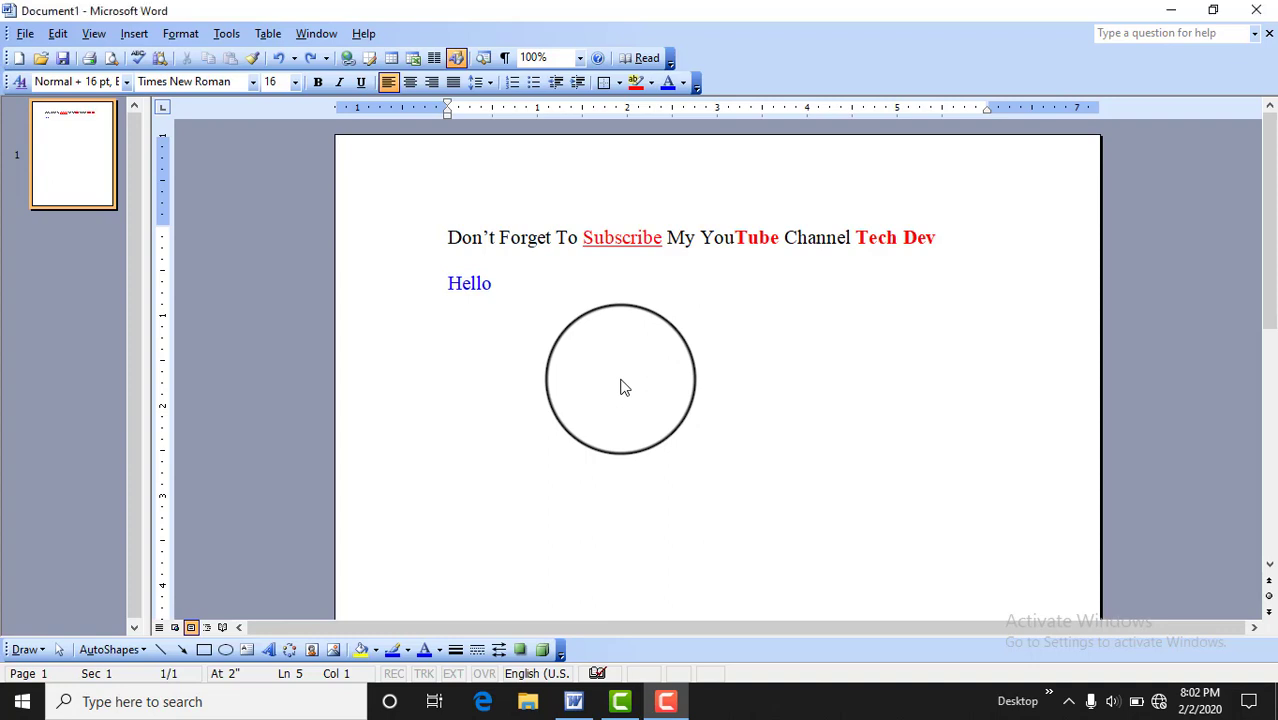
Step: Expand the Tools menu fully to list every command, including Spelling and Grammar and Track Changes
{"action": "left_click", "coordinate": [226, 34]}
{"action": "left_click", "coordinate": [296, 185]}
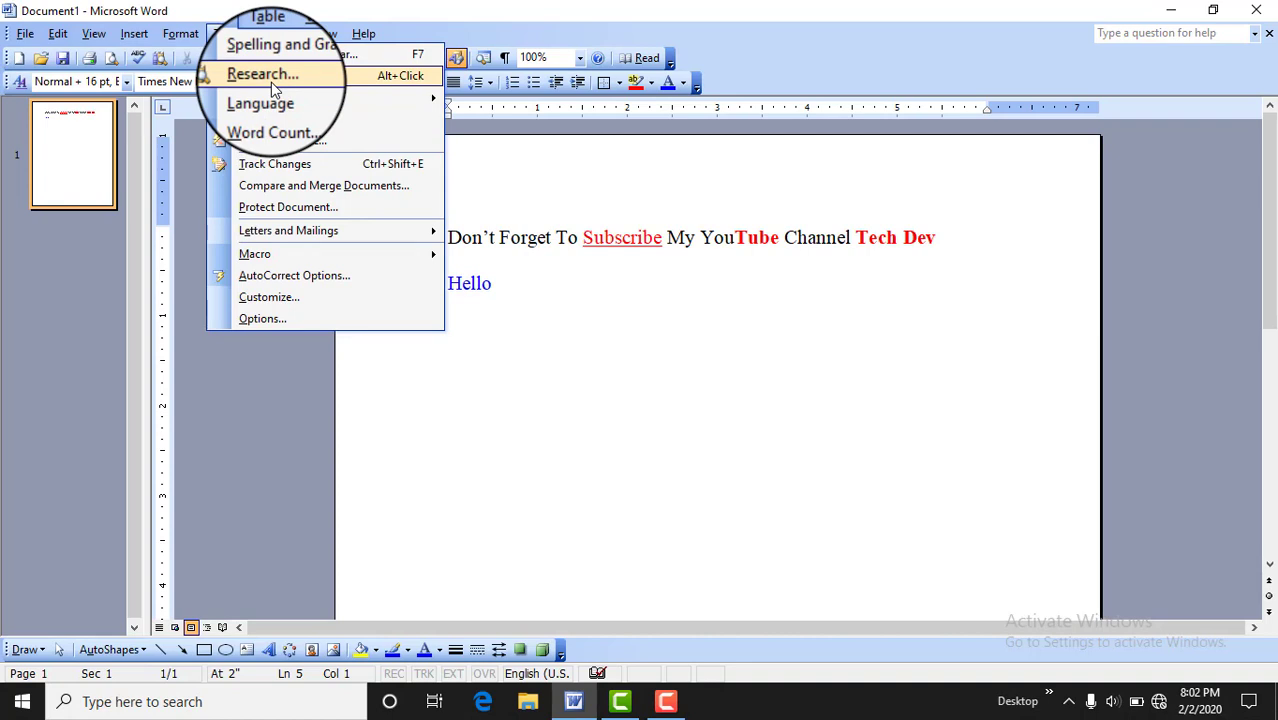
{"action": "key", "text": "Right"}
{"action": "key", "text": "Right"}
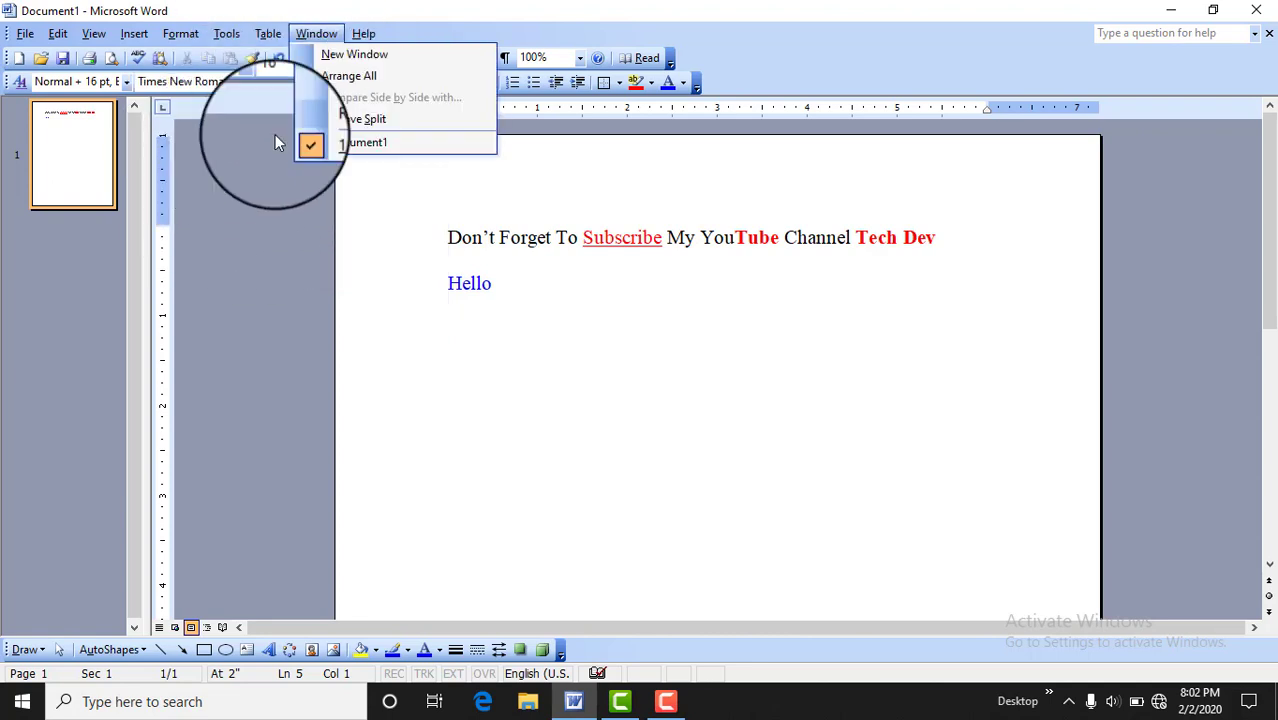
{"action": "left_click", "coordinate": [226, 33]}
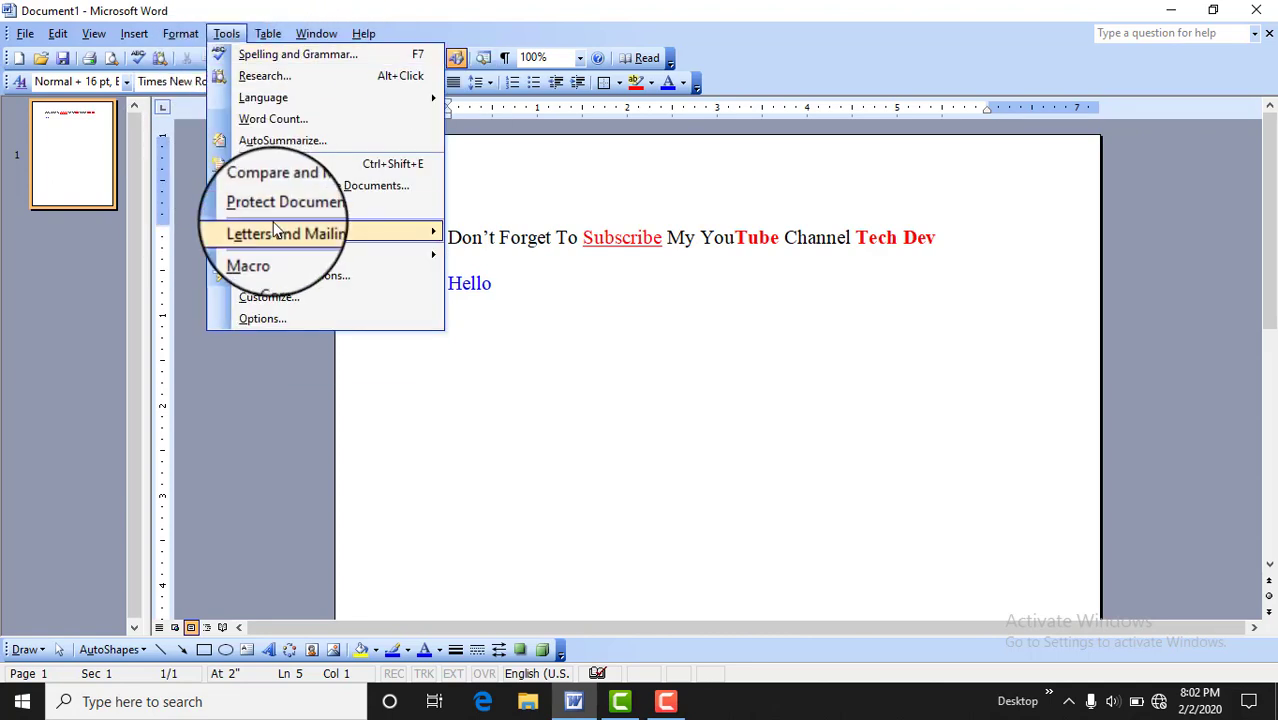
{"action": "left_click", "coordinate": [492, 347]}
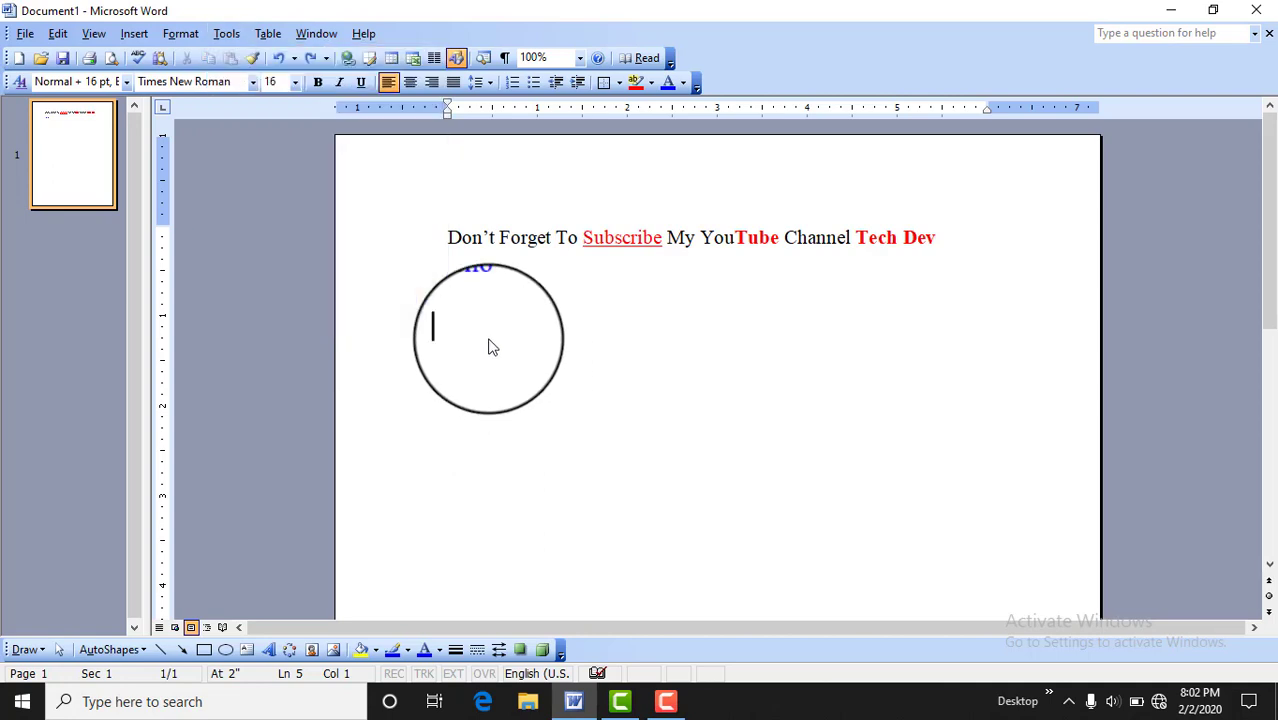
{"action": "left_click", "coordinate": [221, 34]}
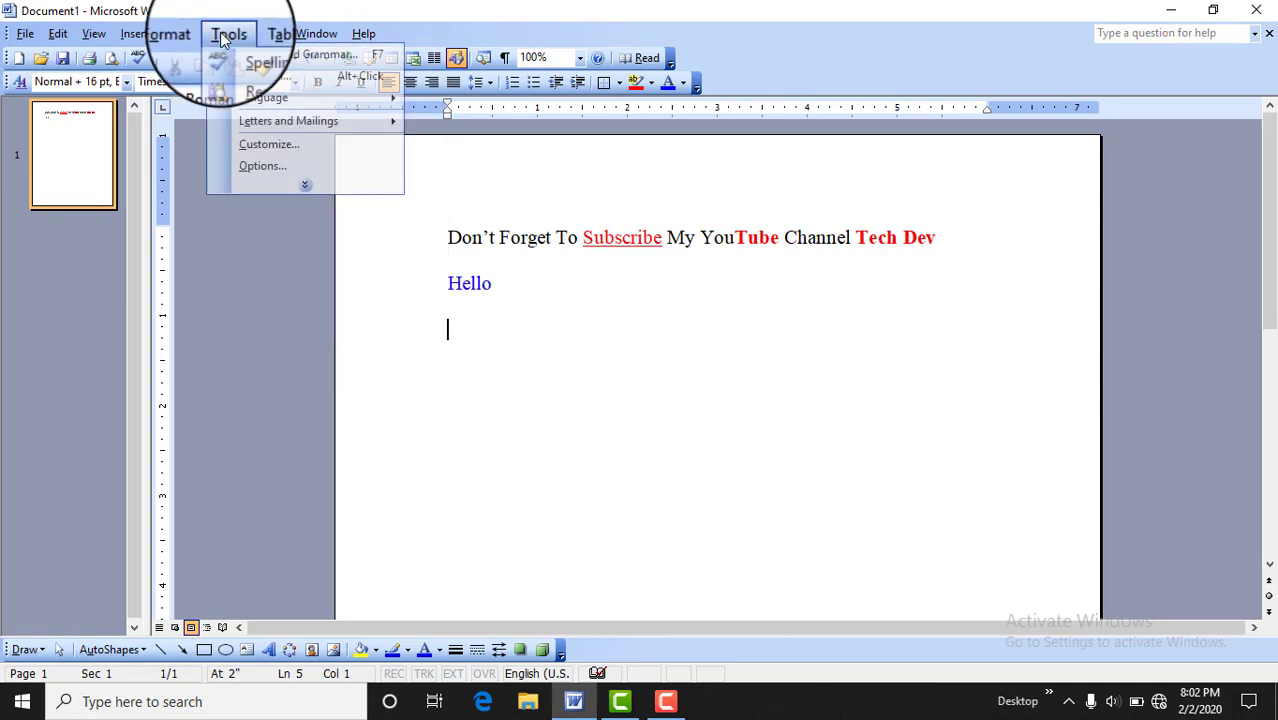
{"action": "left_click", "coordinate": [324, 188]}
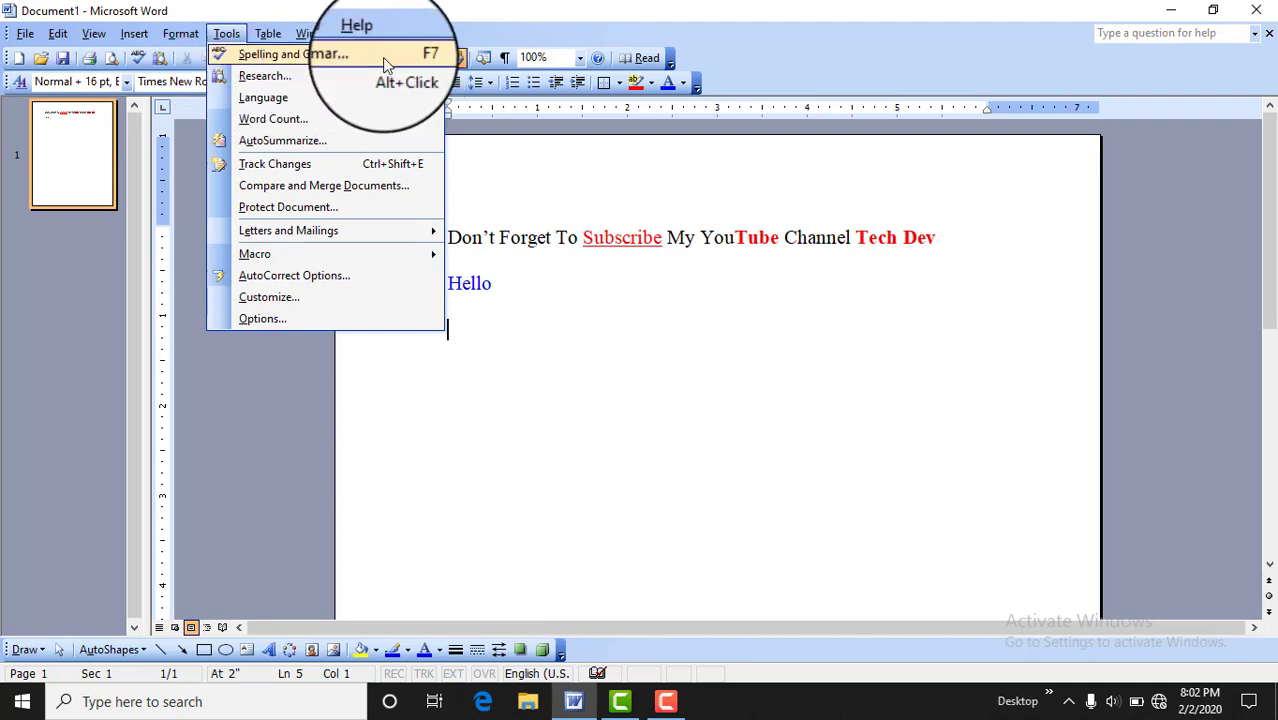
Step: Type 'Spelling and grammar f7 (function key)' below Hello and start a new line
{"action": "left_click", "coordinate": [491, 331]}
{"action": "type", "text": "sp"}
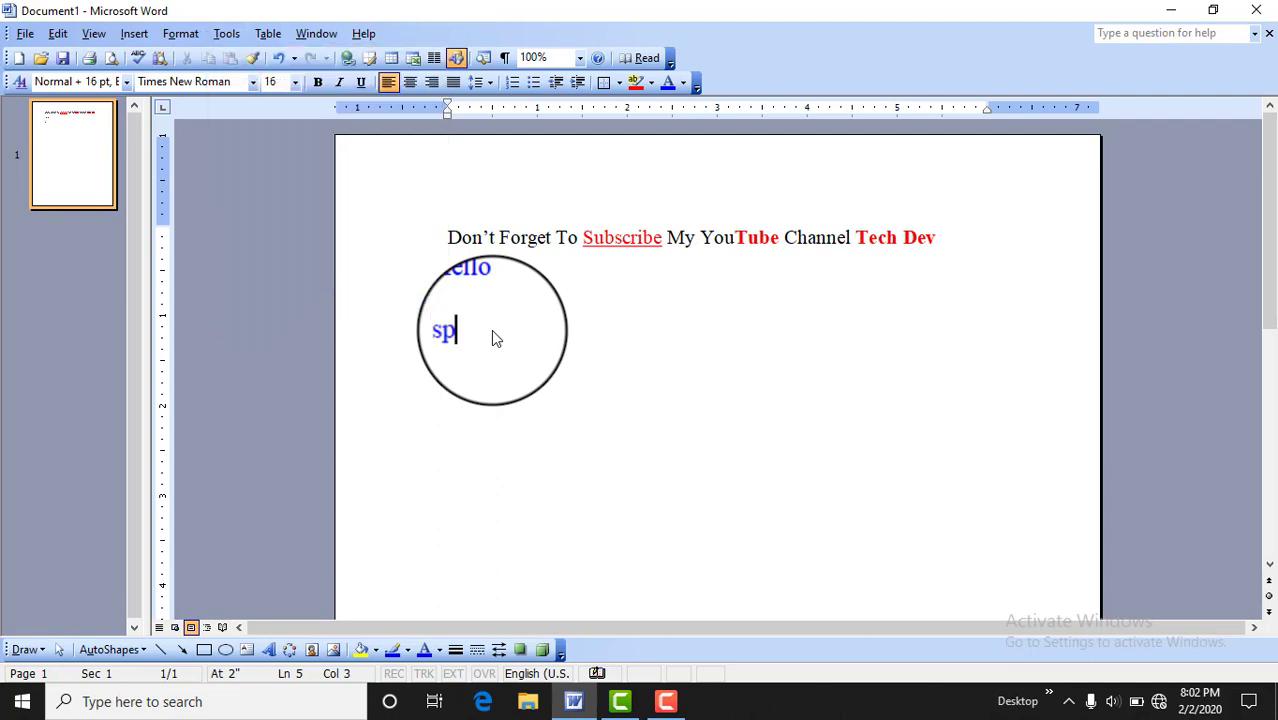
{"action": "type", "text": "eelin"}
{"action": "key", "text": "BackSpace"}
{"action": "key", "text": "BackSpace"}
{"action": "key", "text": "BackSpace"}
{"action": "type", "text": "g an"}
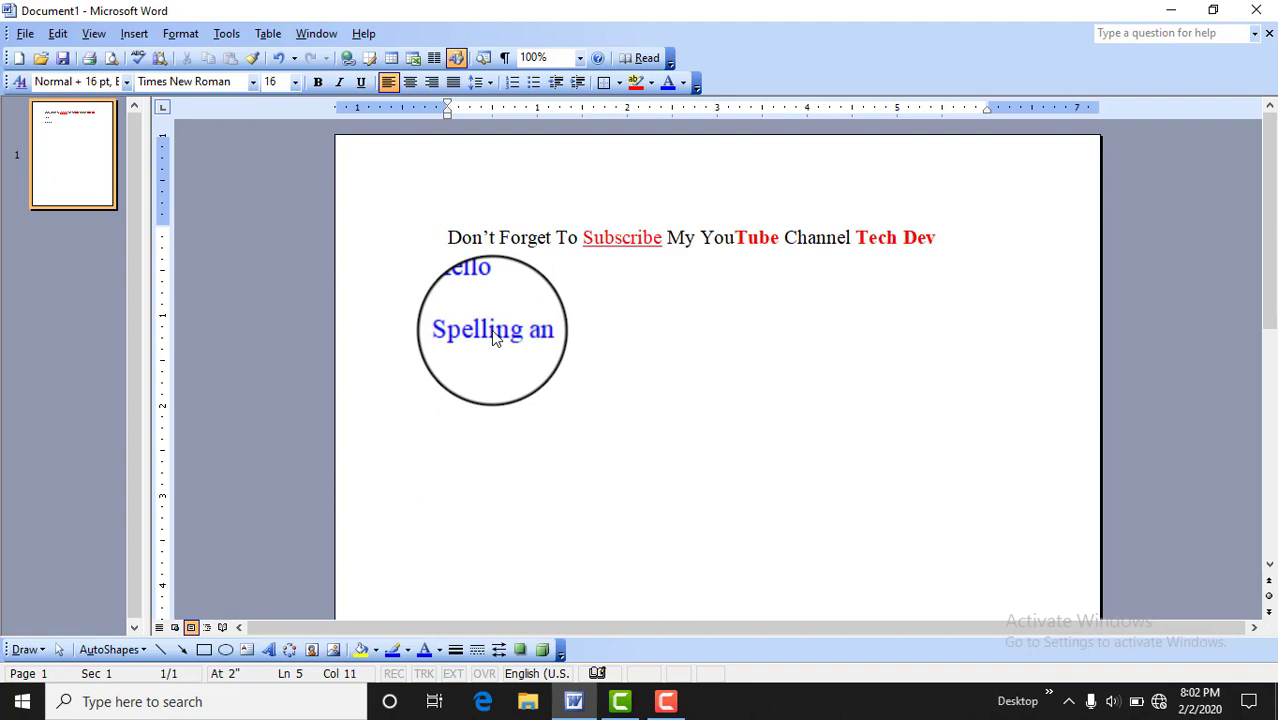
{"action": "type", "text": "d grammar    f7"}
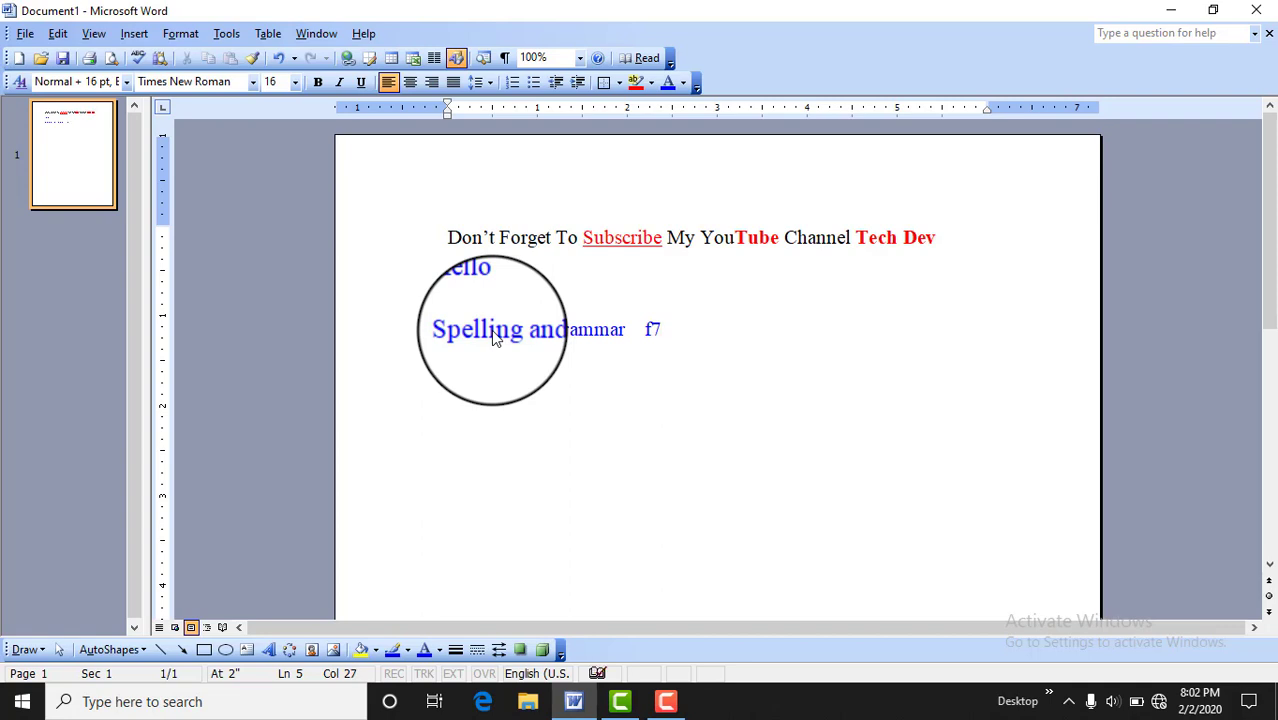
{"action": "mouse_move", "coordinate": [449, 331]}
{"action": "left_mouse_down"}
{"action": "mouse_move", "coordinate": [624, 341]}
{"action": "mouse_move", "coordinate": [662, 330]}
{"action": "mouse_move", "coordinate": [643, 330]}
{"action": "left_mouse_up"}
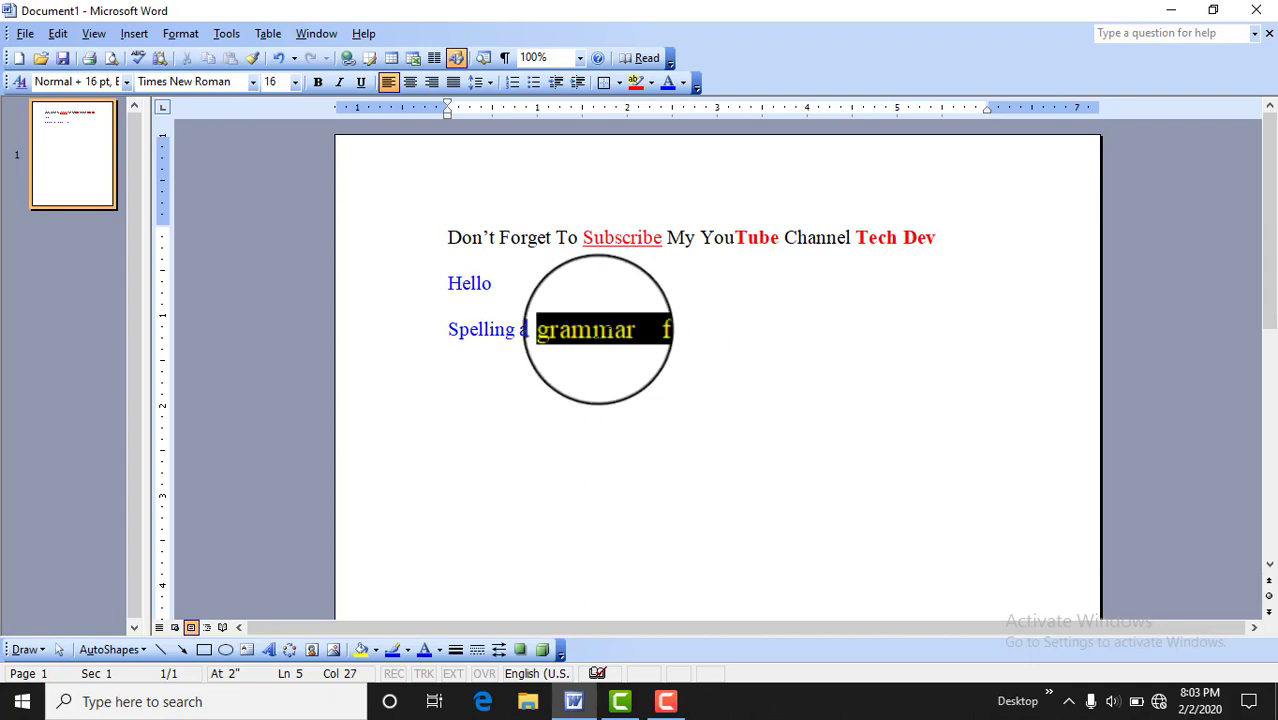
{"action": "left_click", "coordinate": [684, 330]}
{"action": "type", "text": "("}
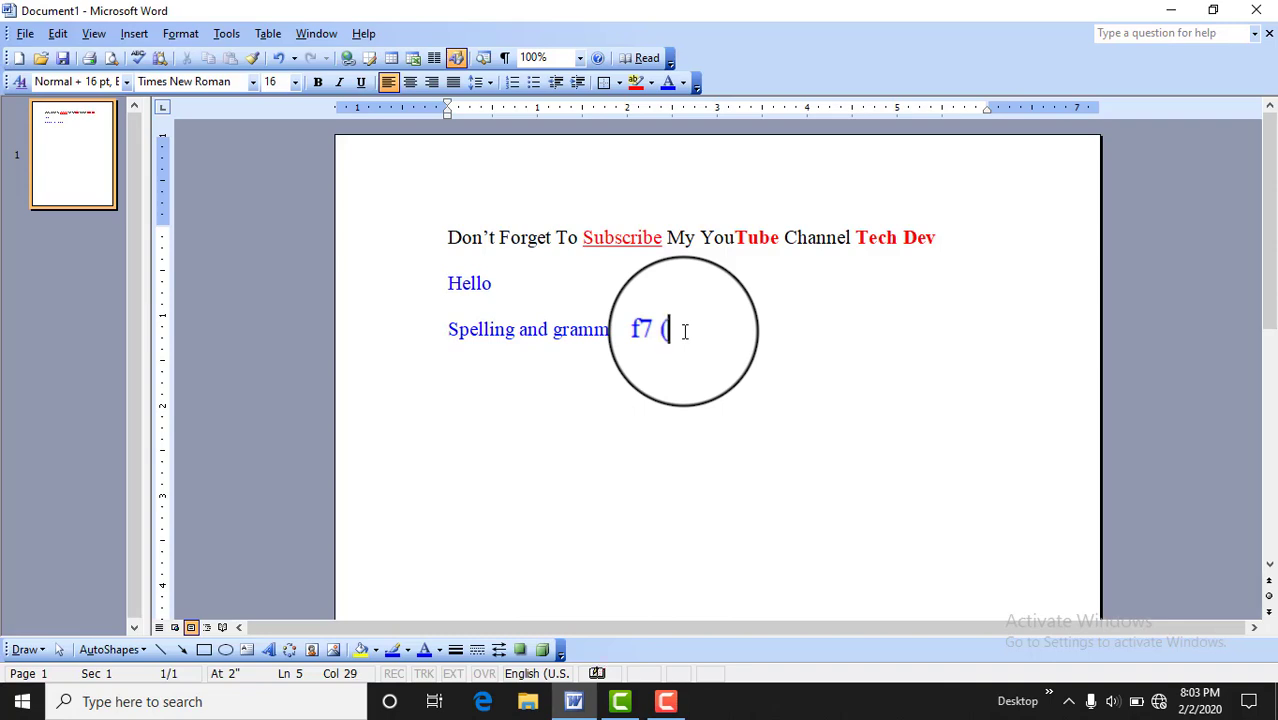
{"action": "type", "text": "fun"}
{"action": "type", "text": "cti"}
{"action": "type", "text": "on key"}
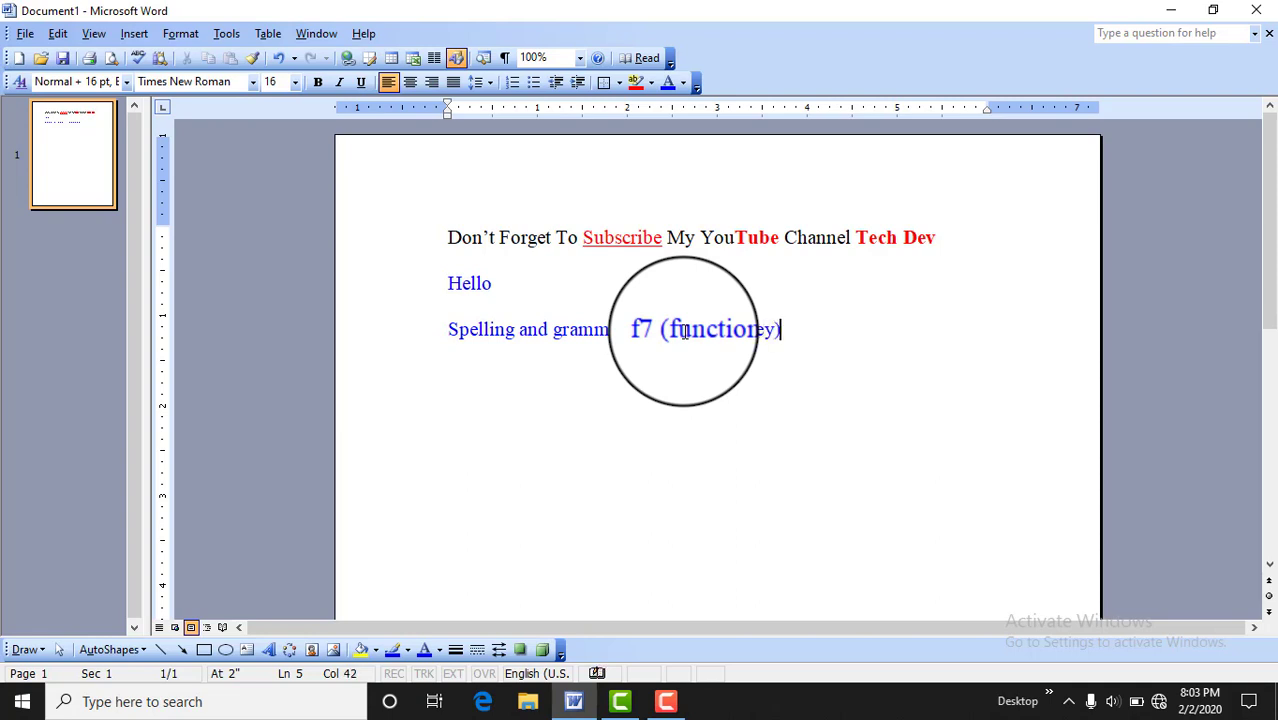
{"action": "key", "text": "Return"}
{"action": "key", "text": "Return"}
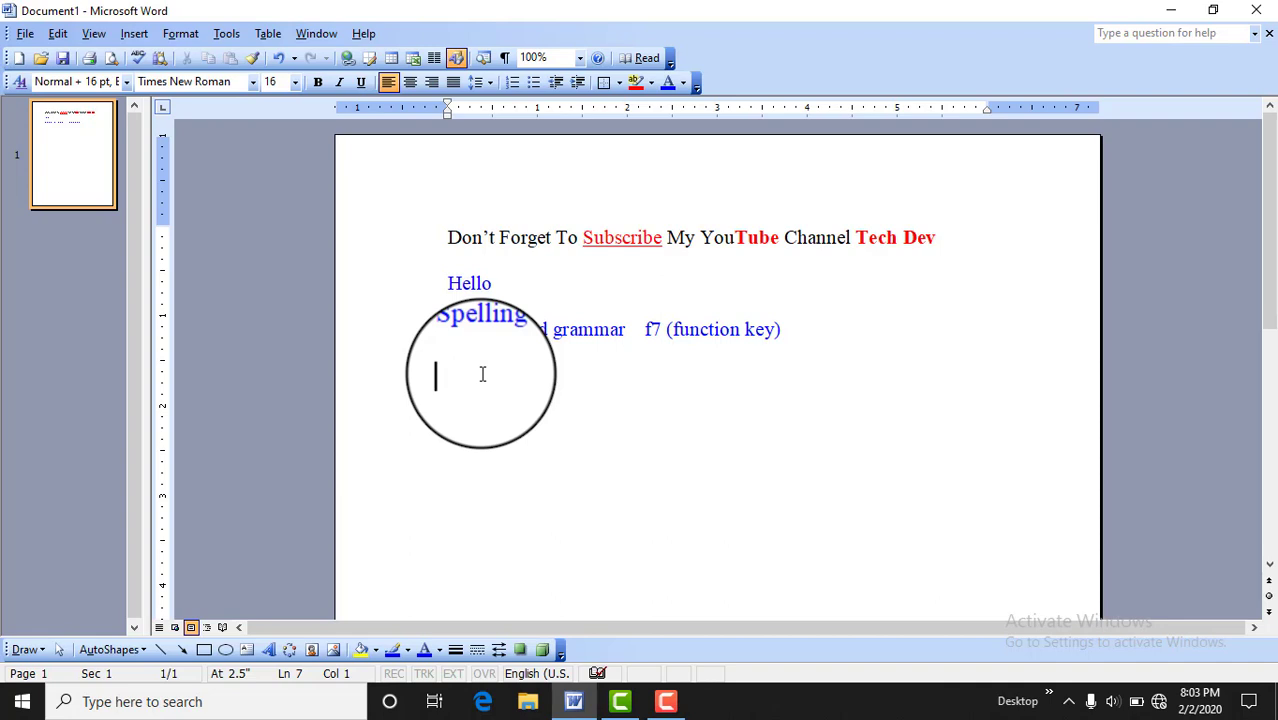
Step: Type 'computer education center' on the new line below the spelling line
{"action": "type", "text": "compu"}
{"action": "type", "text": "ter educa"}
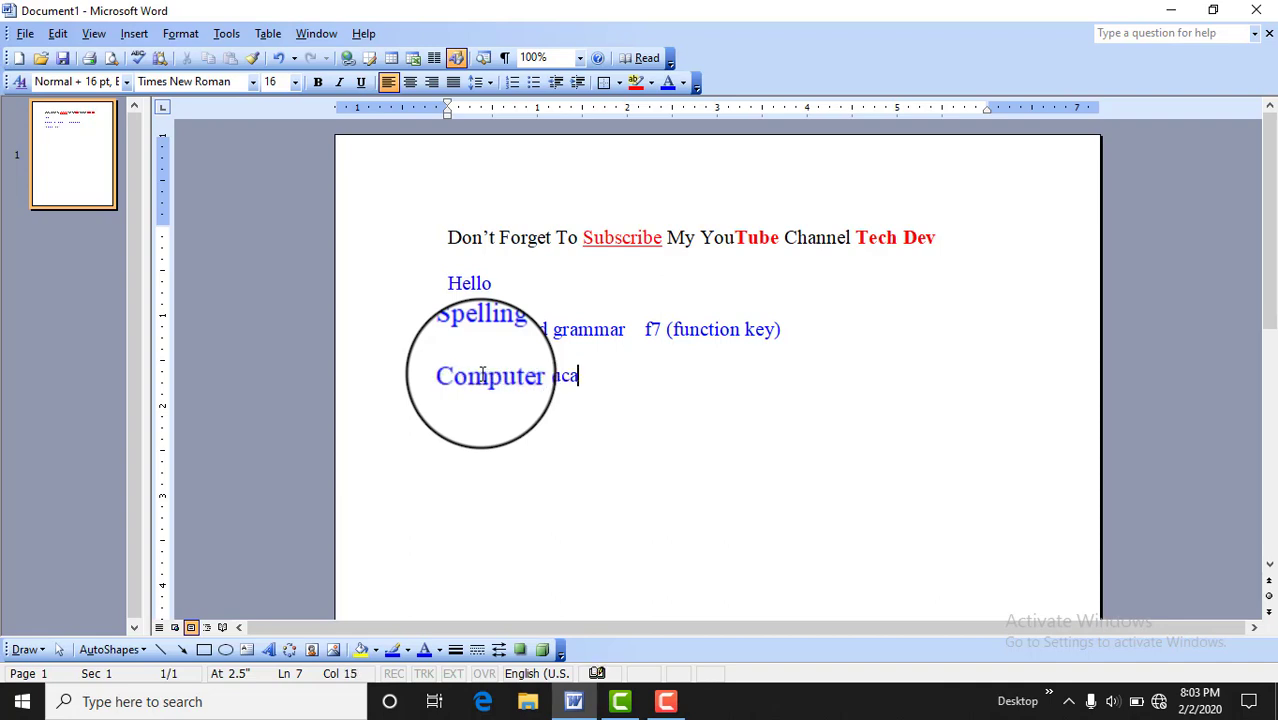
{"action": "type", "text": "n center"}
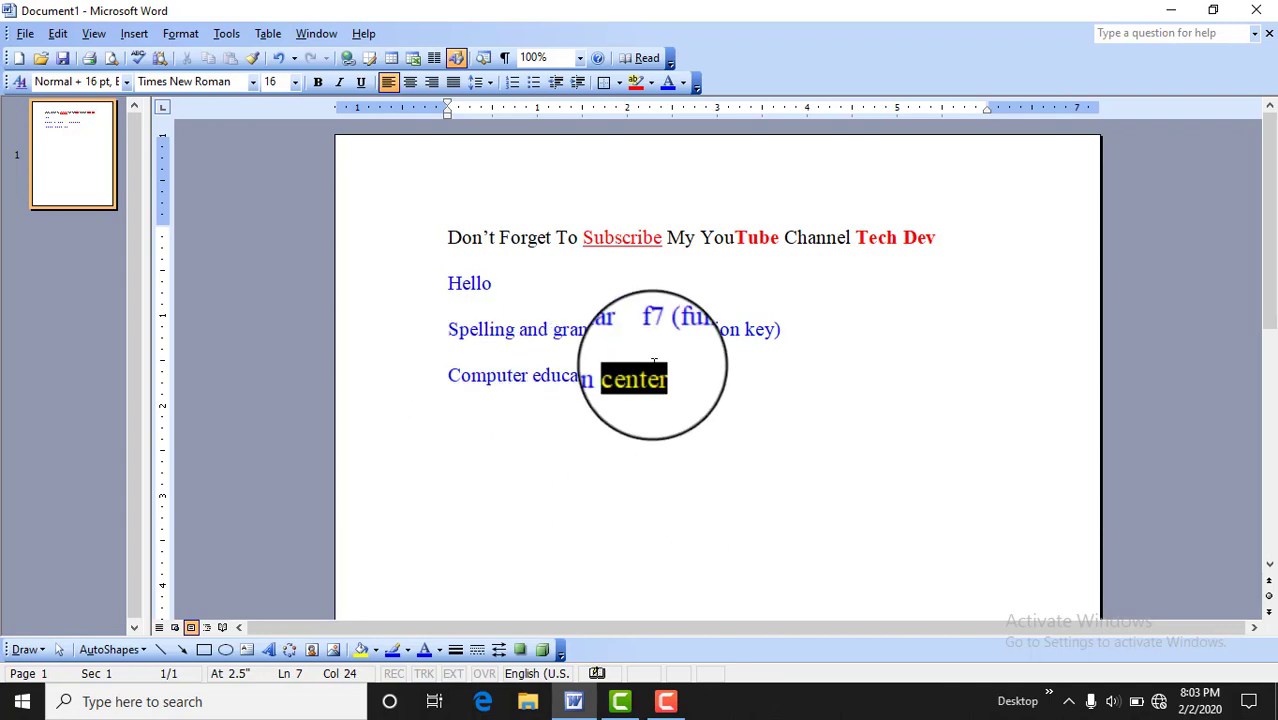
{"action": "triple_click", "coordinate": [622, 377]}
{"action": "left_click", "coordinate": [623, 377]}
{"action": "left_click_drag", "start_coordinate": [563, 378], "coordinate": [521, 380]}
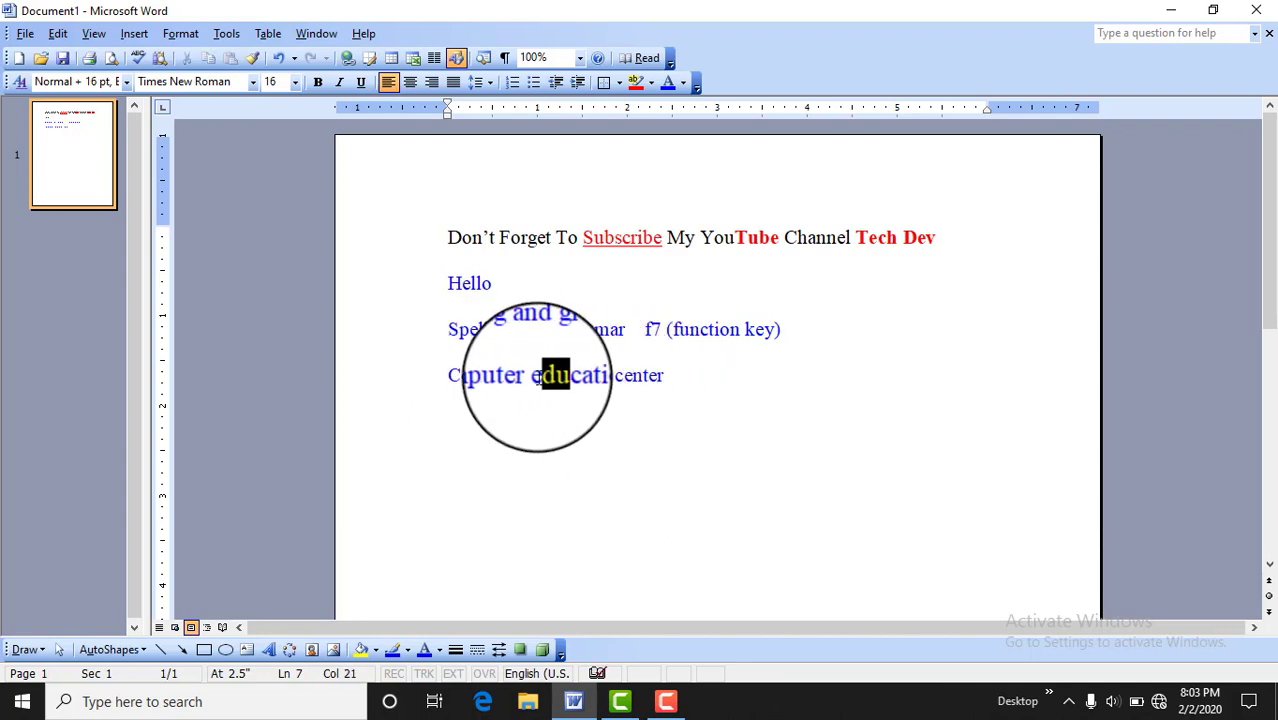
{"action": "left_click", "coordinate": [521, 380]}
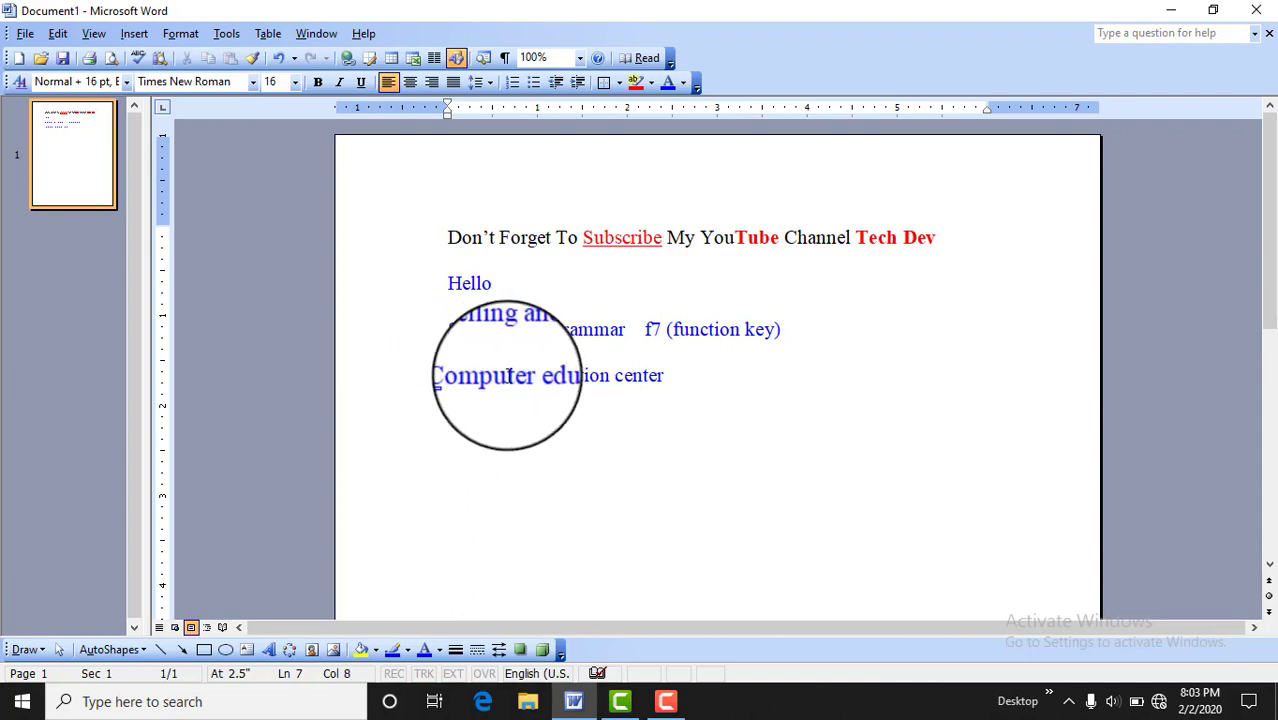
Step: Misspell the words to 'Compter eduction centr' so Word flags them, then start a new line
{"action": "left_click", "coordinate": [508, 377]}
{"action": "key", "text": "BackSpace"}
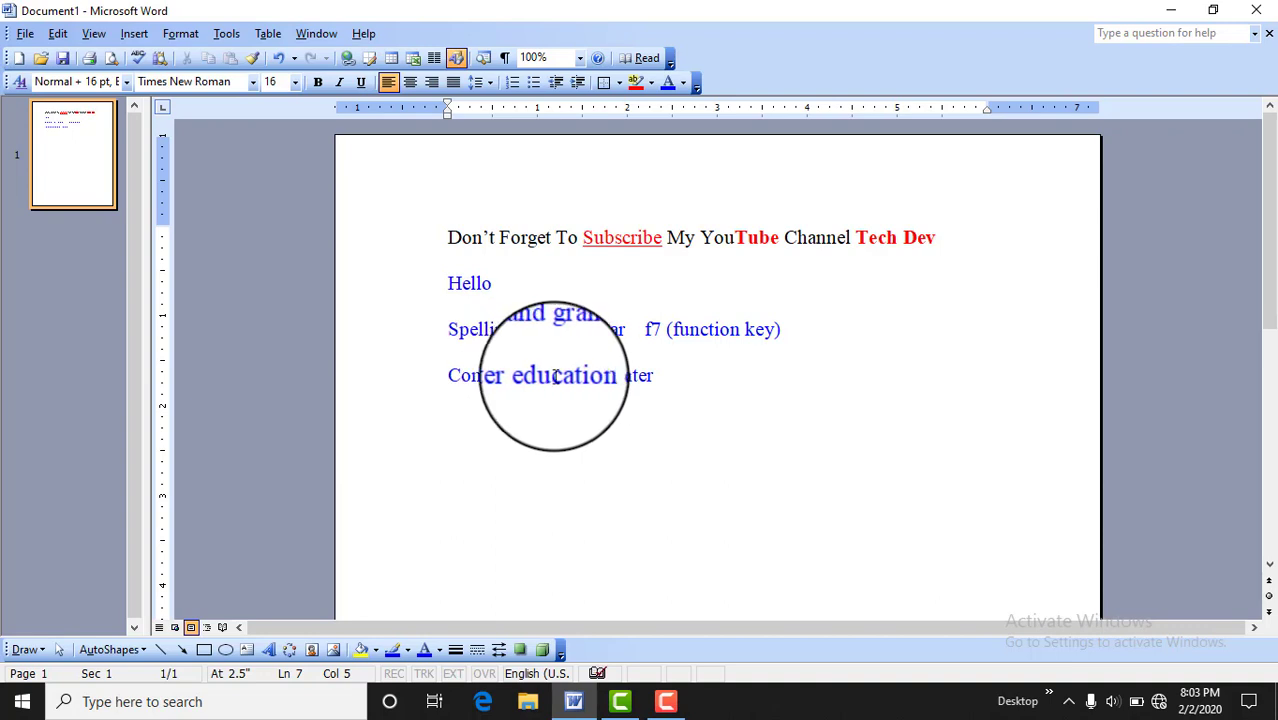
{"action": "left_click", "coordinate": [568, 378]}
{"action": "key", "text": "BackSpace"}
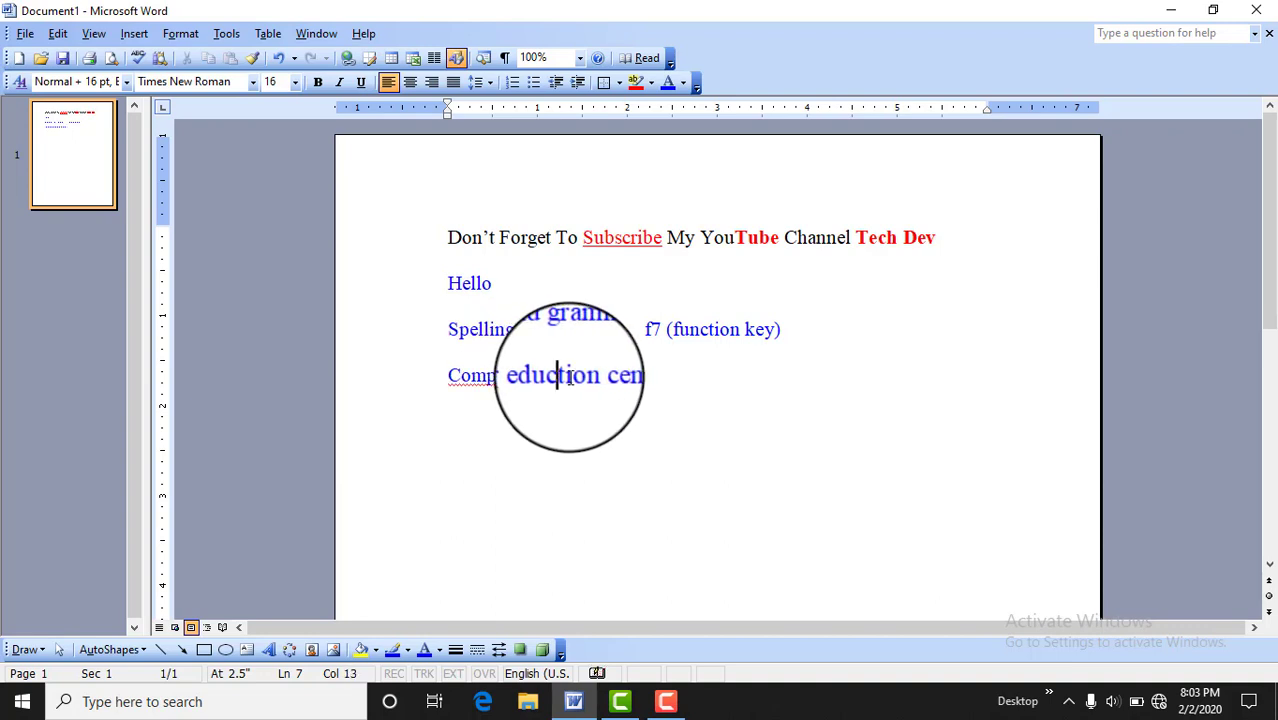
{"action": "left_click", "coordinate": [636, 378]}
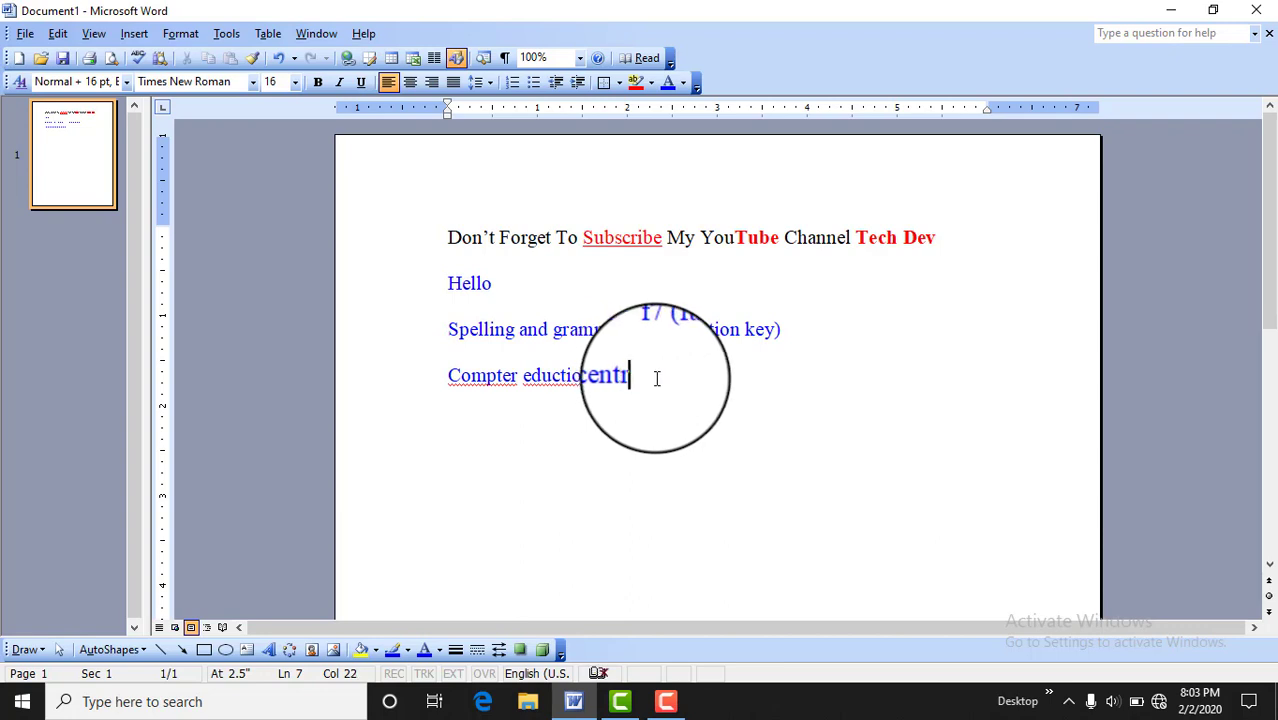
{"action": "left_click", "coordinate": [540, 392]}
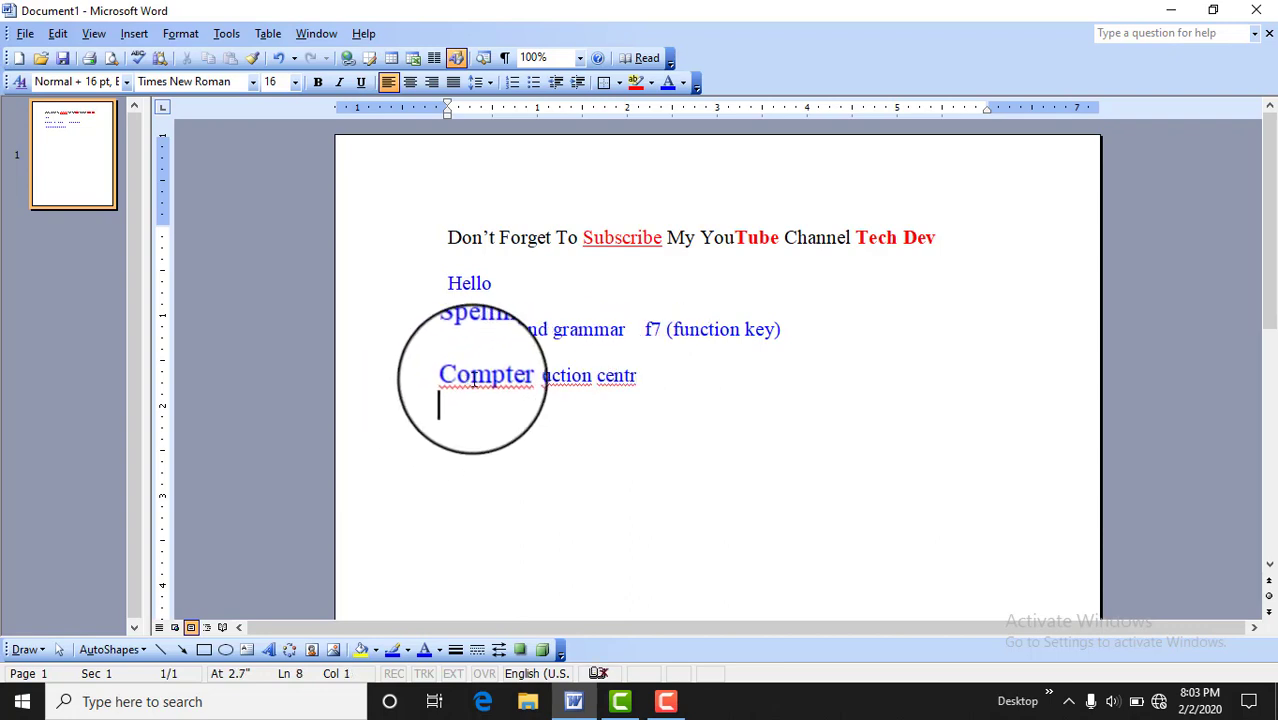
{"action": "left_click_drag", "start_coordinate": [448, 378], "coordinate": [697, 370]}
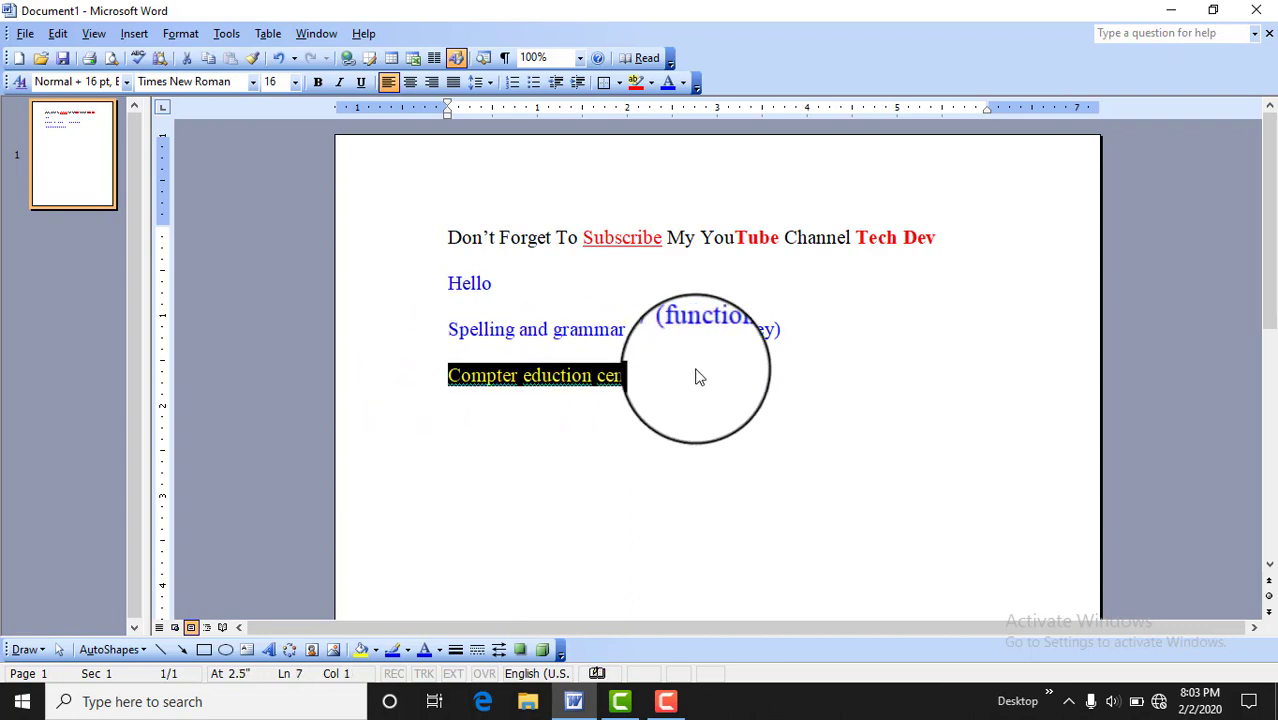
{"action": "left_click", "coordinate": [690, 376]}
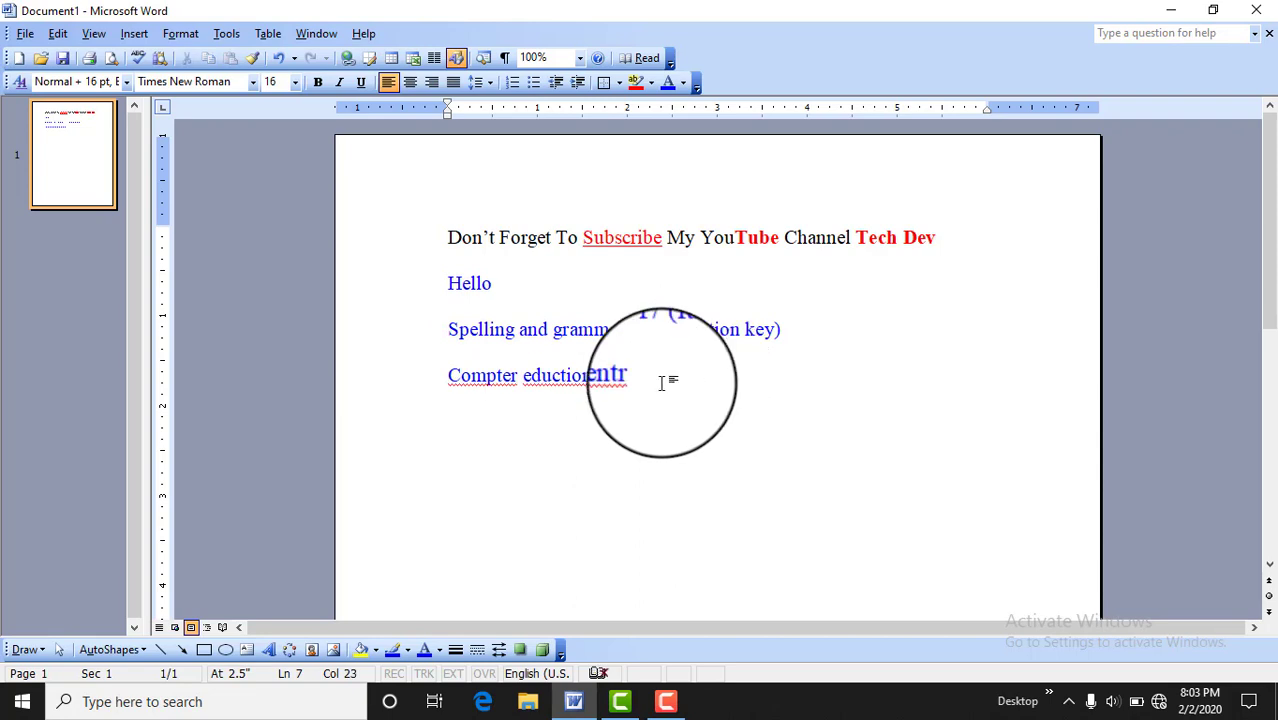
{"action": "key", "text": "Return"}
{"action": "key", "text": "Return"}
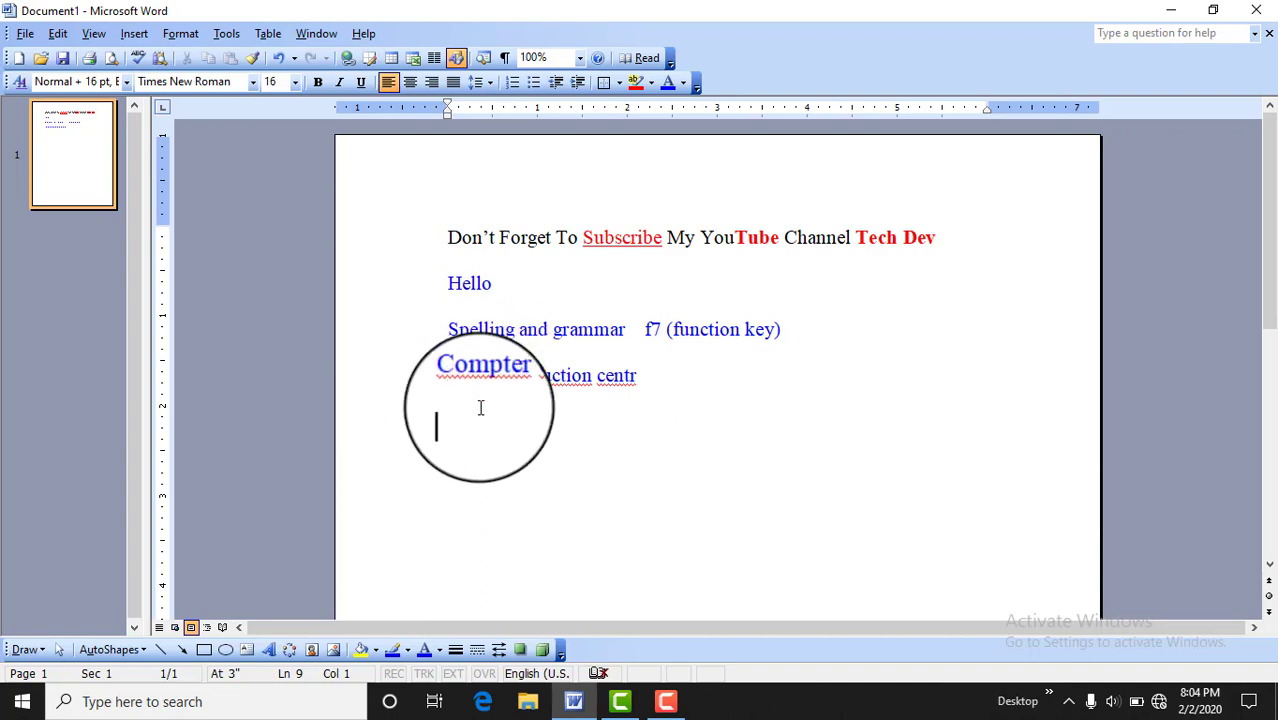
{"action": "type", "text": "spe"}
{"action": "type", "text": "lling "}
{"action": "type", "text": "- red"}
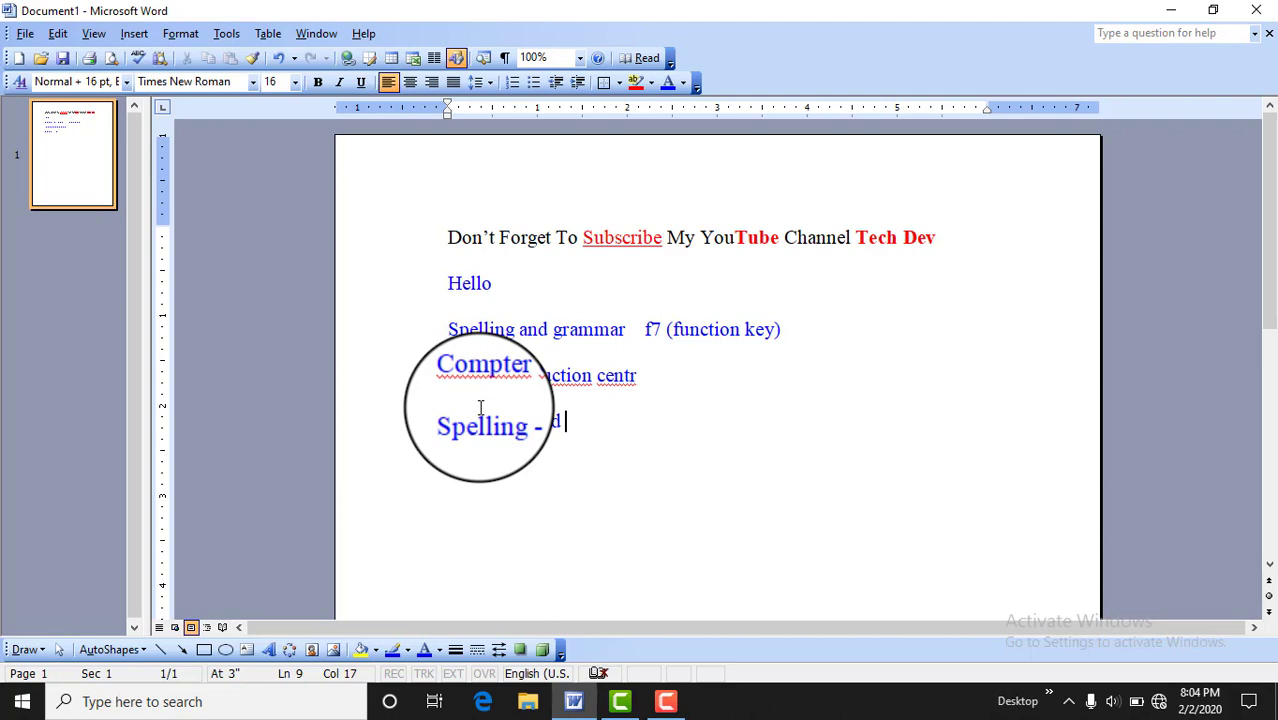
{"action": "type", "text": " colo"}
{"action": "type", "text": "r"}
{"action": "key", "text": "Return"}
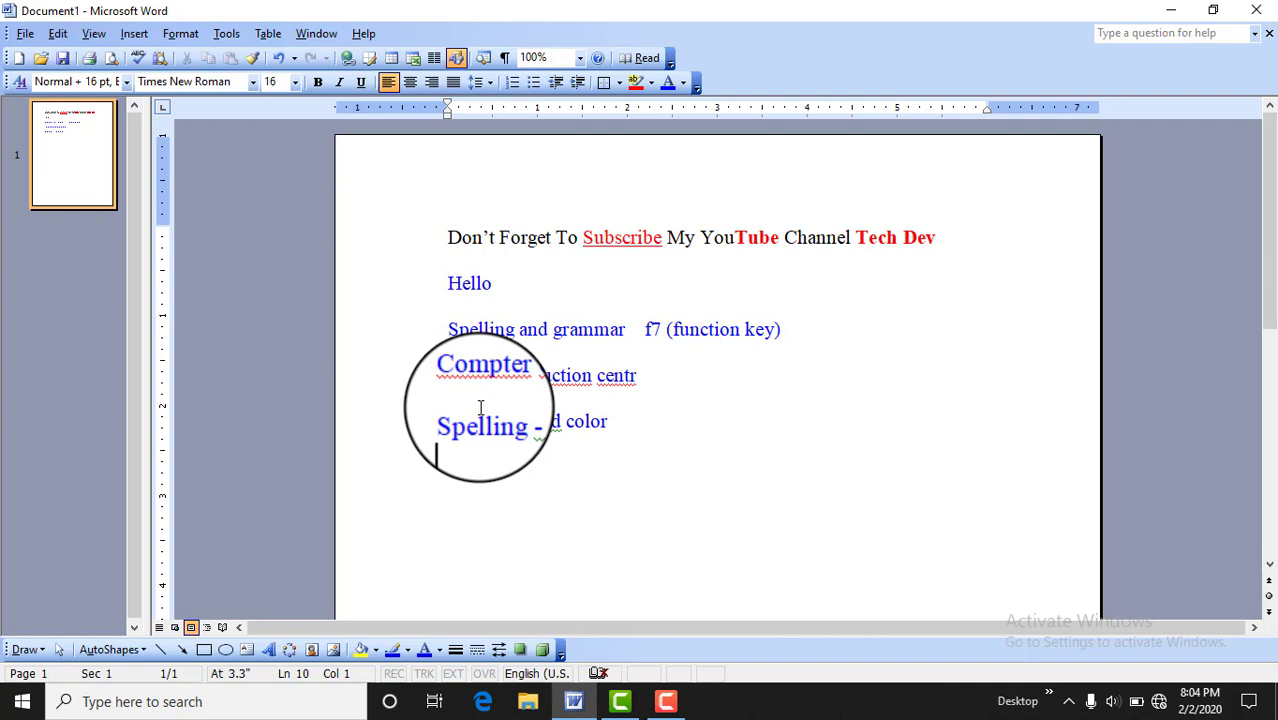
{"action": "type", "text": "g"}
{"action": "type", "text": "ammar"}
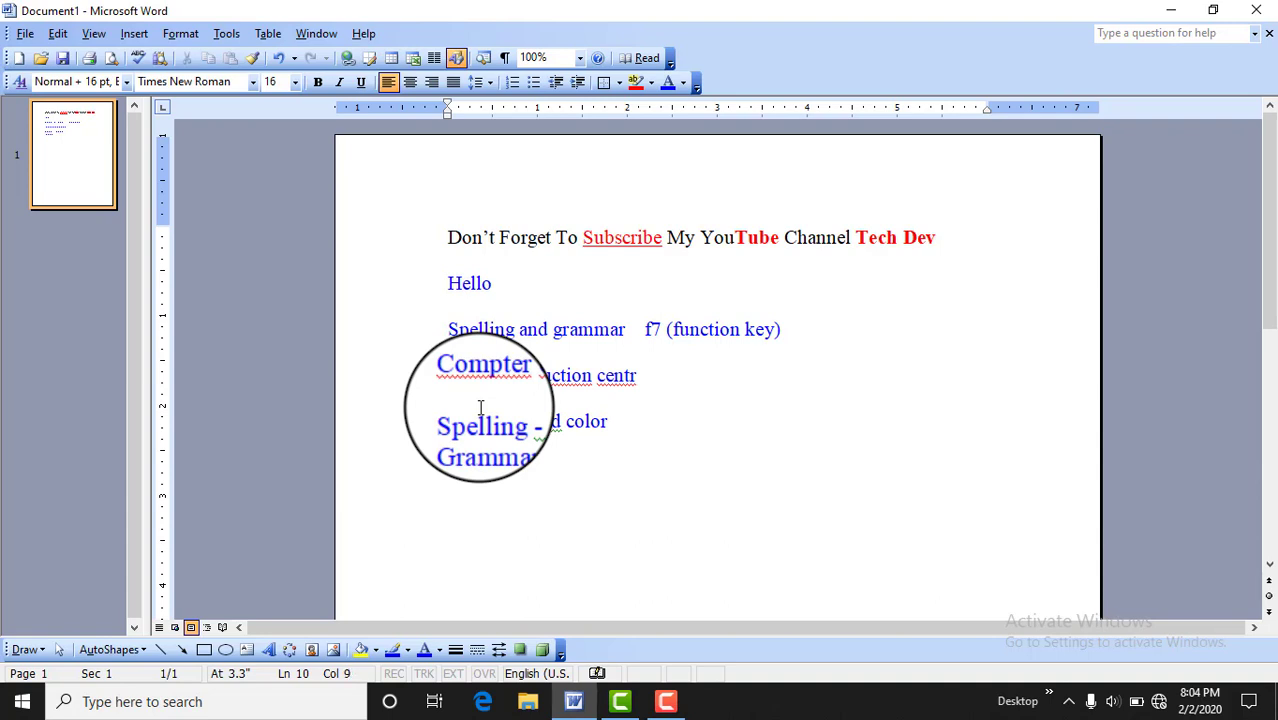
{"action": "type", "text": "  green color"}
{"action": "key", "text": "Return"}
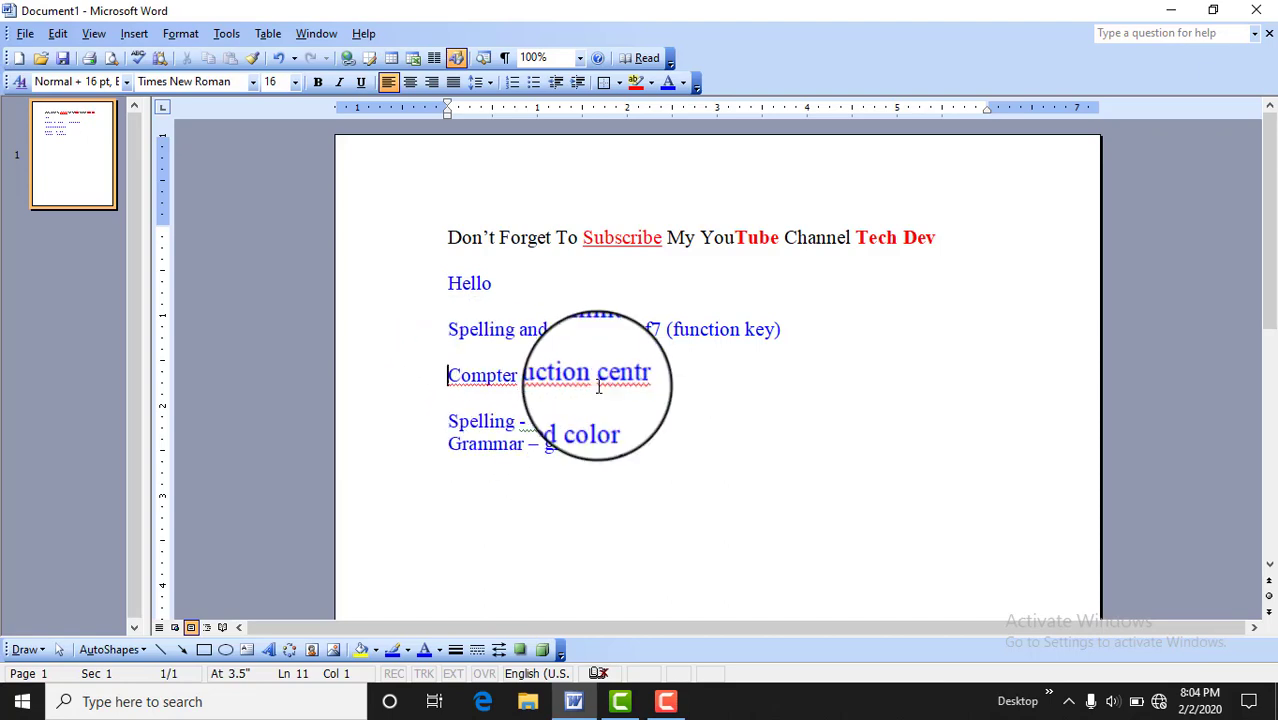
{"action": "left_click_drag", "start_coordinate": [447, 375], "coordinate": [676, 388]}
{"action": "left_click", "coordinate": [676, 395]}
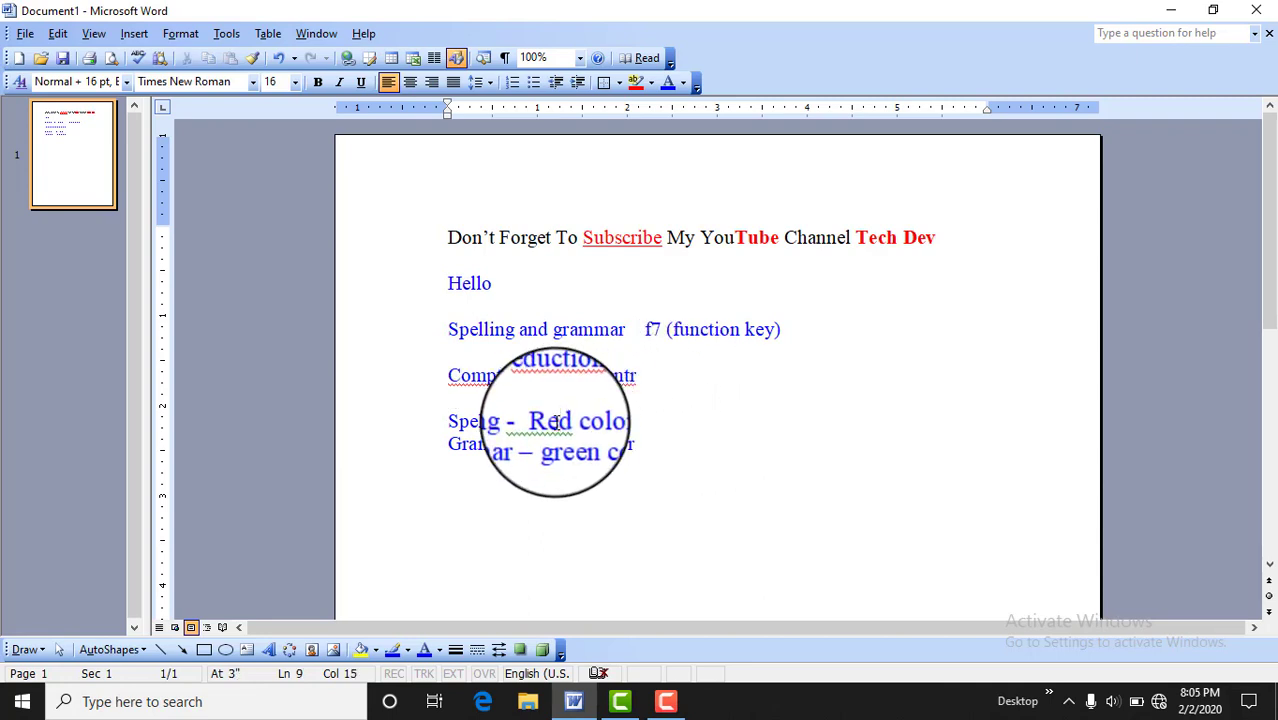
{"action": "left_click", "coordinate": [536, 421]}
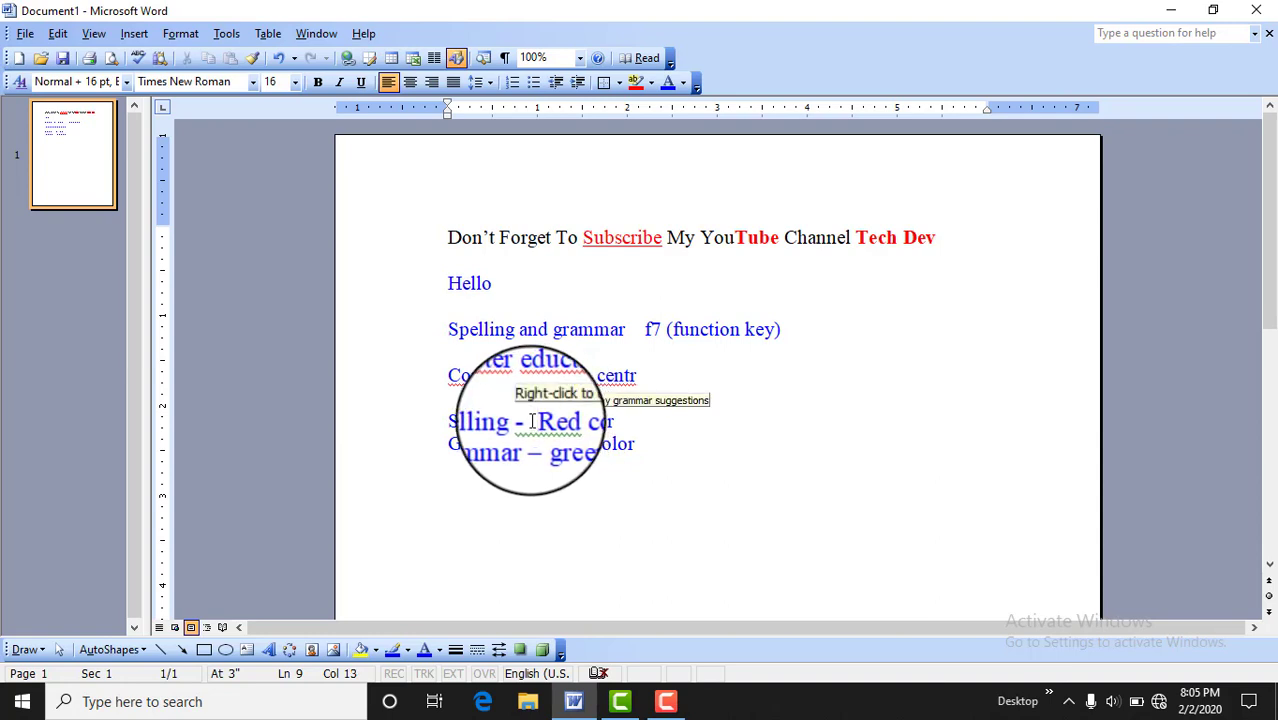
{"action": "left_click", "coordinate": [535, 421]}
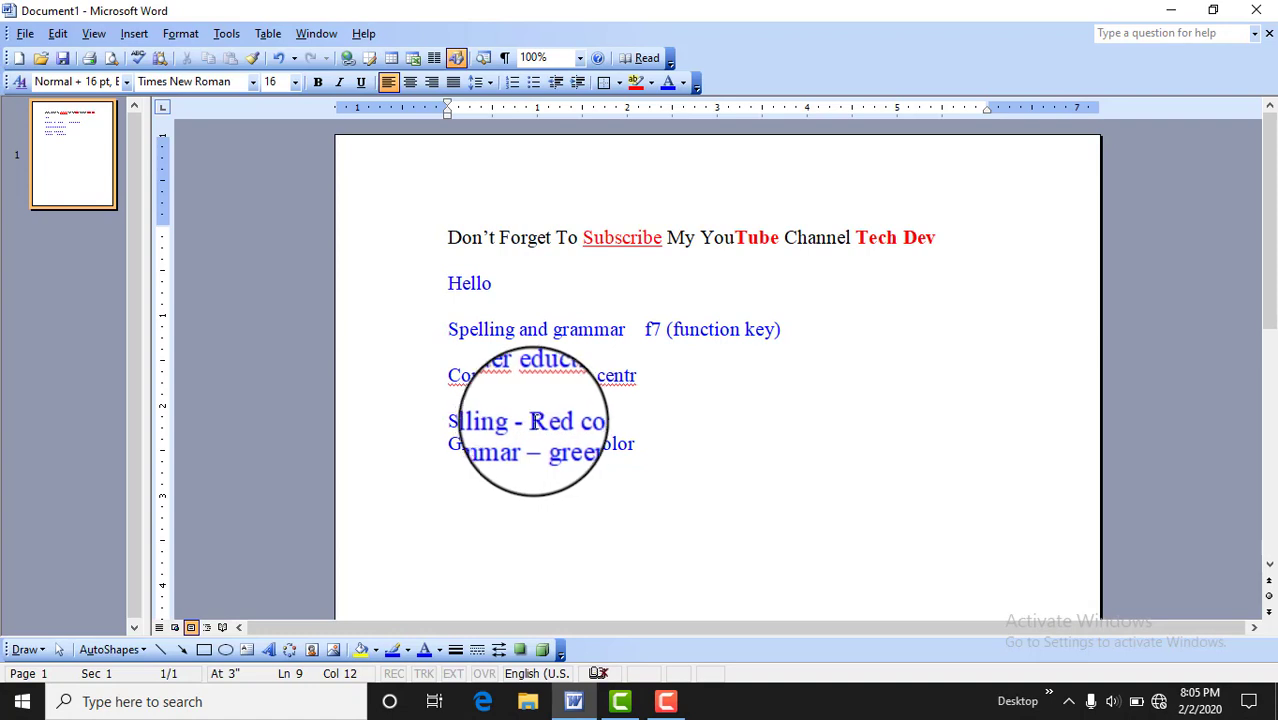
{"action": "left_click", "coordinate": [548, 444]}
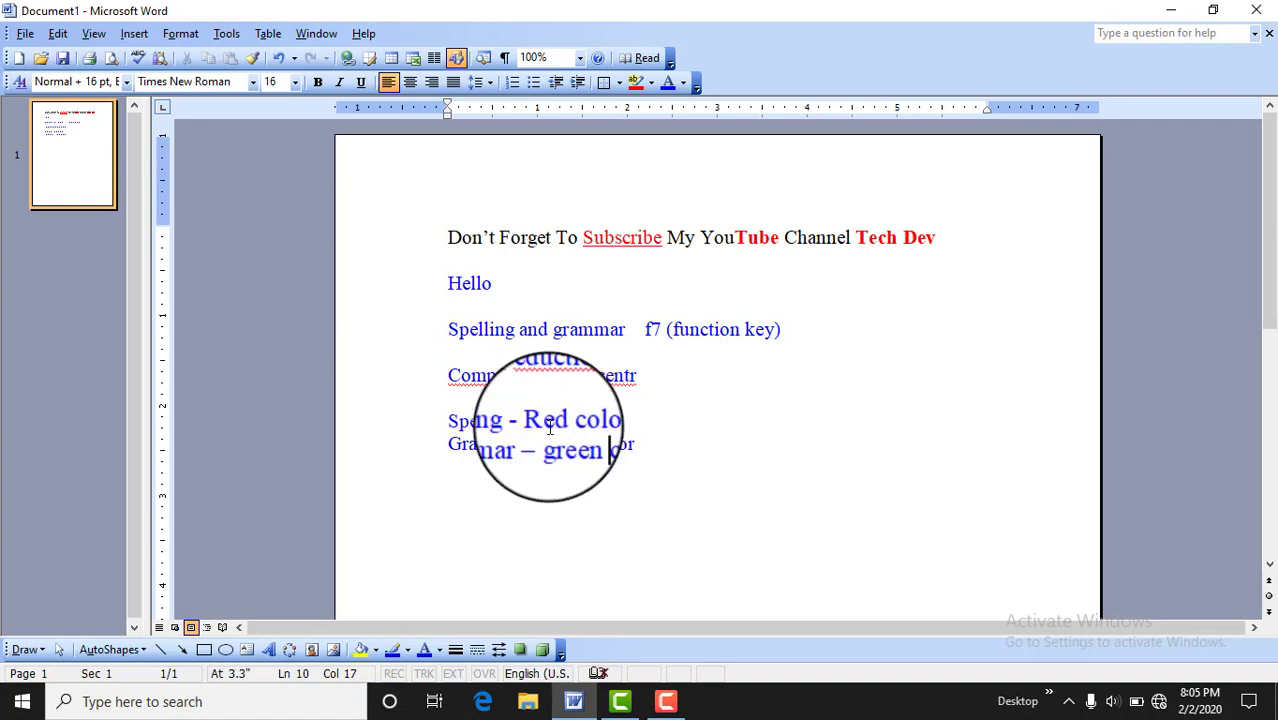
{"action": "left_click_drag", "start_coordinate": [540, 421], "coordinate": [609, 421]}
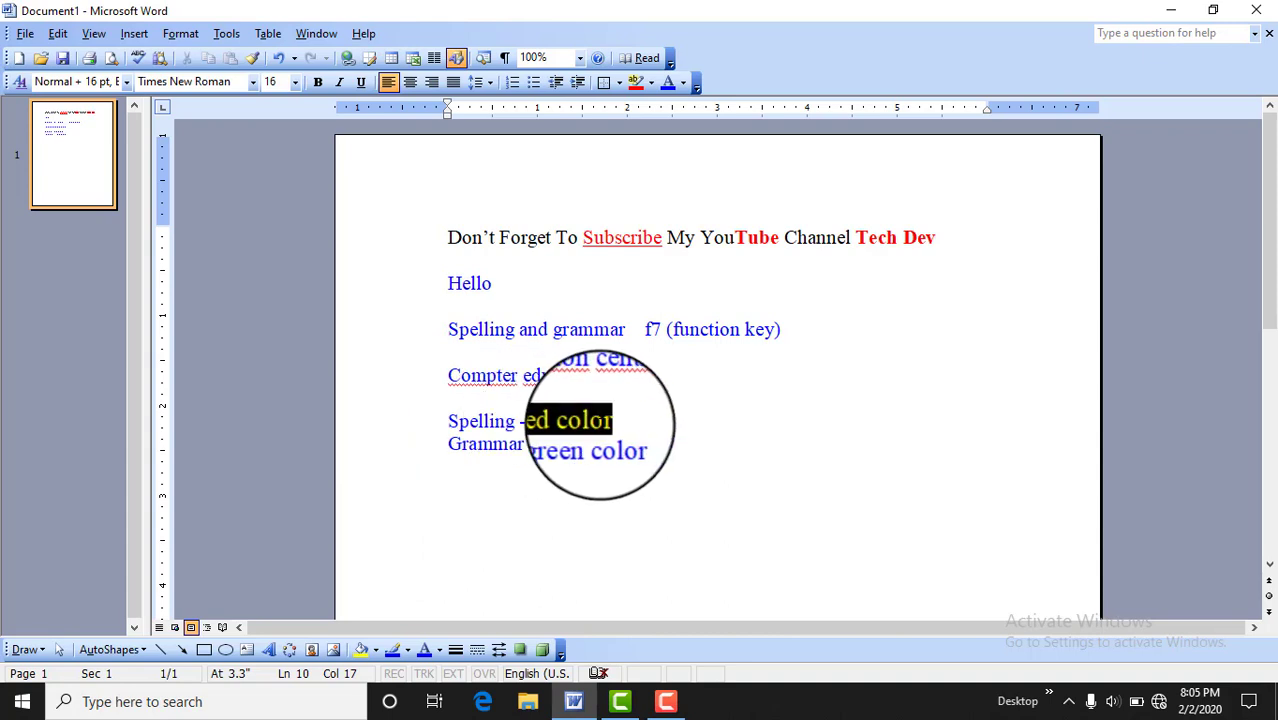
{"action": "left_click", "coordinate": [468, 421]}
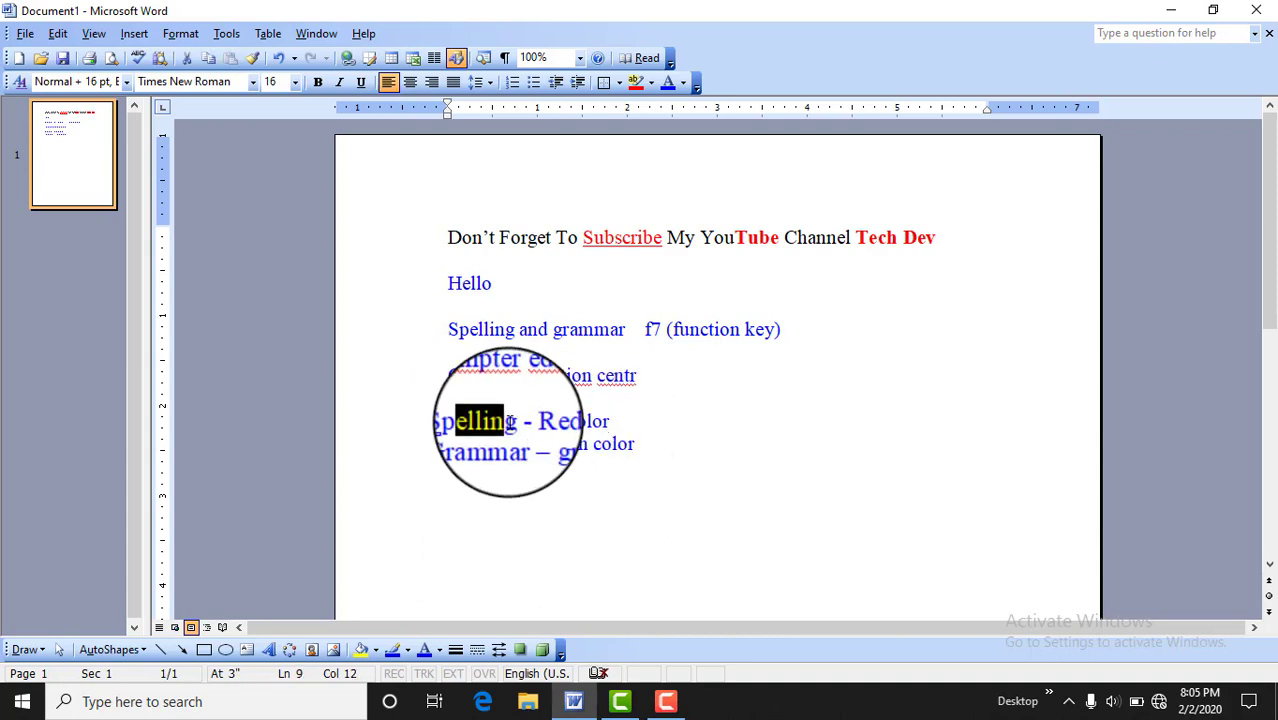
{"action": "left_click_drag", "start_coordinate": [540, 444], "coordinate": [634, 444]}
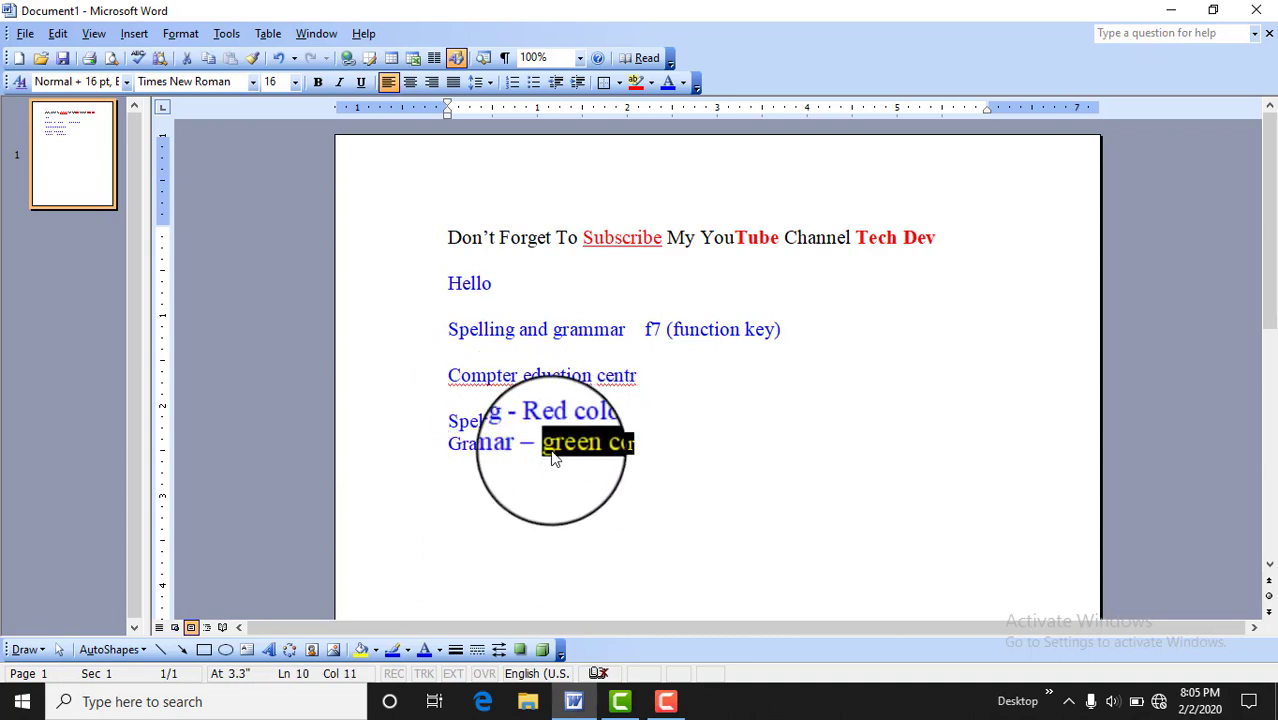
{"action": "left_click", "coordinate": [541, 444]}
{"action": "left_click", "coordinate": [652, 383]}
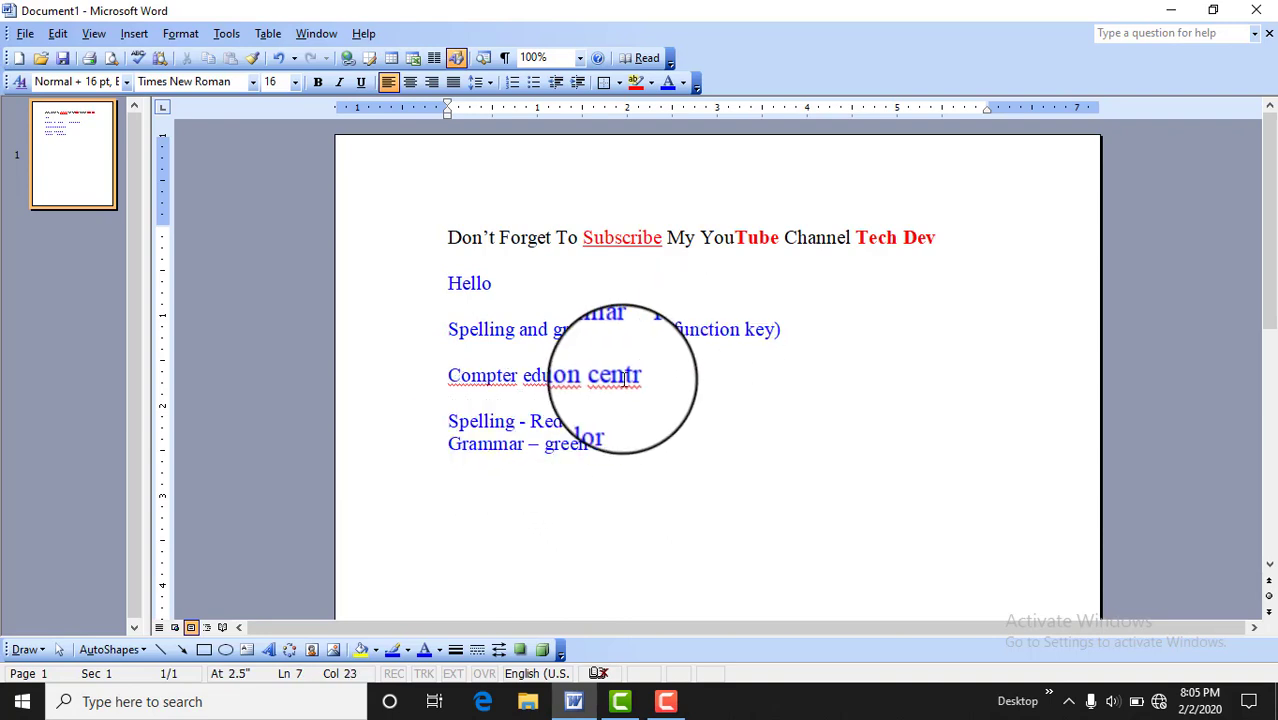
Step: Run Spelling and Grammar from the expanded Tools menu, close it, then restart it with F7
{"action": "left_click", "coordinate": [238, 38]}
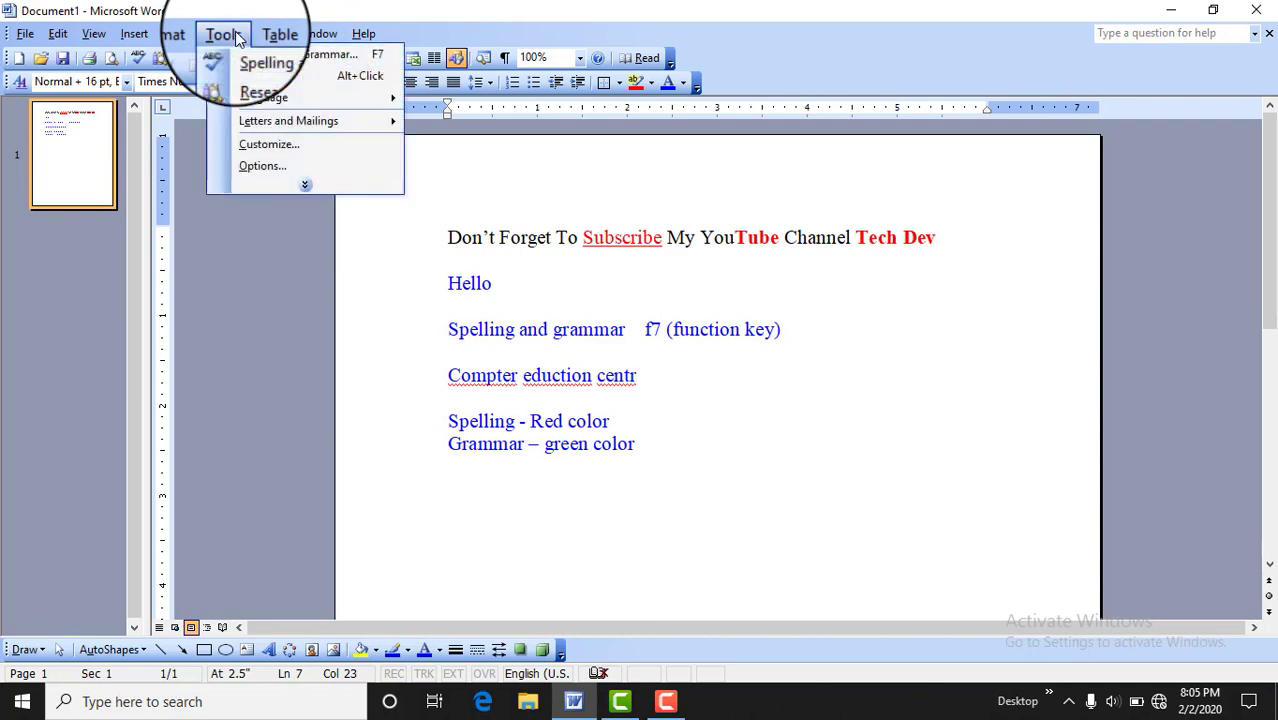
{"action": "left_click", "coordinate": [303, 184]}
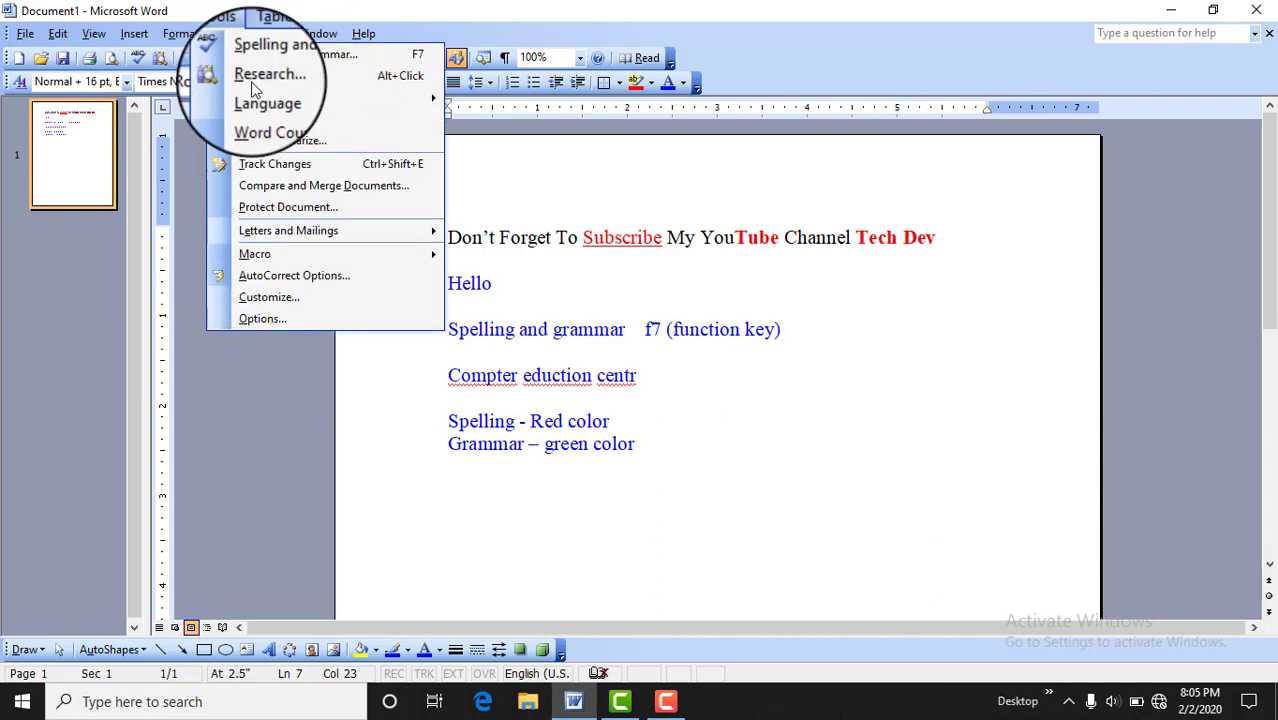
{"action": "left_click", "coordinate": [359, 60]}
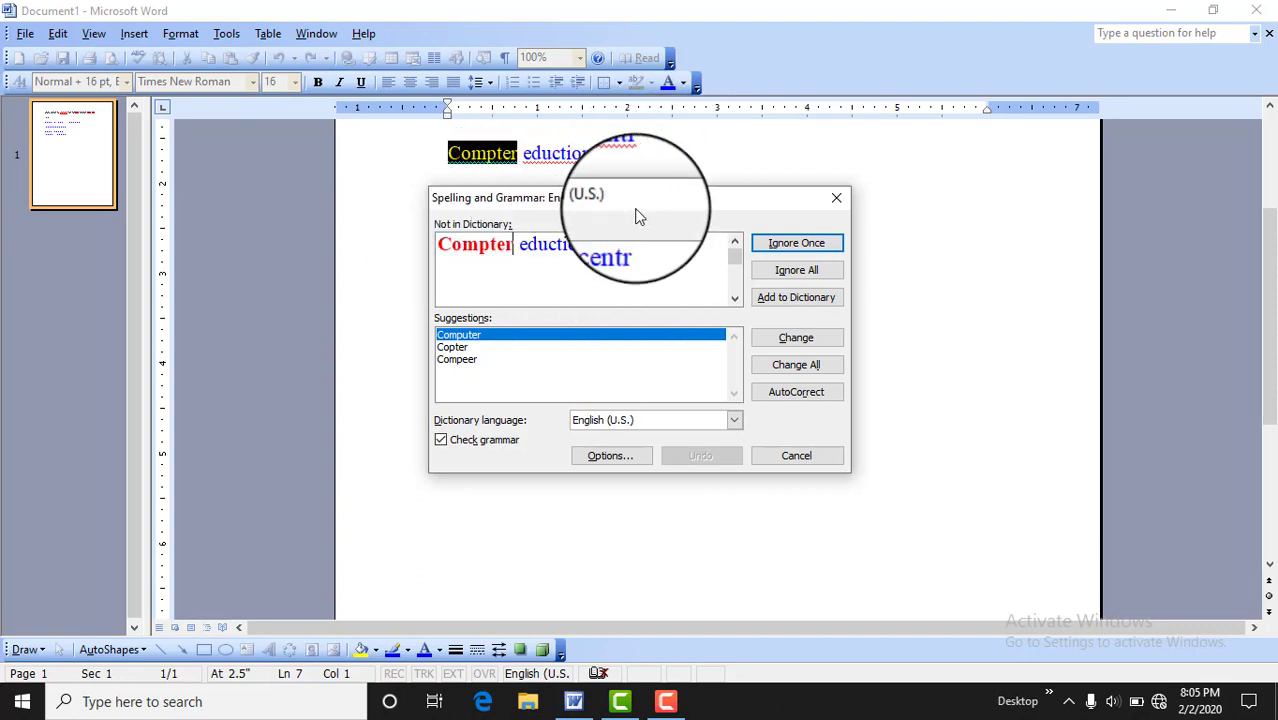
{"action": "left_click", "coordinate": [837, 200]}
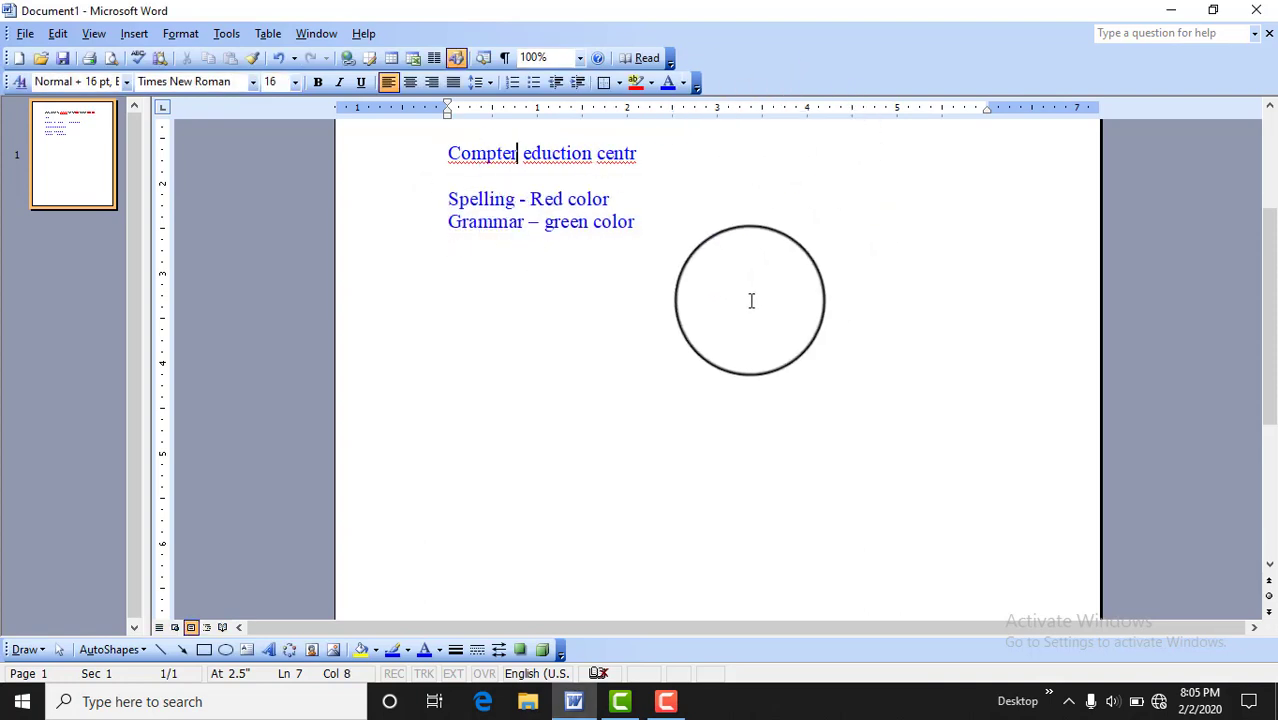
{"action": "key", "text": "F7"}
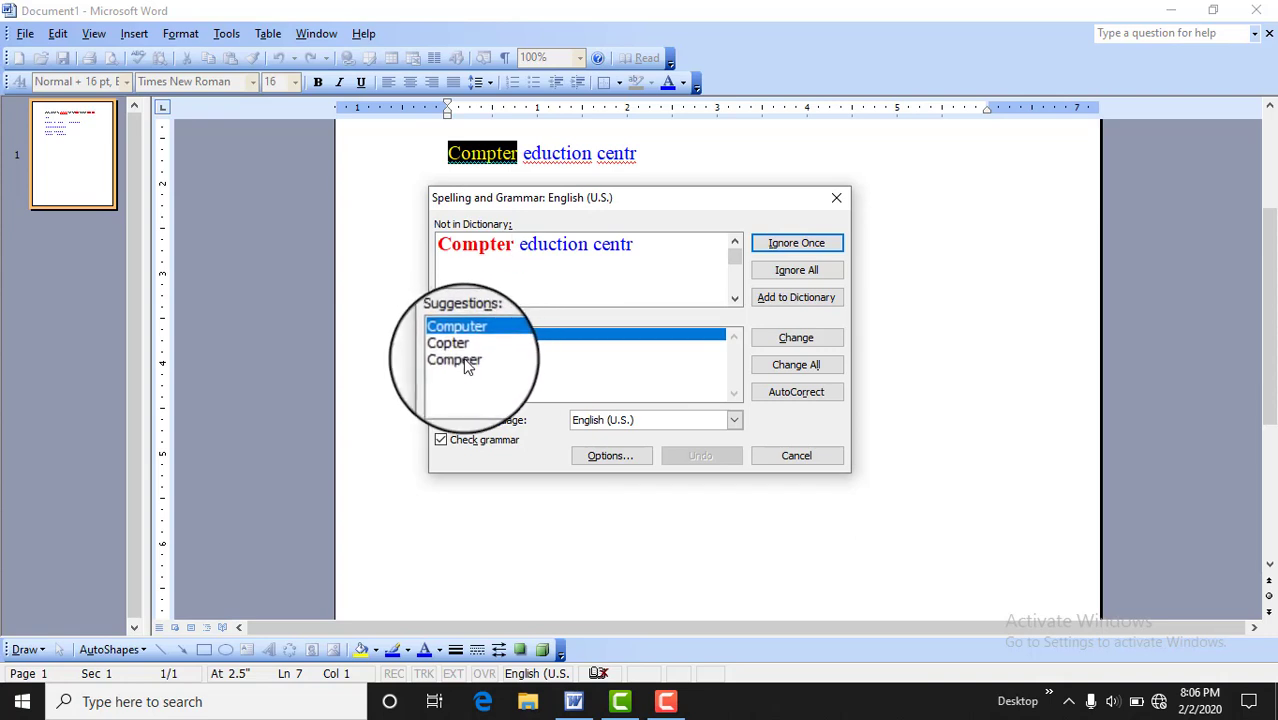
Step: Replace the flagged word 'Compter' with the suggestion Computer
{"action": "left_click", "coordinate": [468, 350]}
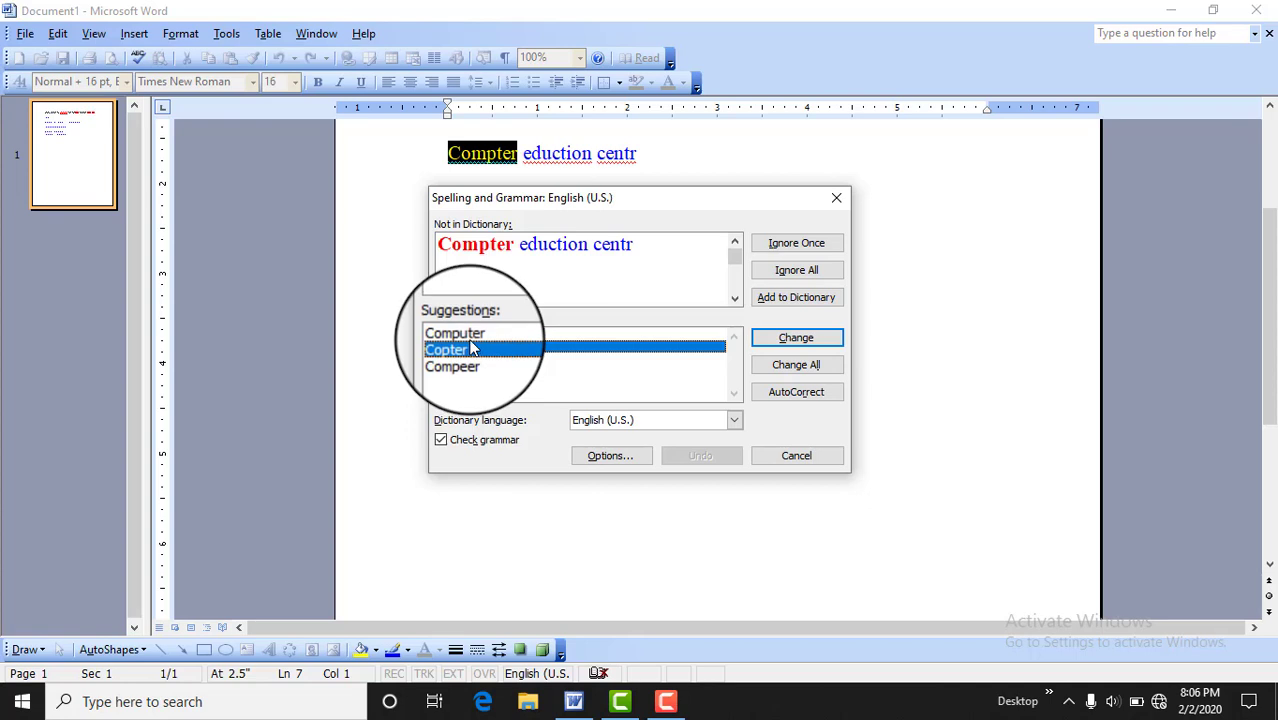
{"action": "left_click", "coordinate": [455, 330]}
{"action": "left_click", "coordinate": [473, 364]}
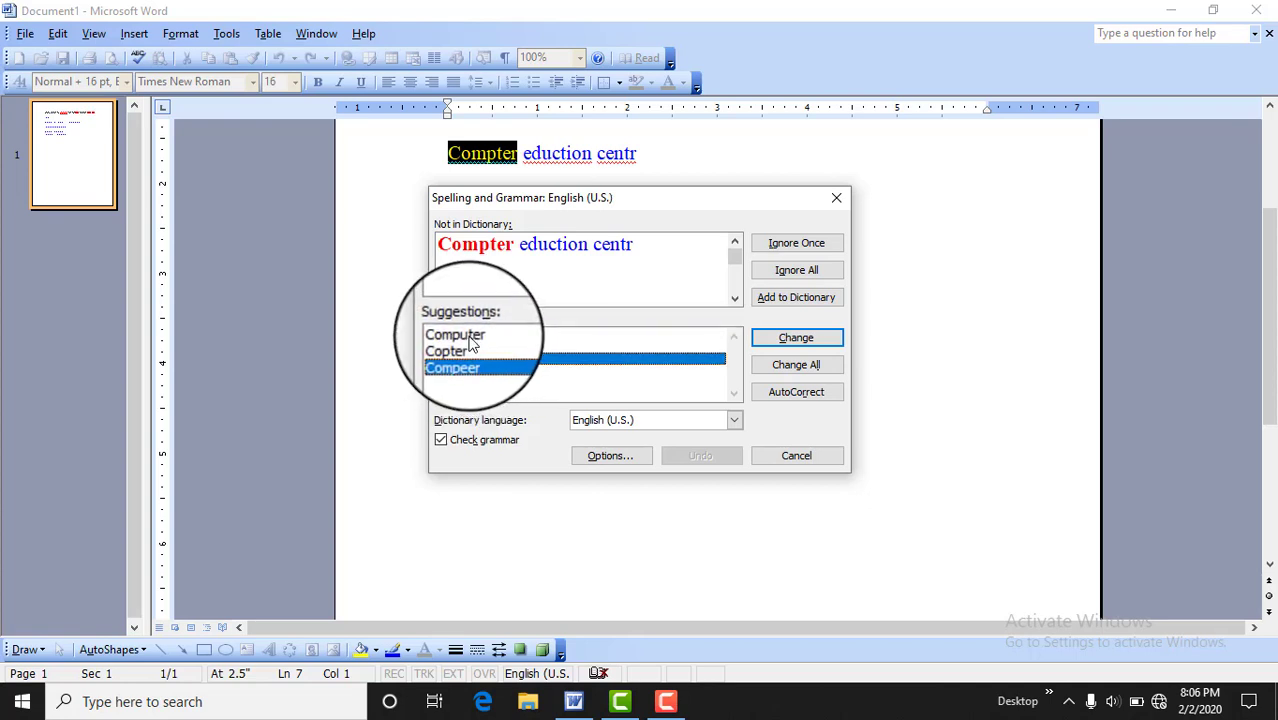
{"action": "left_click", "coordinate": [473, 337]}
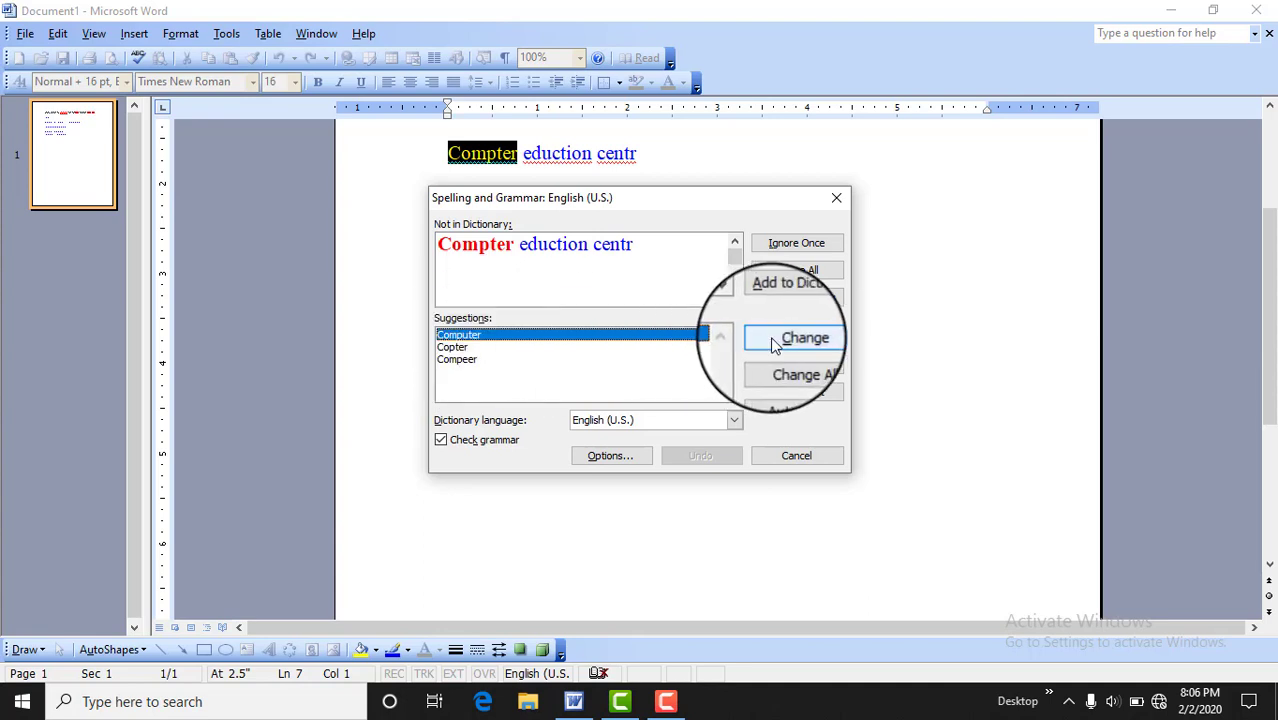
{"action": "double_click", "coordinate": [500, 245]}
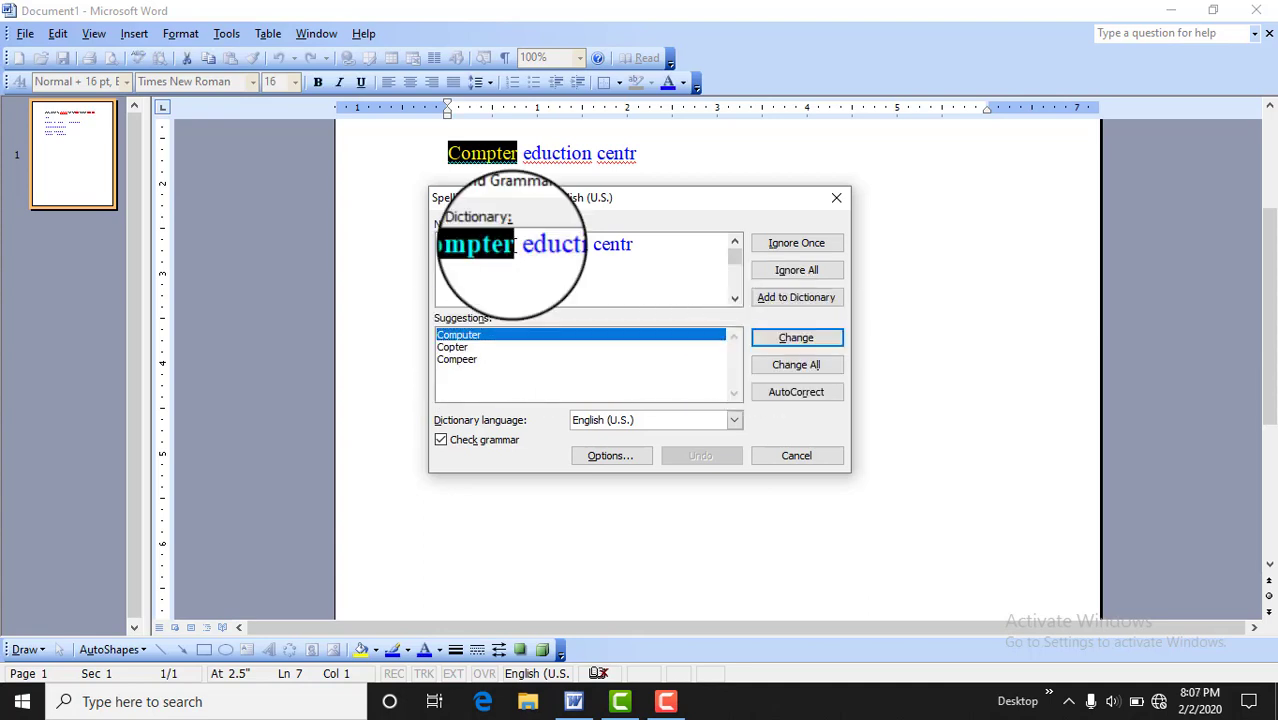
{"action": "left_click", "coordinate": [493, 246]}
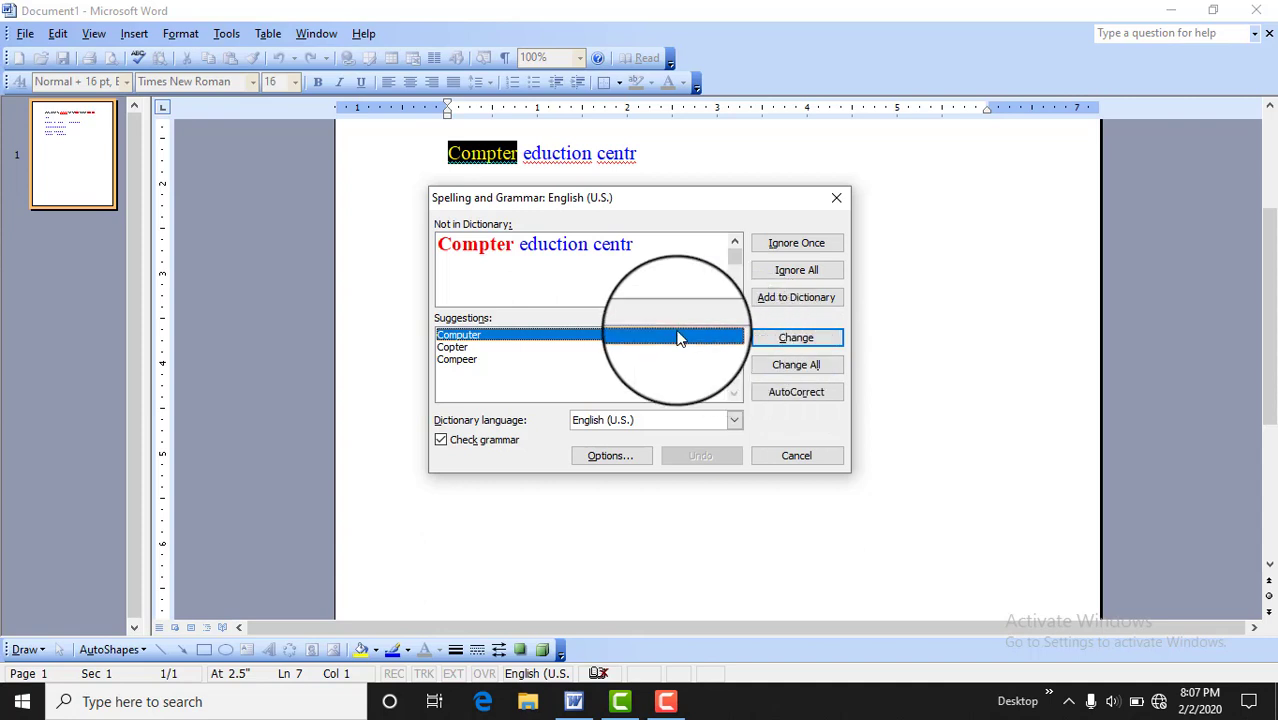
{"action": "left_click", "coordinate": [797, 342]}
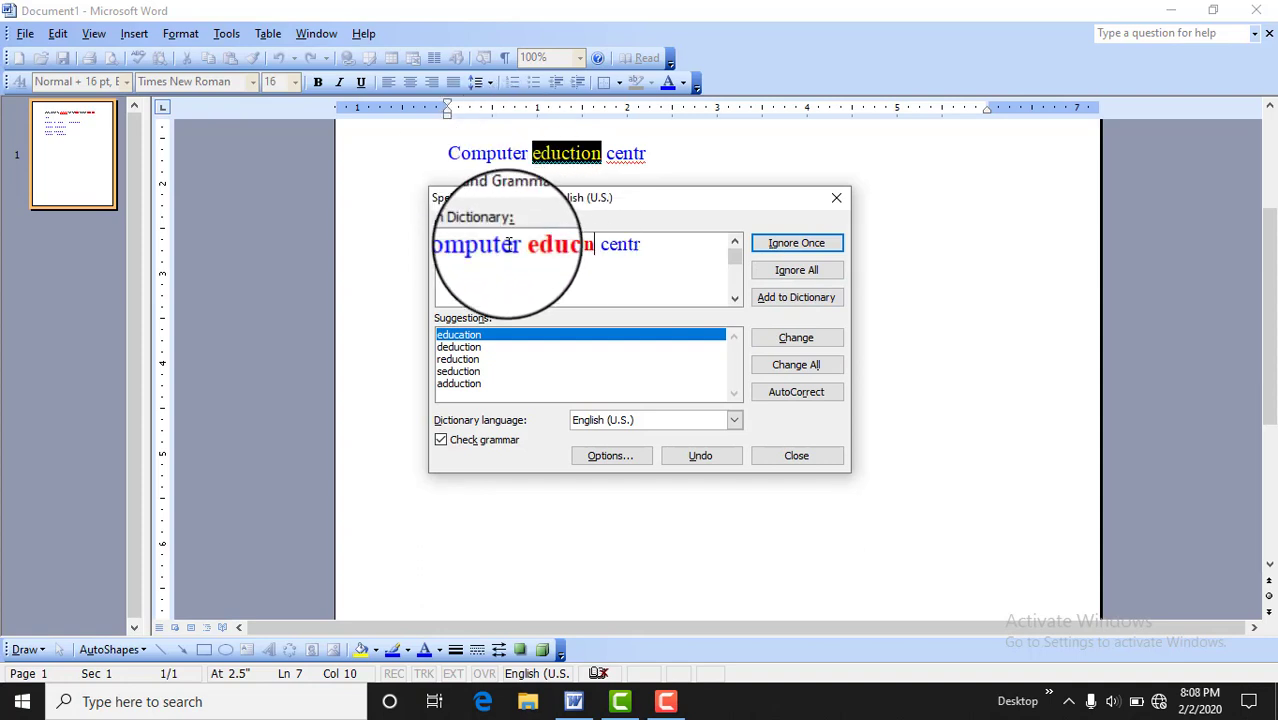
Step: Correct 'eduction' to the suggestion education
{"action": "left_click", "coordinate": [551, 250]}
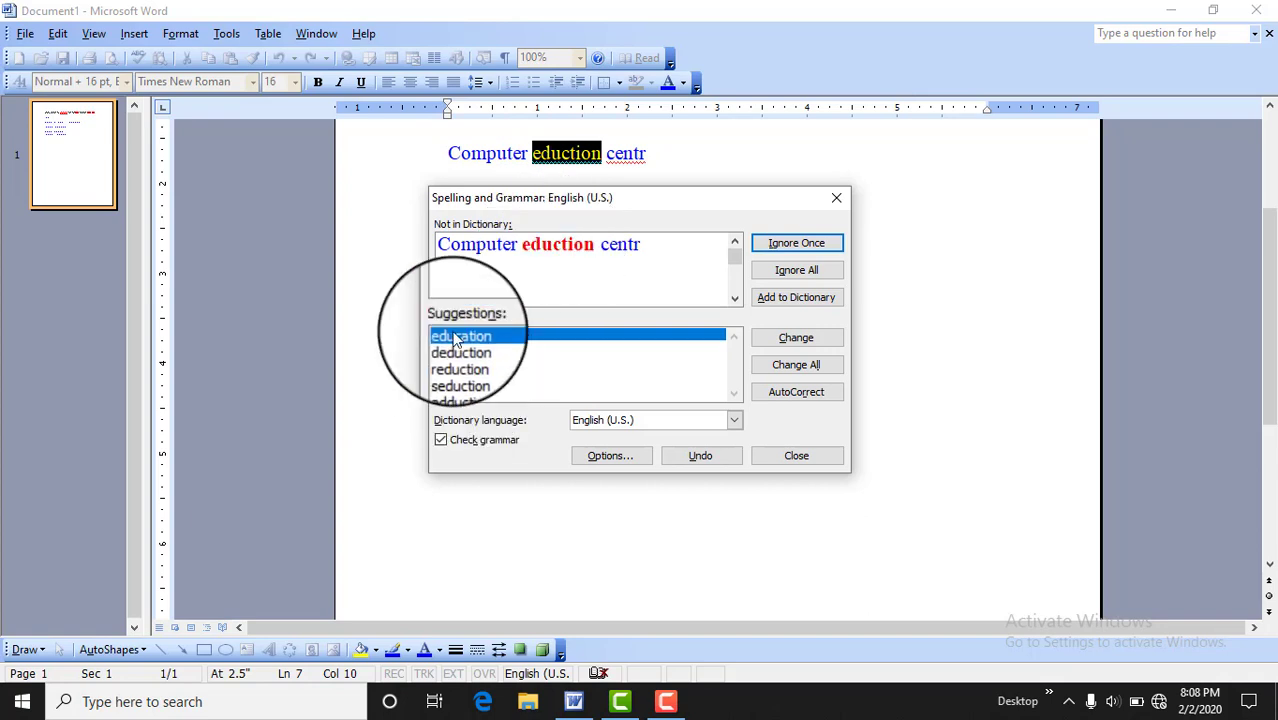
{"action": "left_click", "coordinate": [488, 348]}
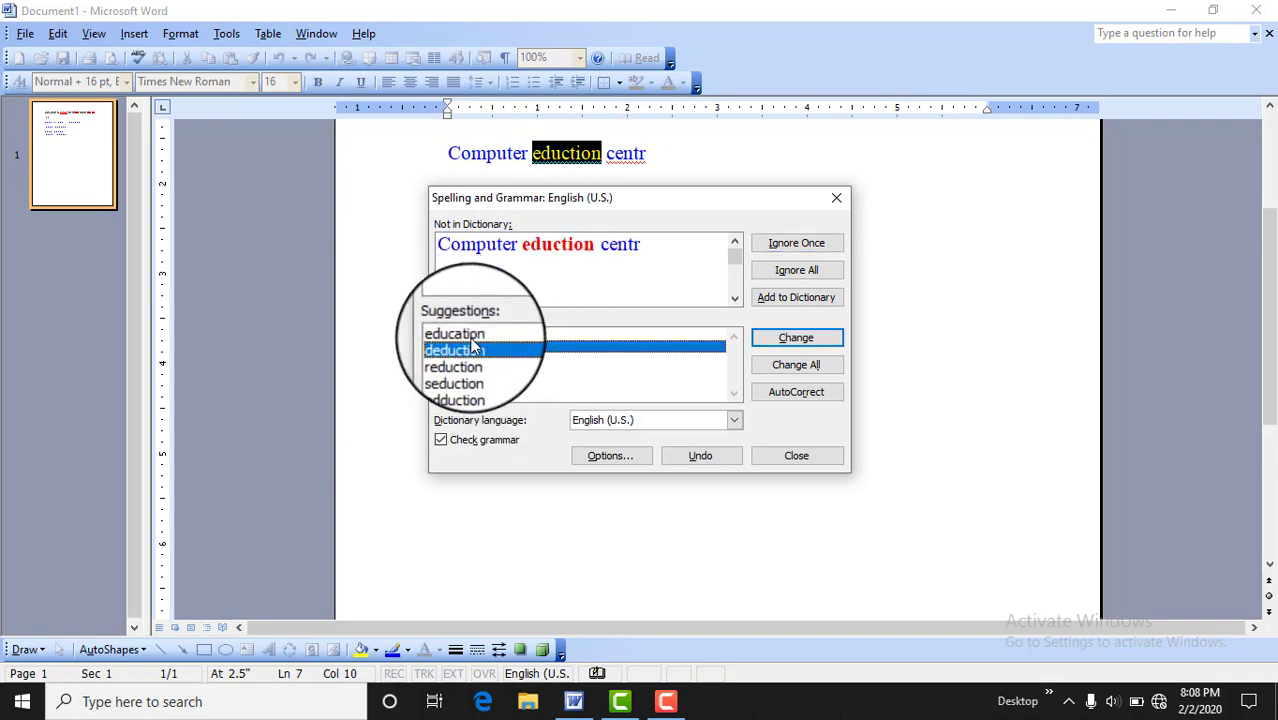
{"action": "left_click", "coordinate": [469, 336]}
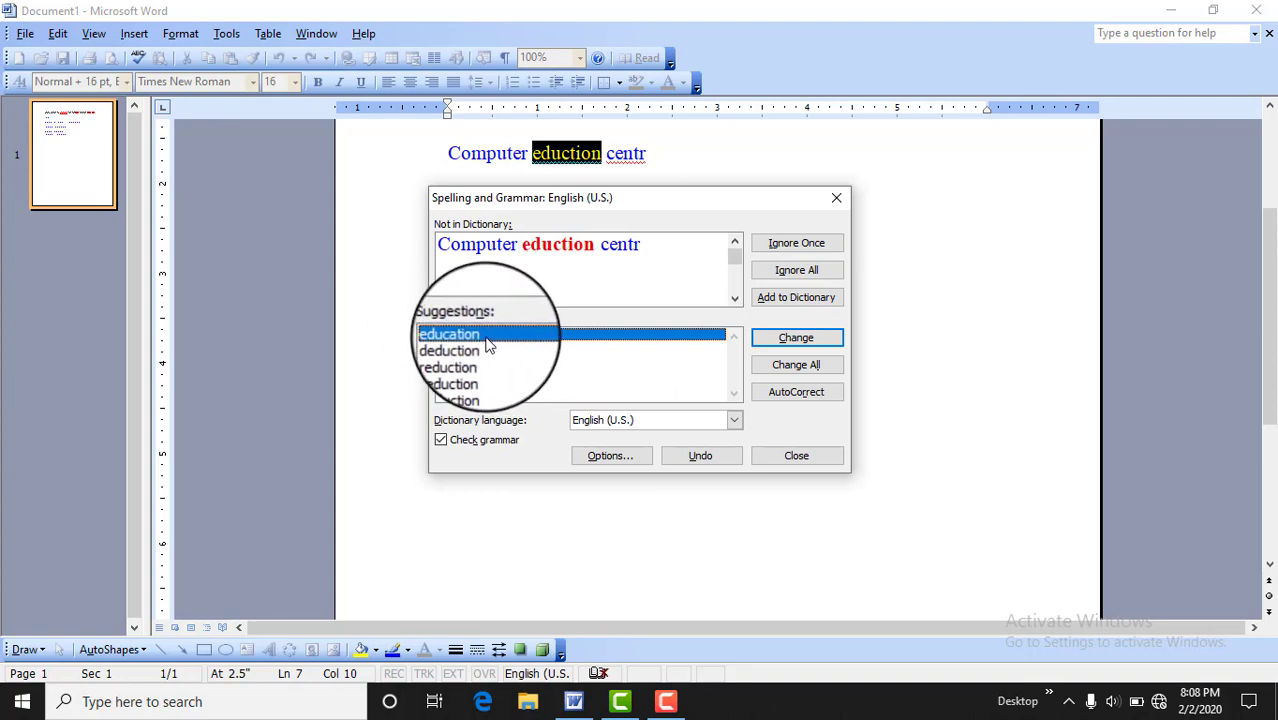
{"action": "left_click", "coordinate": [796, 338]}
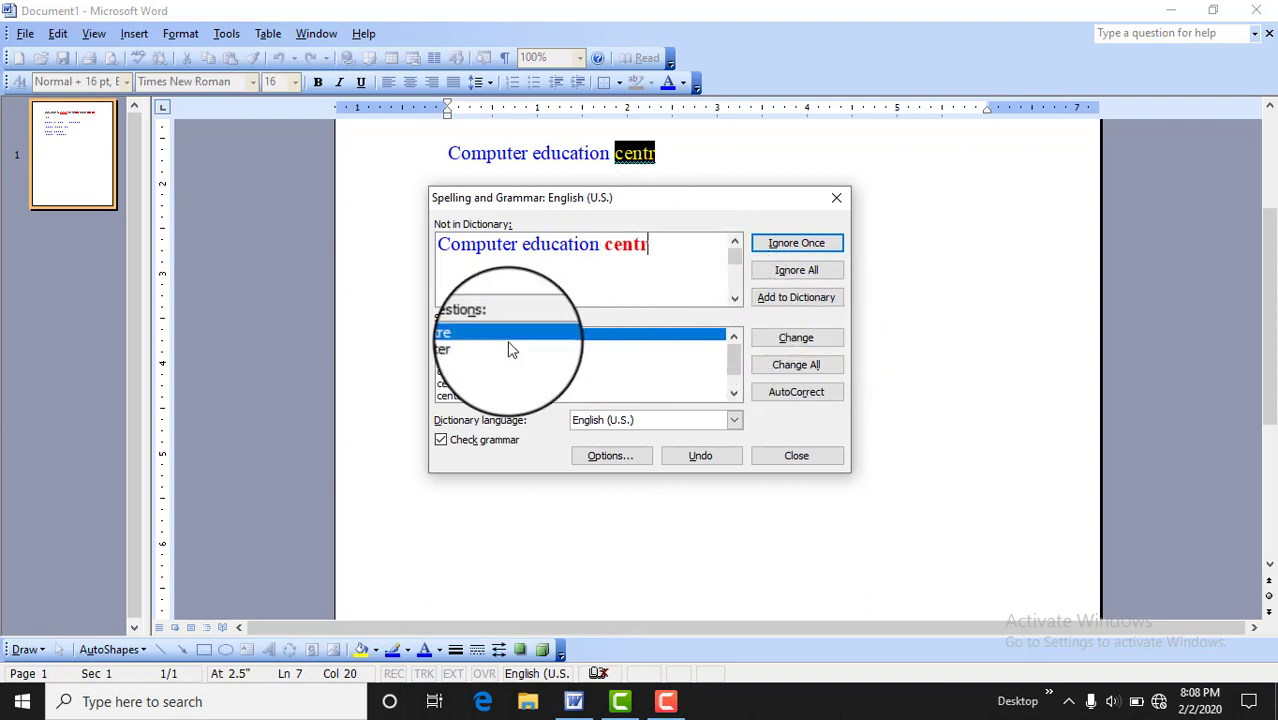
Step: Change 'centr' to center and skip the remaining grammar flag to finish the check
{"action": "left_click", "coordinate": [467, 348]}
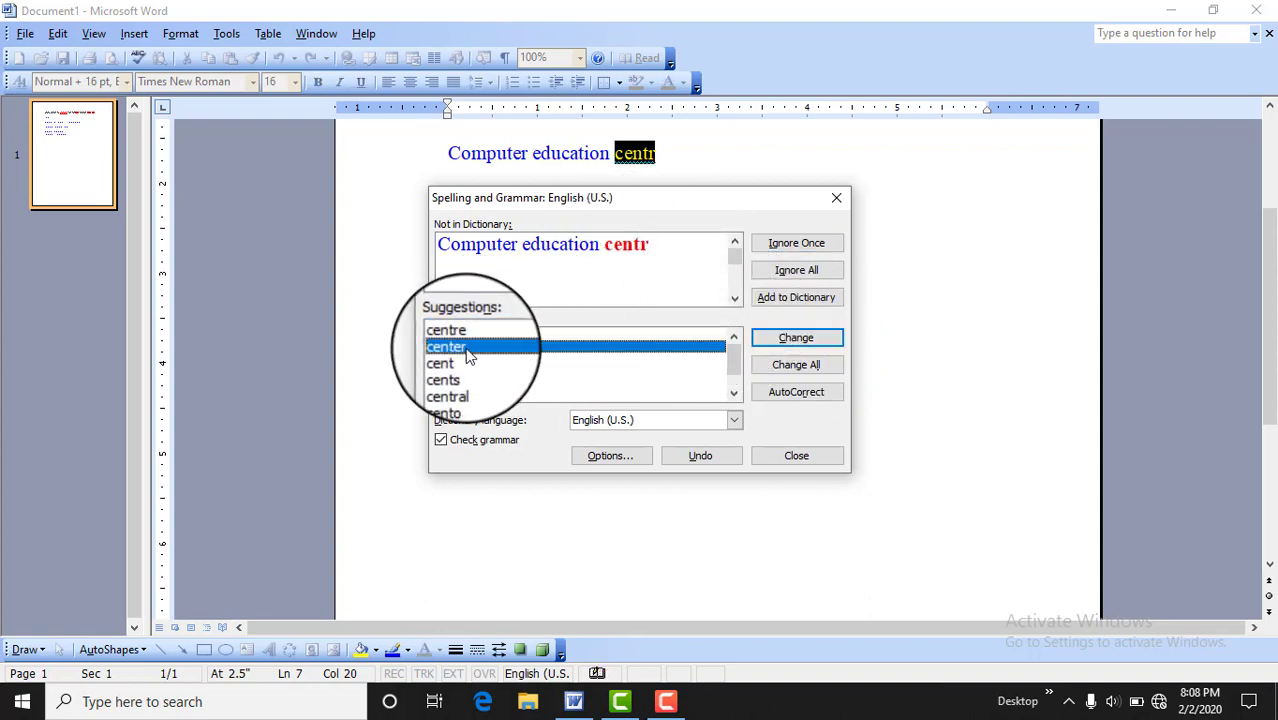
{"action": "left_click", "coordinate": [631, 244]}
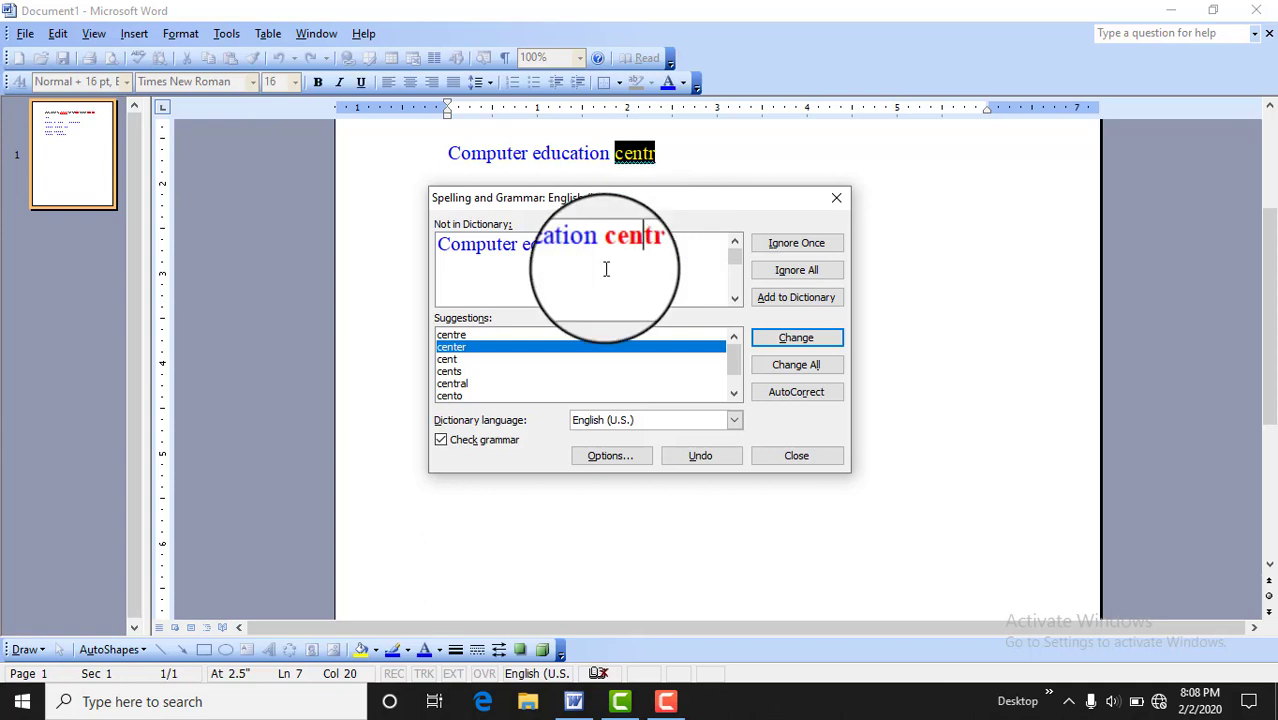
{"action": "left_click", "coordinate": [461, 336]}
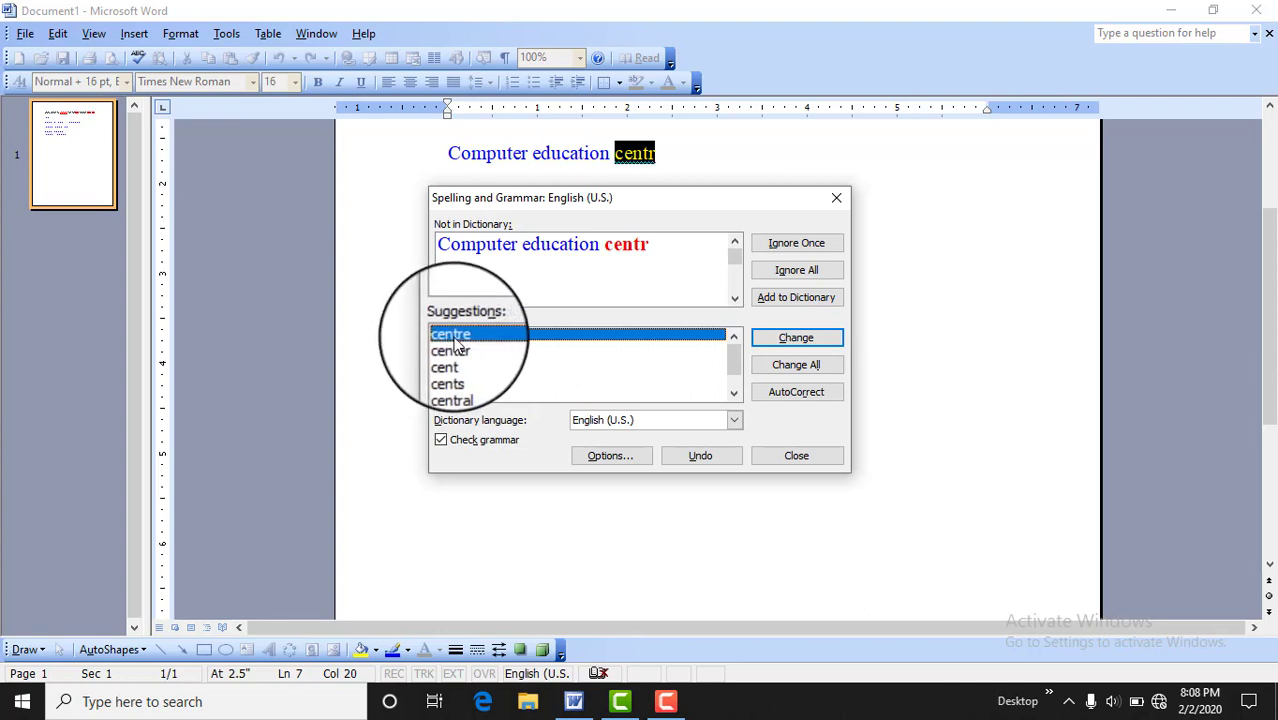
{"action": "left_click", "coordinate": [457, 348]}
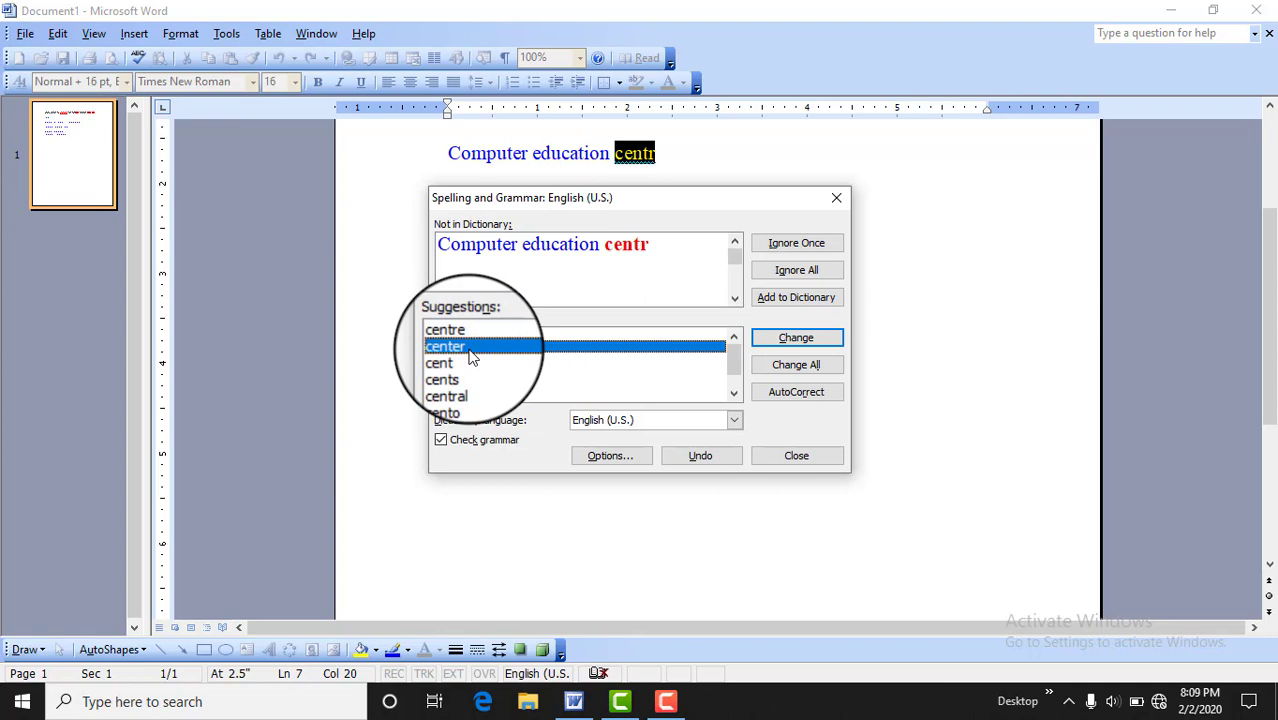
{"action": "left_click", "coordinate": [786, 340]}
{"action": "left_click", "coordinate": [790, 283]}
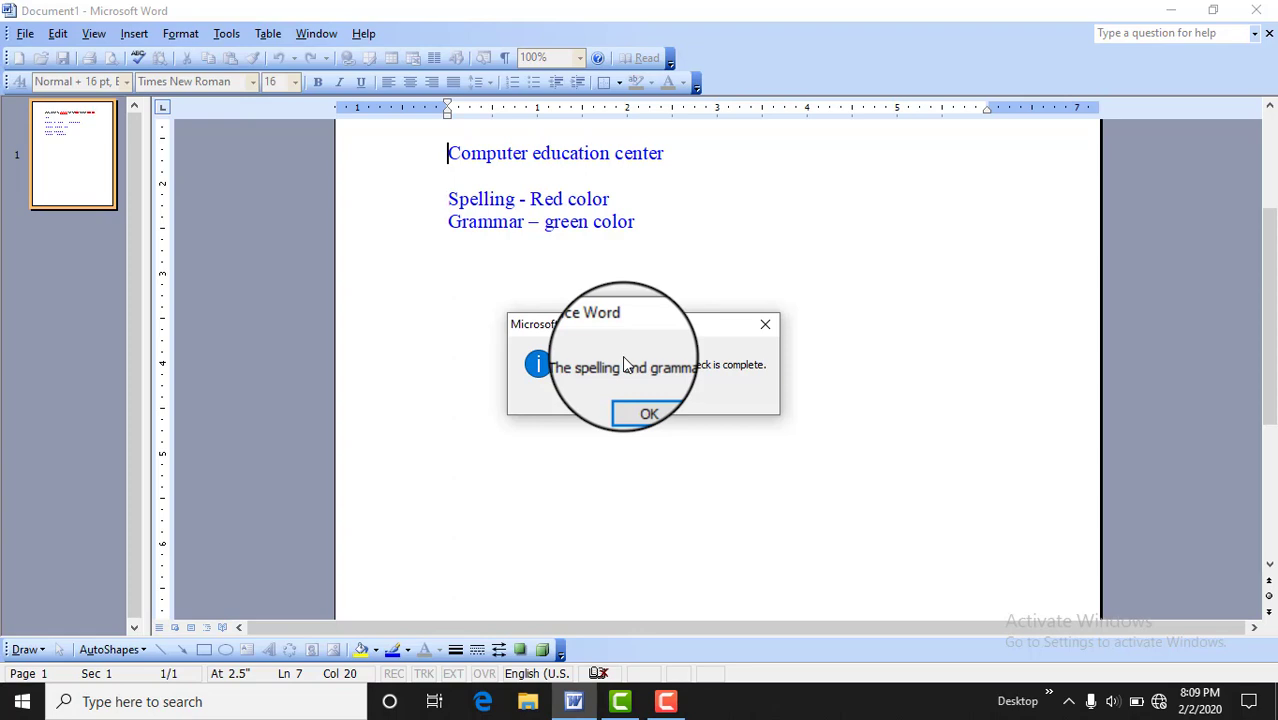
Step: Dismiss the check-complete message and add a blank line below the Grammar line
{"action": "left_click", "coordinate": [645, 414]}
{"action": "left_click_drag", "start_coordinate": [1268, 230], "coordinate": [1266, 163]}
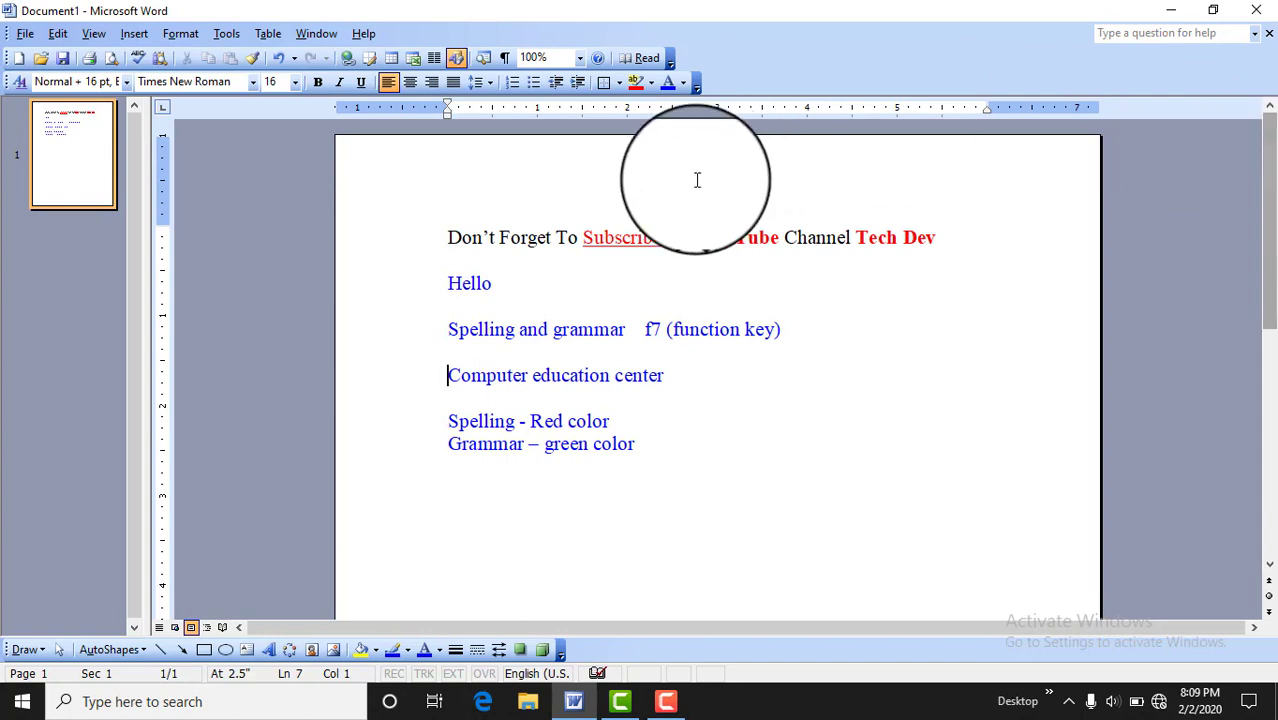
{"action": "left_click", "coordinate": [712, 237]}
{"action": "left_click", "coordinate": [448, 330]}
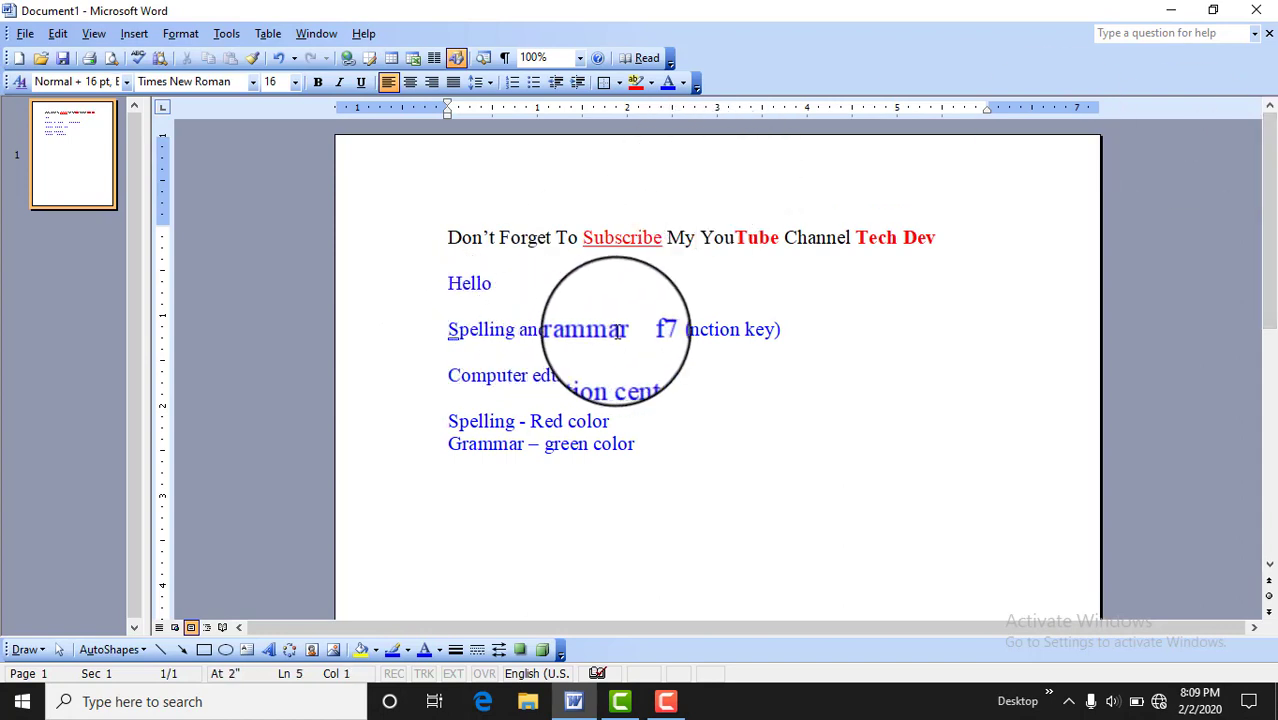
{"action": "left_click_drag", "start_coordinate": [640, 330], "coordinate": [453, 330]}
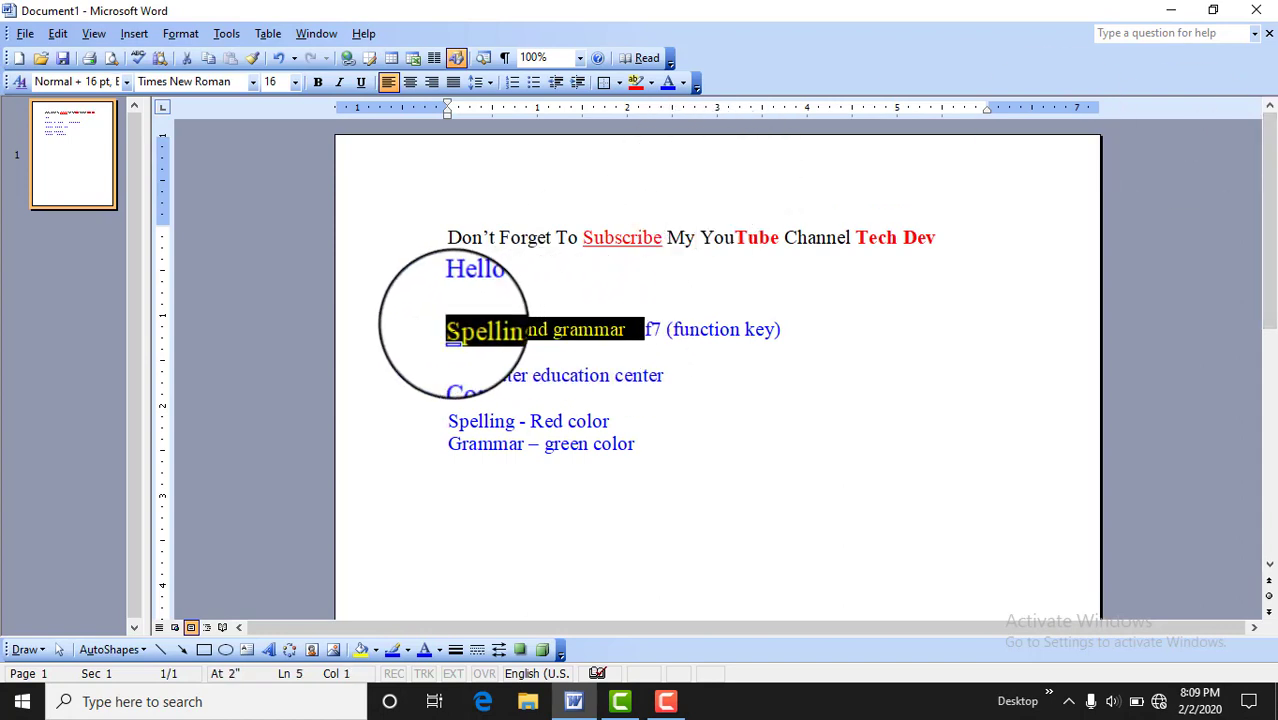
{"action": "left_click", "coordinate": [648, 458]}
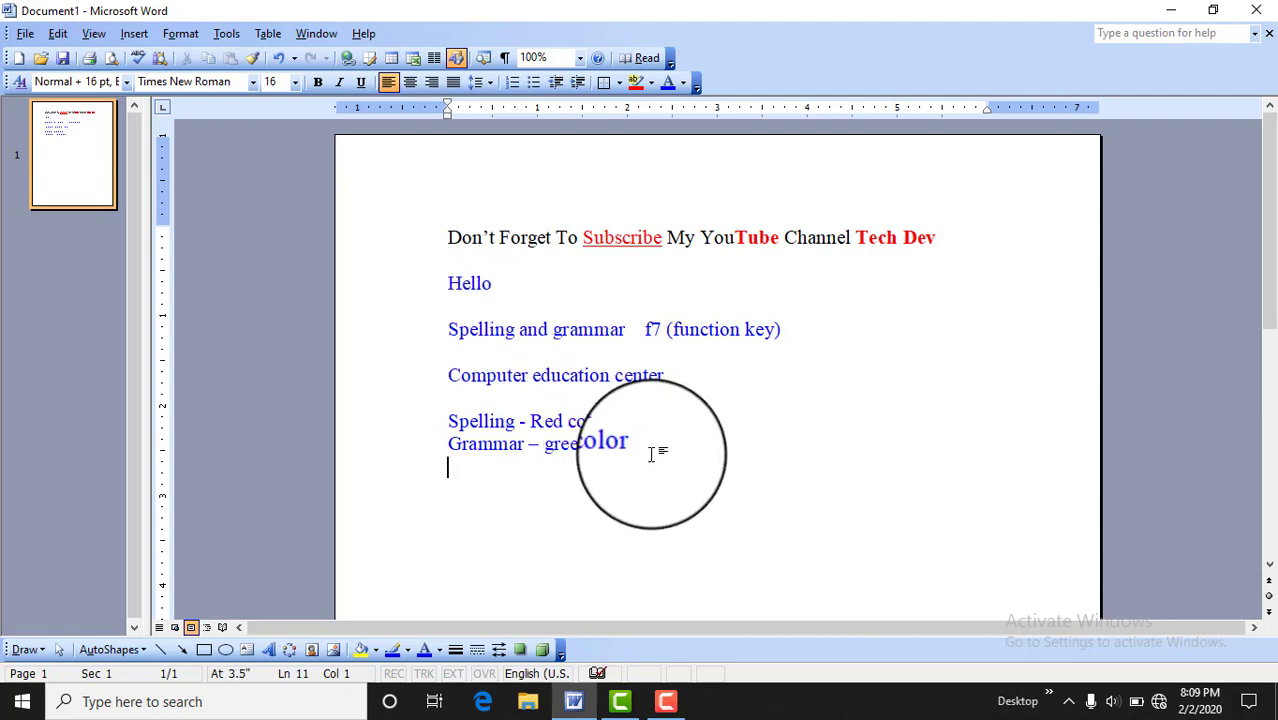
{"action": "key", "text": "Return"}
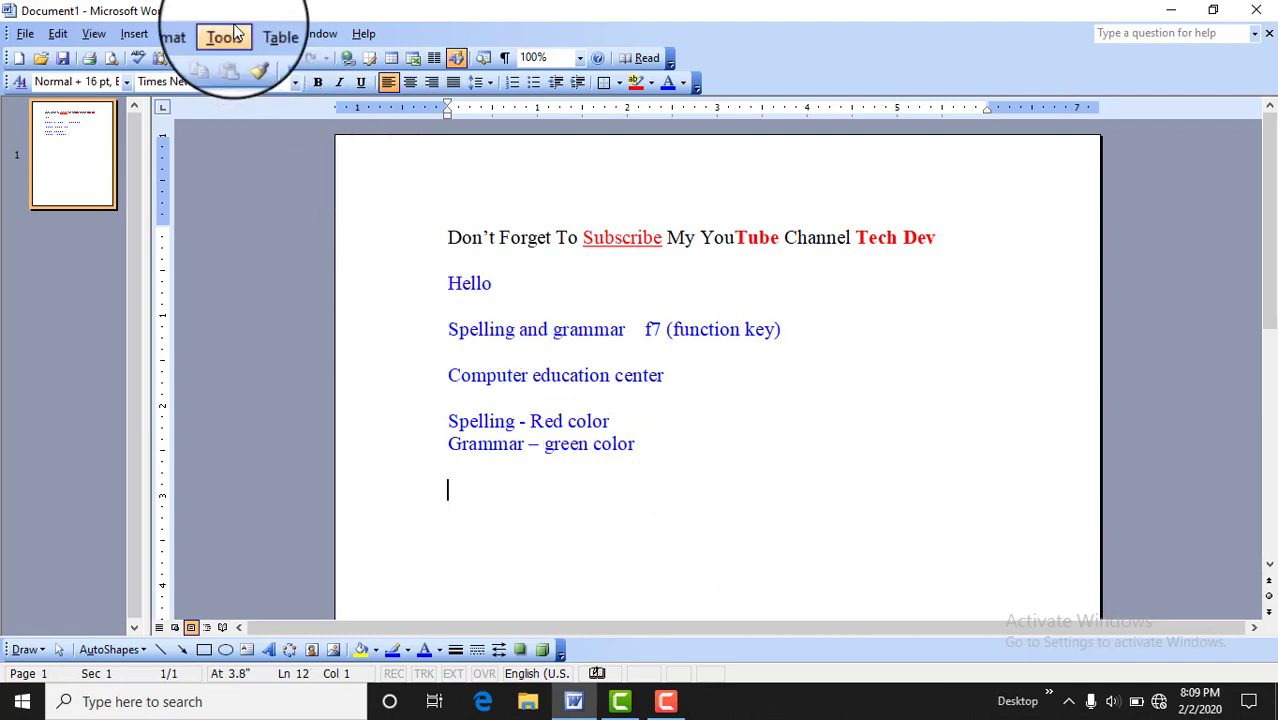
Step: Type the line 'Research Alt+Click' on the new blank line
{"action": "left_click", "coordinate": [227, 35]}
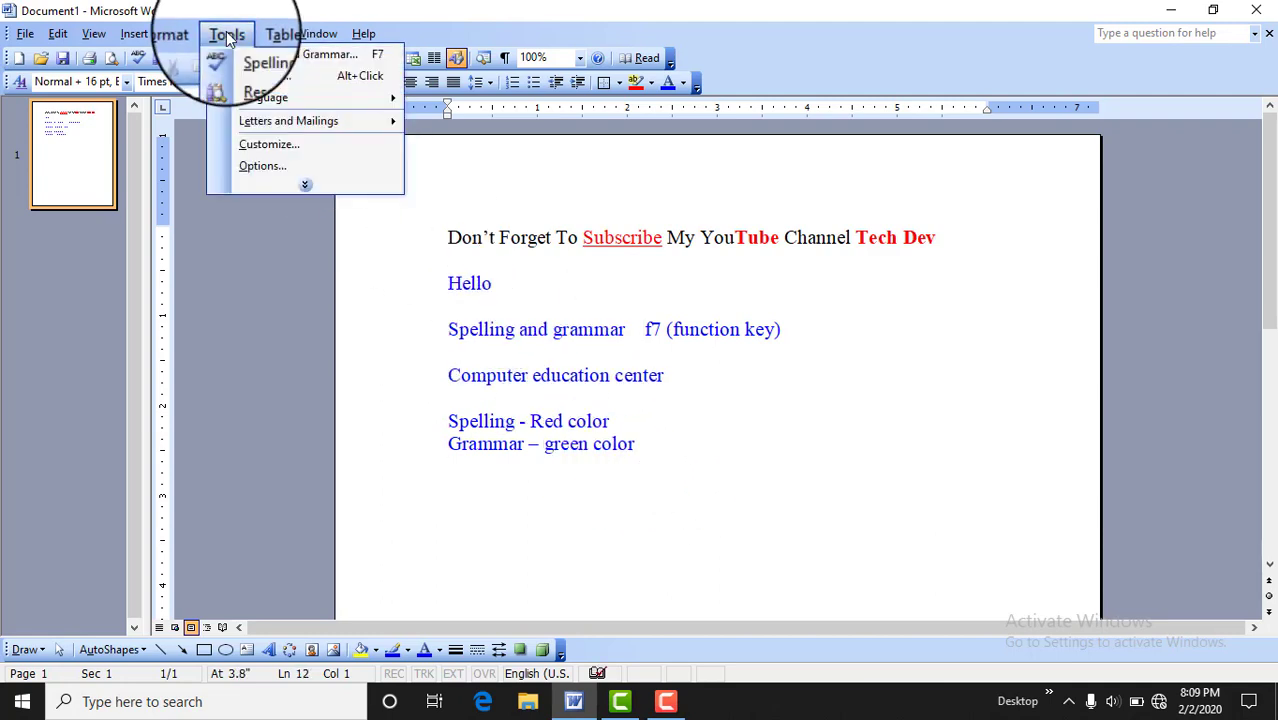
{"action": "left_click", "coordinate": [300, 183]}
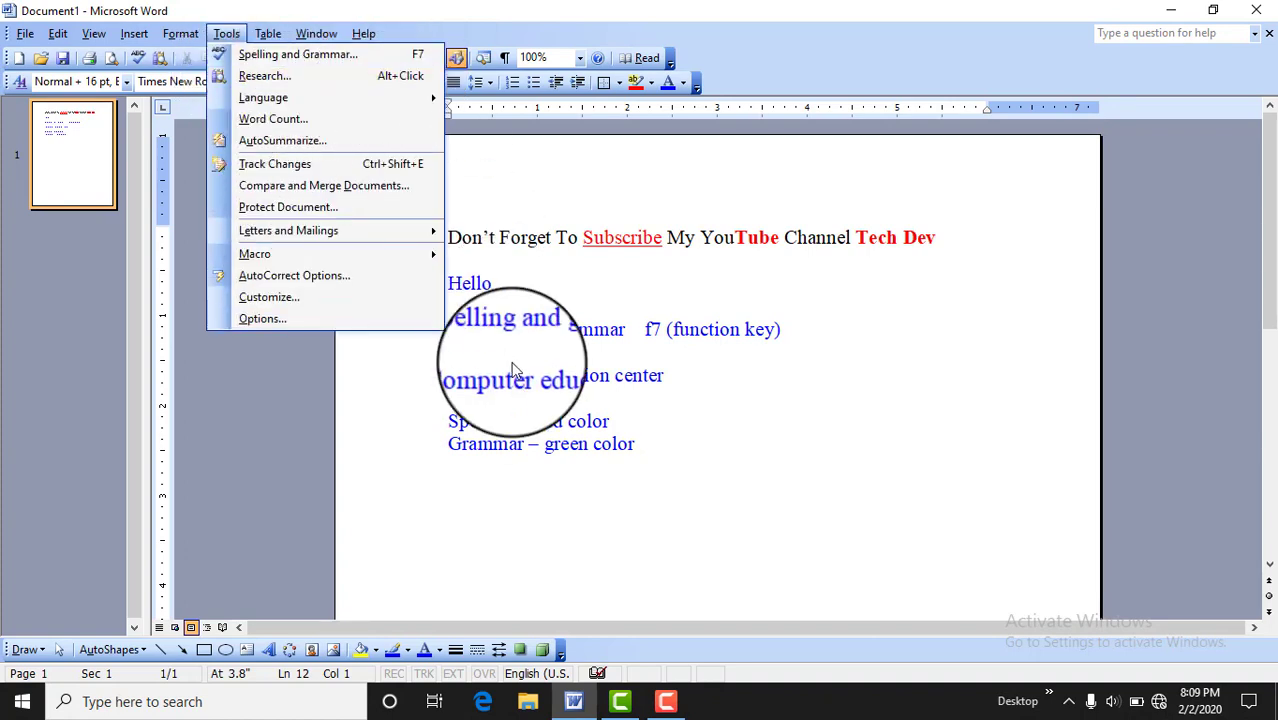
{"action": "left_click", "coordinate": [480, 481]}
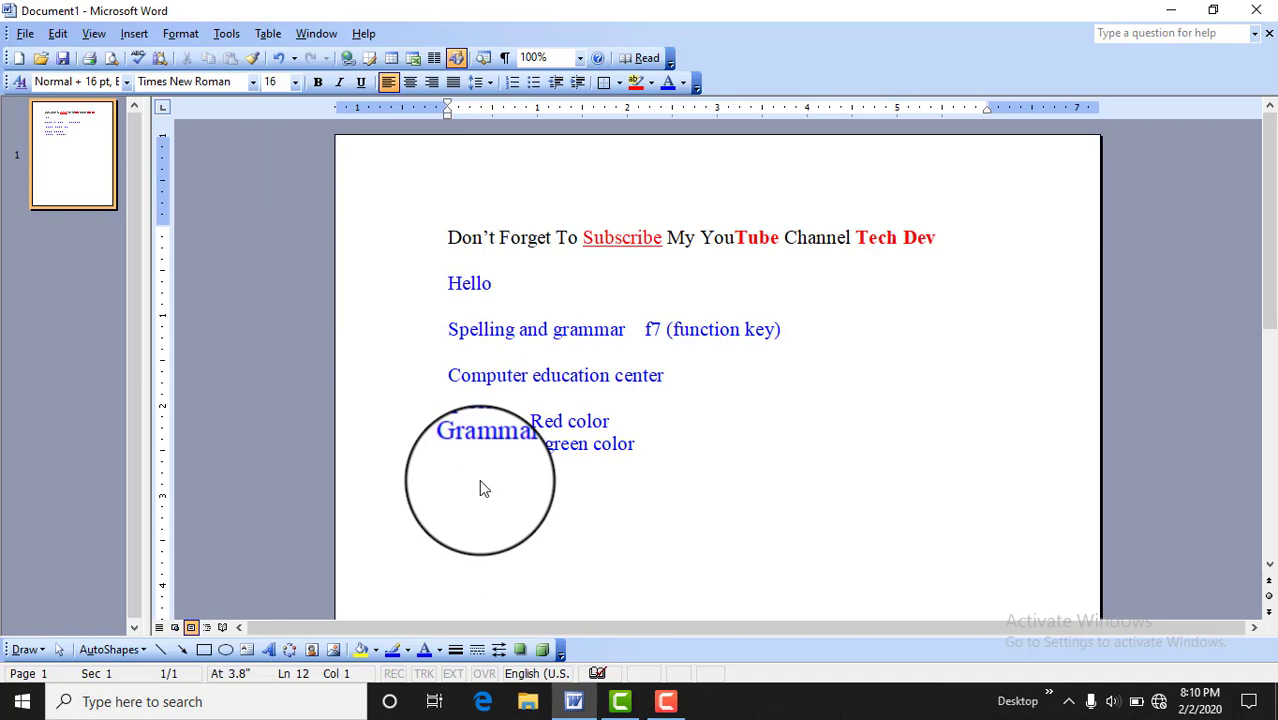
{"action": "type", "text": "Resear"}
{"action": "type", "text": "ch "}
{"action": "type", "text": "   Alt+"}
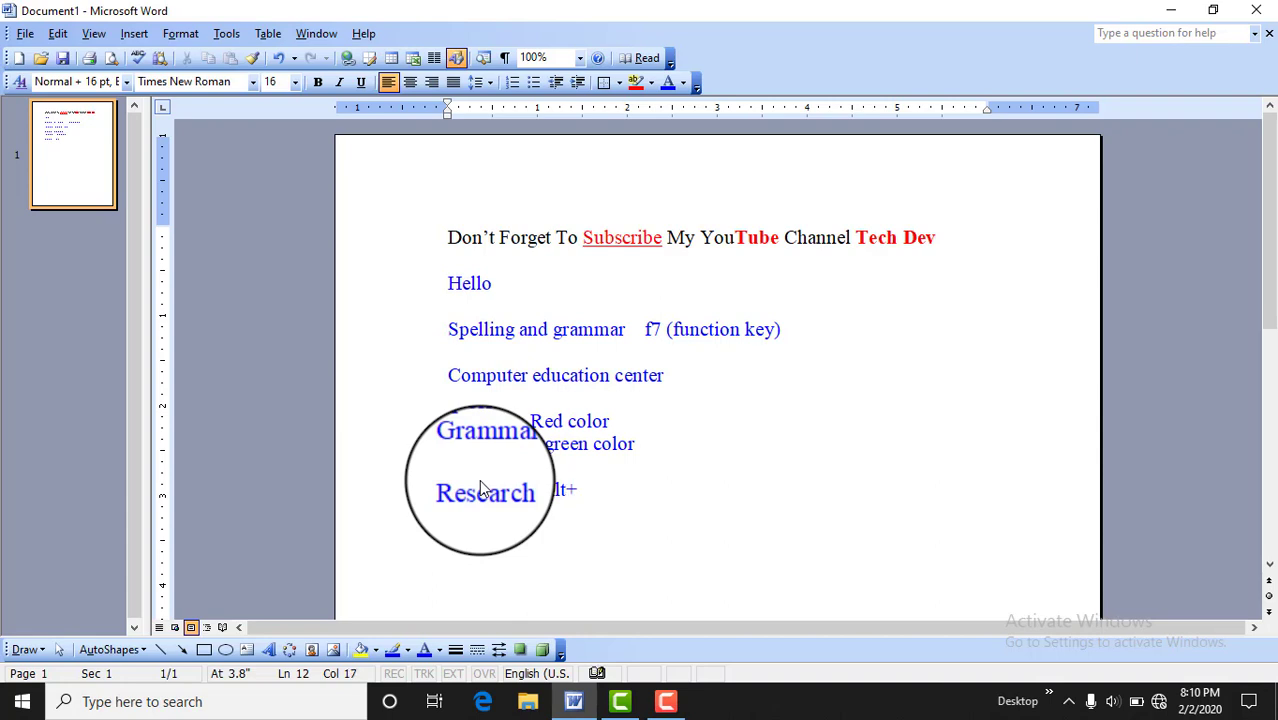
{"action": "type", "text": "Click"}
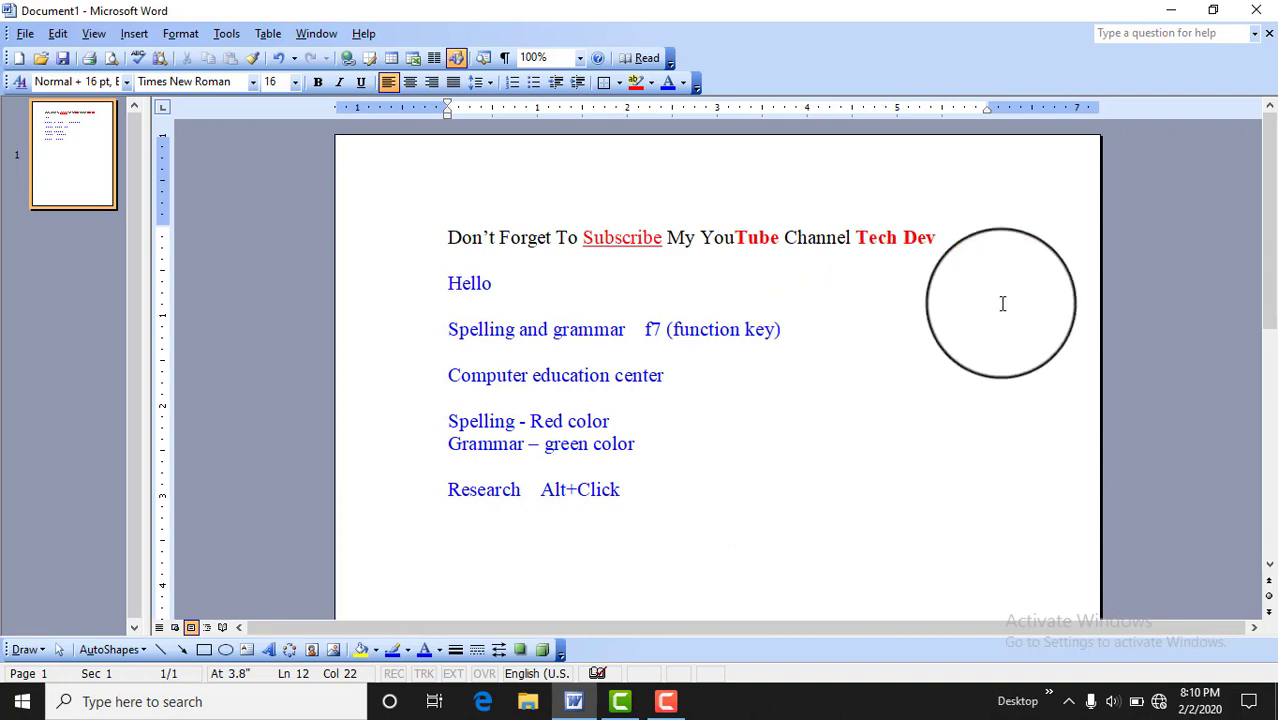
{"action": "key", "text": "alt"}
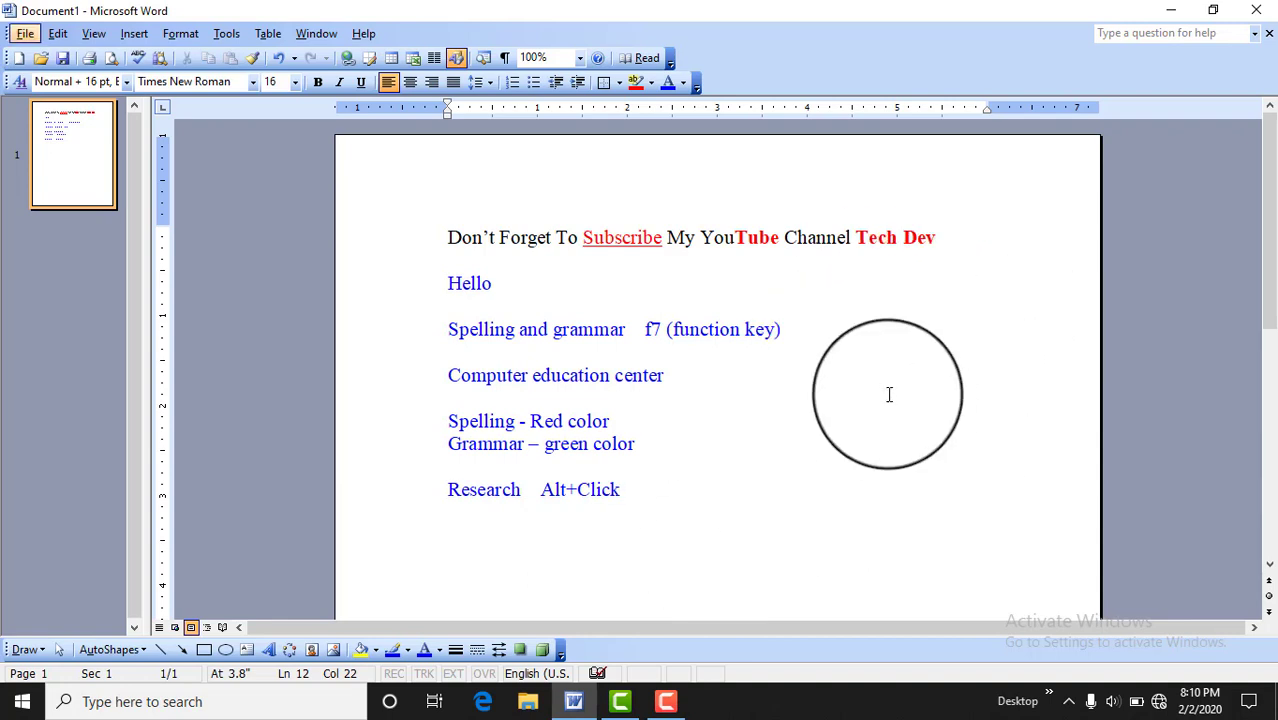
{"action": "key", "text": "alt"}
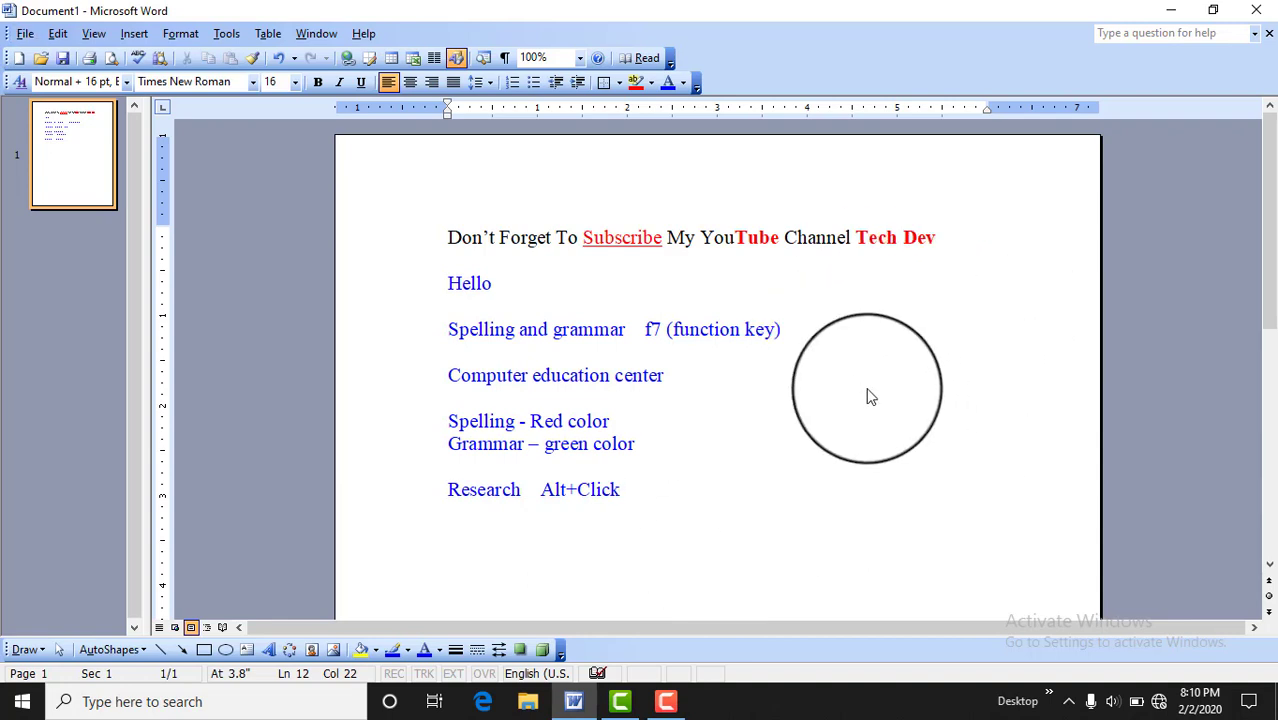
Step: Open Research from the Tools menu and replace the search term with 'good'
{"action": "left_click", "coordinate": [870, 397]}
{"action": "left_click", "coordinate": [930, 355], "text": "alt"}
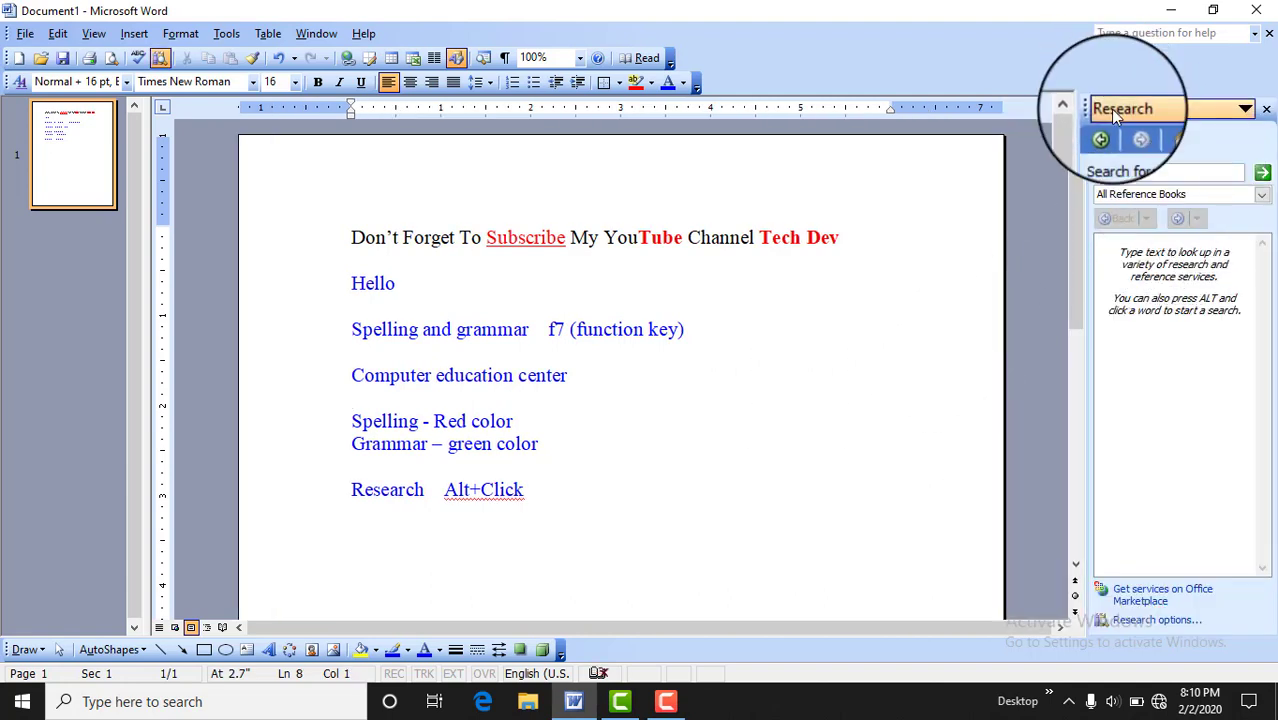
{"action": "left_click", "coordinate": [1266, 109]}
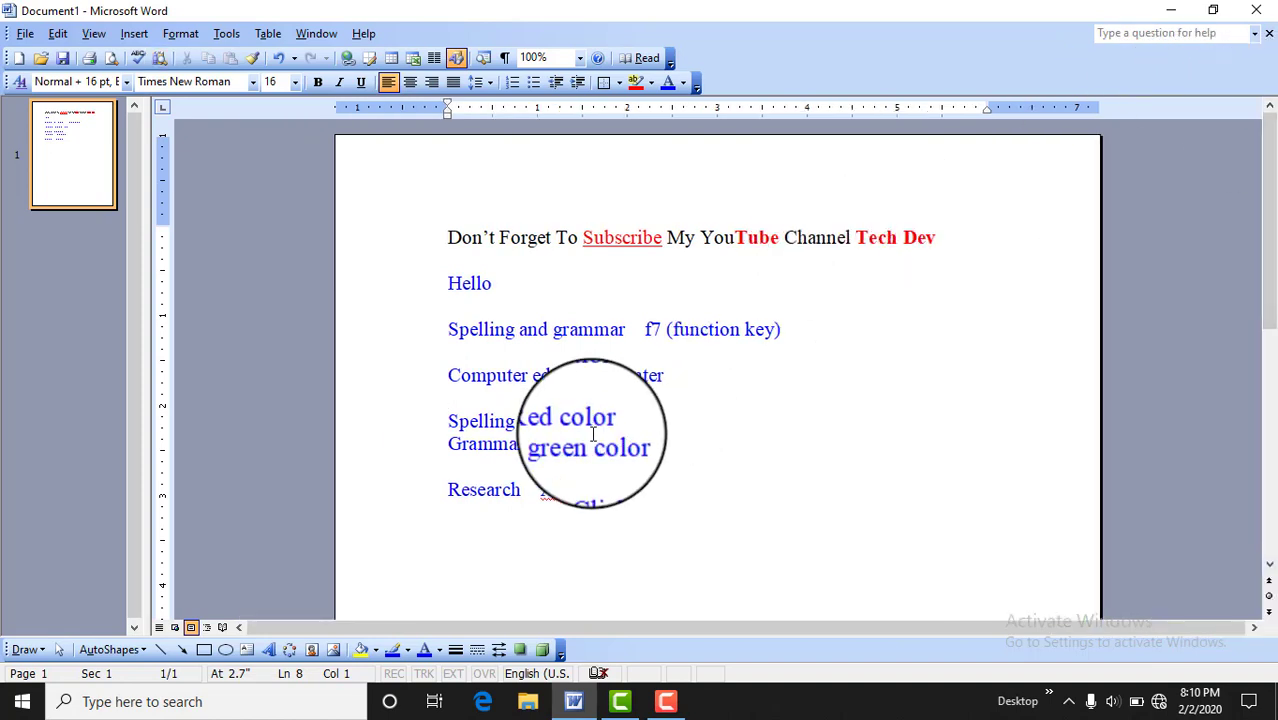
{"action": "left_click", "coordinate": [645, 489]}
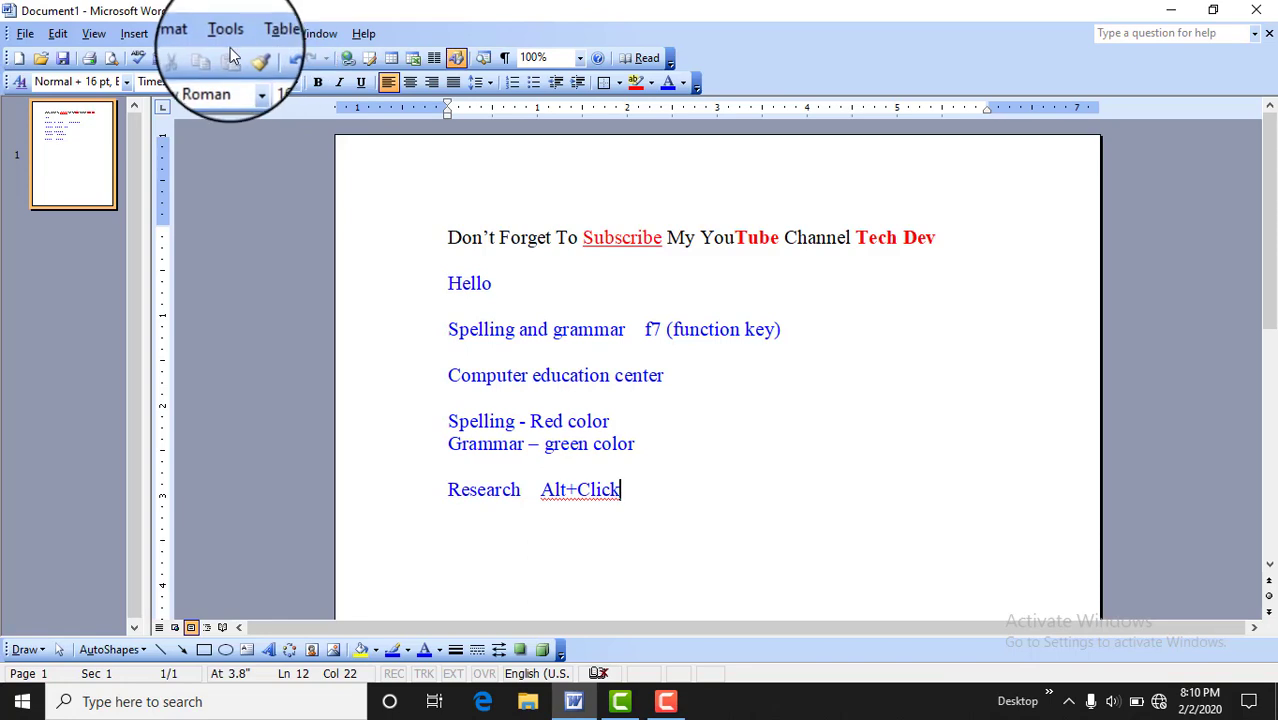
{"action": "left_click", "coordinate": [220, 33]}
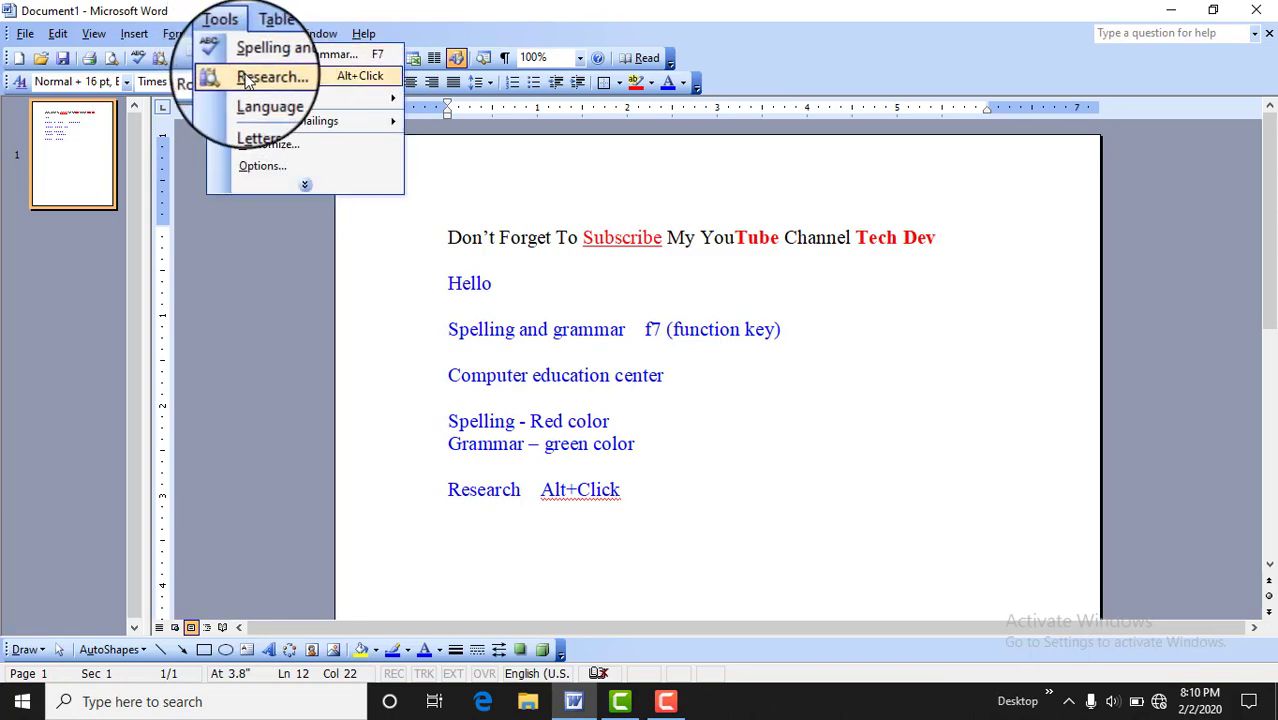
{"action": "left_click", "coordinate": [247, 79]}
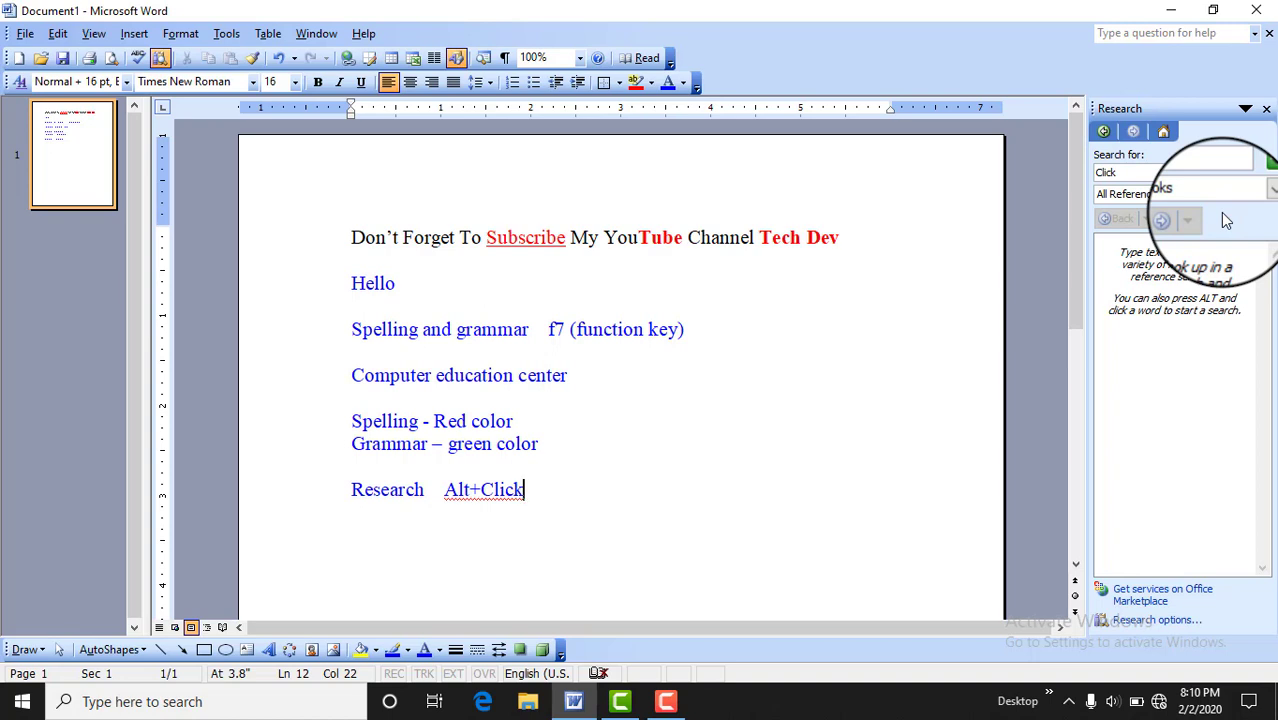
{"action": "double_click", "coordinate": [1129, 172]}
{"action": "key", "text": "BackSpace"}
{"action": "type", "text": "good"}
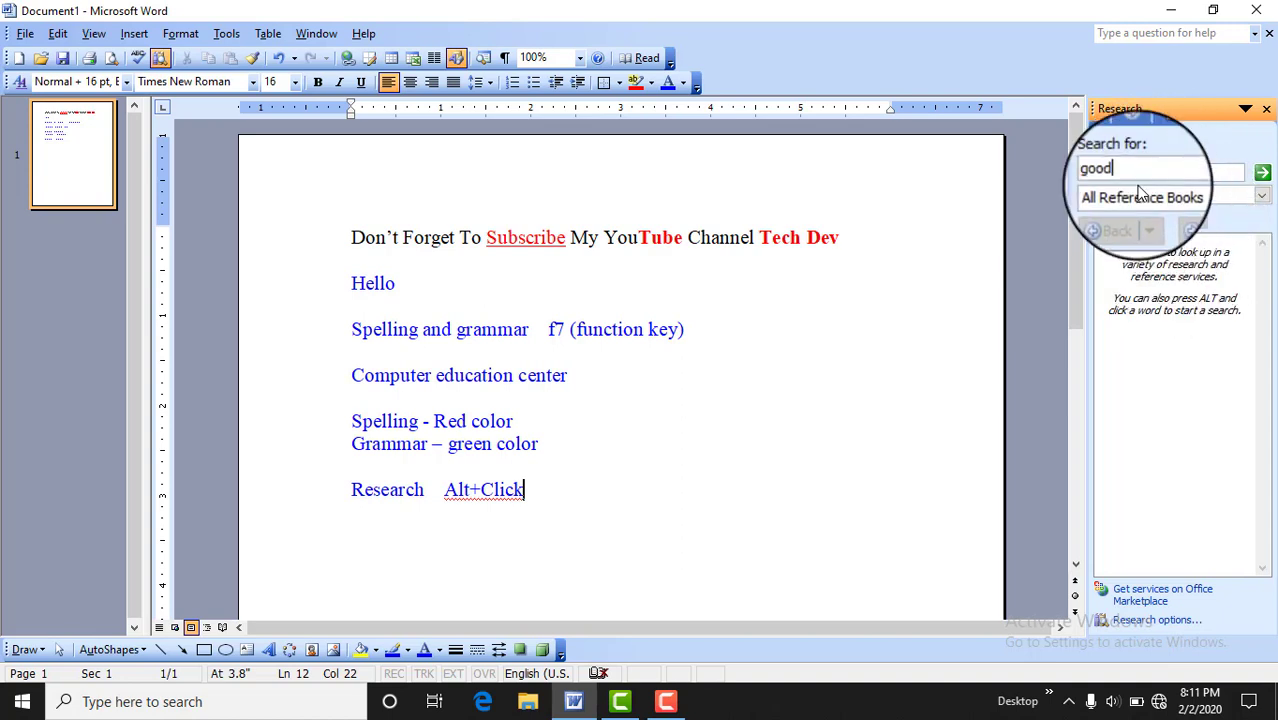
{"action": "left_click_drag", "start_coordinate": [1124, 172], "coordinate": [1097, 173]}
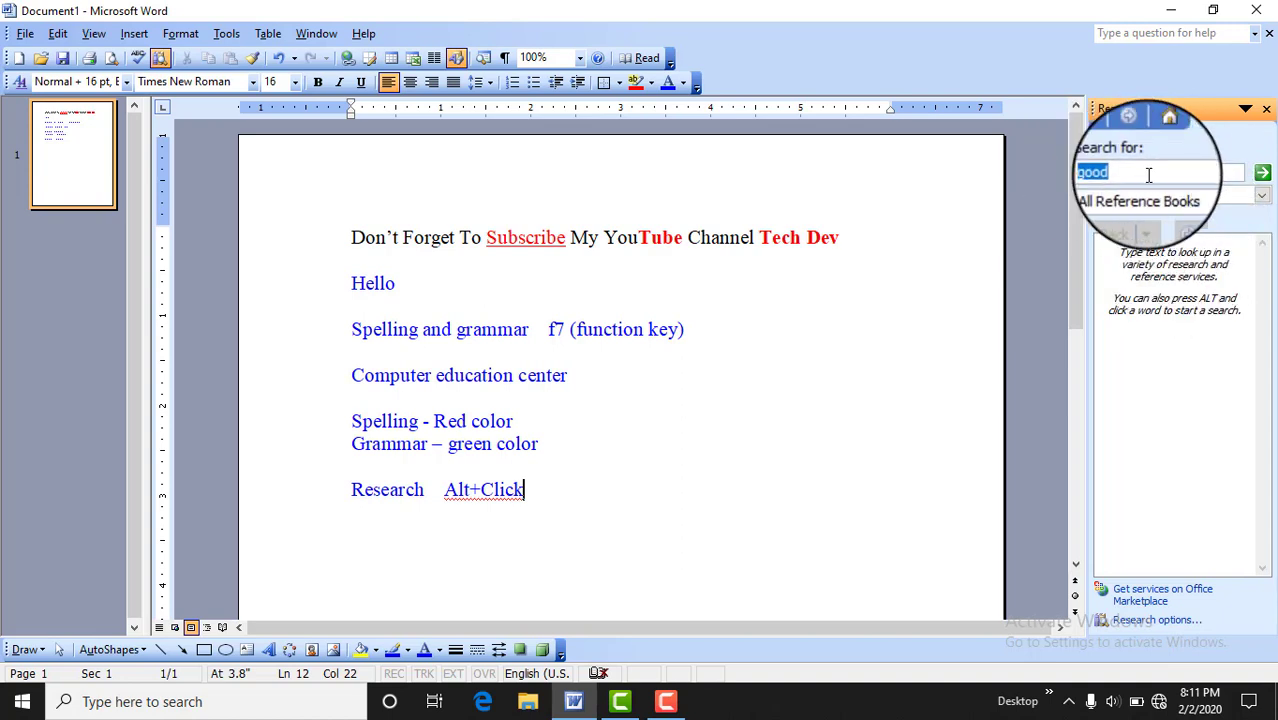
{"action": "left_click", "coordinate": [1200, 172]}
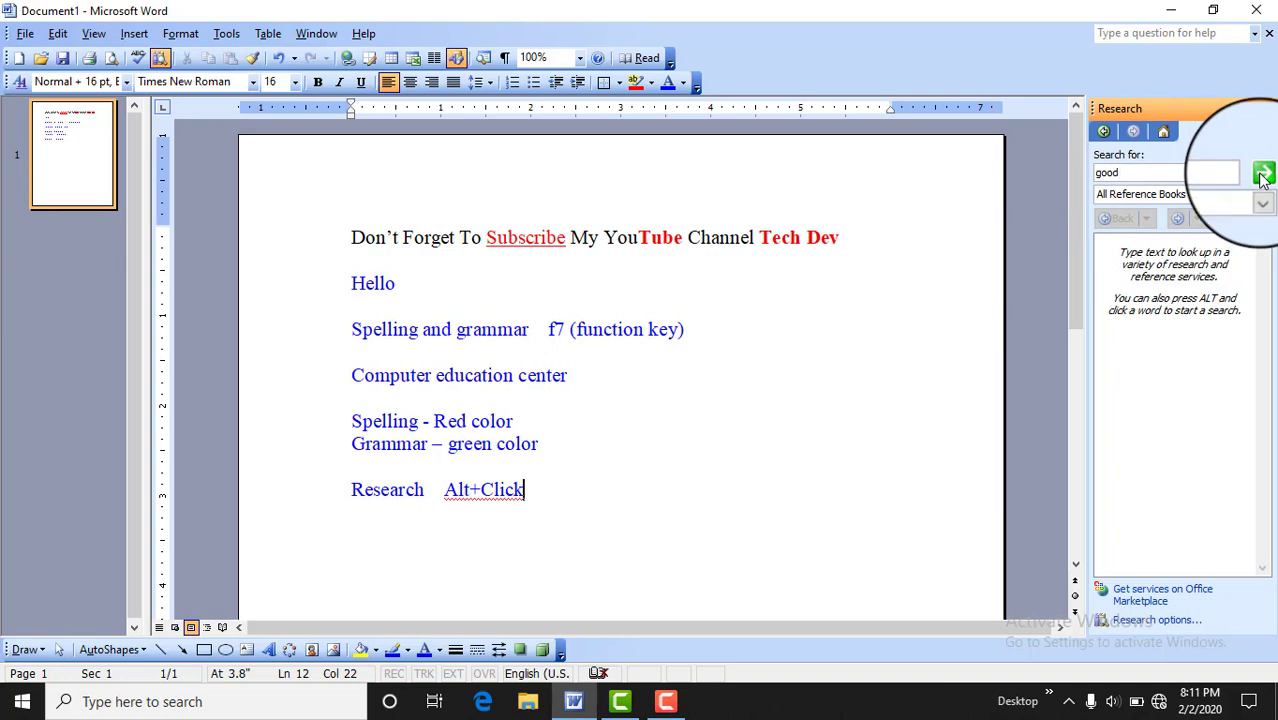
Step: Look up 'good' and browse its thesaurus results, collapsing and reopening the high-quality group
{"action": "left_click", "coordinate": [1263, 175]}
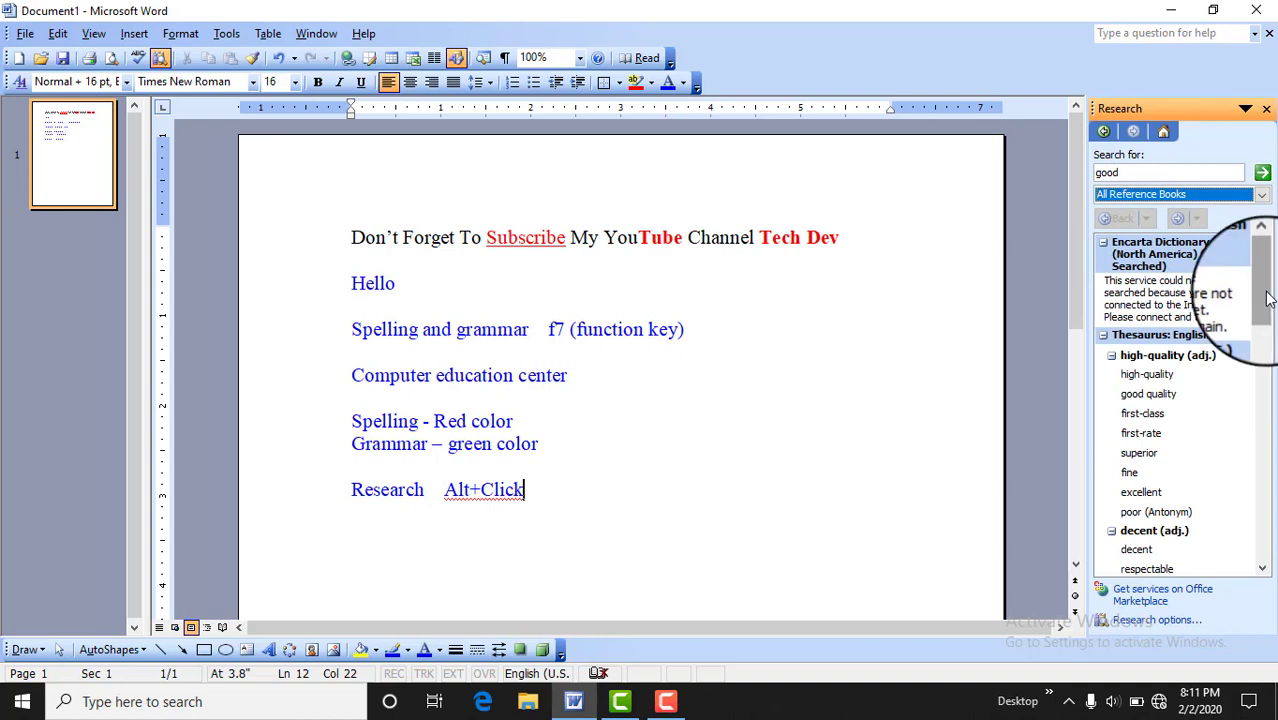
{"action": "left_click_drag", "start_coordinate": [1266, 298], "coordinate": [1272, 315]}
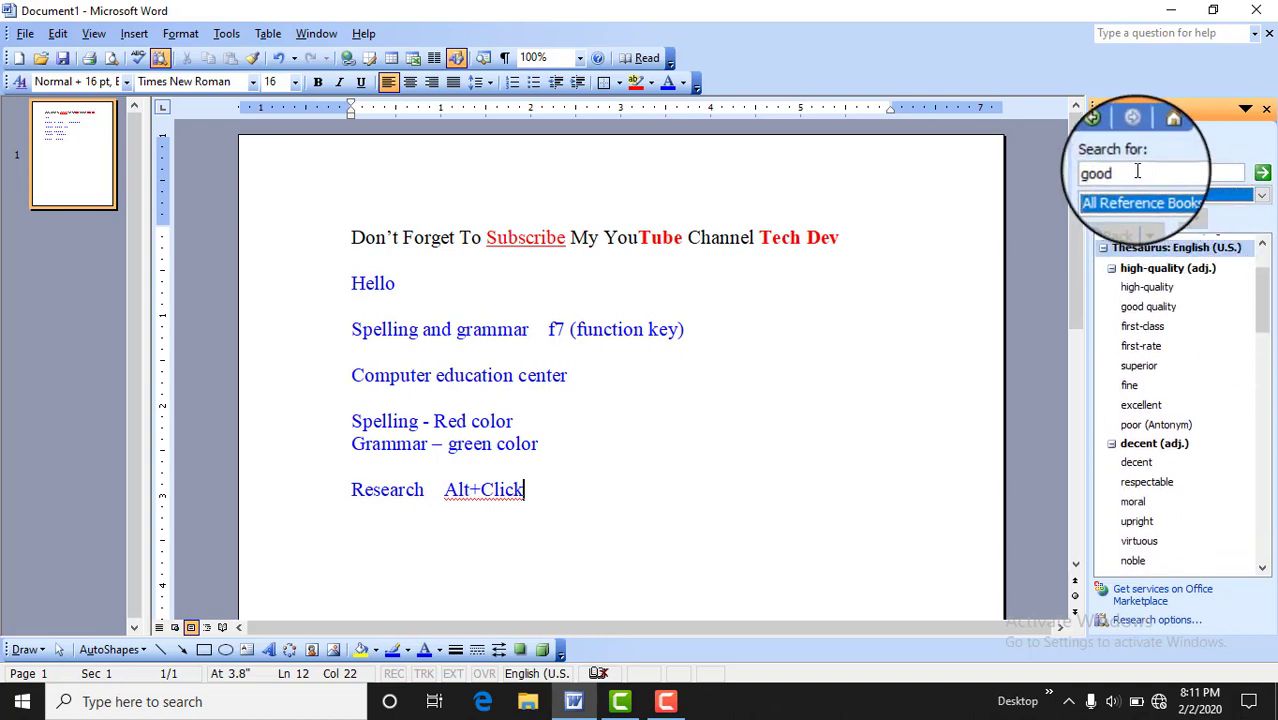
{"action": "left_click", "coordinate": [1159, 270]}
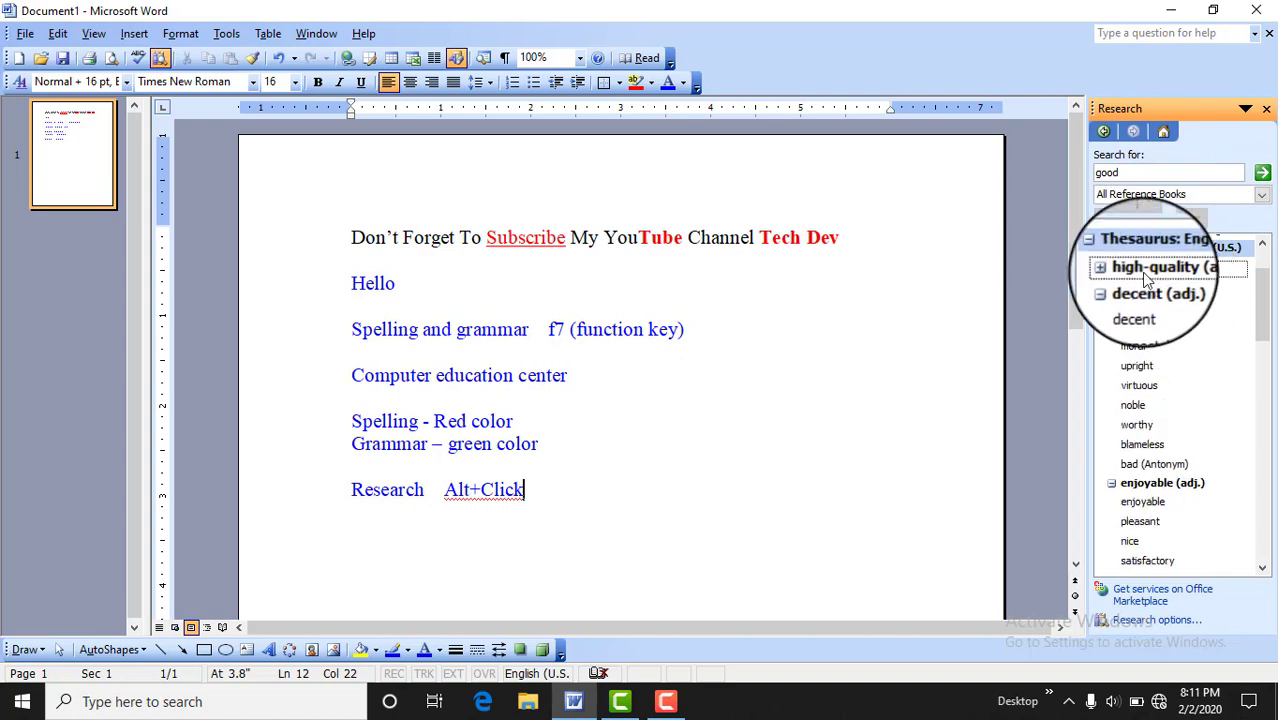
{"action": "left_click", "coordinate": [1145, 270]}
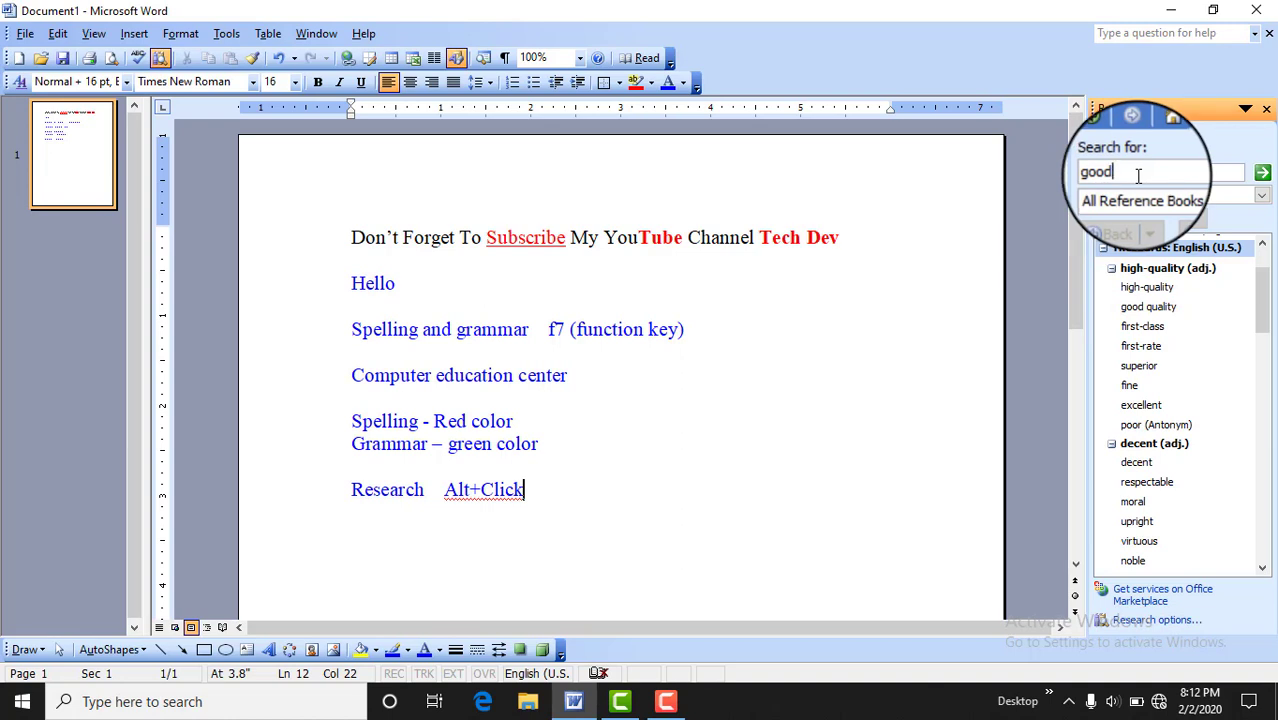
Step: Look up 'night' in the Research pane, then close the pane
{"action": "left_click_drag", "start_coordinate": [1138, 175], "coordinate": [1085, 175]}
{"action": "type", "text": "night"}
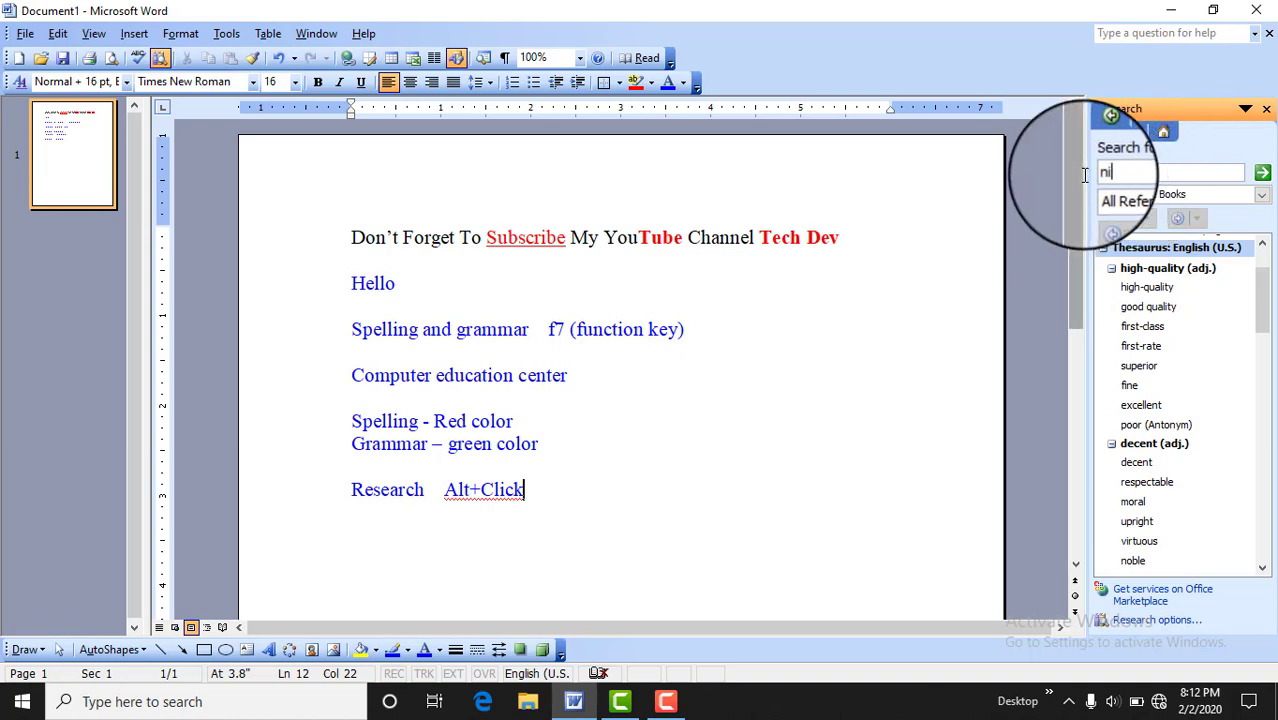
{"action": "left_click", "coordinate": [1258, 174]}
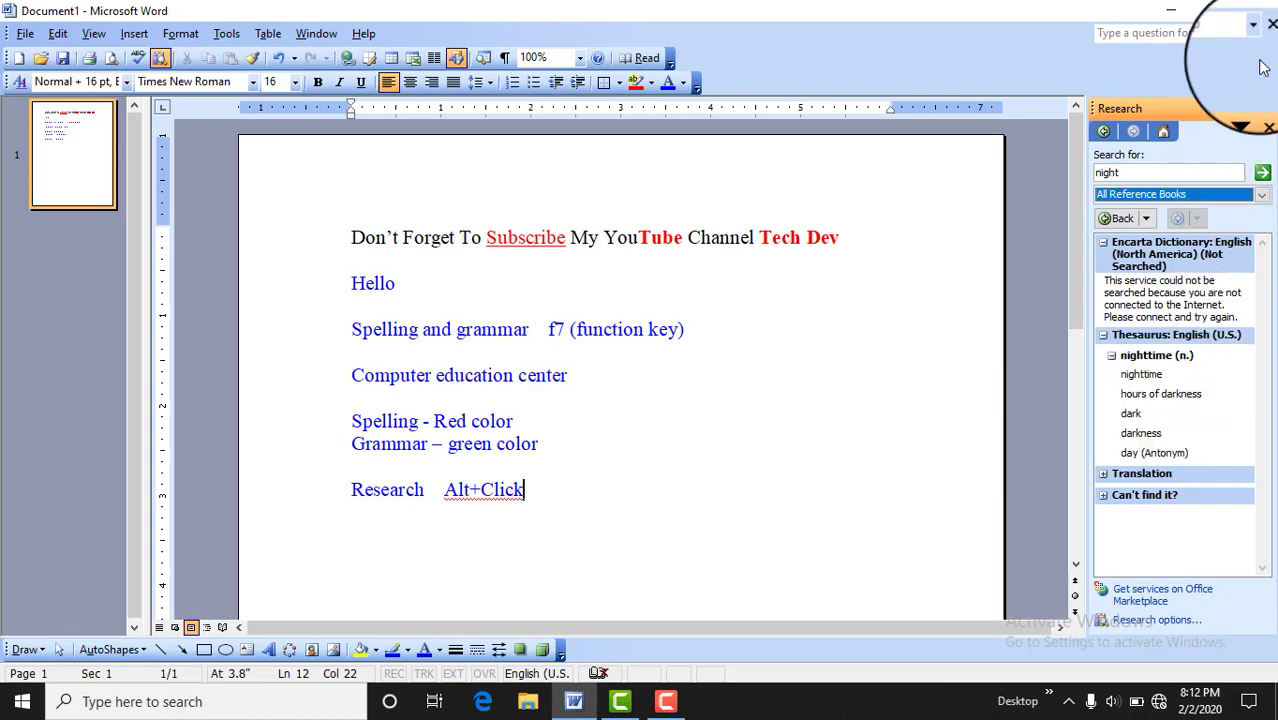
{"action": "left_click", "coordinate": [1267, 110]}
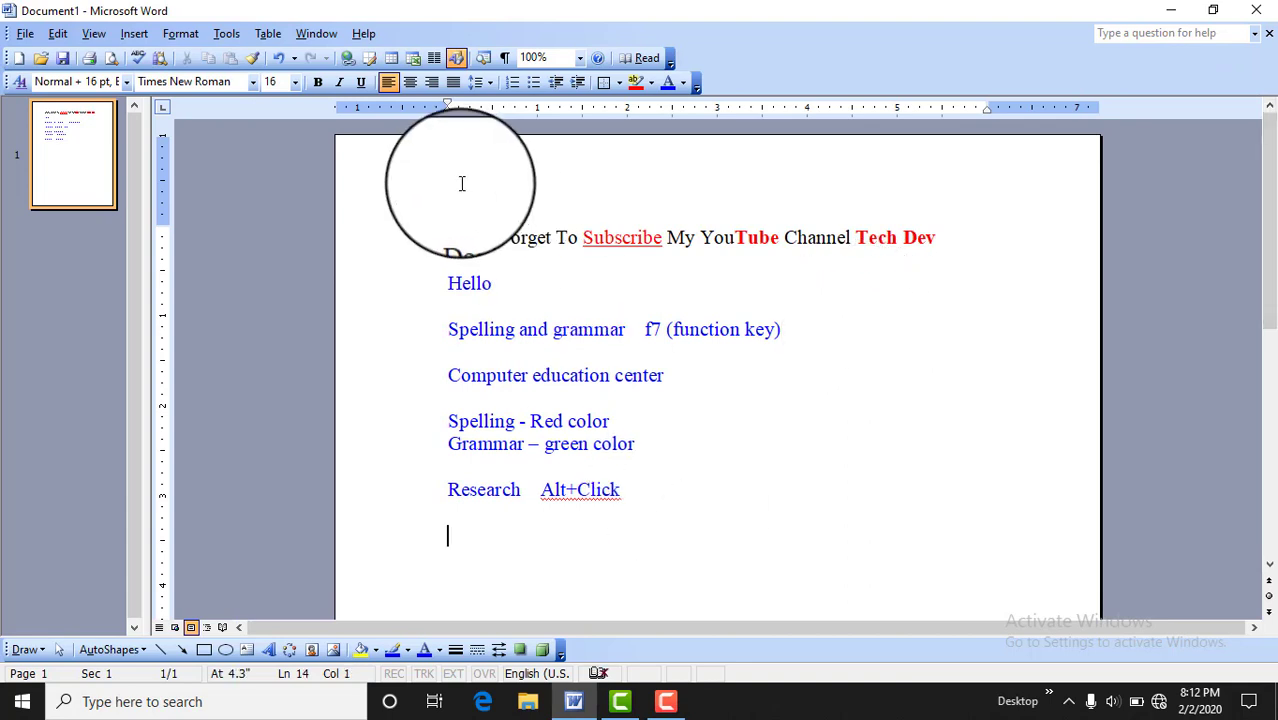
Step: Set the proofing language to English (U.K.) through Tools > Language
{"action": "left_click", "coordinate": [227, 36]}
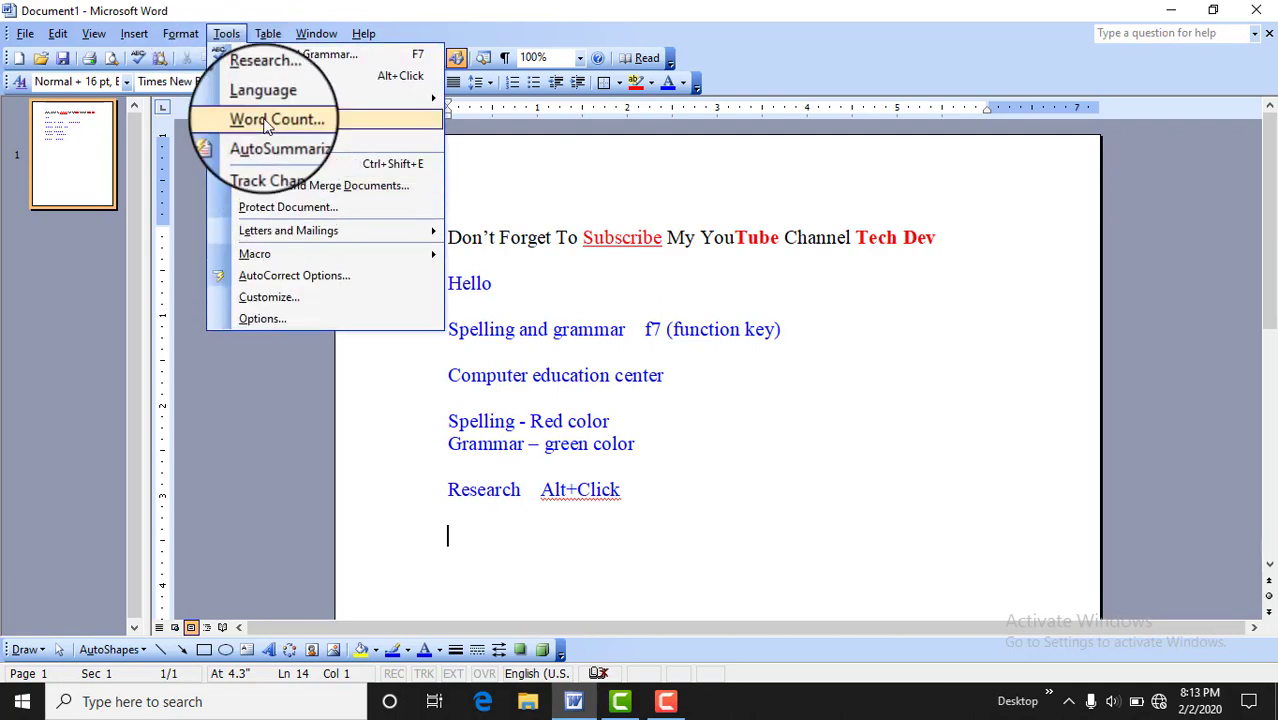
{"action": "mouse_move", "coordinate": [270, 97]}
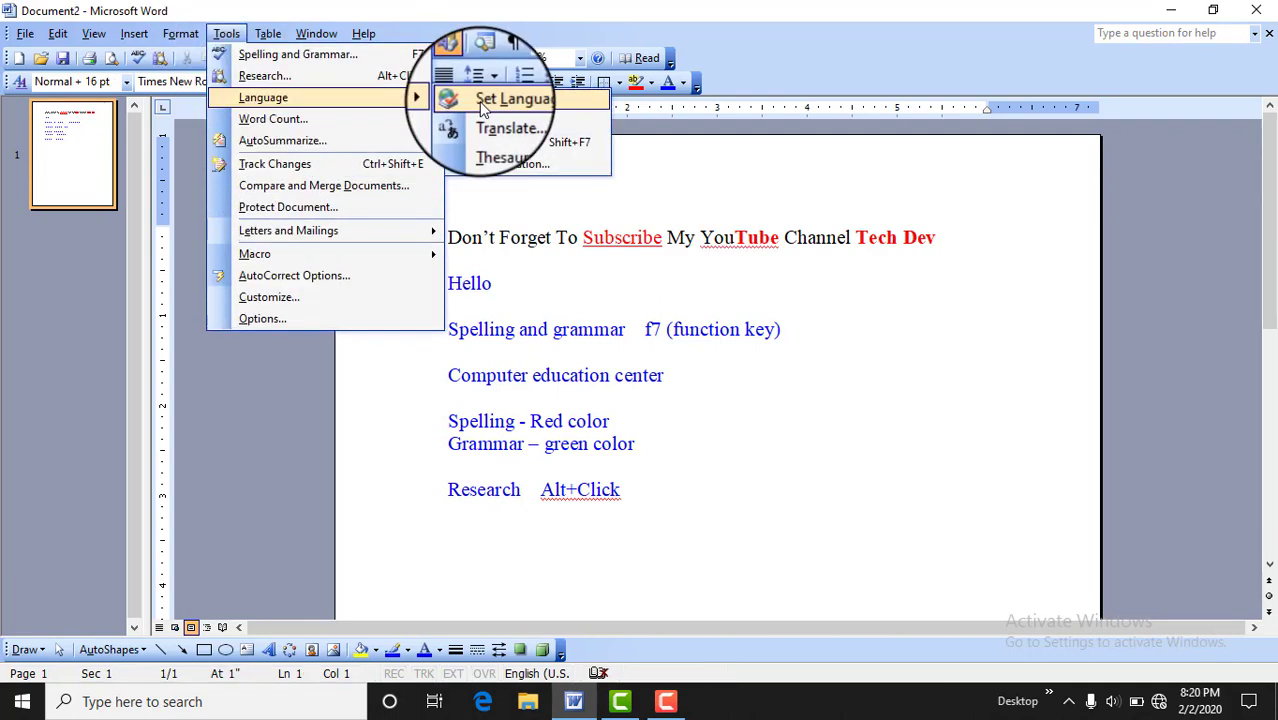
{"action": "left_click", "coordinate": [483, 100]}
{"action": "mouse_move", "coordinate": [564, 220]}
{"action": "left_mouse_down"}
{"action": "mouse_move", "coordinate": [838, 228]}
{"action": "mouse_move", "coordinate": [862, 308]}
{"action": "left_mouse_up"}
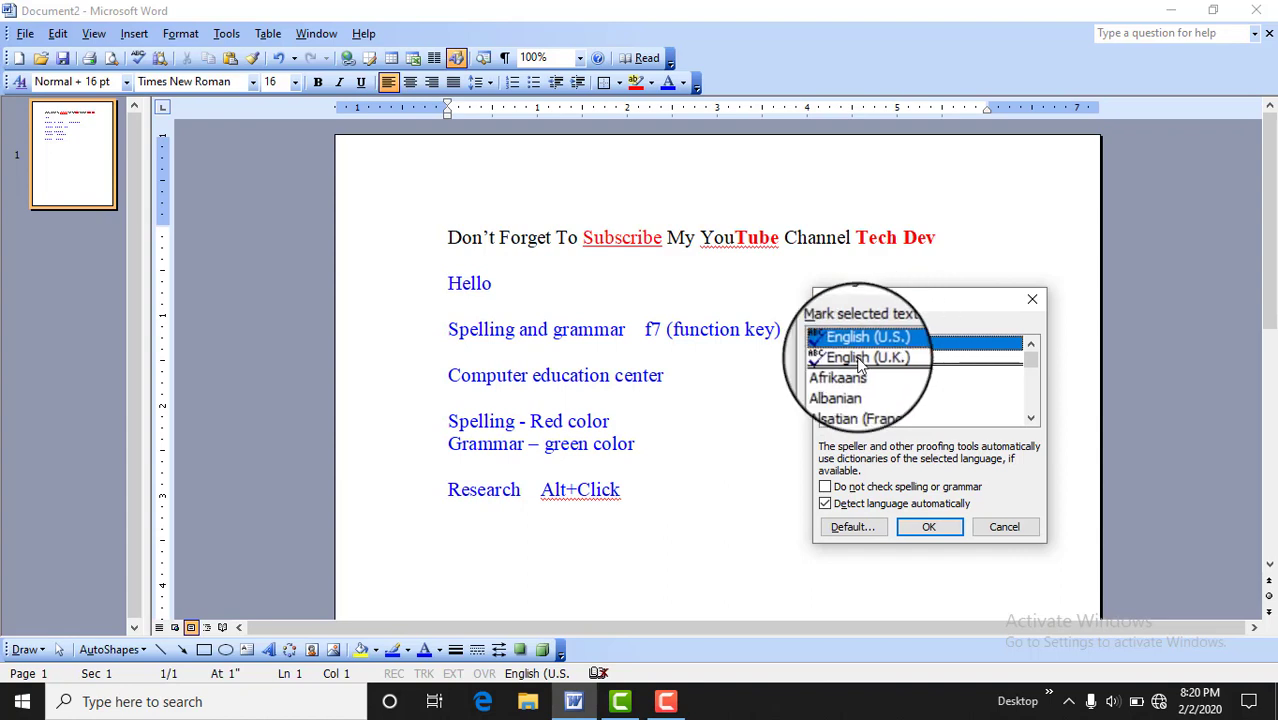
{"action": "left_click", "coordinate": [868, 357]}
{"action": "left_click", "coordinate": [925, 527]}
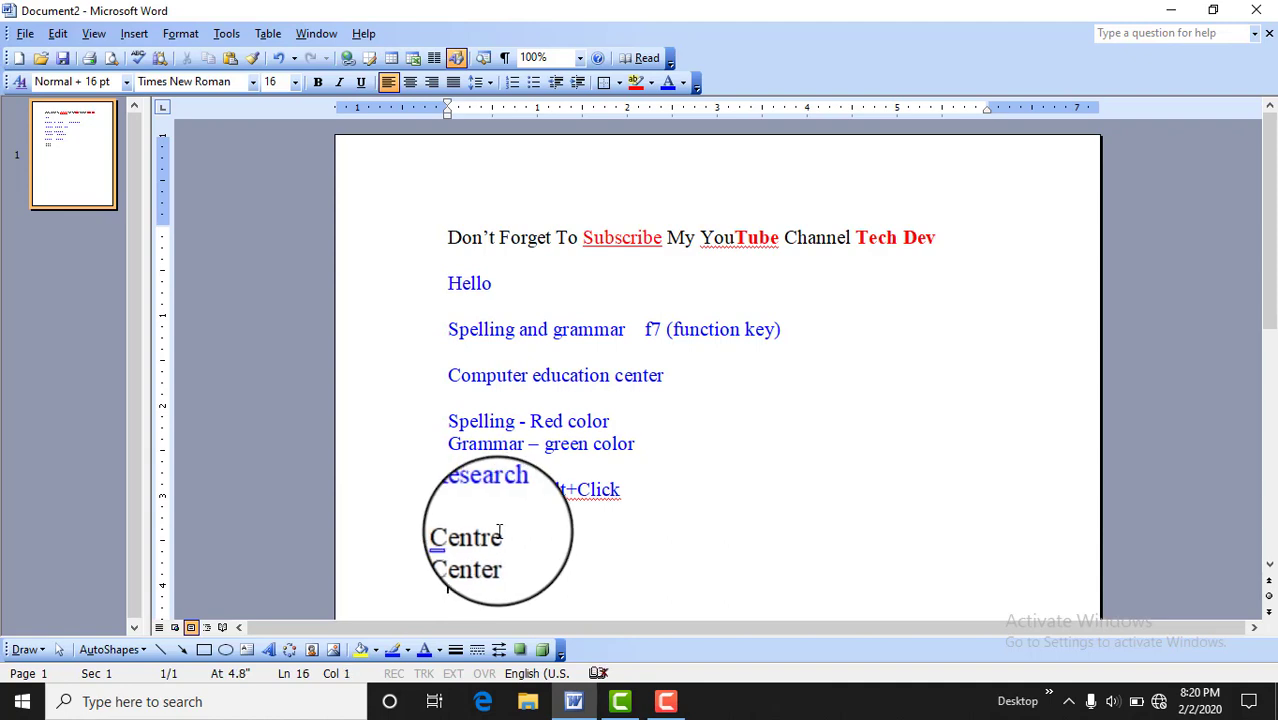
Step: Delete the trial 'Centre' and 'Center' lines below 'Research Alt+Click', leaving an empty line
{"action": "left_click_drag", "start_coordinate": [508, 558], "coordinate": [448, 560]}
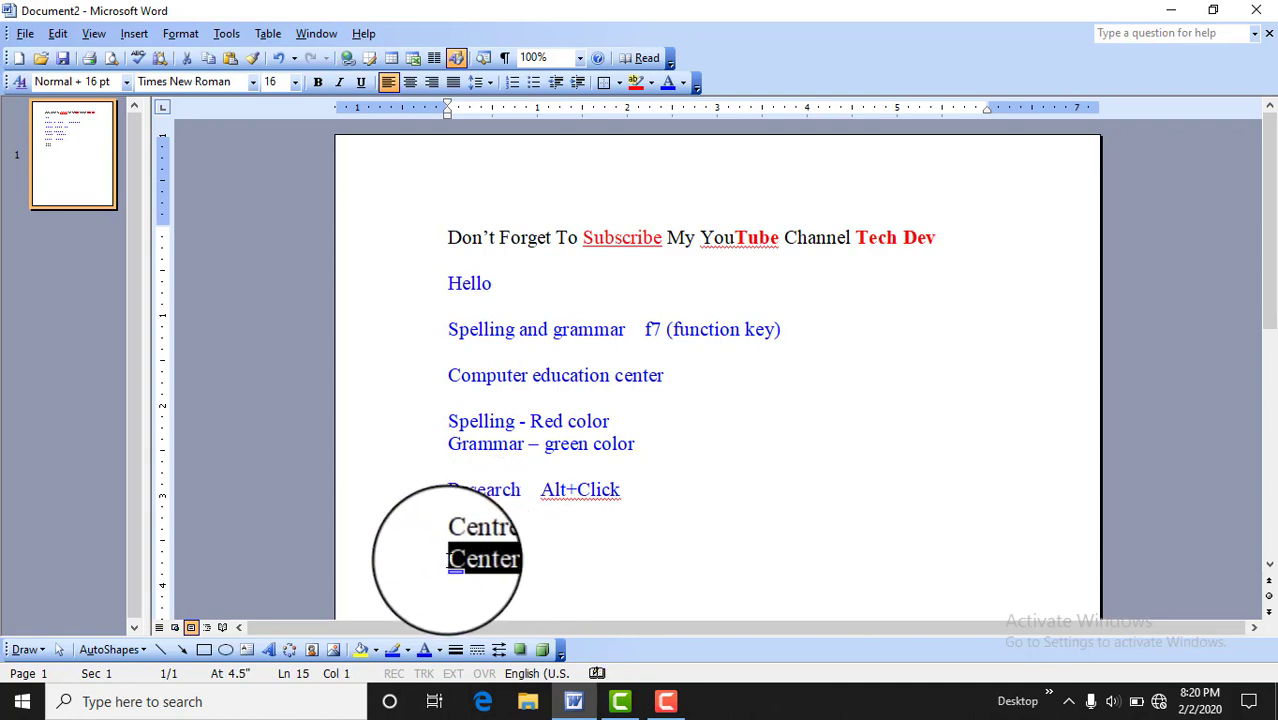
{"action": "left_click", "coordinate": [504, 560]}
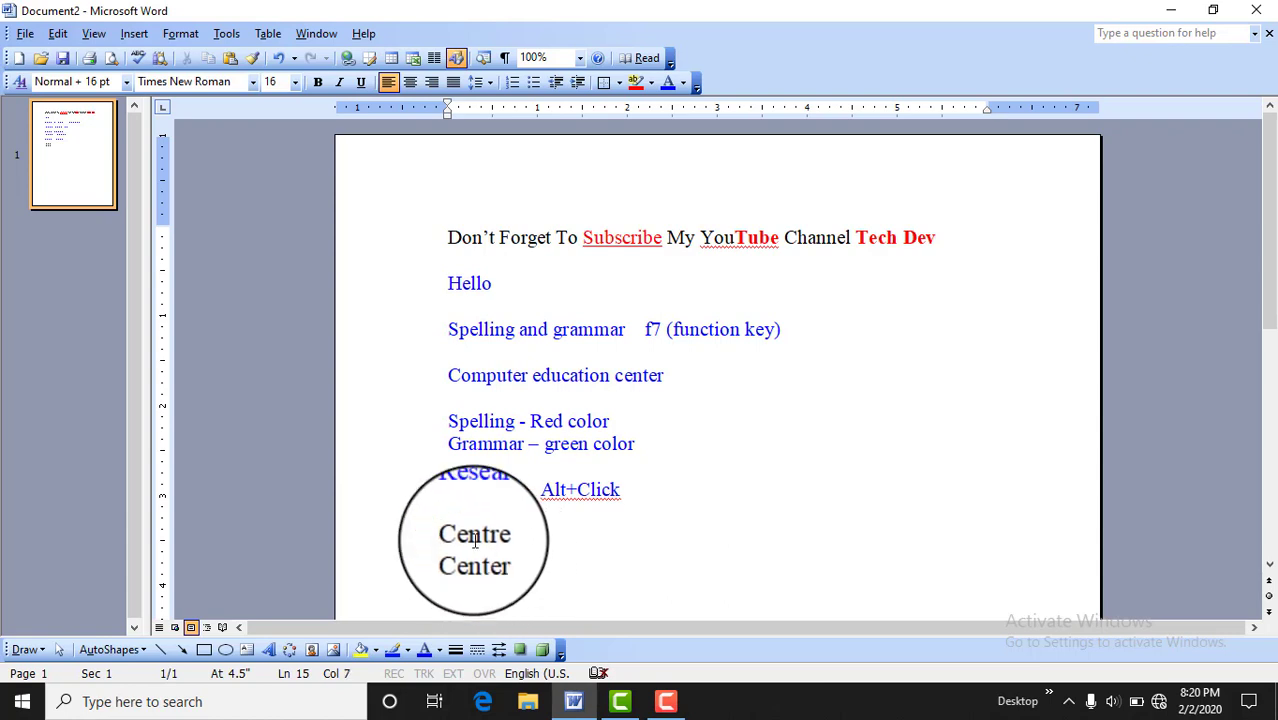
{"action": "left_click_drag", "start_coordinate": [449, 537], "coordinate": [522, 563]}
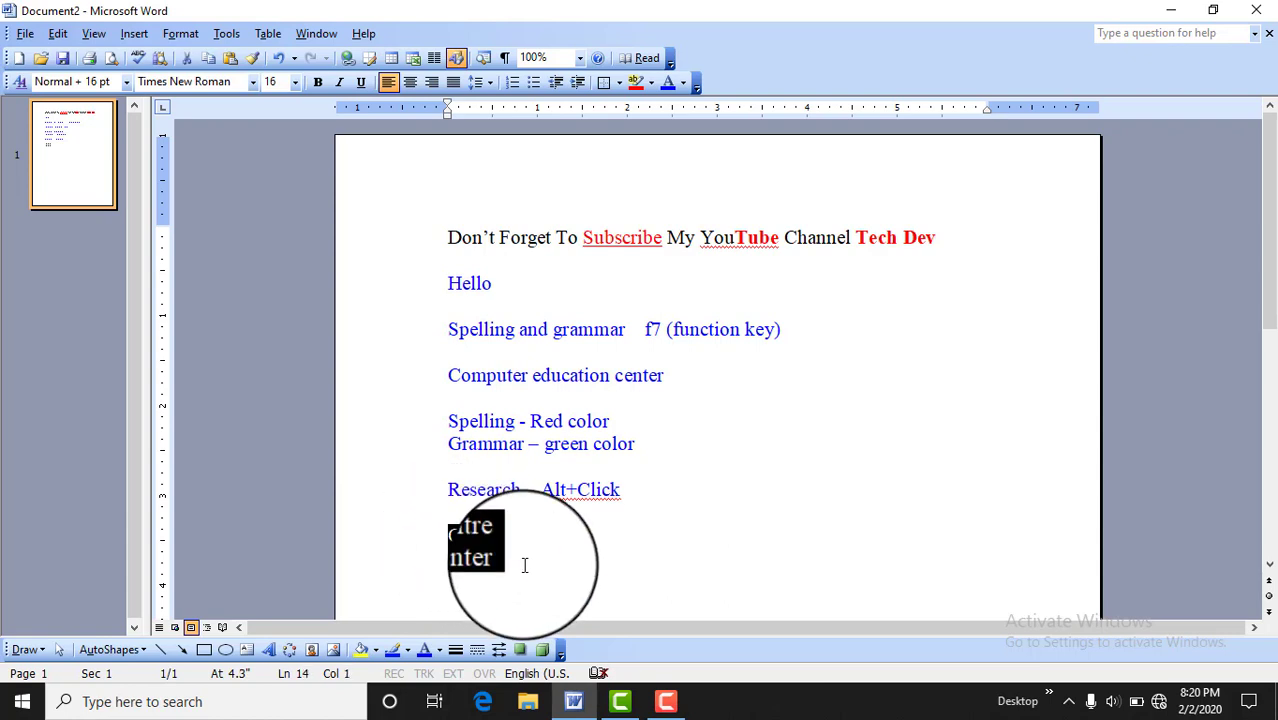
{"action": "left_click", "coordinate": [524, 565]}
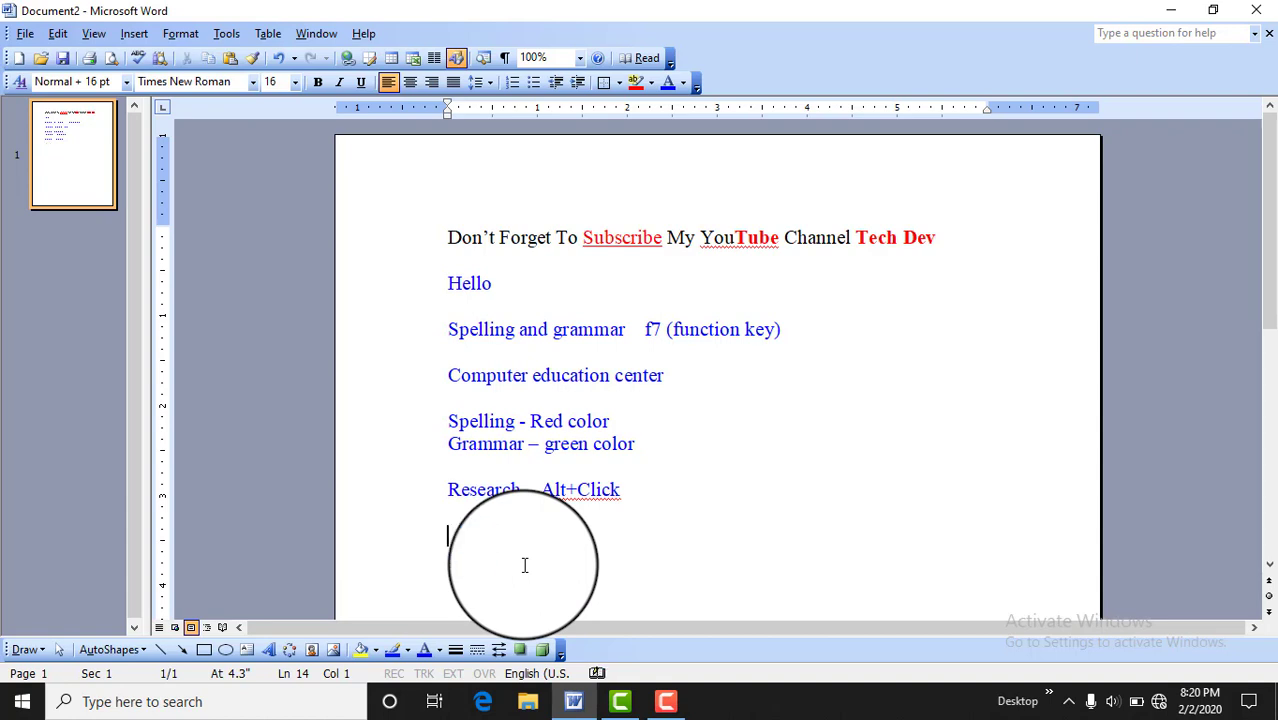
Step: Check Word Count from Tools (28 words, 186 characters with spaces, 7 paragraphs), then close it
{"action": "left_click", "coordinate": [240, 35]}
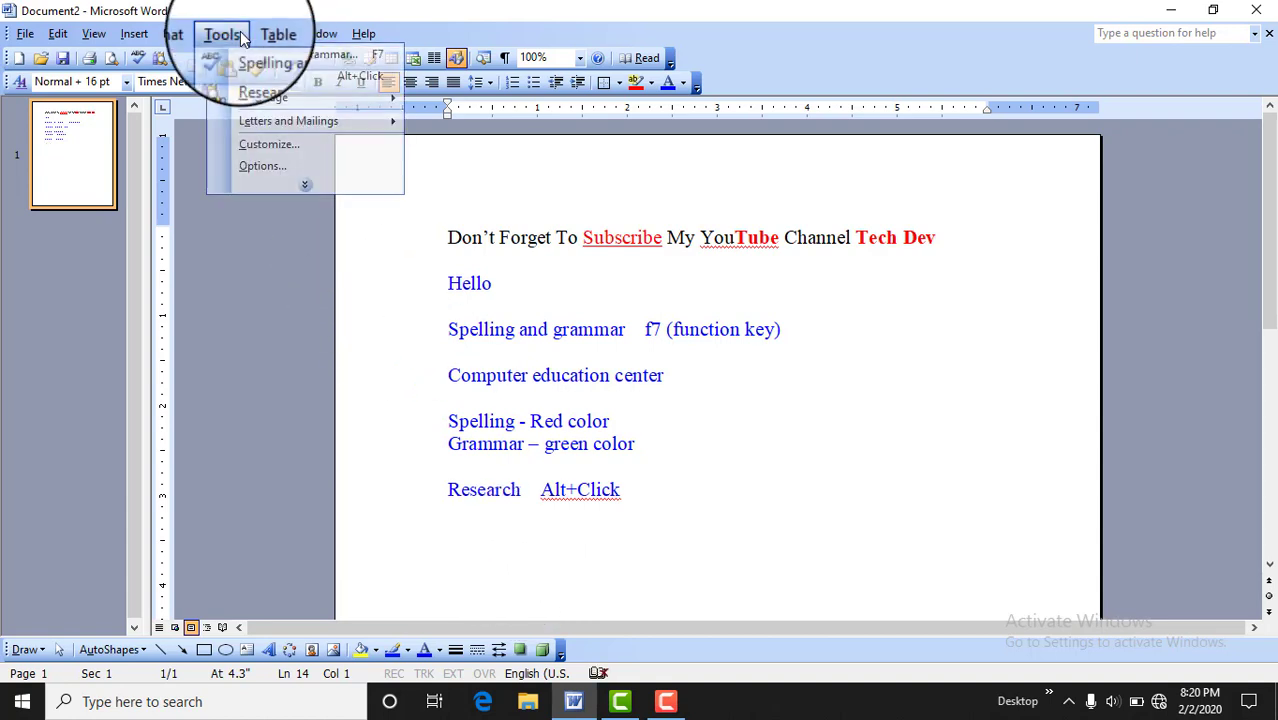
{"action": "left_click", "coordinate": [322, 187]}
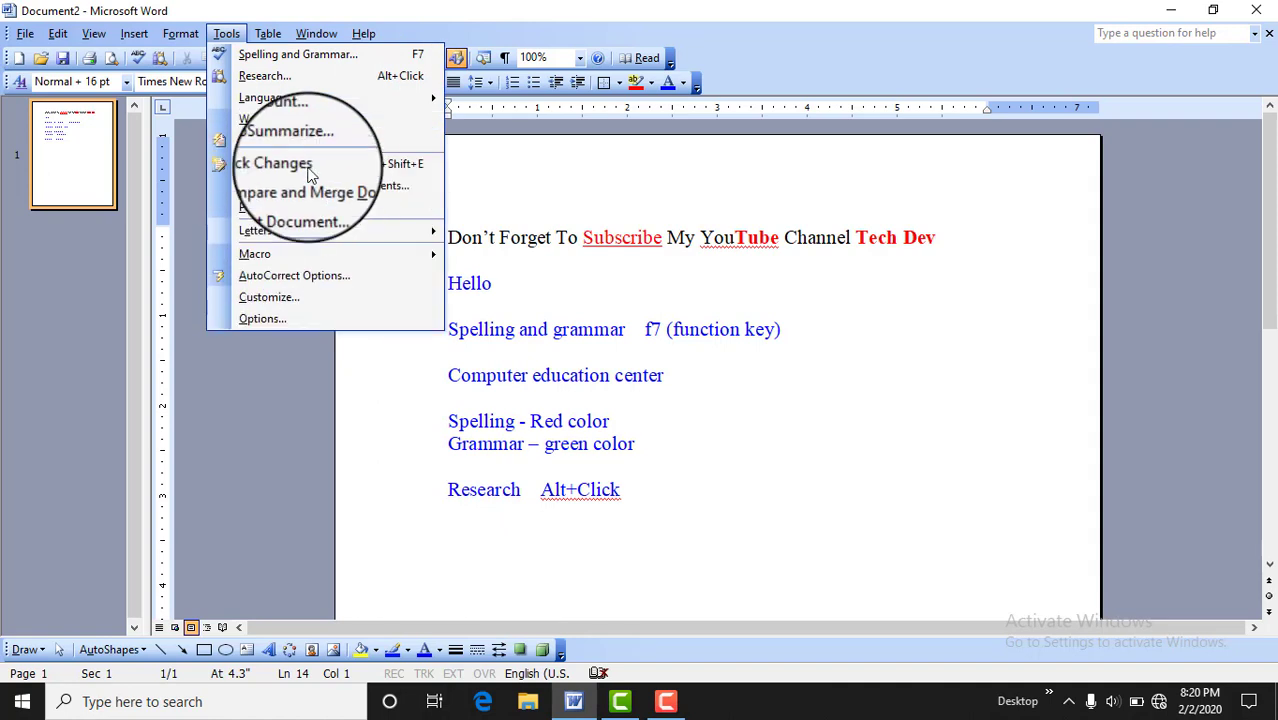
{"action": "left_click", "coordinate": [268, 120]}
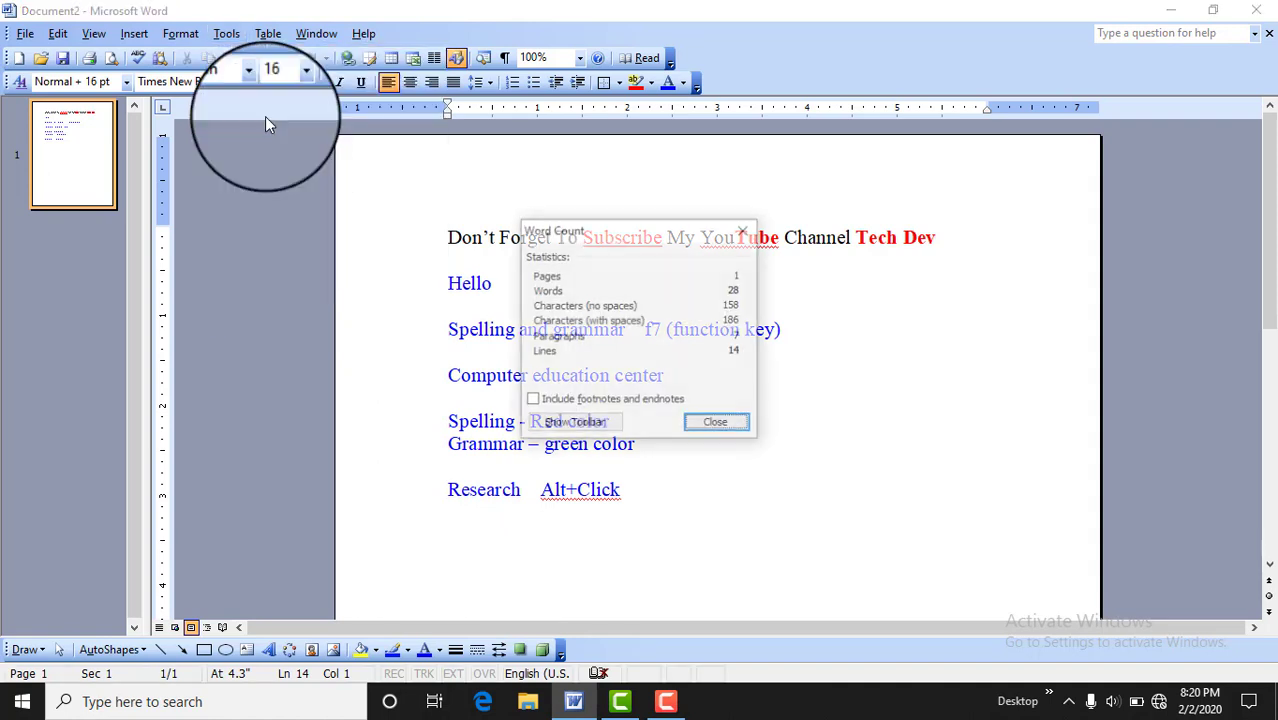
{"action": "mouse_move", "coordinate": [632, 217]}
{"action": "left_mouse_down"}
{"action": "mouse_move", "coordinate": [975, 333]}
{"action": "mouse_move", "coordinate": [898, 318]}
{"action": "left_mouse_up"}
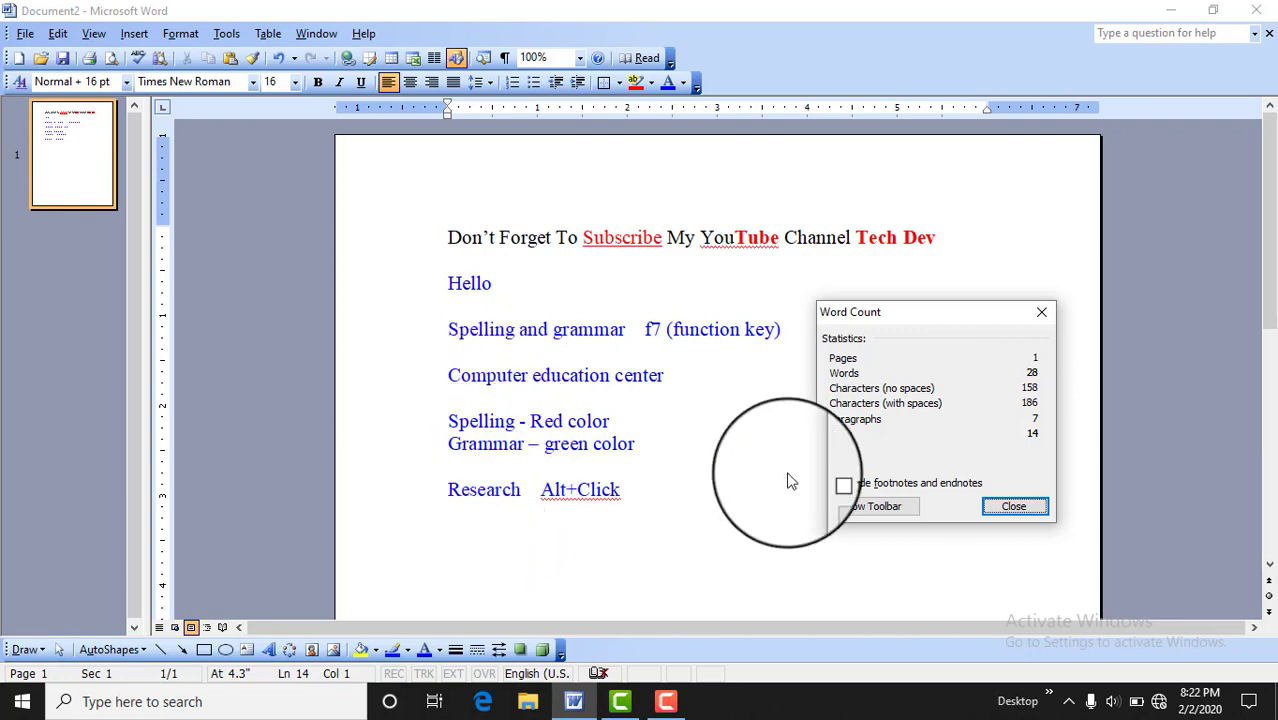
{"action": "left_click", "coordinate": [1037, 517]}
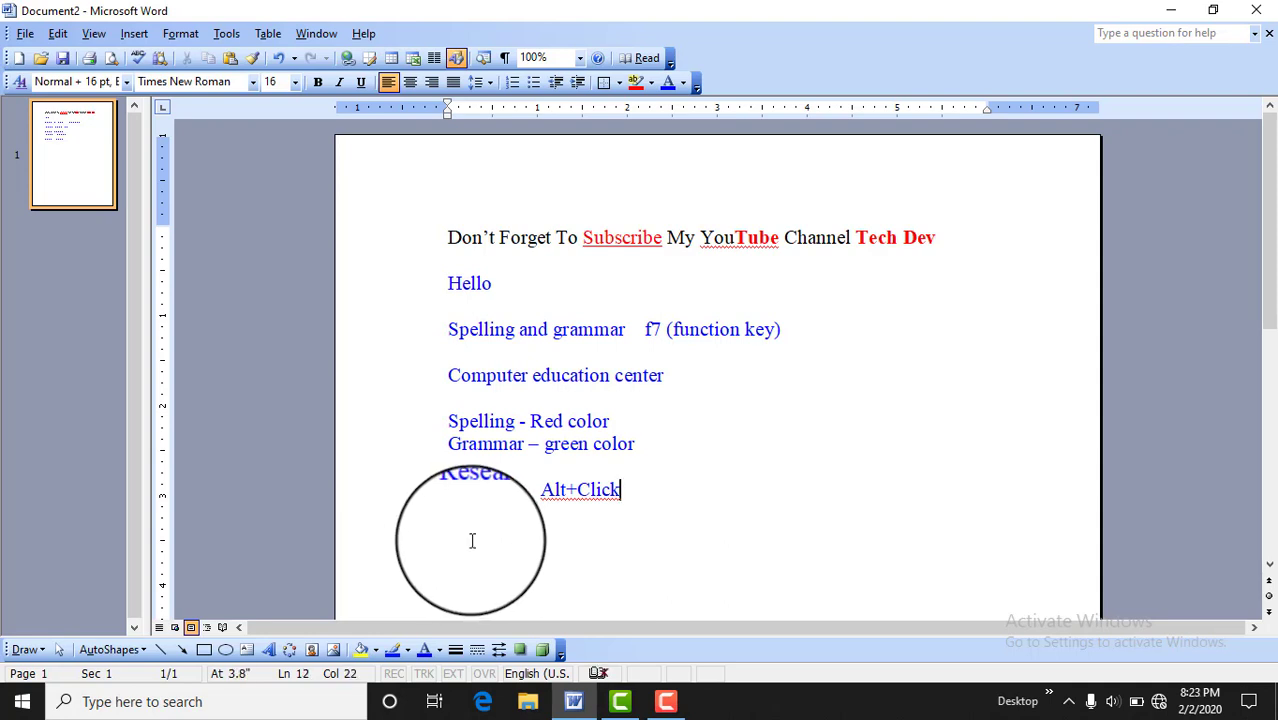
Step: Delete the five blank lines between the notes so all seven lines sit together
{"action": "key", "text": "BackSpace"}
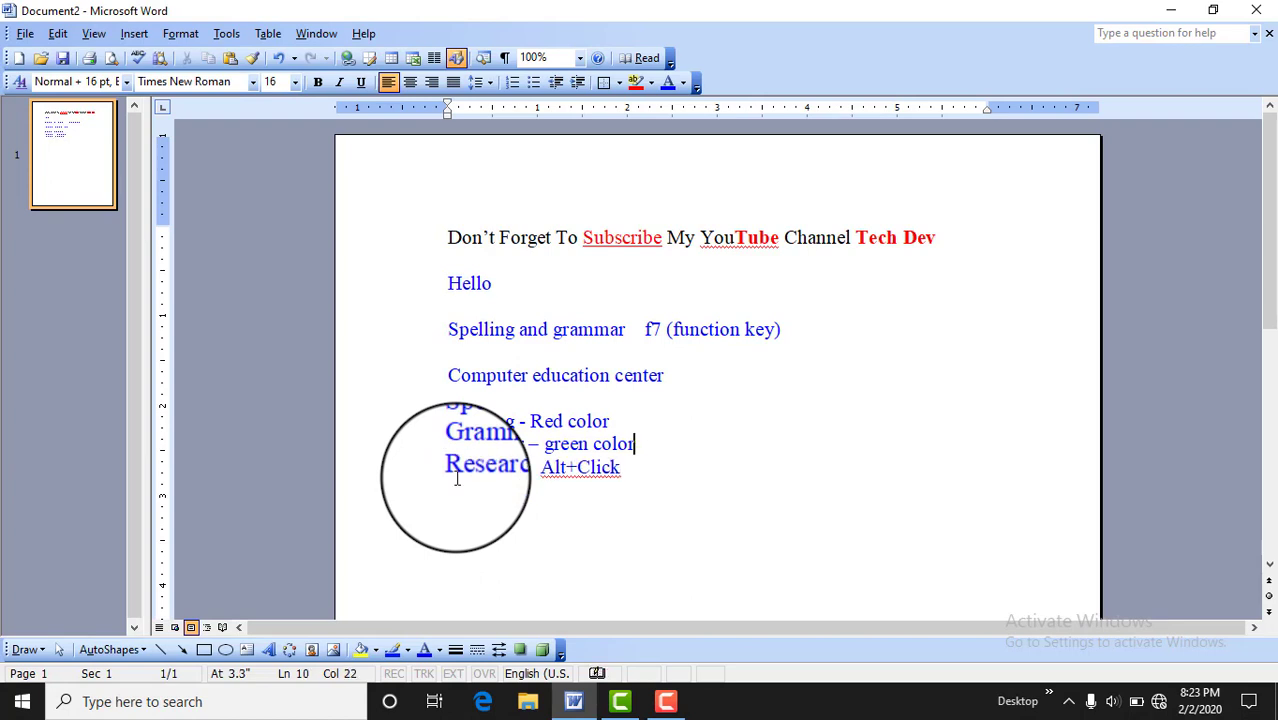
{"action": "key", "text": "BackSpace"}
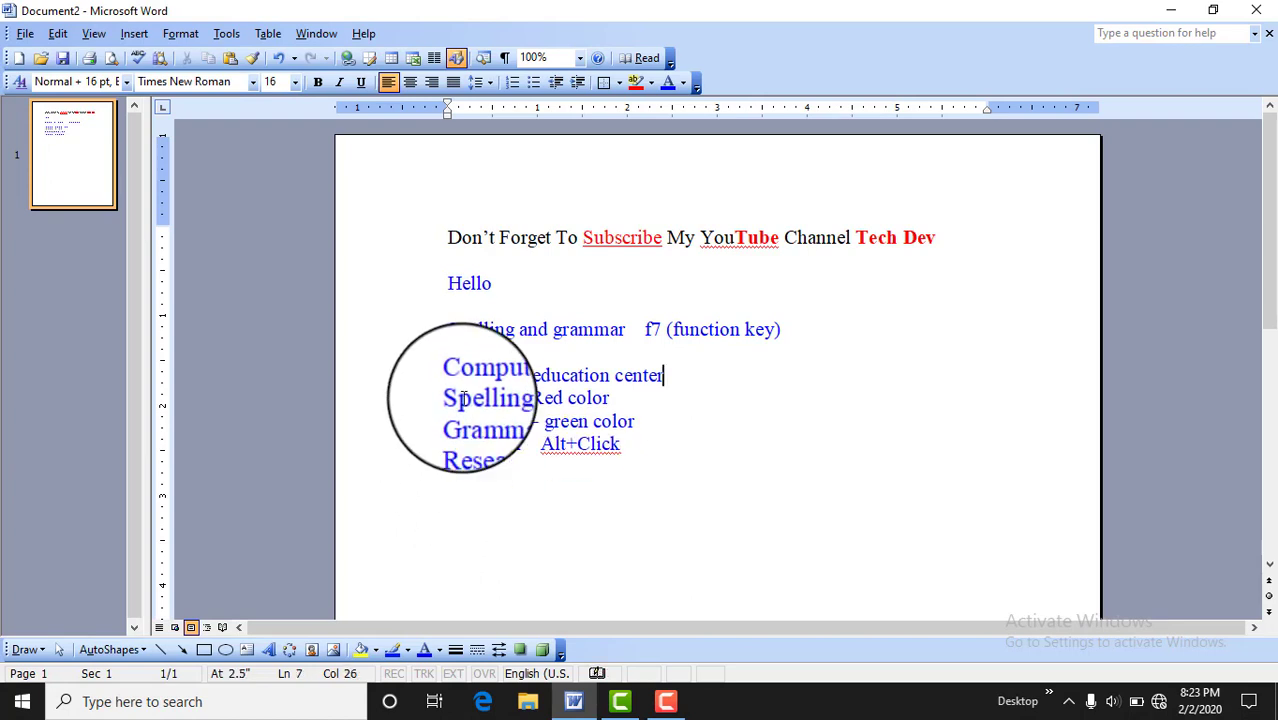
{"action": "key", "text": "BackSpace"}
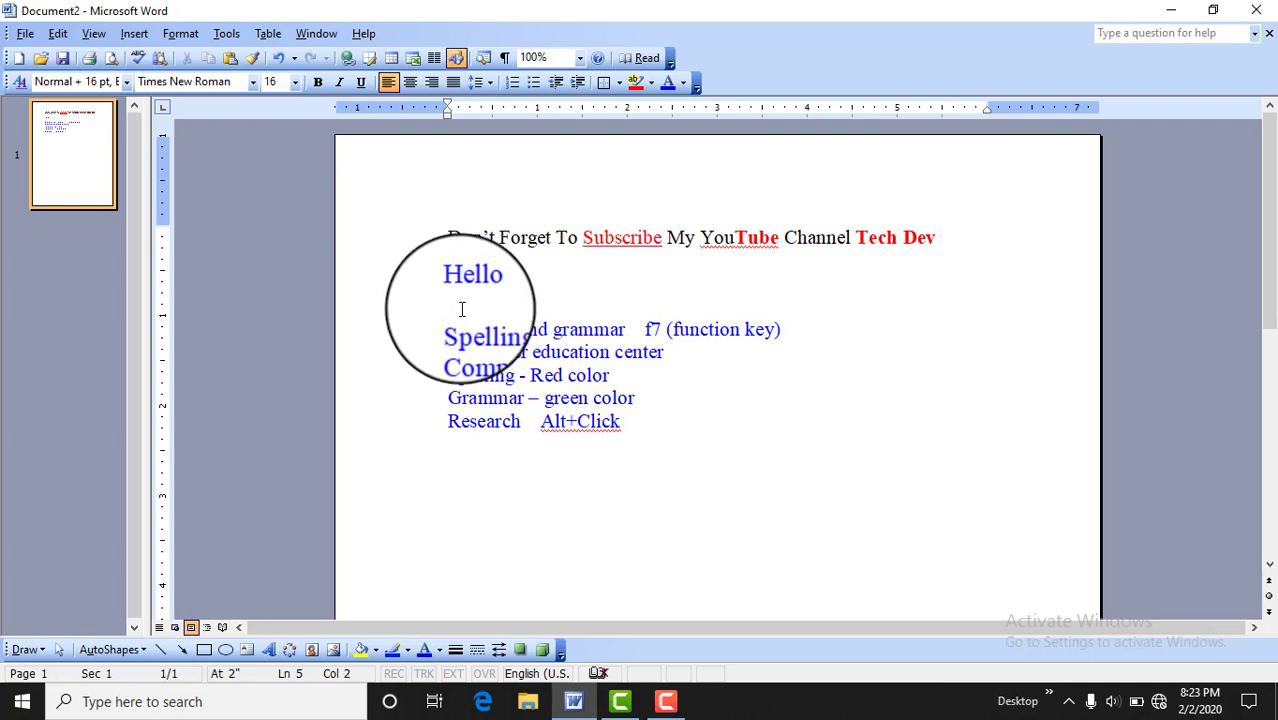
{"action": "key", "text": "BackSpace"}
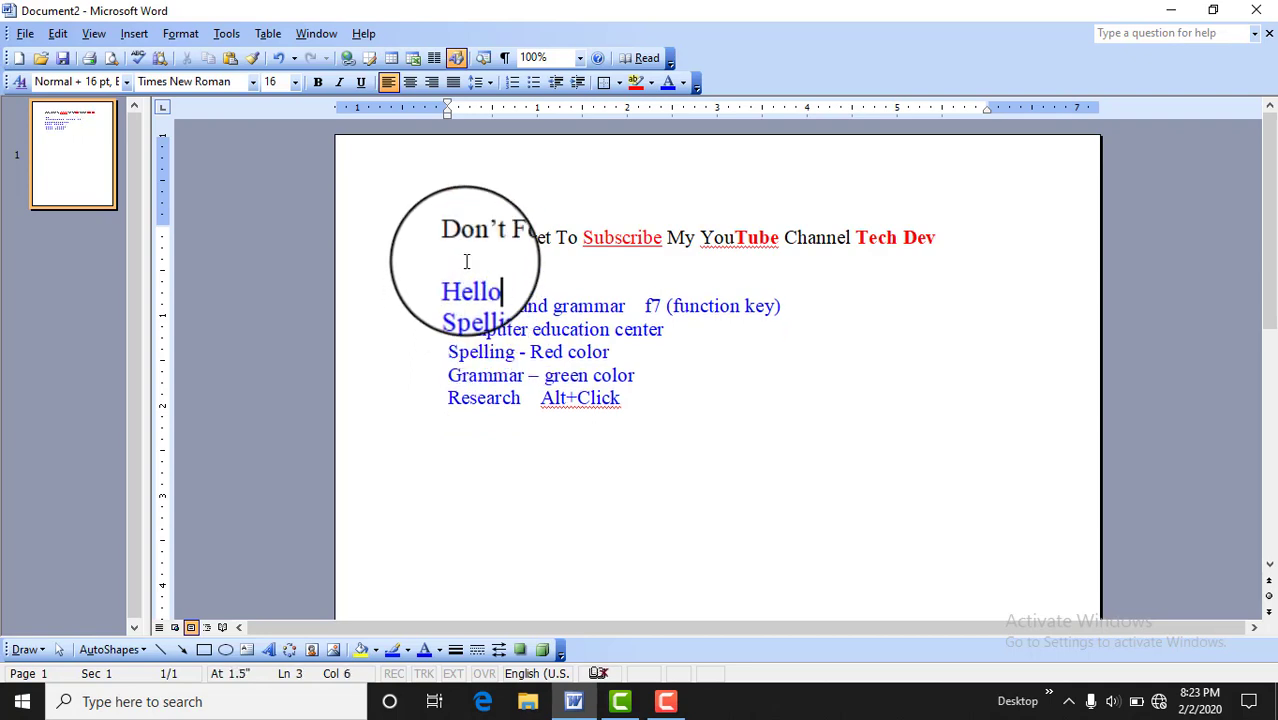
{"action": "key", "text": "BackSpace"}
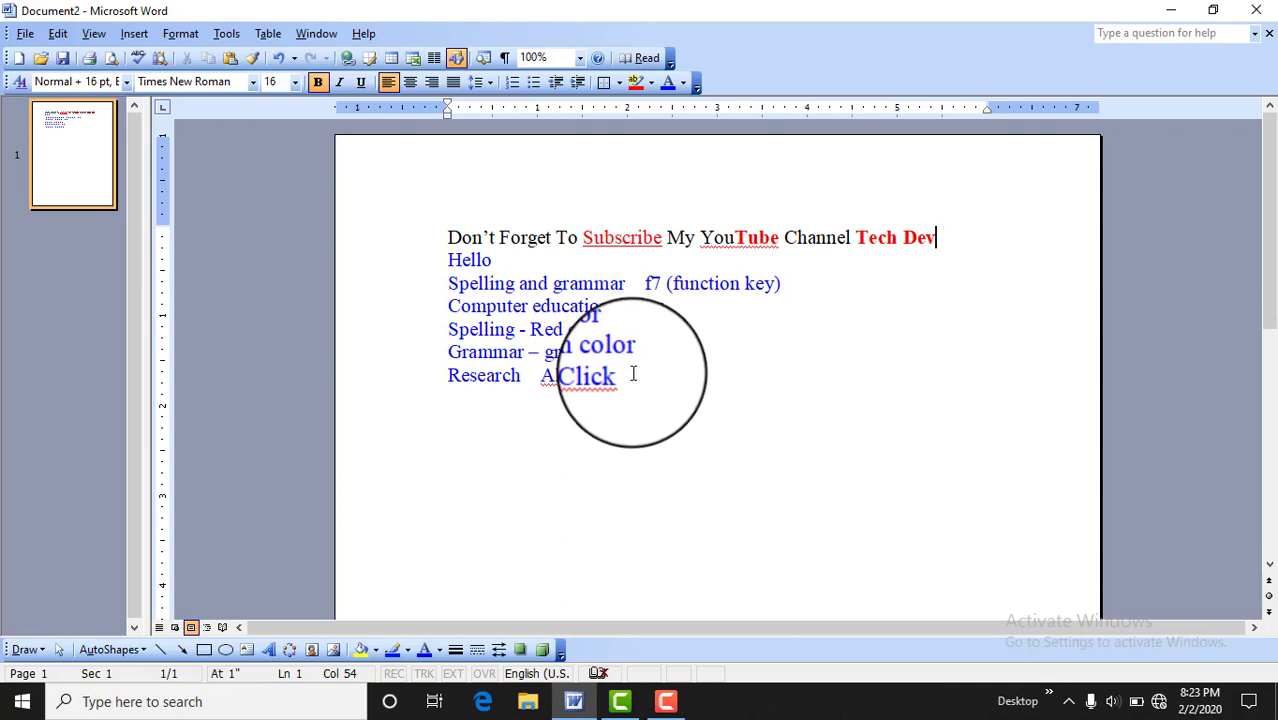
Step: Check the document's word count from the Tools menu and close the statistics
{"action": "left_click", "coordinate": [236, 36]}
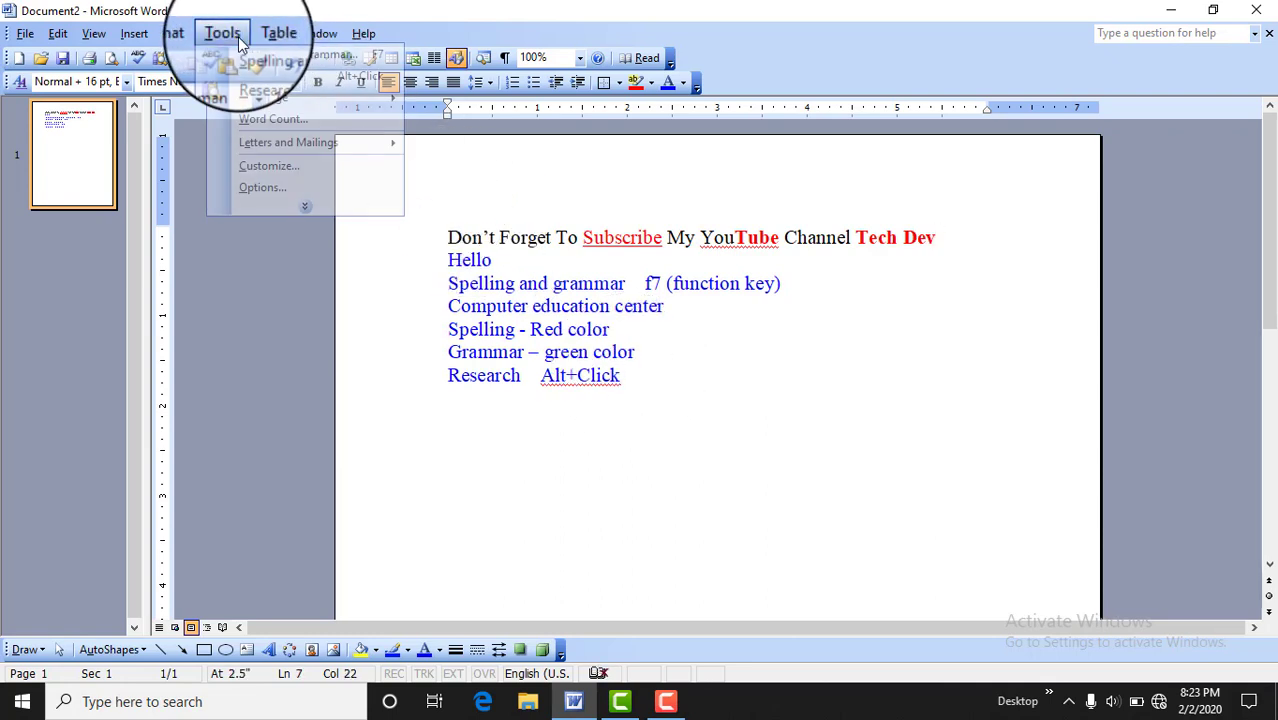
{"action": "left_click", "coordinate": [275, 122]}
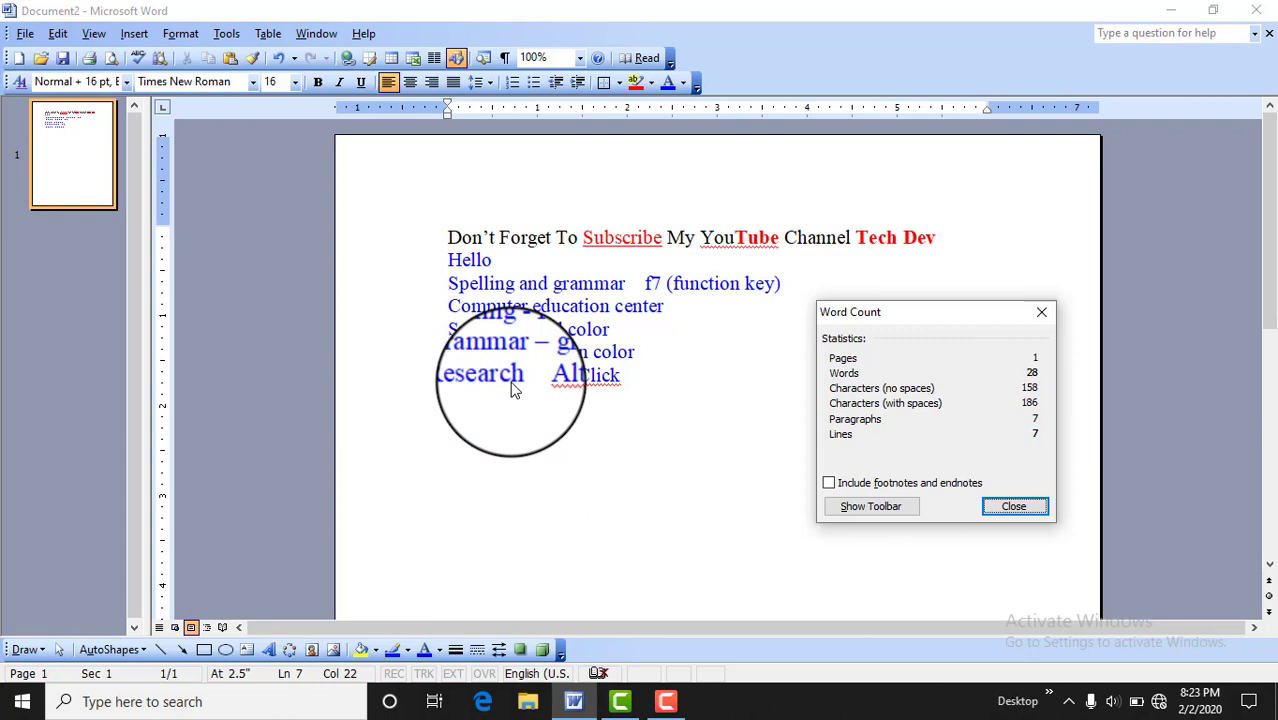
{"action": "left_click", "coordinate": [1010, 507]}
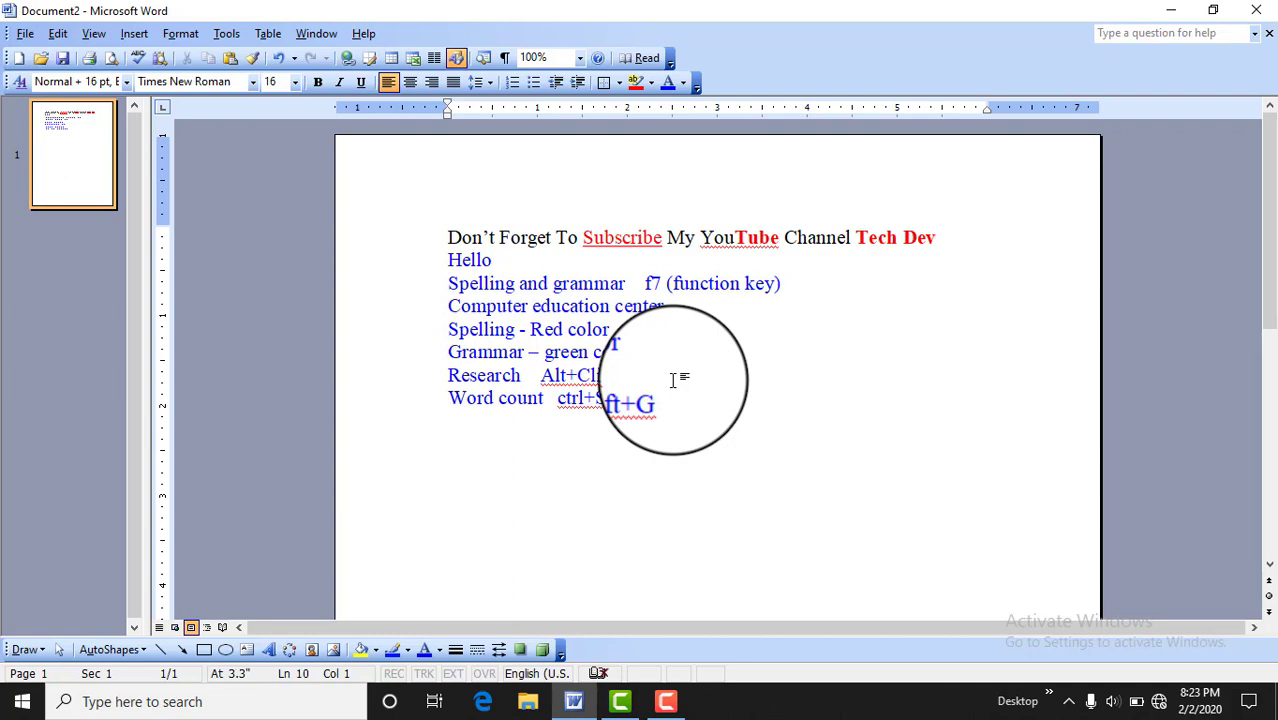
Step: Confirm Ctrl+Shift+G opens Word Count for the new 'Word count ctrl+Shift+G' line and remove the extra empty line
{"action": "key", "text": "ctrl+shift+g"}
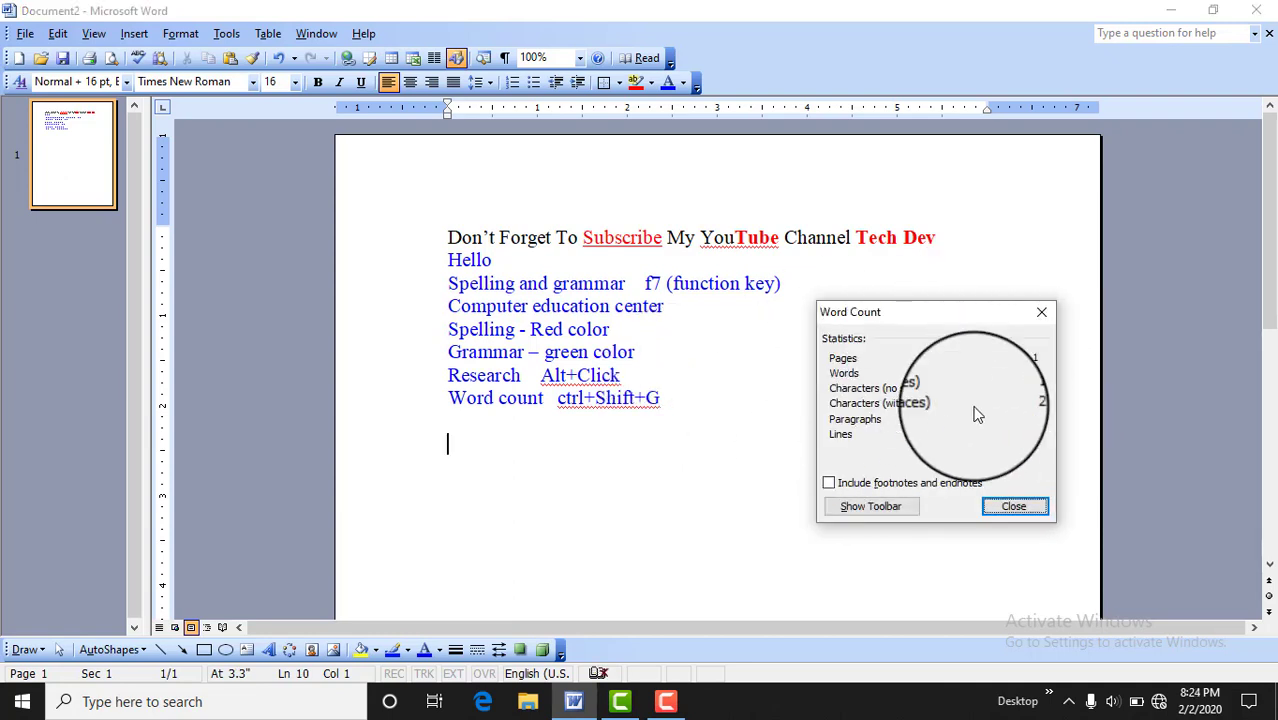
{"action": "left_click", "coordinate": [1013, 506]}
{"action": "key", "text": "BackSpace"}
{"action": "left_click", "coordinate": [226, 33]}
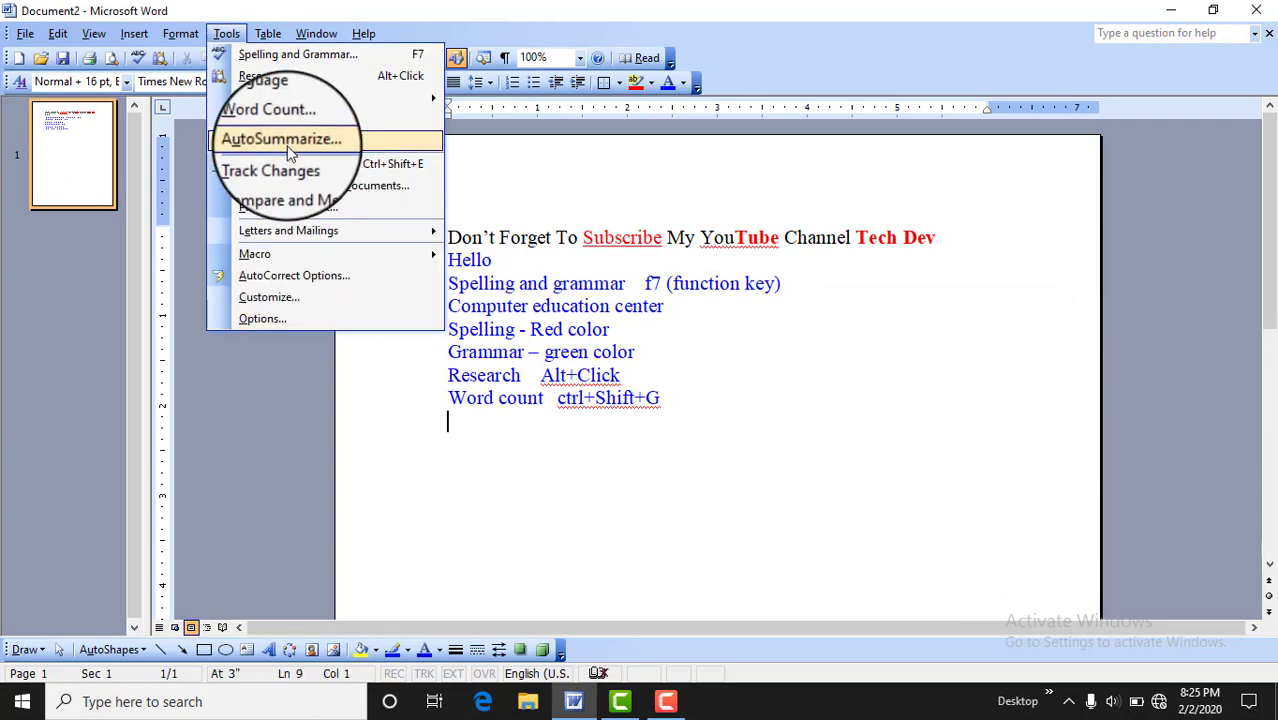
Step: Replace all the notes with =rand() sample text, giving three 'quick brown fox' paragraphs
{"action": "left_click", "coordinate": [650, 430]}
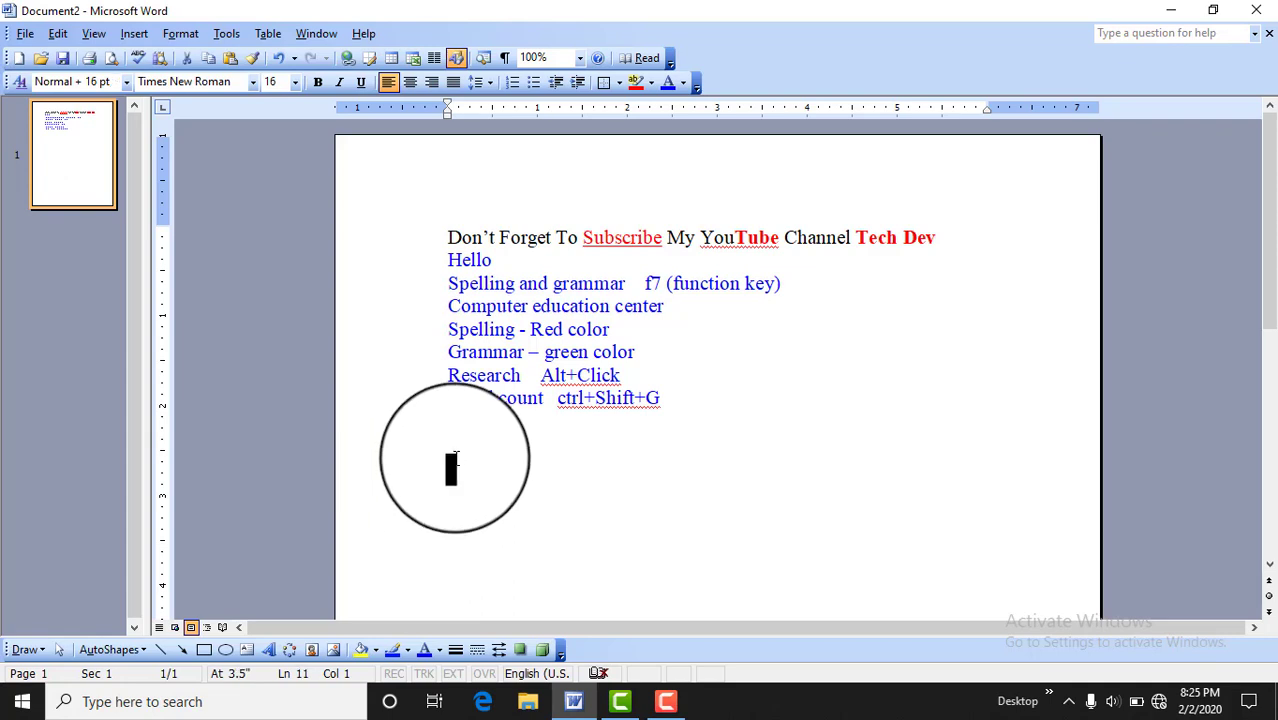
{"action": "double_click", "coordinate": [492, 467]}
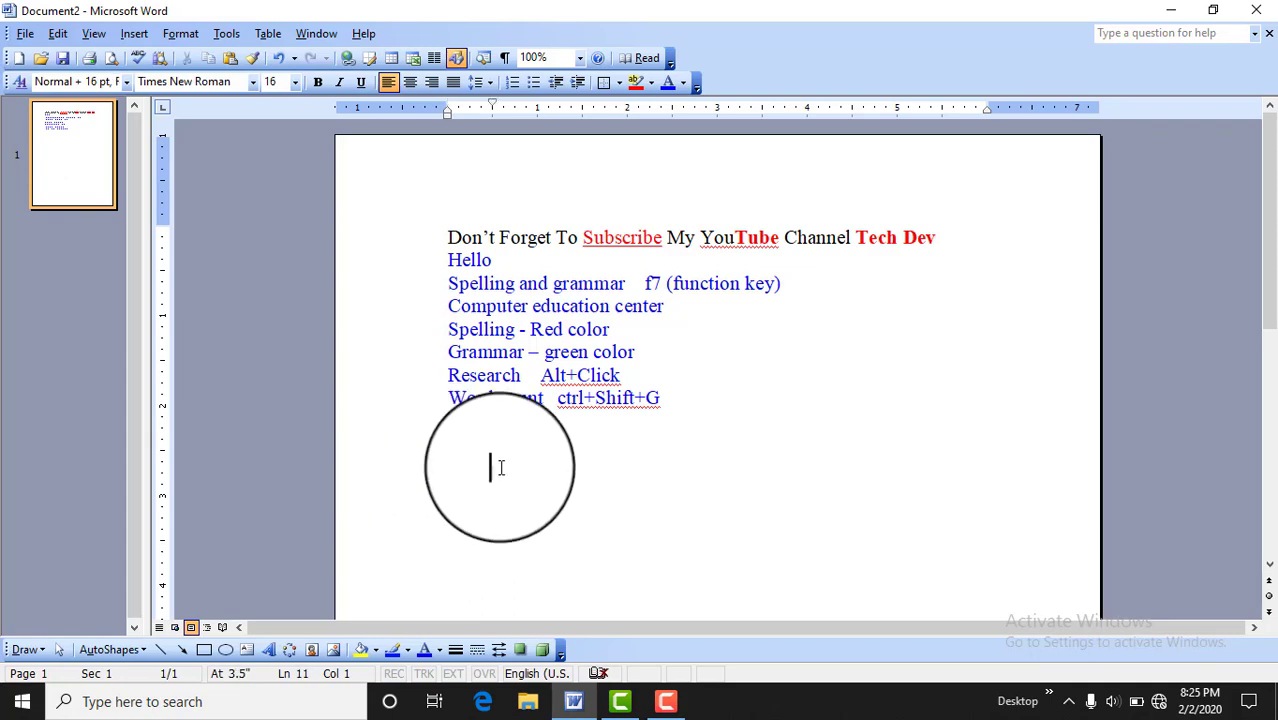
{"action": "key", "text": "ctrl+a"}
{"action": "key", "text": "Delete"}
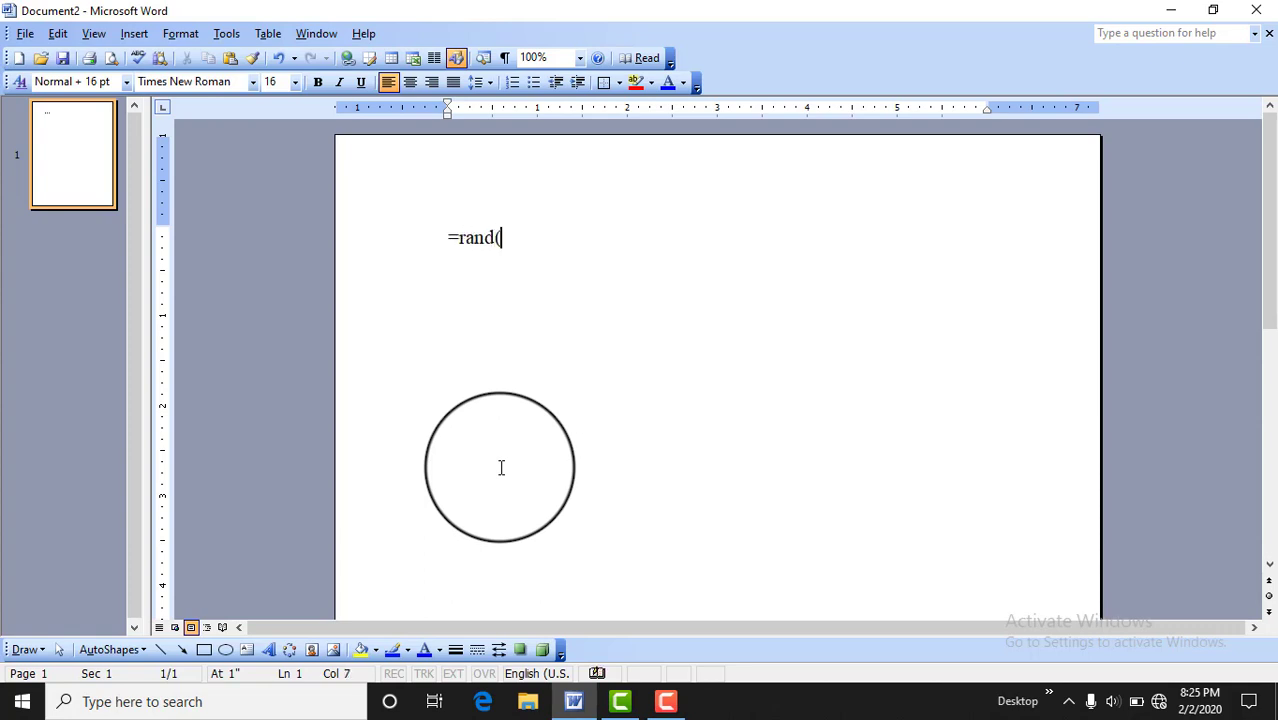
{"action": "key", "text": "Return"}
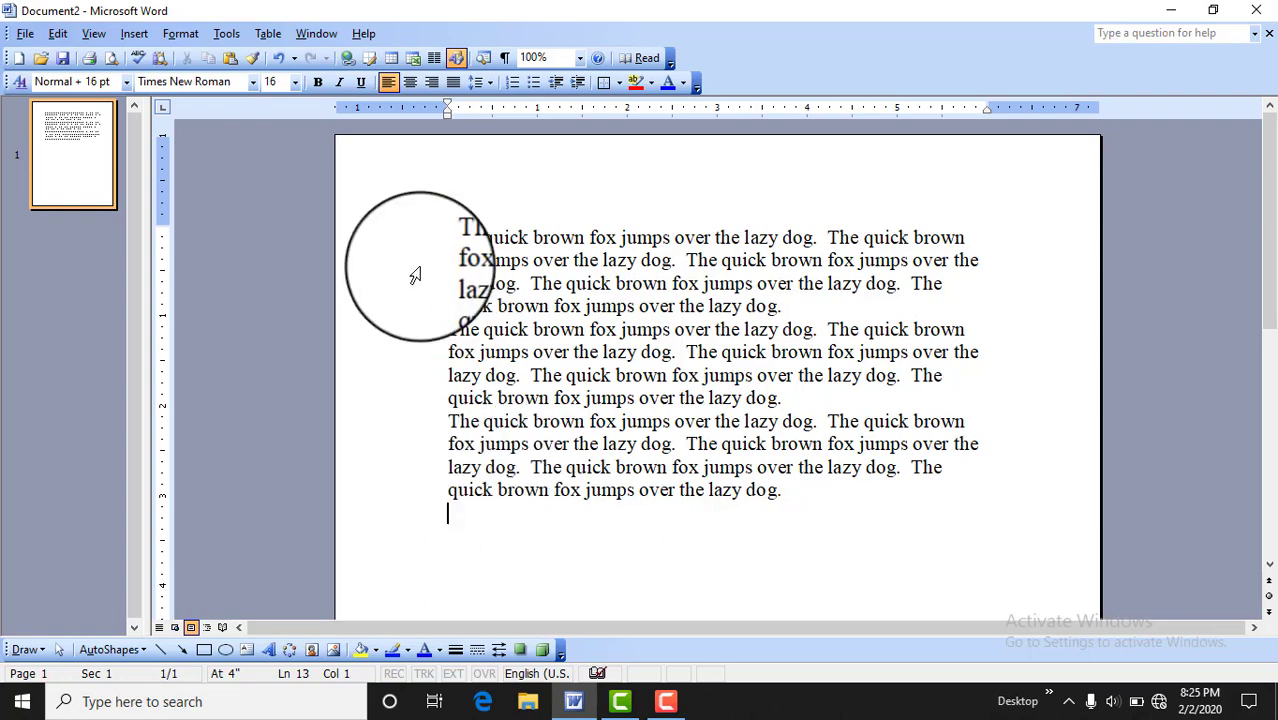
Step: Run AutoSummarize to highlight key sentences at 25% of original, without updating document statistics
{"action": "left_click", "coordinate": [233, 38]}
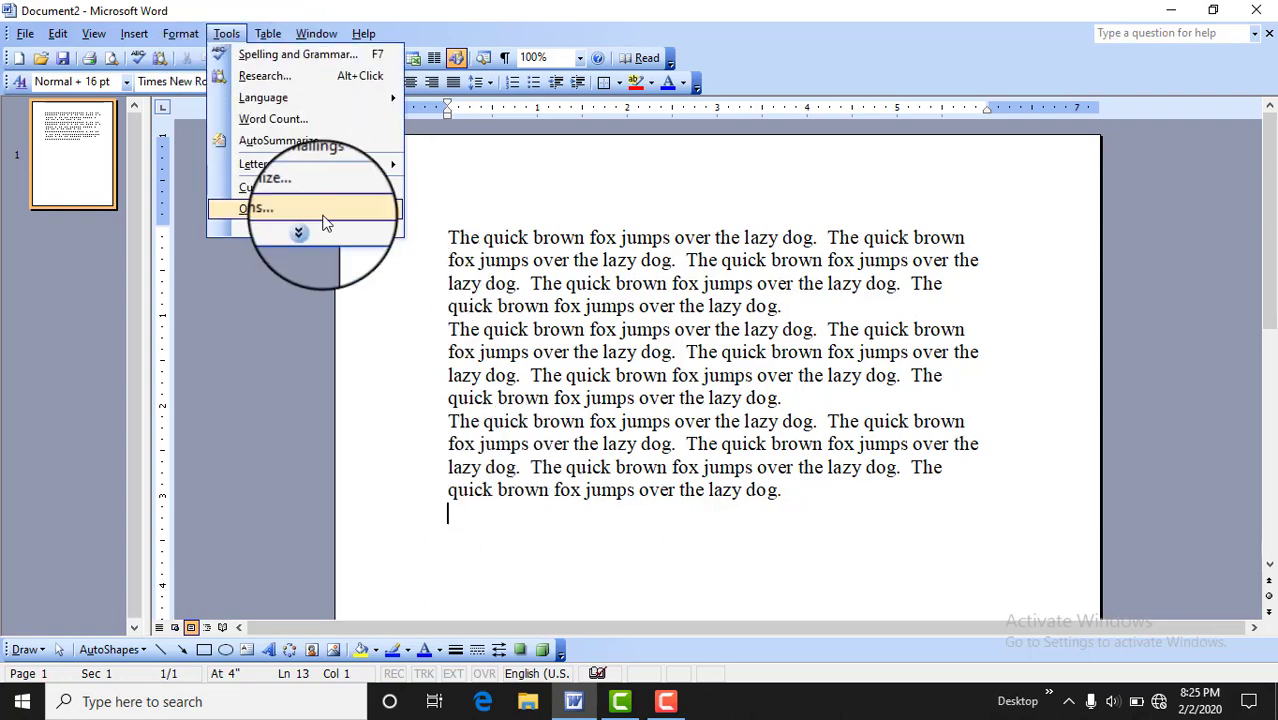
{"action": "left_click", "coordinate": [285, 143]}
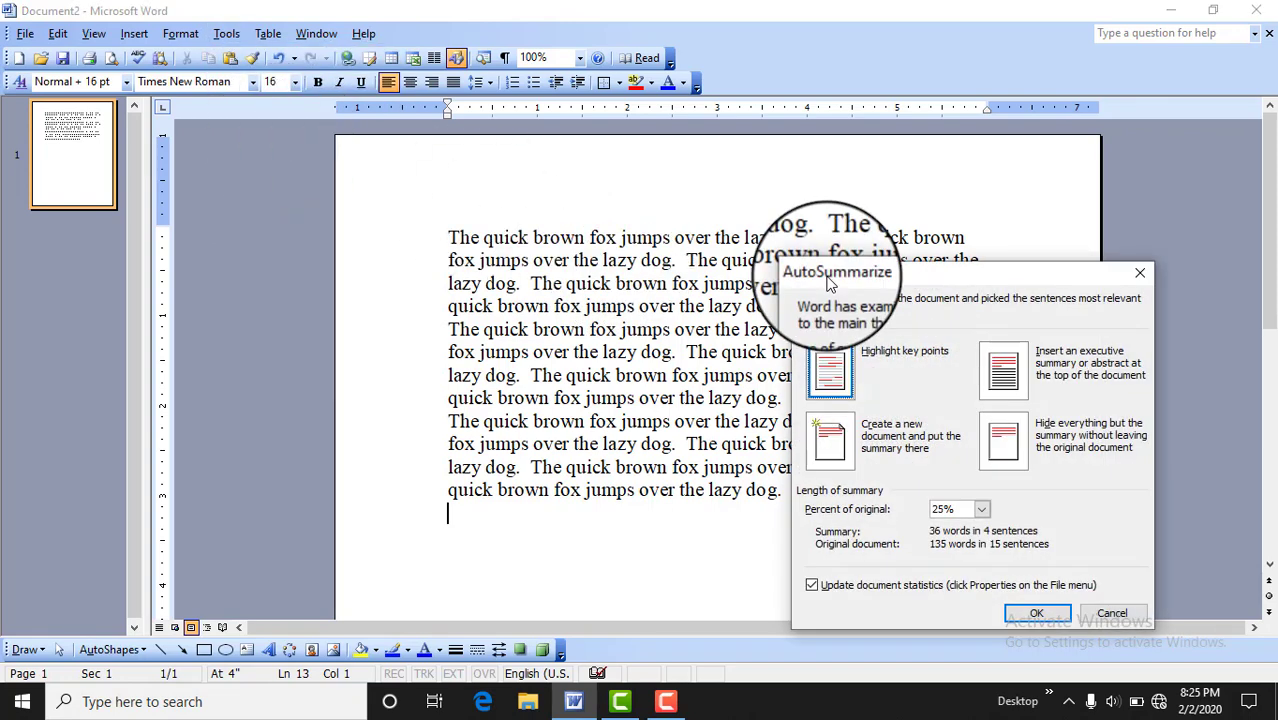
{"action": "left_click_drag", "start_coordinate": [833, 278], "coordinate": [520, 232]}
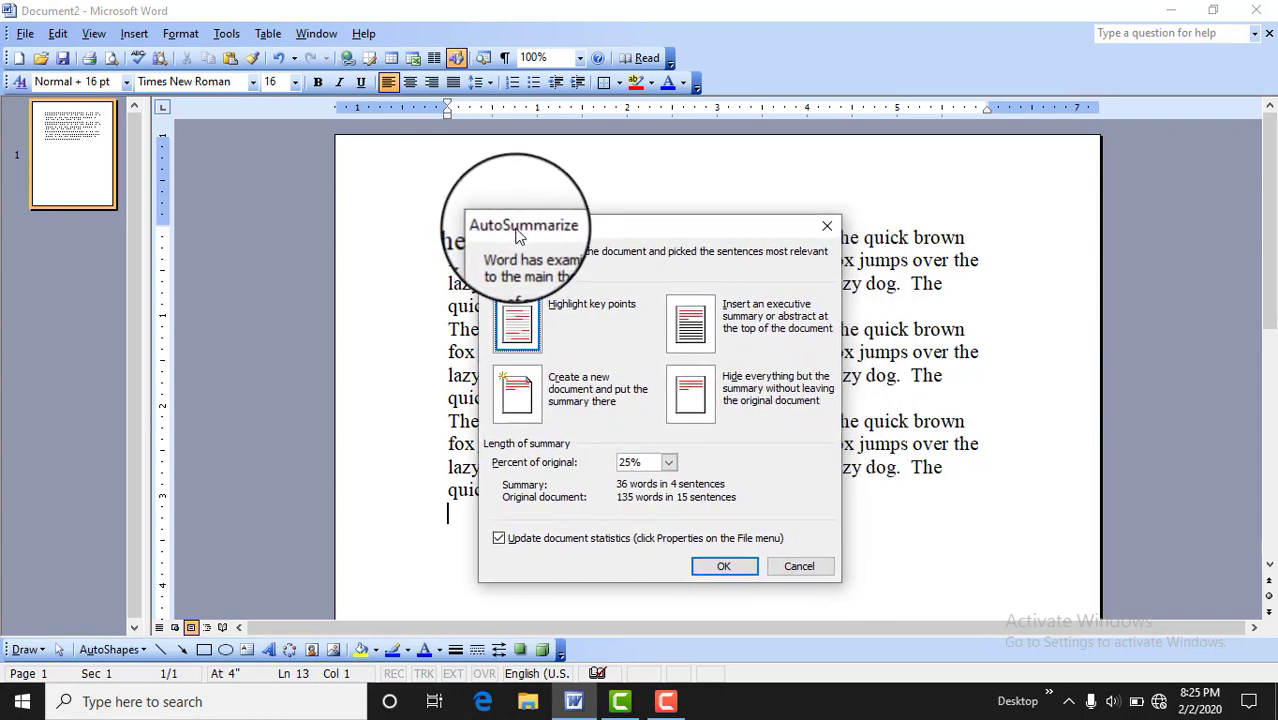
{"action": "mouse_move", "coordinate": [517, 231]}
{"action": "left_mouse_down"}
{"action": "mouse_move", "coordinate": [574, 243]}
{"action": "mouse_move", "coordinate": [651, 233]}
{"action": "left_mouse_up"}
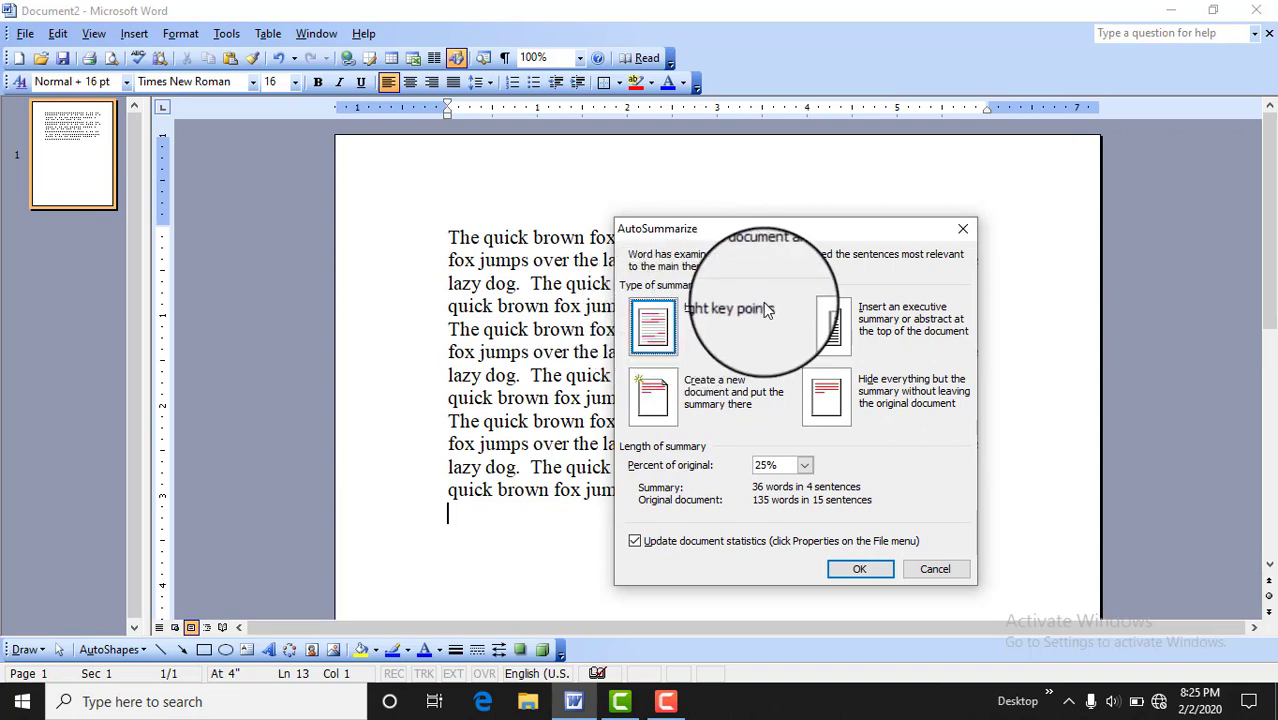
{"action": "left_click", "coordinate": [765, 465]}
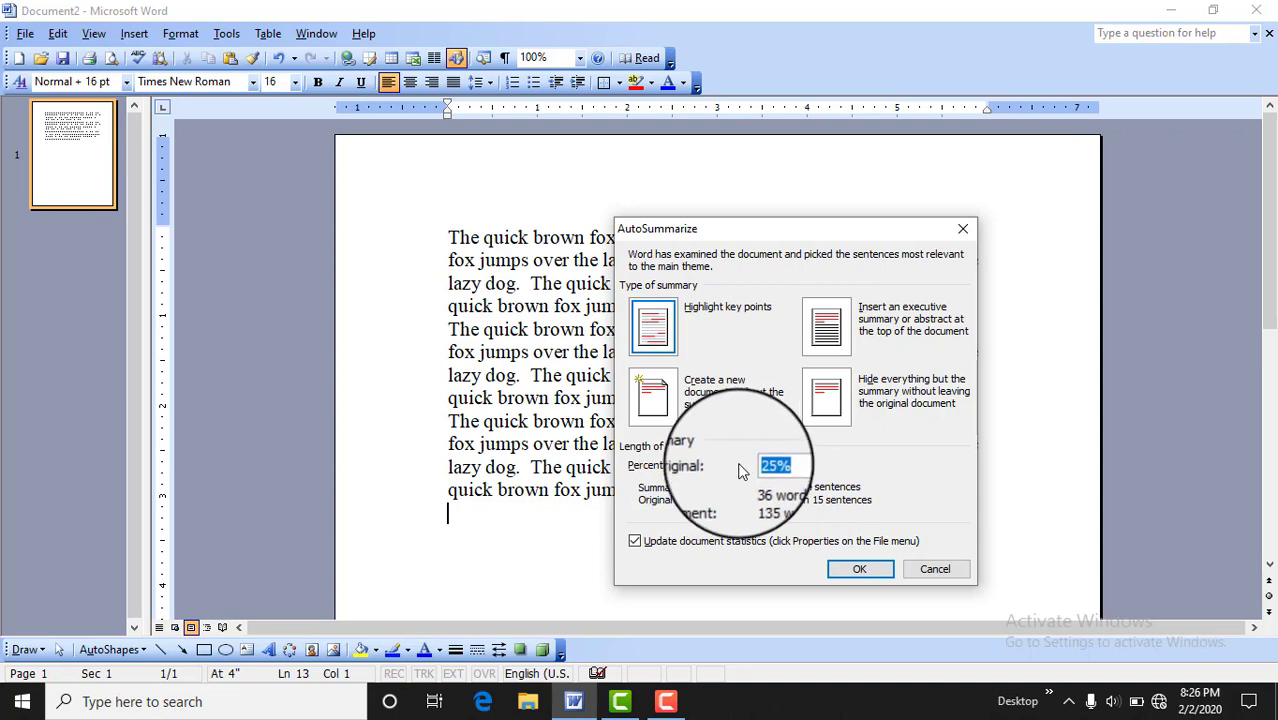
{"action": "left_click", "coordinate": [806, 468]}
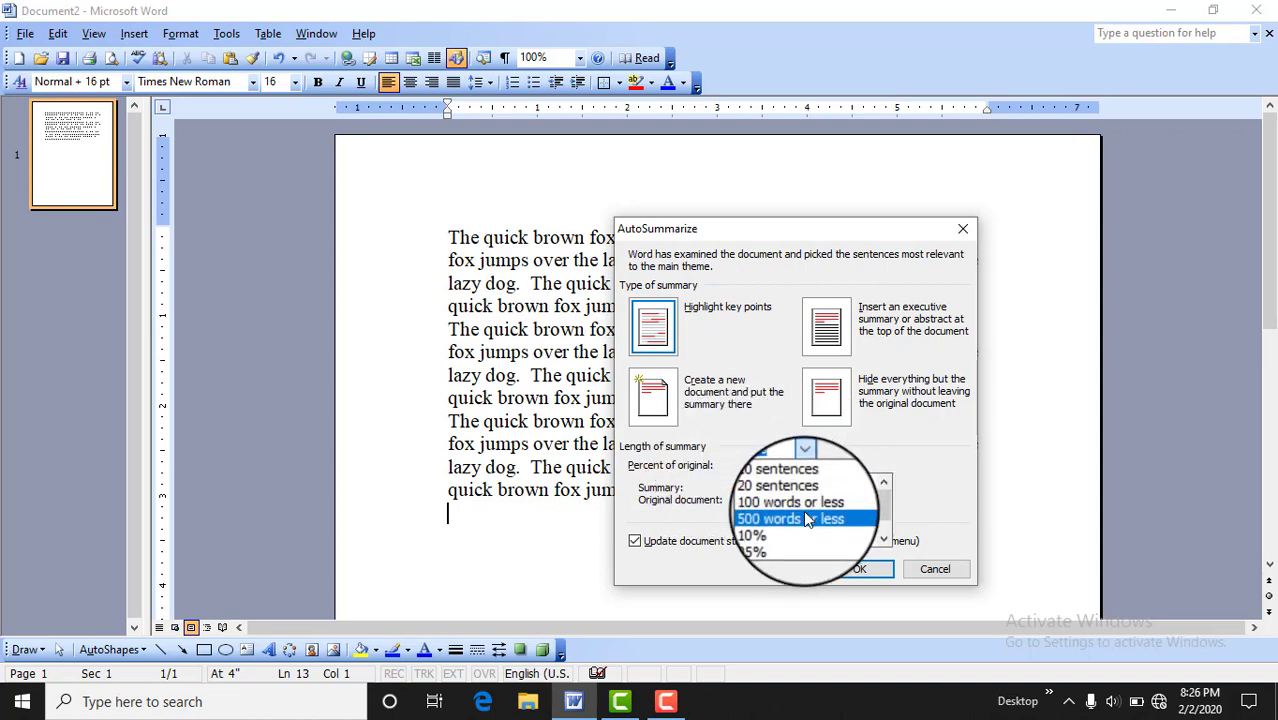
{"action": "left_click", "coordinate": [797, 545]}
{"action": "left_click", "coordinate": [810, 541]}
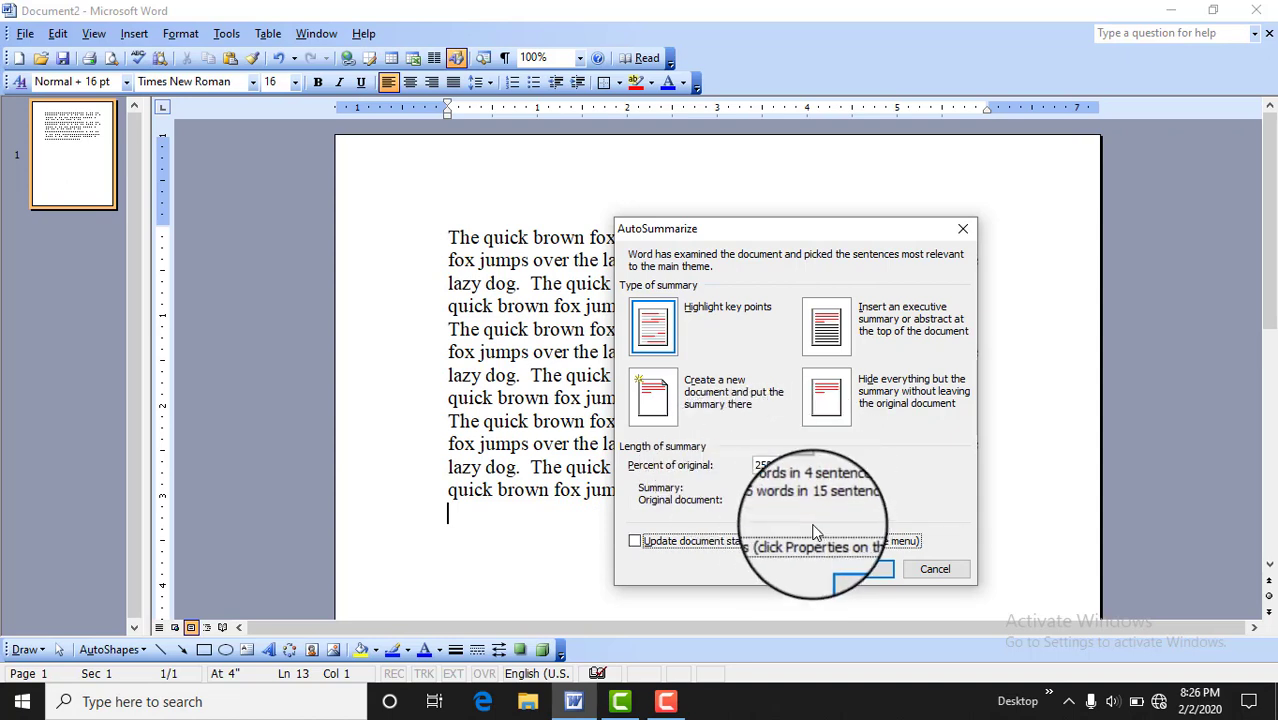
{"action": "left_click", "coordinate": [862, 570]}
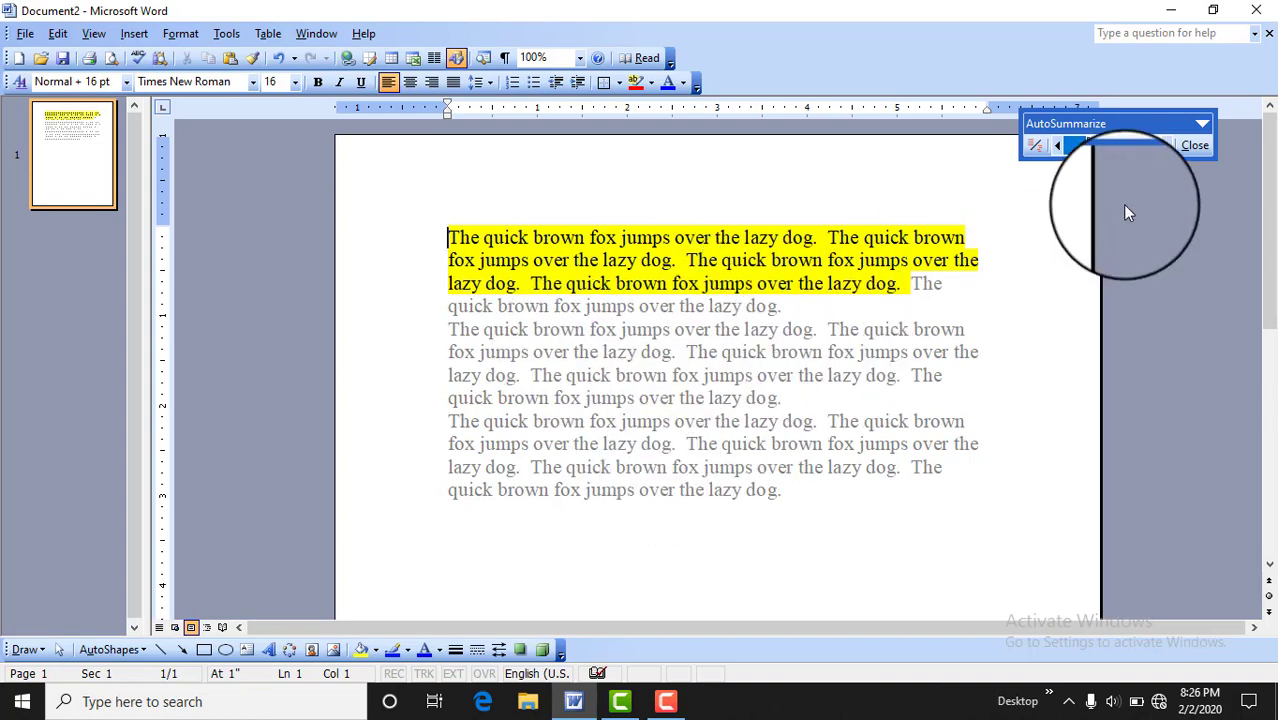
Step: Raise the summary length to 40%, then close AutoSummarize to restore unhighlighted text
{"action": "left_click", "coordinate": [1168, 147]}
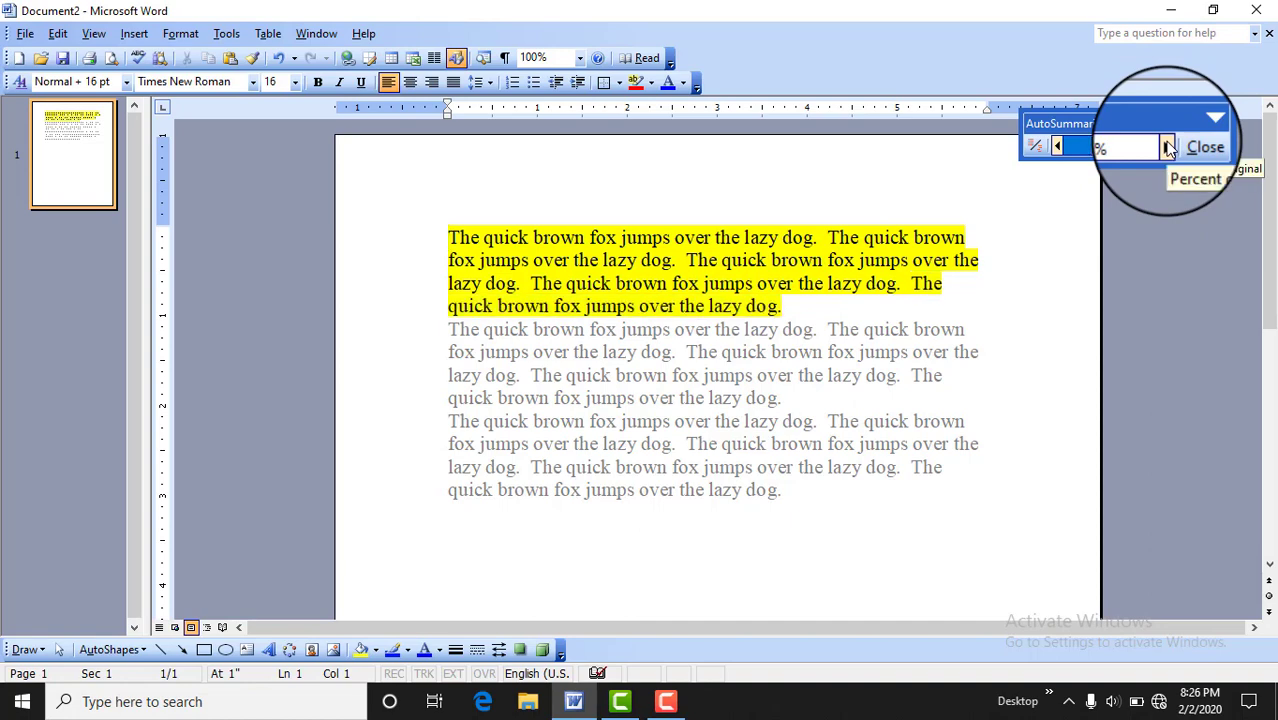
{"action": "left_click", "coordinate": [1168, 147]}
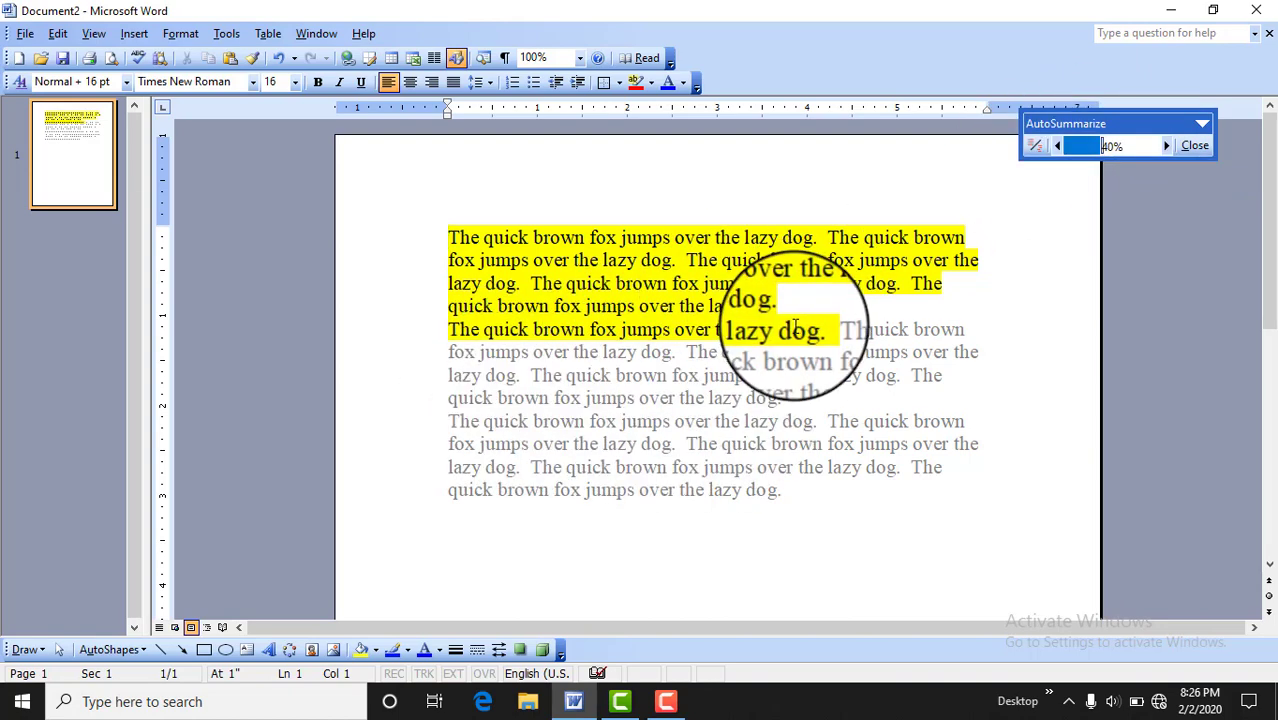
{"action": "left_click", "coordinate": [1196, 145]}
{"action": "left_click", "coordinate": [841, 489]}
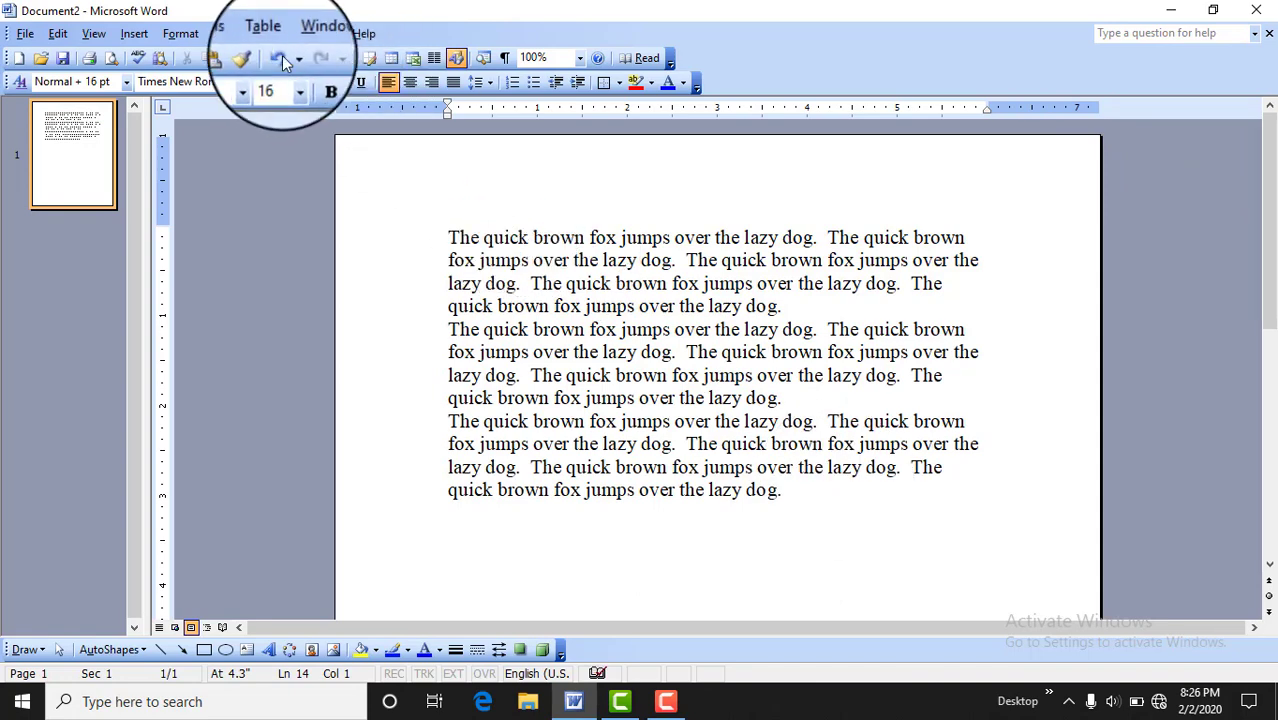
Step: Look up Track Changes in Tools, then add the note 'Ctrl+shift+e track changes' below the paragraphs
{"action": "left_click", "coordinate": [226, 33]}
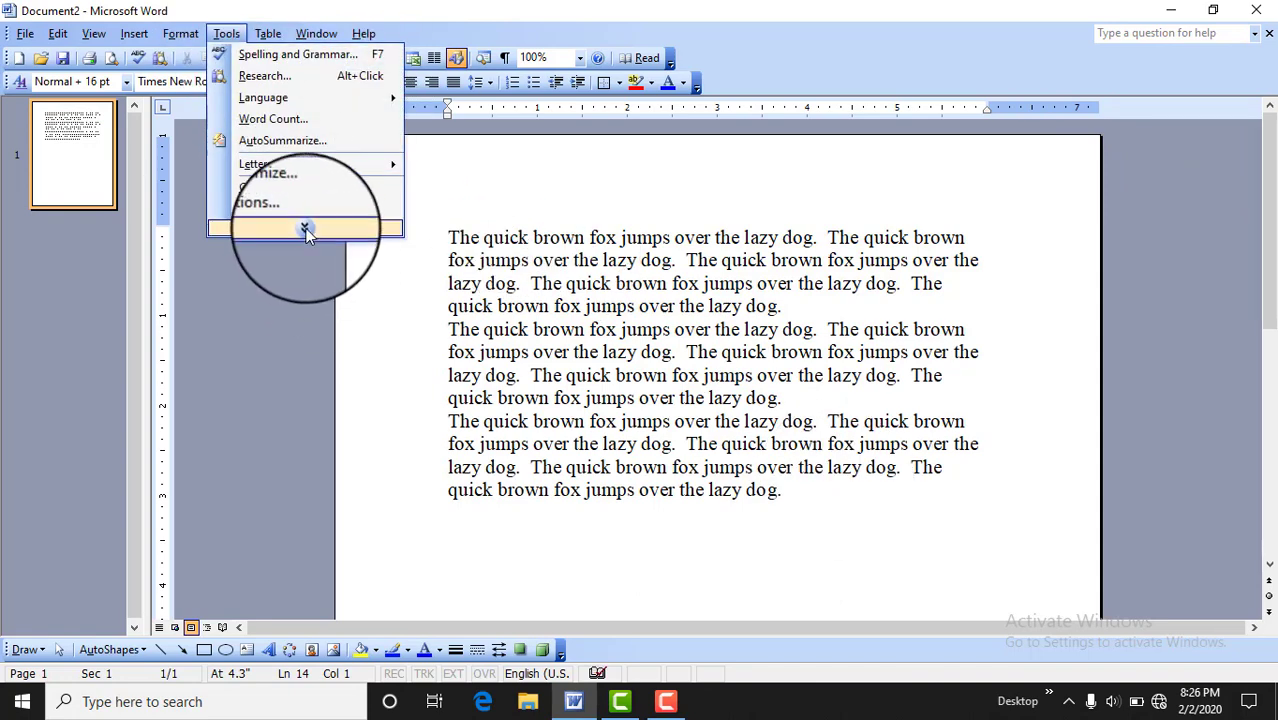
{"action": "left_click", "coordinate": [306, 230]}
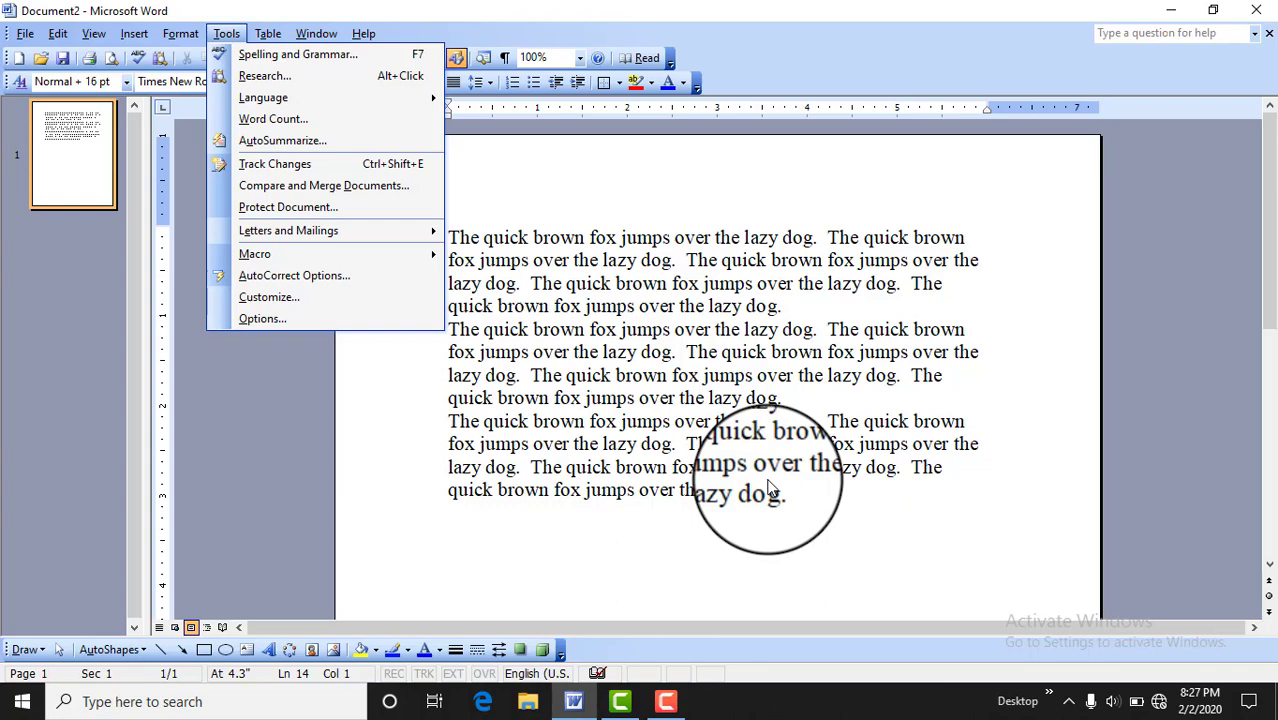
{"action": "left_click", "coordinate": [490, 550]}
{"action": "type", "text": "ch"}
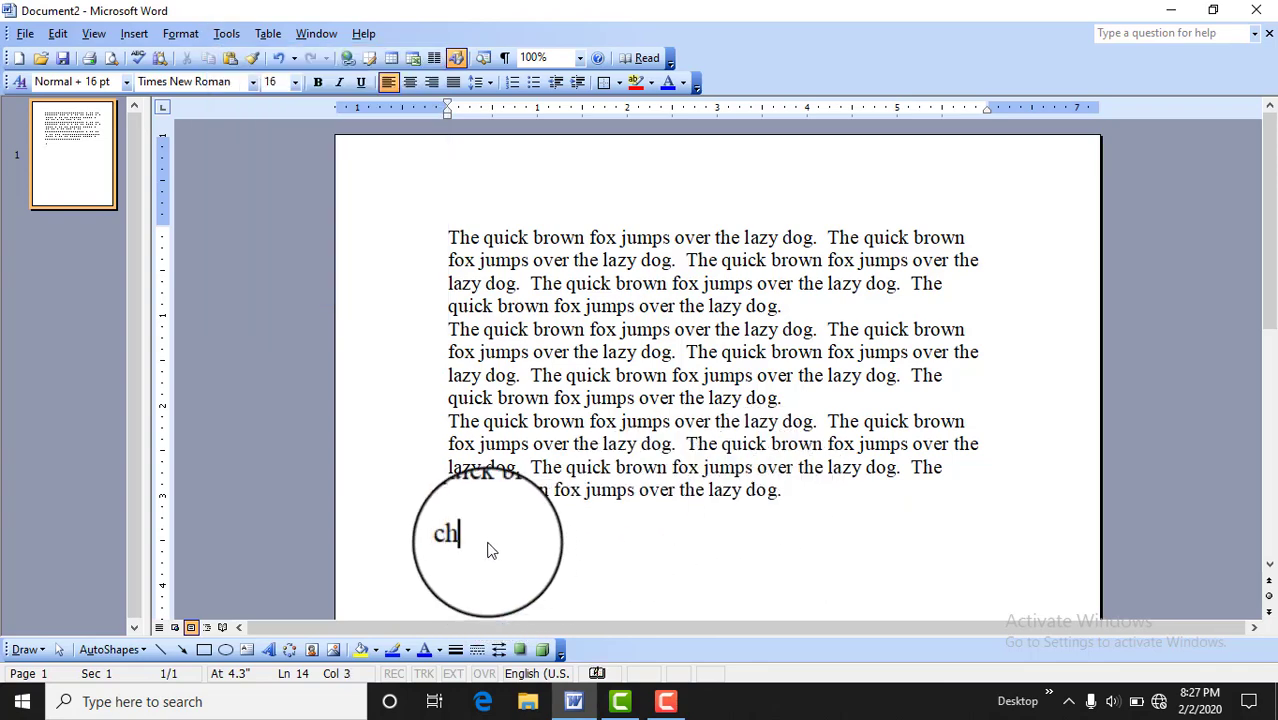
{"action": "key", "text": "BackSpace"}
{"action": "type", "text": "trl"}
{"action": "type", "text": "+shi track changes"}
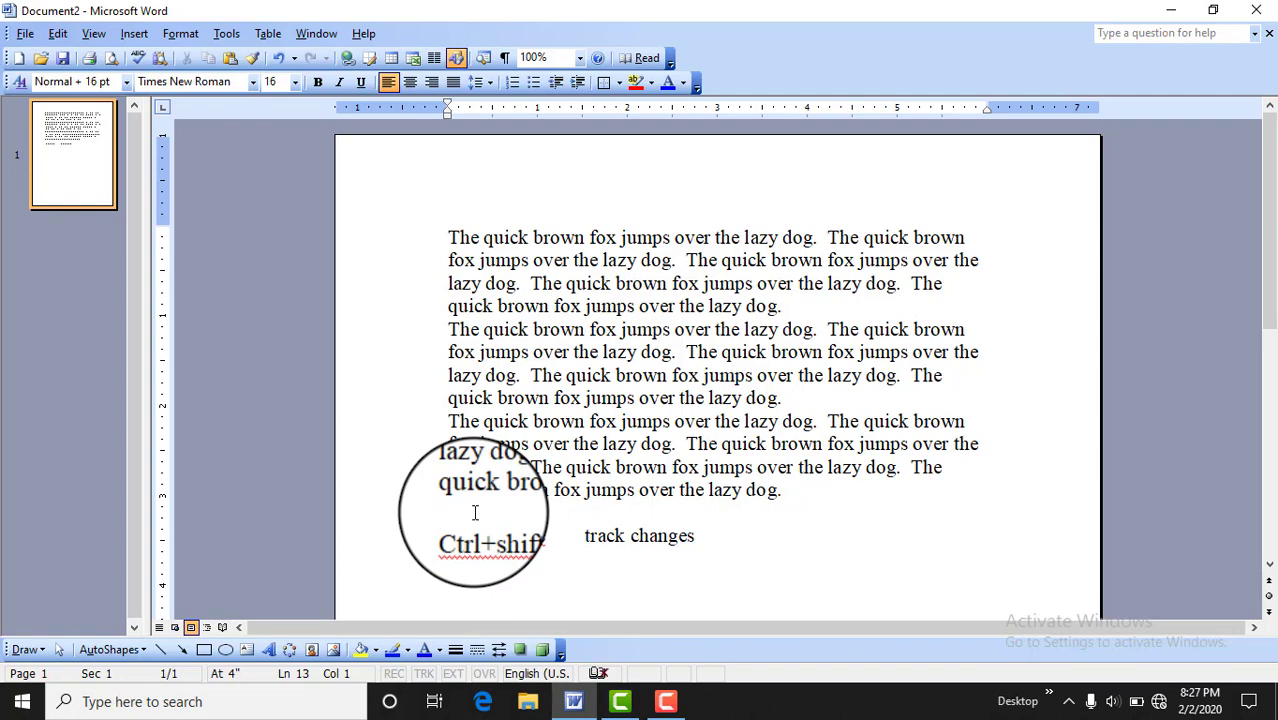
Step: Turn on Track Changes from the Tools menu and return to the line above the note
{"action": "left_click", "coordinate": [479, 576]}
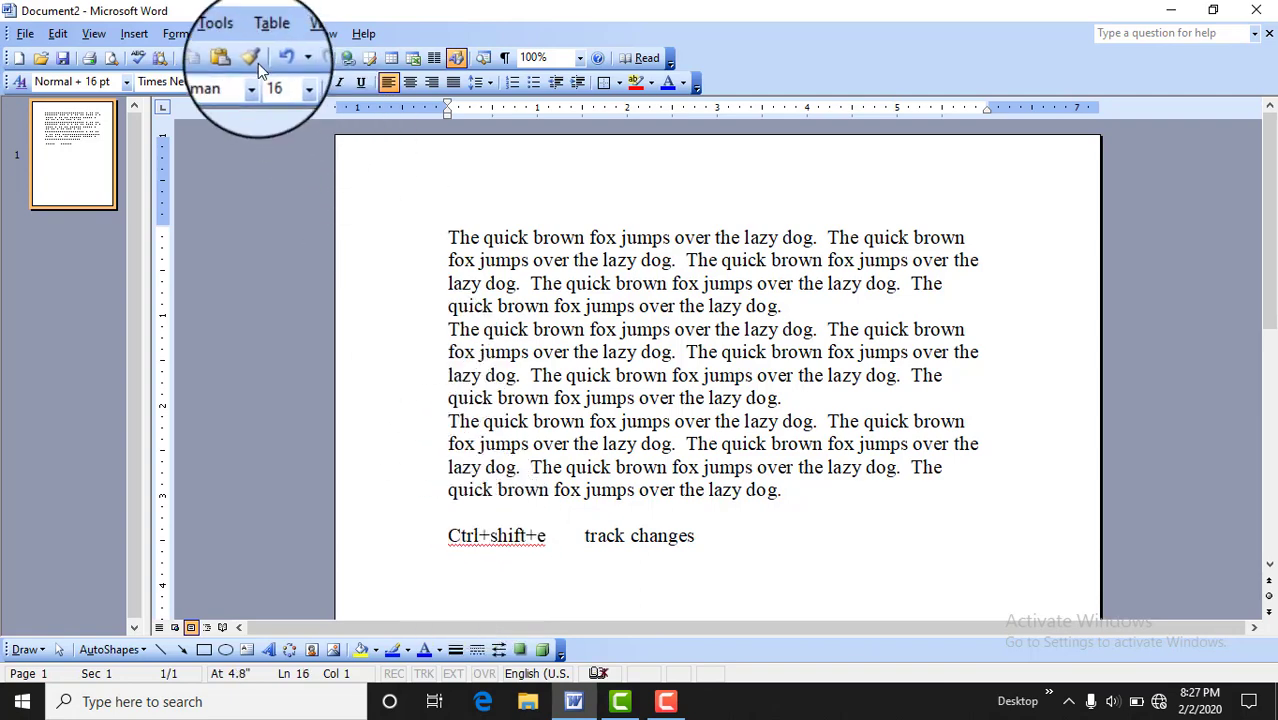
{"action": "left_click", "coordinate": [227, 36]}
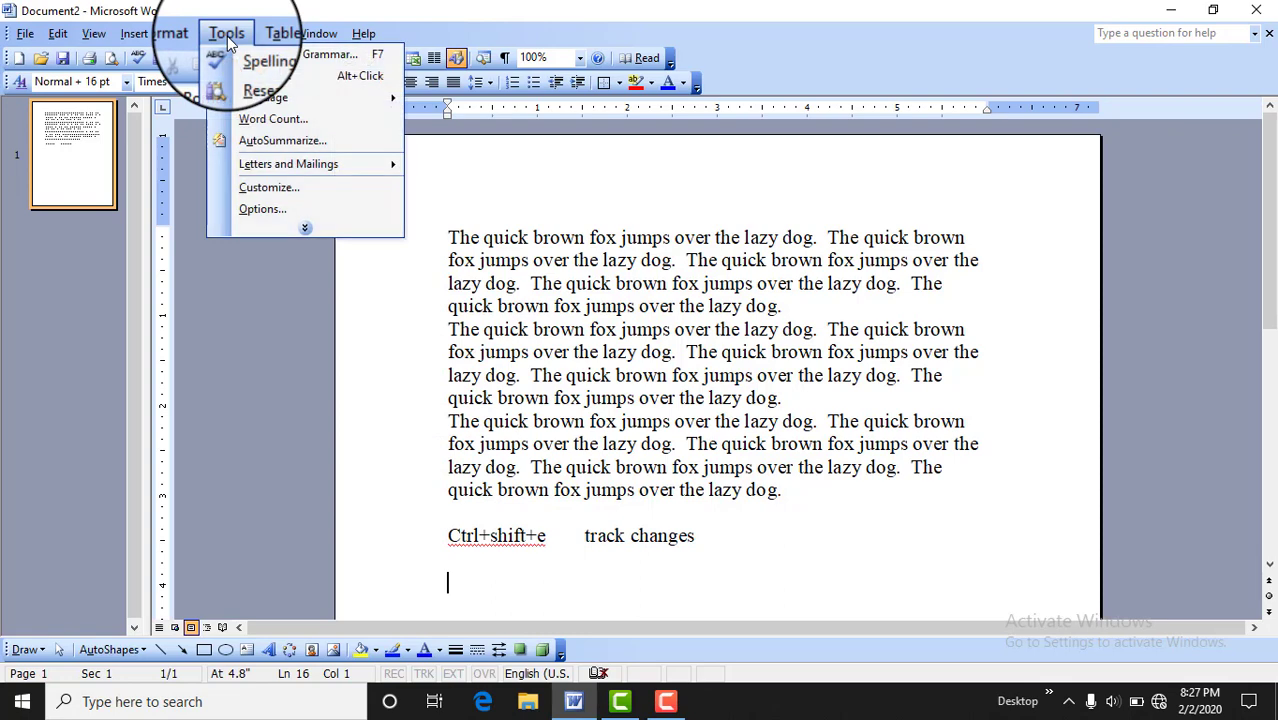
{"action": "left_click", "coordinate": [299, 231]}
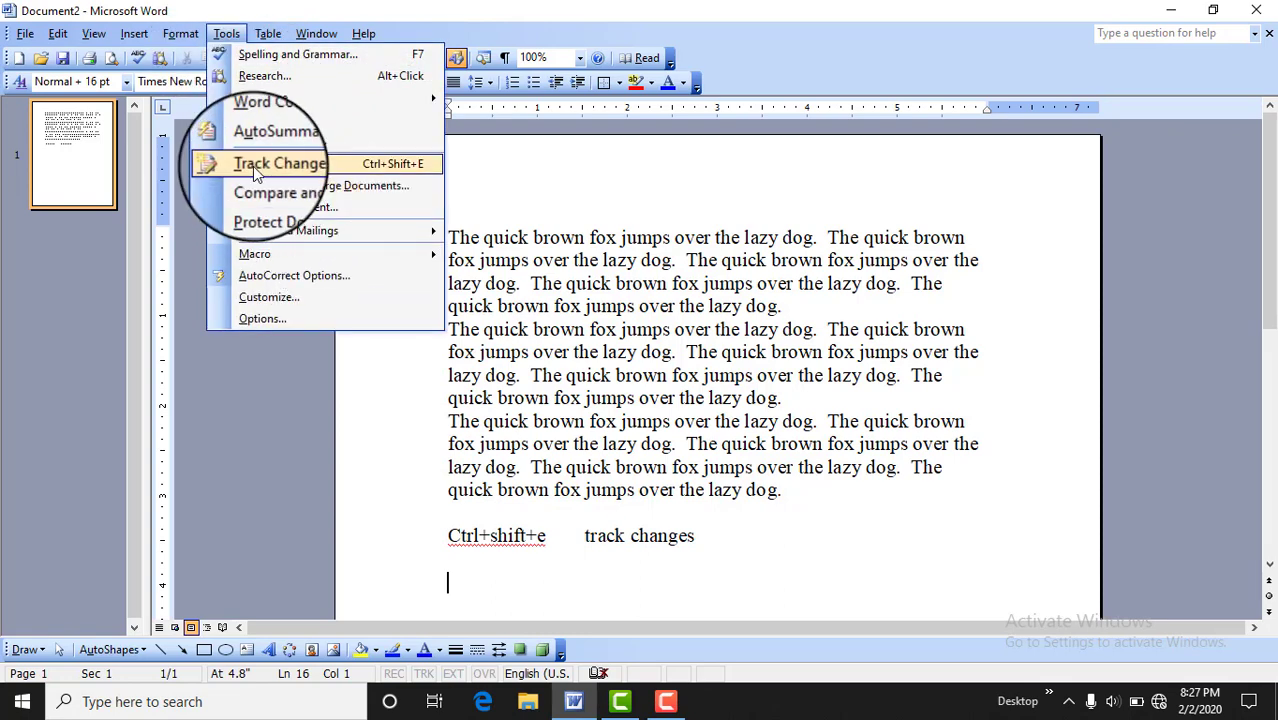
{"action": "left_click", "coordinate": [326, 164]}
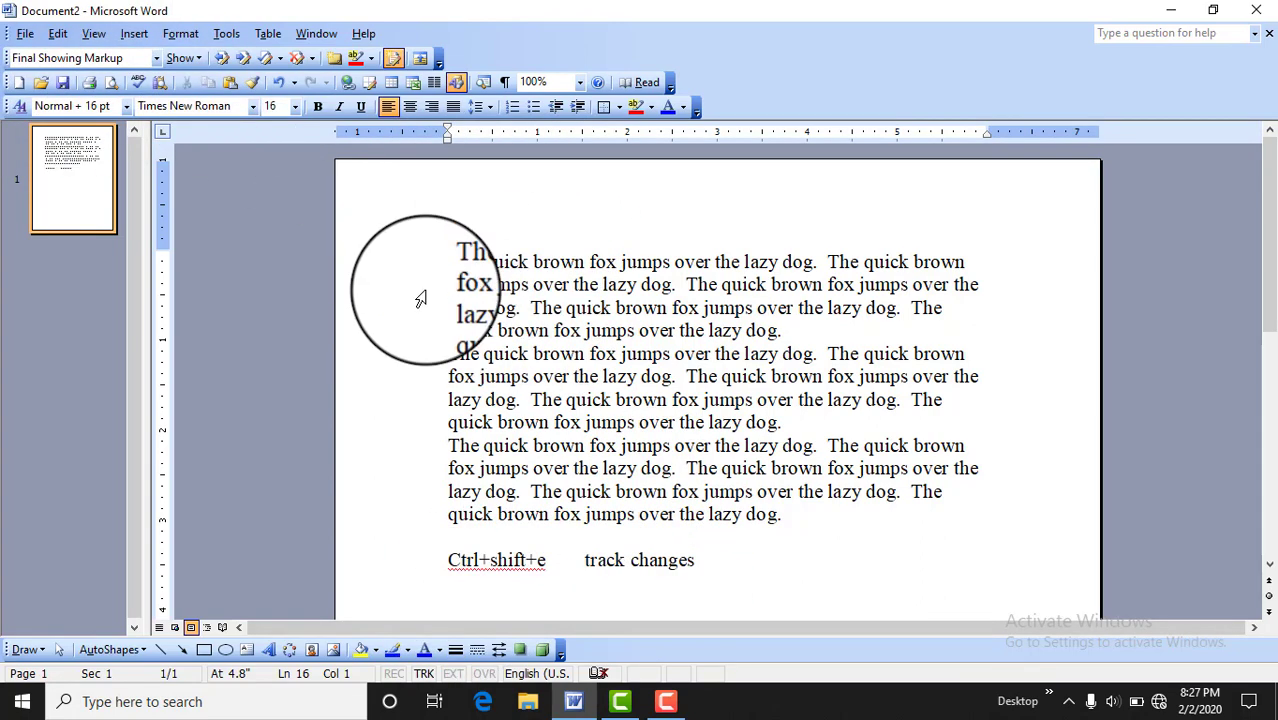
{"action": "left_click", "coordinate": [226, 33]}
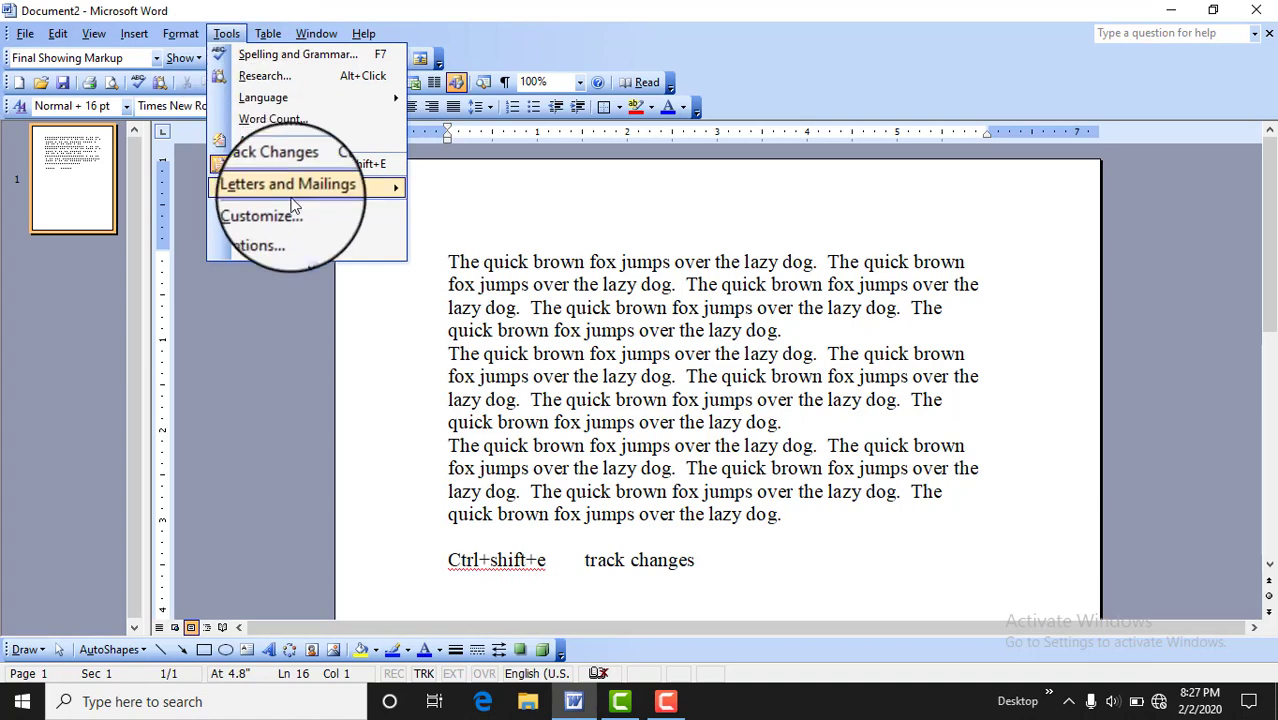
{"action": "left_click", "coordinate": [306, 251]}
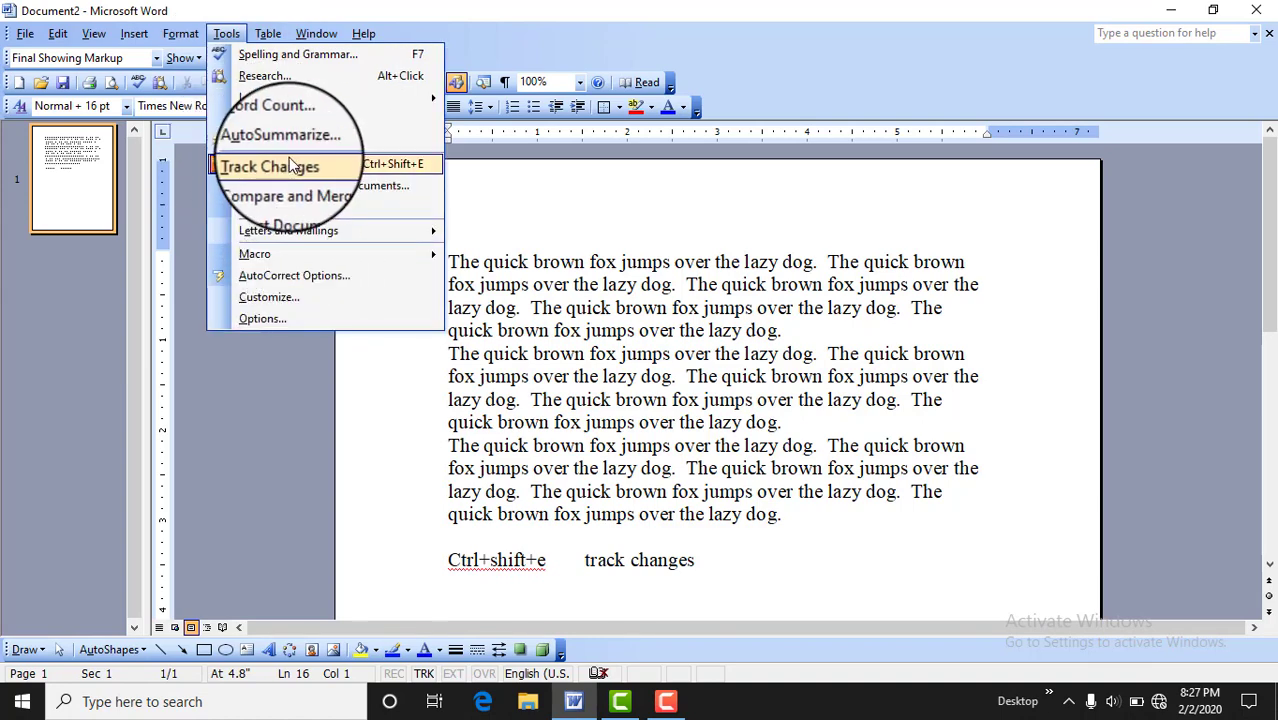
{"action": "left_click", "coordinate": [602, 469]}
{"action": "left_click", "coordinate": [575, 533]}
{"action": "type", "text": "fdjskfdkf"}
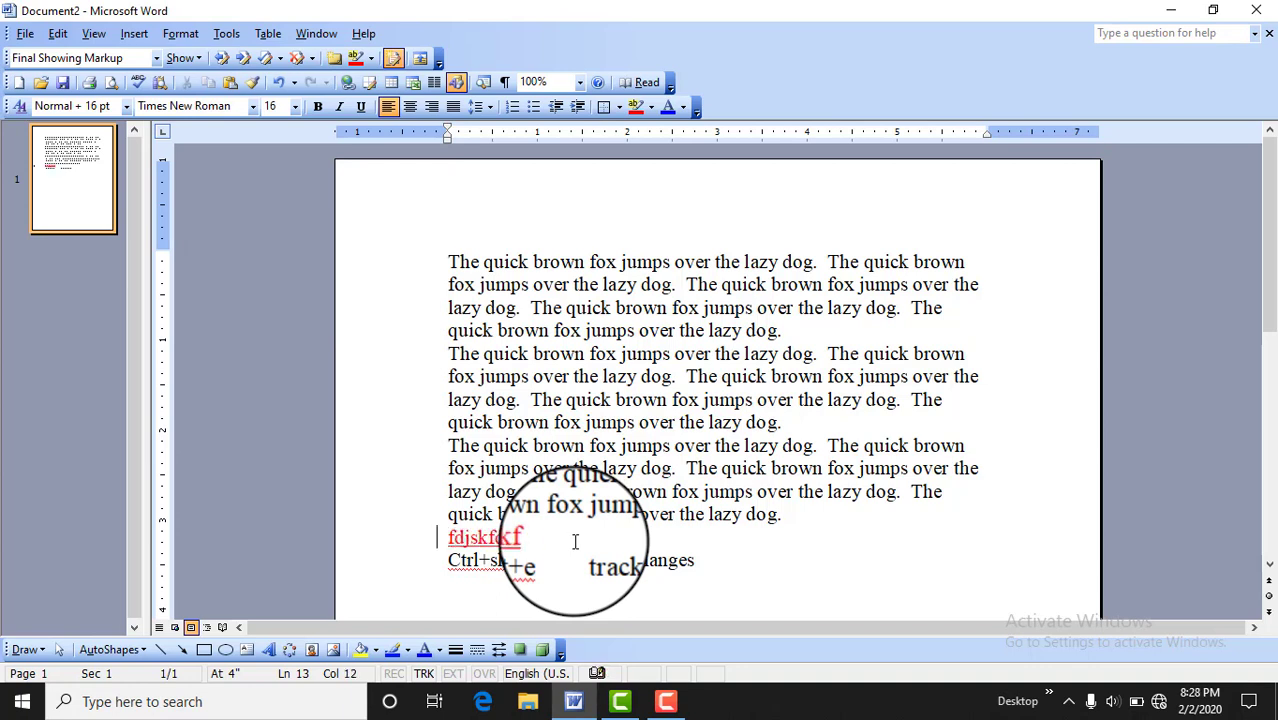
Step: Type tracked insertions and delete a passage of the second paragraph as a tracked deletion
{"action": "type", "text": "jdskjfkdsajfkdasjkf"}
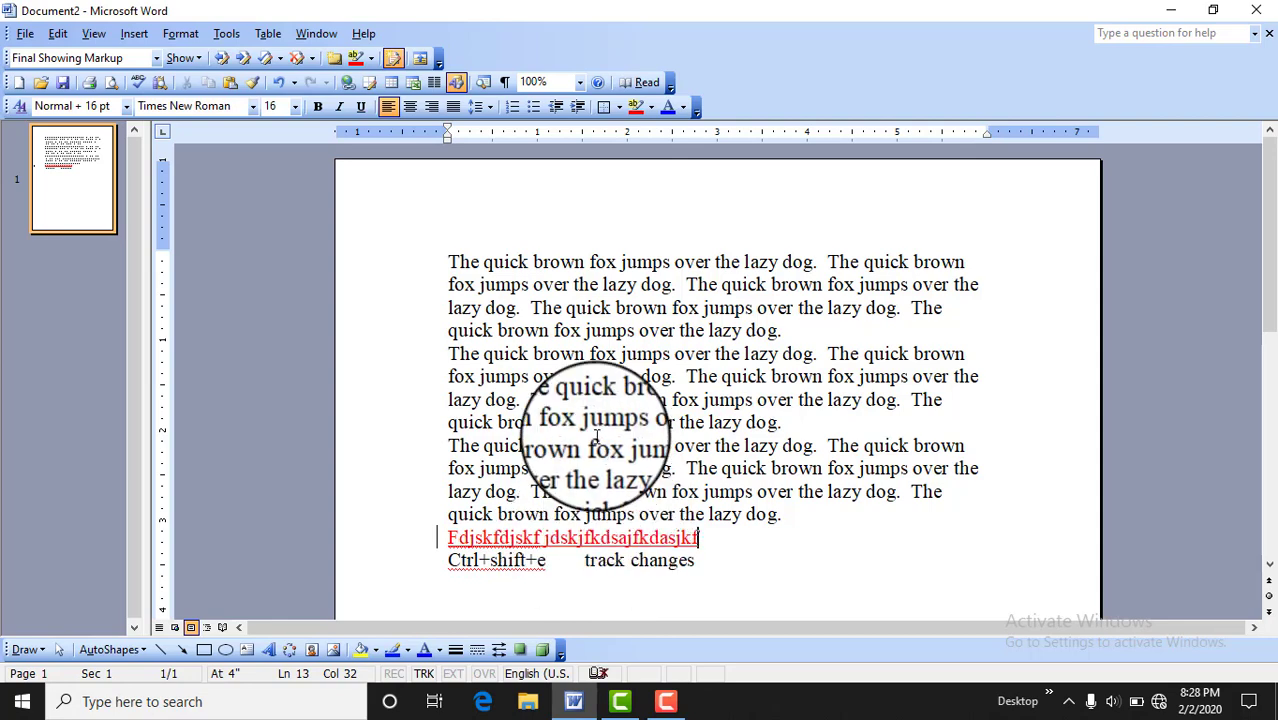
{"action": "left_click_drag", "start_coordinate": [533, 376], "coordinate": [640, 445]}
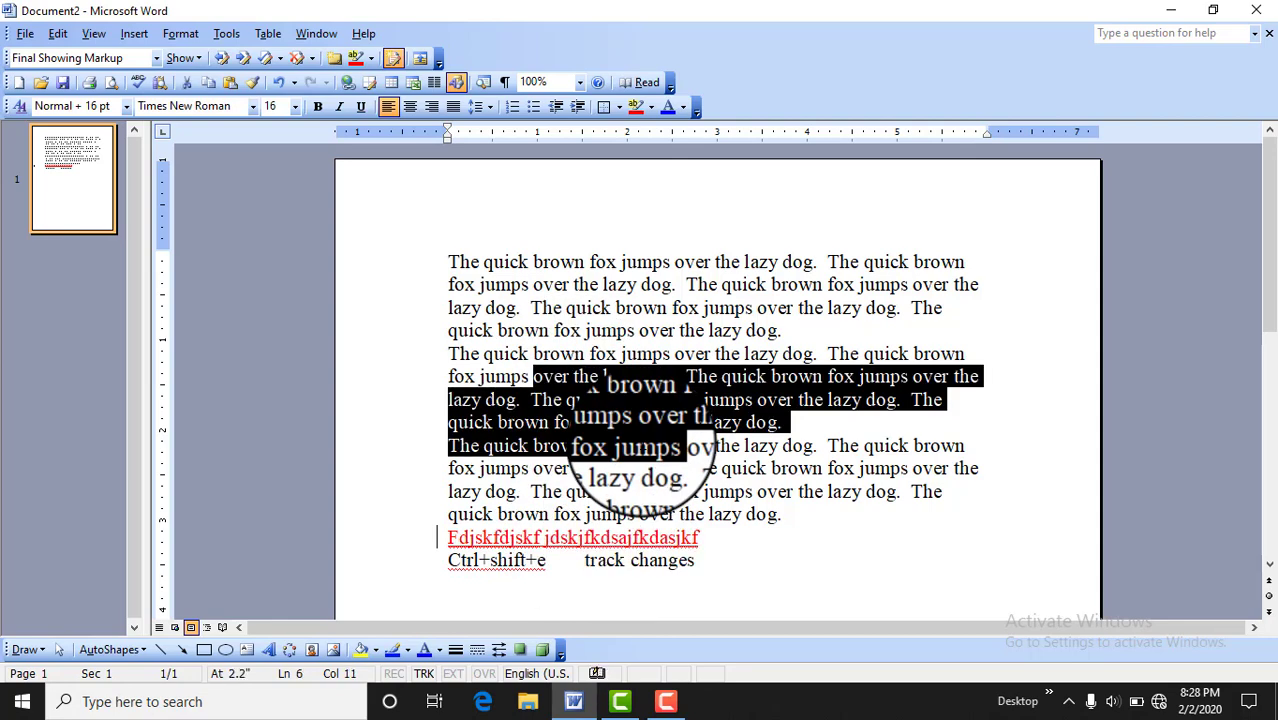
{"action": "key", "text": "Delete"}
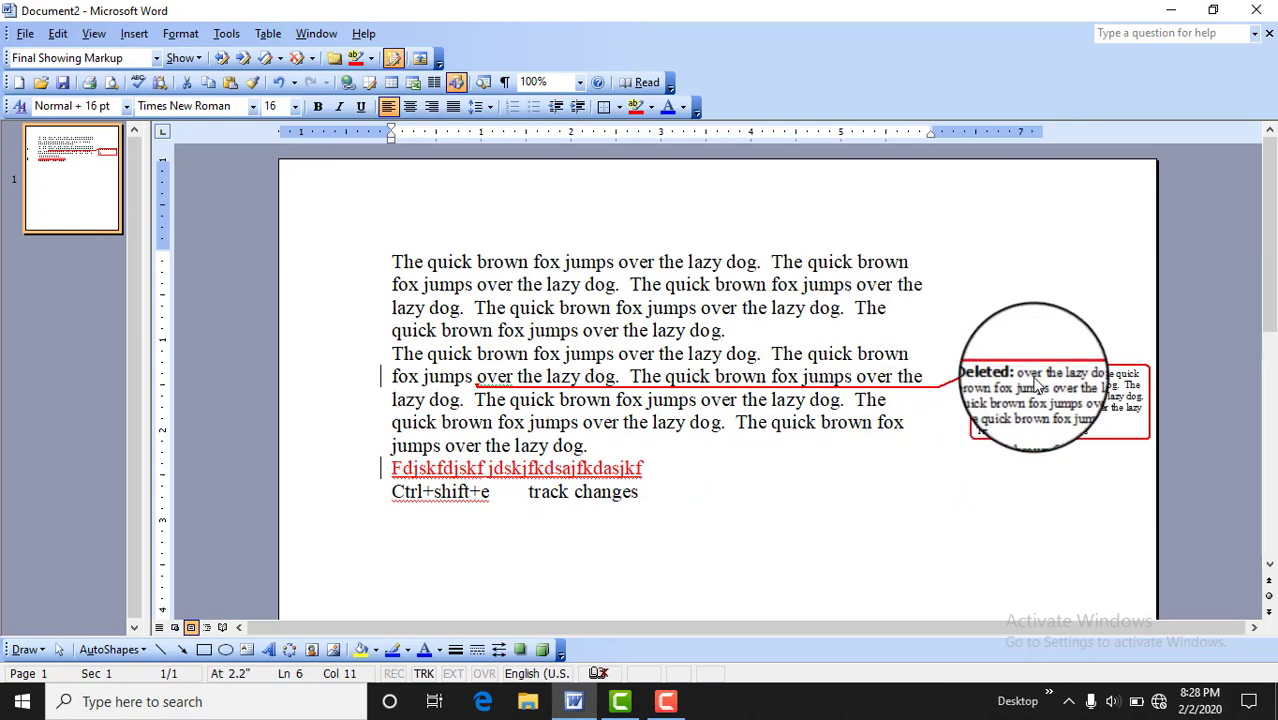
{"action": "type", "text": "sfsjf"}
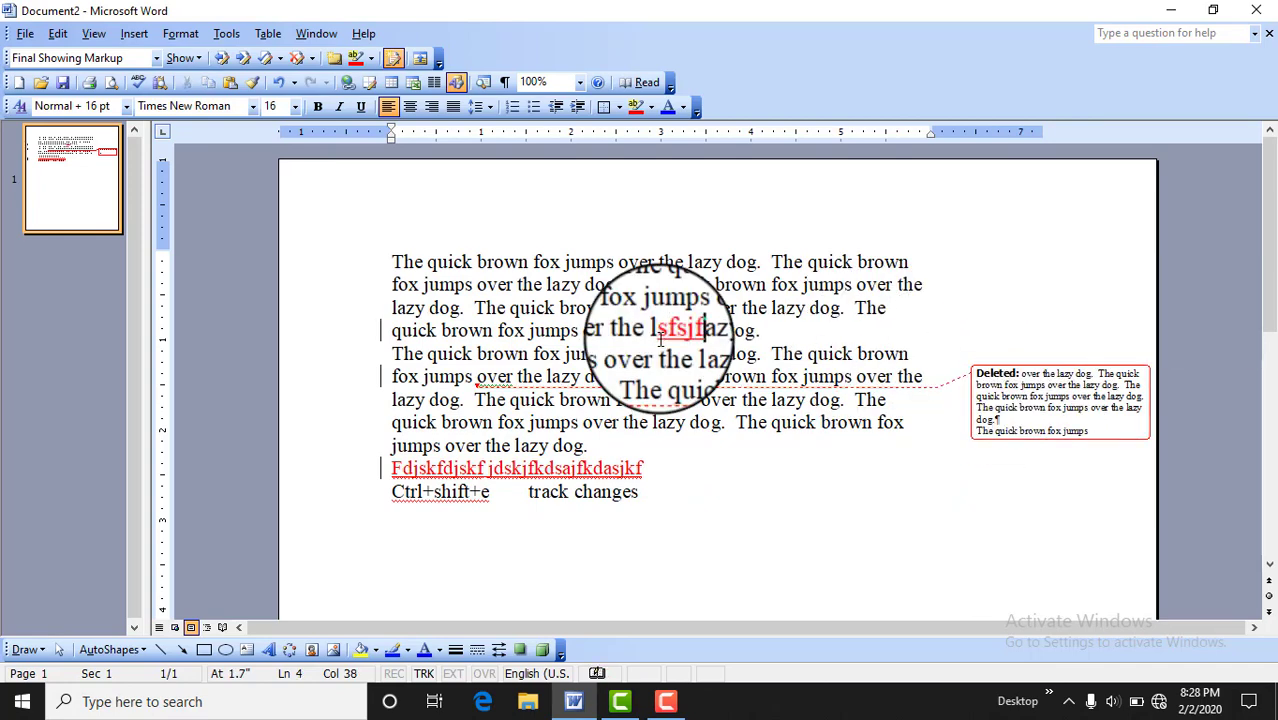
{"action": "type", "text": "lsjakf"}
{"action": "type", "text": "fsjfkds"}
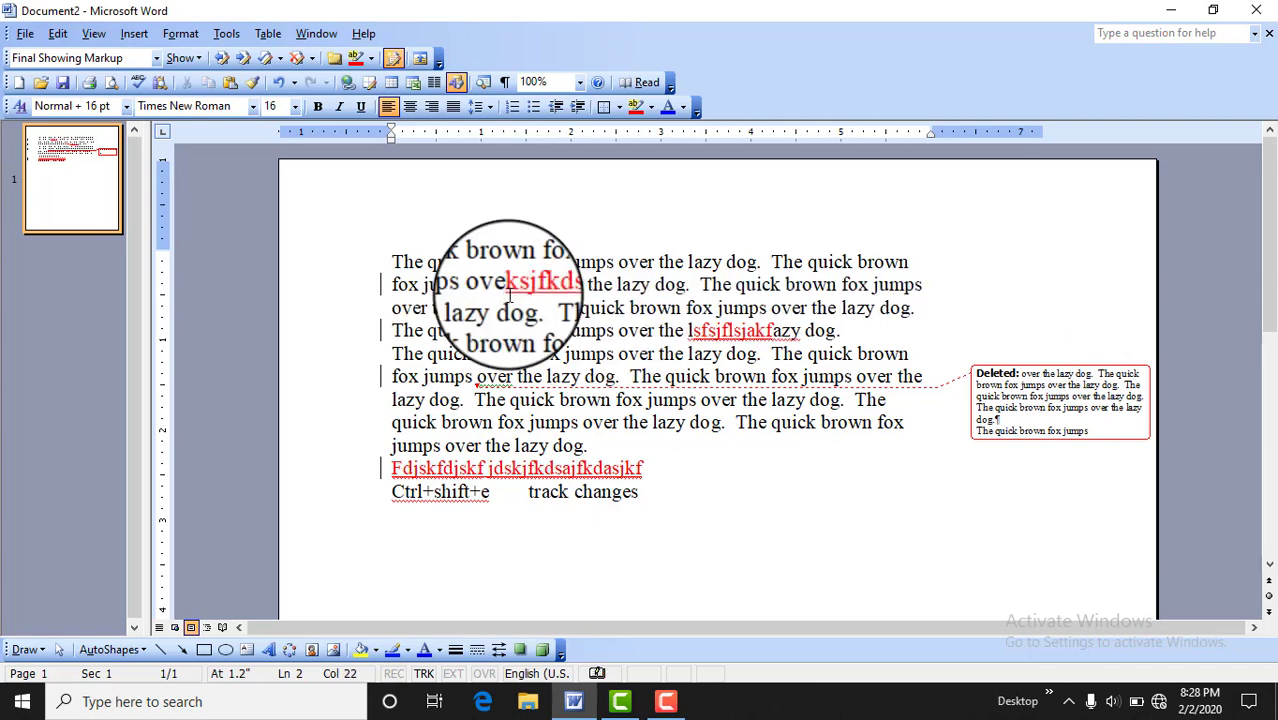
{"action": "type", "text": "jfksfdjkfj"}
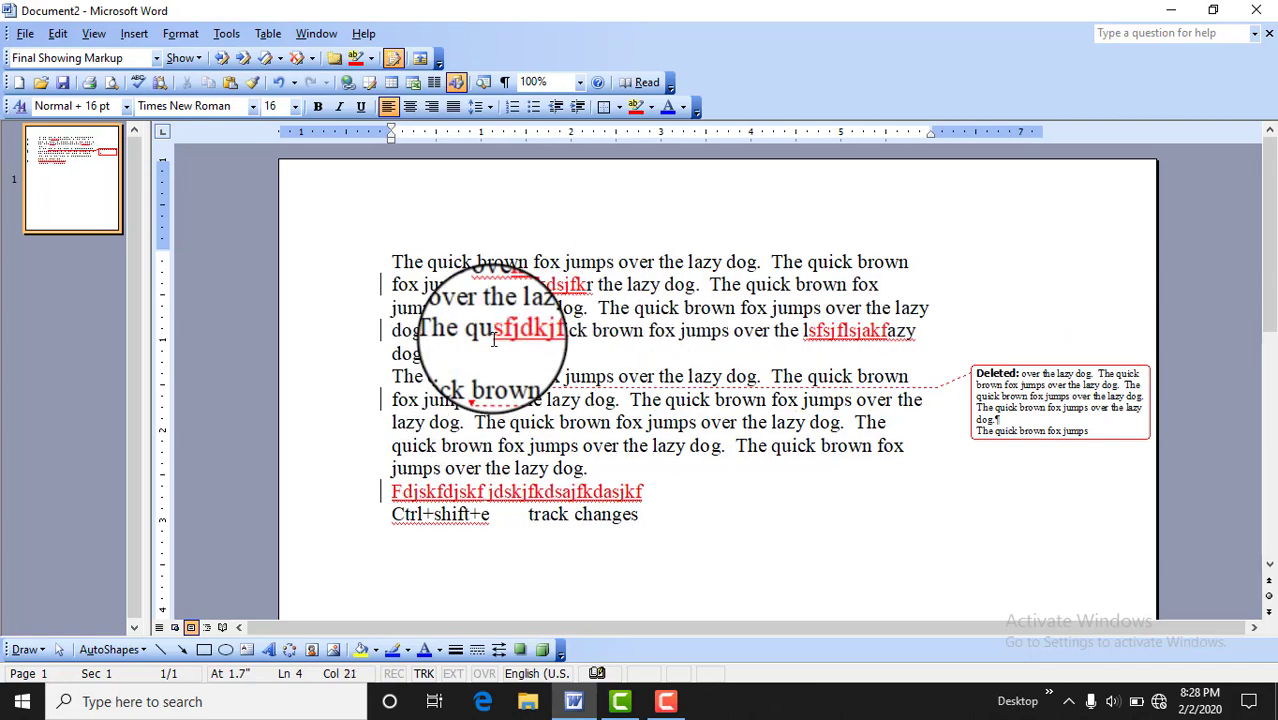
{"action": "type", "text": "skajfdks"}
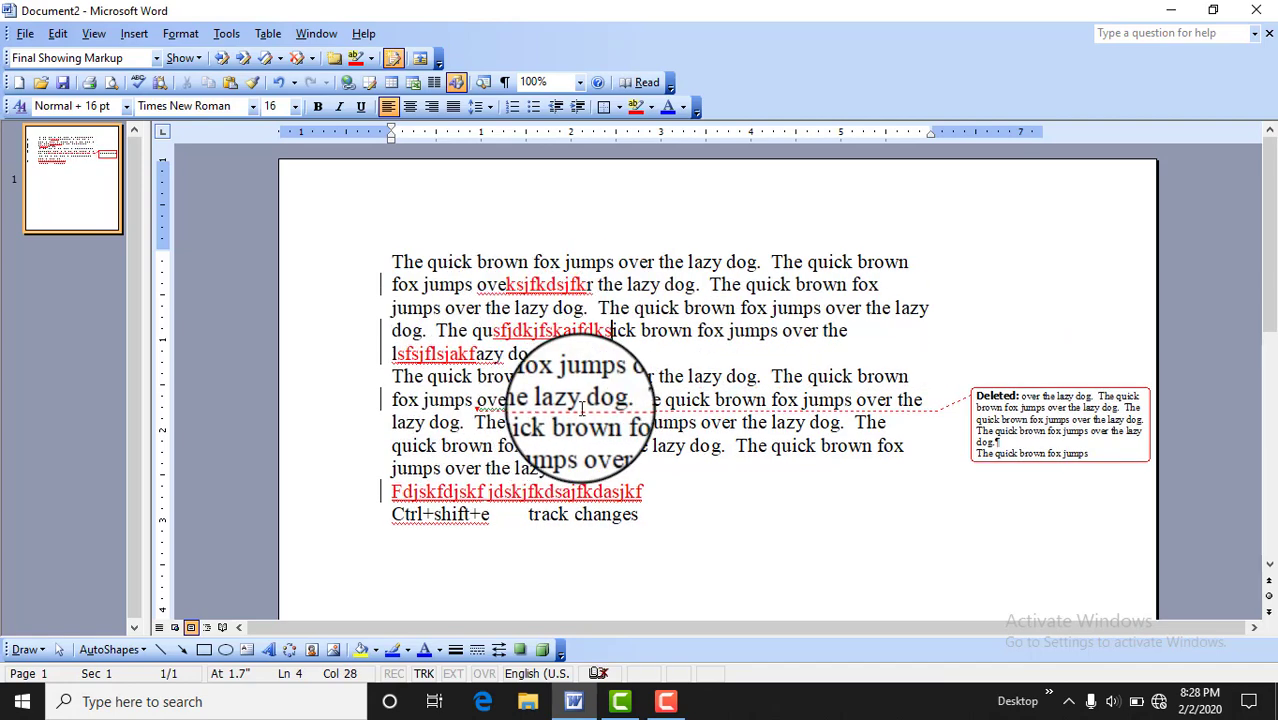
Step: Insert more tracked text inside 'lazy dog' on line 7, then move to the track changes line
{"action": "left_click", "coordinate": [609, 402]}
{"action": "type", "text": "sfasdkfjksd"}
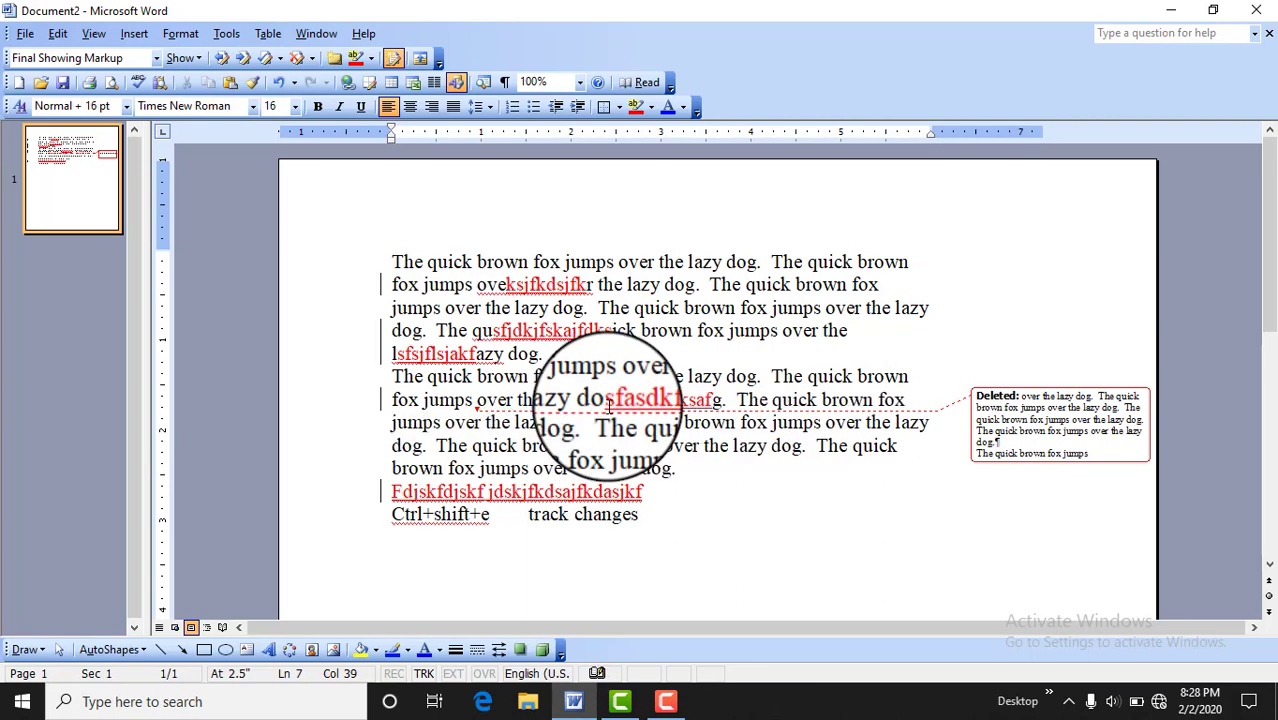
{"action": "type", "text": "fksafjk"}
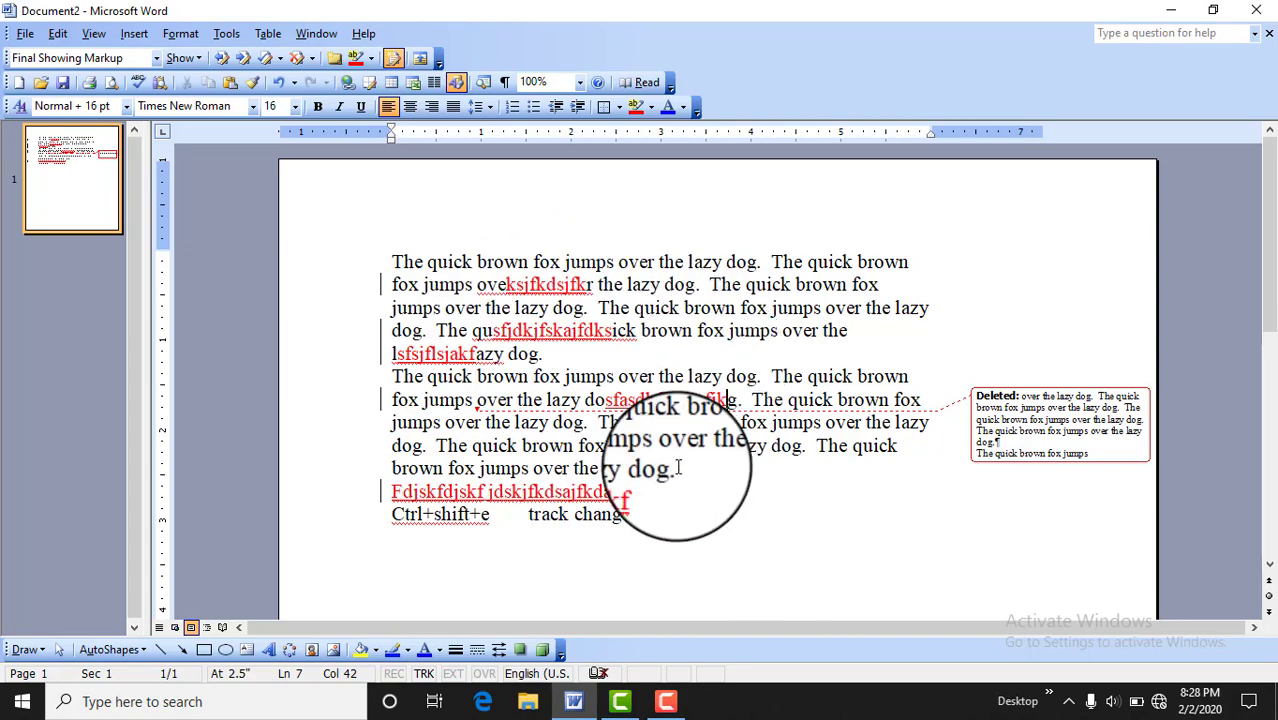
{"action": "left_click_drag", "start_coordinate": [553, 403], "coordinate": [586, 468]}
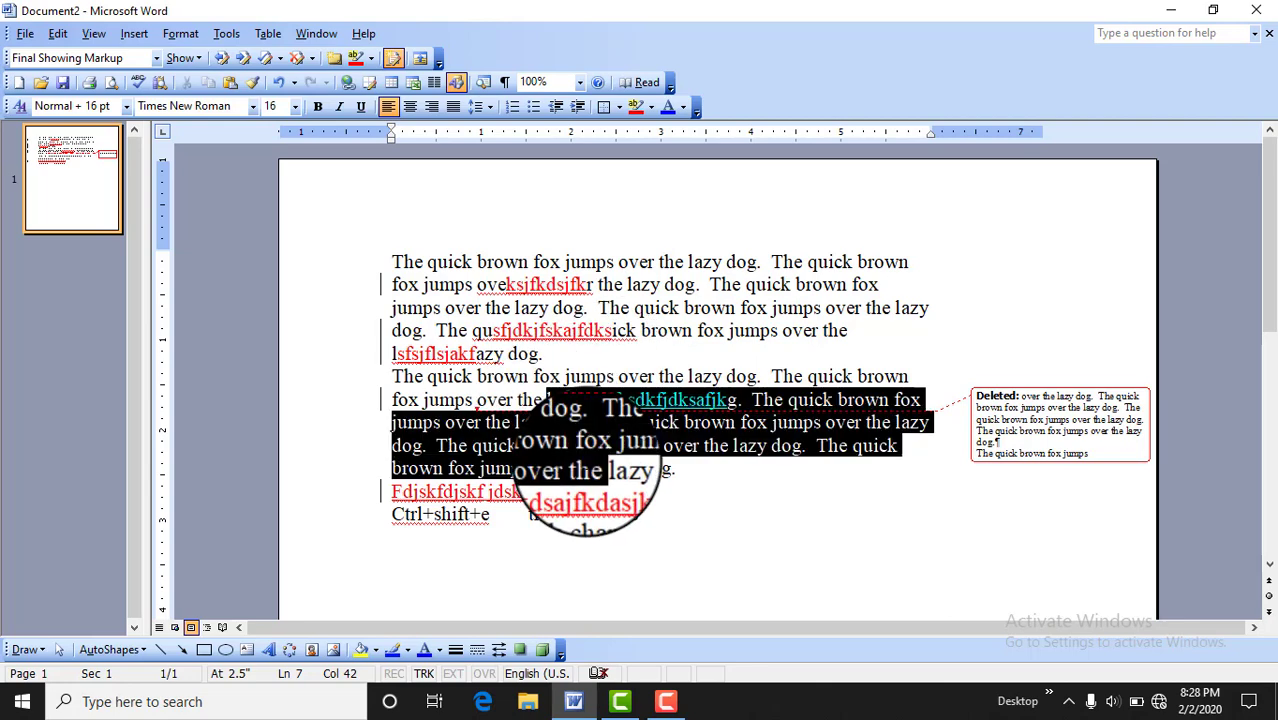
{"action": "left_click", "coordinate": [605, 446]}
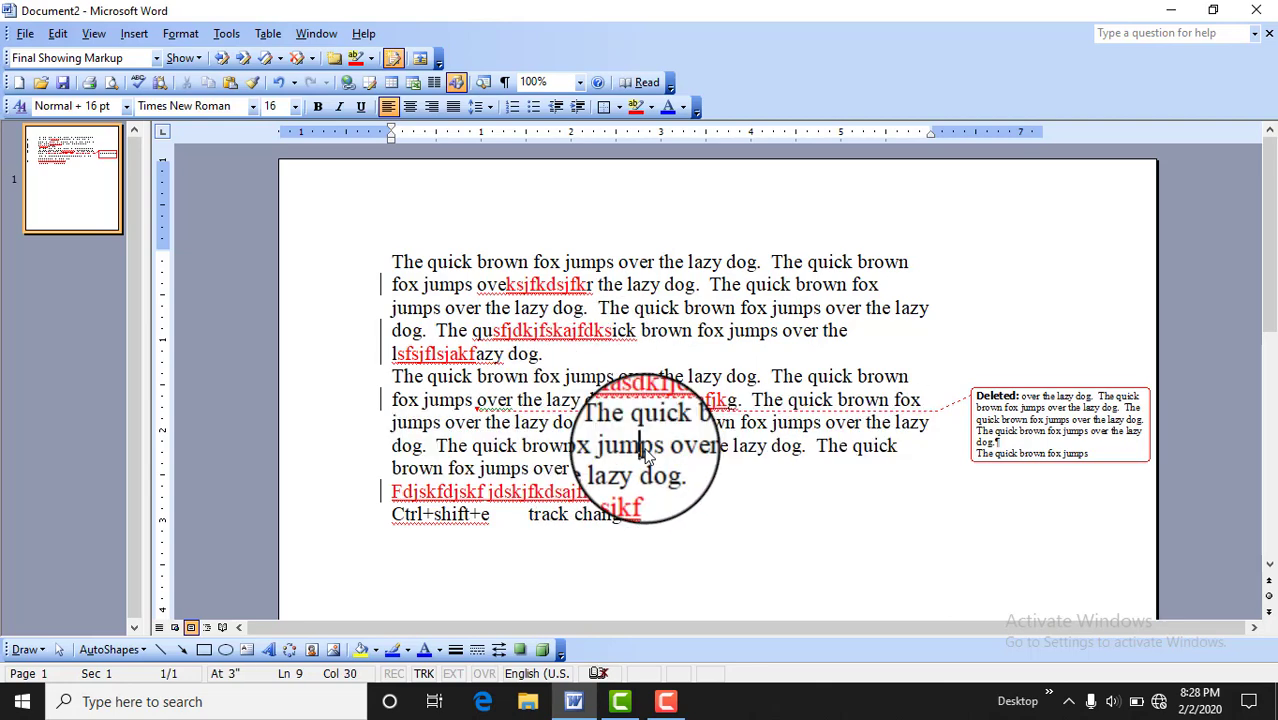
{"action": "left_click", "coordinate": [654, 511]}
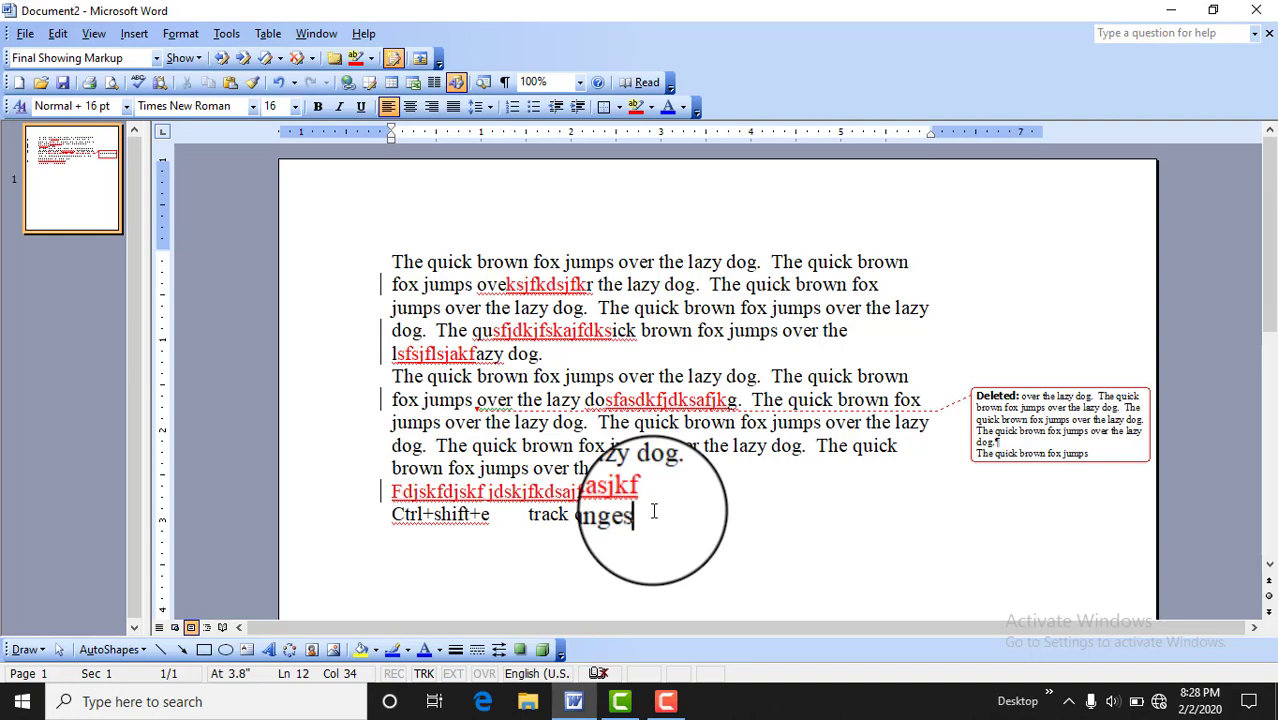
Step: Add an empty line, then float, hide, re-show and hide the Reviewing toolbar
{"action": "key", "text": "Return"}
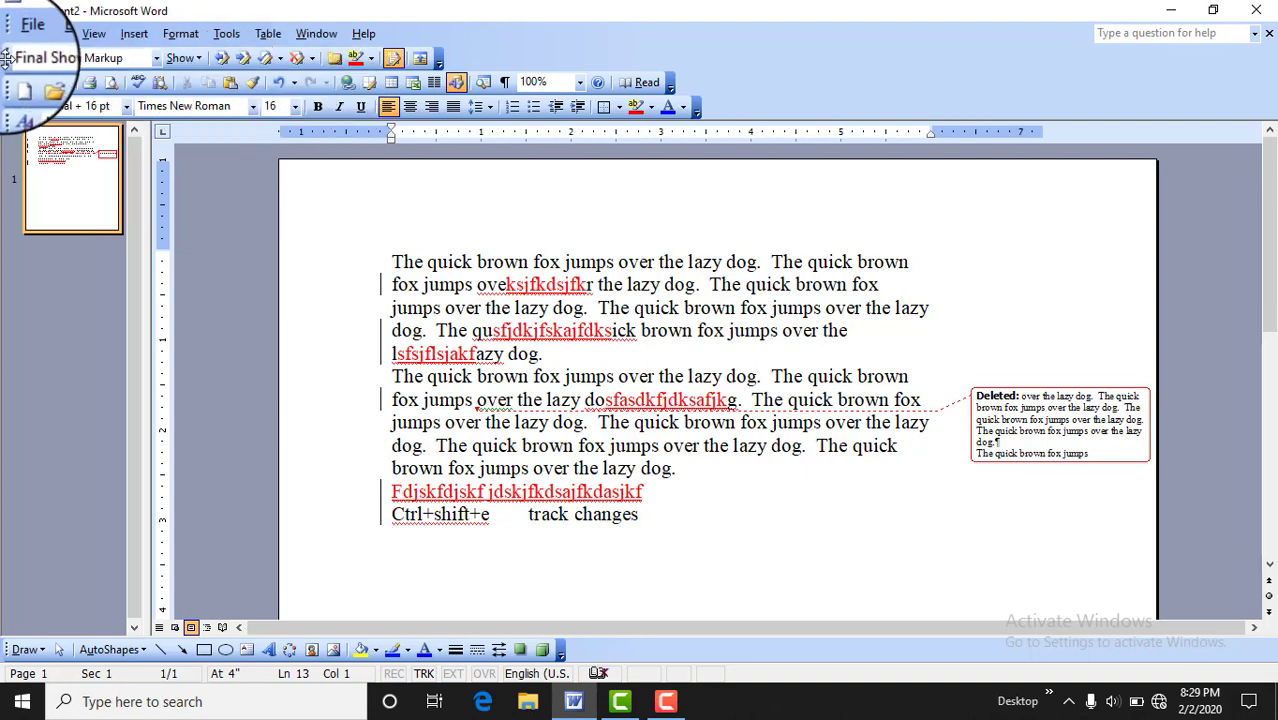
{"action": "mouse_move", "coordinate": [8, 56]}
{"action": "left_mouse_down"}
{"action": "mouse_move", "coordinate": [398, 260]}
{"action": "mouse_move", "coordinate": [512, 525]}
{"action": "left_mouse_up"}
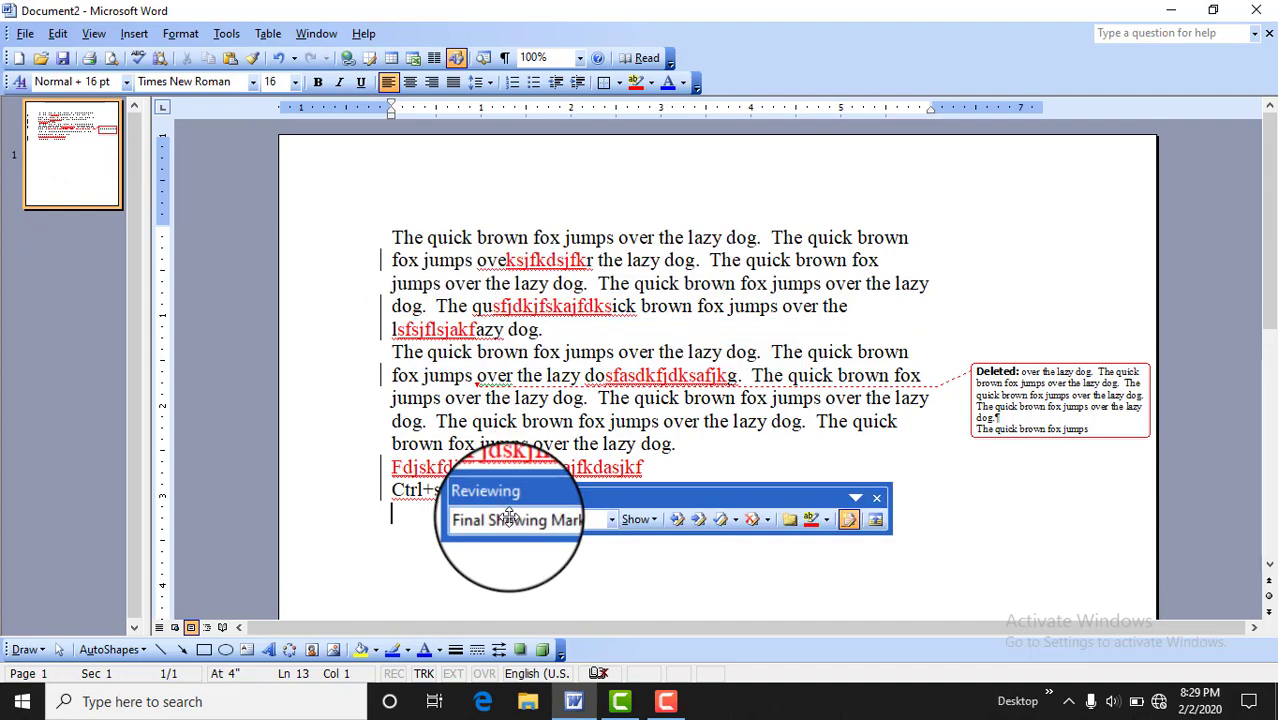
{"action": "left_click", "coordinate": [881, 517]}
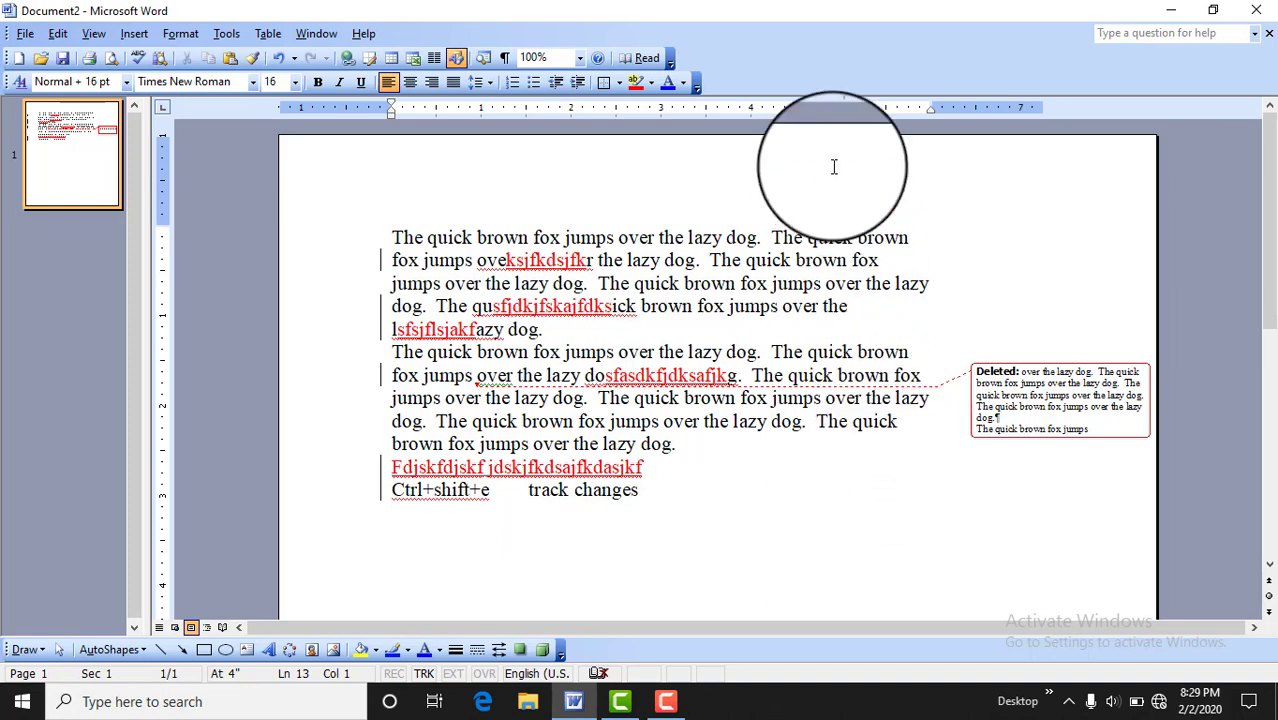
{"action": "right_click", "coordinate": [873, 76]}
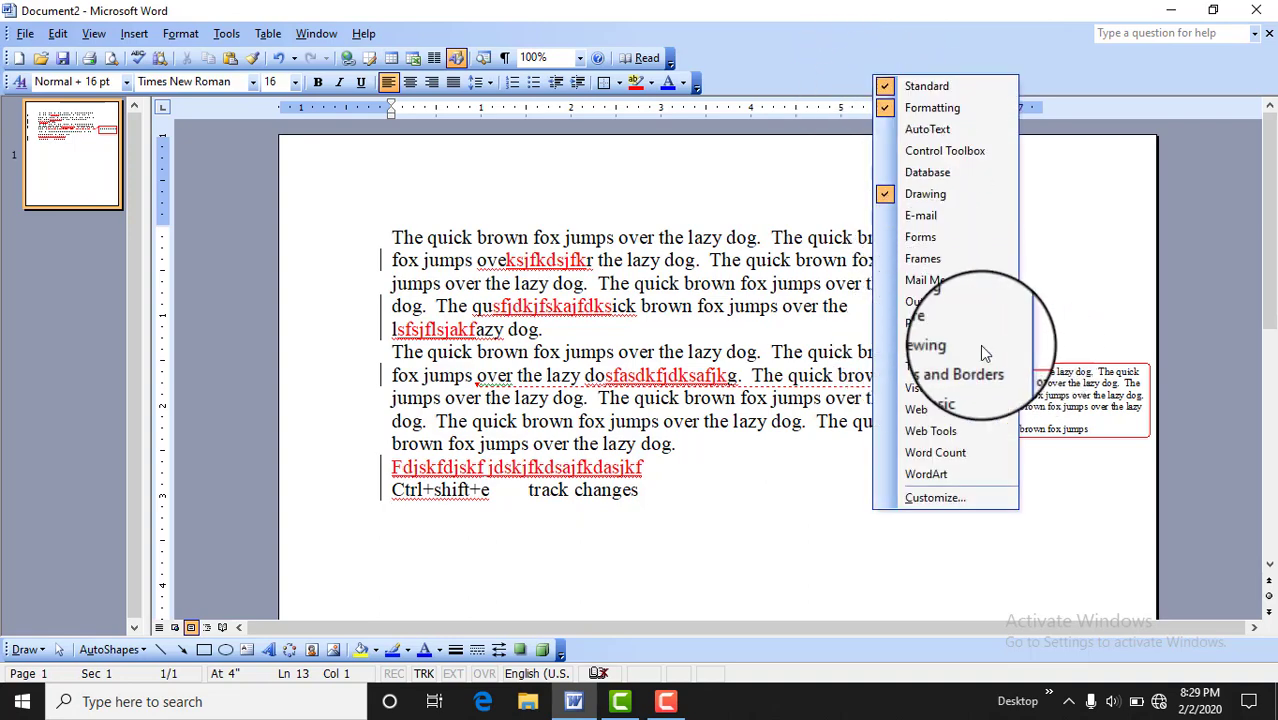
{"action": "left_click", "coordinate": [955, 348]}
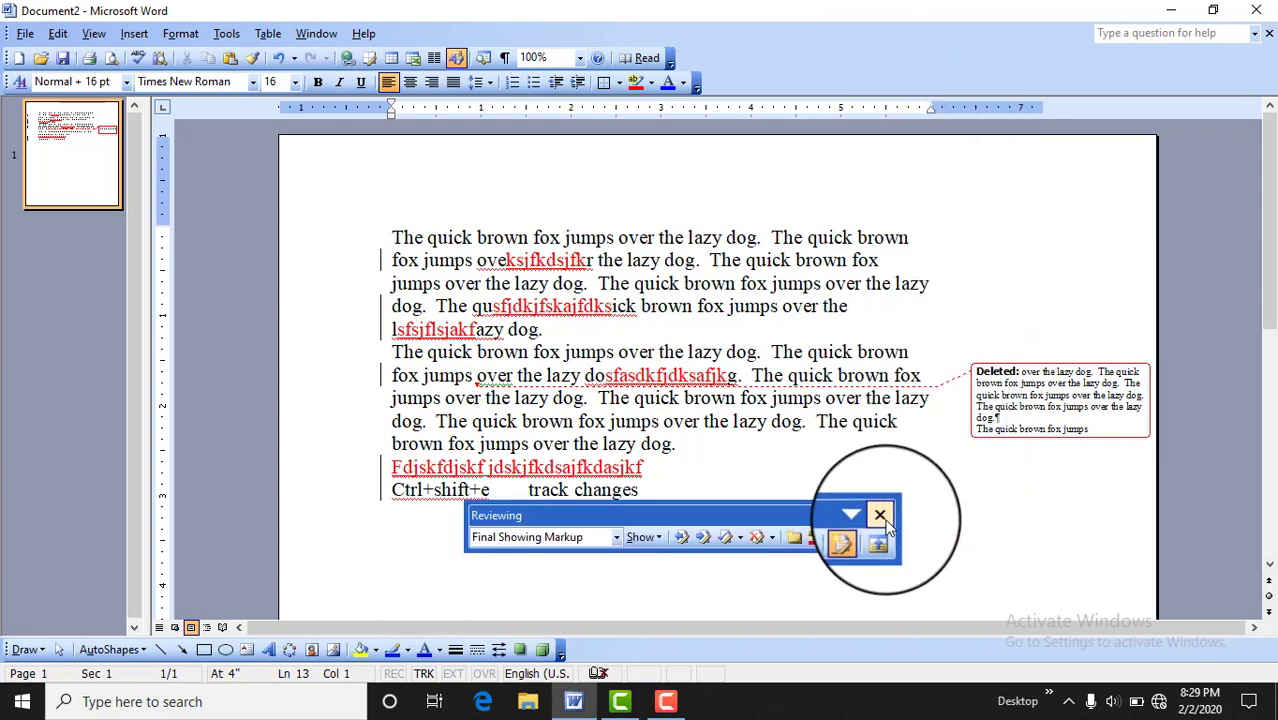
{"action": "left_click", "coordinate": [881, 517]}
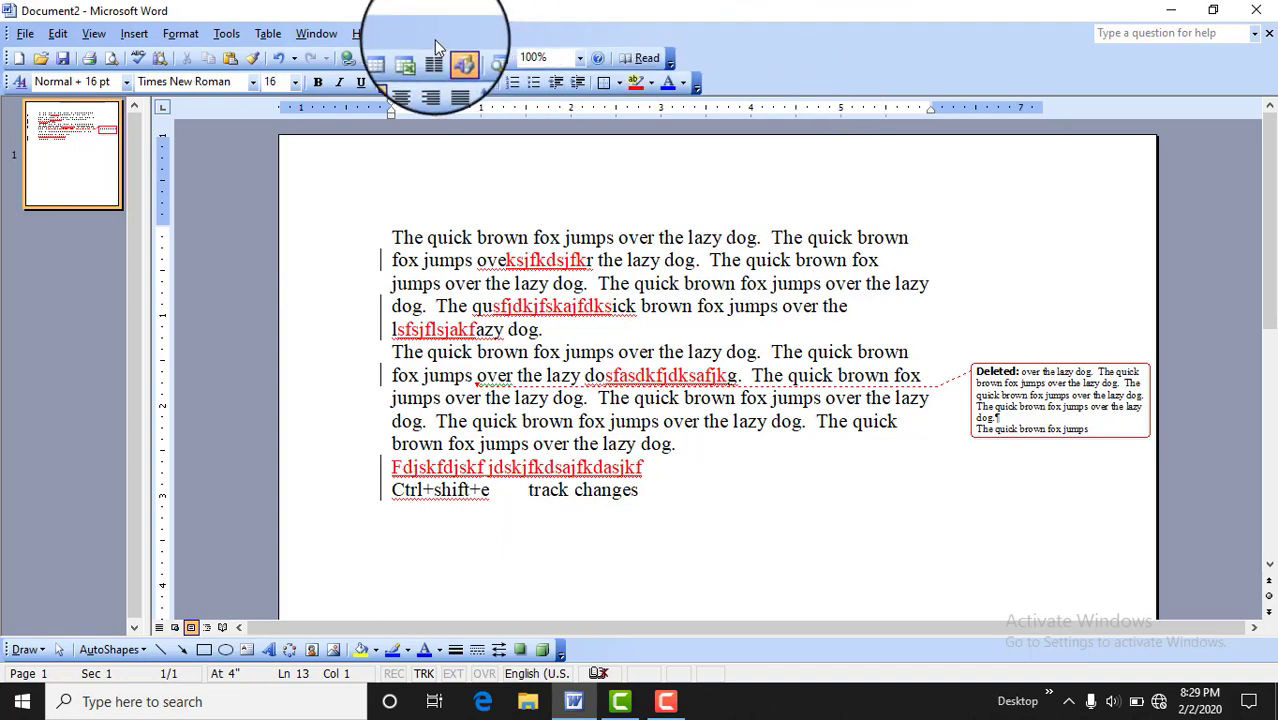
Step: Display the Reviewing toolbar through View > Toolbars > Reviewing
{"action": "left_click", "coordinate": [88, 36]}
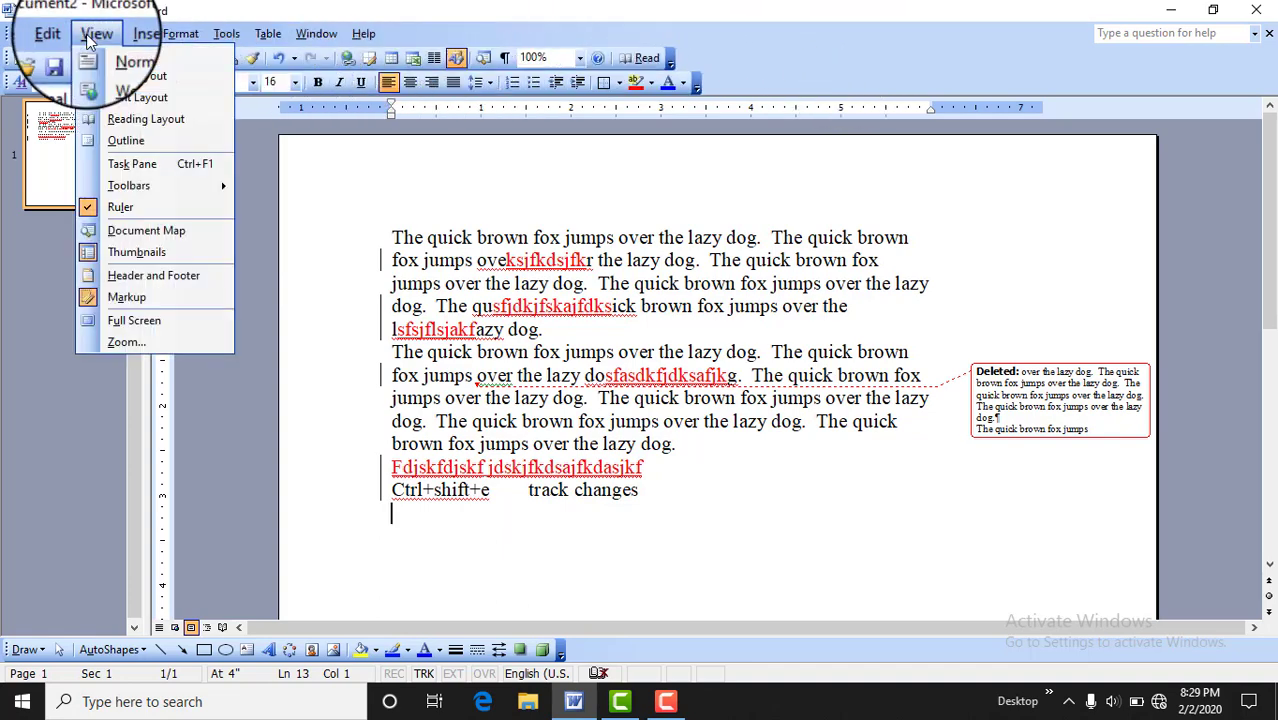
{"action": "mouse_move", "coordinate": [163, 190]}
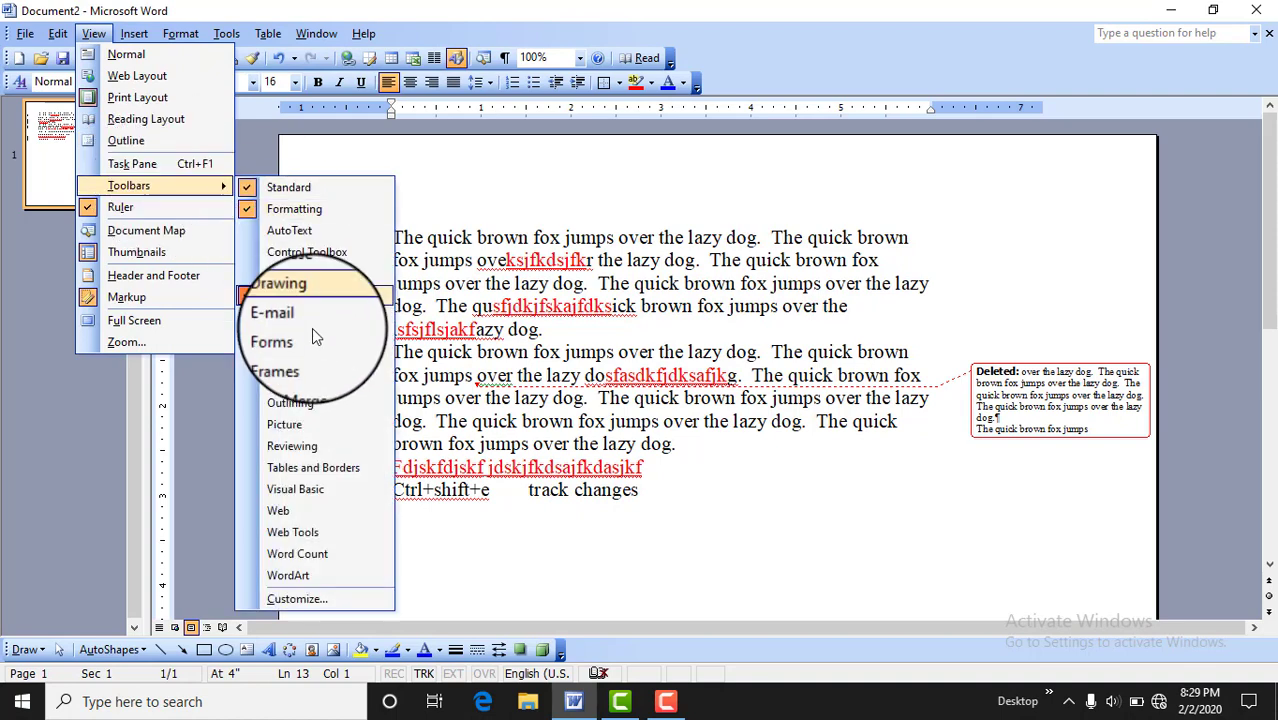
{"action": "left_click", "coordinate": [300, 446]}
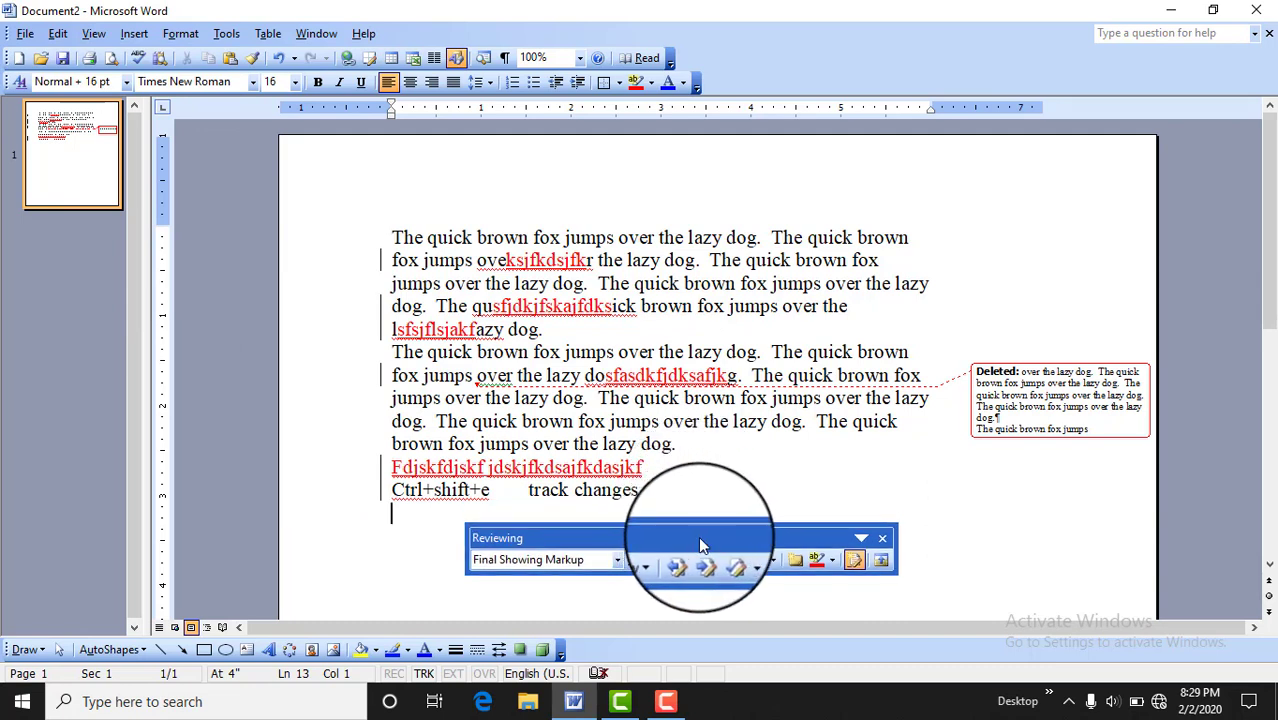
Step: Reject all tracked changes in the document, restoring the clean quick brown fox paragraphs
{"action": "left_click_drag", "start_coordinate": [725, 529], "coordinate": [706, 539]}
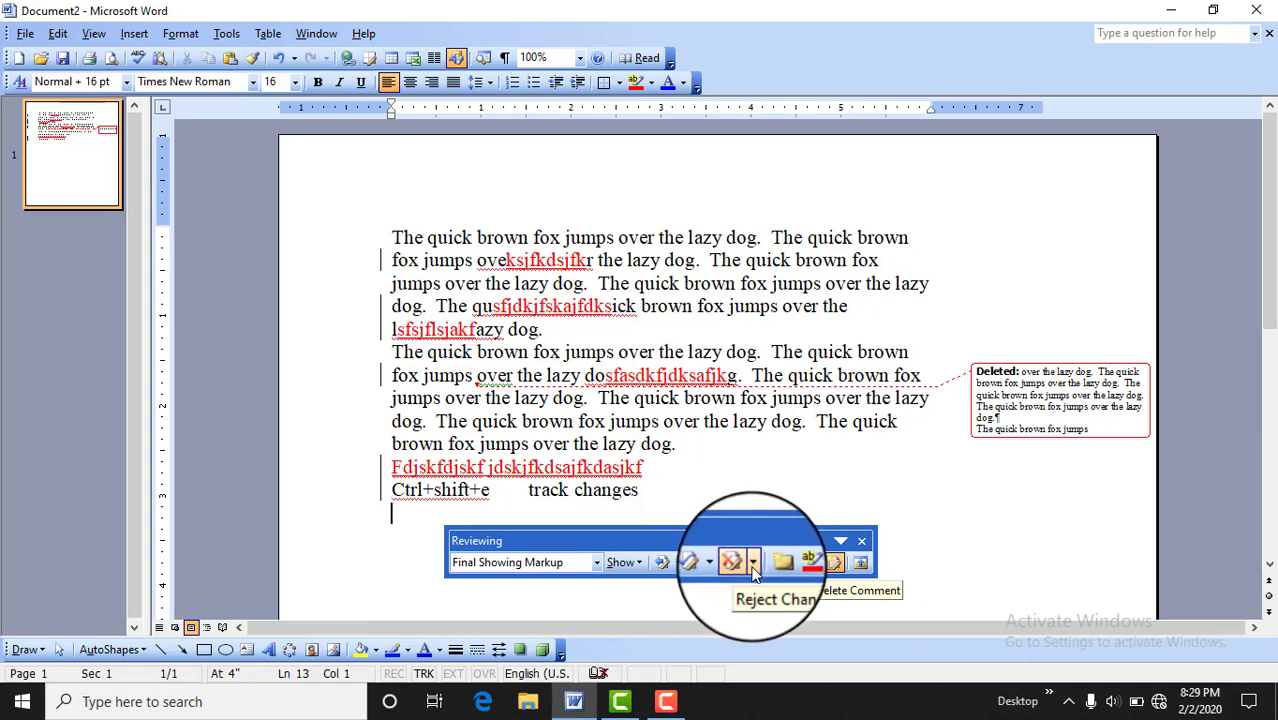
{"action": "left_click", "coordinate": [754, 566]}
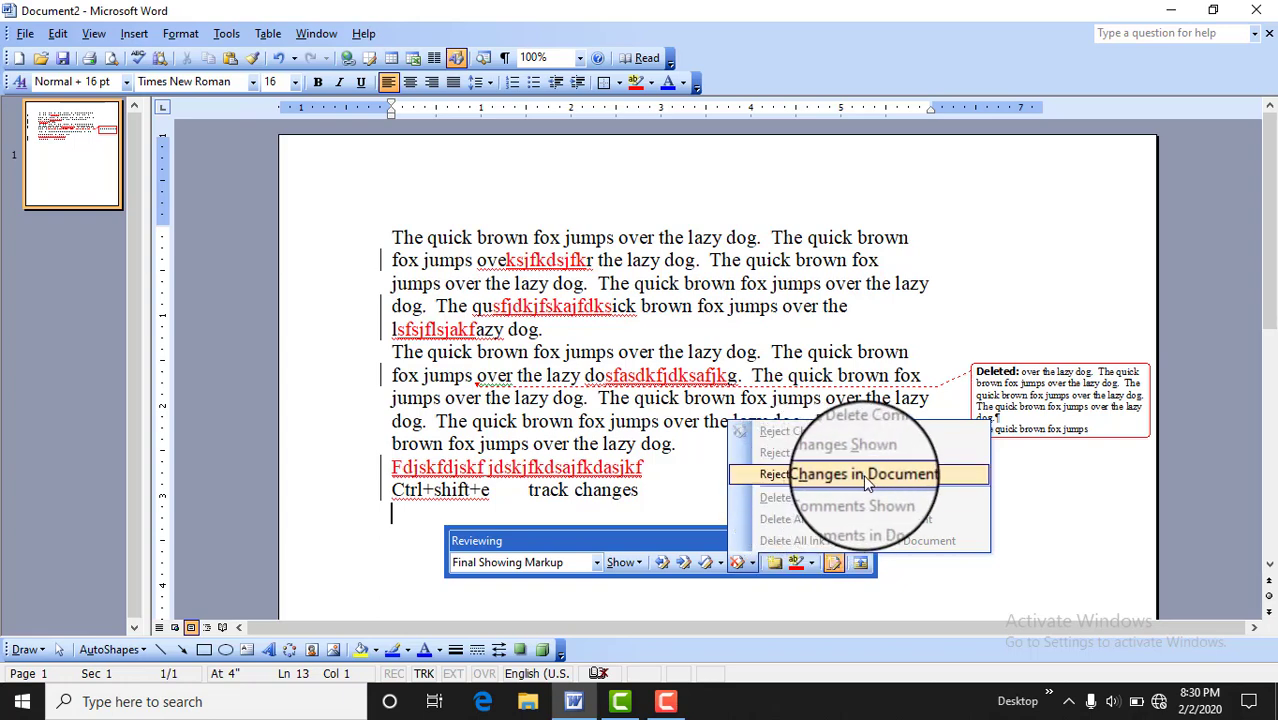
{"action": "left_click", "coordinate": [803, 478]}
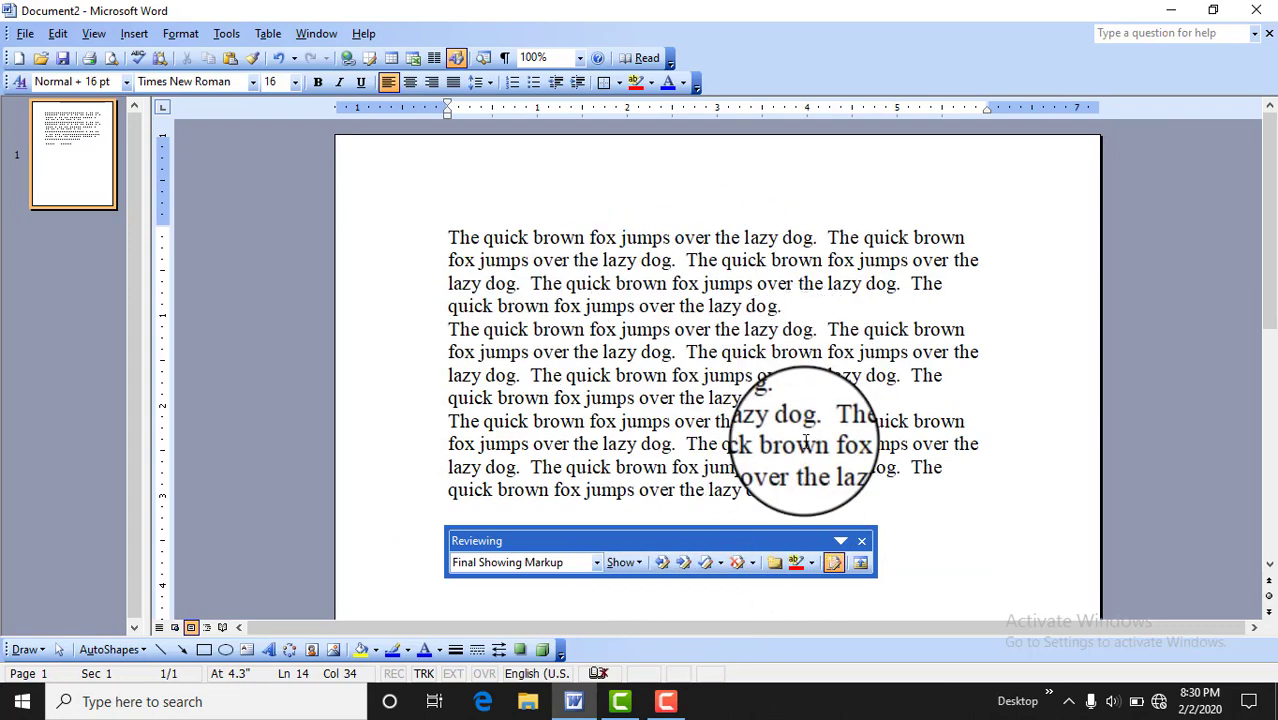
Step: Type test text 'dsf daskfjkdsajfkd', reject all changes, then switch Track Changes off
{"action": "left_click_drag", "start_coordinate": [738, 545], "coordinate": [737, 594]}
{"action": "type", "text": "kajsfkdsjfkdsjfk"}
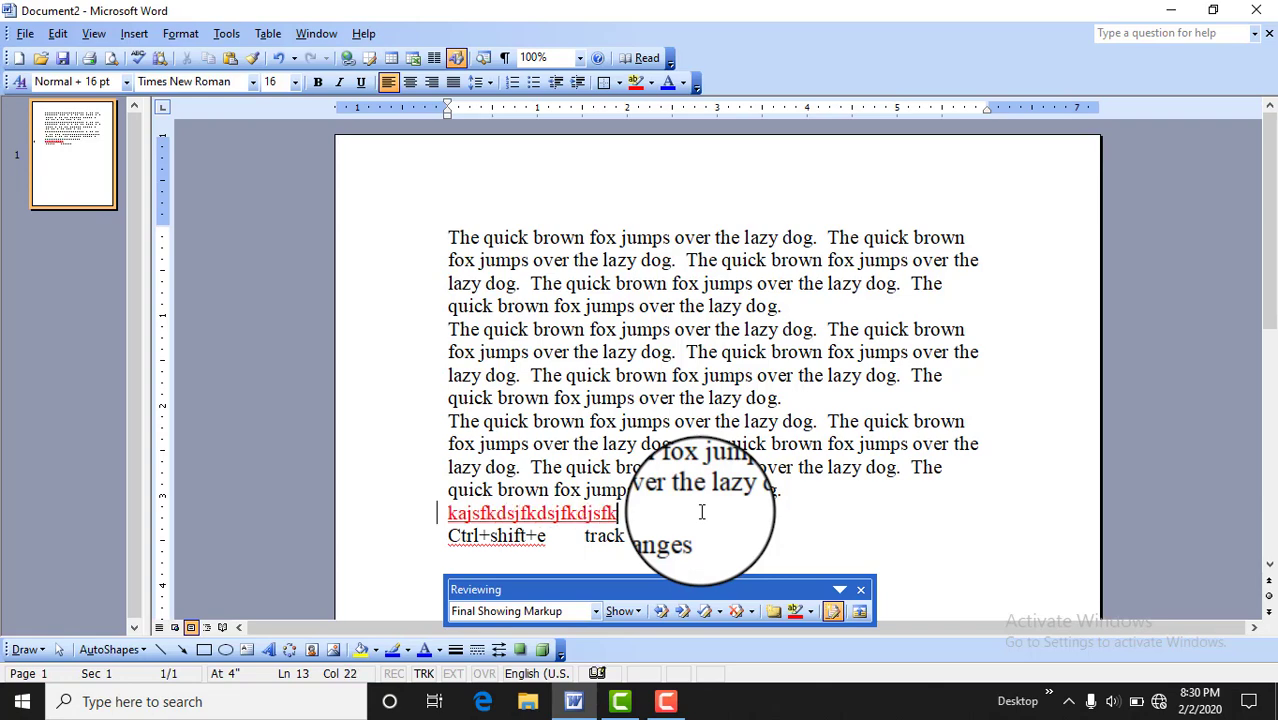
{"action": "type", "text": "dsf daskfjkdsajfkd"}
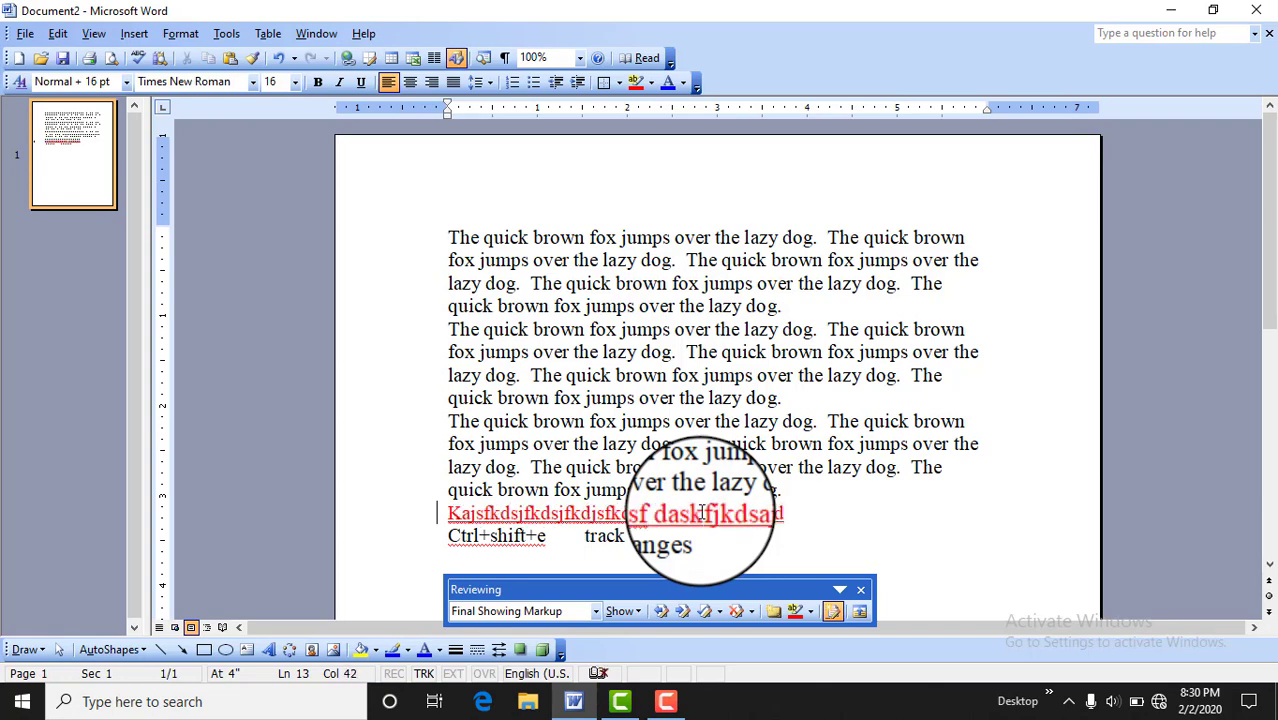
{"action": "left_click", "coordinate": [752, 612]}
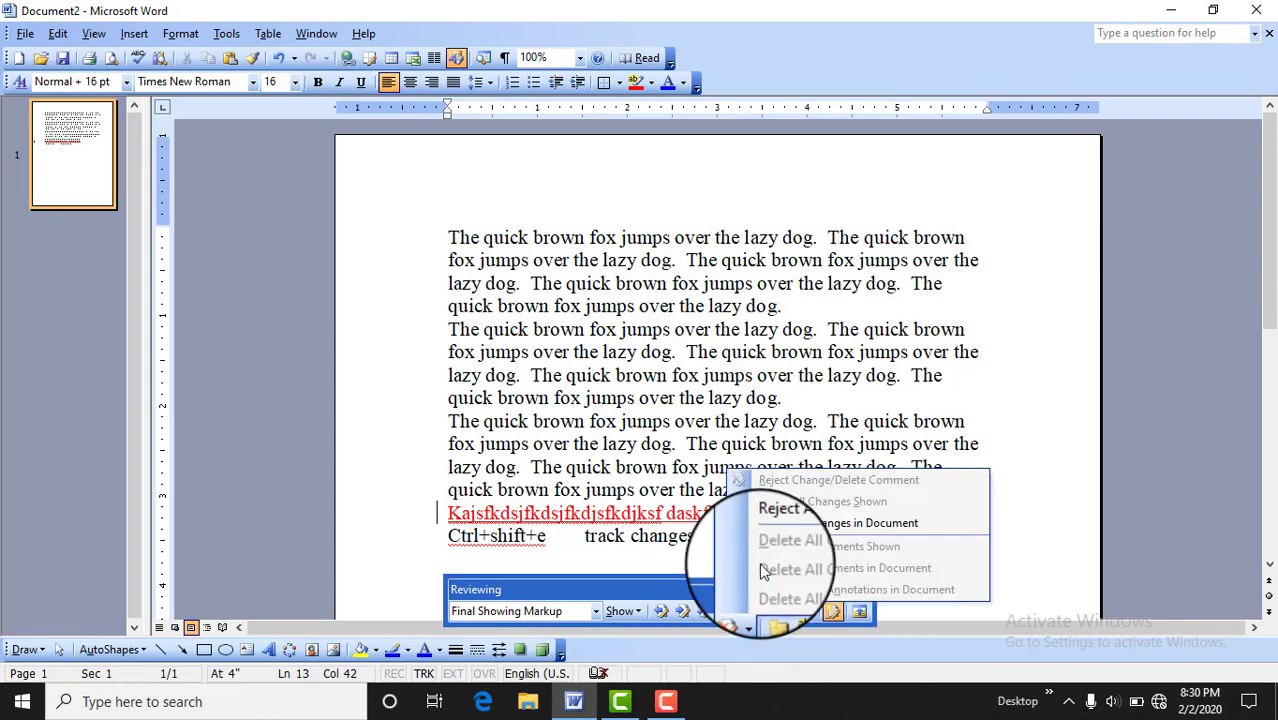
{"action": "left_click", "coordinate": [755, 524]}
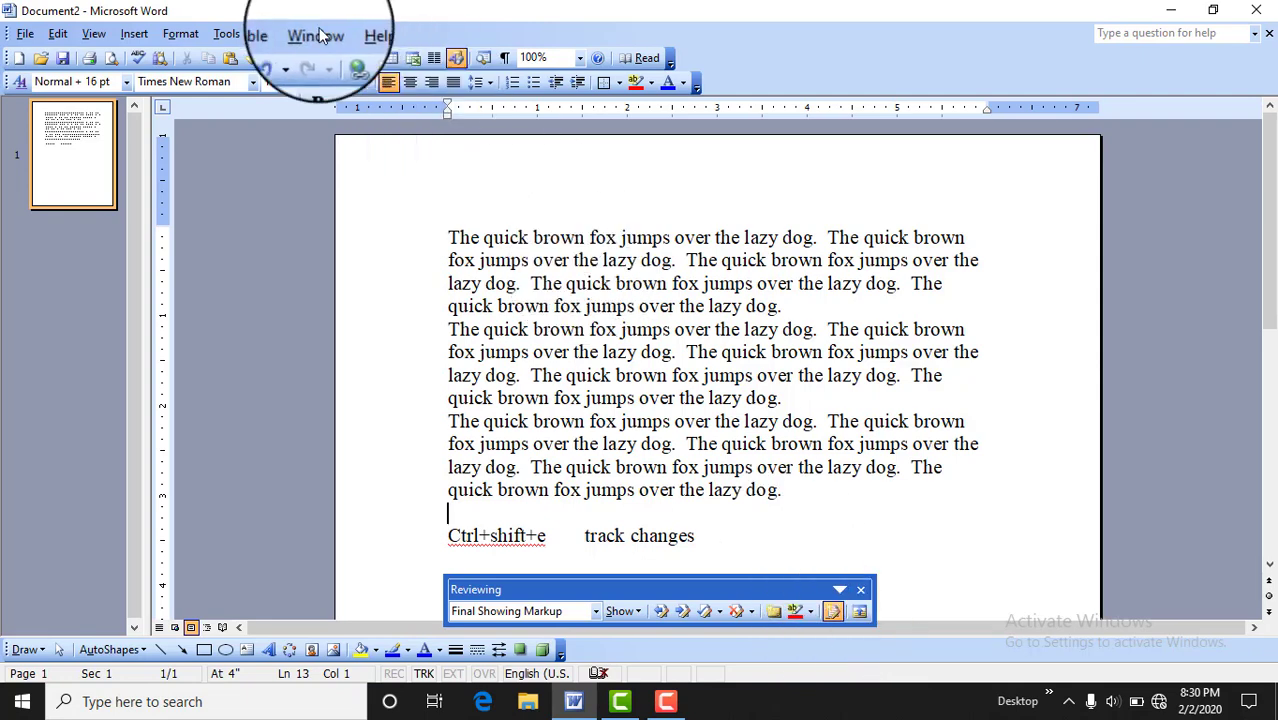
{"action": "left_click", "coordinate": [226, 33]}
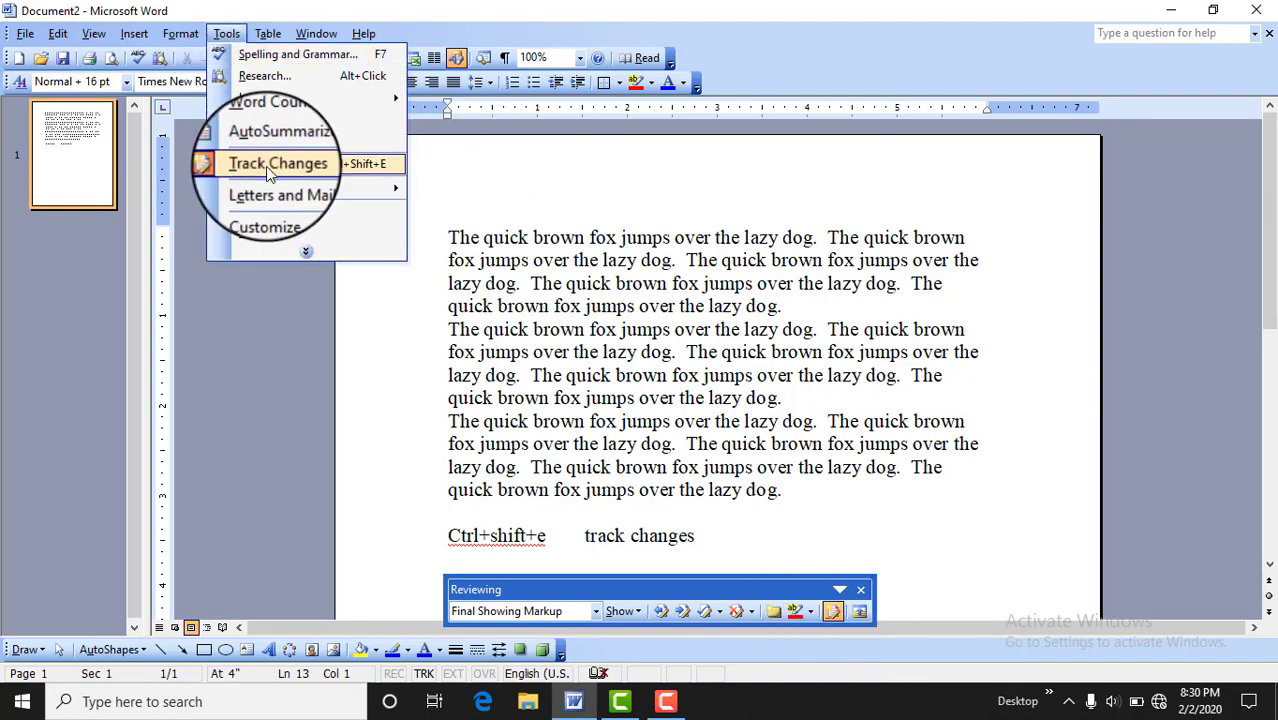
{"action": "left_click", "coordinate": [305, 168]}
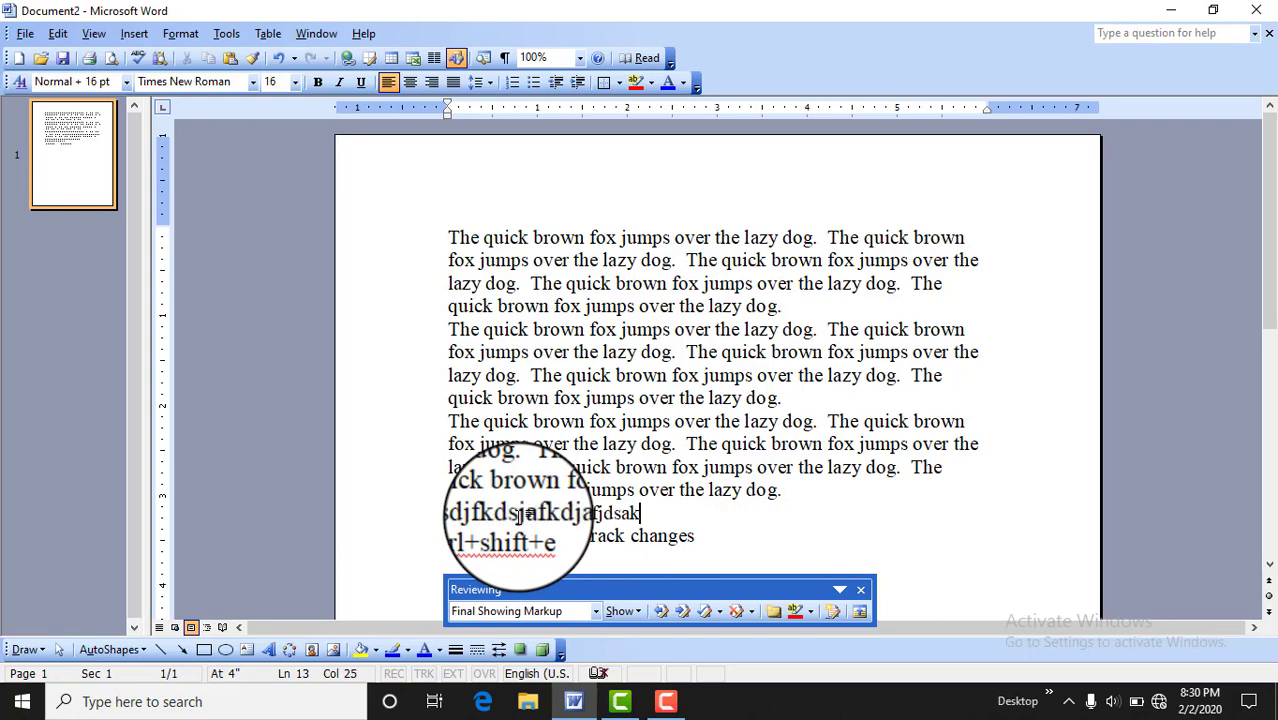
Step: Compare and merge the current document with Doc1
{"action": "left_click", "coordinate": [226, 33]}
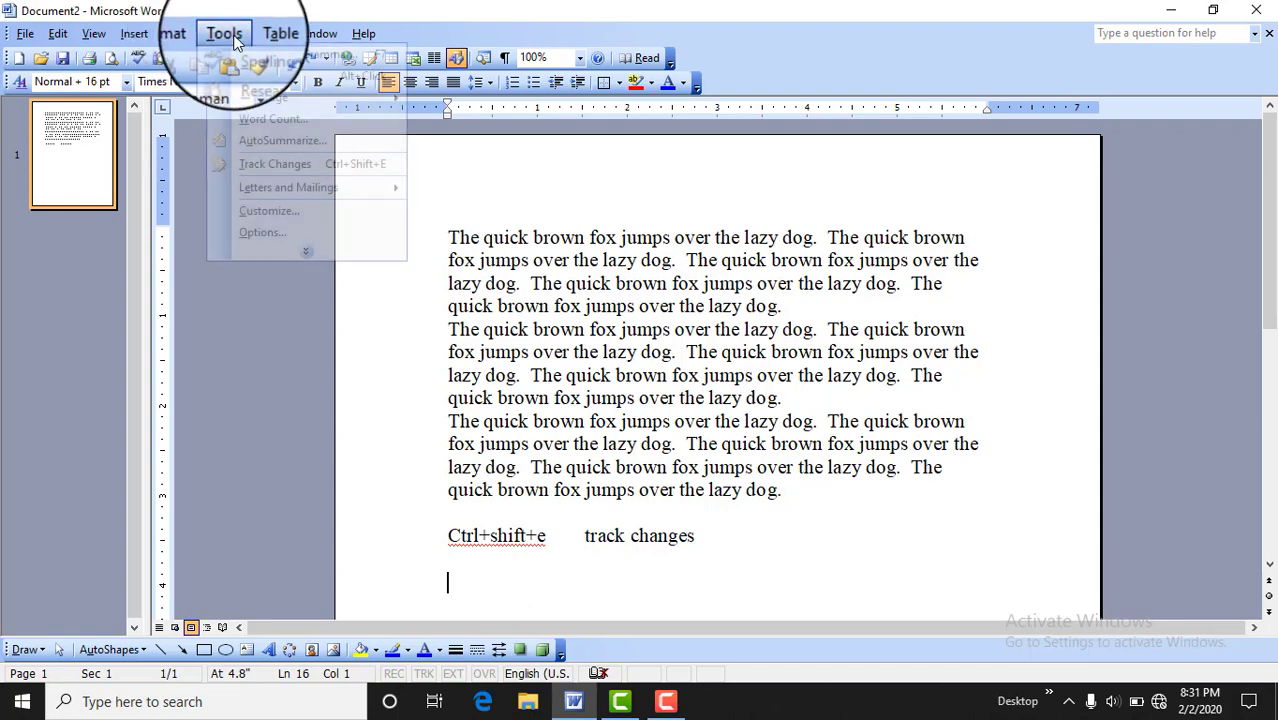
{"action": "left_click", "coordinate": [309, 251]}
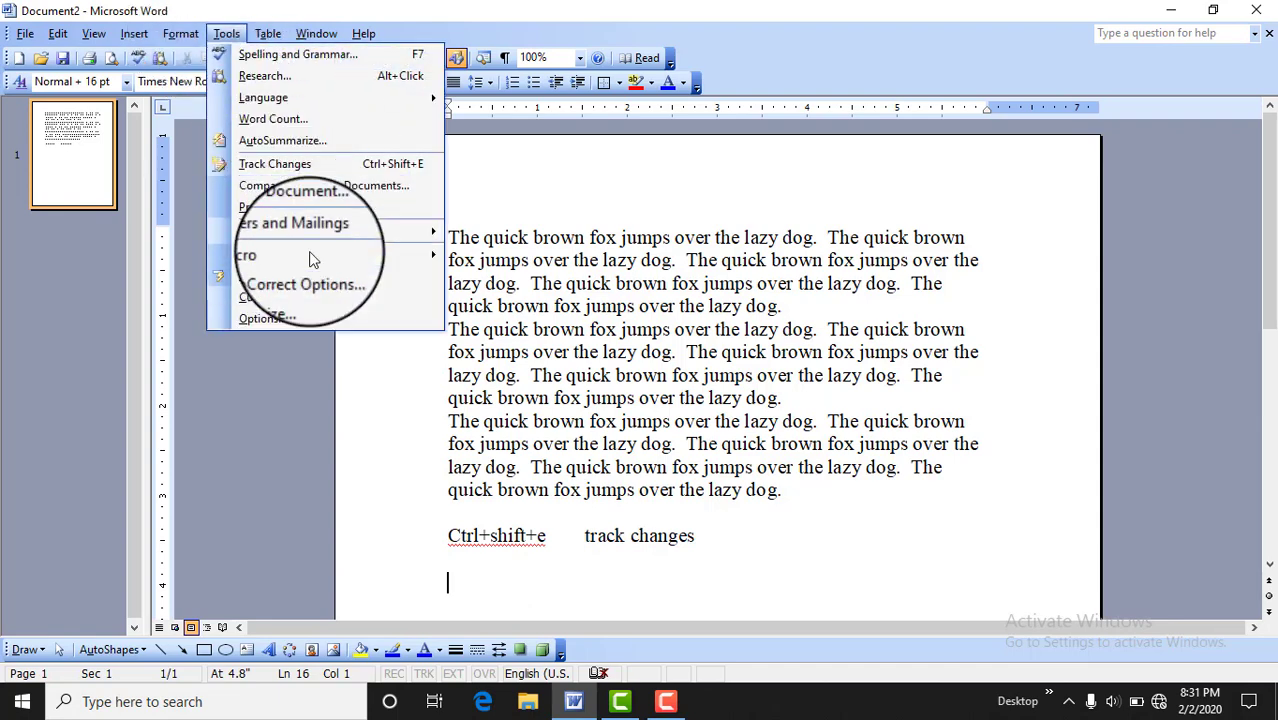
{"action": "left_click", "coordinate": [276, 188]}
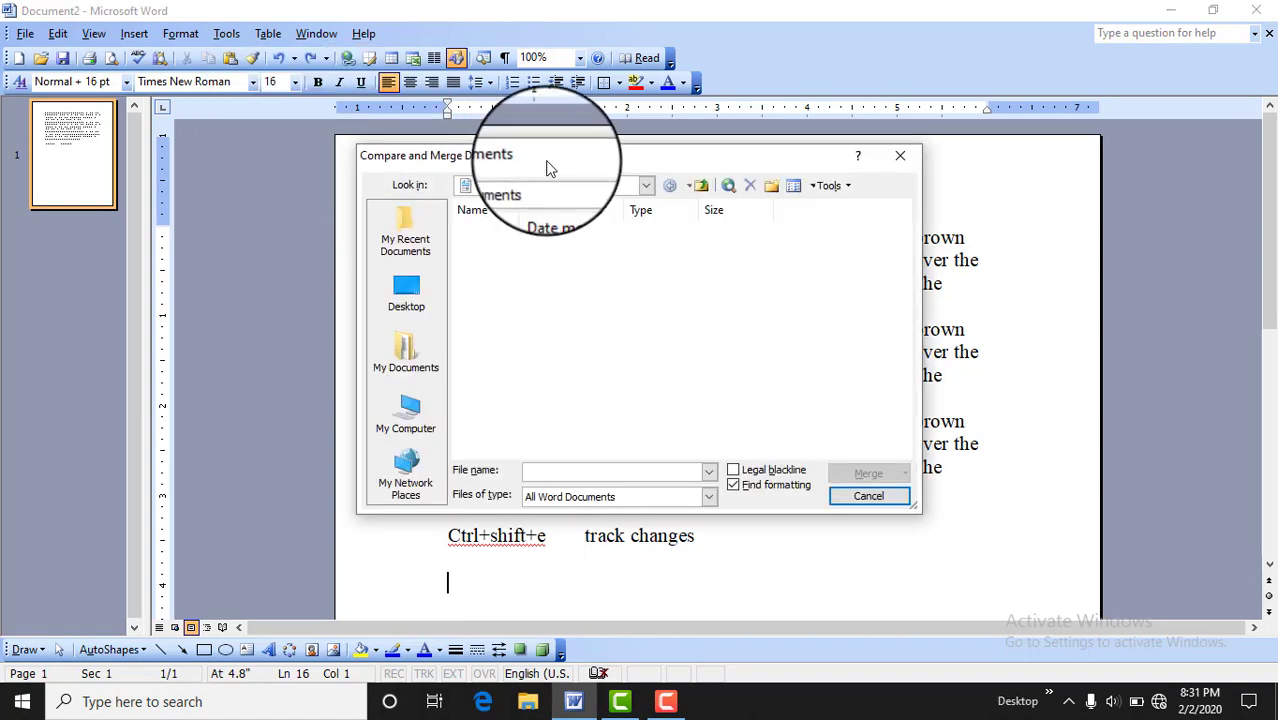
{"action": "mouse_move", "coordinate": [532, 162]}
{"action": "left_mouse_down"}
{"action": "mouse_move", "coordinate": [680, 186]}
{"action": "mouse_move", "coordinate": [538, 190]}
{"action": "left_mouse_up"}
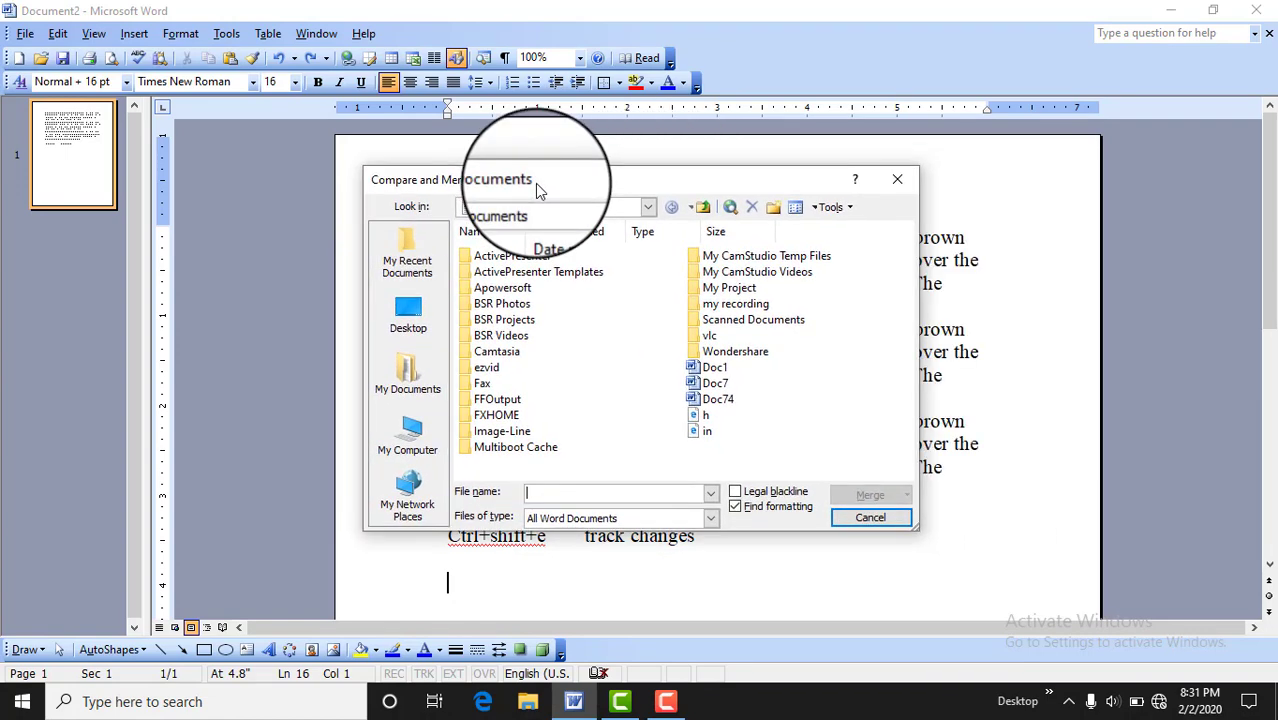
{"action": "left_click", "coordinate": [715, 370]}
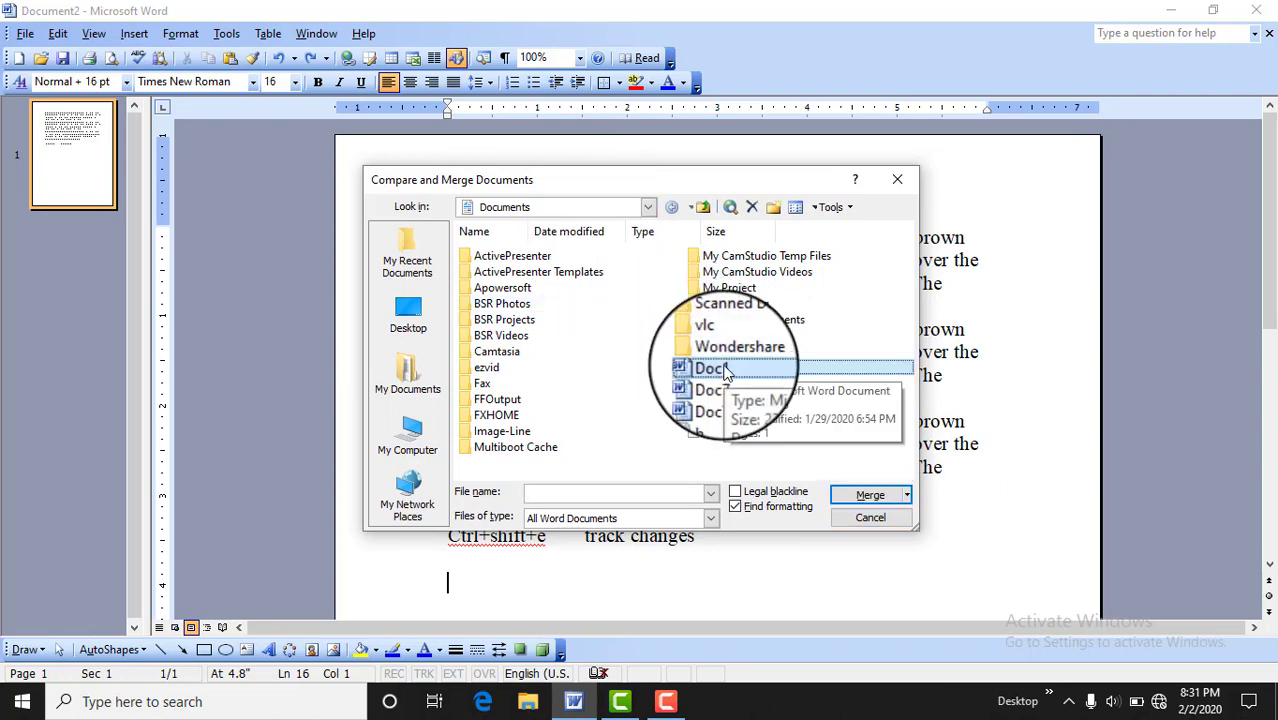
{"action": "left_click", "coordinate": [870, 497]}
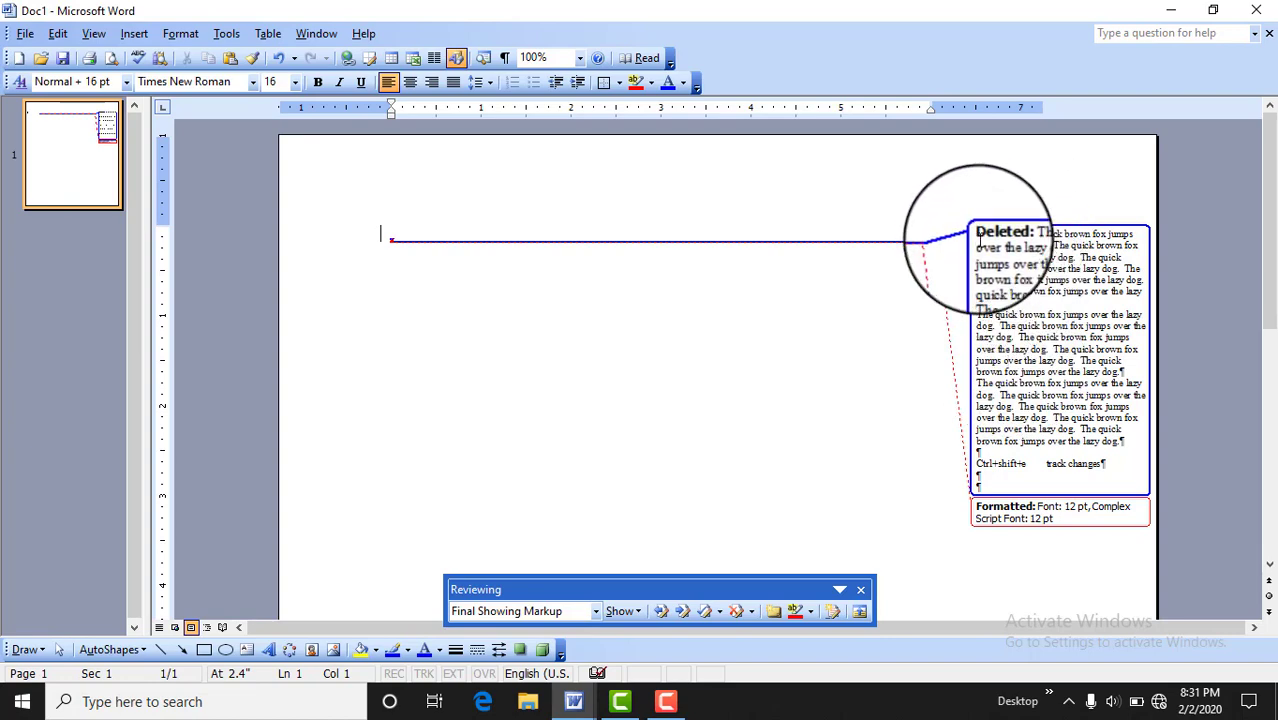
Step: Review the deleted-text balloon, then close Doc1 without saving
{"action": "left_click_drag", "start_coordinate": [975, 232], "coordinate": [1083, 442]}
{"action": "left_click", "coordinate": [1084, 441]}
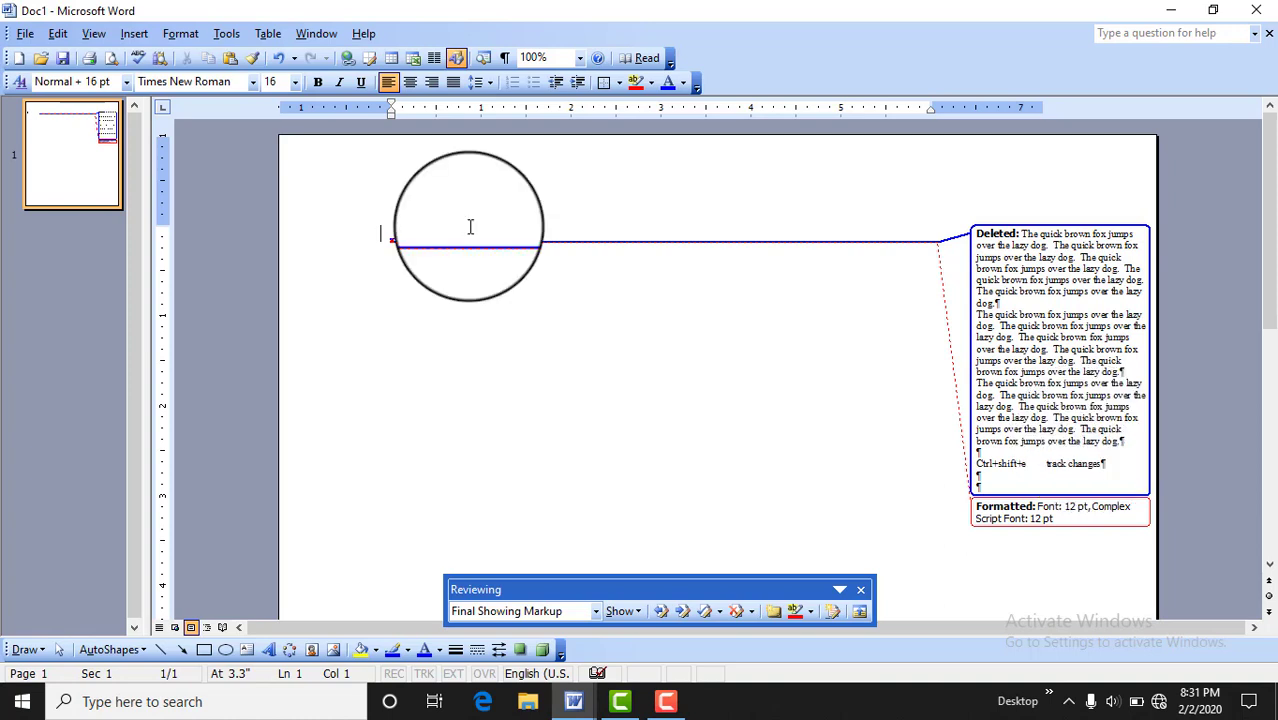
{"action": "left_click", "coordinate": [1257, 12]}
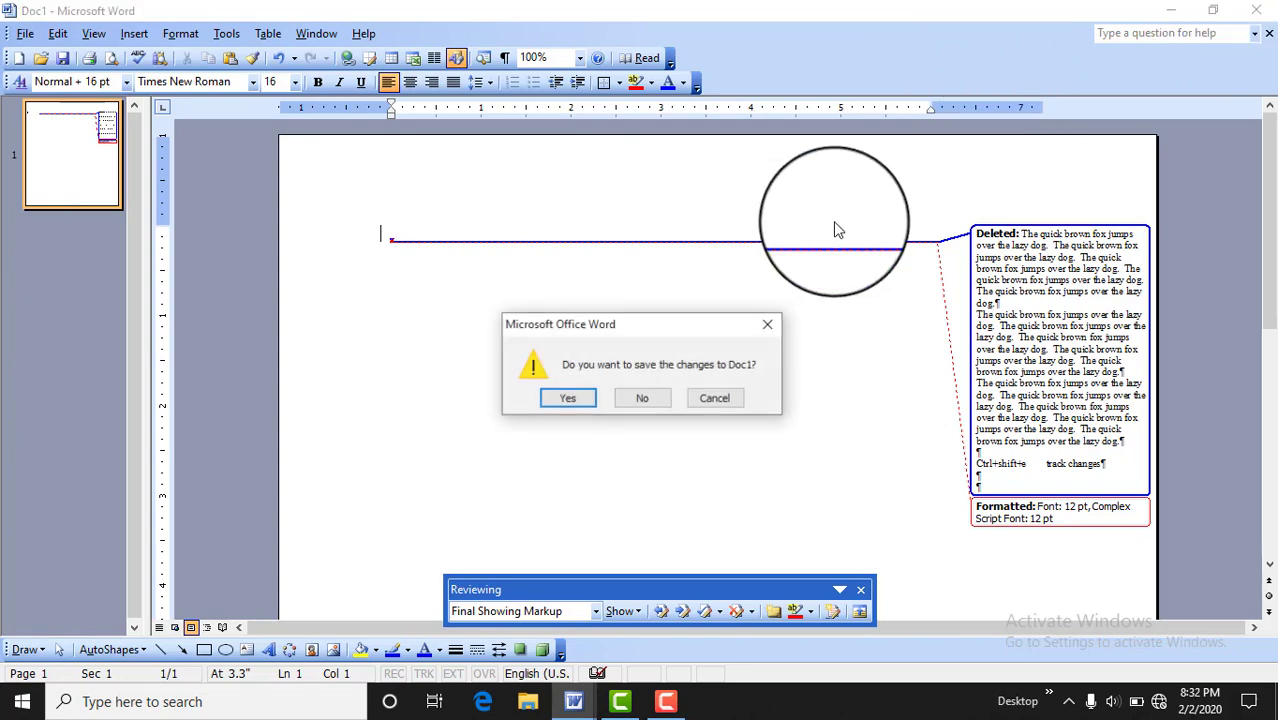
{"action": "left_click", "coordinate": [630, 399]}
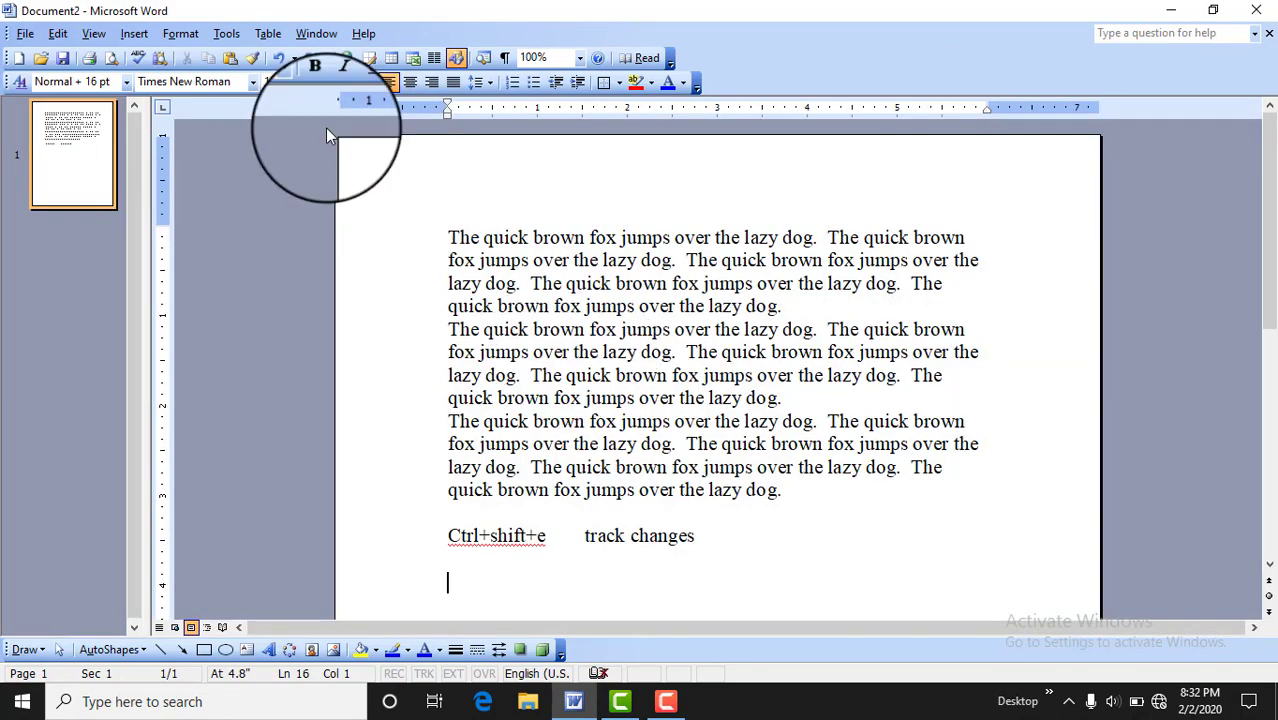
Step: Compare and merge with Resume from the Desktop's Html Codings folder
{"action": "left_click", "coordinate": [226, 35]}
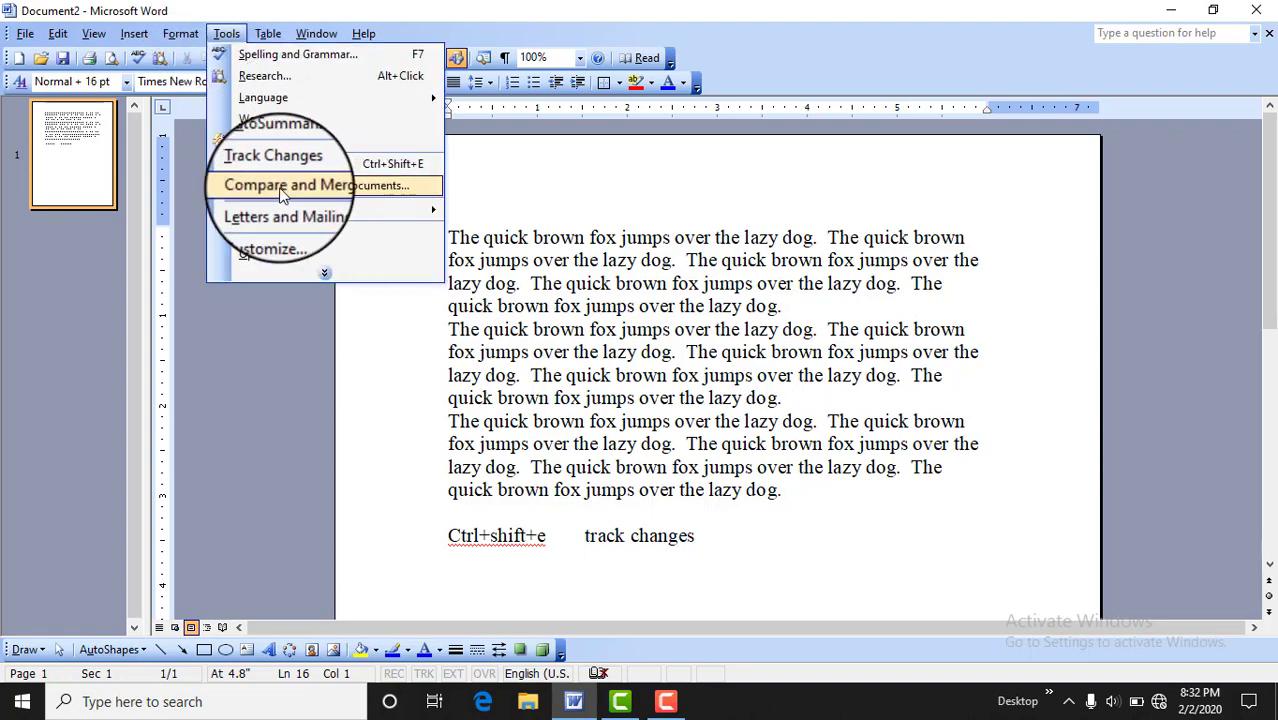
{"action": "left_click", "coordinate": [370, 188]}
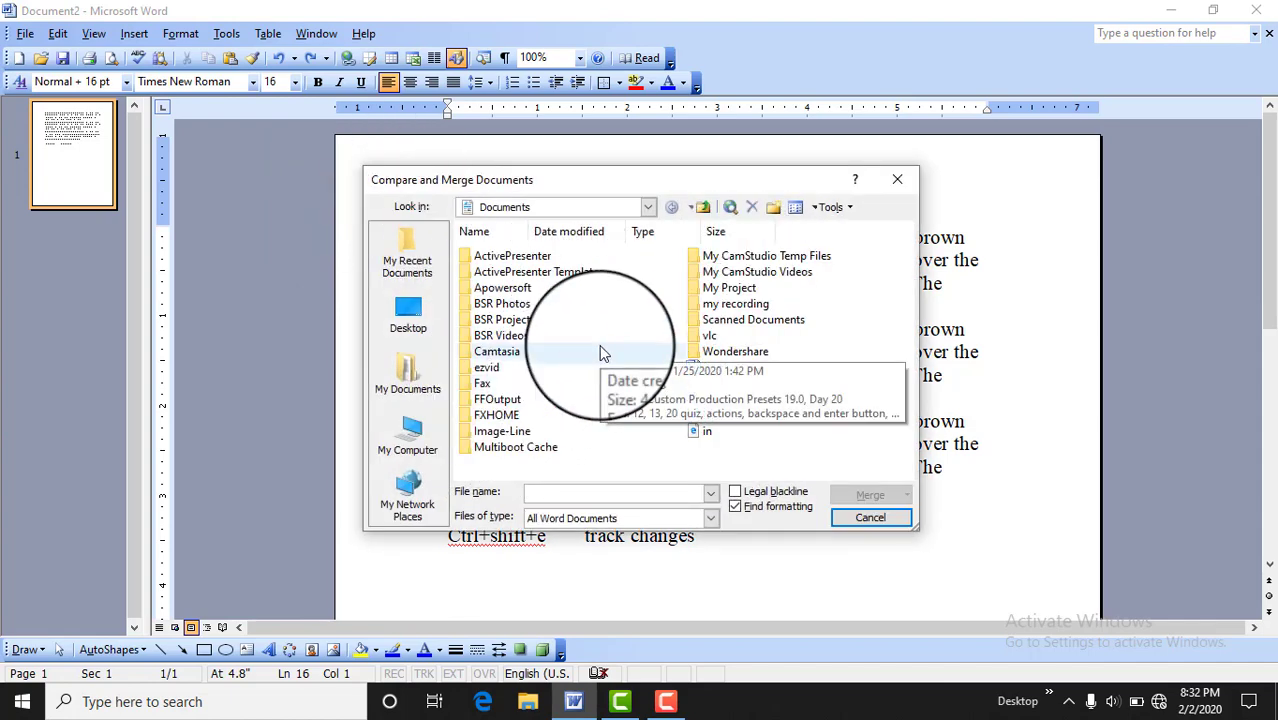
{"action": "left_click", "coordinate": [410, 318]}
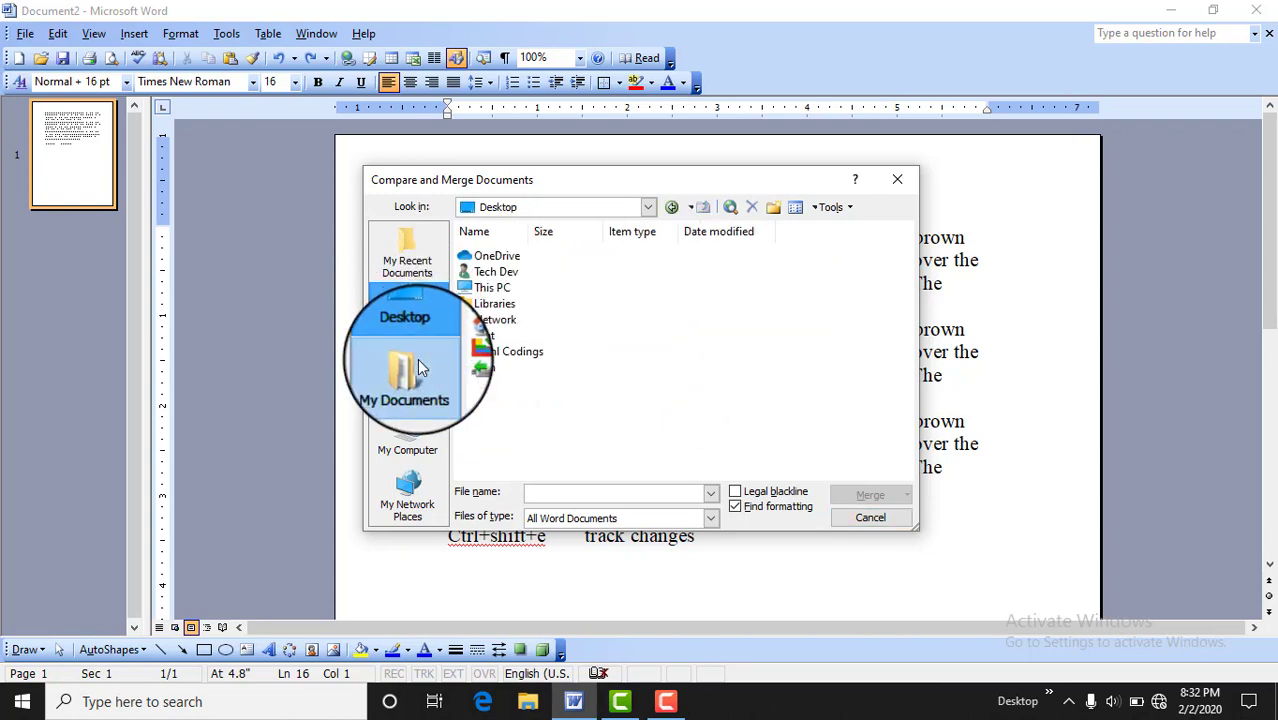
{"action": "left_click", "coordinate": [429, 398]}
{"action": "left_click", "coordinate": [431, 433]}
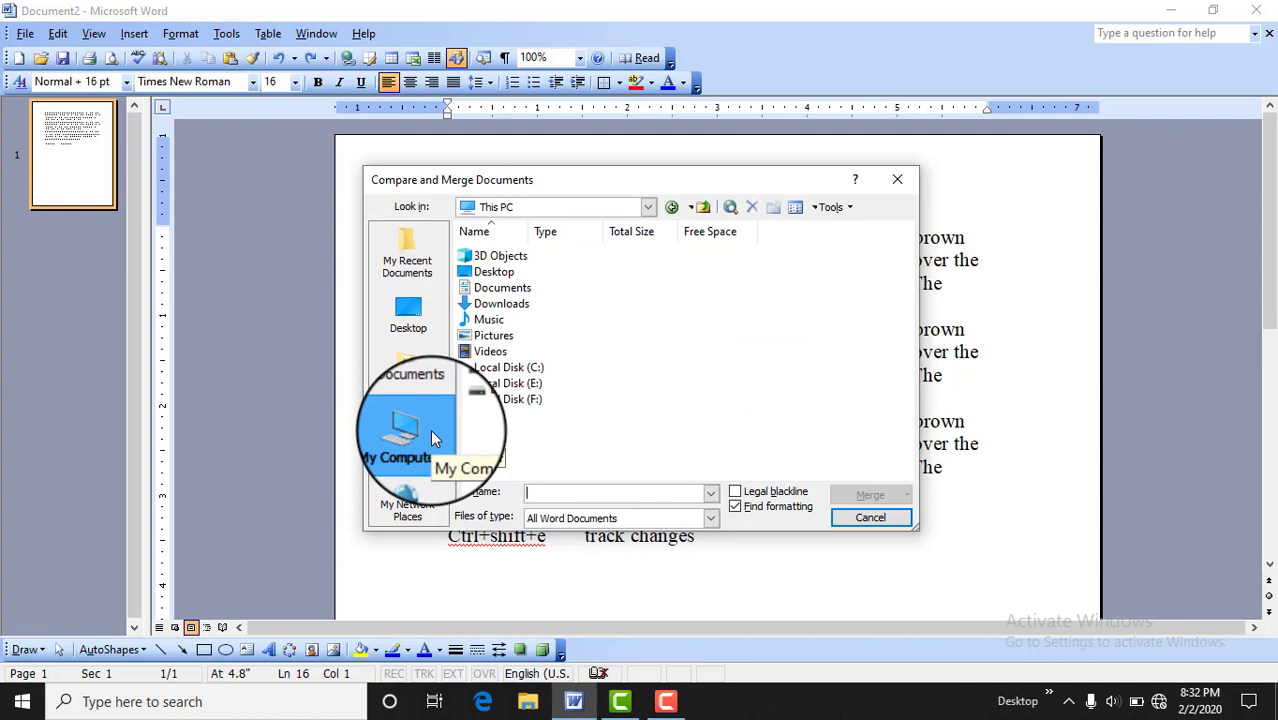
{"action": "left_click", "coordinate": [408, 324]}
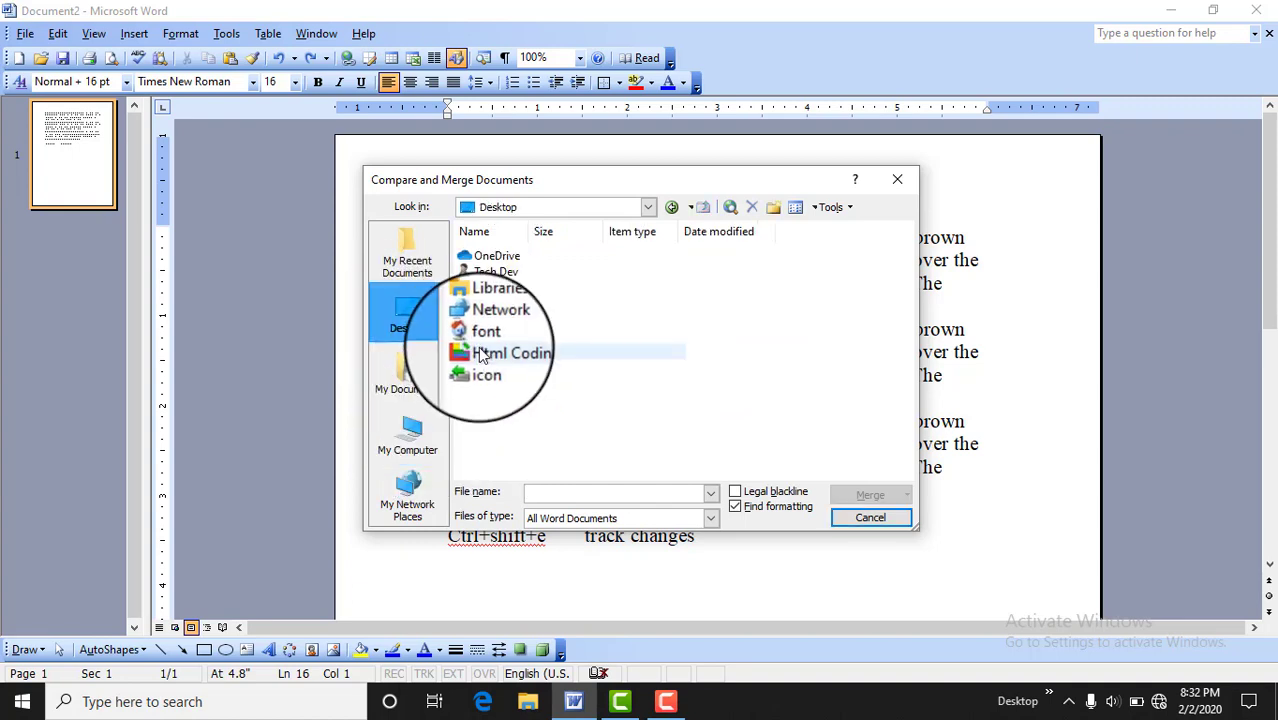
{"action": "left_click", "coordinate": [483, 354]}
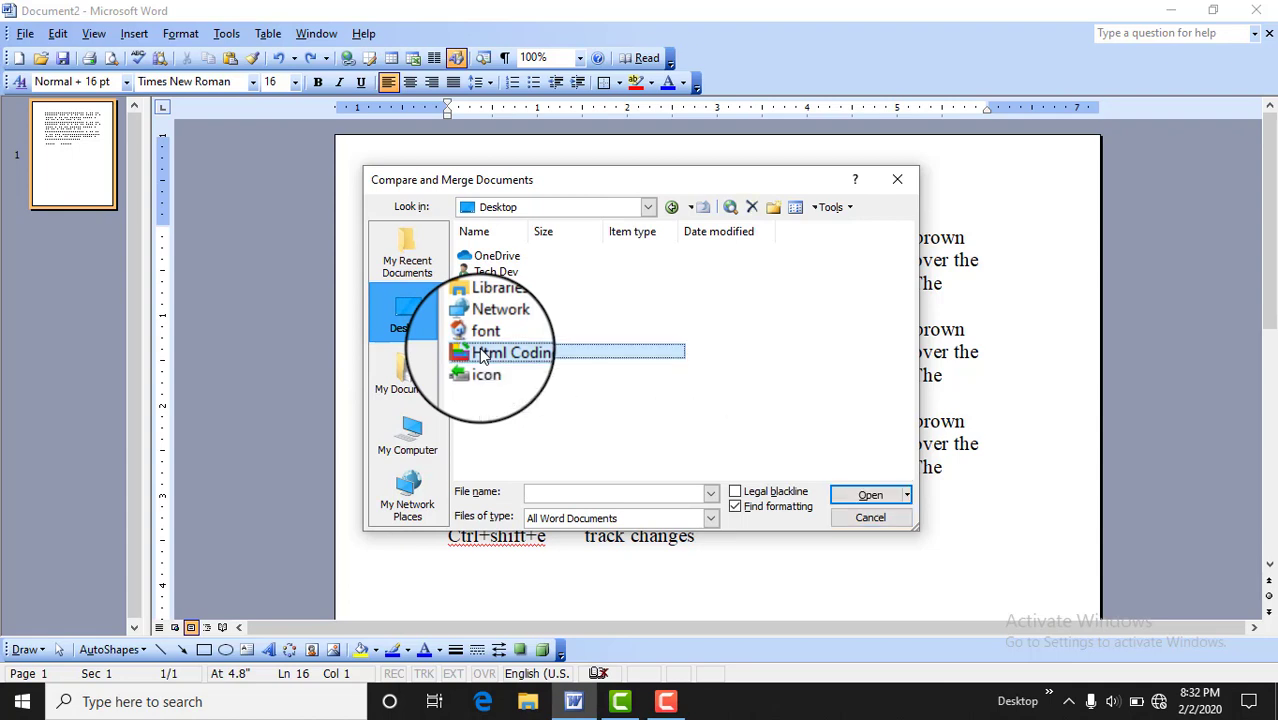
{"action": "double_click", "coordinate": [483, 354]}
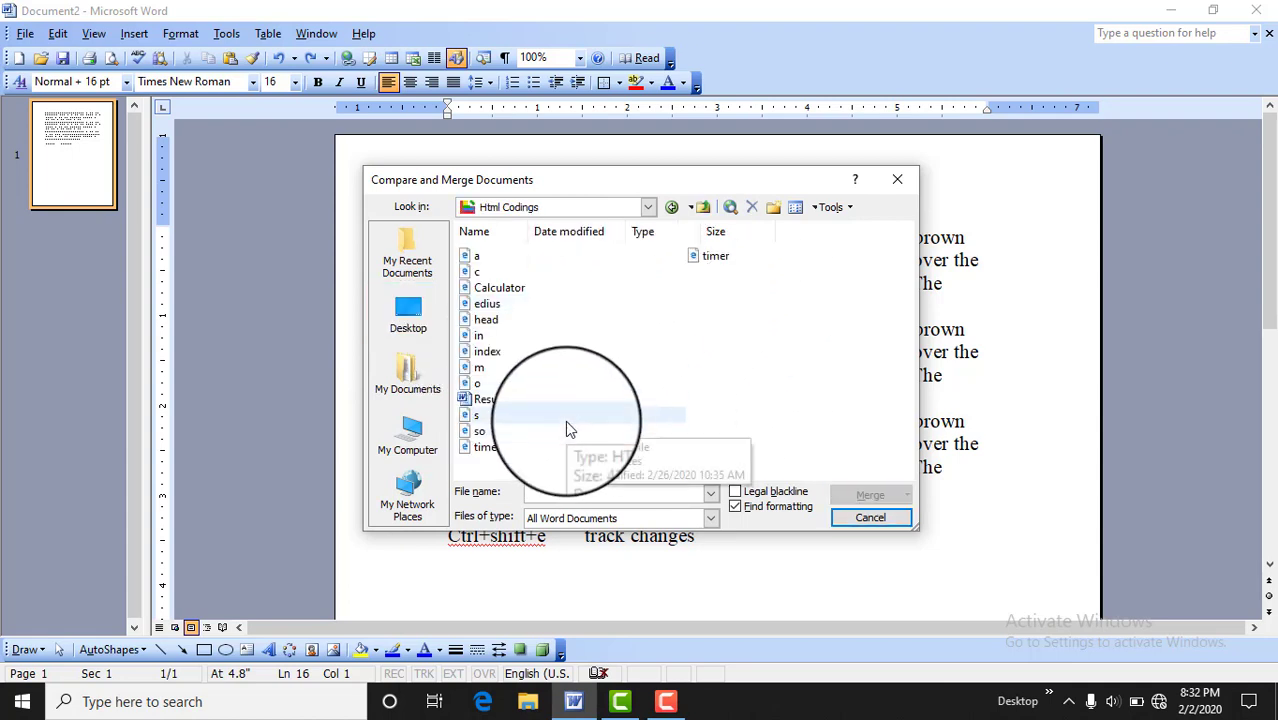
{"action": "left_click", "coordinate": [515, 402]}
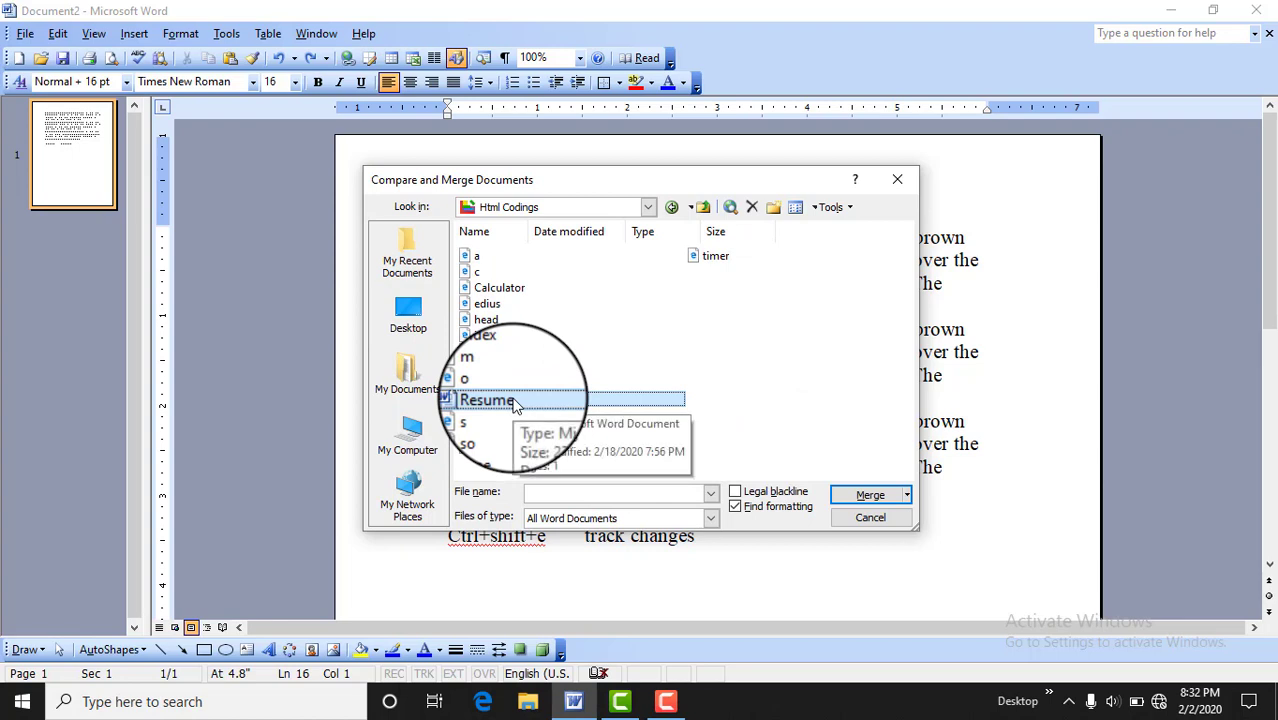
{"action": "left_click", "coordinate": [844, 495]}
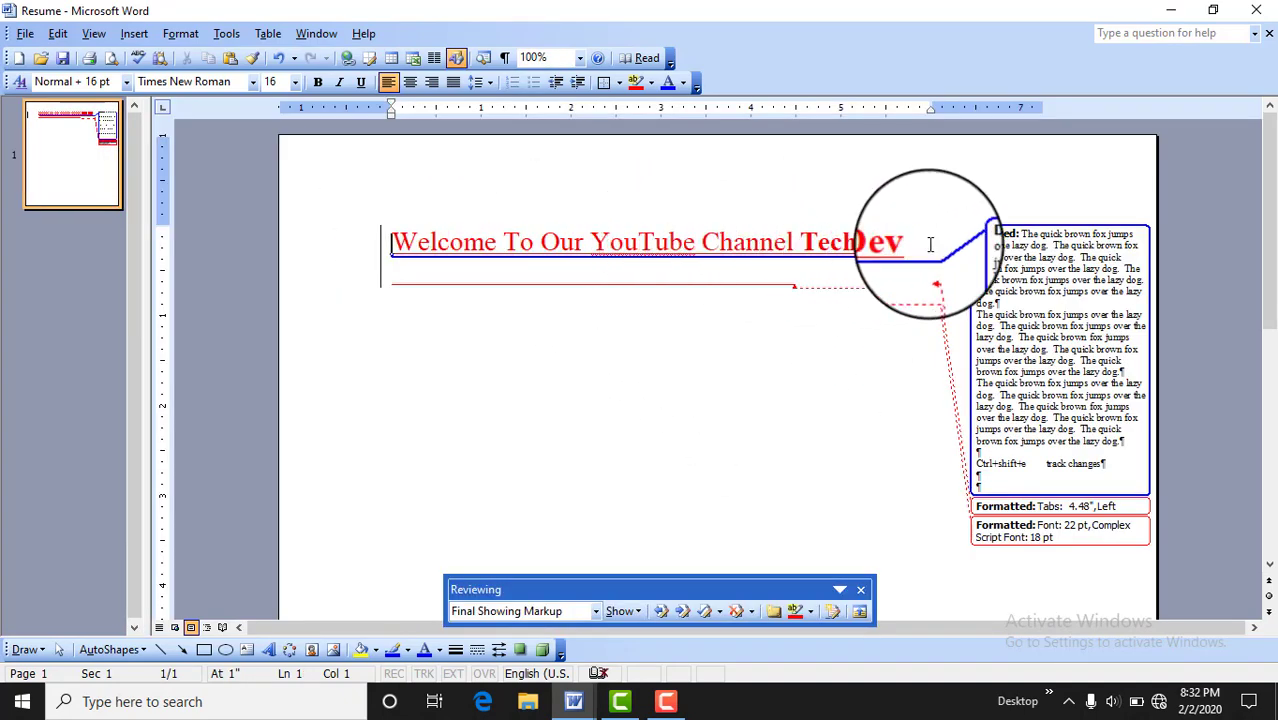
Step: Inspect the title and Deleted balloon markup, then close Resume without saving
{"action": "left_click_drag", "start_coordinate": [905, 242], "coordinate": [592, 242]}
{"action": "left_click", "coordinate": [866, 285]}
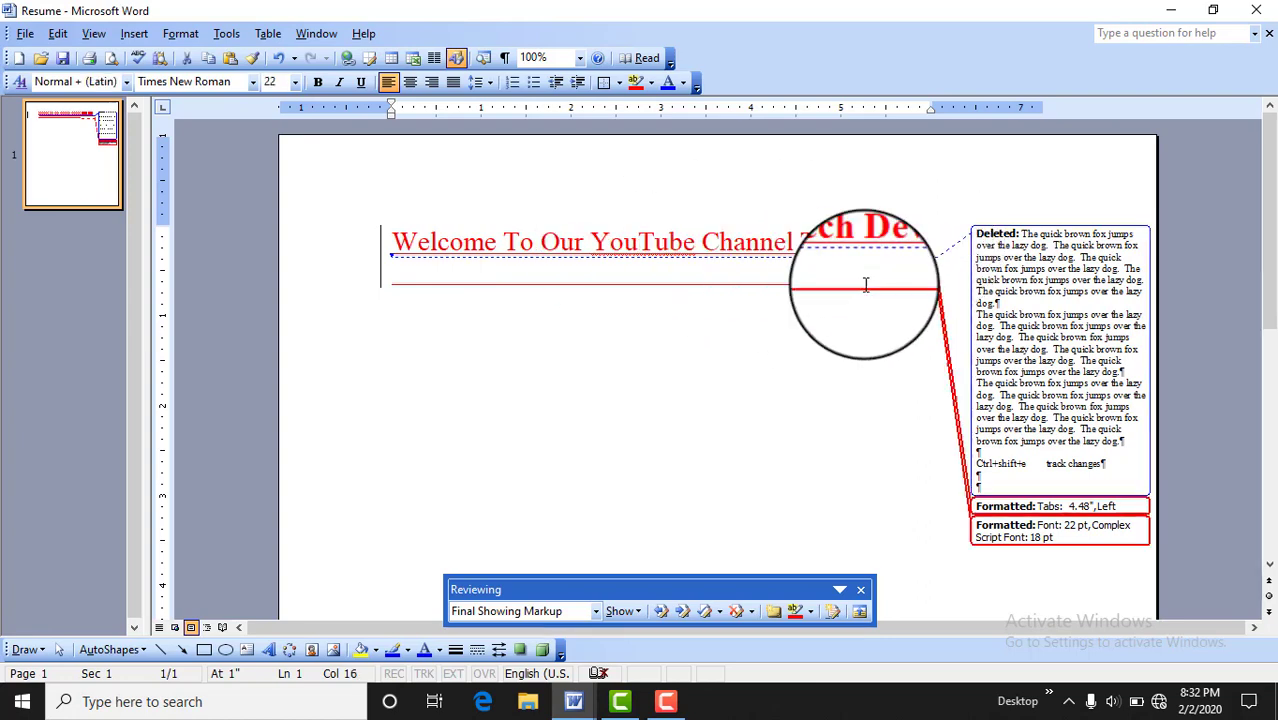
{"action": "left_click", "coordinate": [1010, 288]}
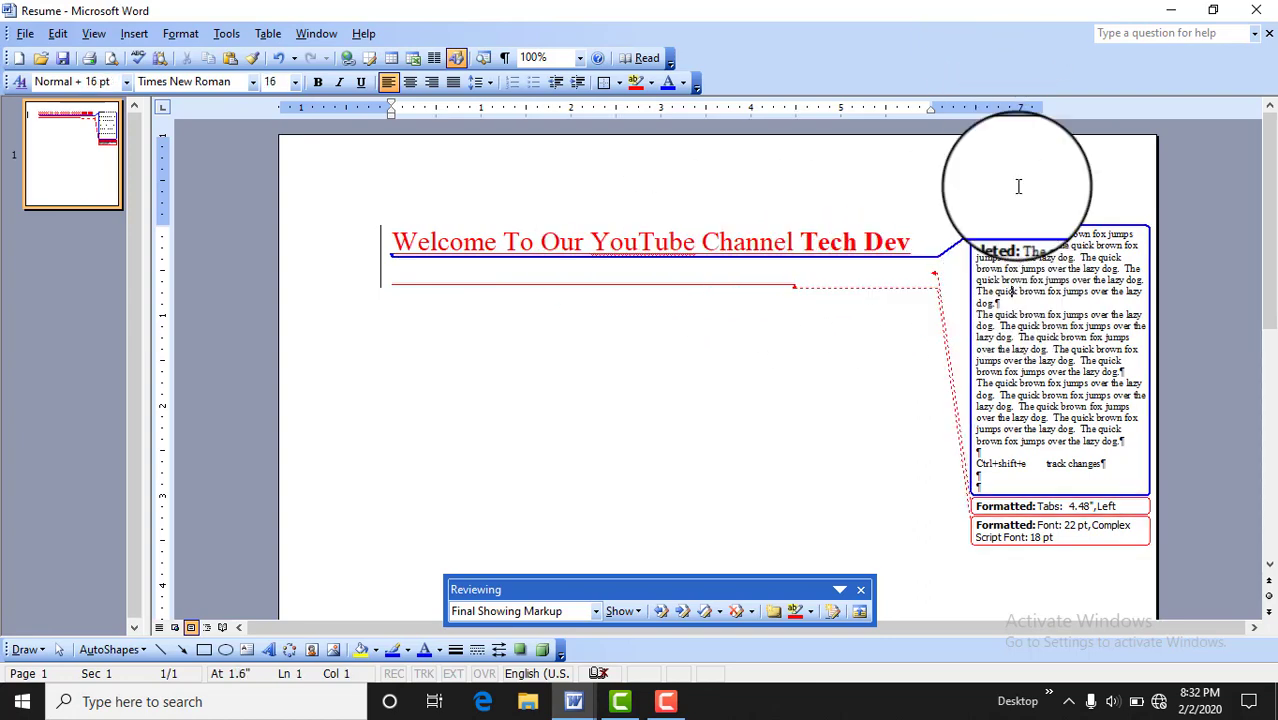
{"action": "left_click_drag", "start_coordinate": [1069, 395], "coordinate": [1096, 429]}
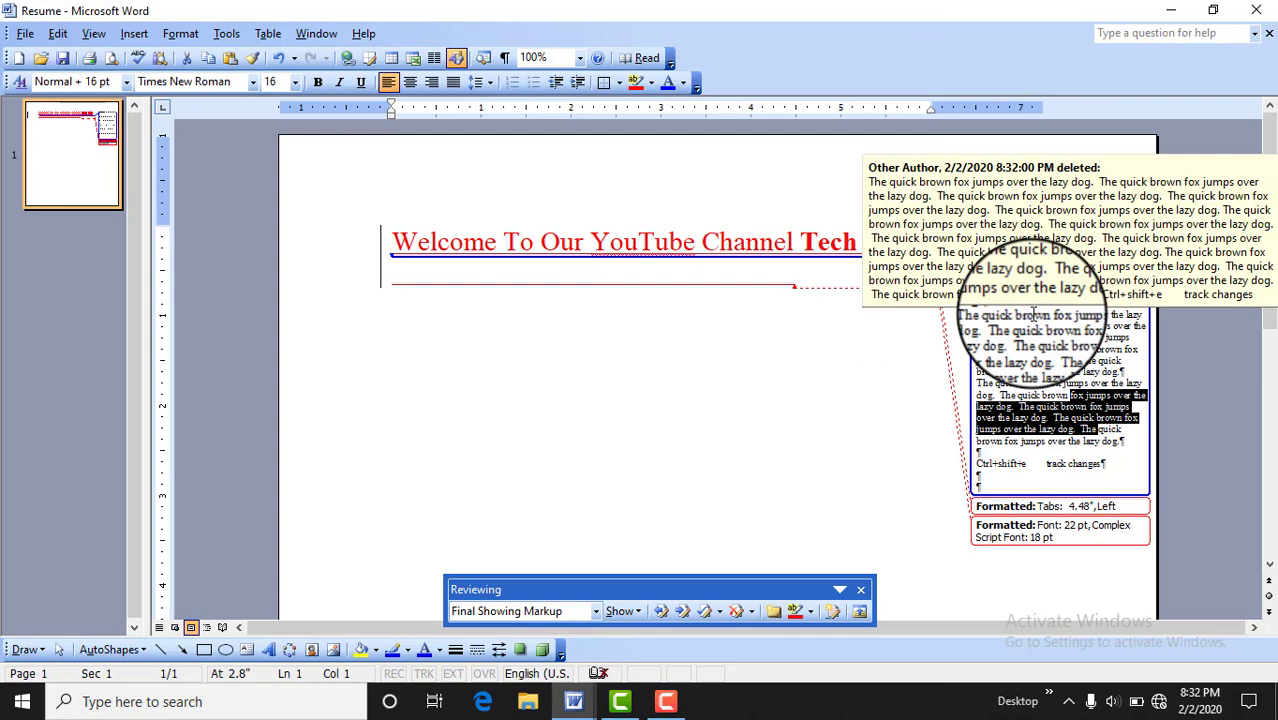
{"action": "left_click", "coordinate": [1033, 315]}
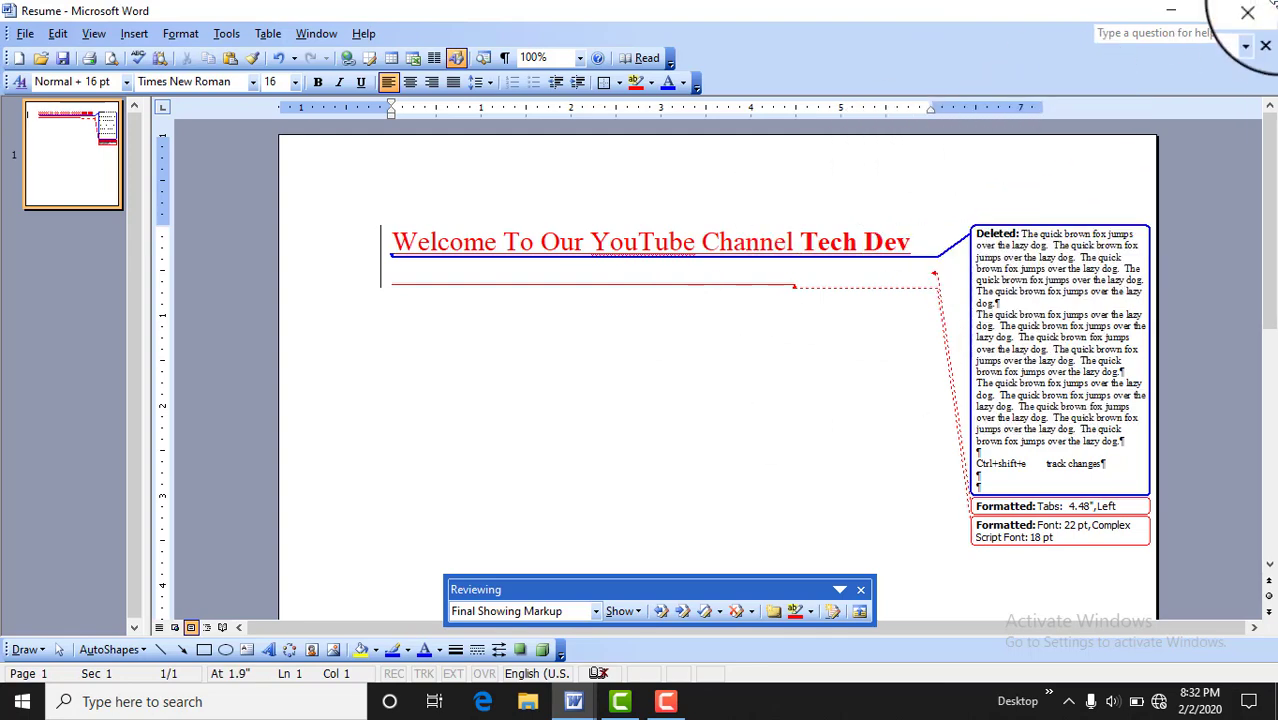
{"action": "left_click", "coordinate": [1269, 37]}
{"action": "left_click", "coordinate": [568, 397]}
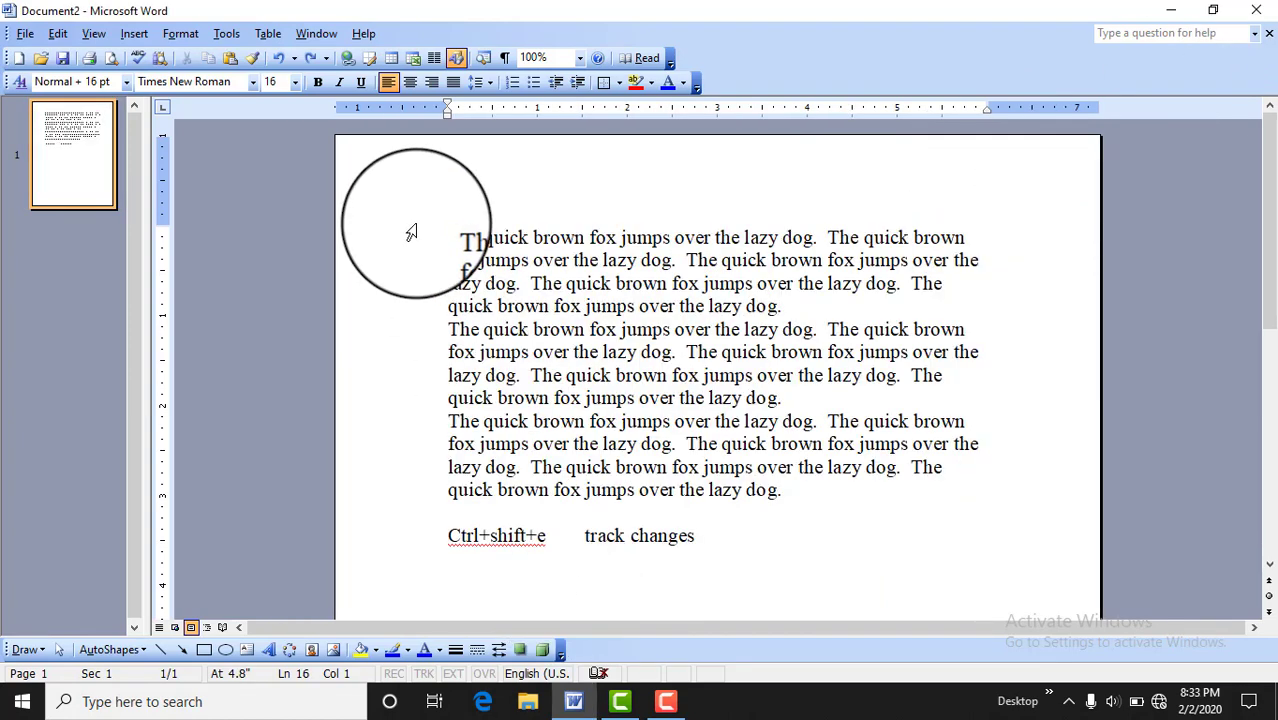
Step: Open Protect Document settings and restrict editing to No changes (Read only)
{"action": "left_click", "coordinate": [226, 34]}
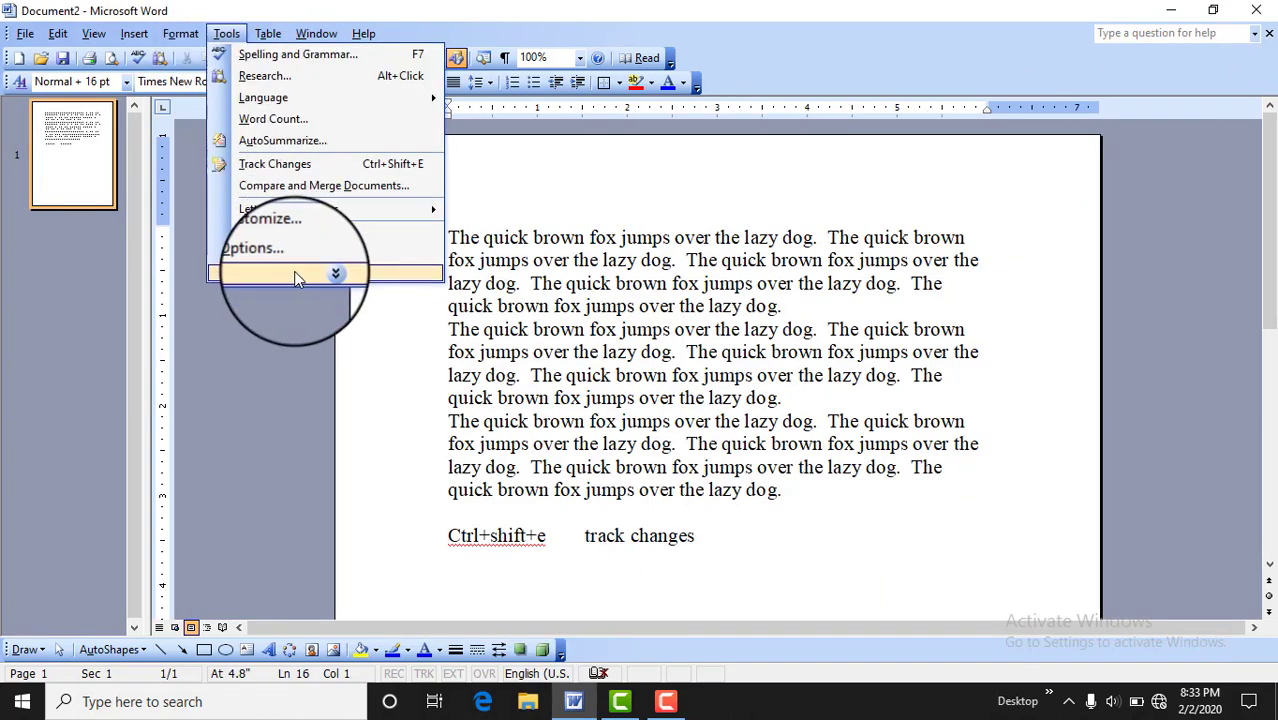
{"action": "left_click", "coordinate": [285, 207]}
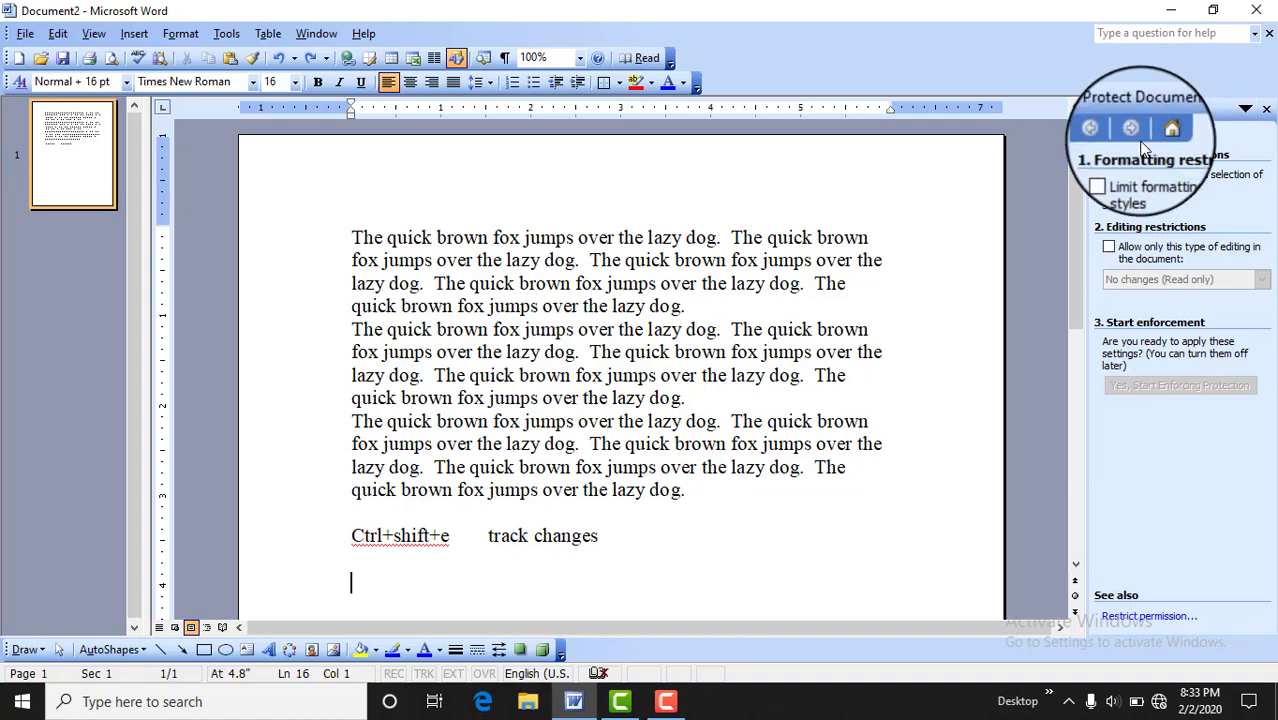
{"action": "left_click", "coordinate": [1156, 112]}
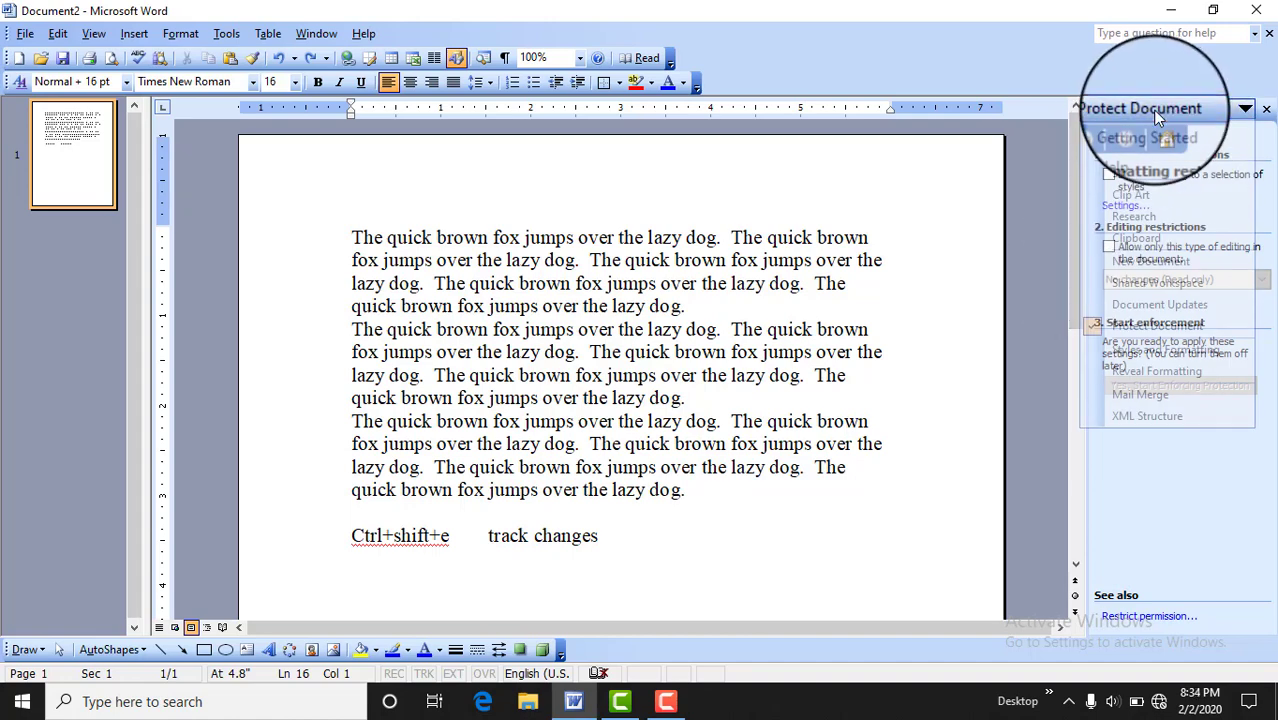
{"action": "left_click", "coordinate": [1156, 114]}
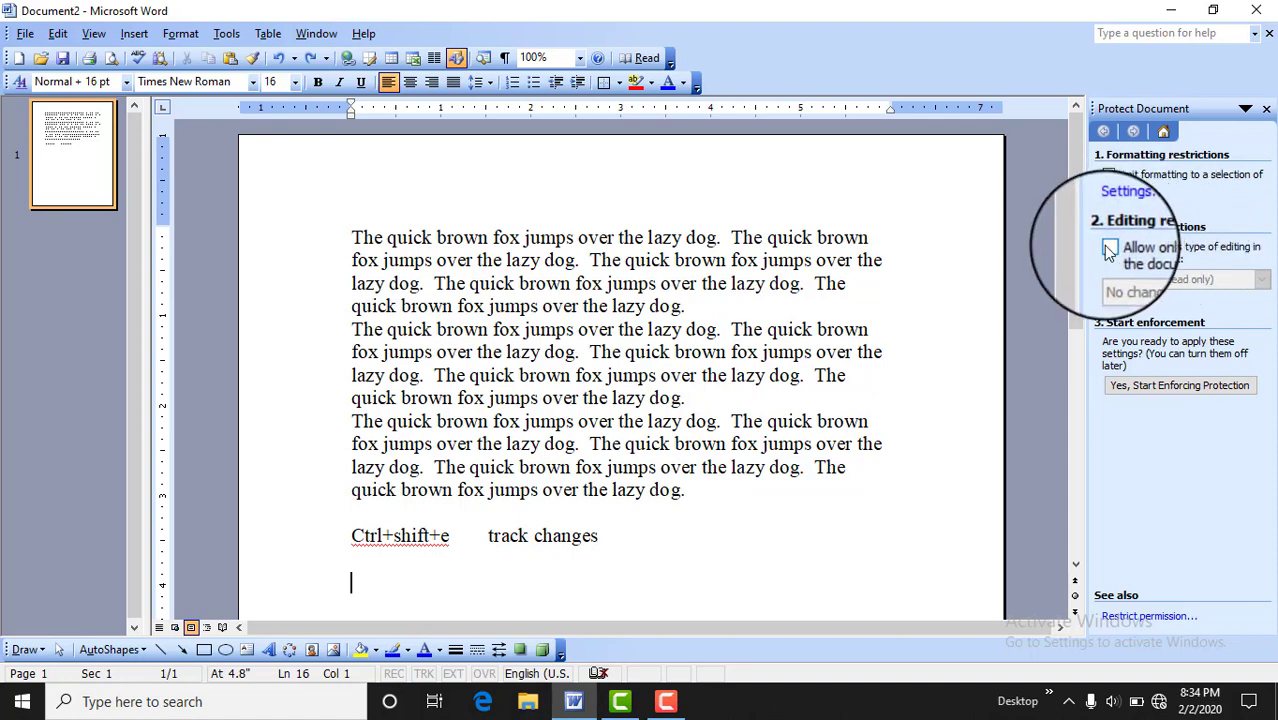
{"action": "left_click", "coordinate": [1110, 250]}
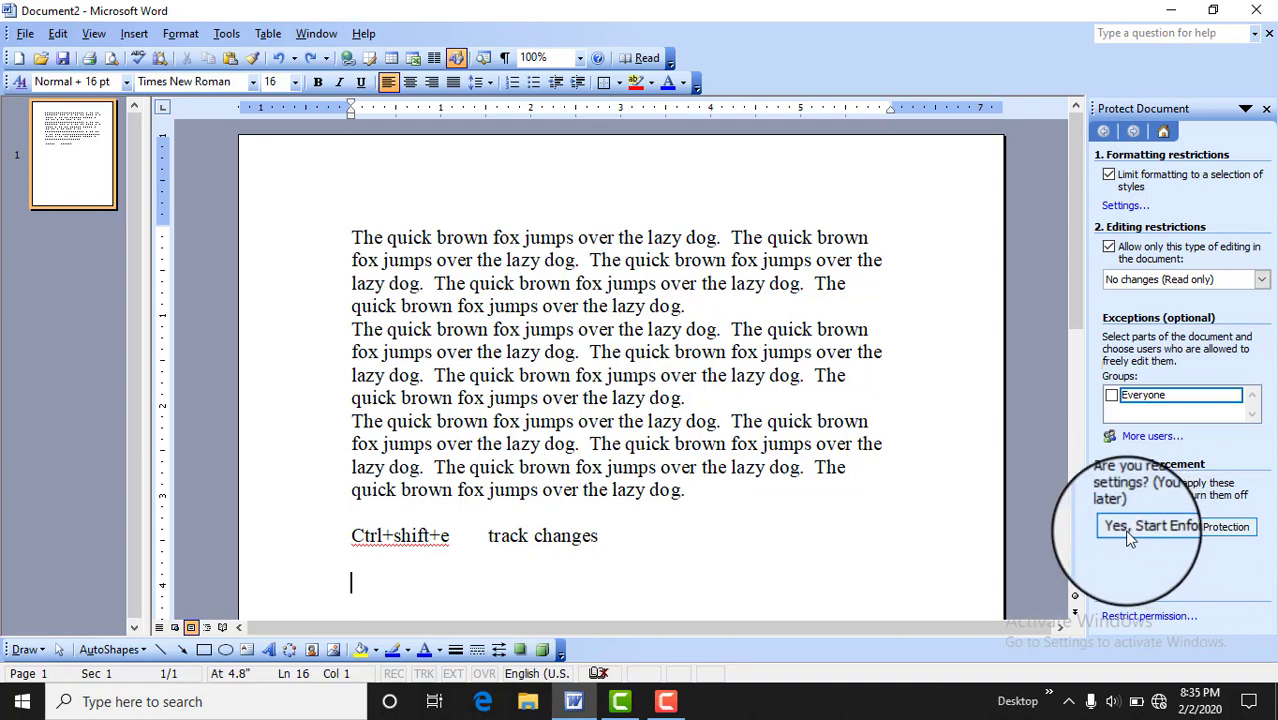
Step: Start enforcing protection and set a password, entered and confirmed, to lock Document2
{"action": "left_click", "coordinate": [1196, 530]}
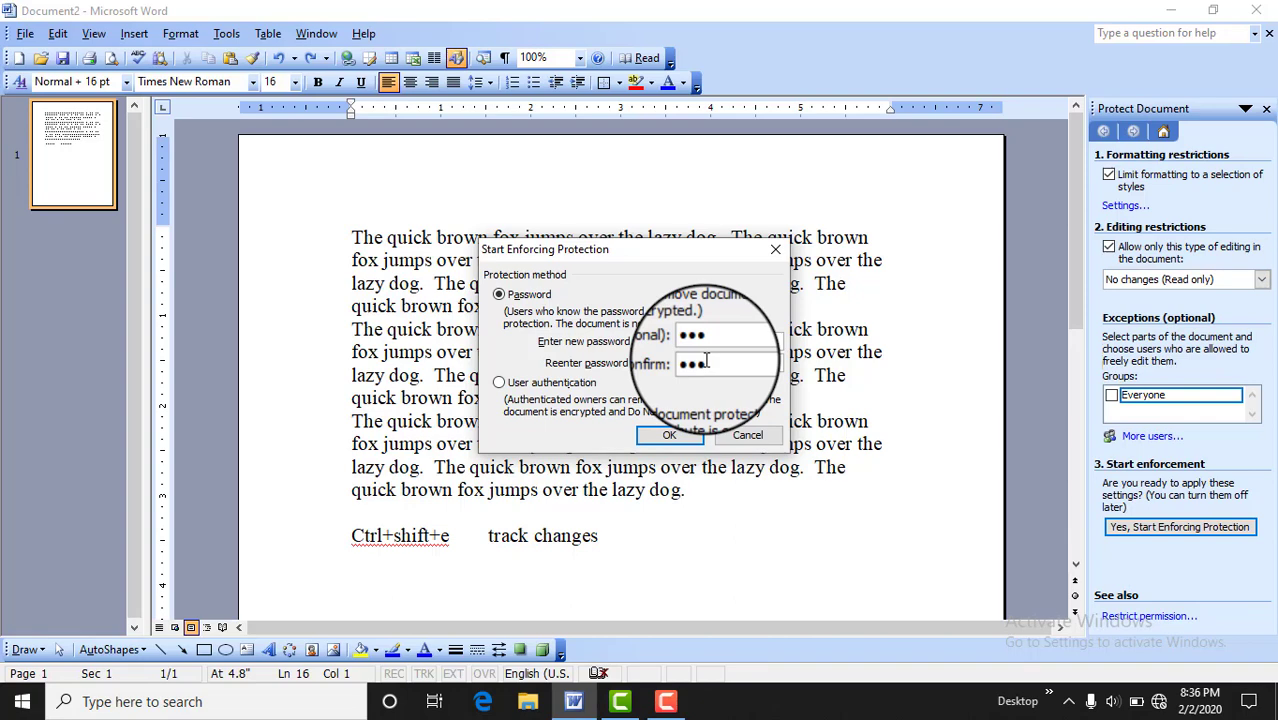
{"action": "left_click", "coordinate": [721, 344]}
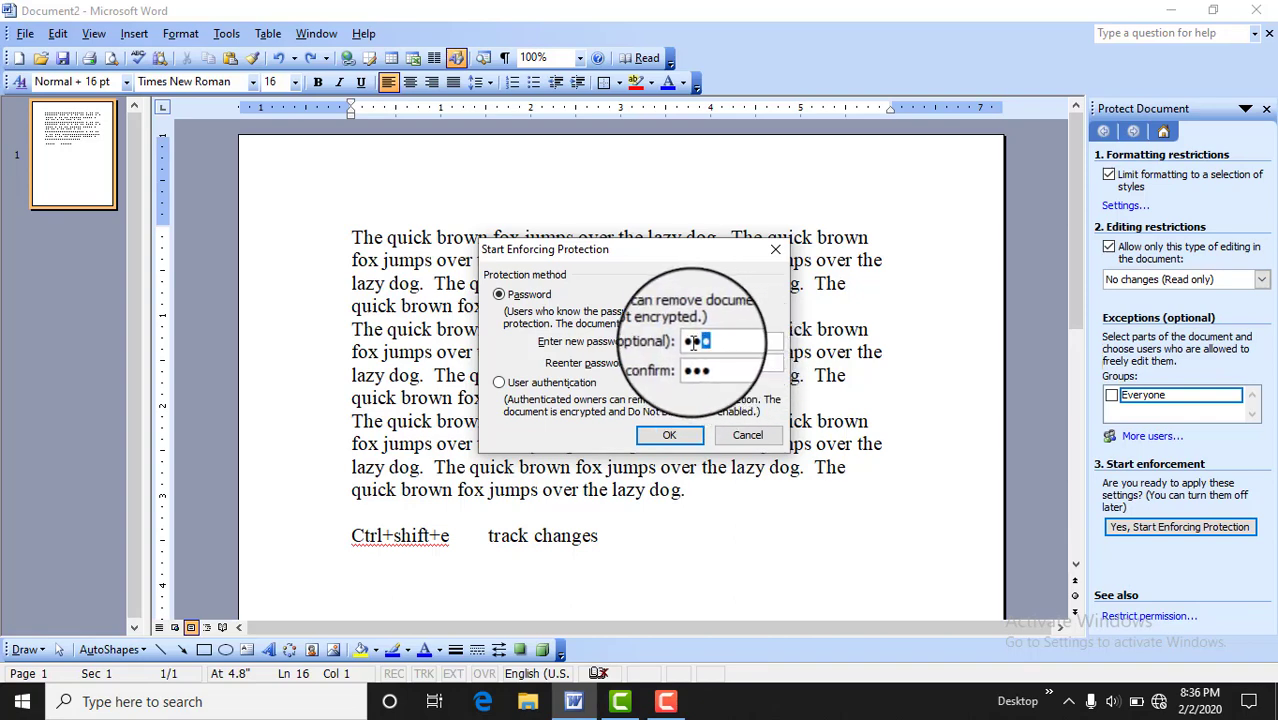
{"action": "left_click", "coordinate": [716, 362]}
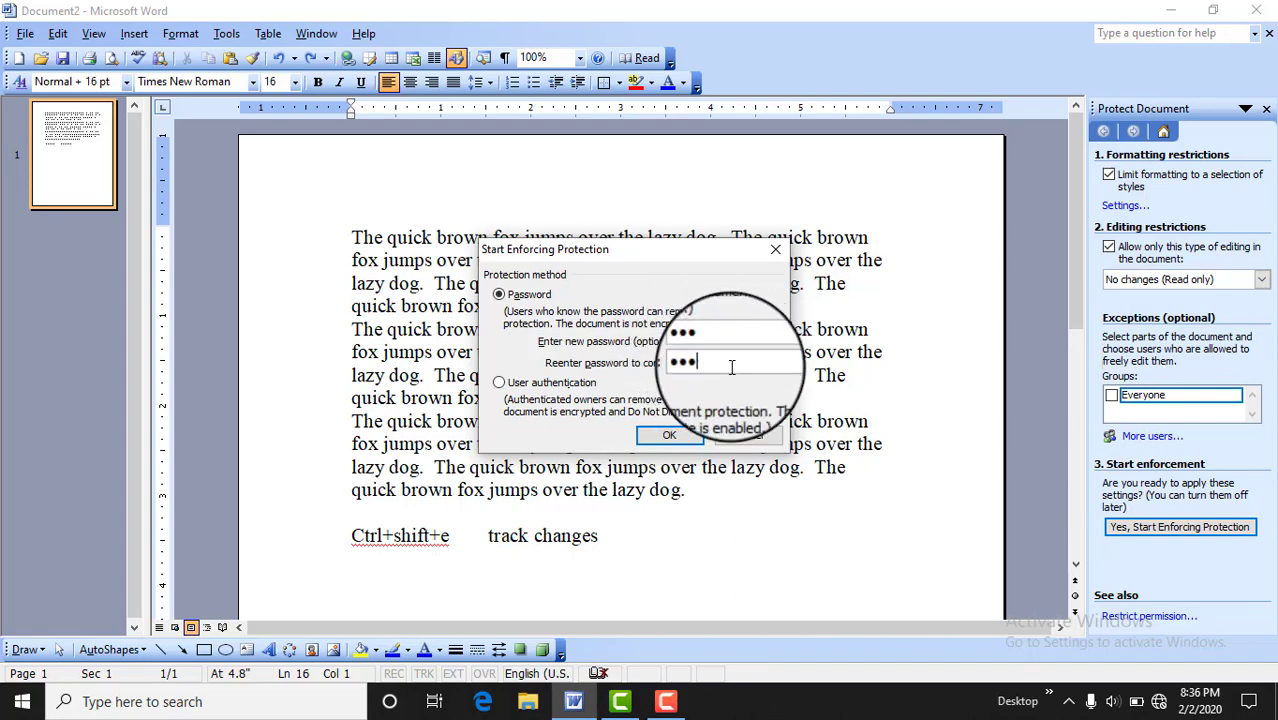
{"action": "left_click_drag", "start_coordinate": [726, 364], "coordinate": [685, 363]}
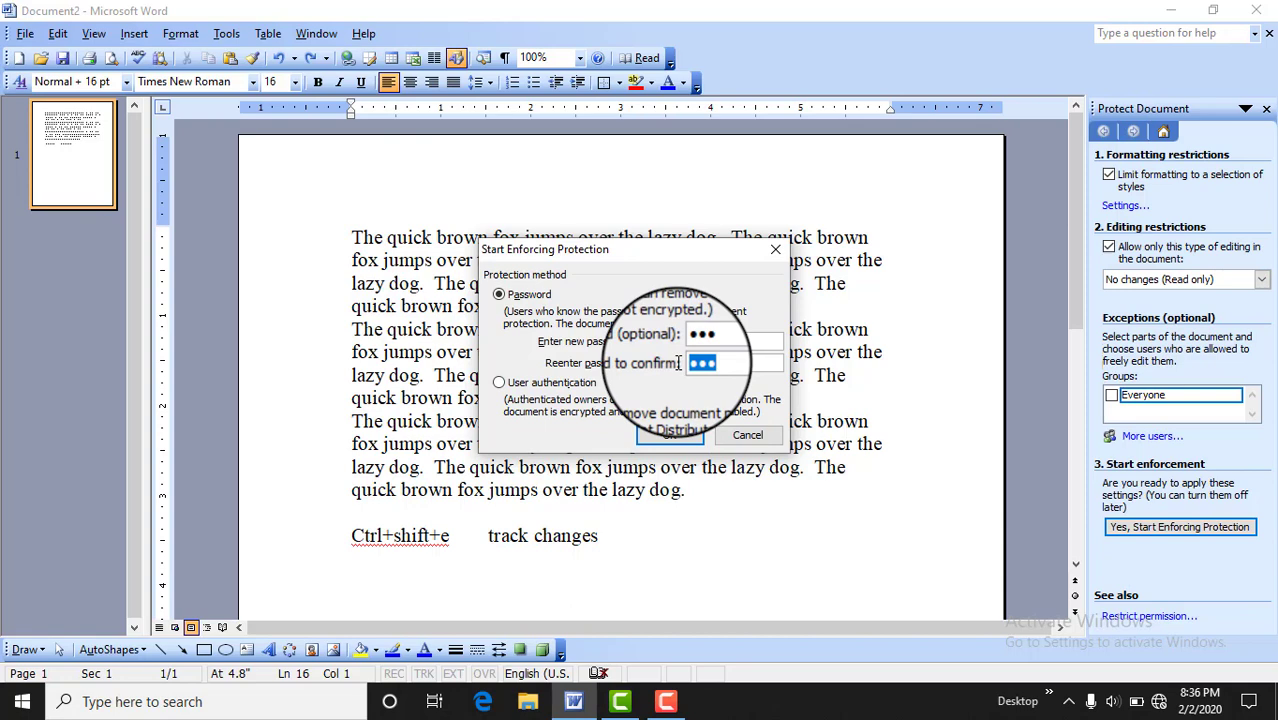
{"action": "left_click", "coordinate": [690, 437]}
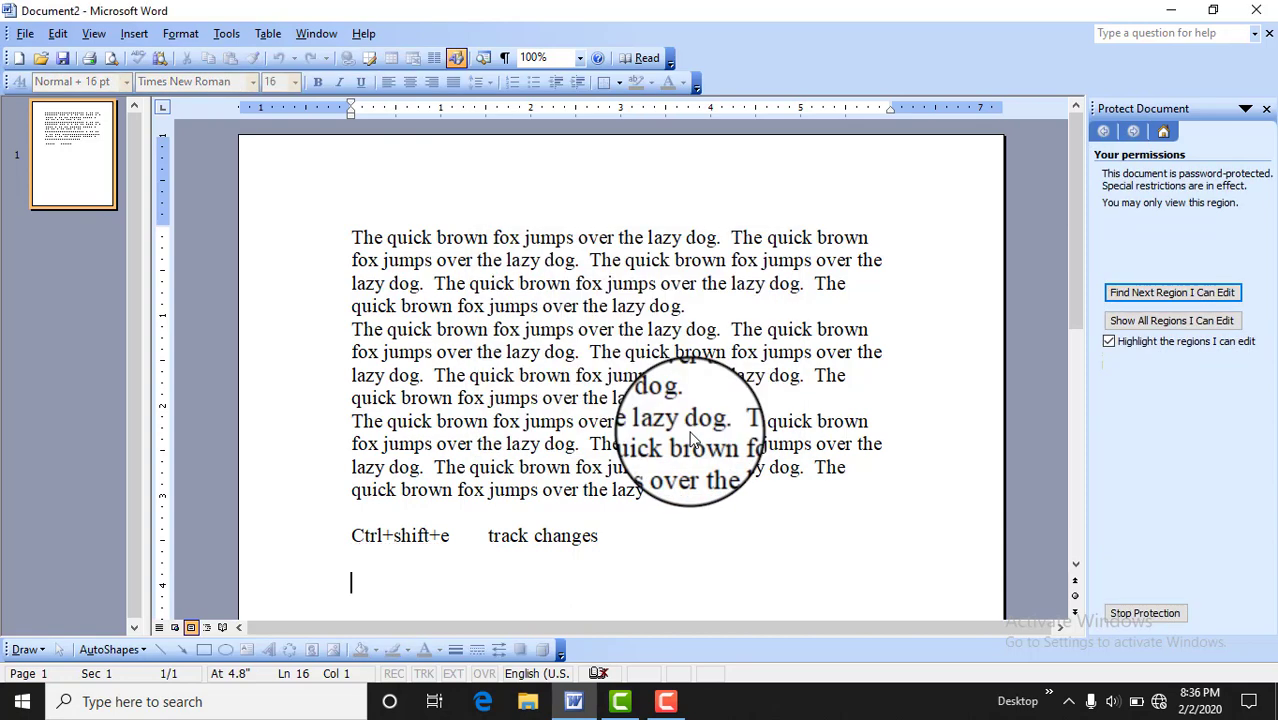
{"action": "key", "text": "ctrl+shift+e"}
{"action": "key", "text": "ctrl+shift+e"}
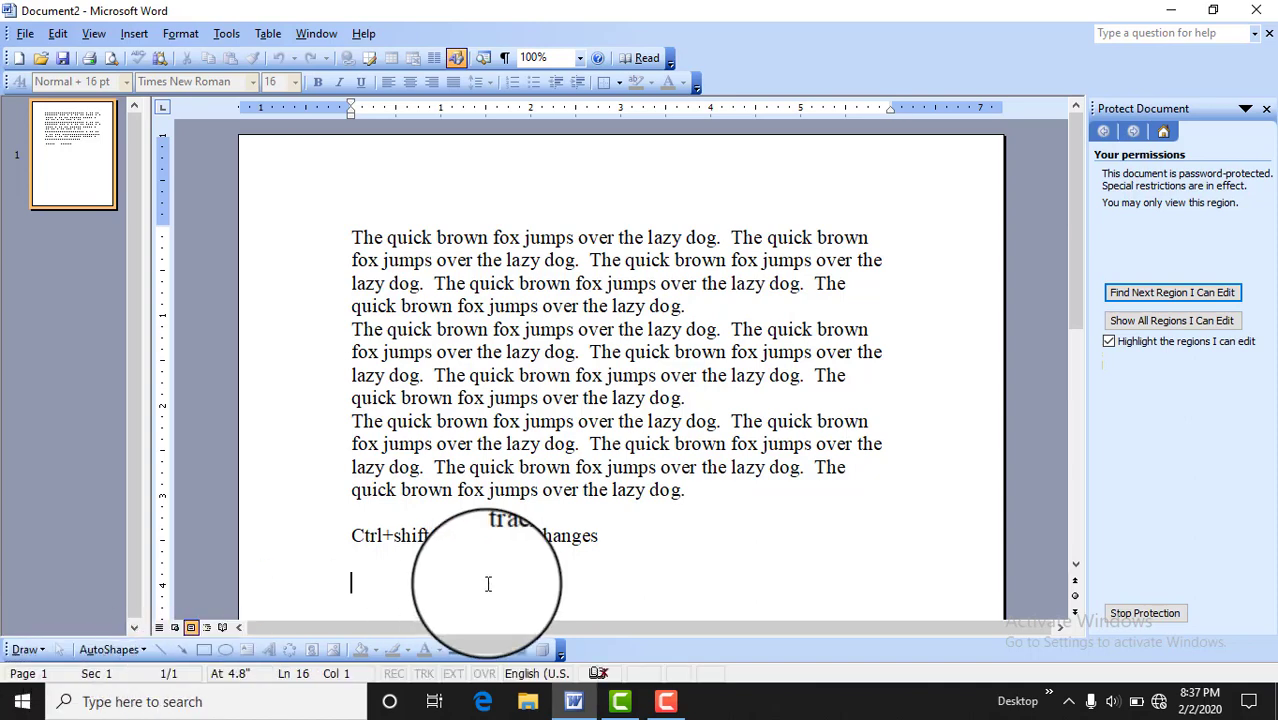
{"action": "key", "text": "ctrl+shift+e"}
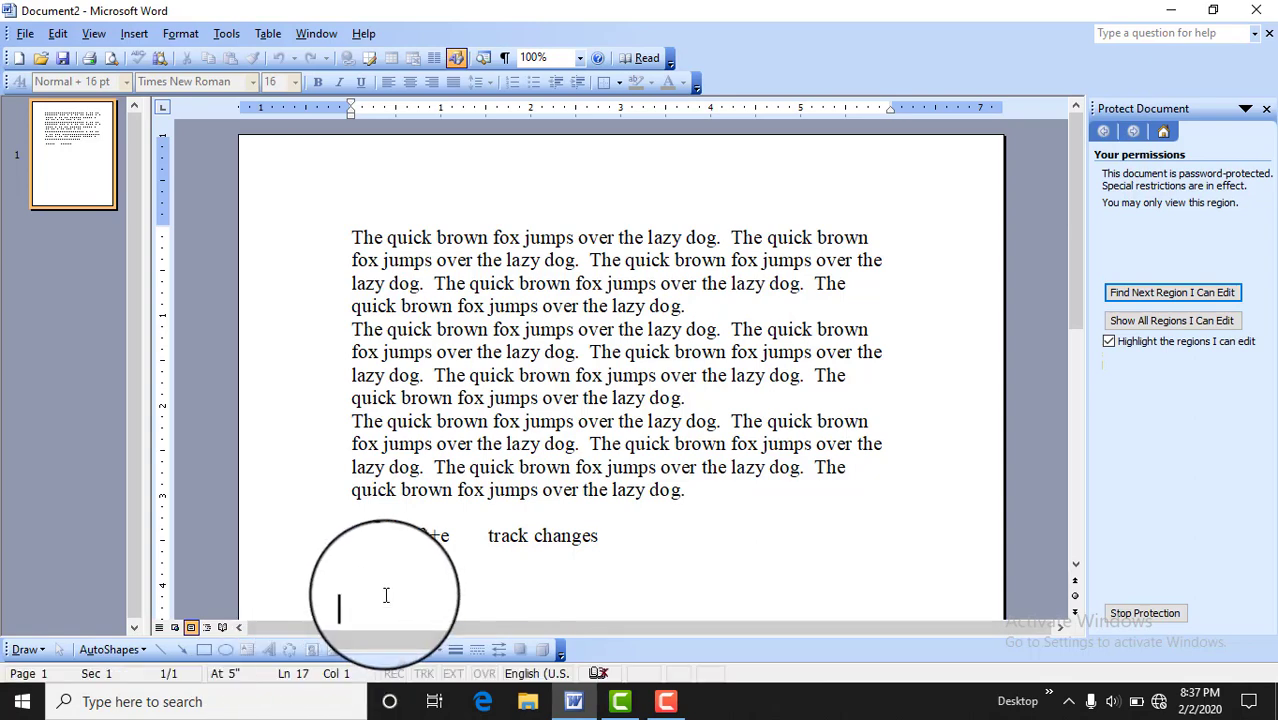
{"action": "left_click", "coordinate": [357, 580]}
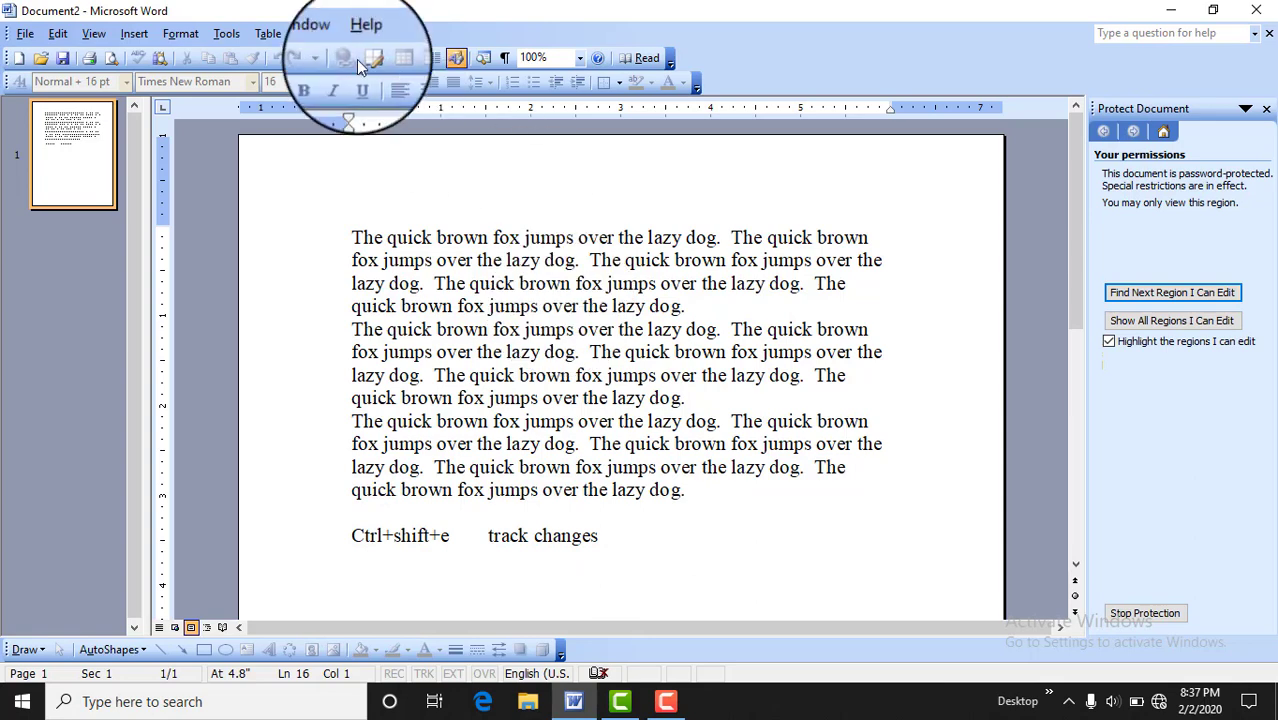
{"action": "left_click", "coordinate": [212, 36]}
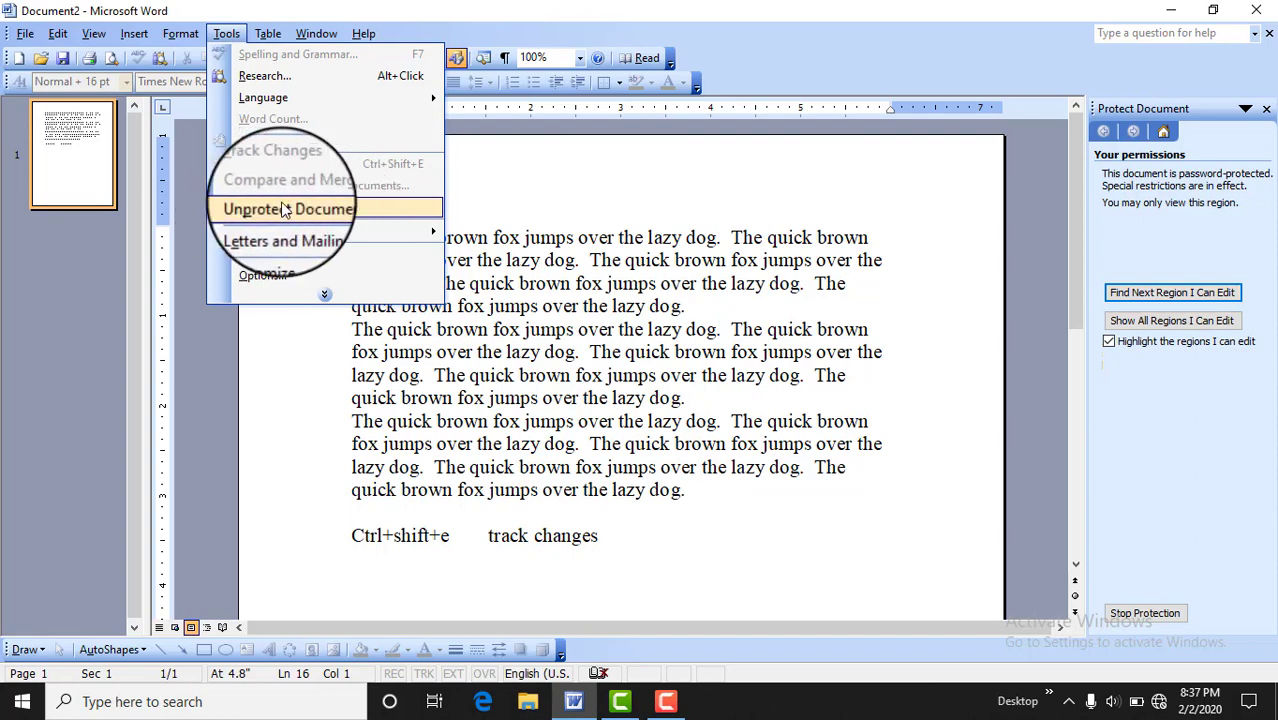
{"action": "left_click", "coordinate": [672, 237]}
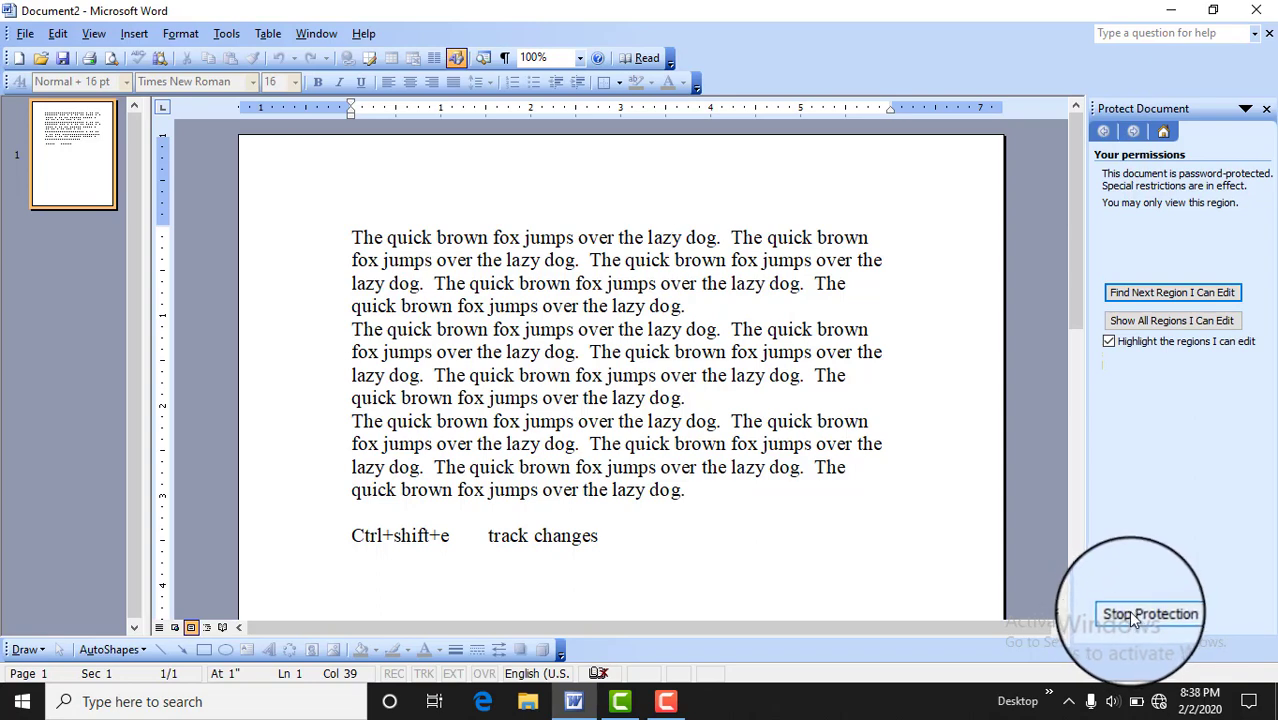
Step: Unprotect Document2 with its password and type a test line to confirm editing works
{"action": "left_click", "coordinate": [1130, 615]}
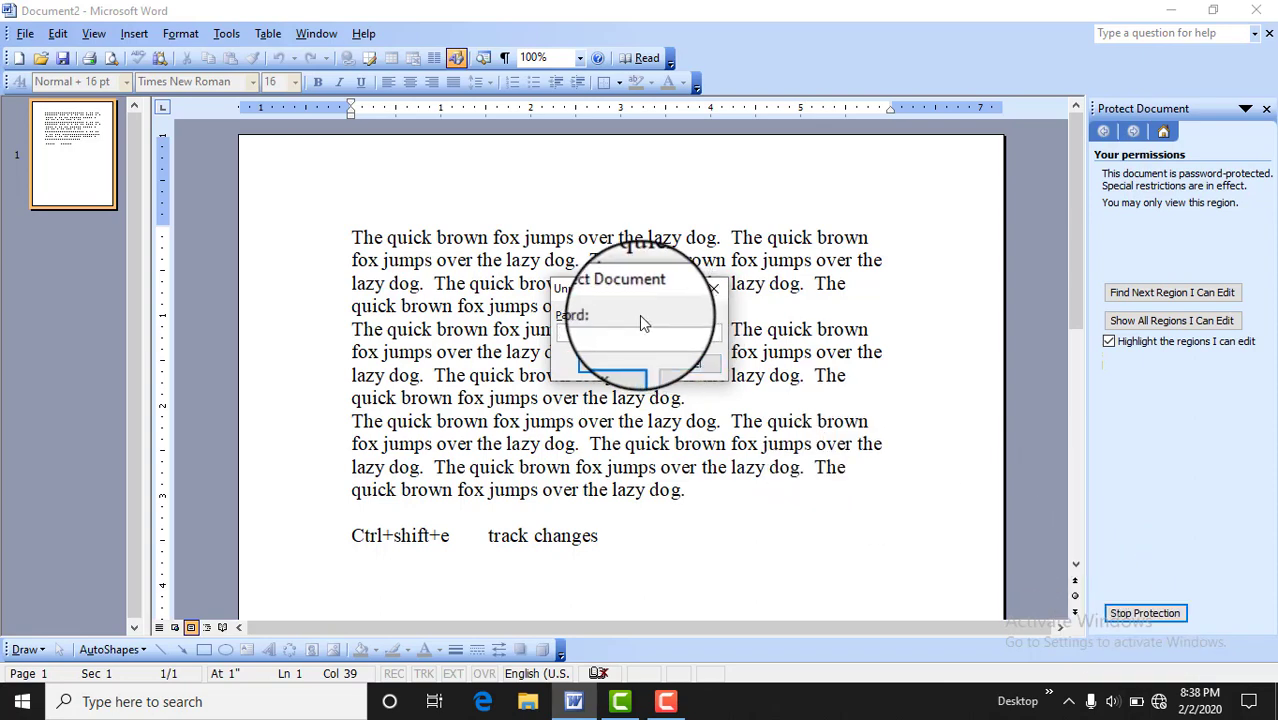
{"action": "type", "text": "1"}
{"action": "left_click", "coordinate": [610, 367]}
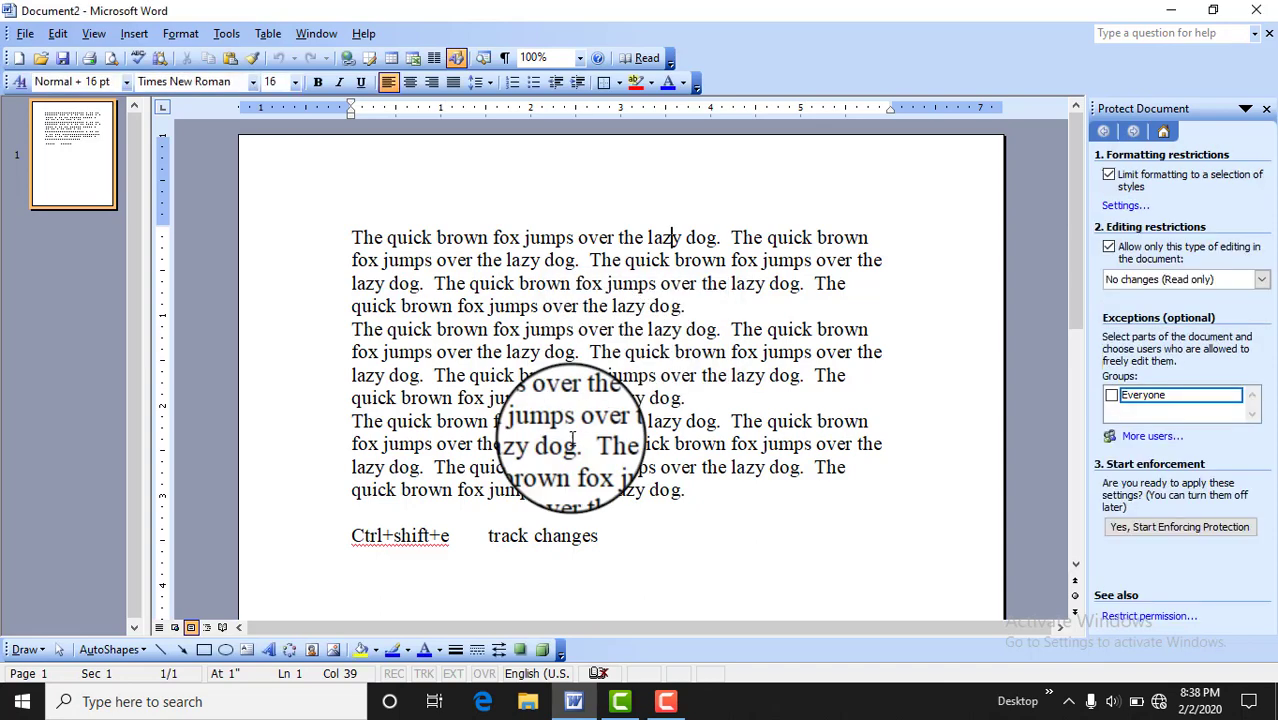
{"action": "left_click", "coordinate": [575, 509]}
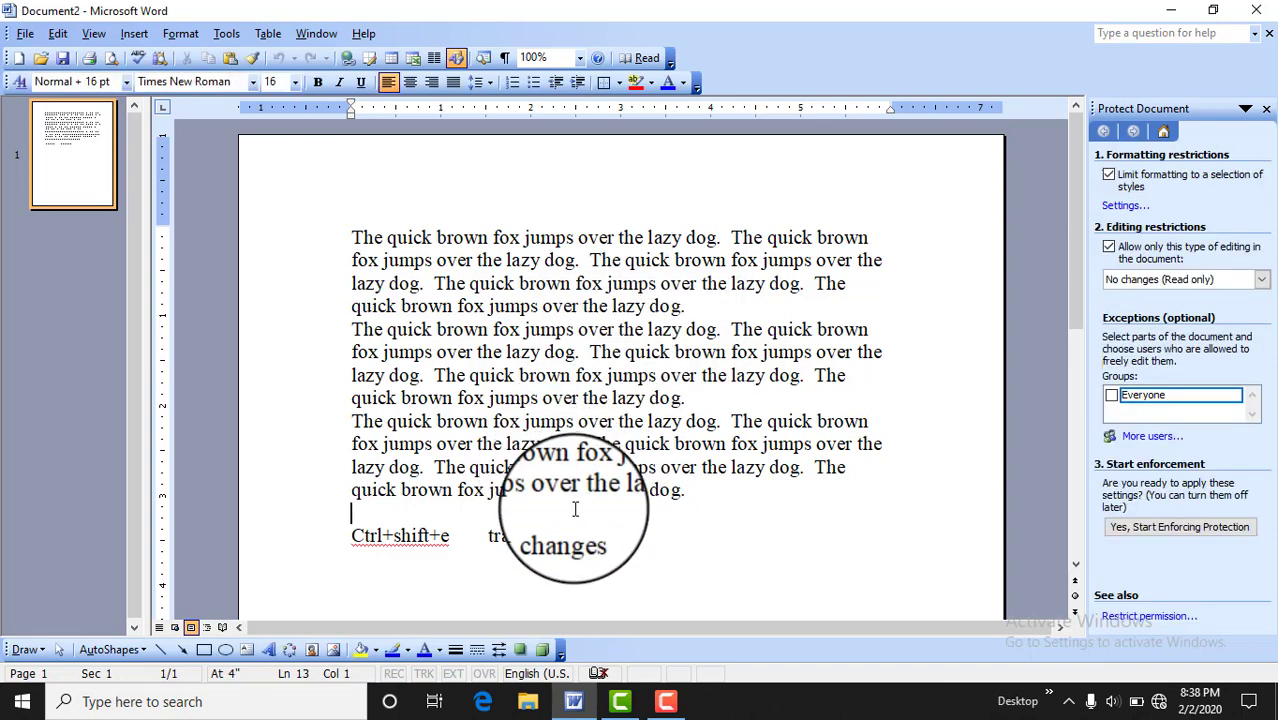
{"action": "type", "text": "asfjkdsjfkdasjfkdsjfkdj"}
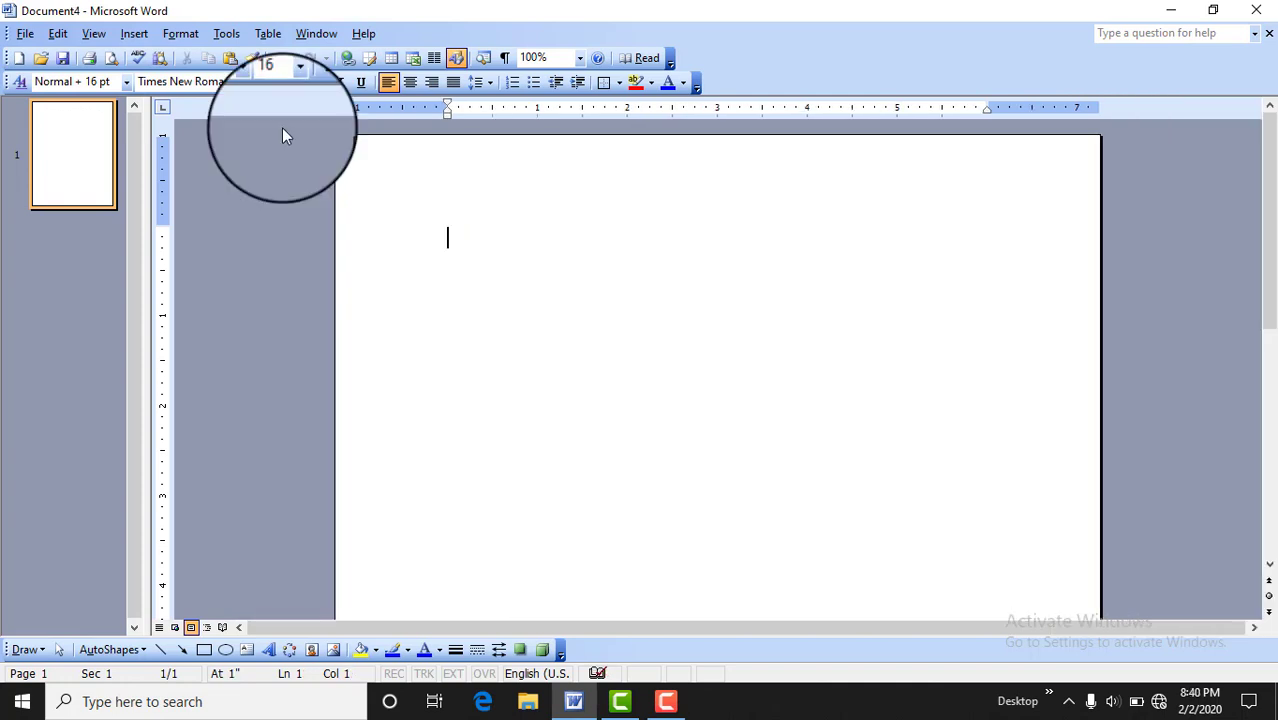
Step: Insert a 3-column, 3-row table using AutoFit to window
{"action": "left_click", "coordinate": [237, 35]}
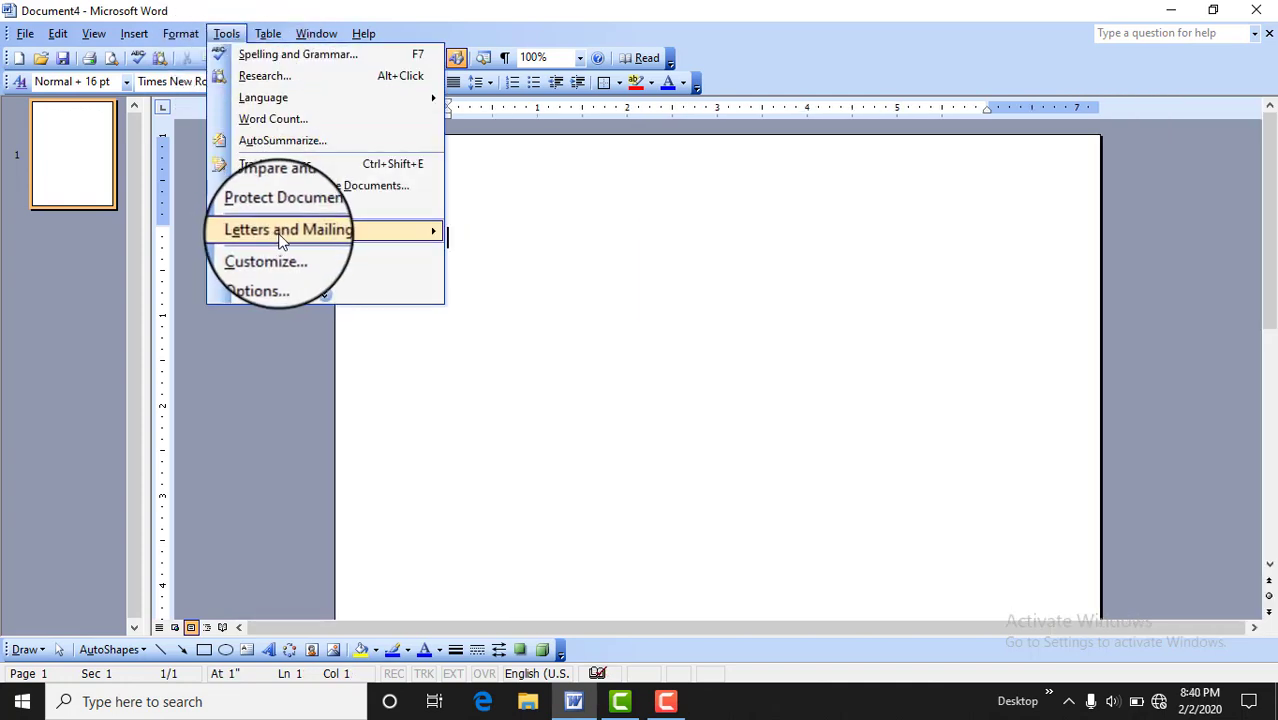
{"action": "mouse_move", "coordinate": [295, 232]}
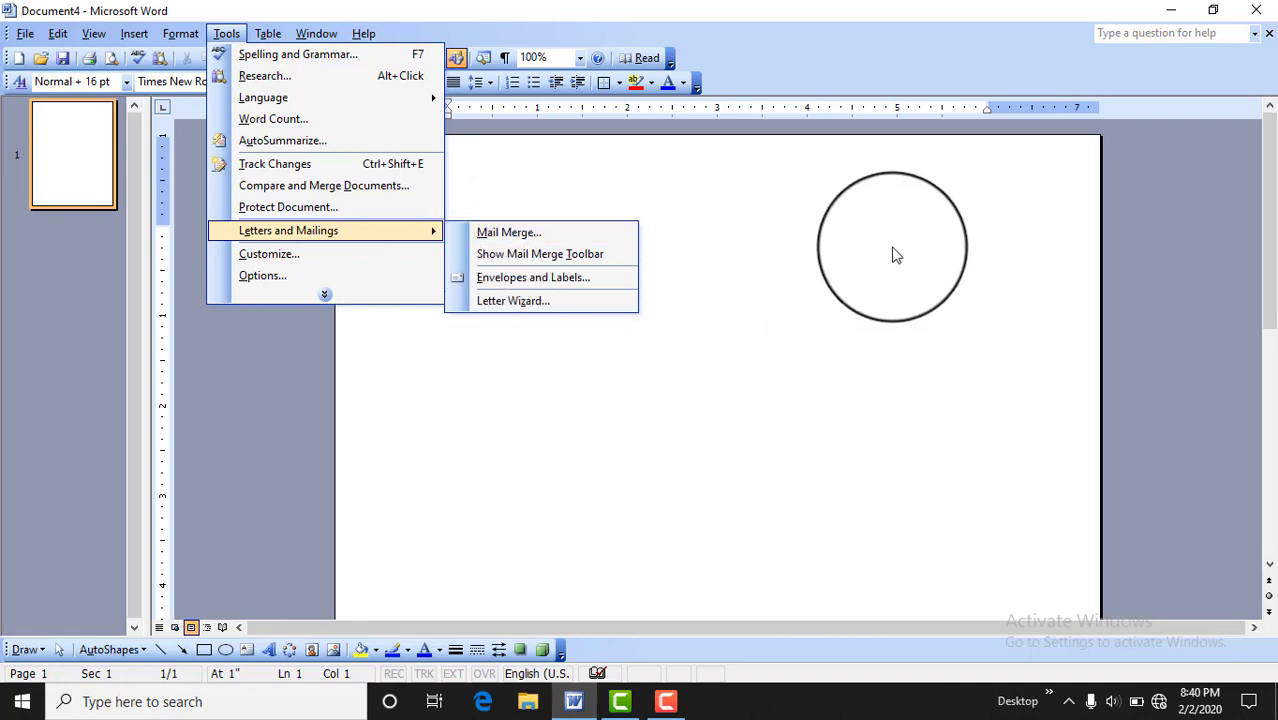
{"action": "left_click", "coordinate": [892, 254]}
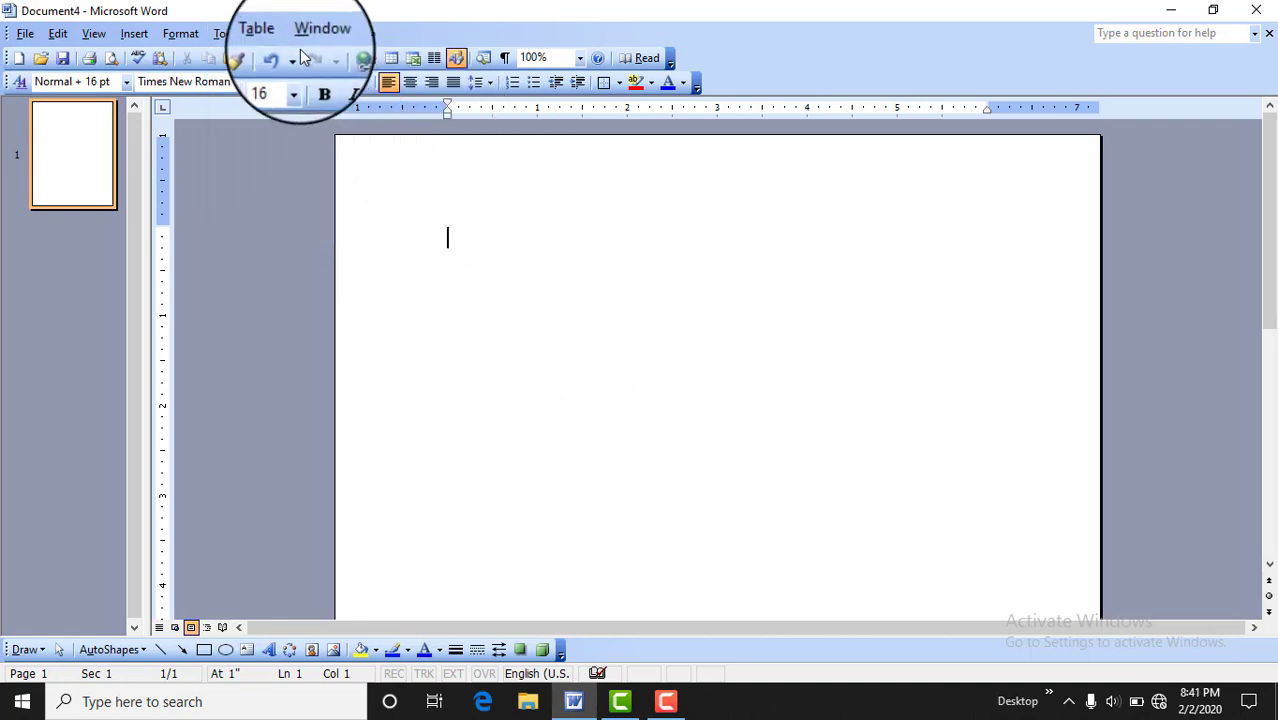
{"action": "left_click", "coordinate": [275, 38]}
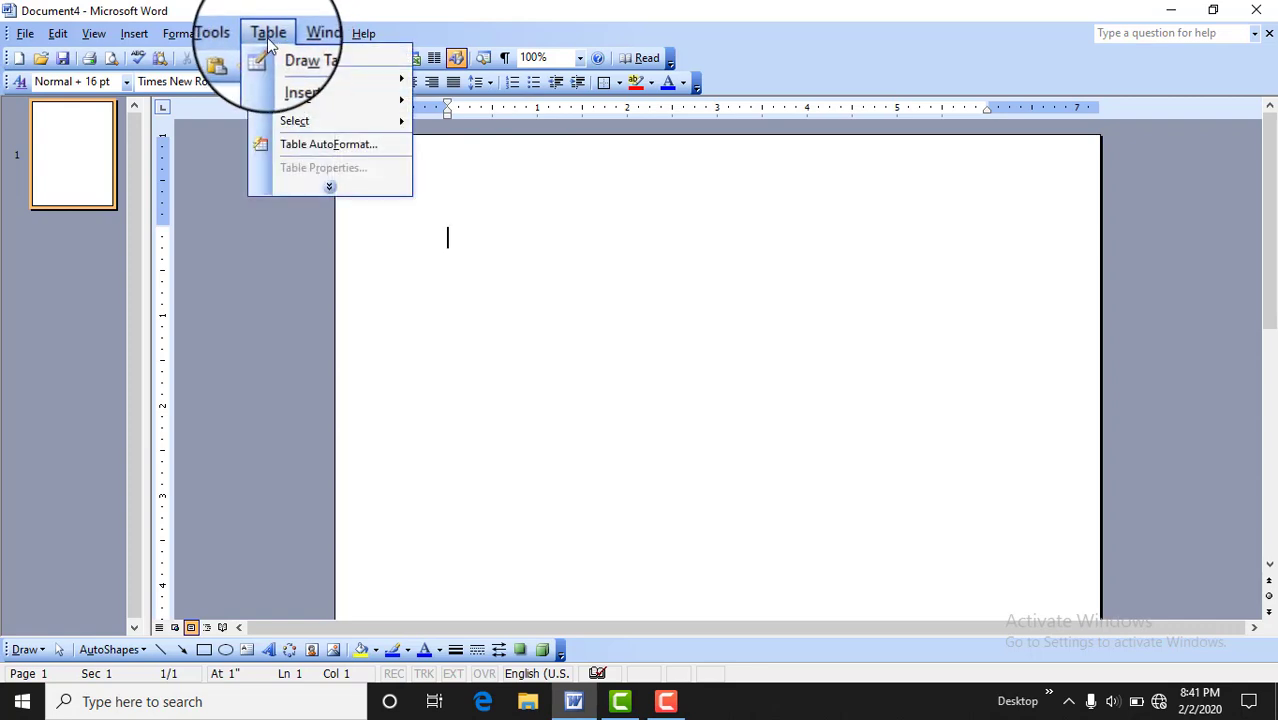
{"action": "mouse_move", "coordinate": [300, 78]}
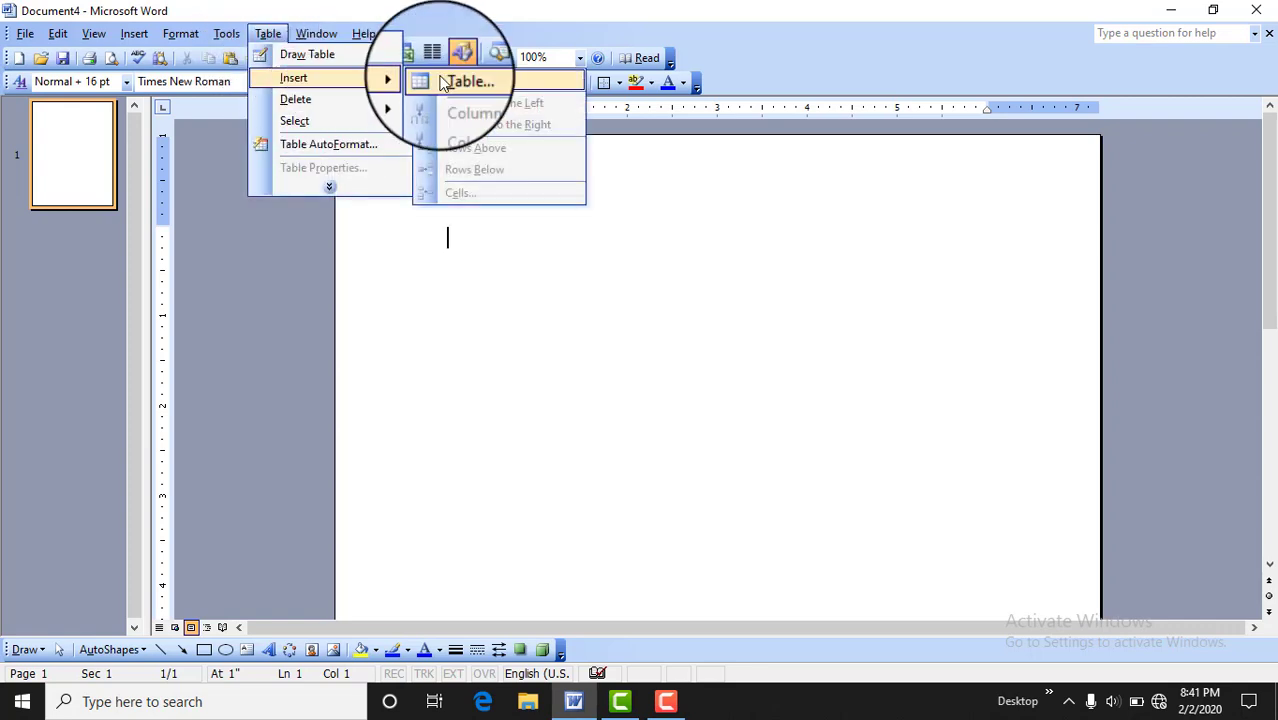
{"action": "left_click", "coordinate": [447, 82]}
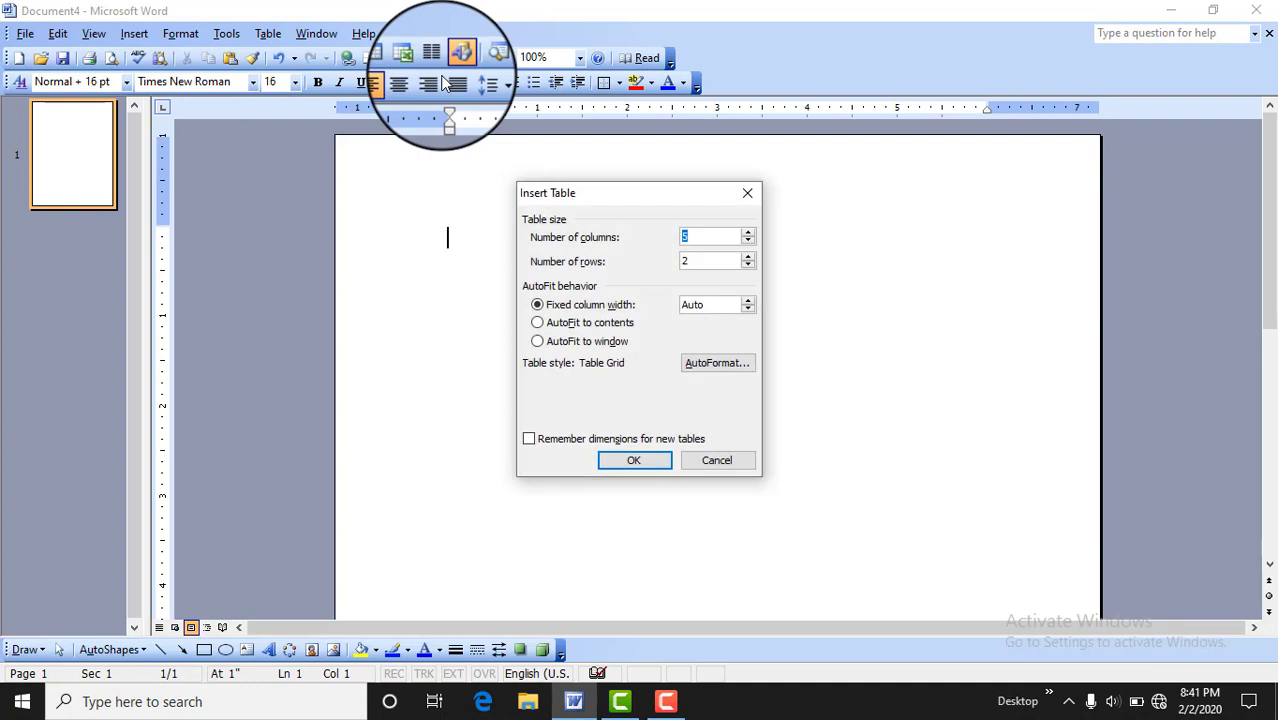
{"action": "left_click", "coordinate": [712, 237]}
{"action": "left_click_drag", "start_coordinate": [712, 237], "coordinate": [670, 237]}
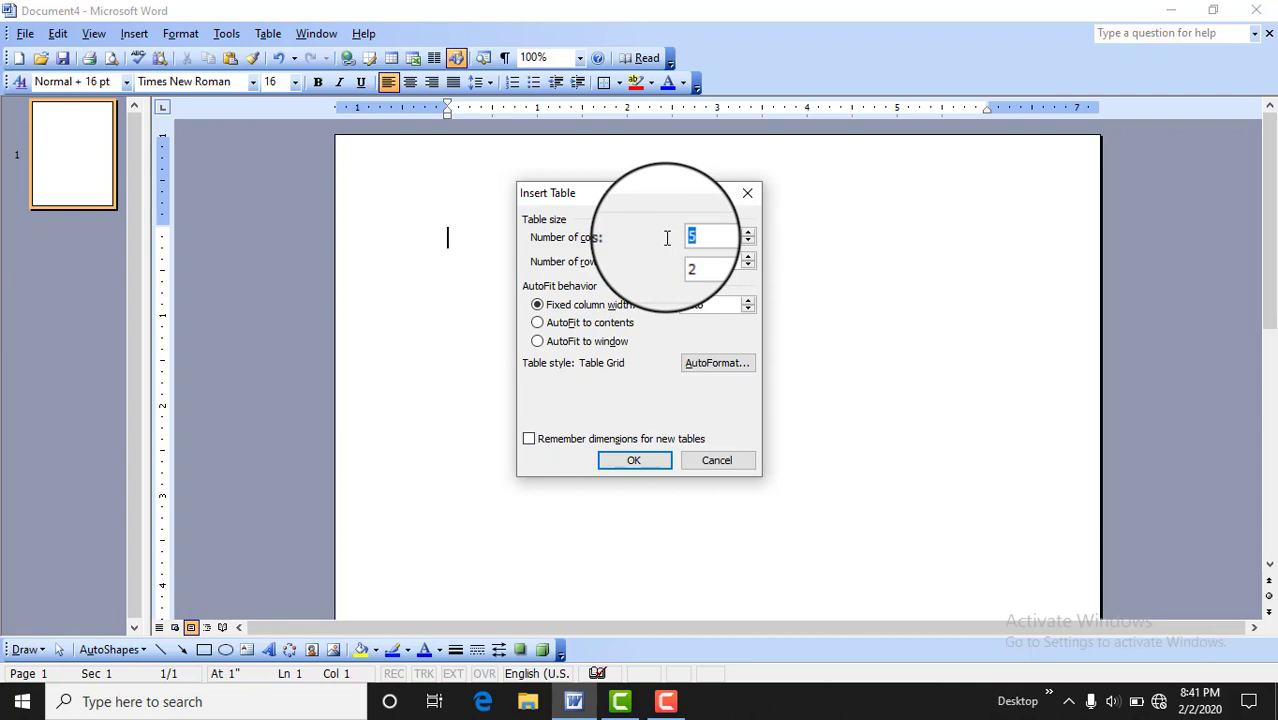
{"action": "type", "text": "3"}
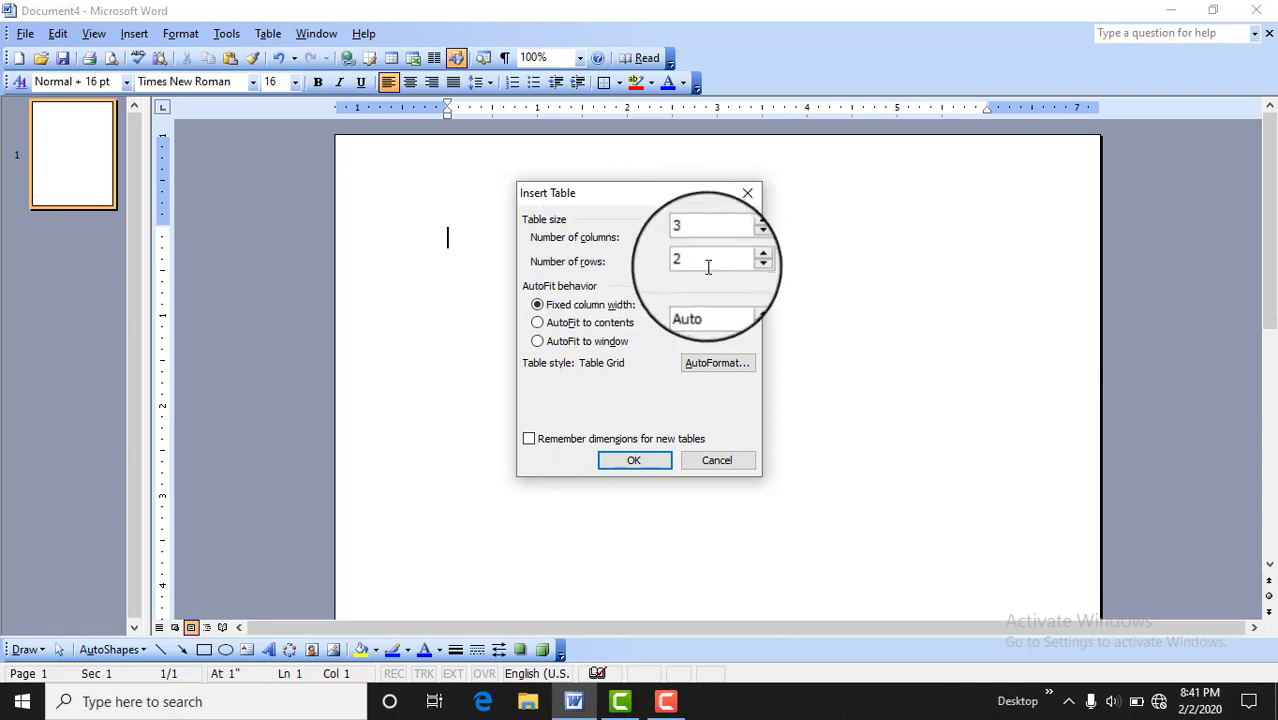
{"action": "left_click_drag", "start_coordinate": [707, 262], "coordinate": [670, 259]}
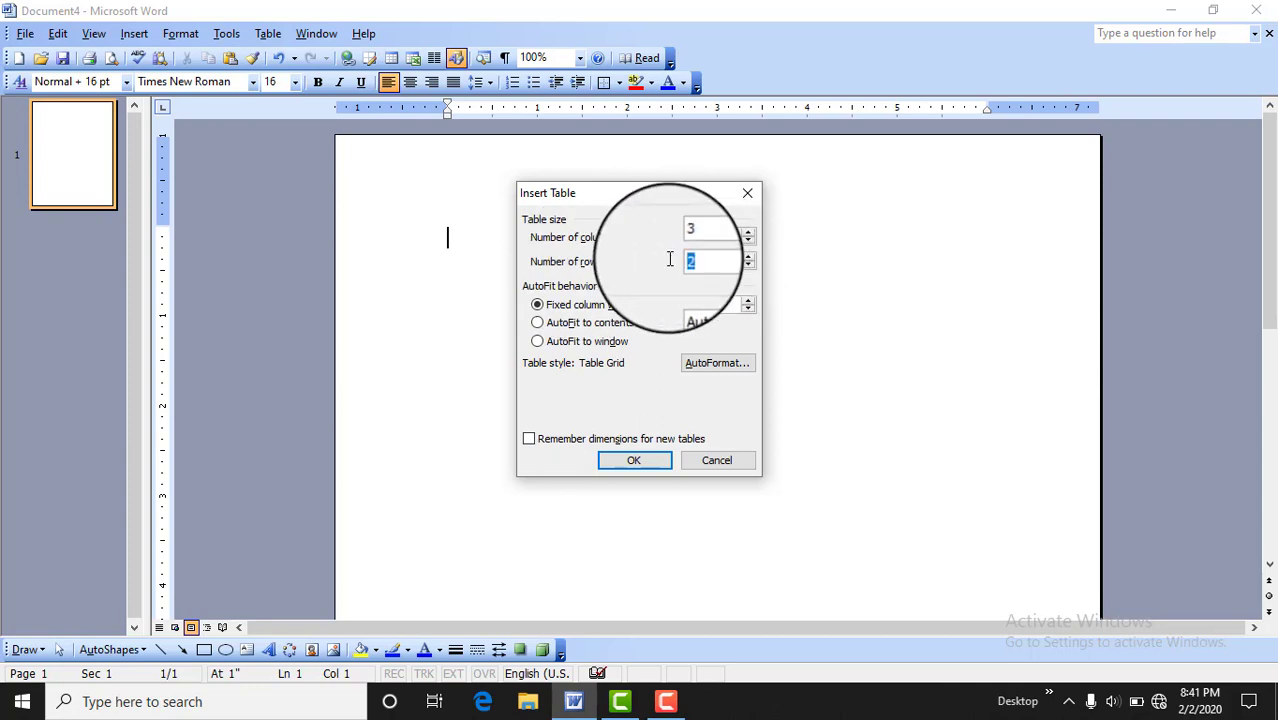
{"action": "type", "text": "3"}
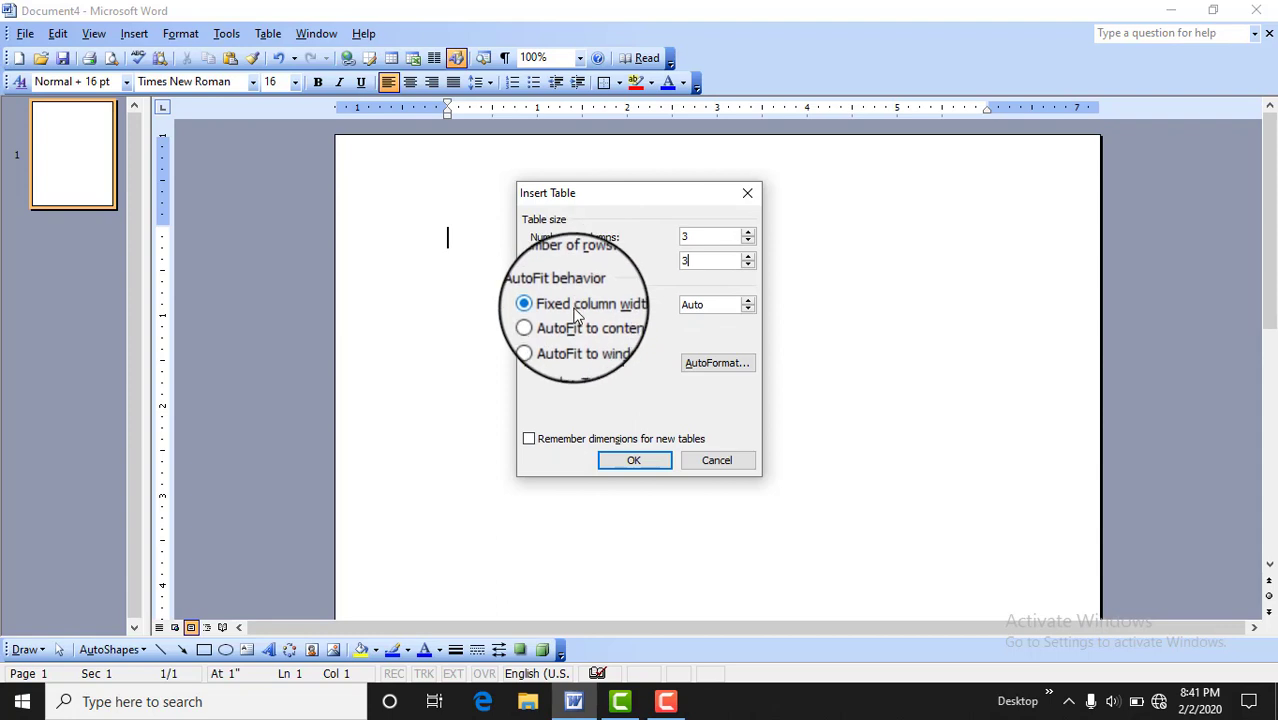
{"action": "left_click", "coordinate": [566, 348]}
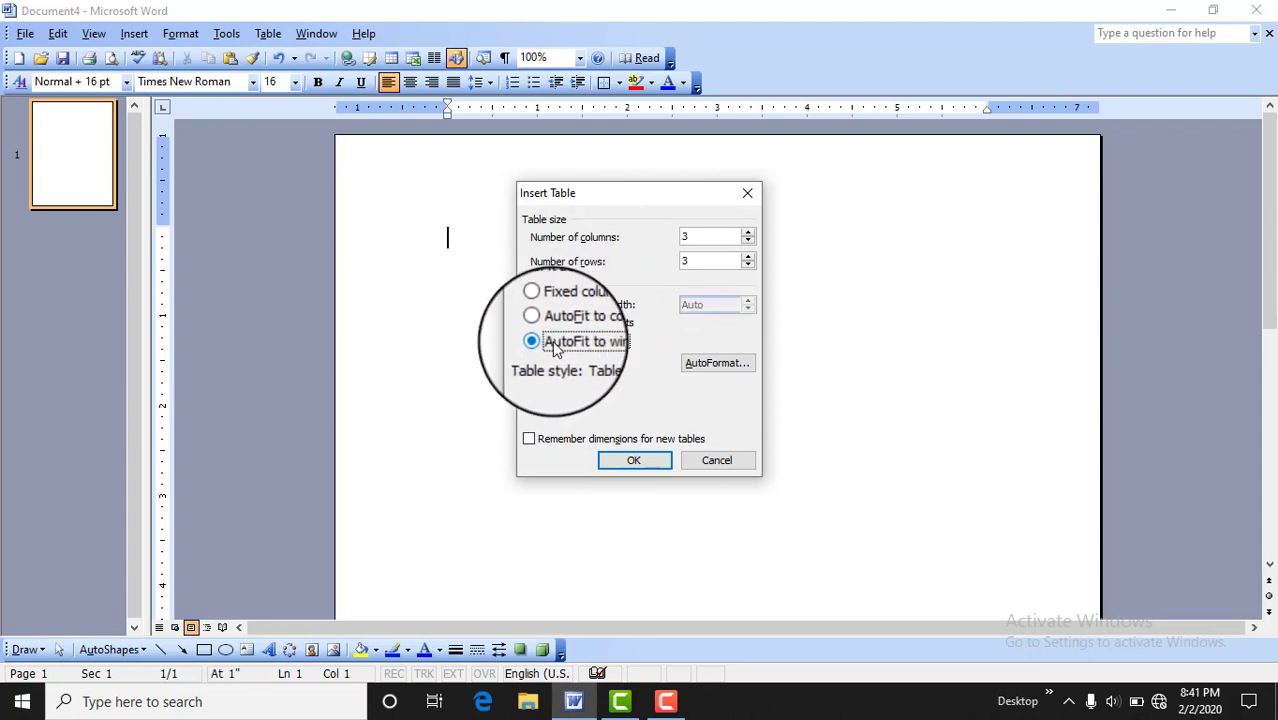
{"action": "left_click", "coordinate": [654, 461]}
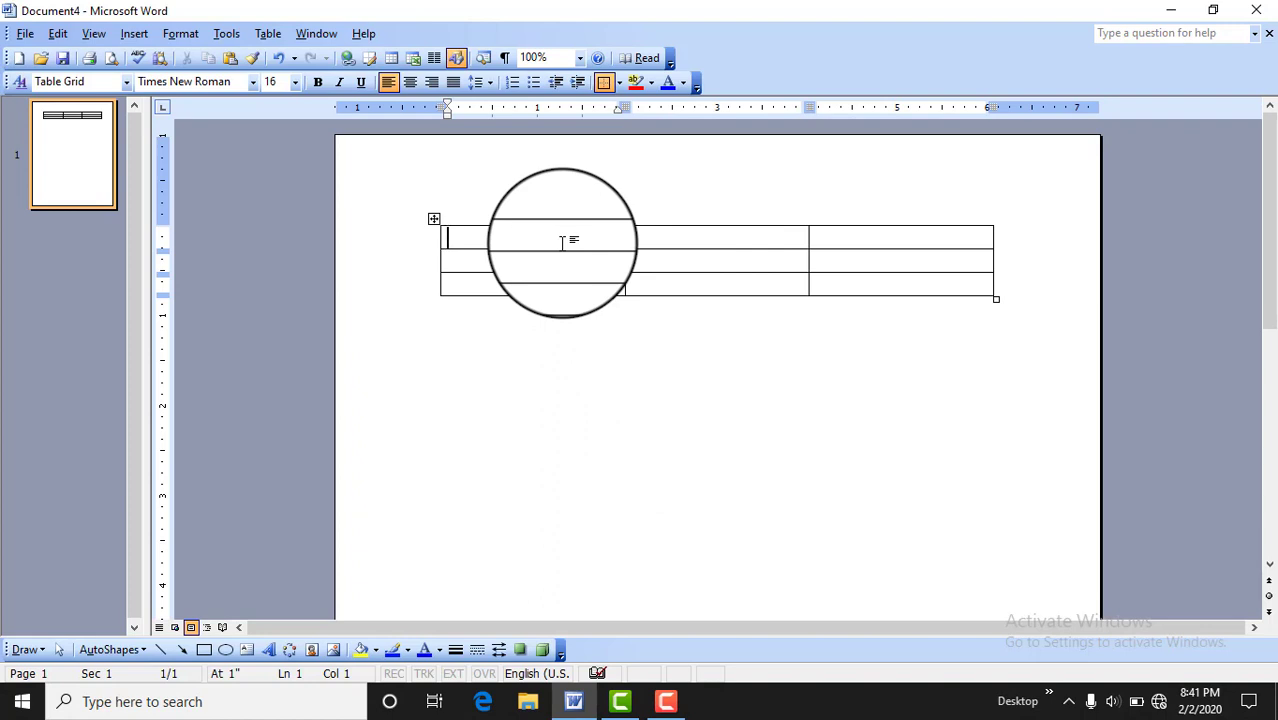
Step: Fill the header row with Name, Age and Marks
{"action": "type", "text": "Name"}
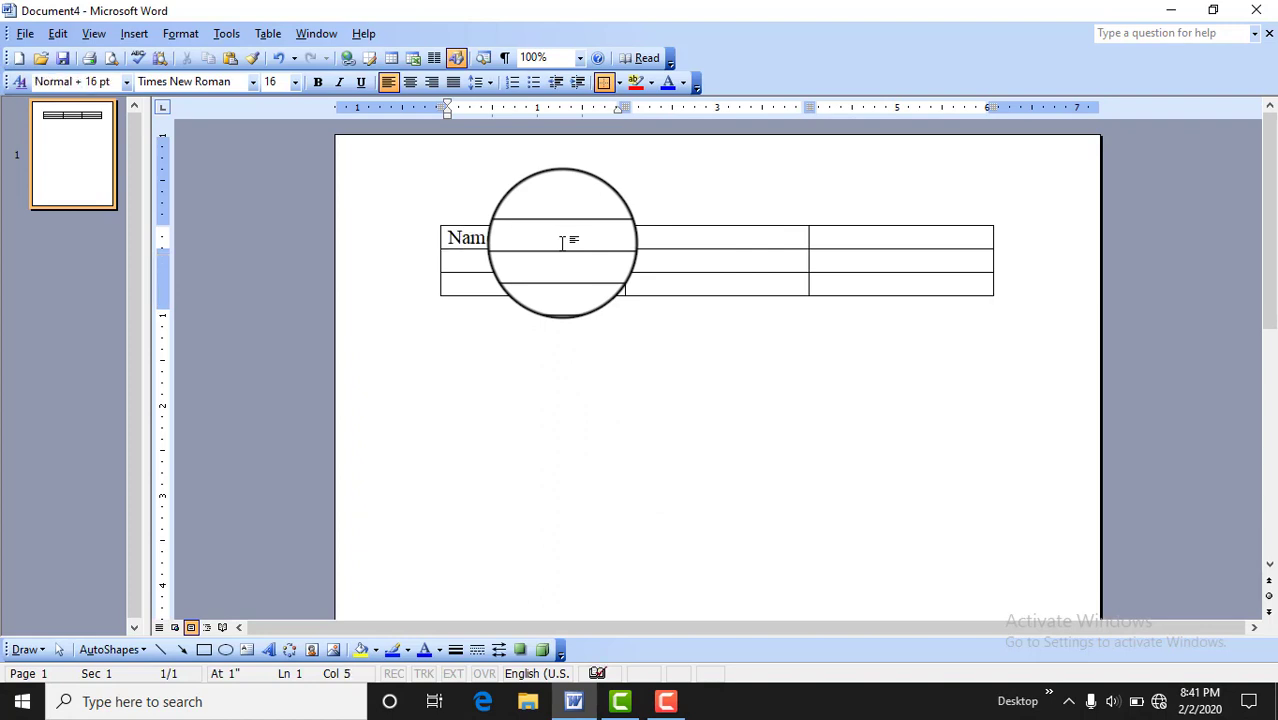
{"action": "key", "text": "Tab"}
{"action": "type", "text": "Age"}
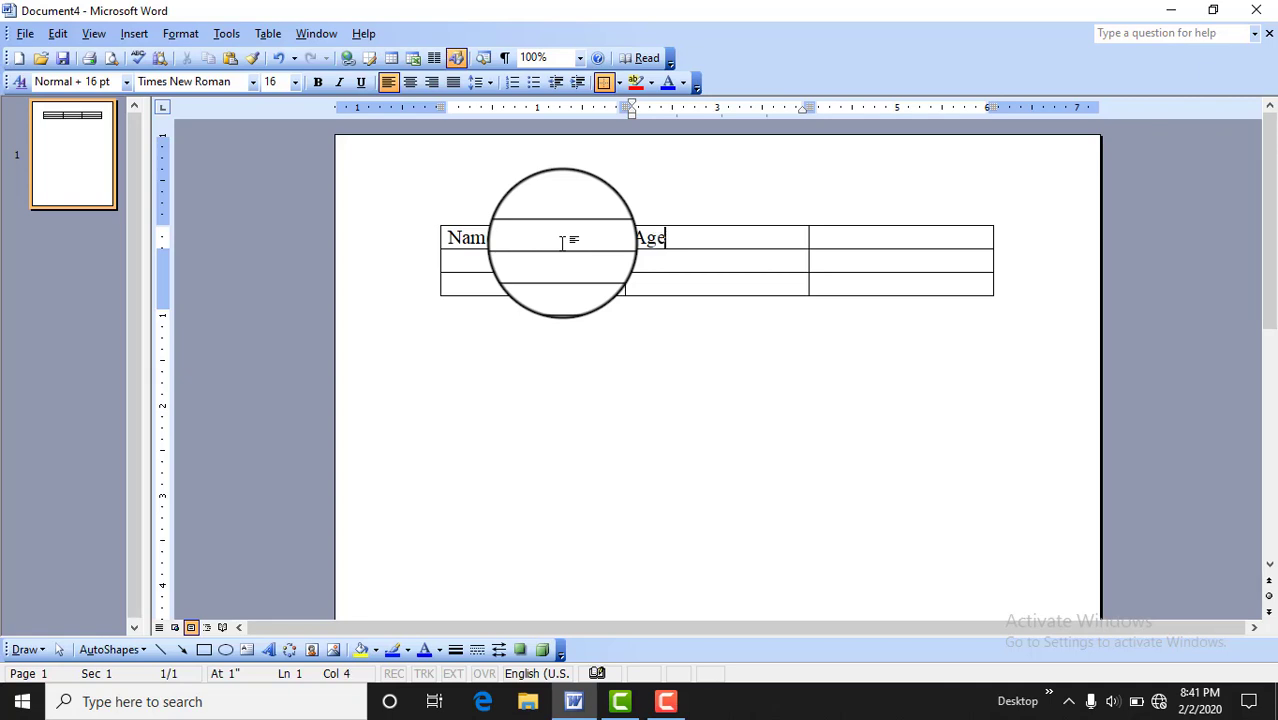
{"action": "key", "text": "Tab"}
{"action": "type", "text": "M"}
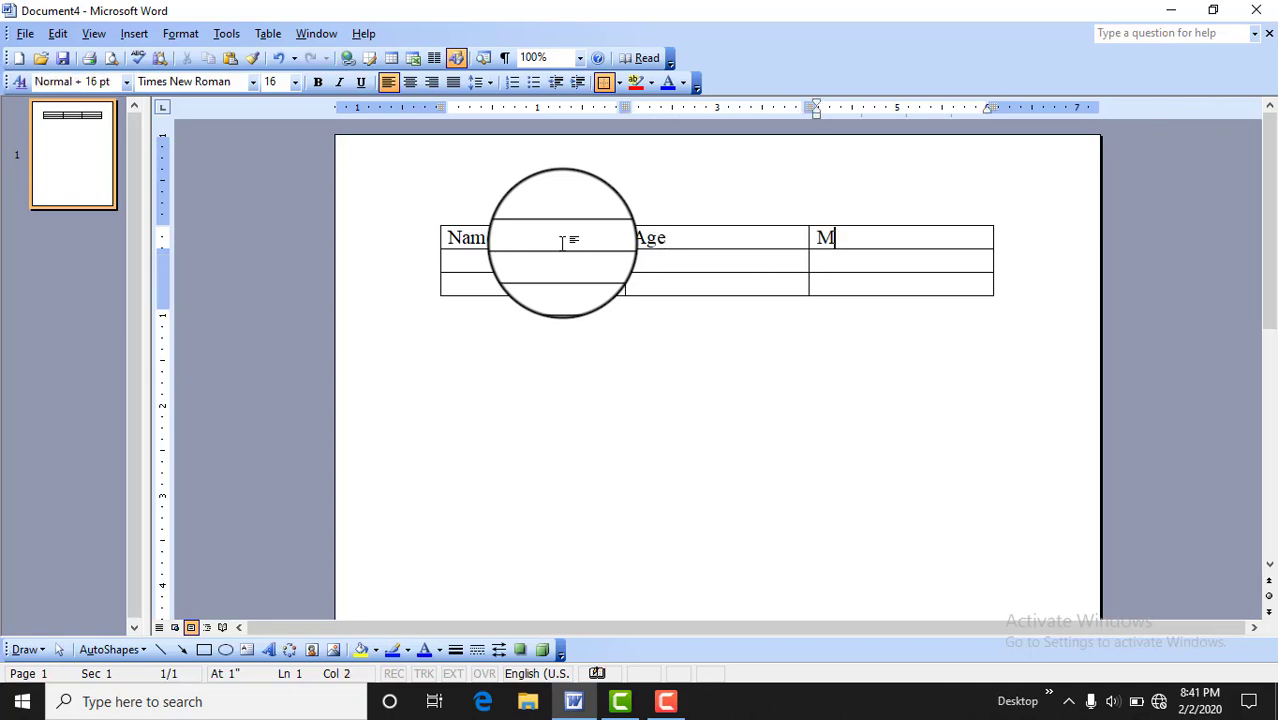
{"action": "type", "text": "rk"}
{"action": "key", "text": "BackSpace"}
{"action": "key", "text": "BackSpace"}
{"action": "type", "text": "ark"}
{"action": "key", "text": "BackSpace"}
{"action": "type", "text": "rks"}
Step: Enter the second row: Ram, 30, 445
{"action": "left_click", "coordinate": [507, 260]}
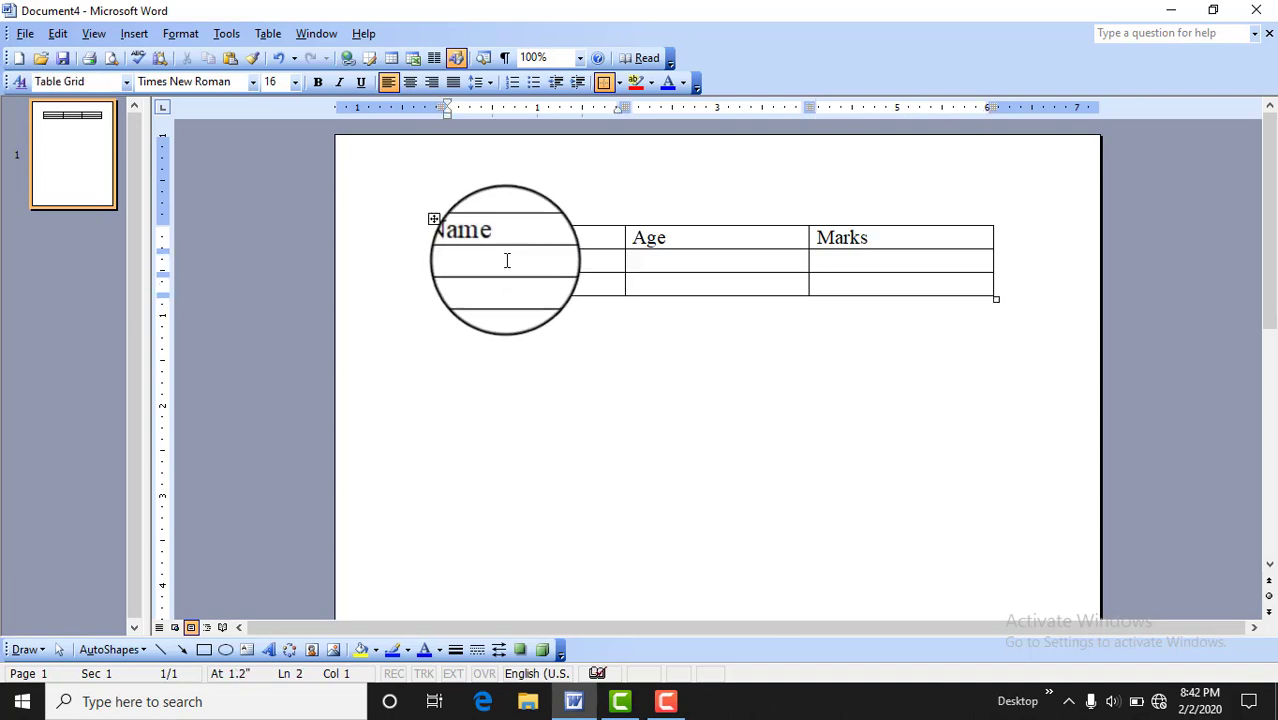
{"action": "type", "text": "Ram"}
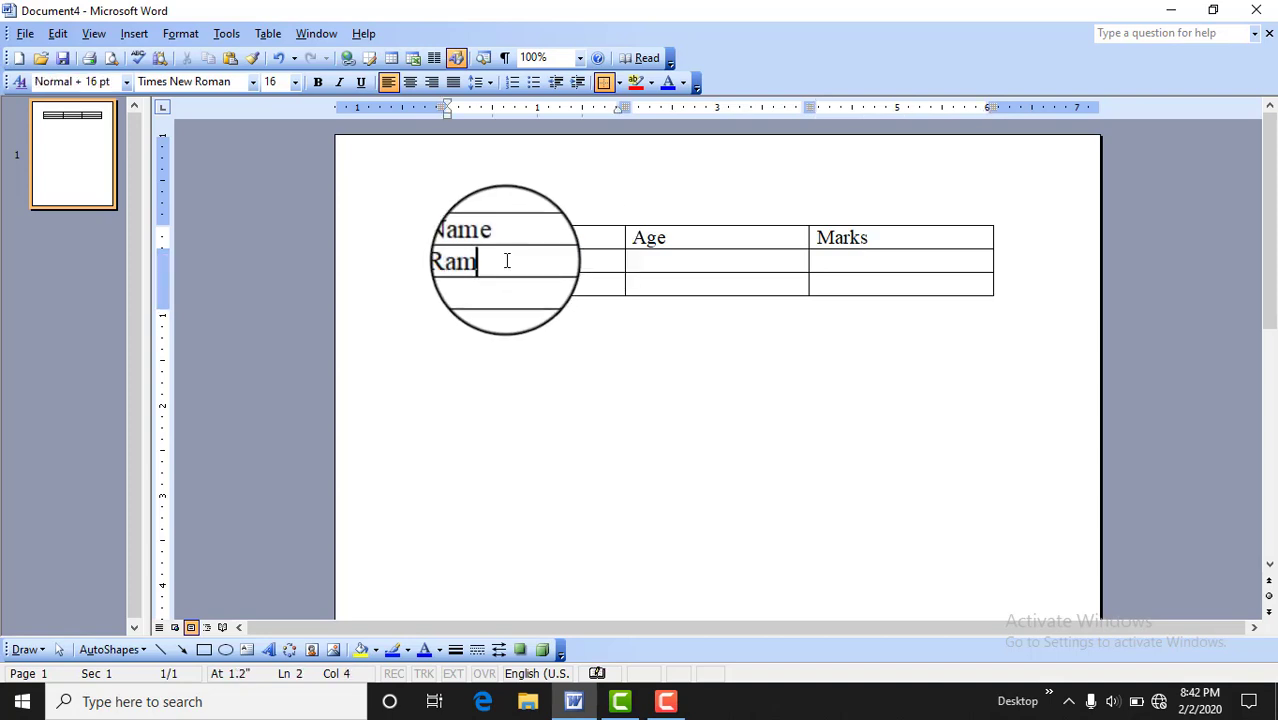
{"action": "key", "text": "Tab"}
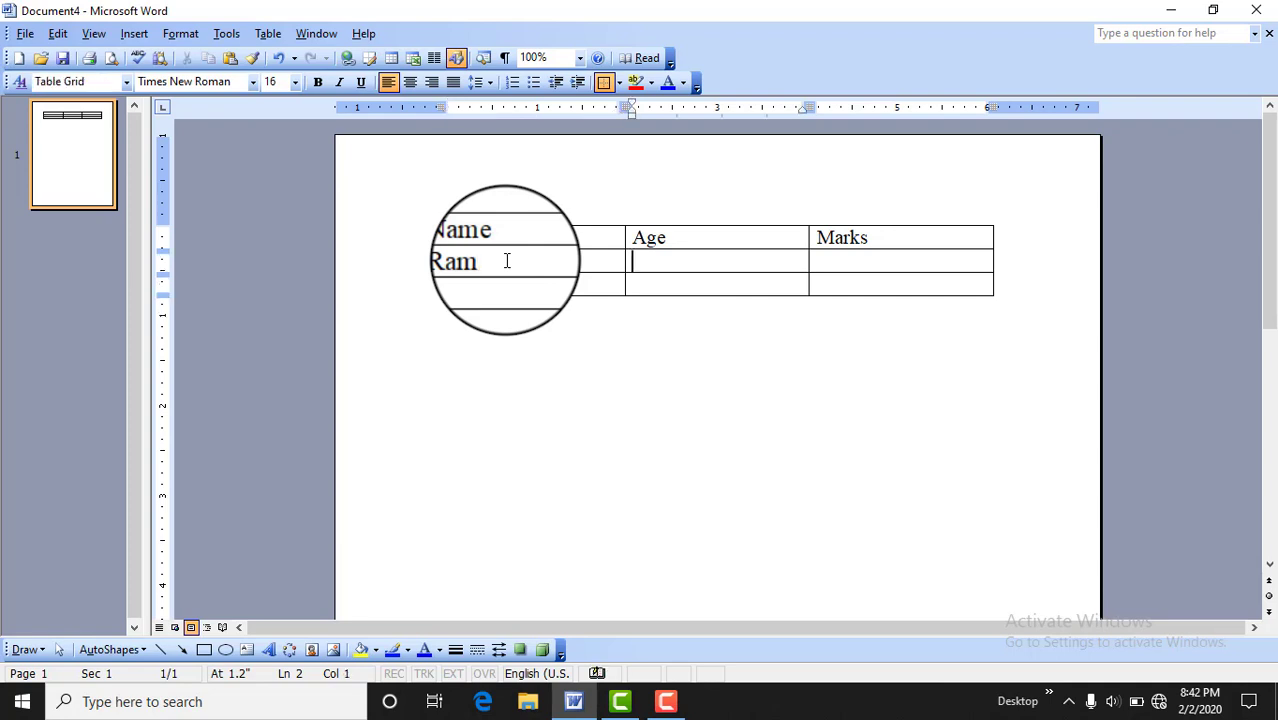
{"action": "type", "text": "3"}
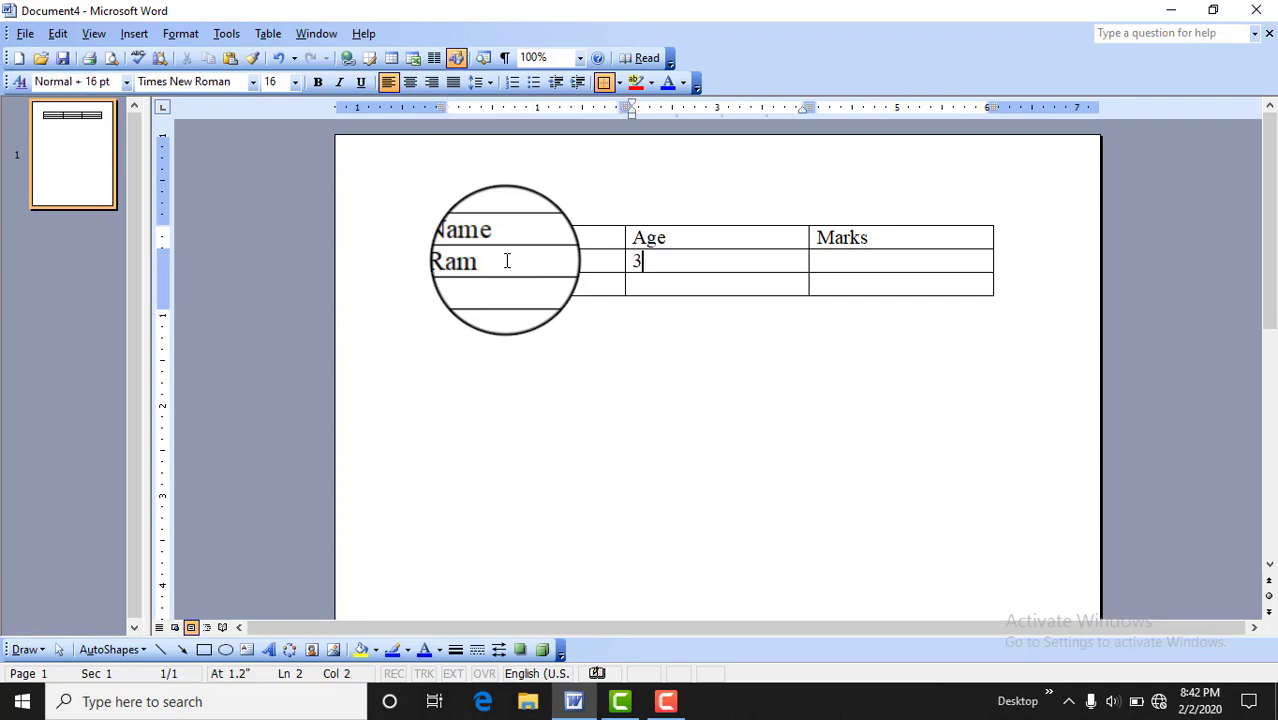
{"action": "type", "text": "0"}
{"action": "key", "text": "Tab"}
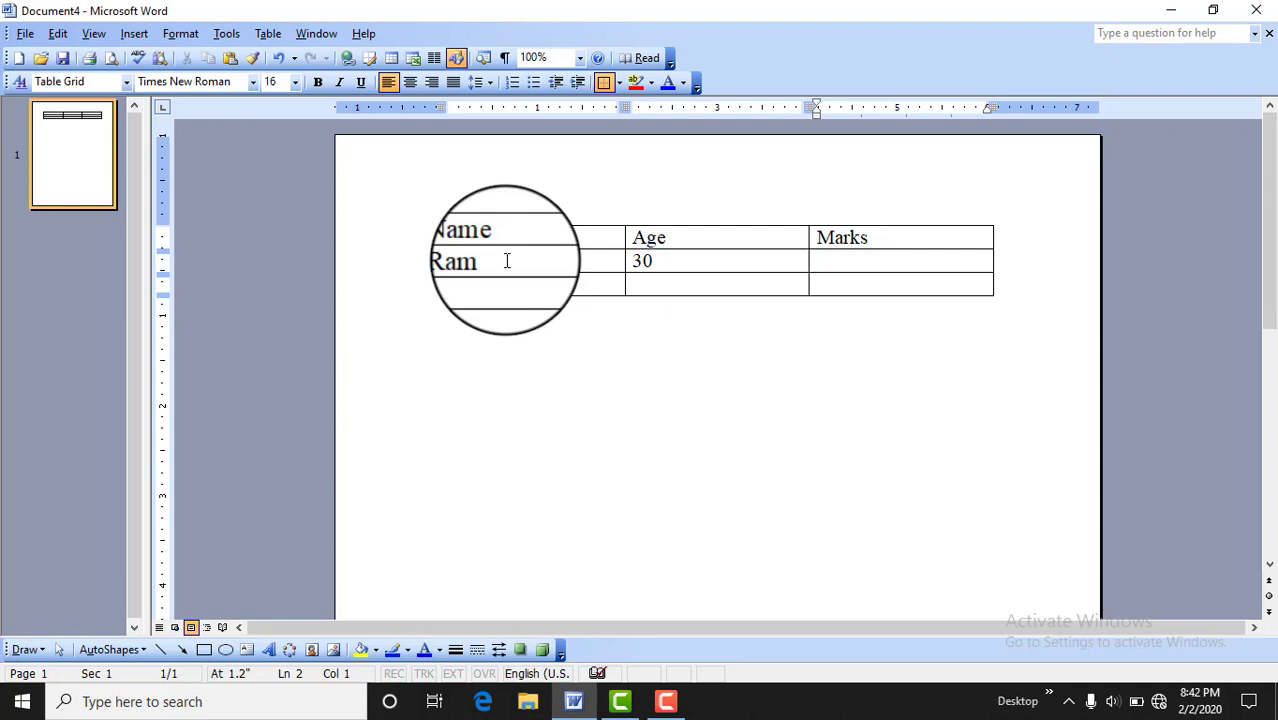
{"action": "type", "text": "445"}
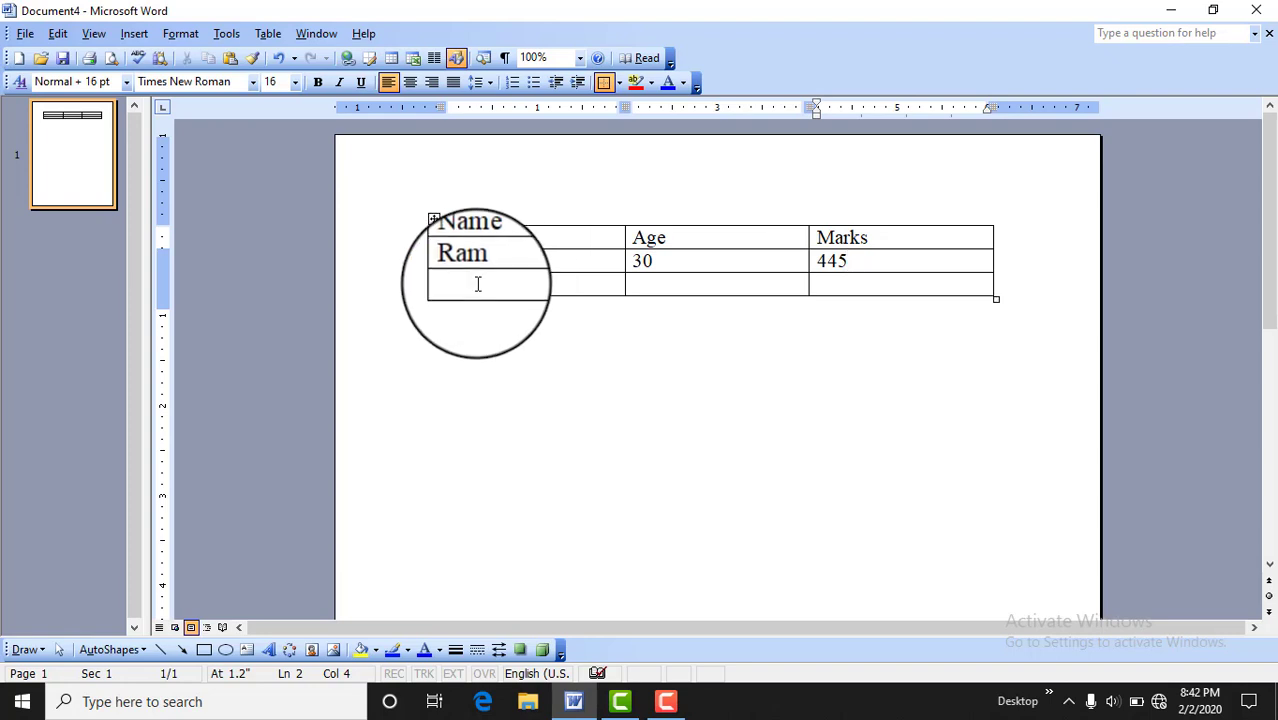
Step: Enter the third row: Shyam, 25, 450
{"action": "left_click", "coordinate": [478, 284]}
{"action": "type", "text": "S"}
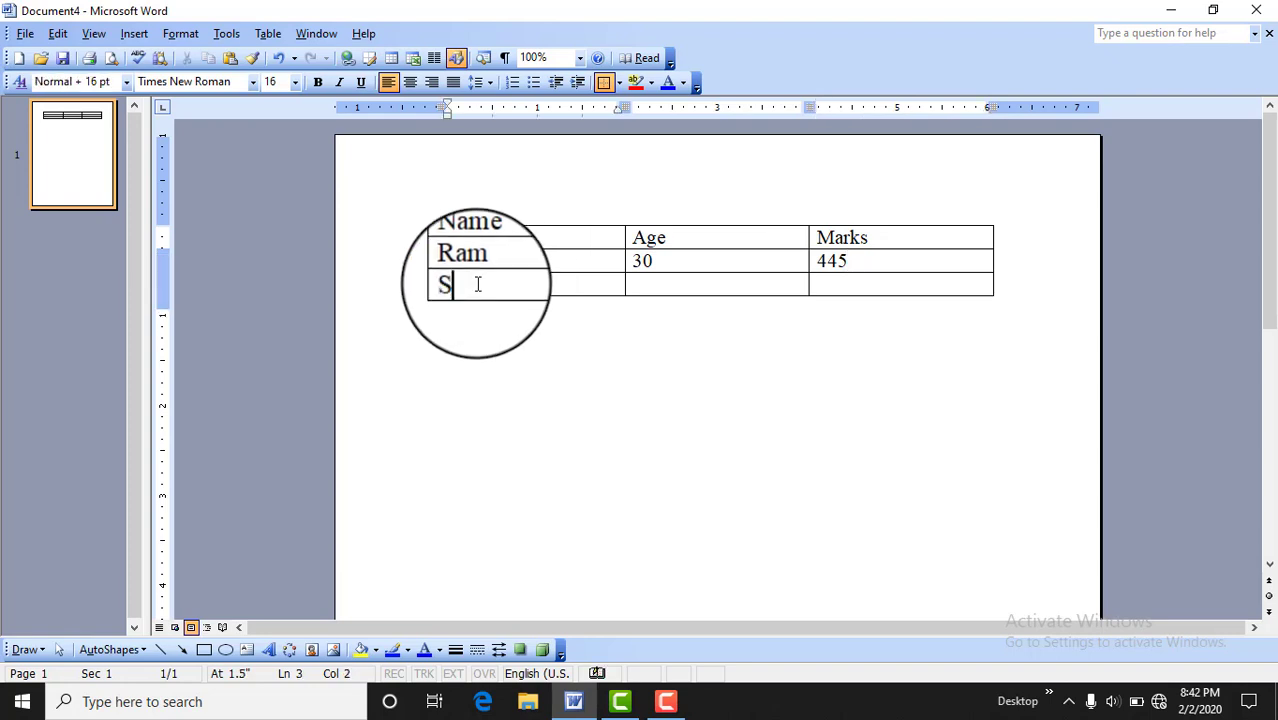
{"action": "type", "text": "hyam"}
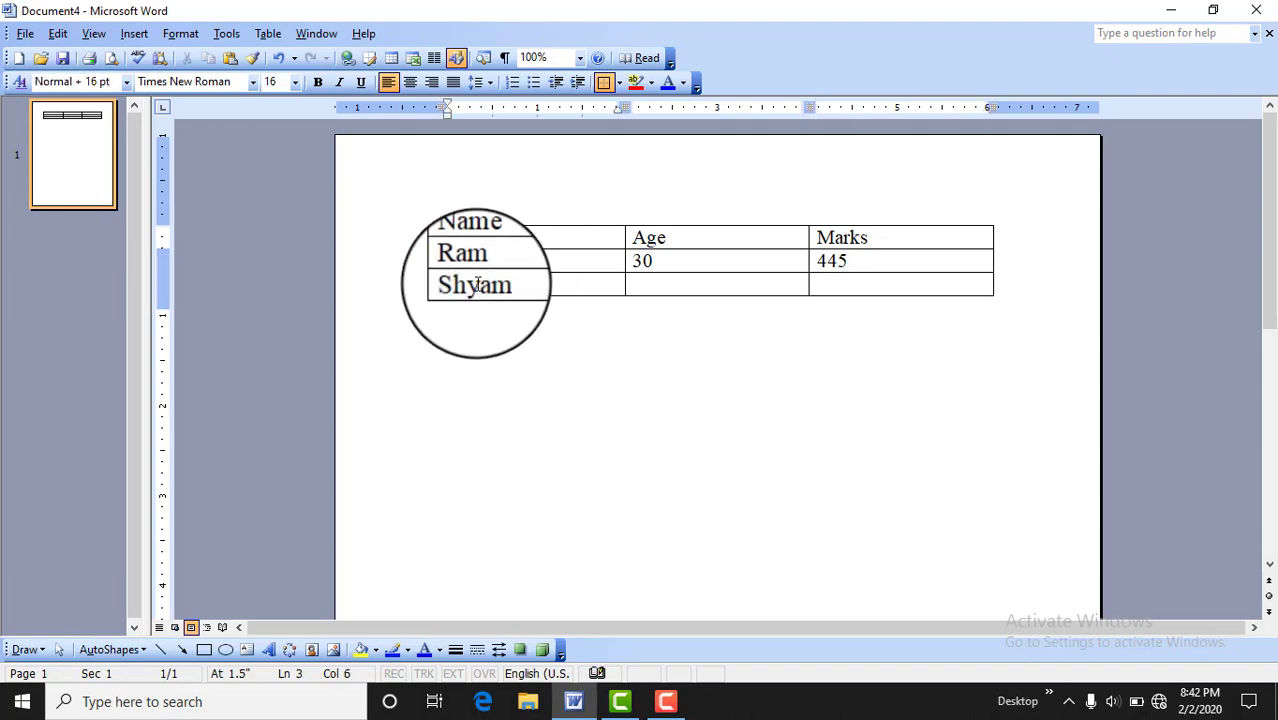
{"action": "key", "text": "Tab"}
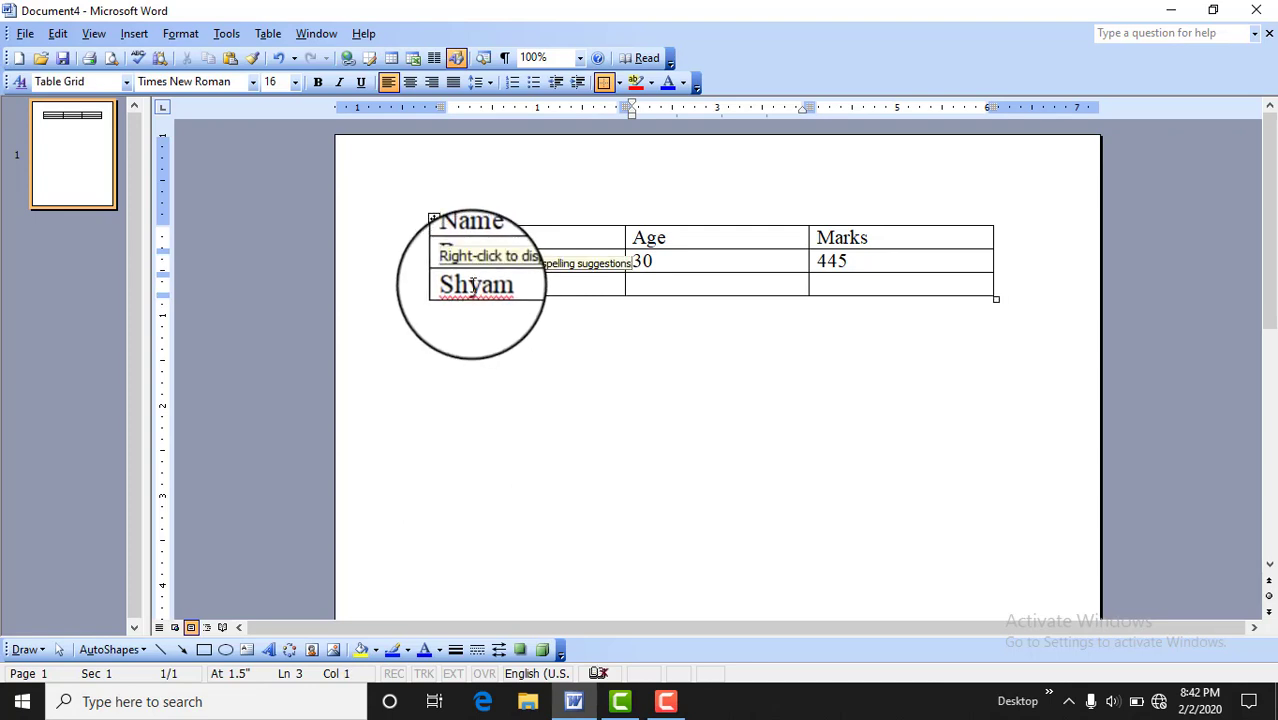
{"action": "type", "text": "2"}
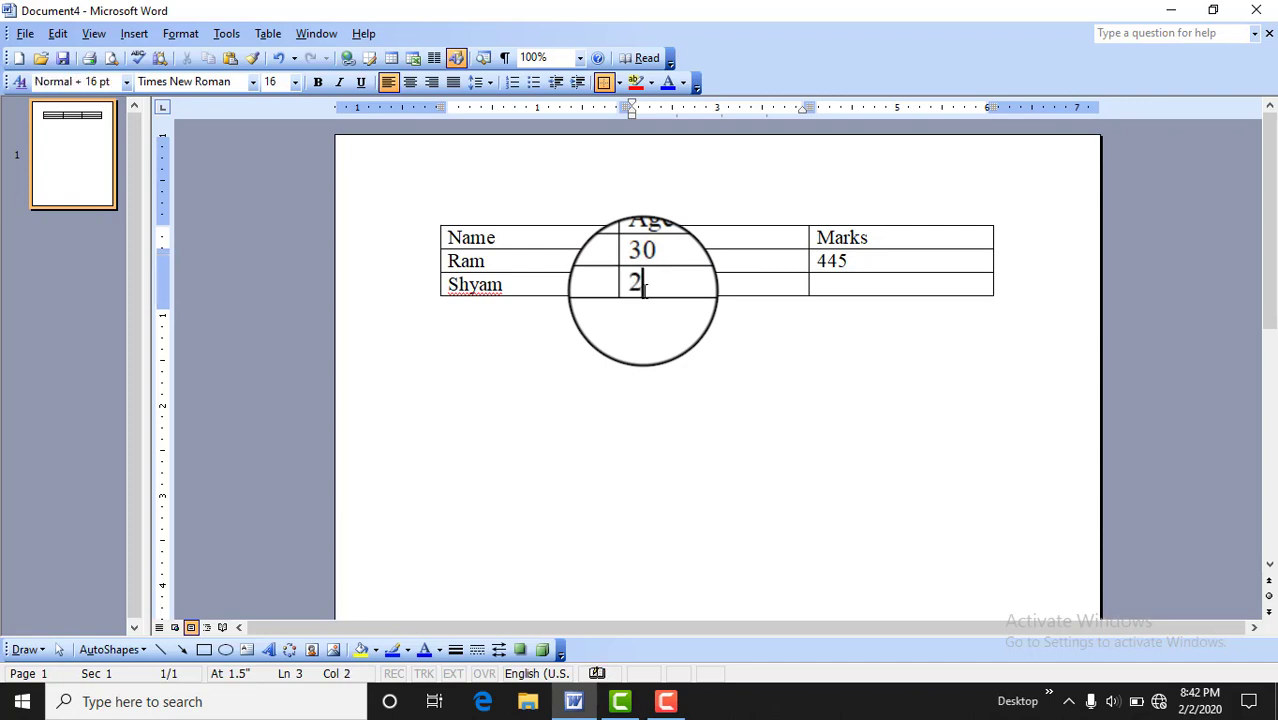
{"action": "type", "text": "5"}
{"action": "key", "text": "Tab"}
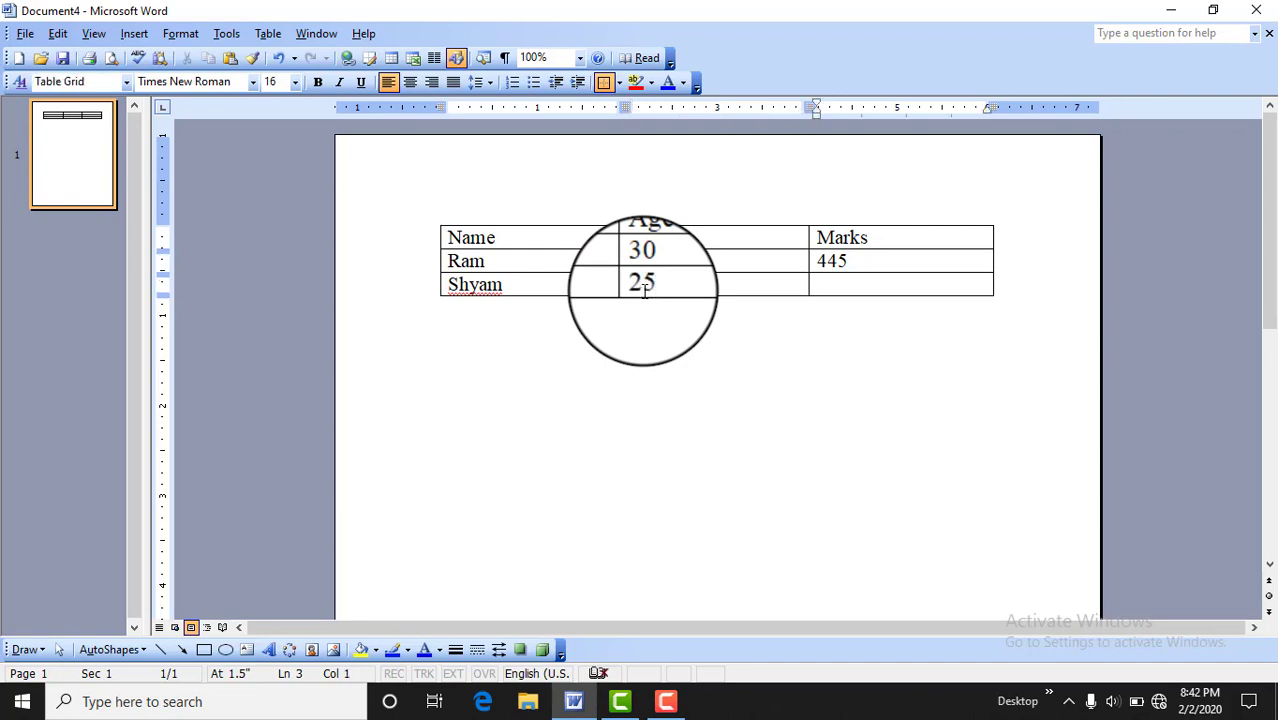
{"action": "type", "text": "45"}
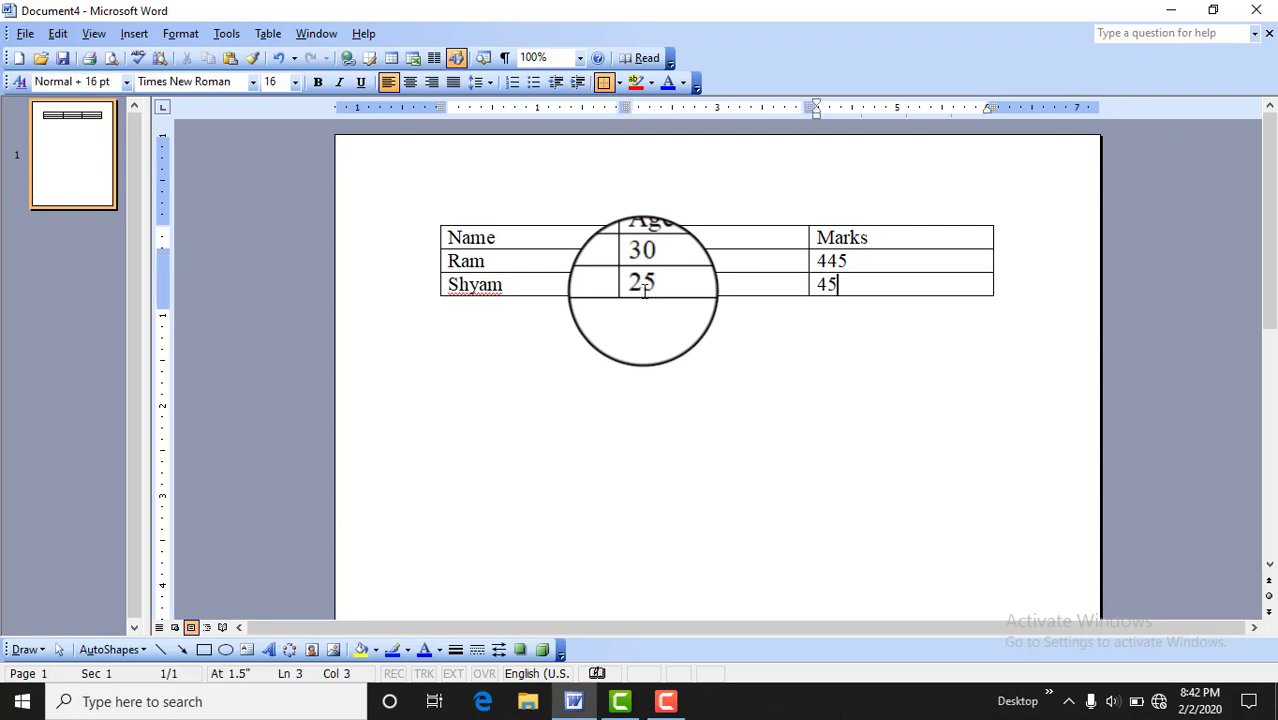
{"action": "type", "text": "0"}
{"action": "left_click", "coordinate": [813, 356]}
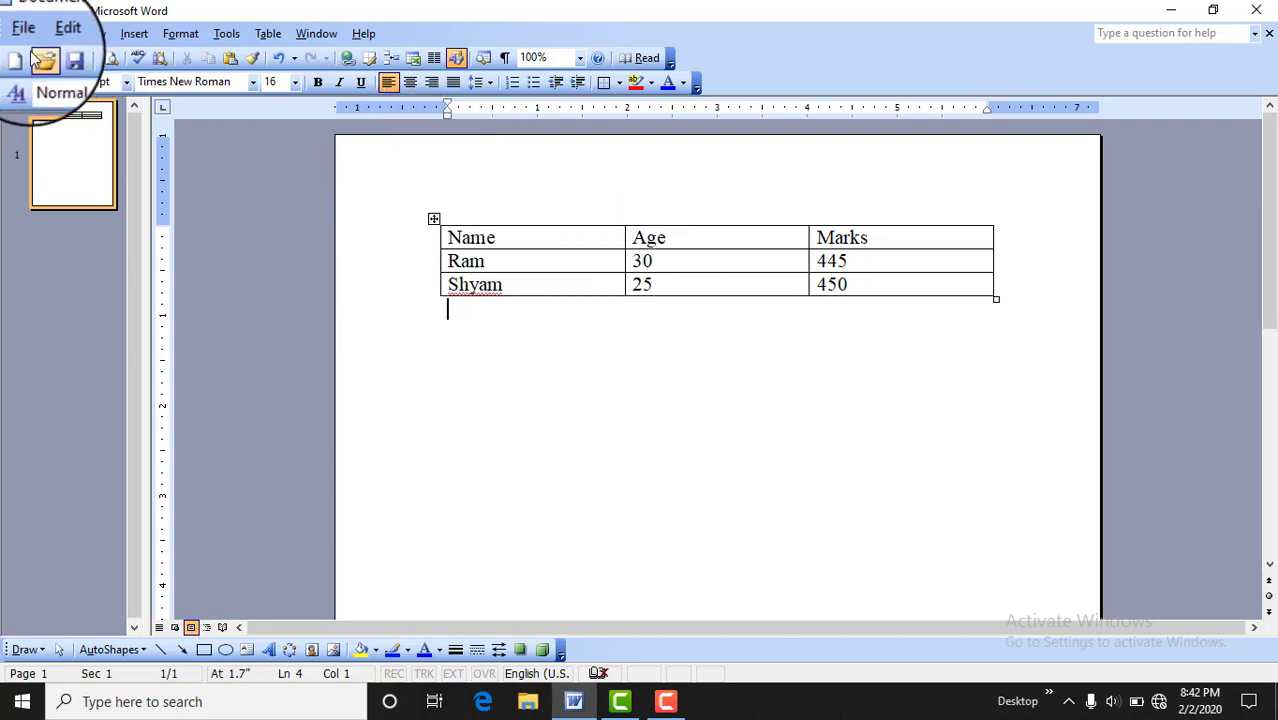
Step: Save the document as 'Table' on the Desktop, then start a new blank document
{"action": "left_click", "coordinate": [25, 33]}
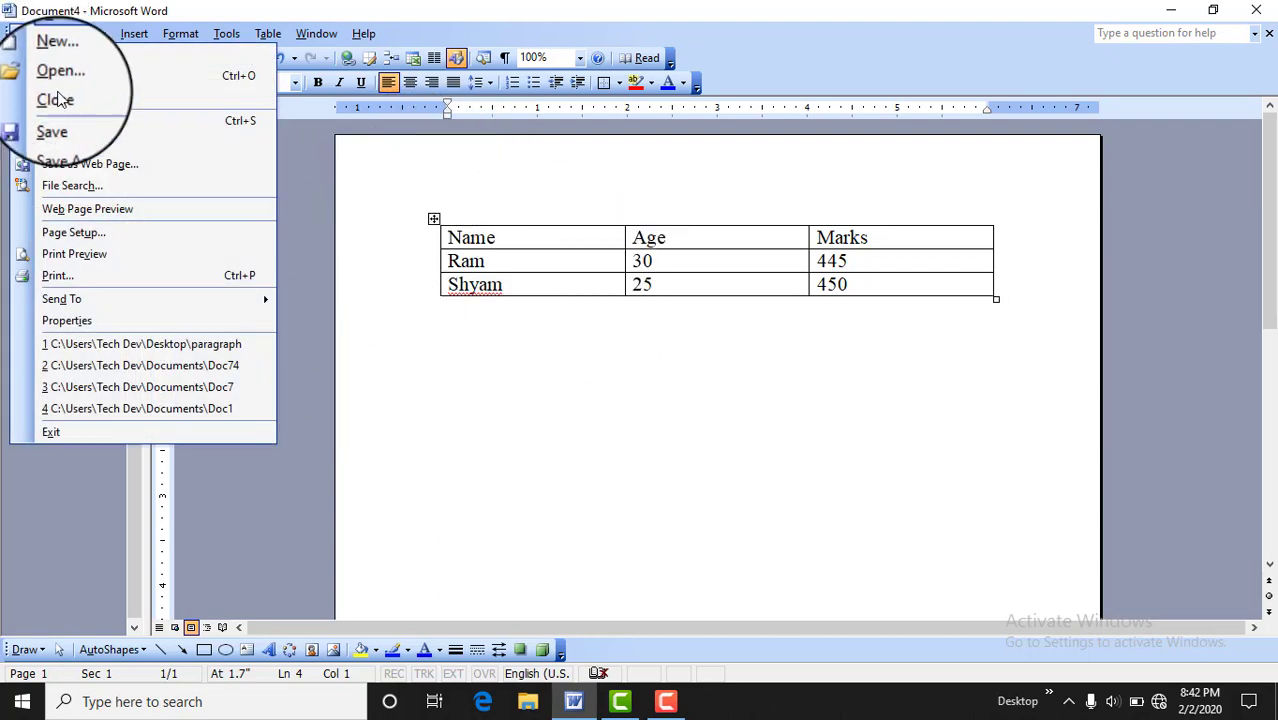
{"action": "left_click", "coordinate": [80, 132]}
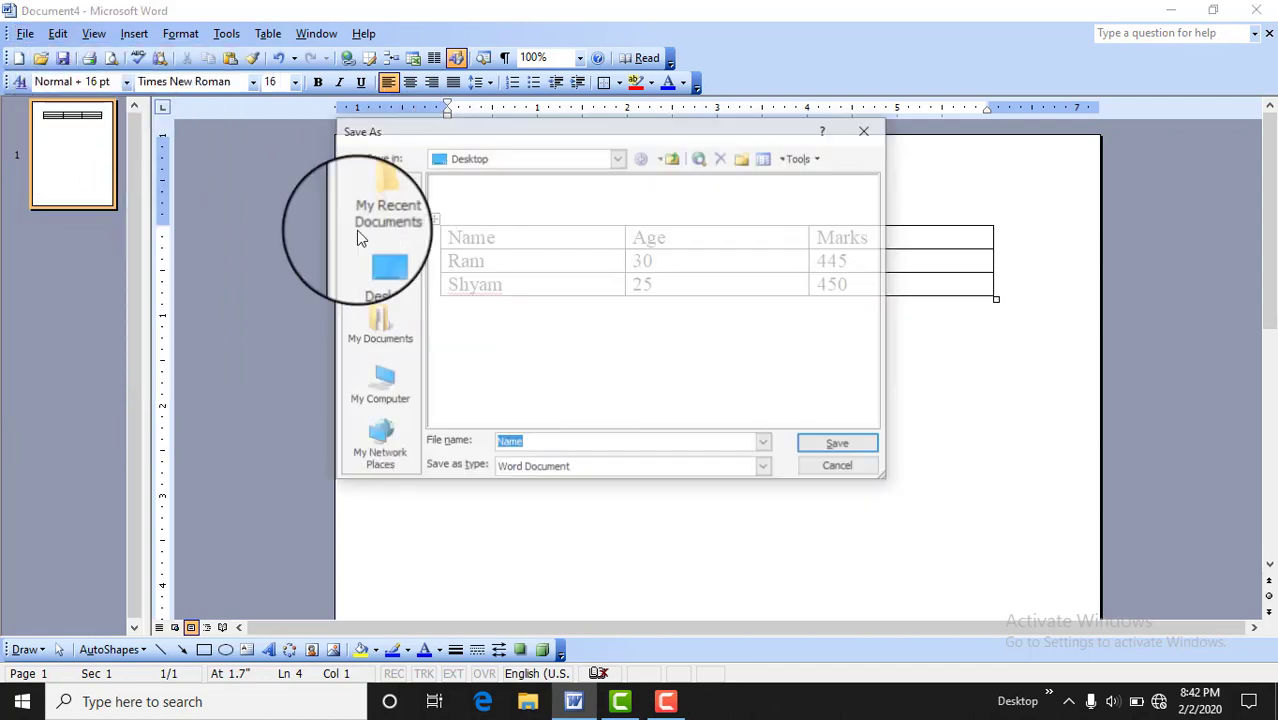
{"action": "left_click", "coordinate": [538, 443]}
{"action": "key", "text": "BackSpace"}
{"action": "key", "text": "BackSpace"}
{"action": "key", "text": "BackSpace"}
{"action": "key", "text": "BackSpace"}
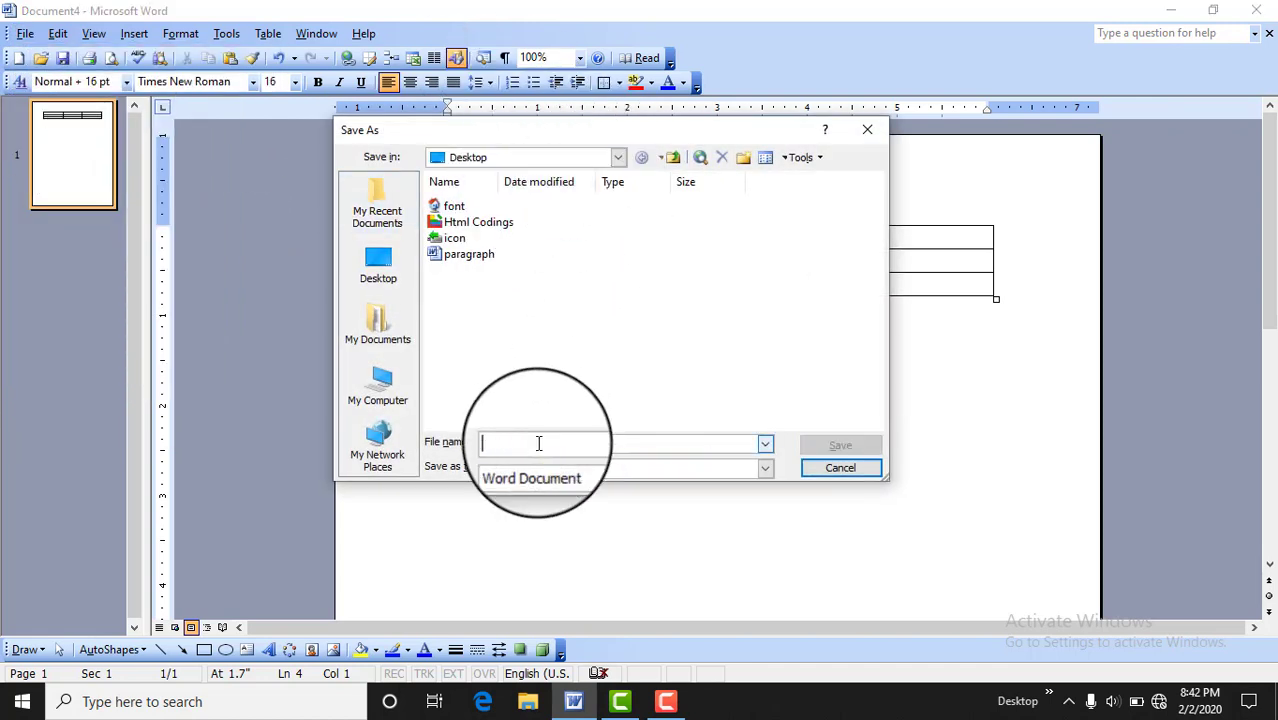
{"action": "type", "text": "TAI"}
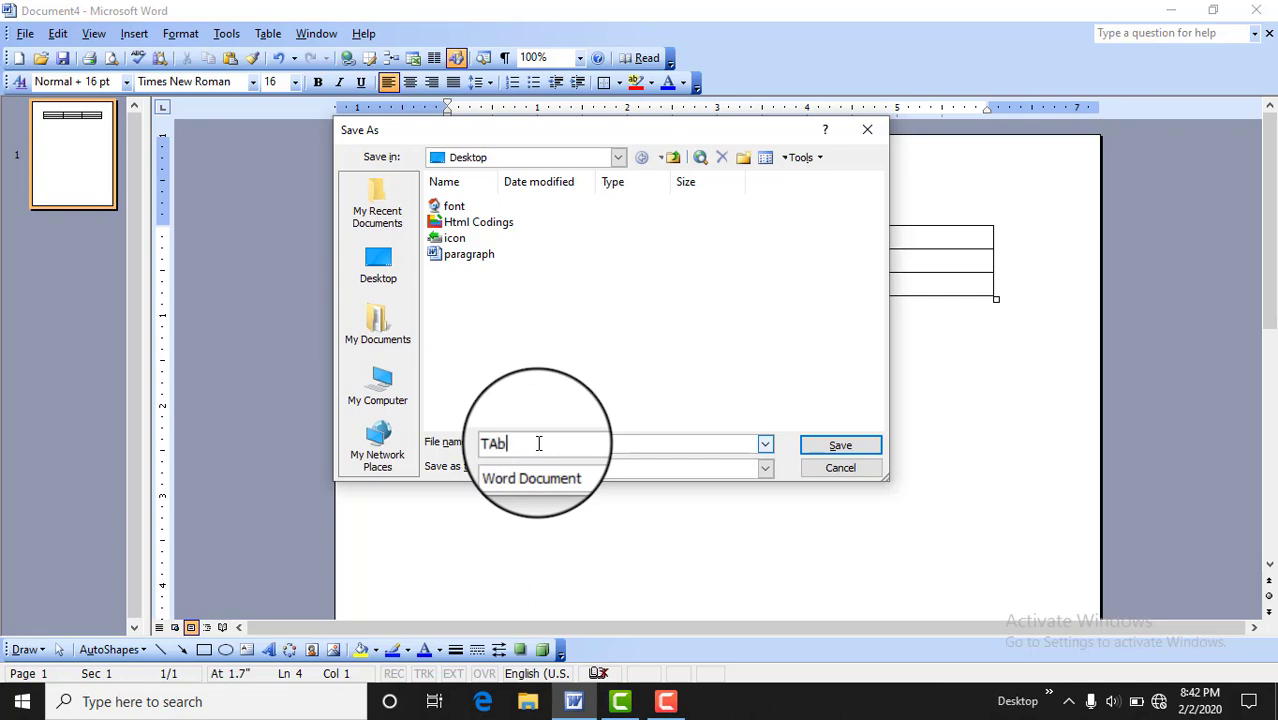
{"action": "key", "text": "BackSpace"}
{"action": "type", "text": "al"}
{"action": "left_click", "coordinate": [374, 278]}
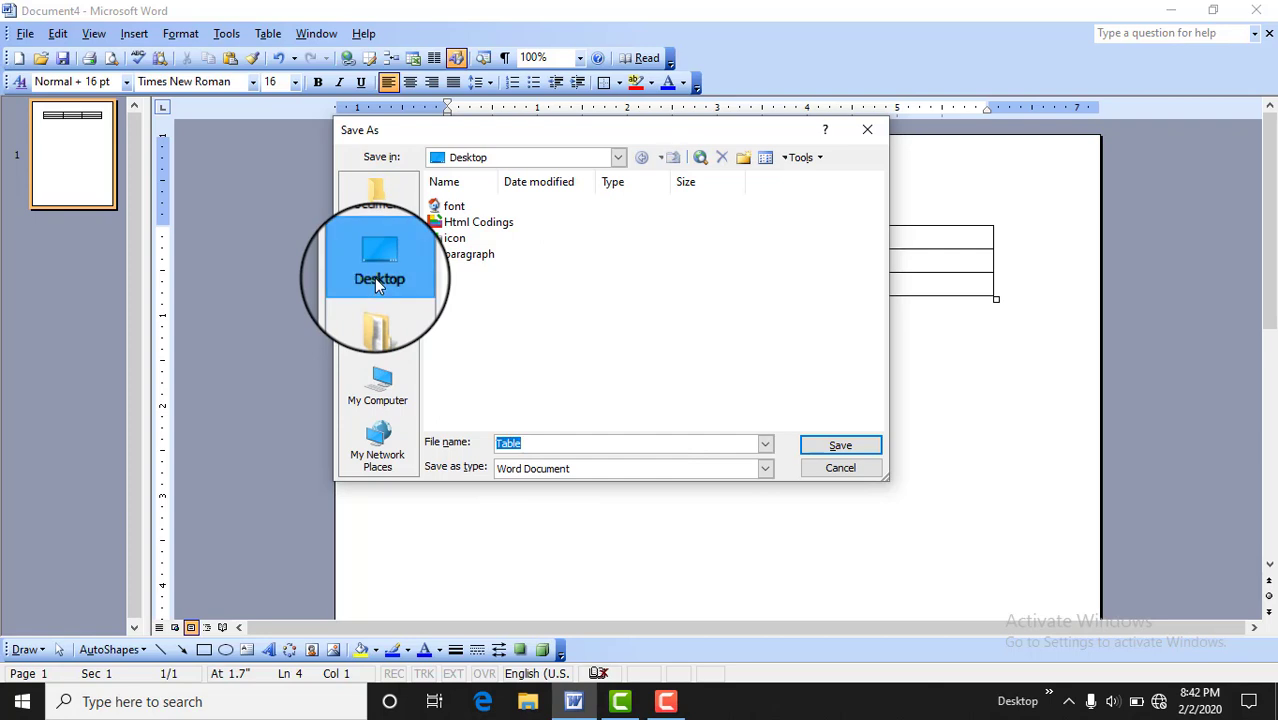
{"action": "left_click", "coordinate": [818, 447]}
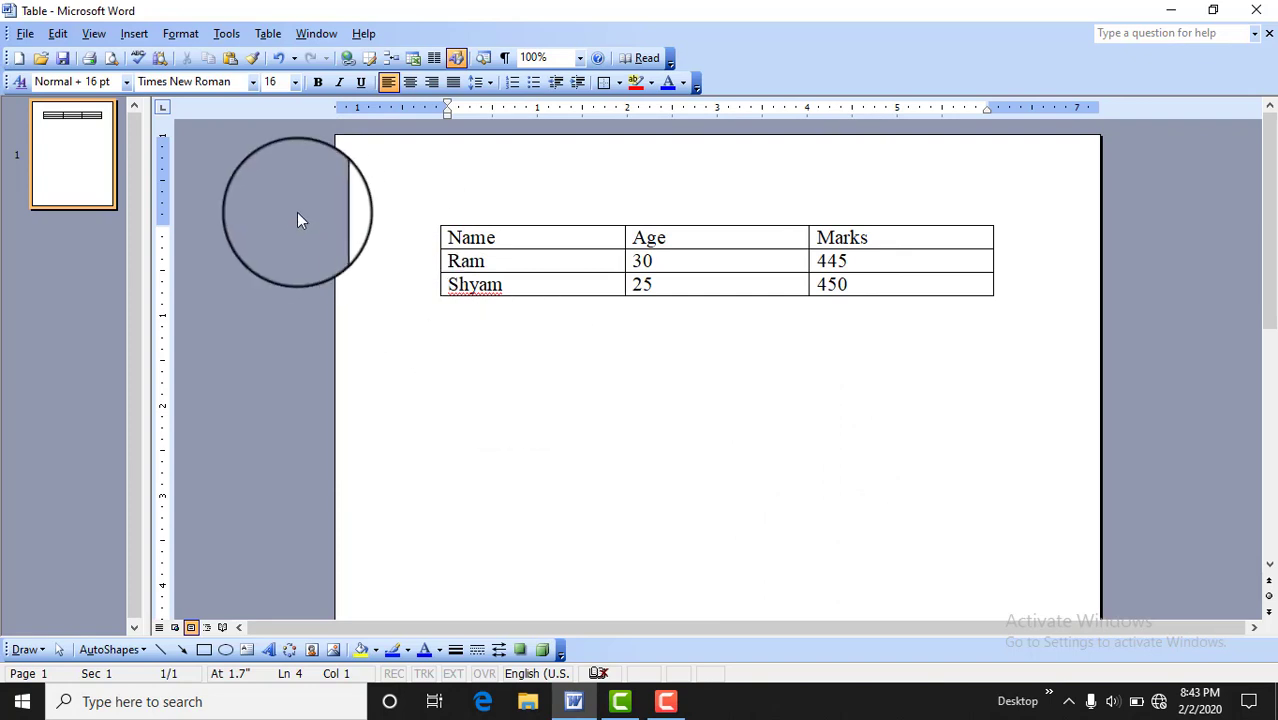
{"action": "left_click", "coordinate": [20, 60]}
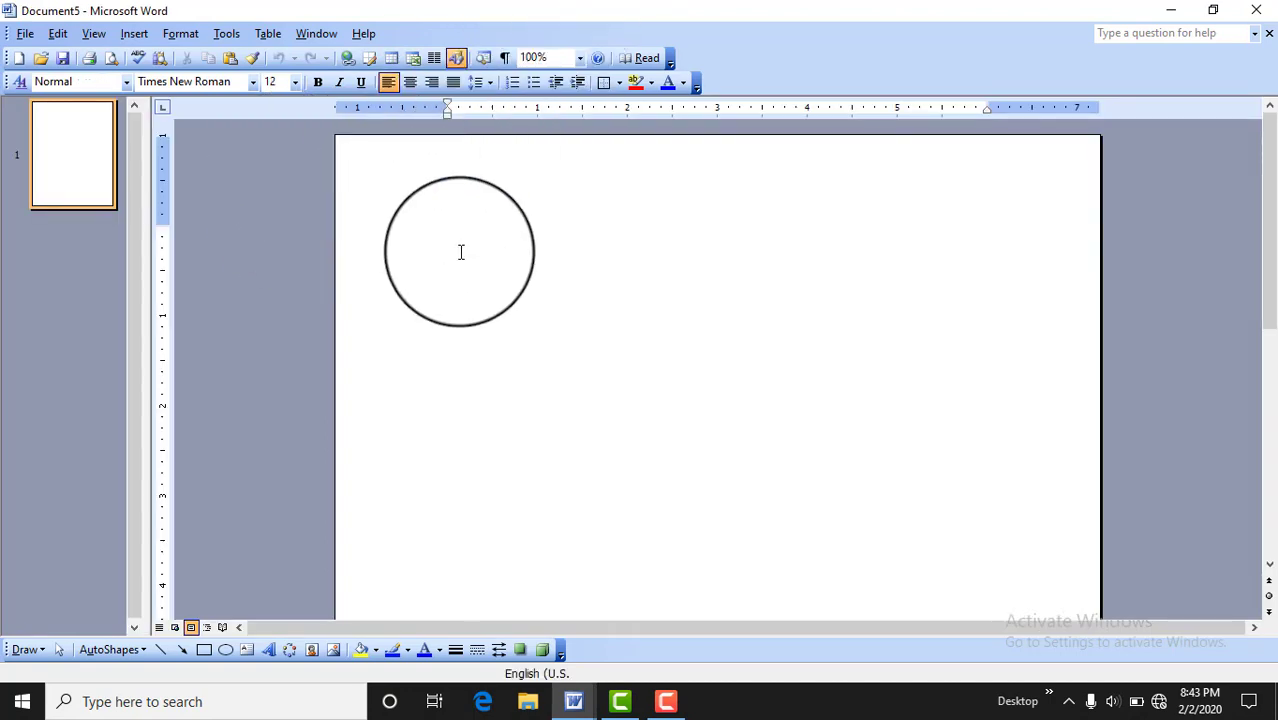
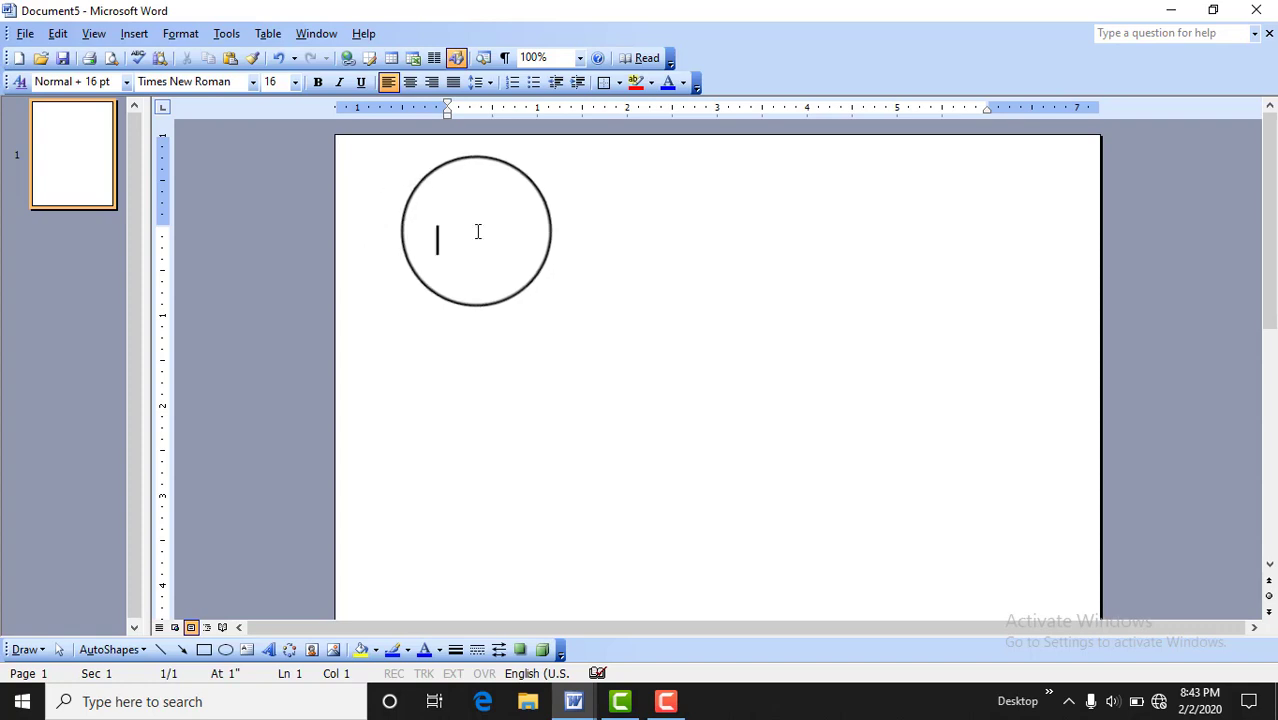
Step: Launch the Mail Merge wizard from Tools > Letters and Mailings
{"action": "left_click", "coordinate": [226, 33]}
{"action": "mouse_move", "coordinate": [303, 230]}
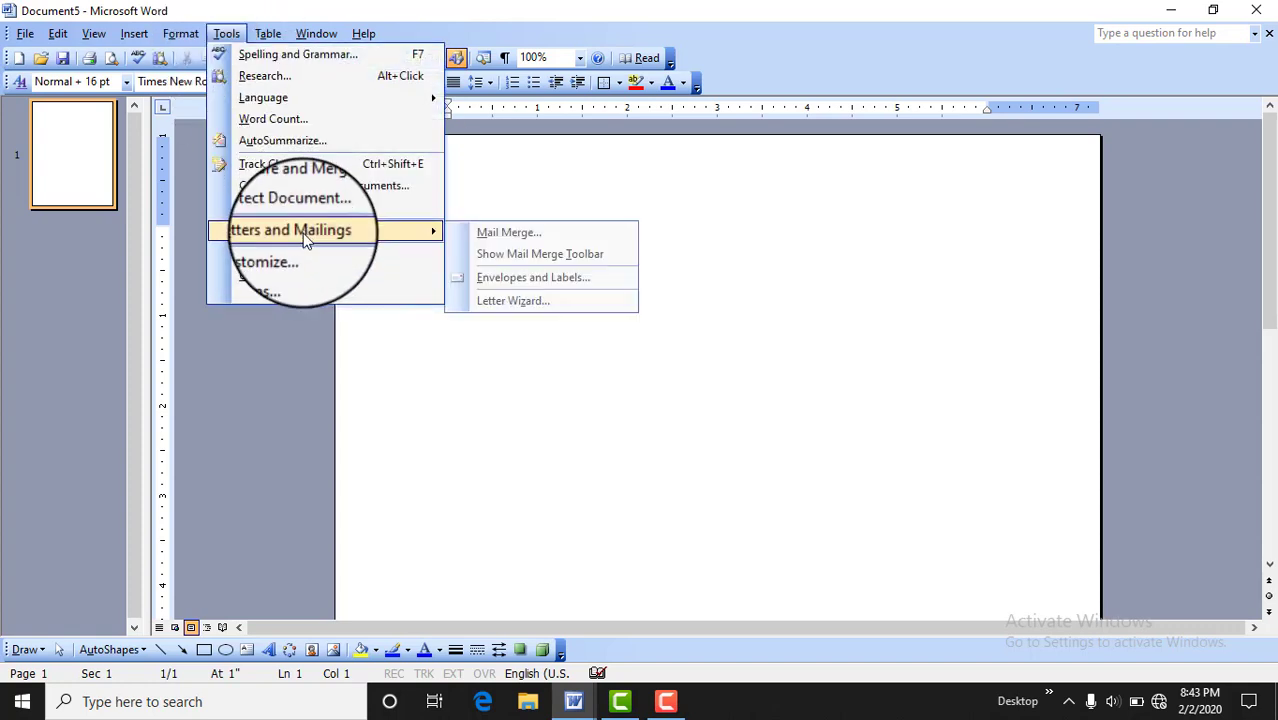
{"action": "left_click", "coordinate": [493, 232]}
{"action": "type", "text": "1 of 6 steps"}
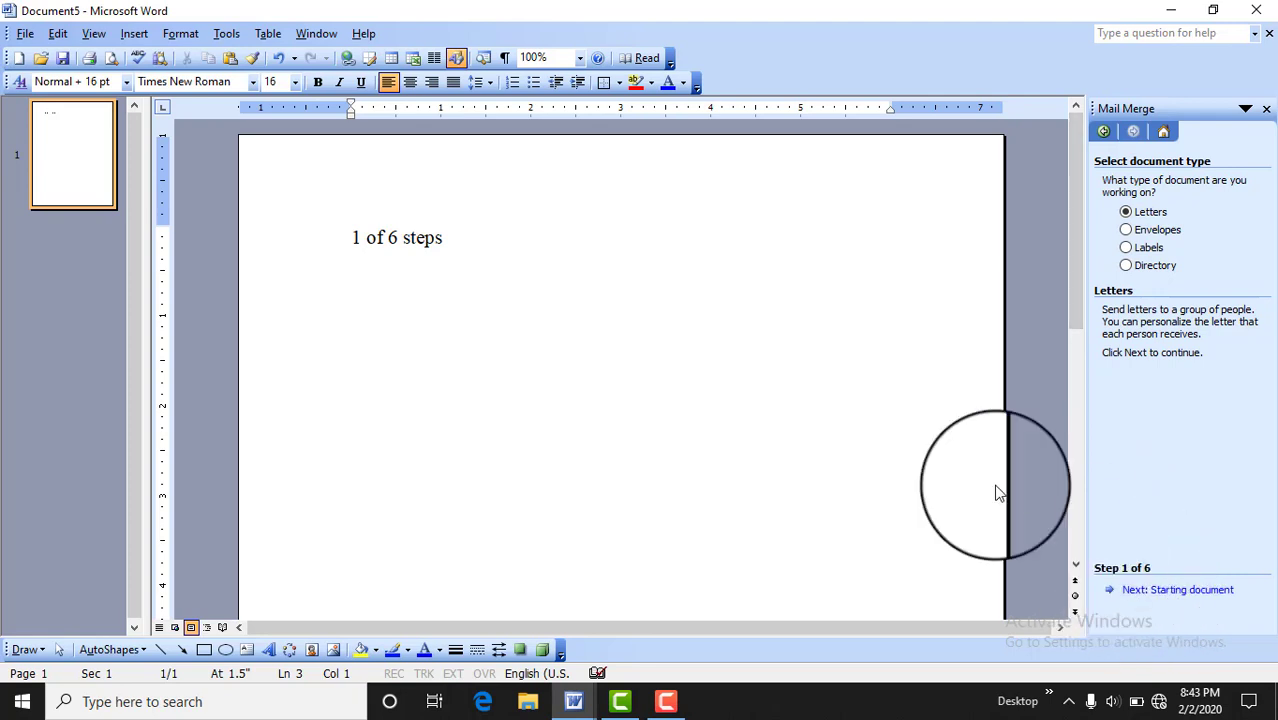
Step: Delete the stray '1 of 6 steps' text and advance the wizard to Select recipients
{"action": "left_click_drag", "start_coordinate": [414, 300], "coordinate": [190, 115]}
{"action": "key", "text": "Delete"}
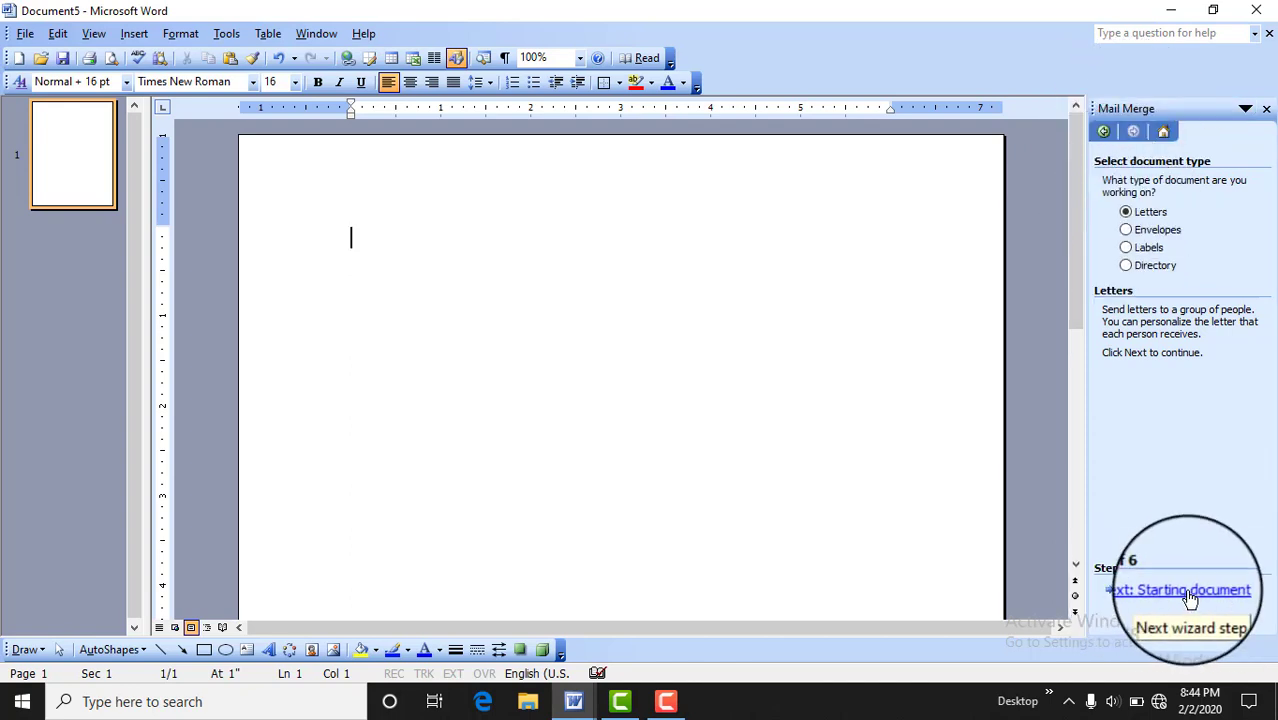
{"action": "left_click", "coordinate": [1189, 597]}
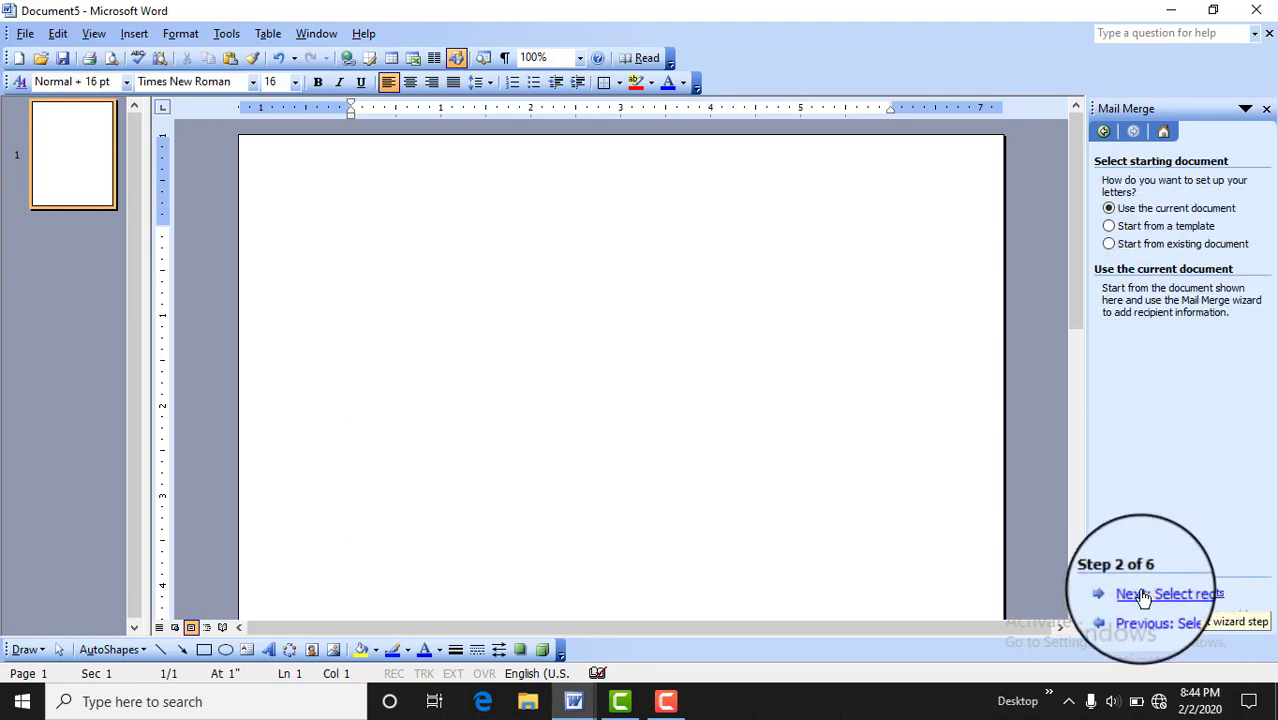
{"action": "left_click", "coordinate": [1143, 595]}
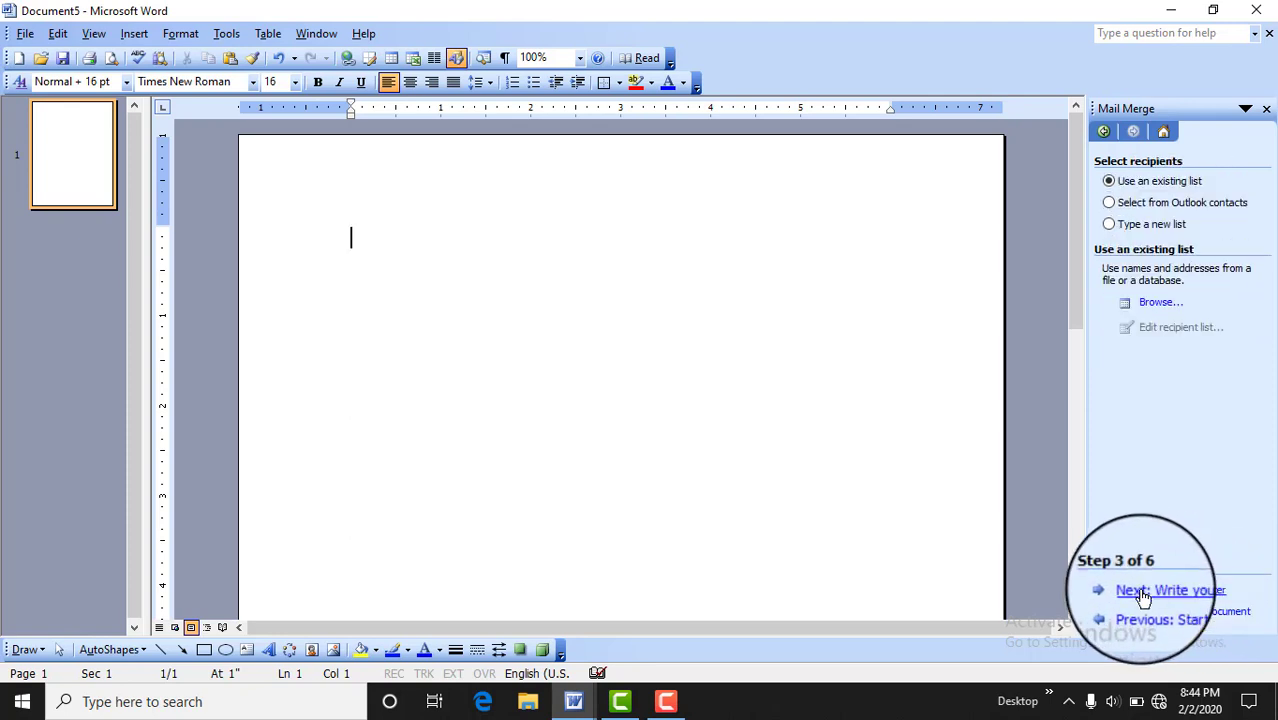
Step: Use the Desktop file Table.doc as the recipient list and accept both records
{"action": "left_click", "coordinate": [1145, 305]}
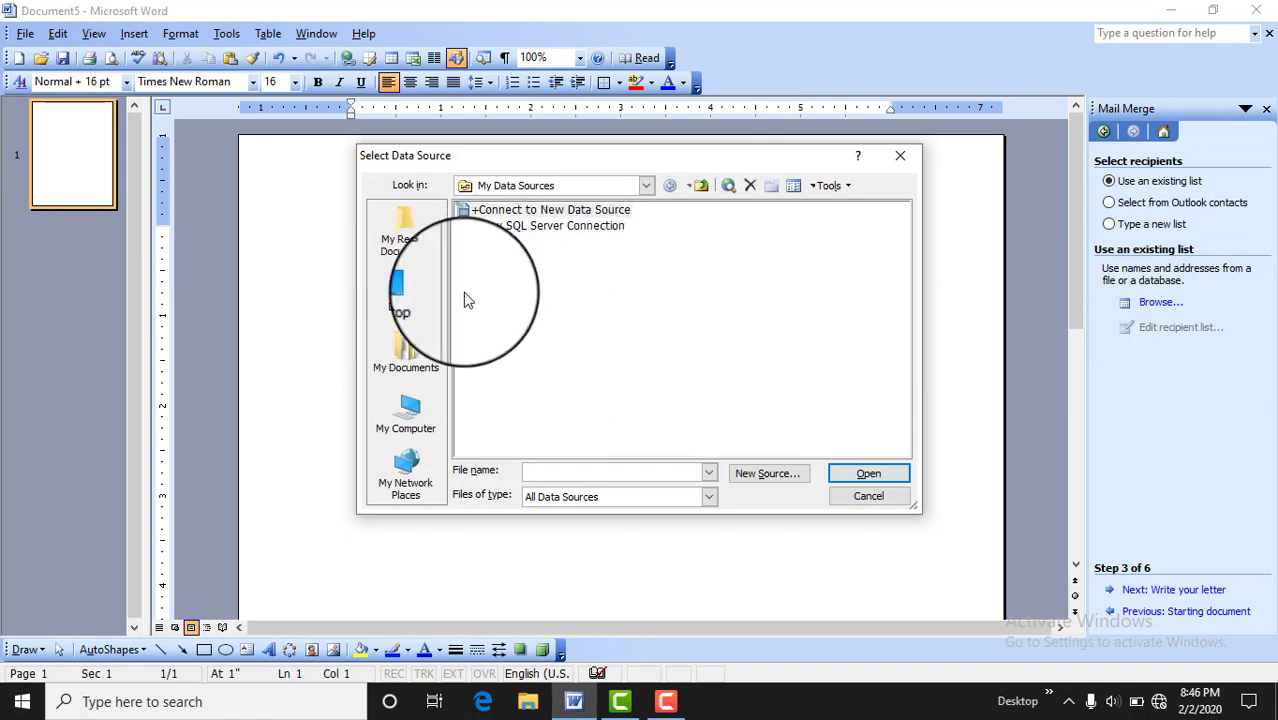
{"action": "left_click", "coordinate": [430, 292]}
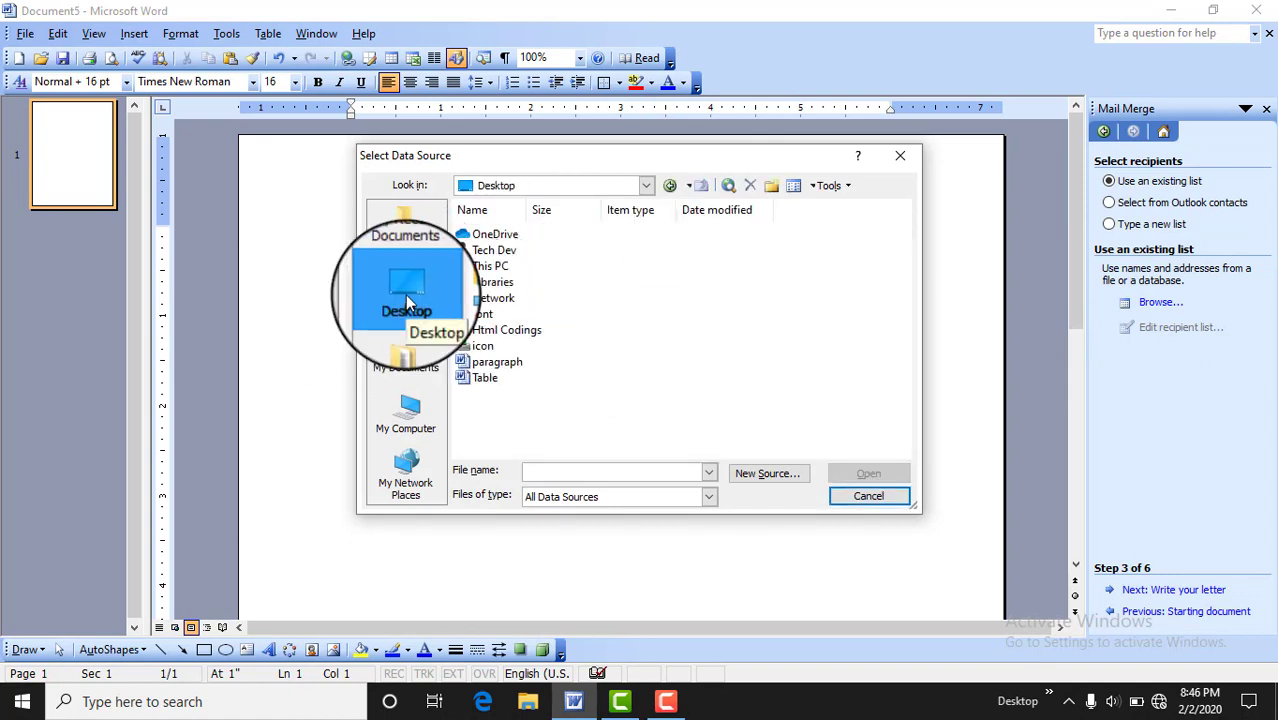
{"action": "left_click", "coordinate": [499, 388]}
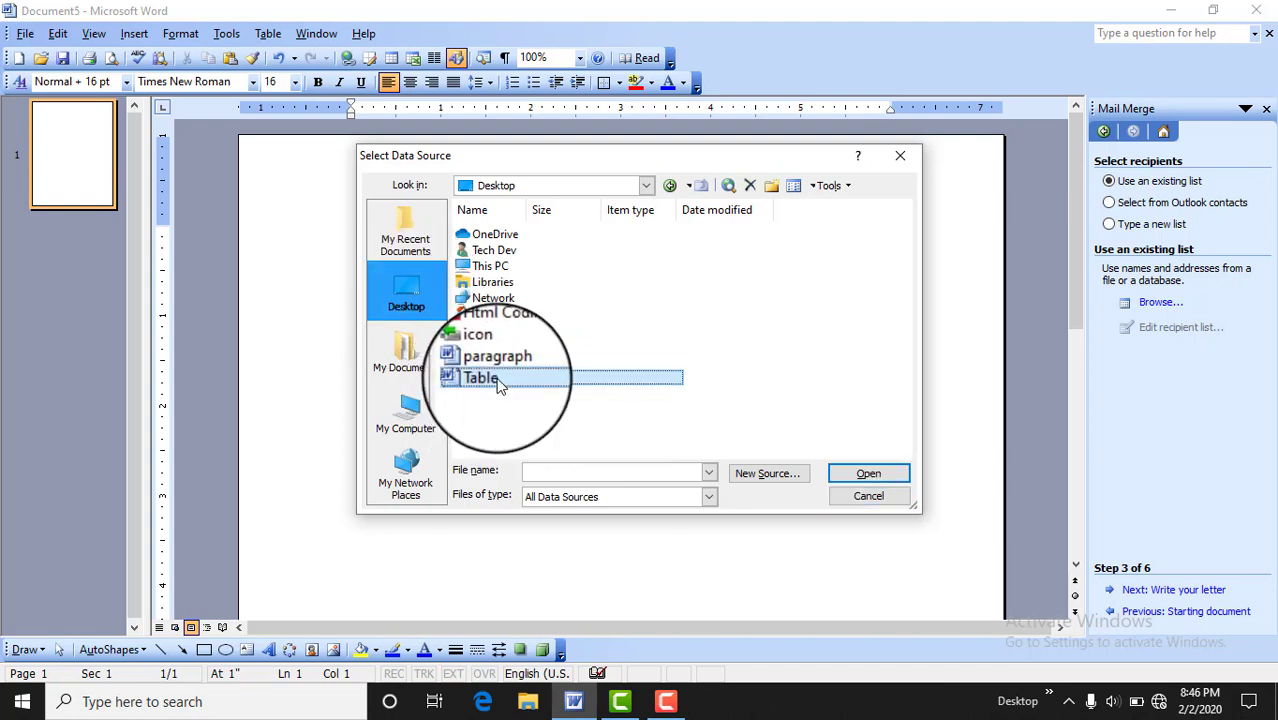
{"action": "left_click", "coordinate": [848, 483]}
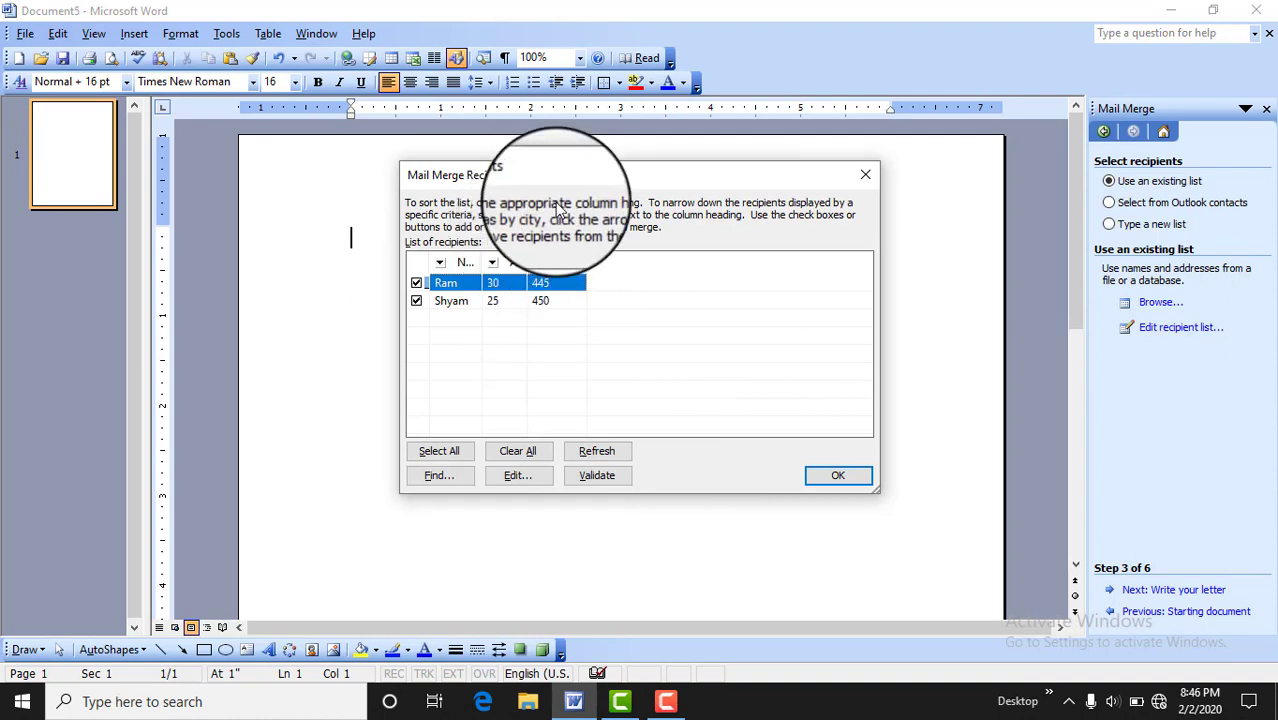
{"action": "left_click", "coordinate": [836, 479]}
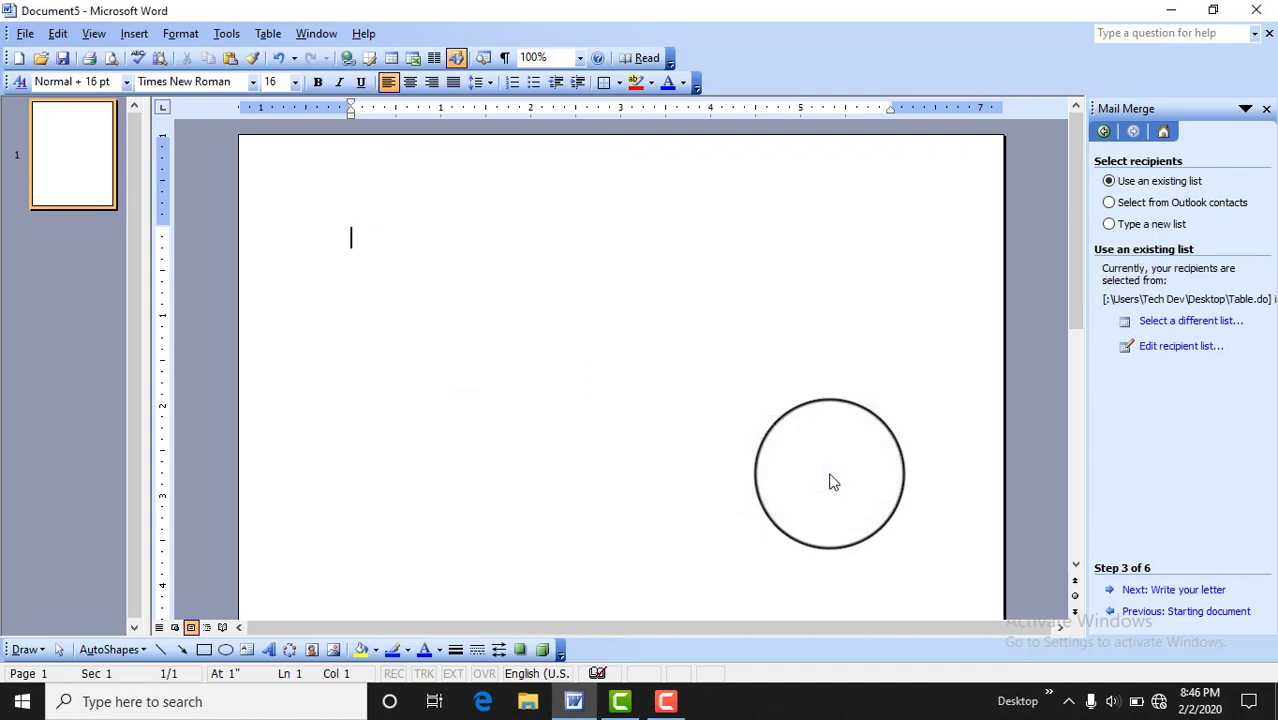
Step: Advance to the Write your letter step and bring up the merge field list
{"action": "left_click", "coordinate": [1181, 592]}
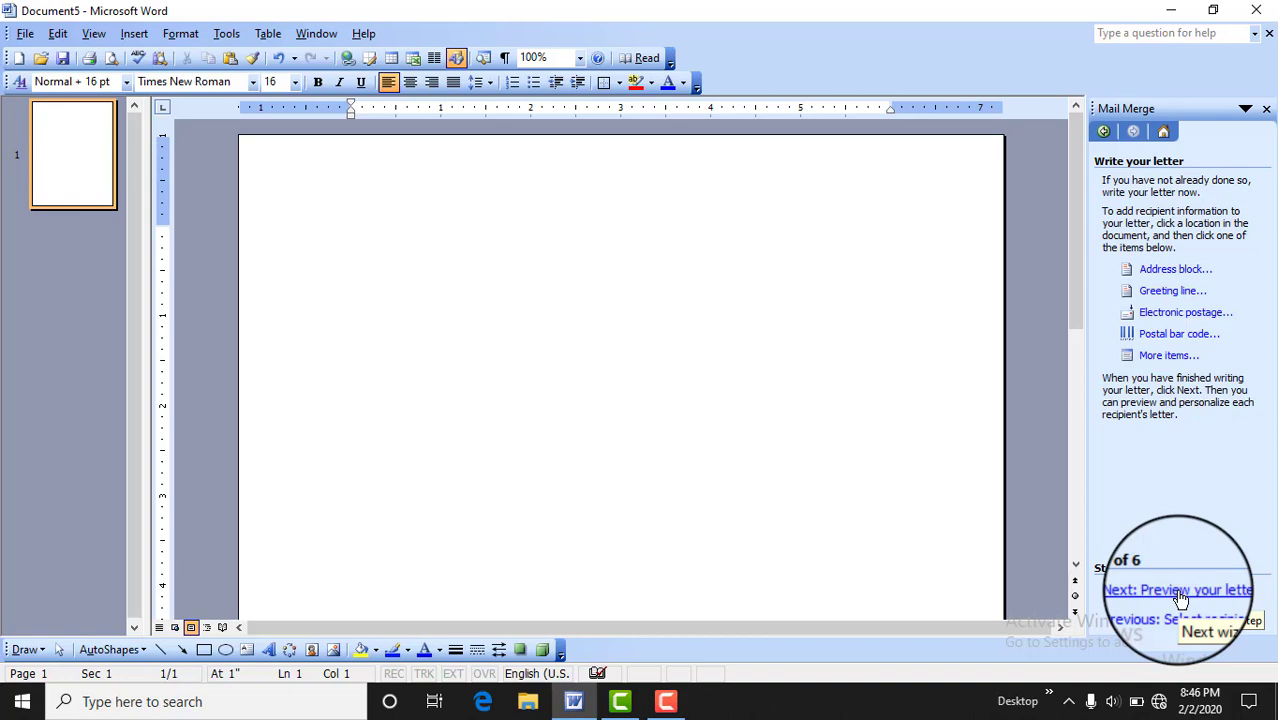
{"action": "left_click", "coordinate": [1162, 360]}
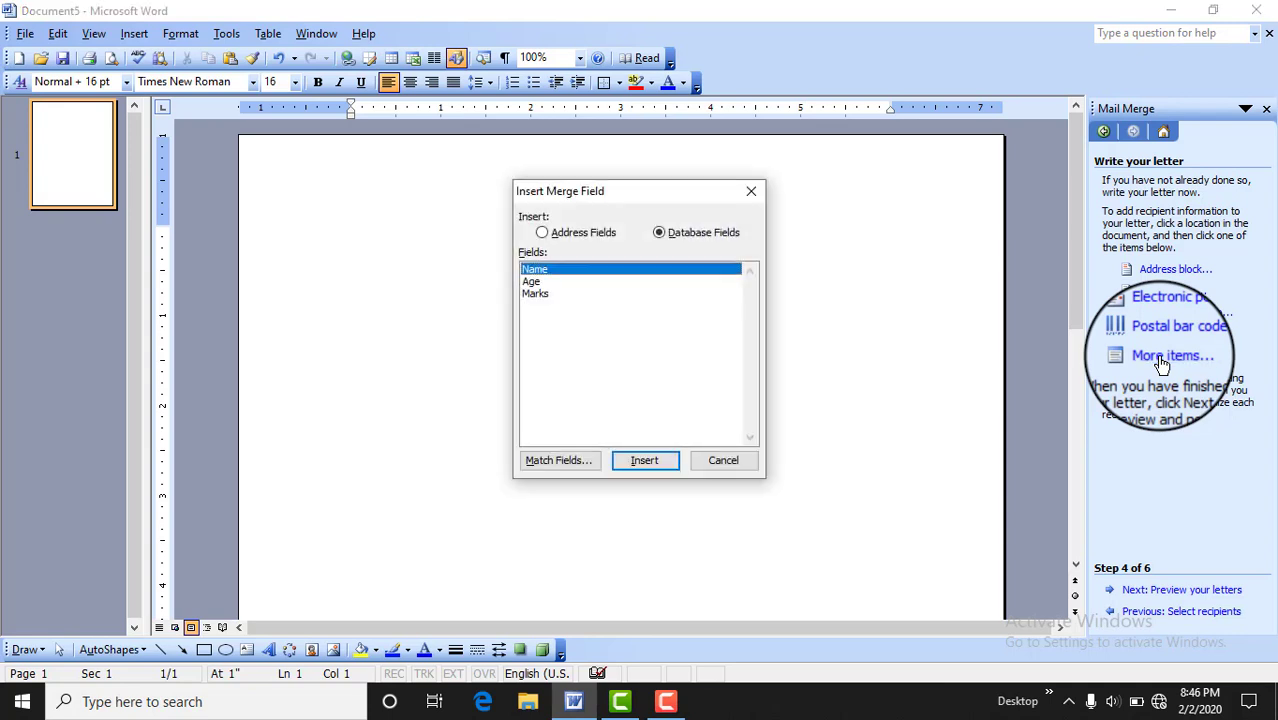
{"action": "mouse_move", "coordinate": [635, 201]}
{"action": "left_mouse_down"}
{"action": "mouse_move", "coordinate": [728, 255]}
{"action": "mouse_move", "coordinate": [637, 297]}
{"action": "left_mouse_up"}
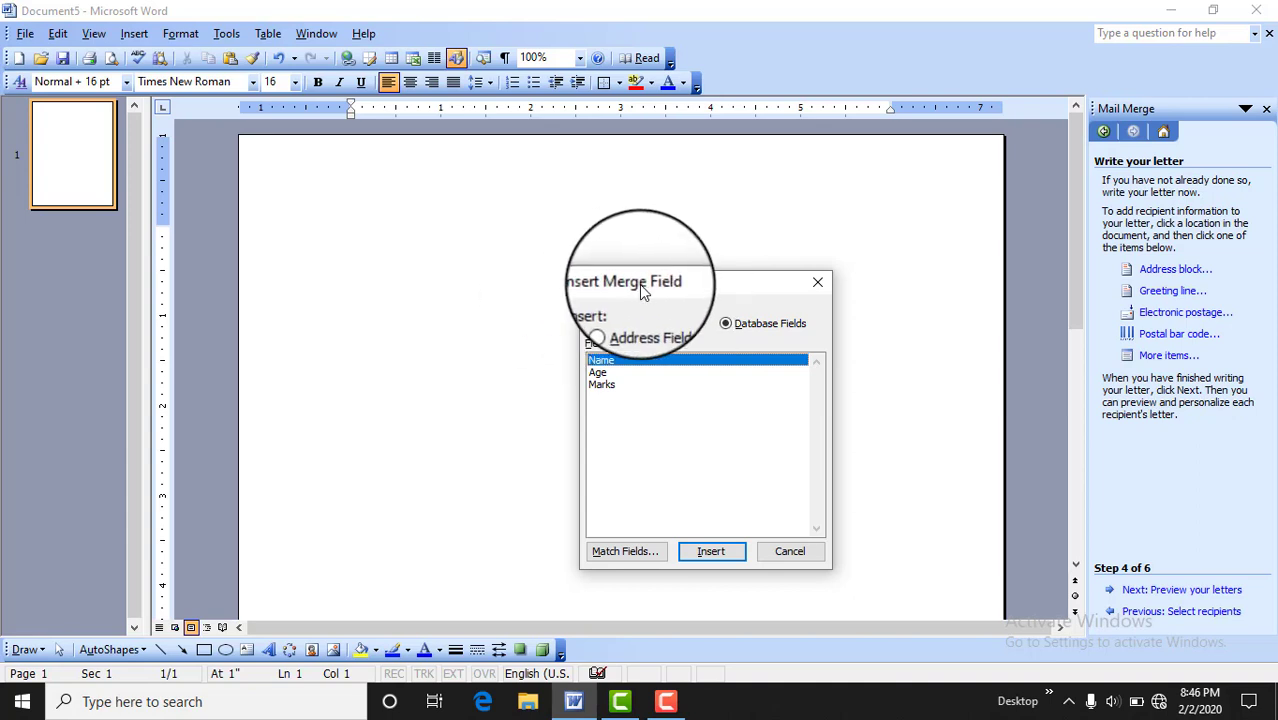
Step: Insert the Name, Age and Marks merge fields into the letter in turn
{"action": "left_click", "coordinate": [617, 390]}
{"action": "left_click", "coordinate": [640, 362]}
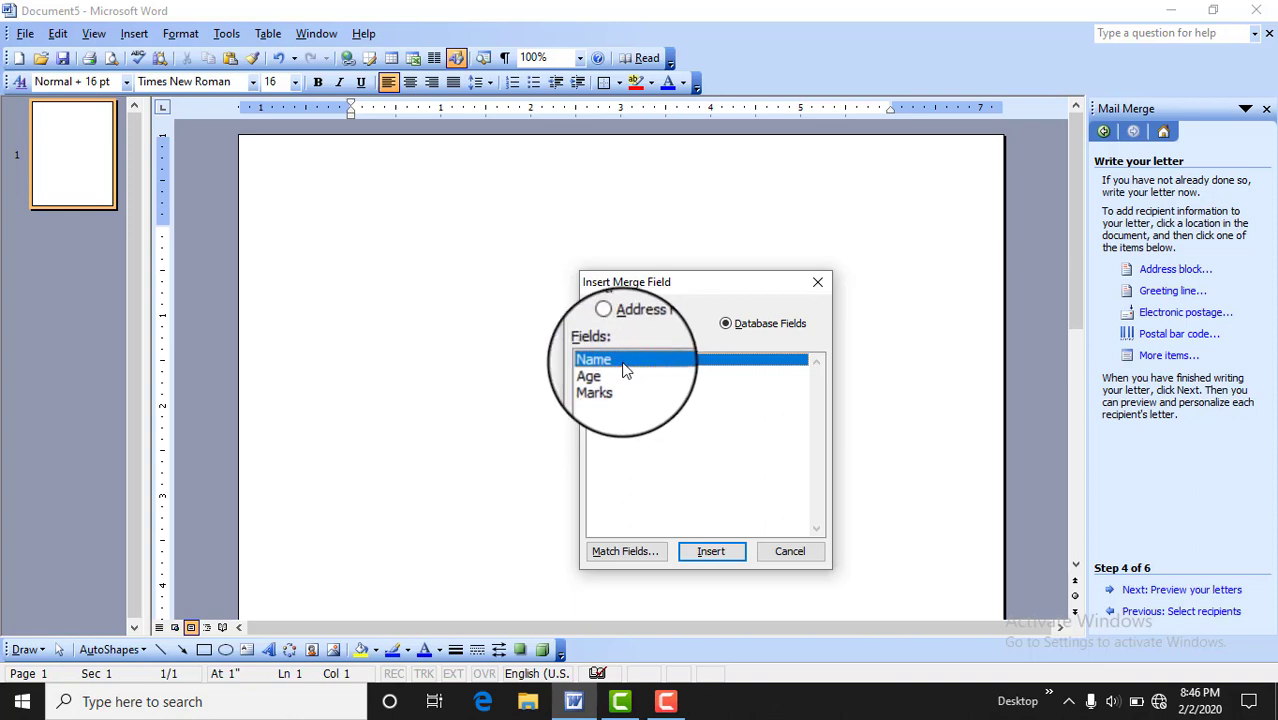
{"action": "left_click", "coordinate": [707, 556]}
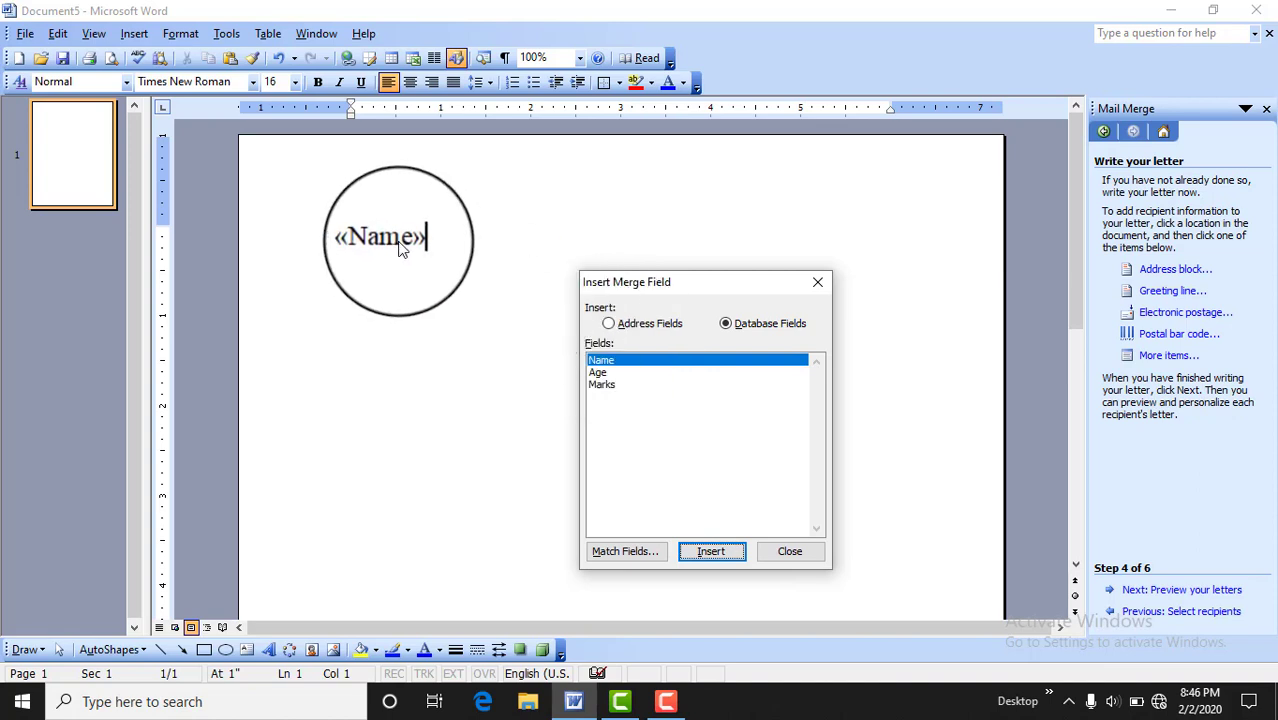
{"action": "left_click", "coordinate": [626, 373]}
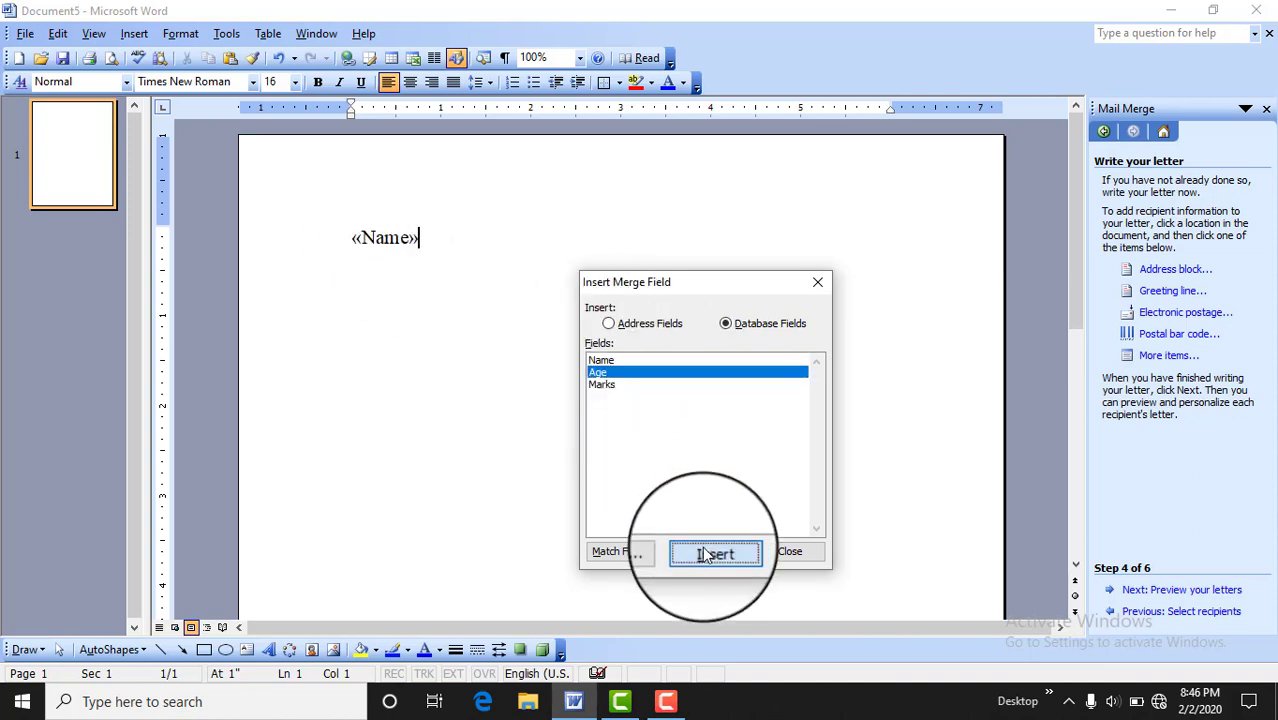
{"action": "left_click", "coordinate": [703, 556]}
{"action": "left_click", "coordinate": [612, 384]}
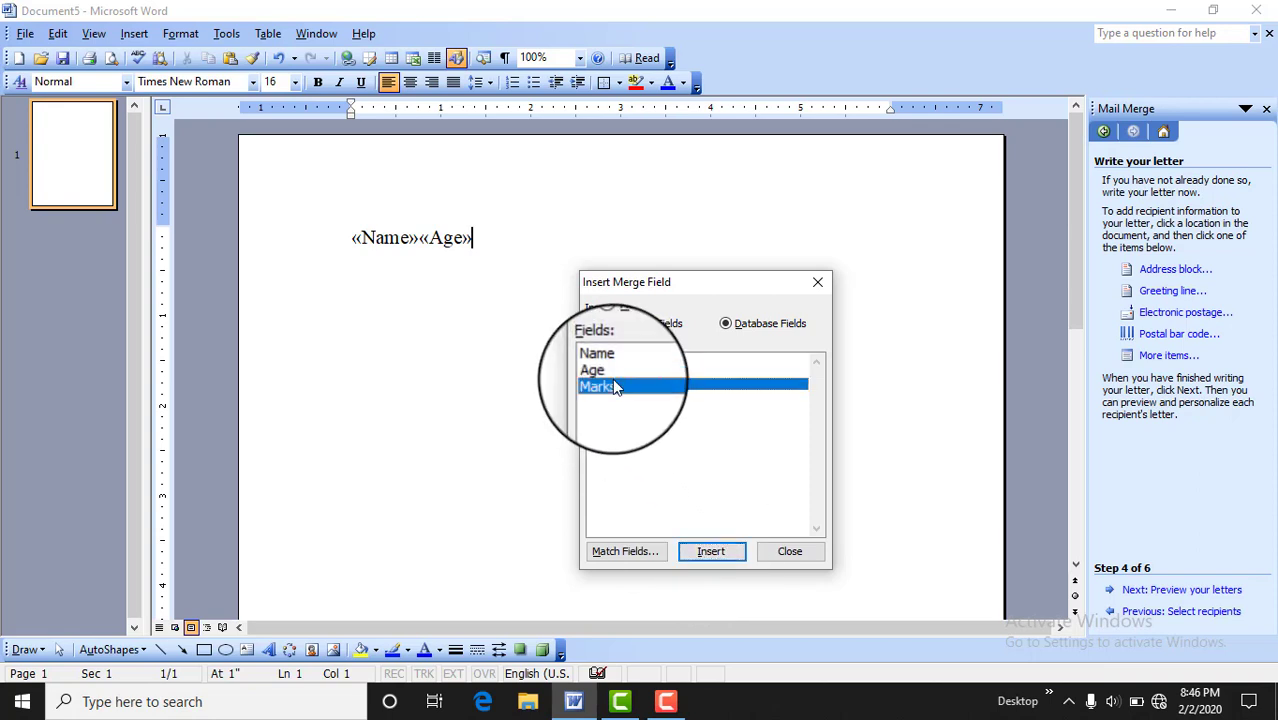
{"action": "left_click", "coordinate": [709, 551]}
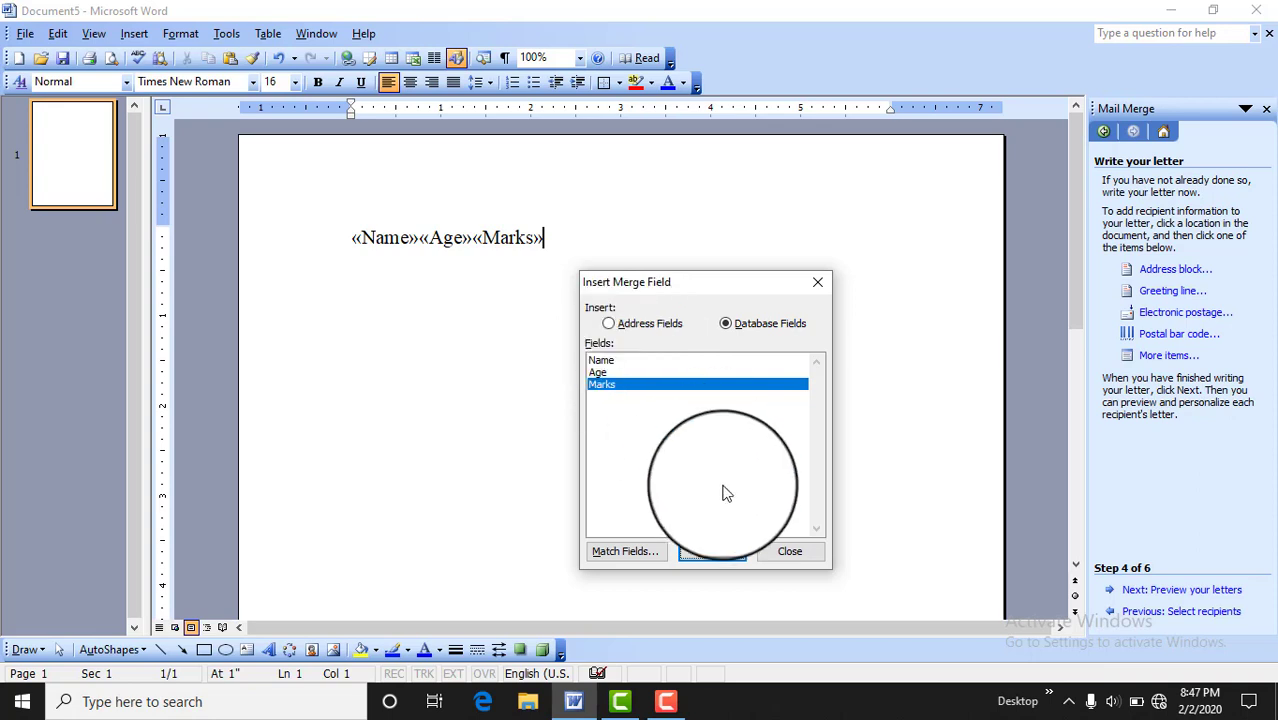
{"action": "left_click", "coordinate": [789, 551]}
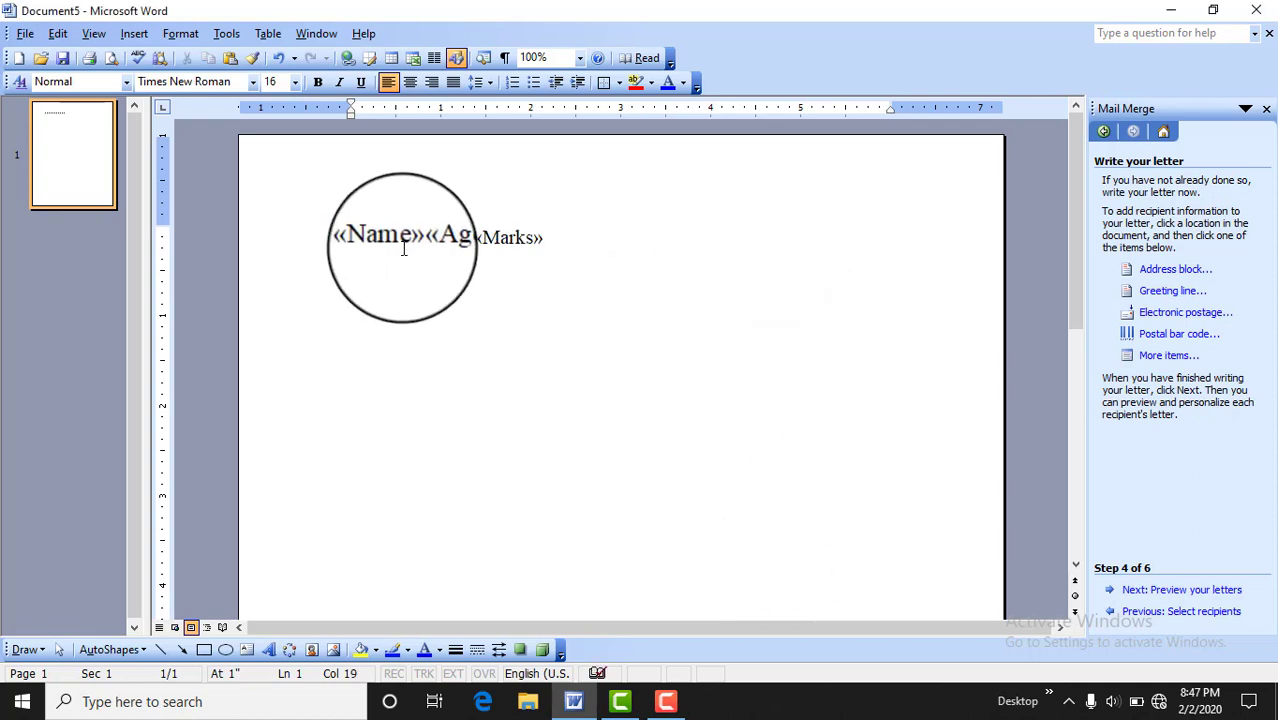
Step: Type the label 'Name' before the «Name» field and tab the fields over
{"action": "left_click", "coordinate": [349, 238]}
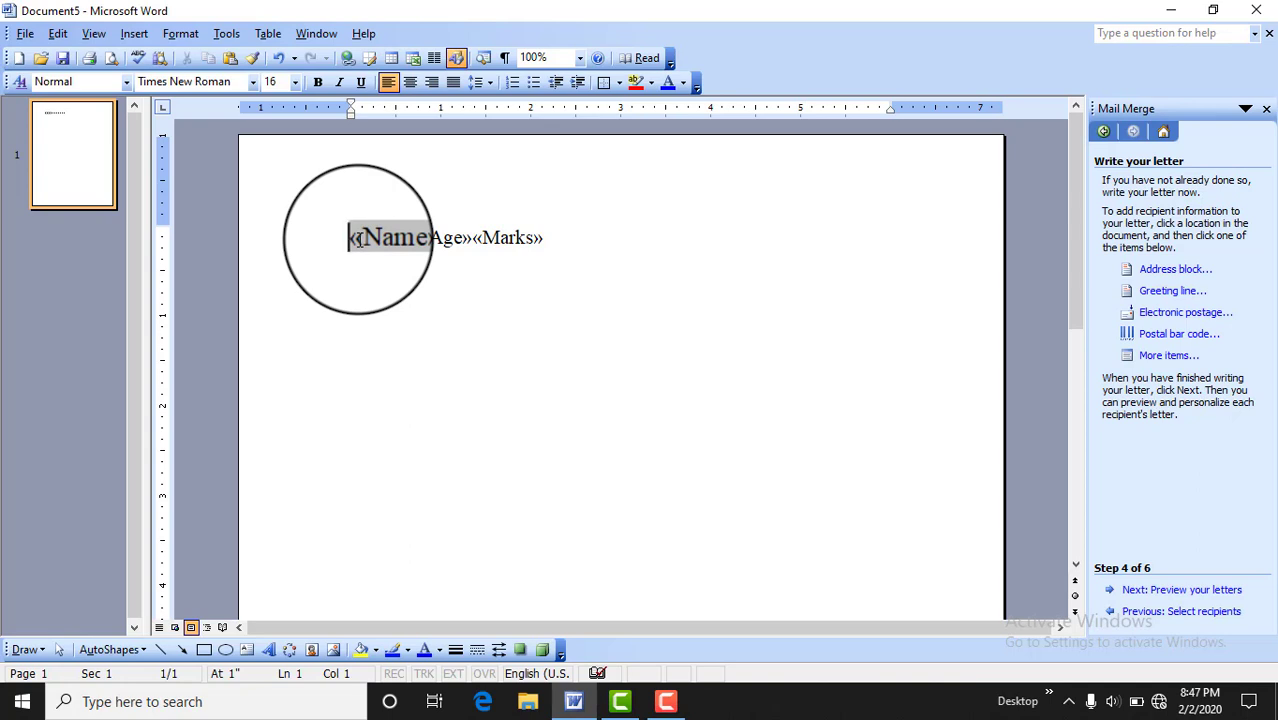
{"action": "type", "text": "Name"}
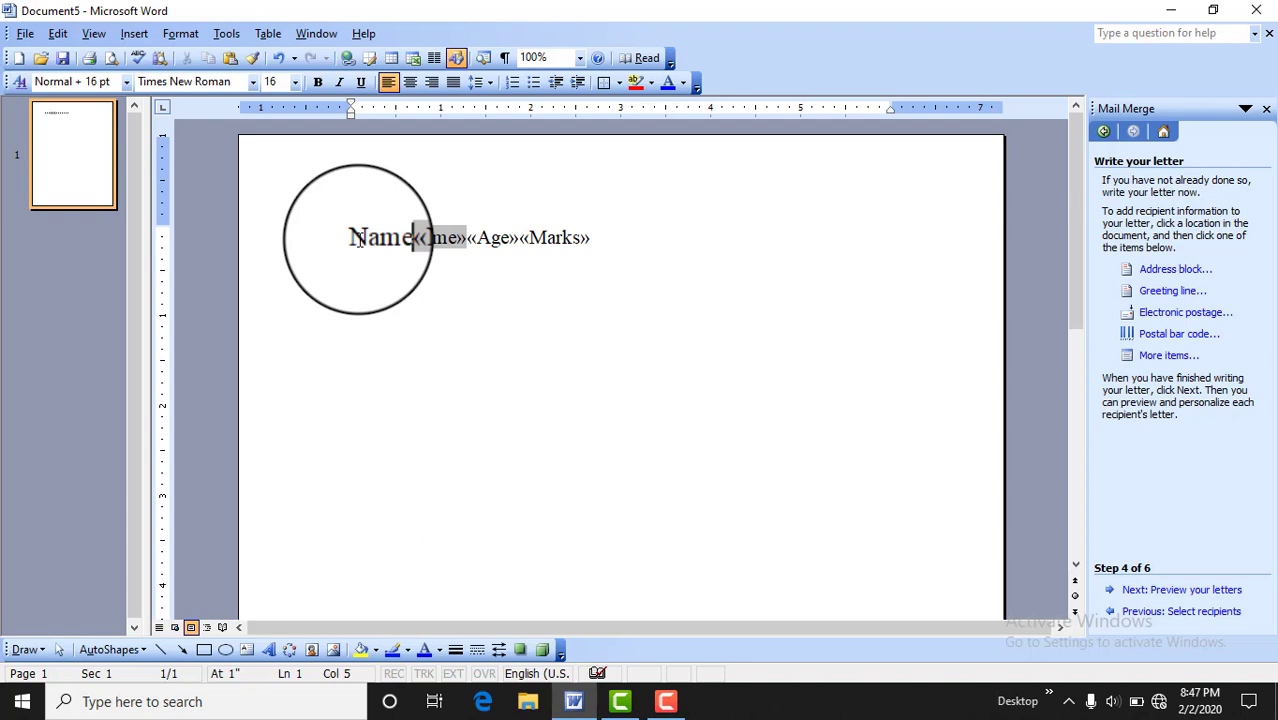
{"action": "key", "text": "Tab"}
{"action": "key", "text": "Tab"}
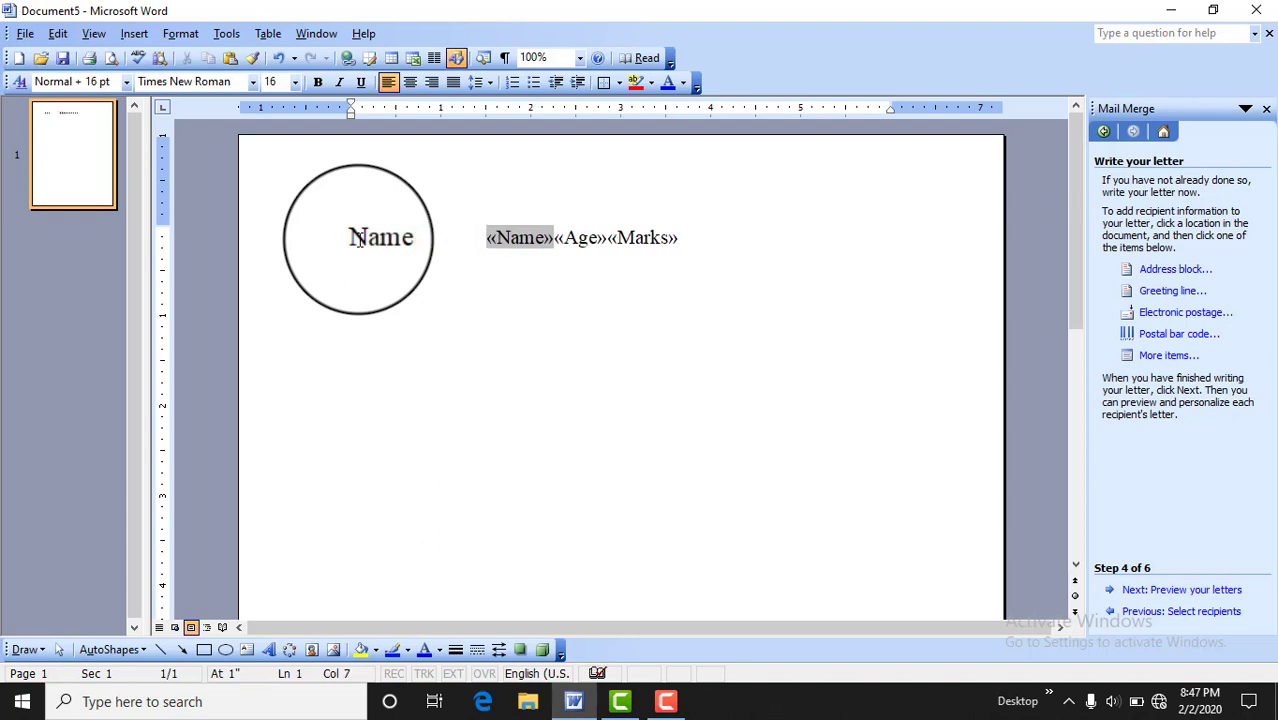
{"action": "mouse_move", "coordinate": [359, 240]}
{"action": "left_mouse_down"}
{"action": "mouse_move", "coordinate": [377, 238]}
{"action": "mouse_move", "coordinate": [353, 238]}
{"action": "left_mouse_up"}
{"action": "left_click", "coordinate": [352, 242]}
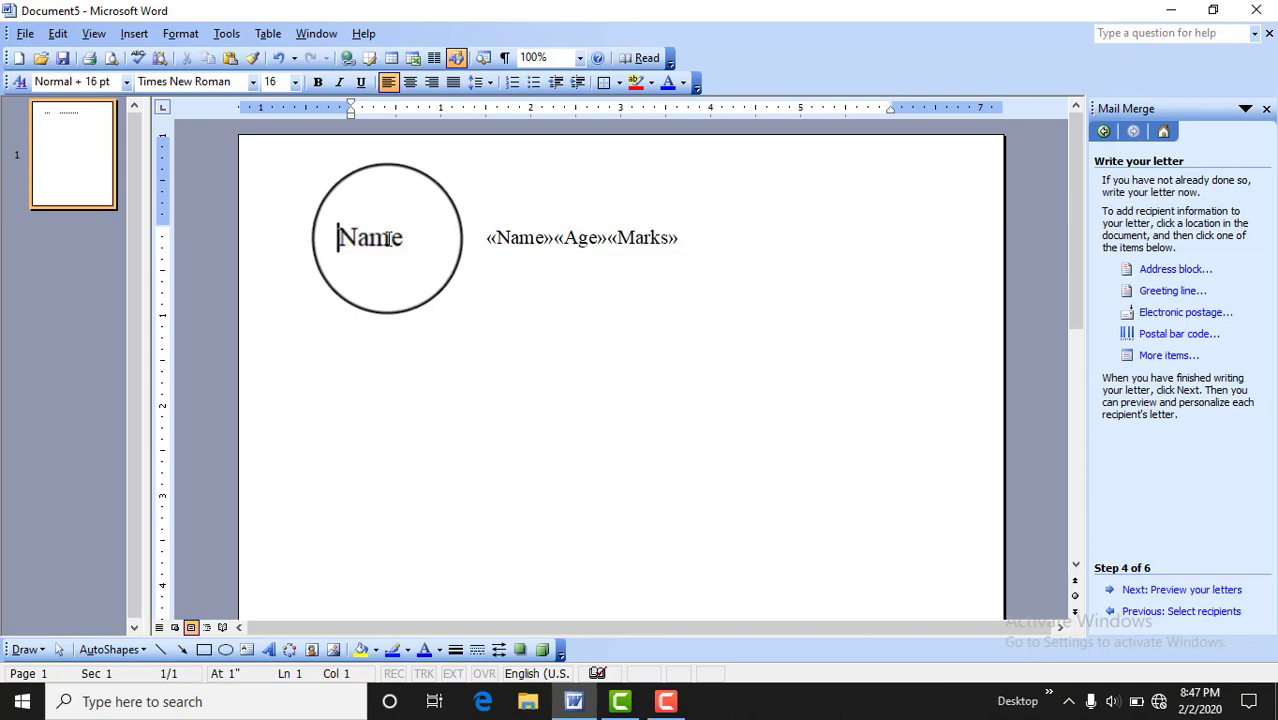
Step: Break the line before «Age» so «Age»«Marks» starts a second line
{"action": "left_click", "coordinate": [487, 240]}
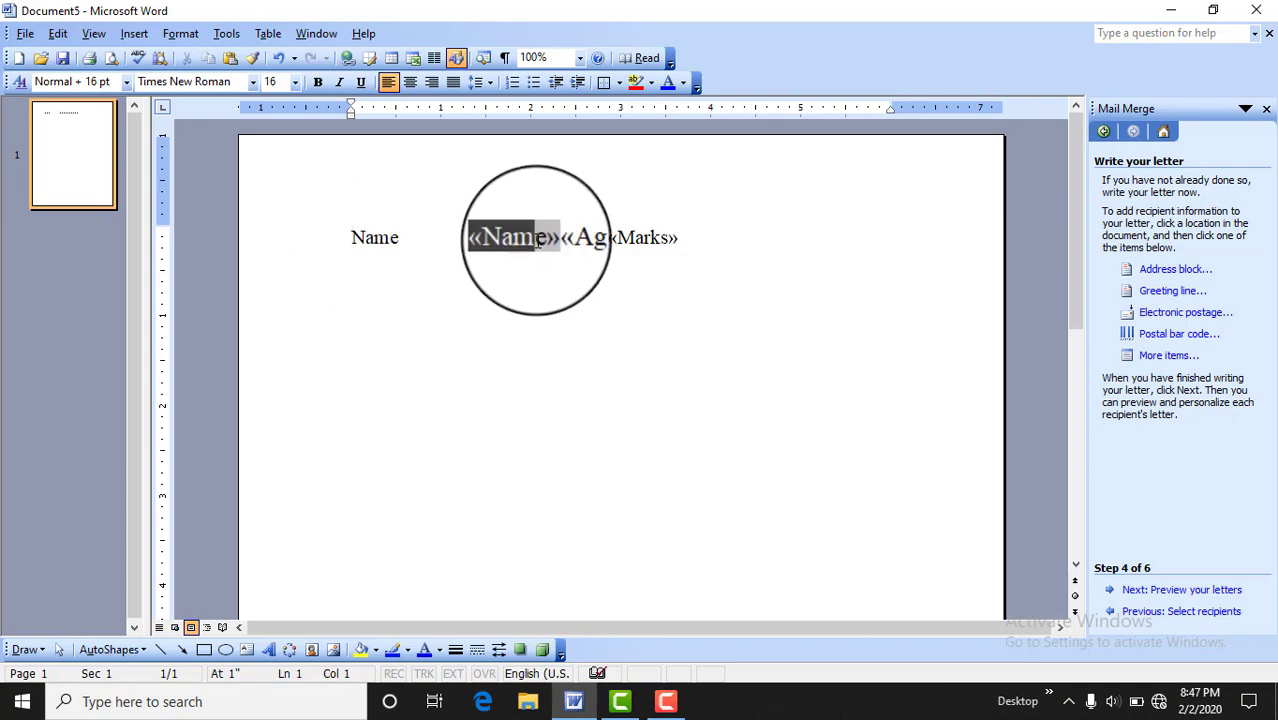
{"action": "left_click", "coordinate": [535, 240]}
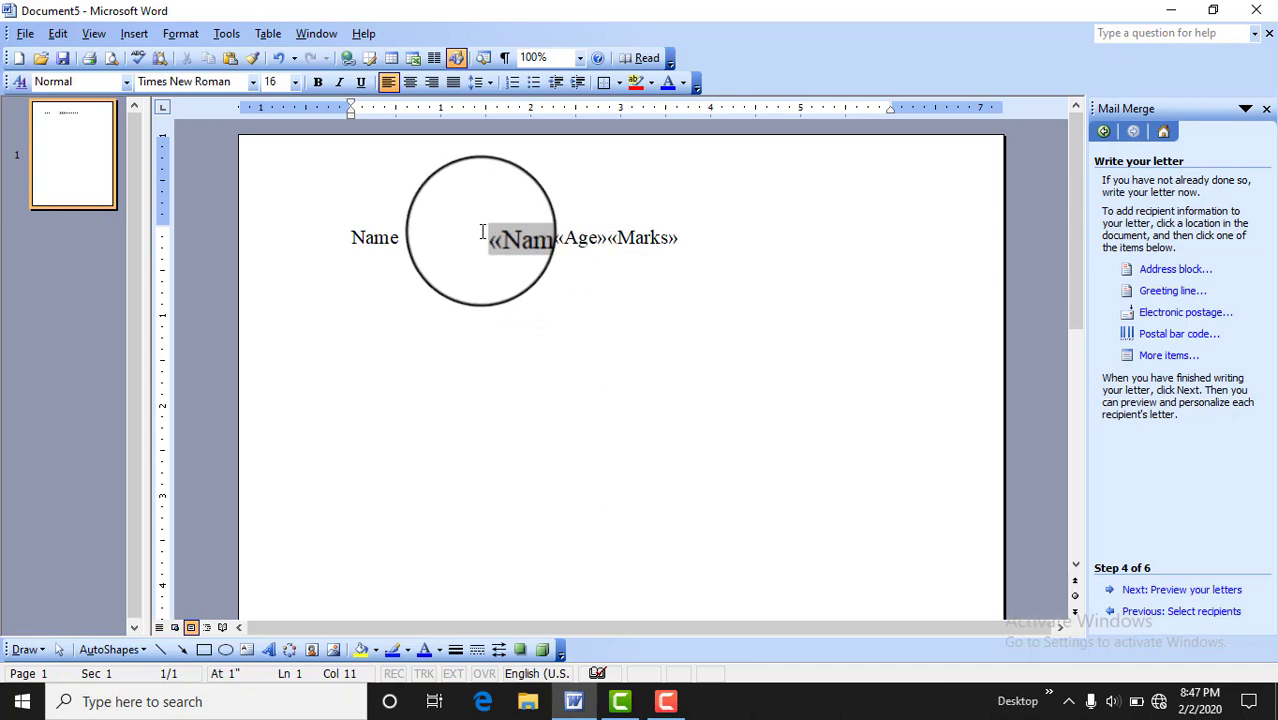
{"action": "left_click_drag", "start_coordinate": [480, 240], "coordinate": [555, 233]}
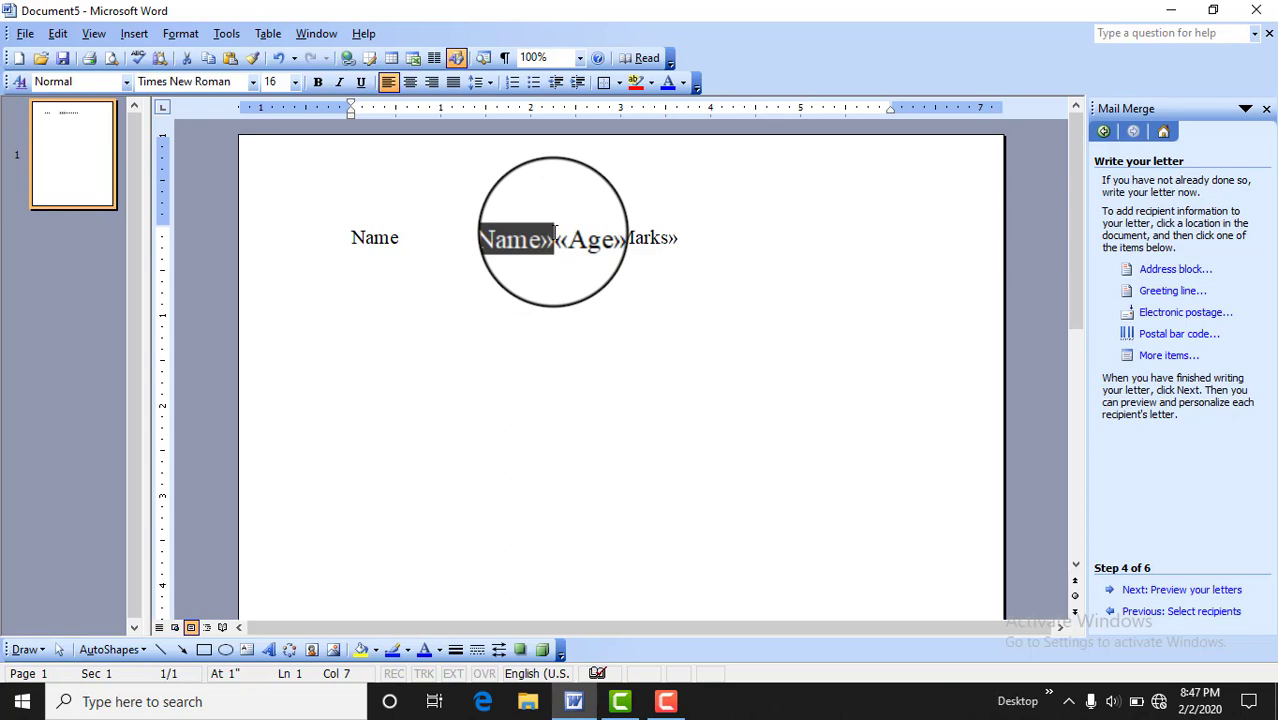
{"action": "left_click", "coordinate": [373, 238]}
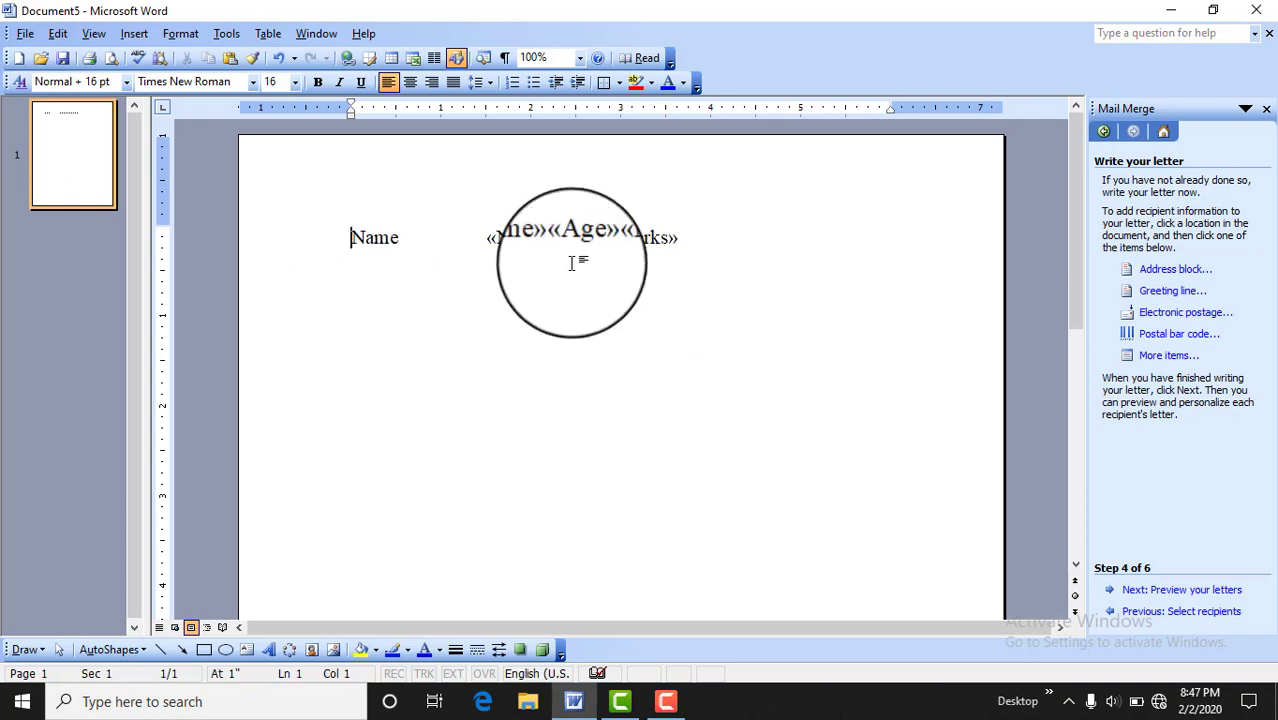
{"action": "left_click", "coordinate": [553, 238]}
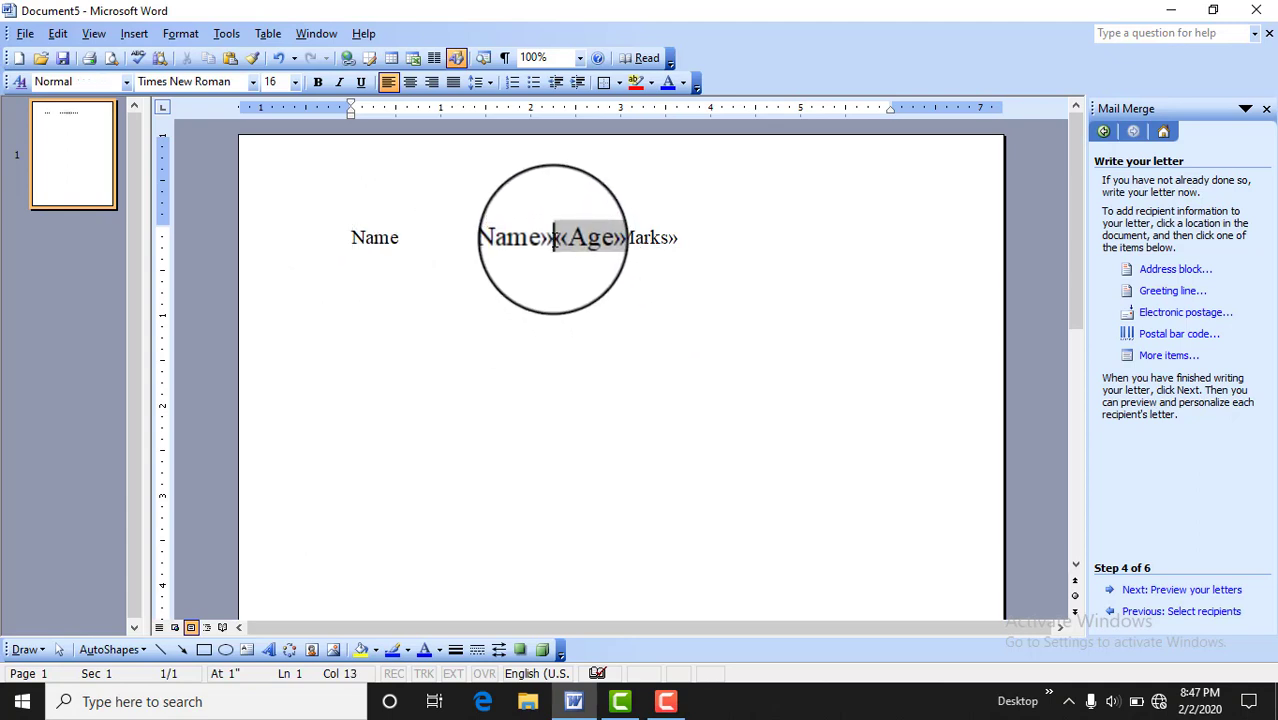
{"action": "key", "text": "Return"}
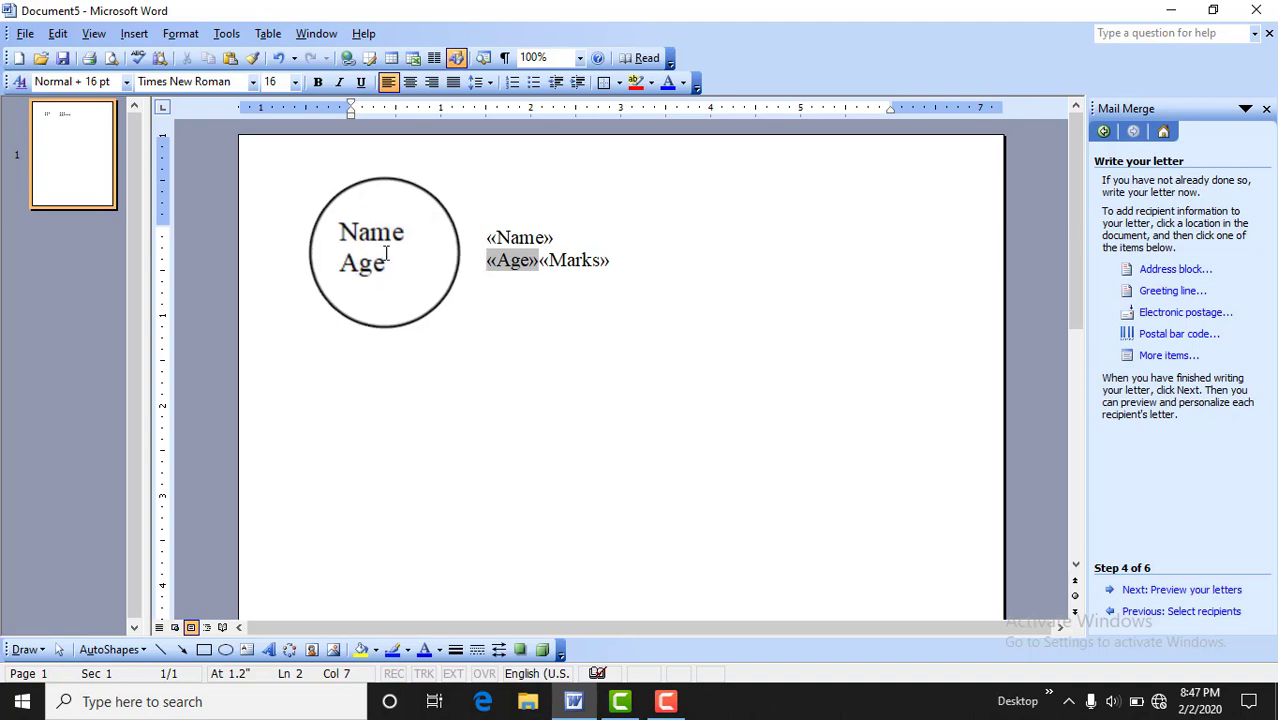
{"action": "left_click", "coordinate": [540, 262]}
{"action": "key", "text": "Return"}
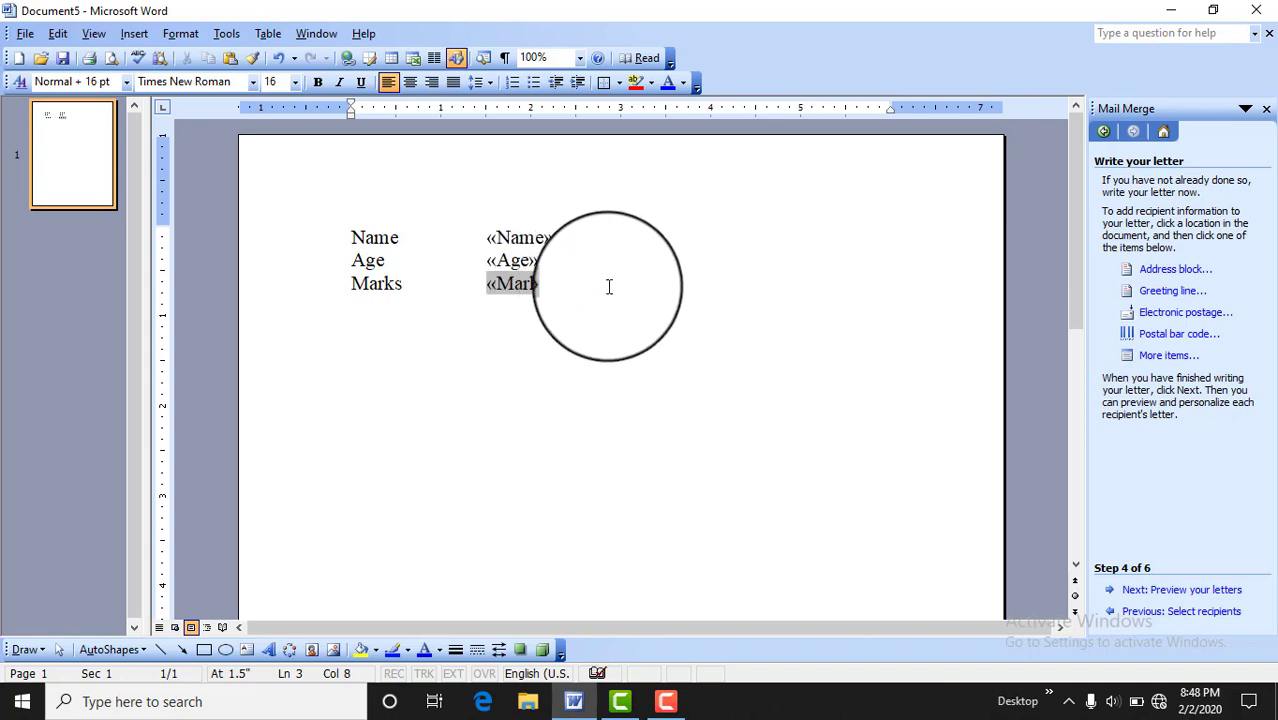
{"action": "left_click", "coordinate": [607, 288]}
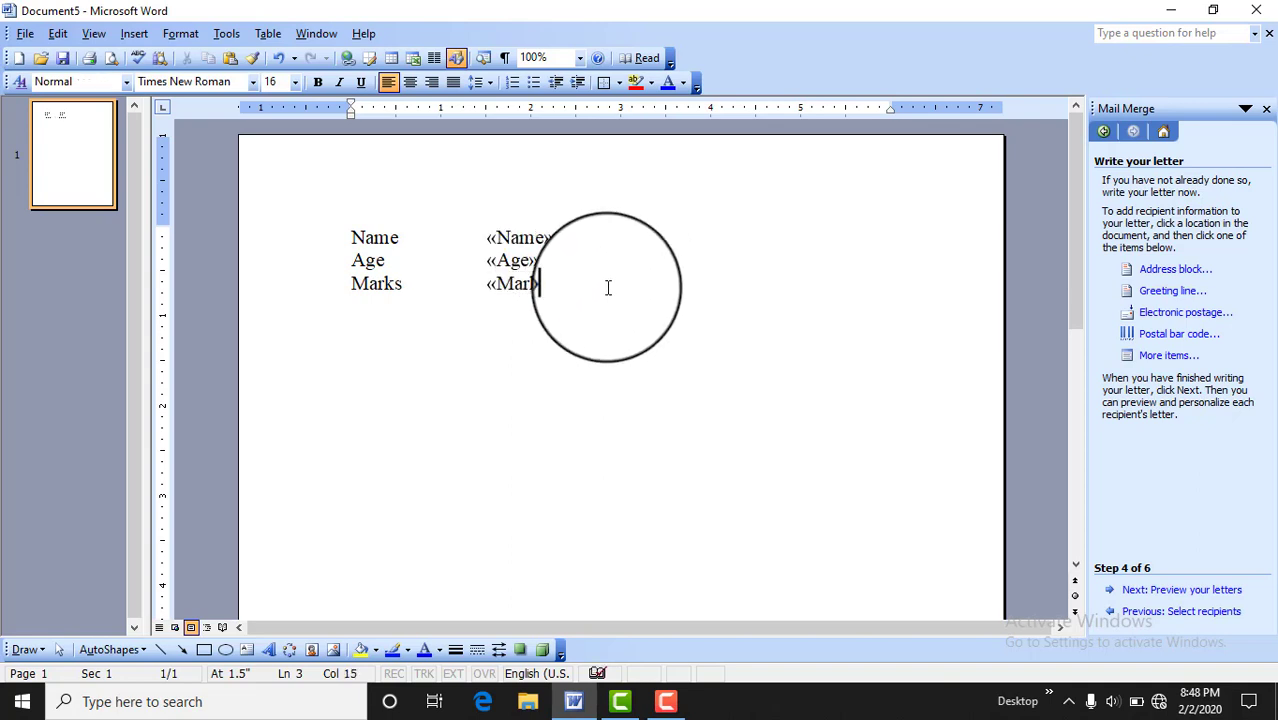
{"action": "left_click", "coordinate": [389, 238]}
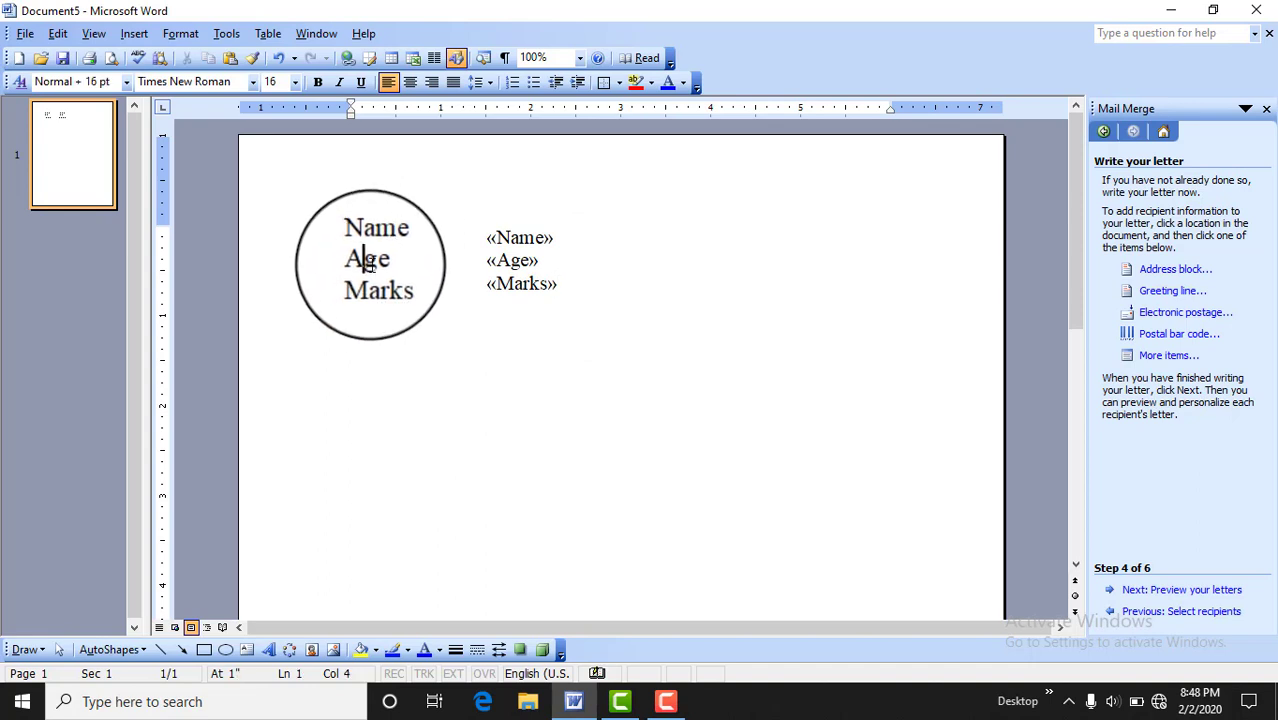
{"action": "mouse_move", "coordinate": [367, 260]}
{"action": "left_mouse_down"}
{"action": "mouse_move", "coordinate": [409, 288]}
{"action": "mouse_move", "coordinate": [350, 240]}
{"action": "left_mouse_up"}
{"action": "left_click", "coordinate": [350, 250]}
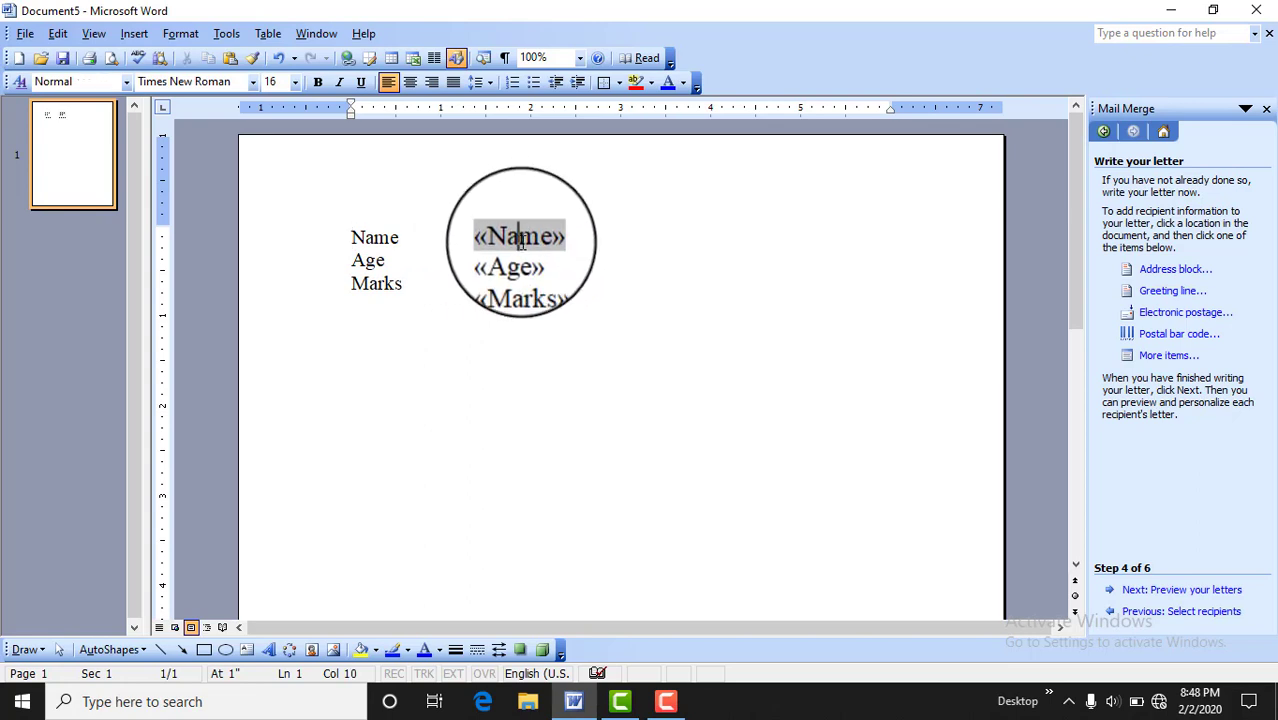
{"action": "left_click", "coordinate": [513, 258]}
{"action": "left_click", "coordinate": [522, 283]}
{"action": "left_click", "coordinate": [512, 260]}
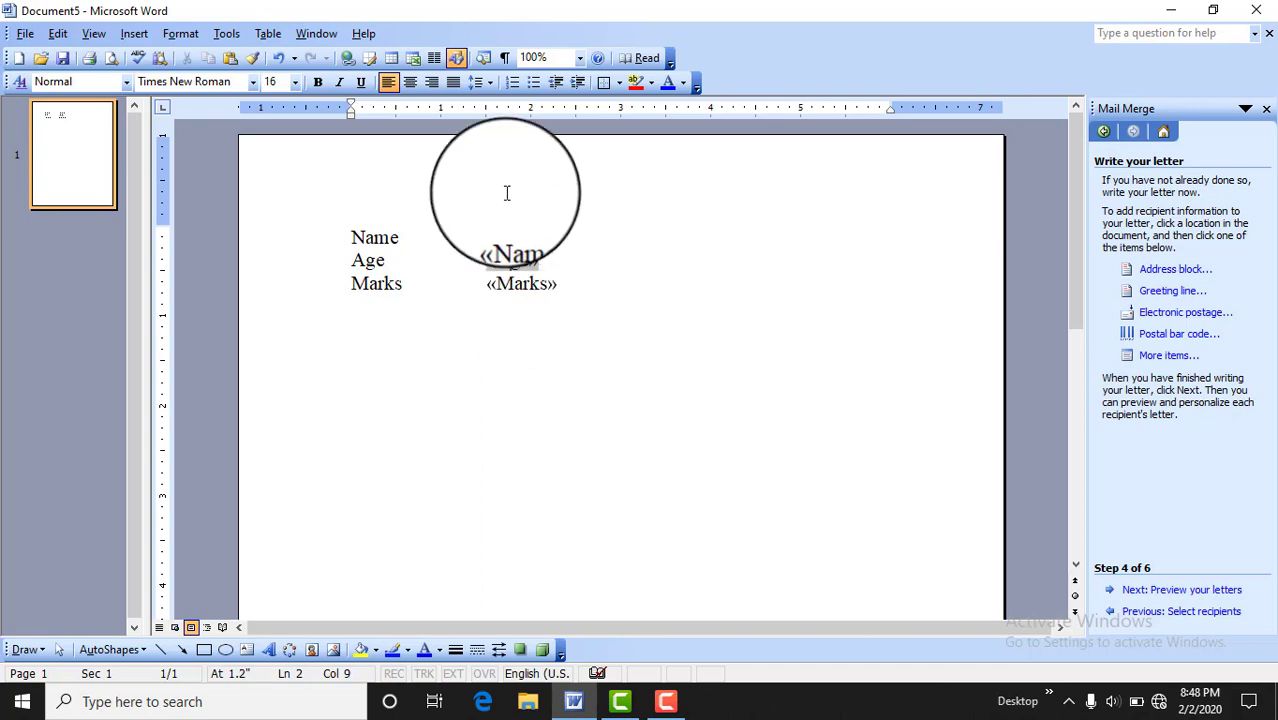
{"action": "left_click", "coordinate": [516, 237]}
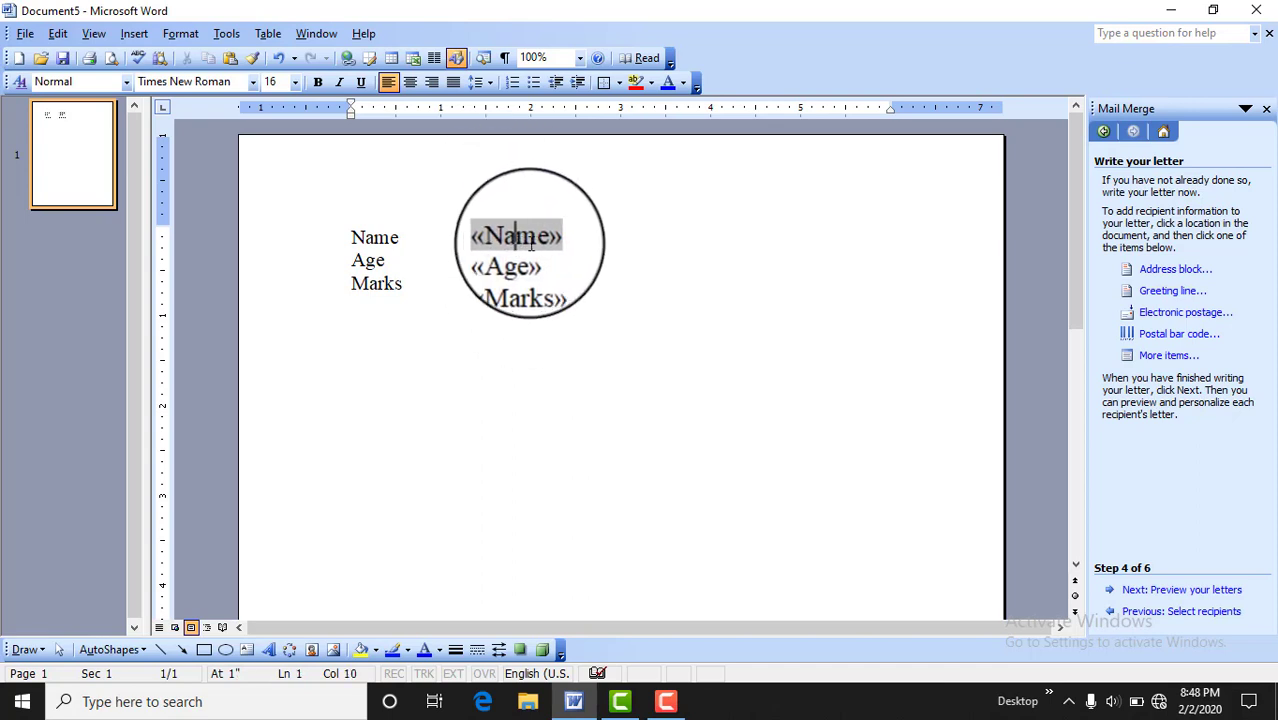
{"action": "left_click", "coordinate": [520, 262]}
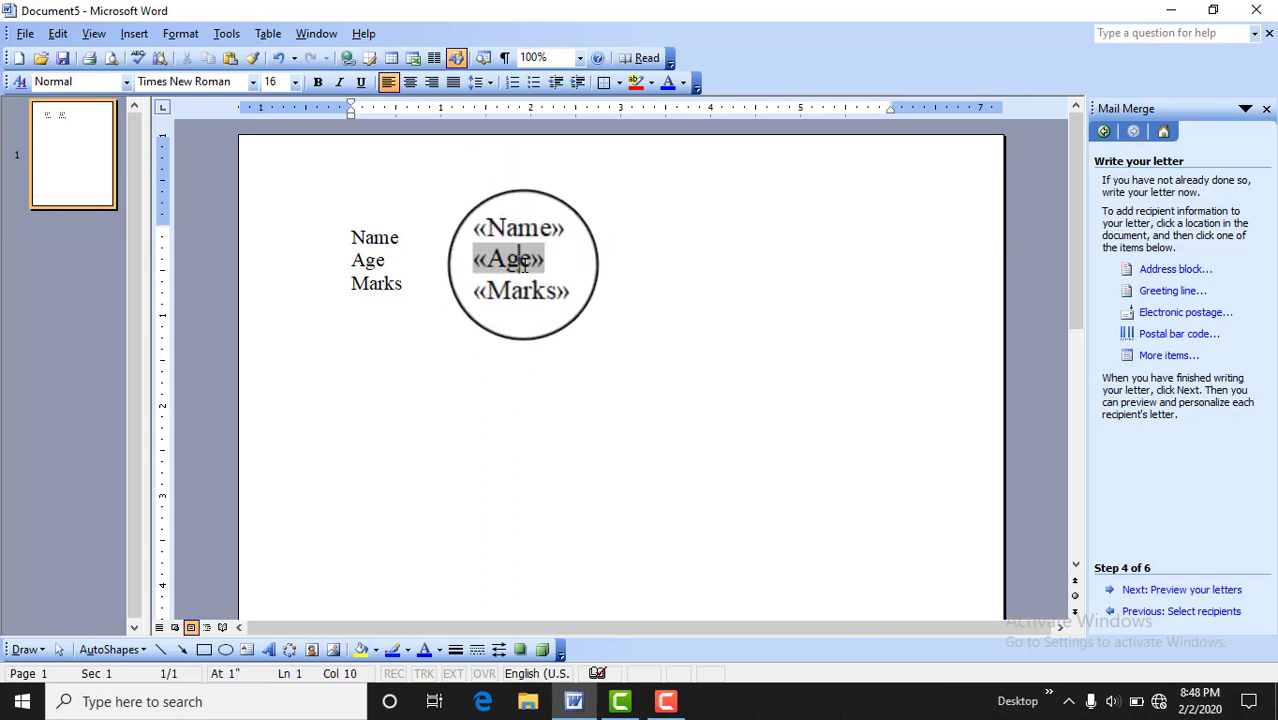
{"action": "left_click", "coordinate": [533, 286]}
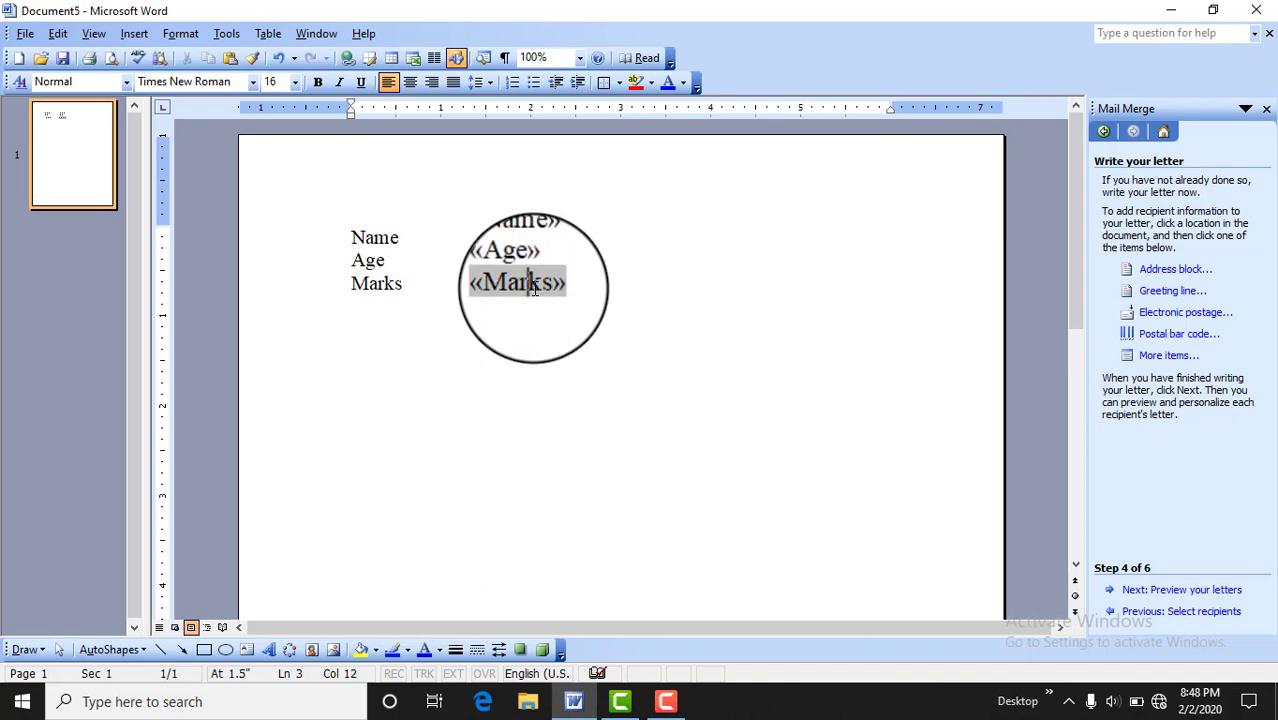
{"action": "left_click", "coordinate": [563, 286]}
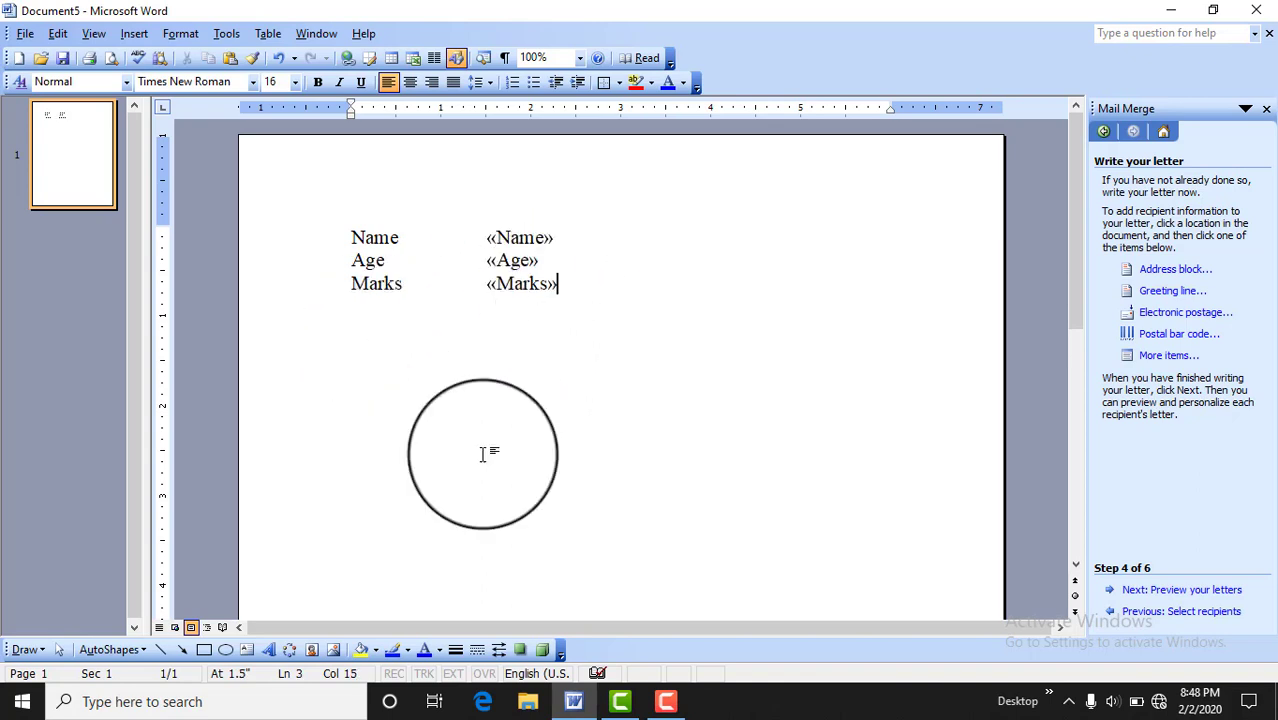
Step: Complete the merge, editing individual letters into a new document for all records
{"action": "left_click", "coordinate": [1170, 592]}
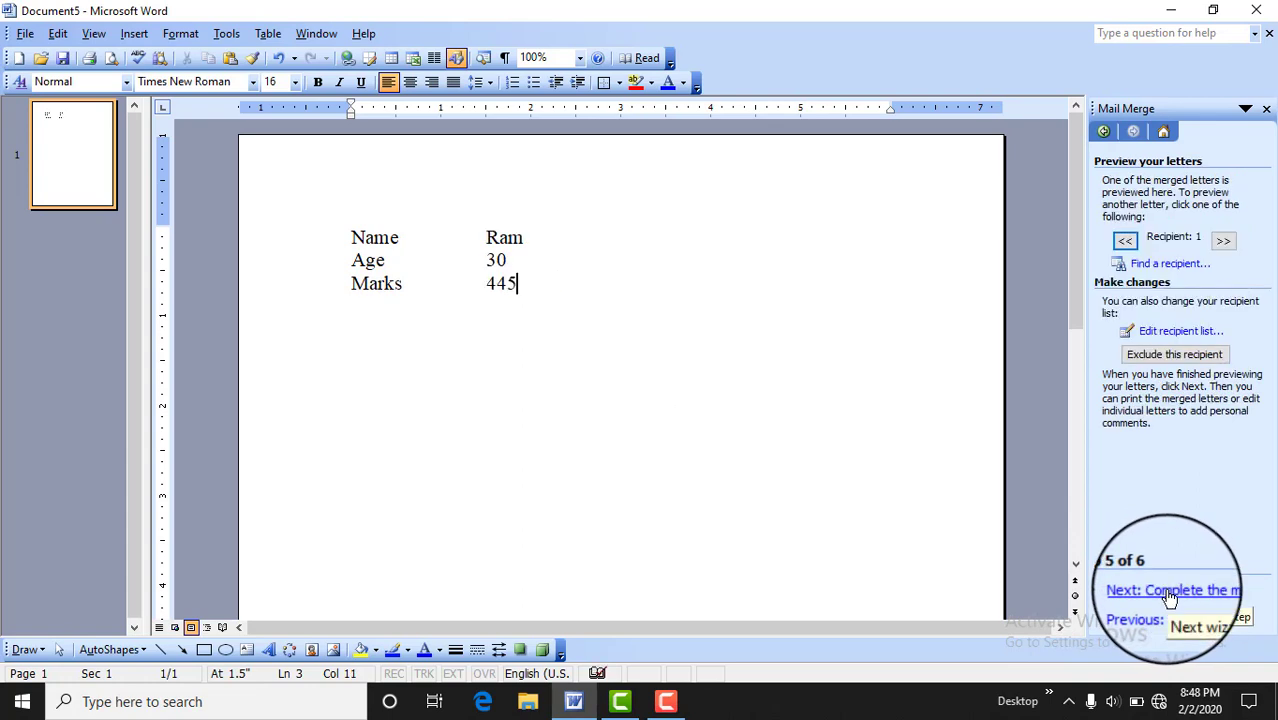
{"action": "left_click", "coordinate": [1170, 592]}
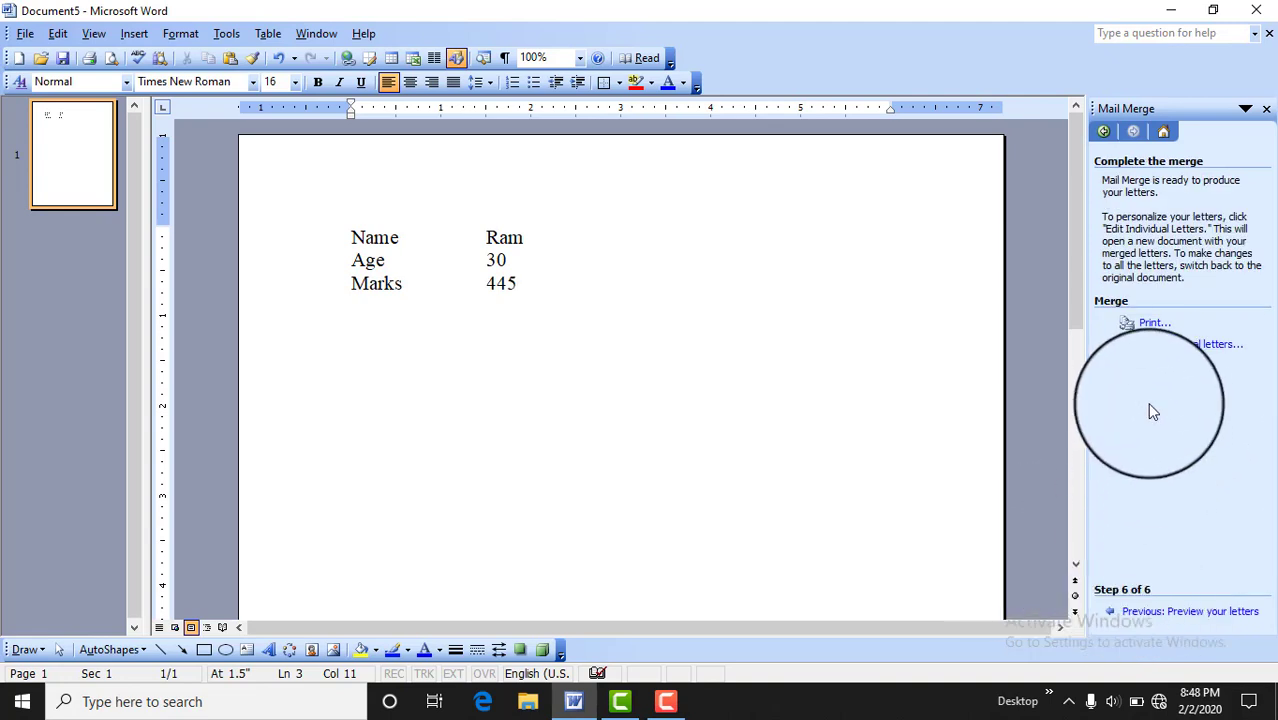
{"action": "left_click", "coordinate": [1203, 347]}
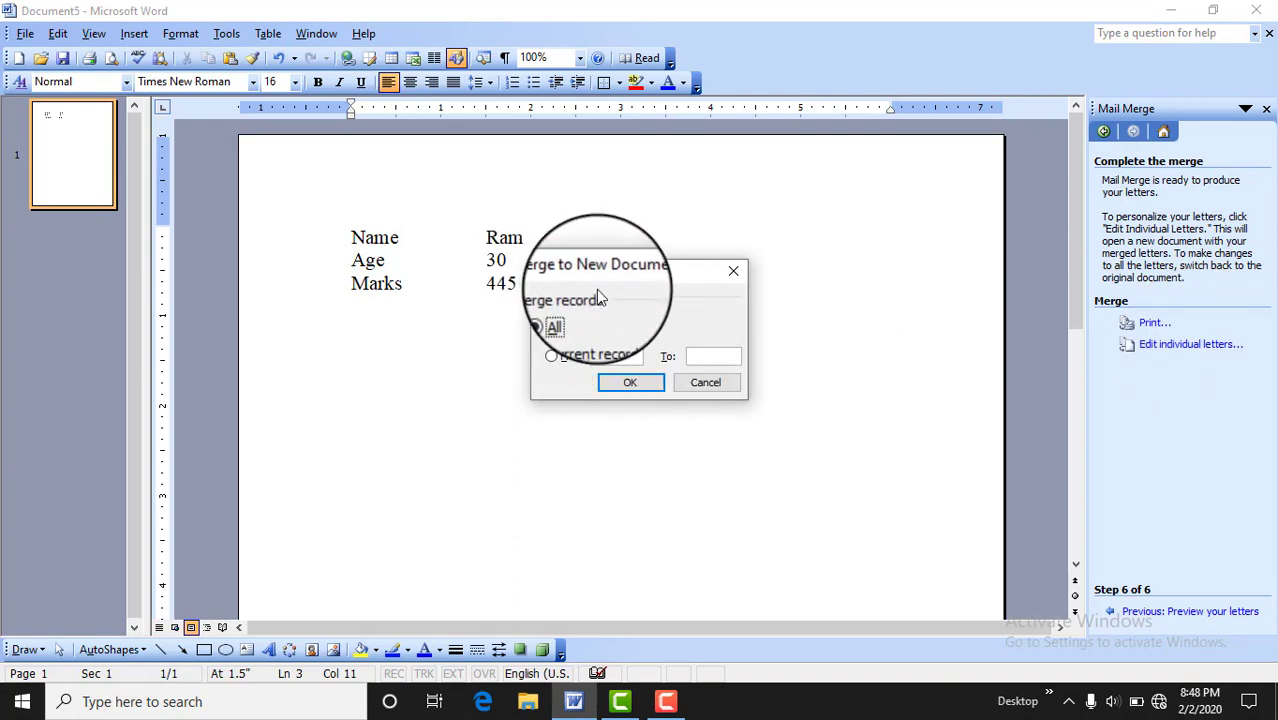
{"action": "left_click", "coordinate": [628, 383]}
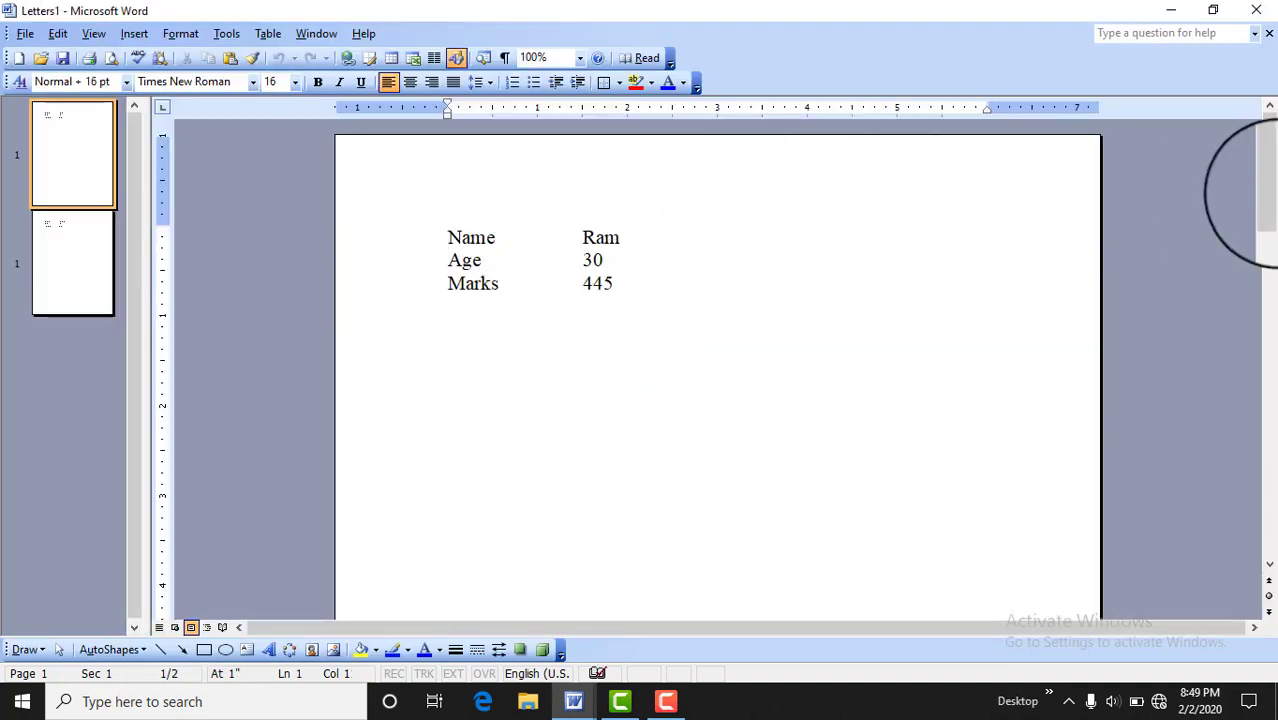
Step: Browse the Letters1 pages, switching between Ram's letter and Shyam's letter
{"action": "mouse_move", "coordinate": [1272, 190]}
{"action": "left_mouse_down"}
{"action": "mouse_move", "coordinate": [1272, 405]}
{"action": "mouse_move", "coordinate": [1259, 218]}
{"action": "left_mouse_up"}
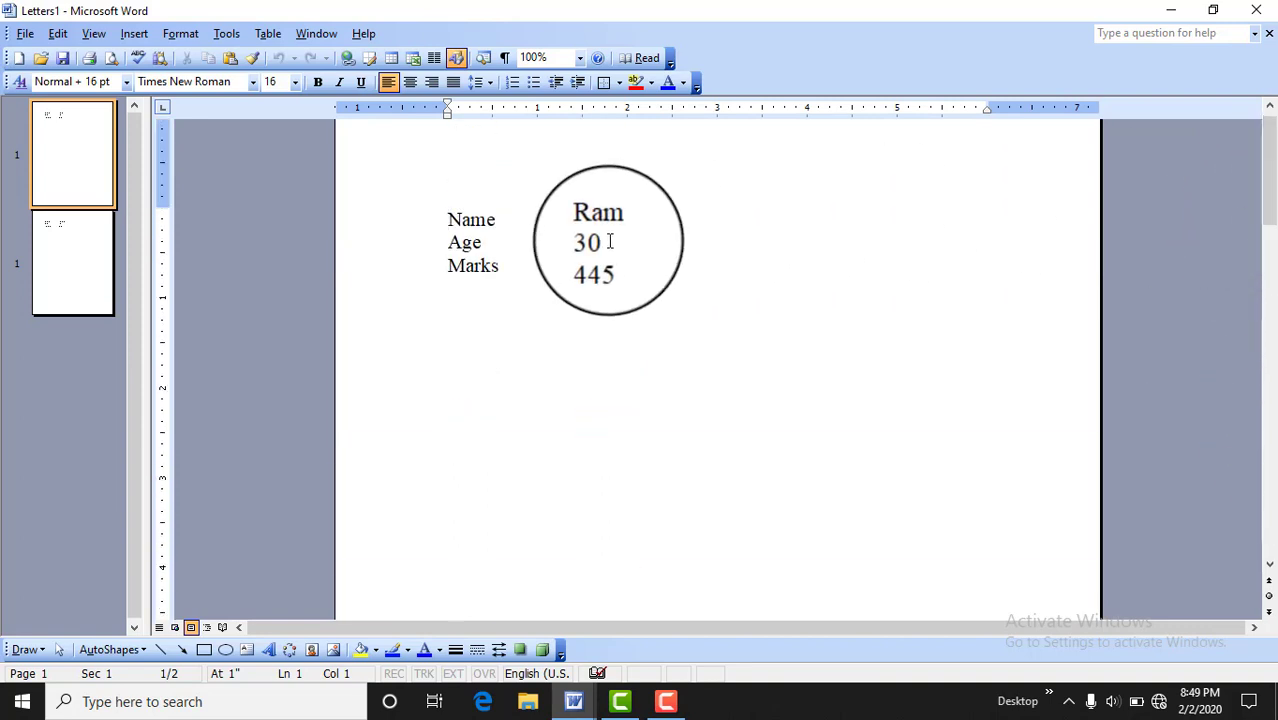
{"action": "left_click_drag", "start_coordinate": [430, 214], "coordinate": [633, 322]}
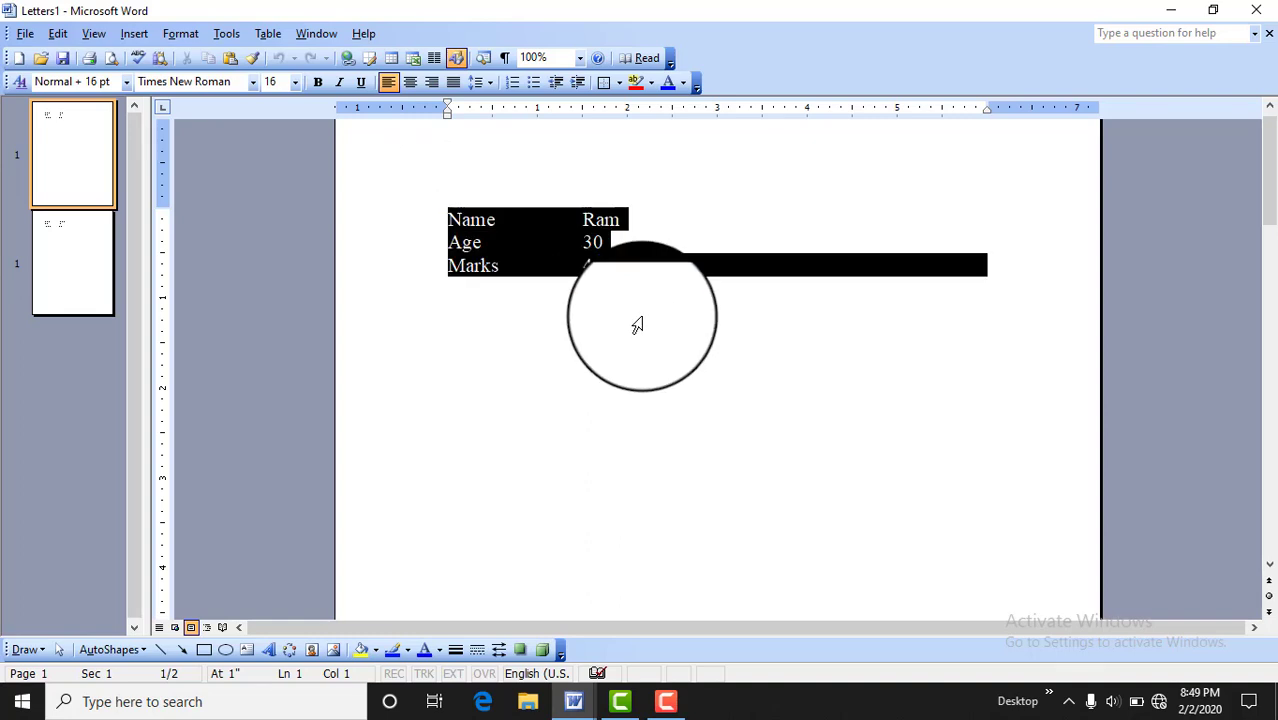
{"action": "left_click", "coordinate": [744, 265]}
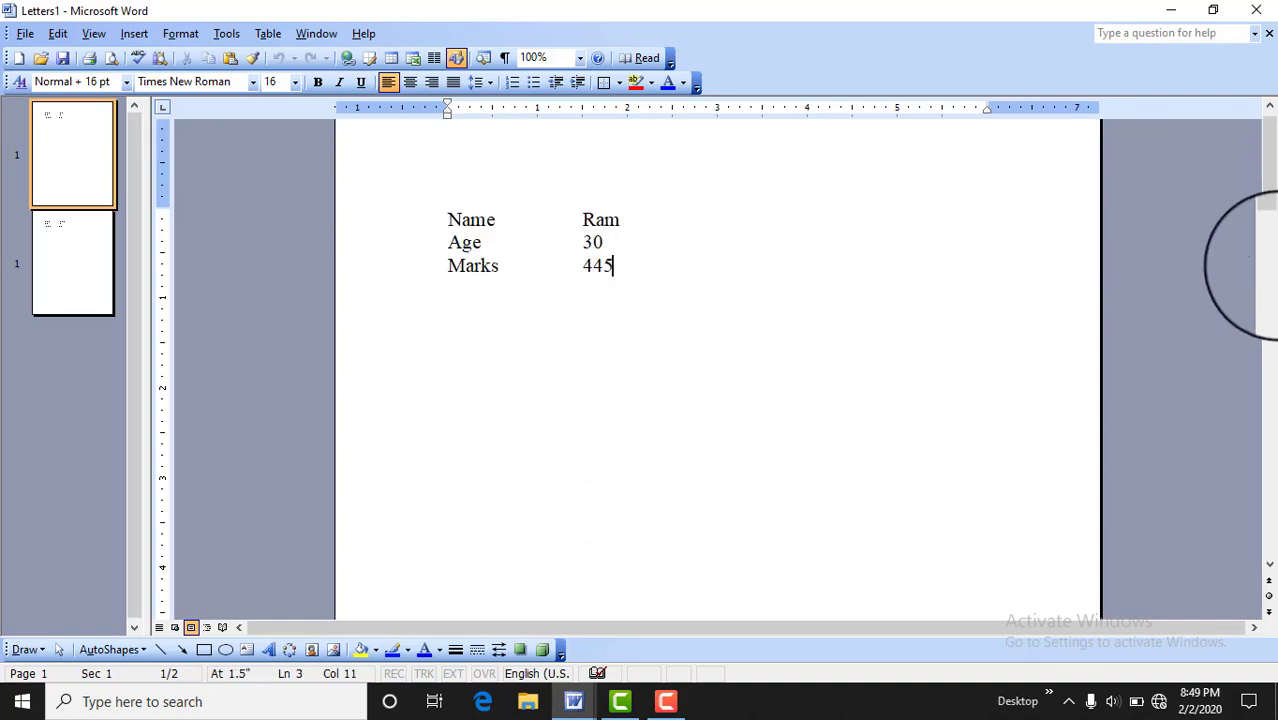
{"action": "left_click_drag", "start_coordinate": [1272, 178], "coordinate": [1271, 330]}
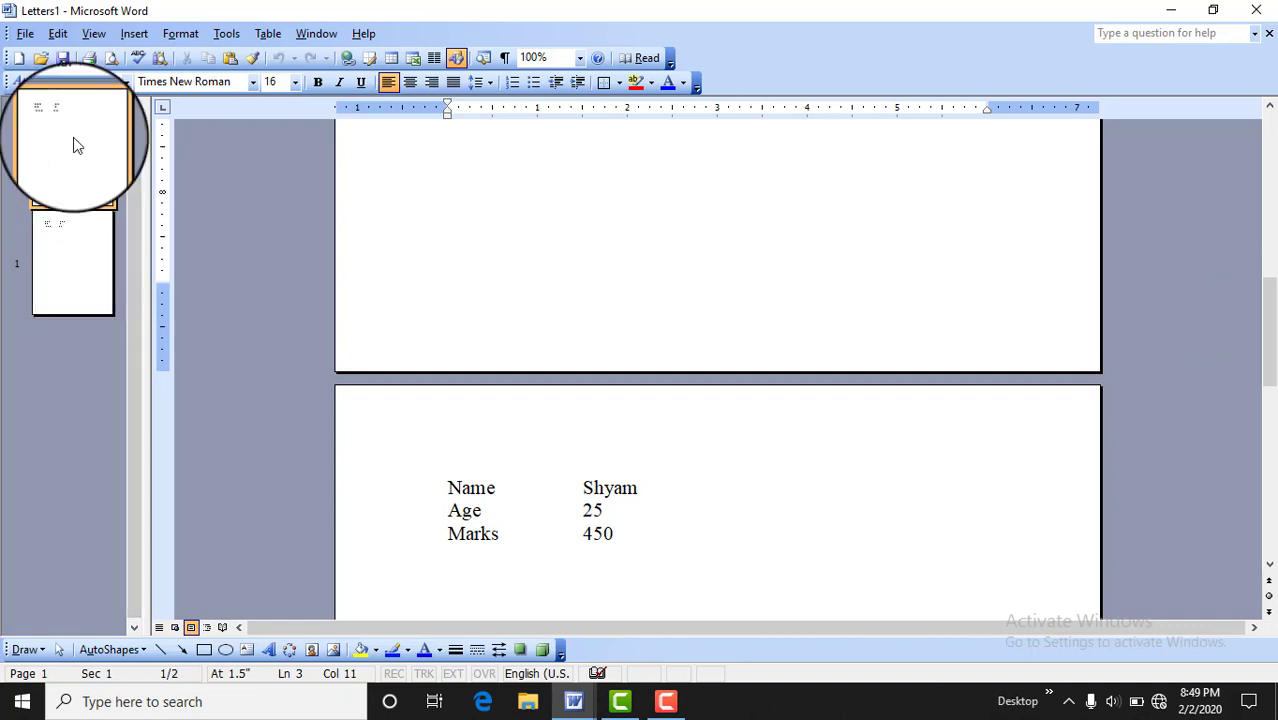
{"action": "left_click", "coordinate": [61, 245]}
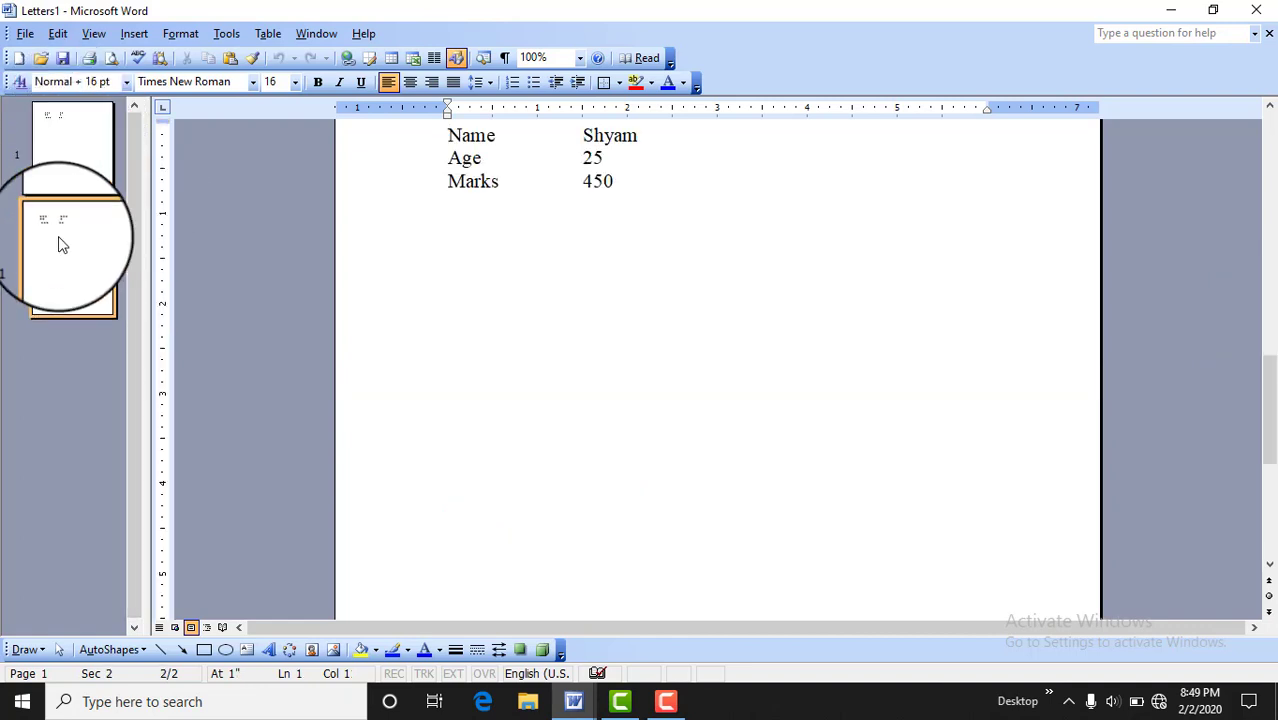
{"action": "left_click", "coordinate": [62, 179]}
{"action": "left_click", "coordinate": [79, 267]}
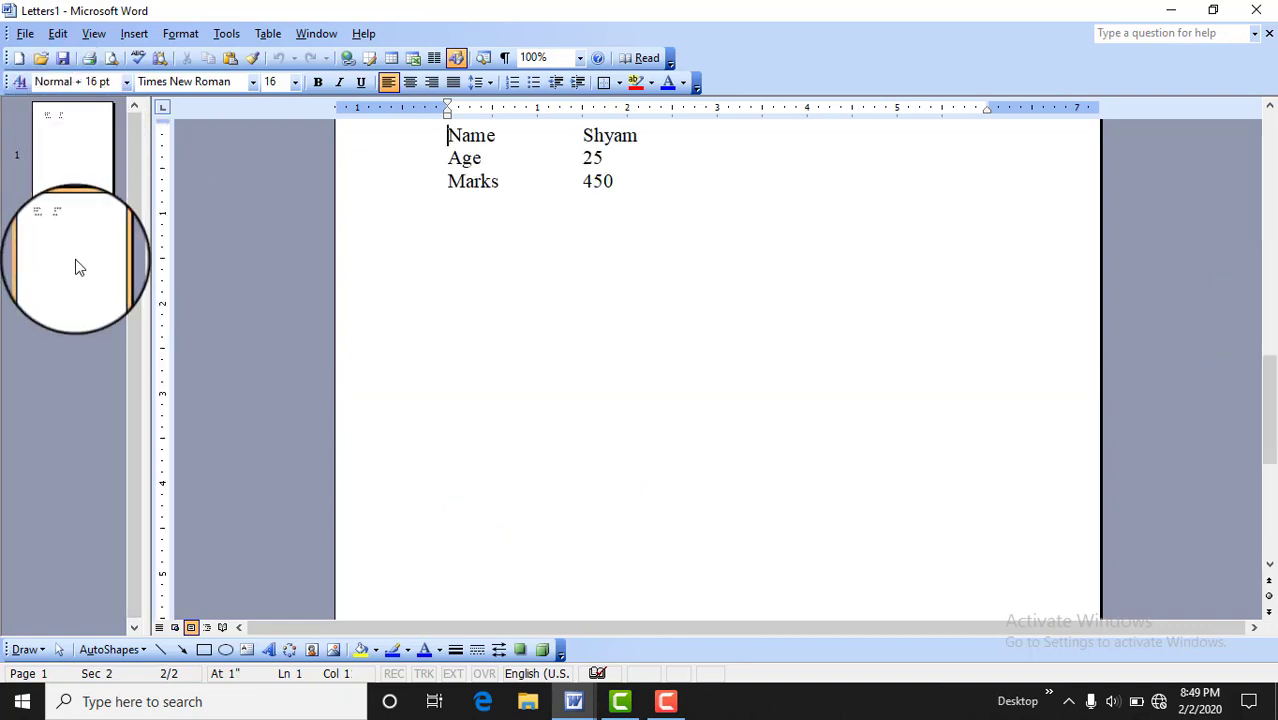
{"action": "left_click", "coordinate": [63, 181]}
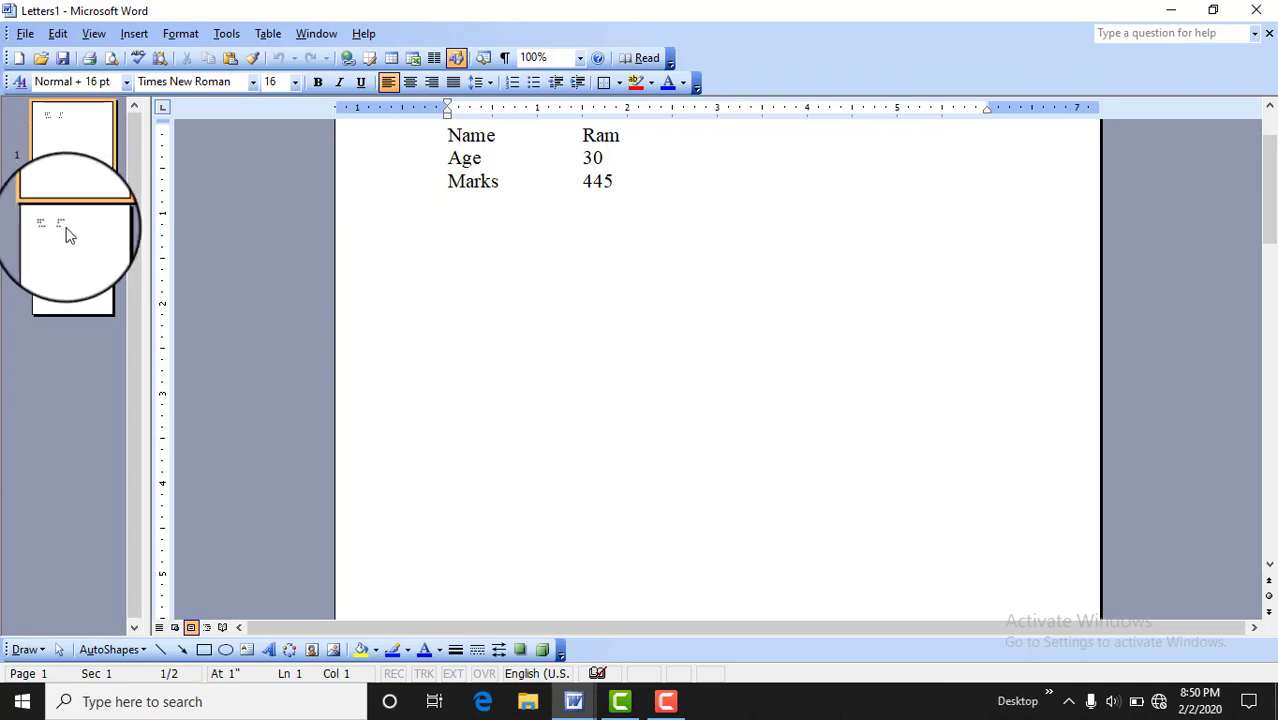
{"action": "left_click", "coordinate": [62, 232]}
{"action": "left_click", "coordinate": [64, 184]}
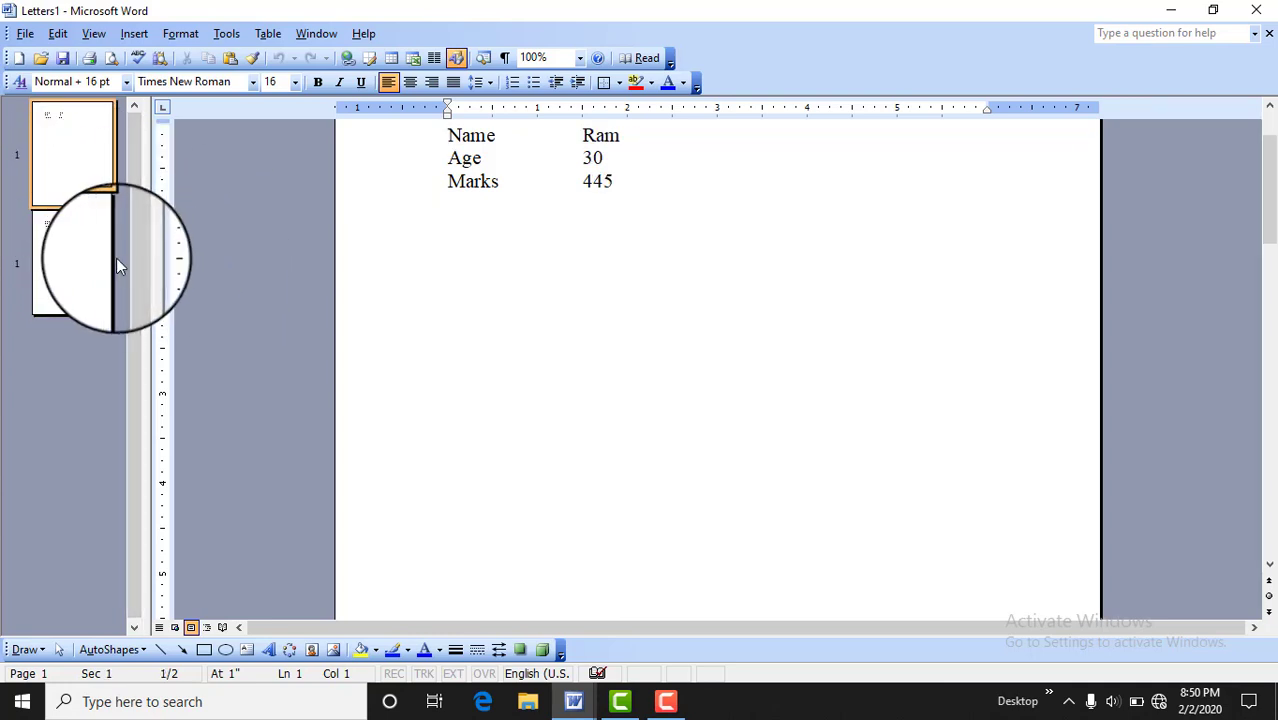
Step: Create a new blank document and start entering text
{"action": "key", "text": "ctrl+n"}
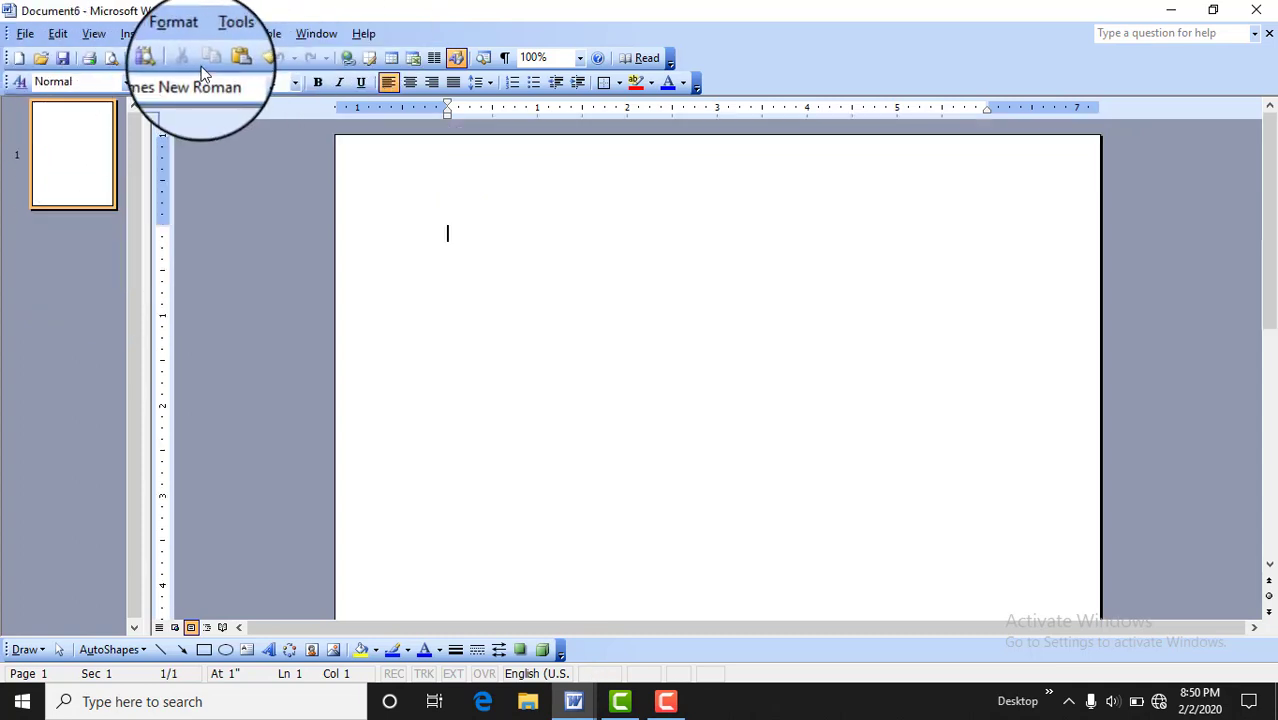
{"action": "left_click", "coordinate": [227, 35]}
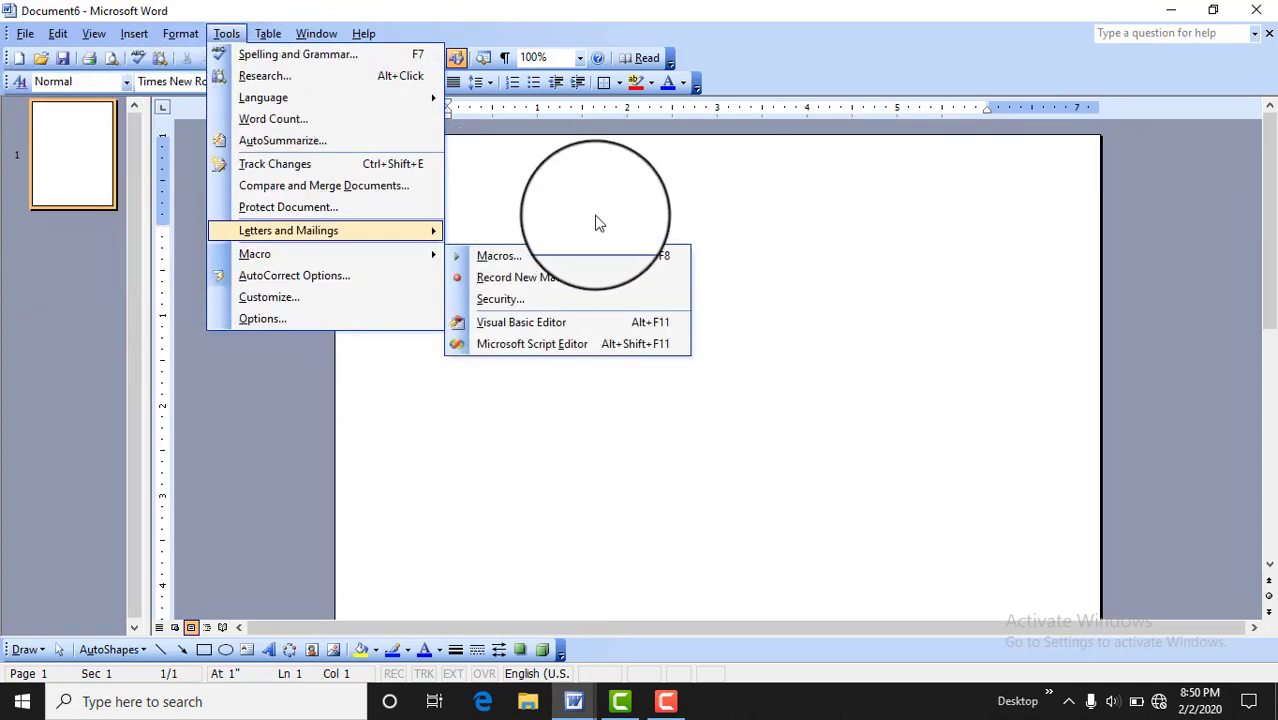
{"action": "left_click", "coordinate": [496, 241]}
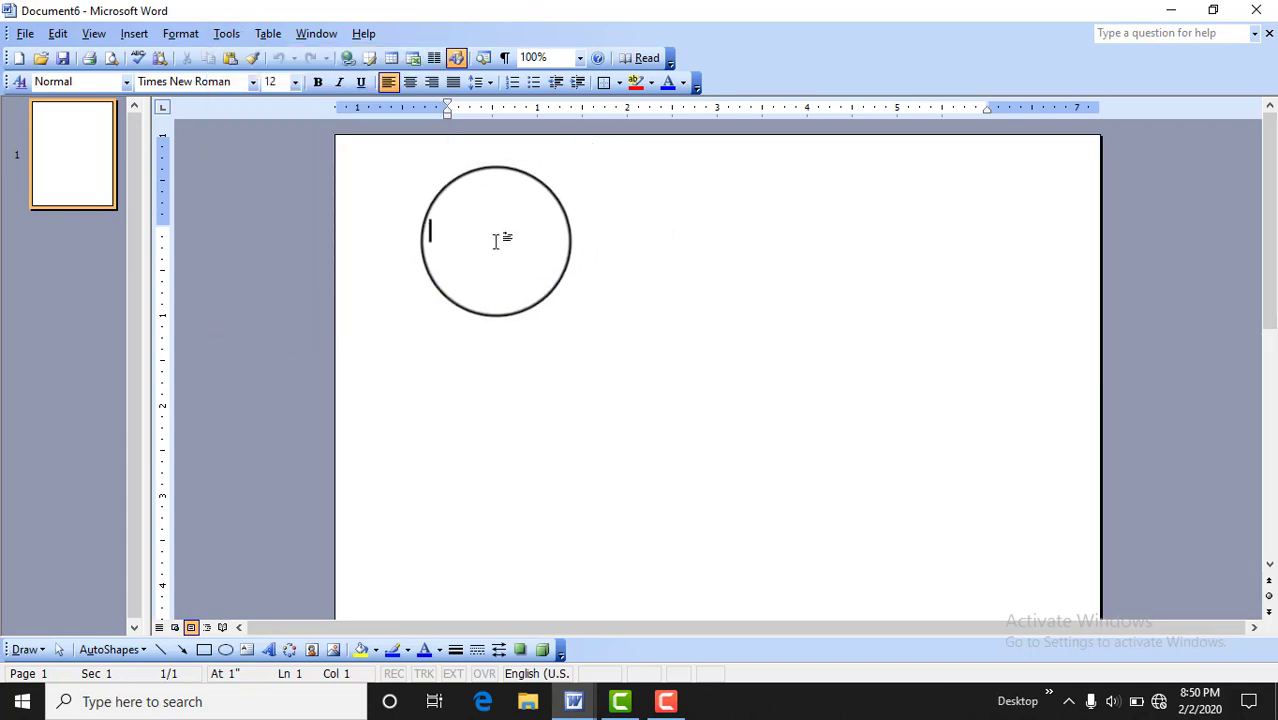
{"action": "type", "text": "techne"}
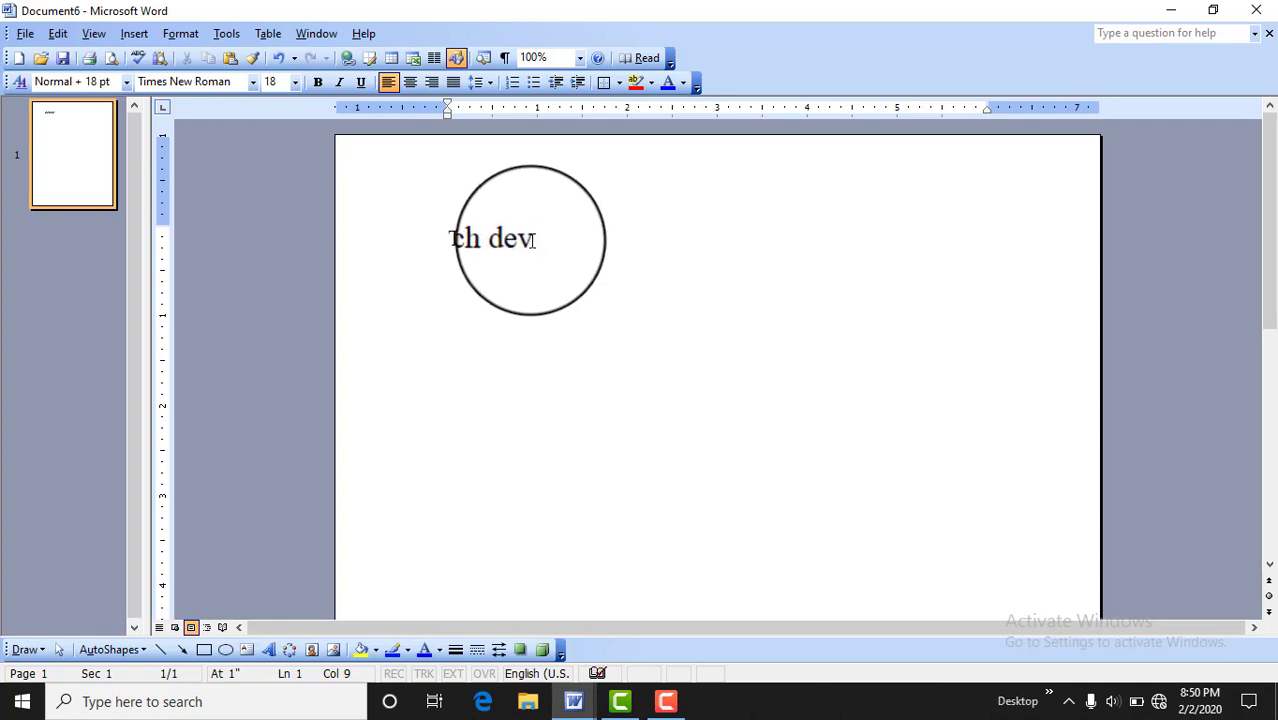
Step: Duplicate the 'Tech dev' text into five 18 pt lines and select the first line
{"action": "left_click_drag", "start_coordinate": [533, 243], "coordinate": [452, 240]}
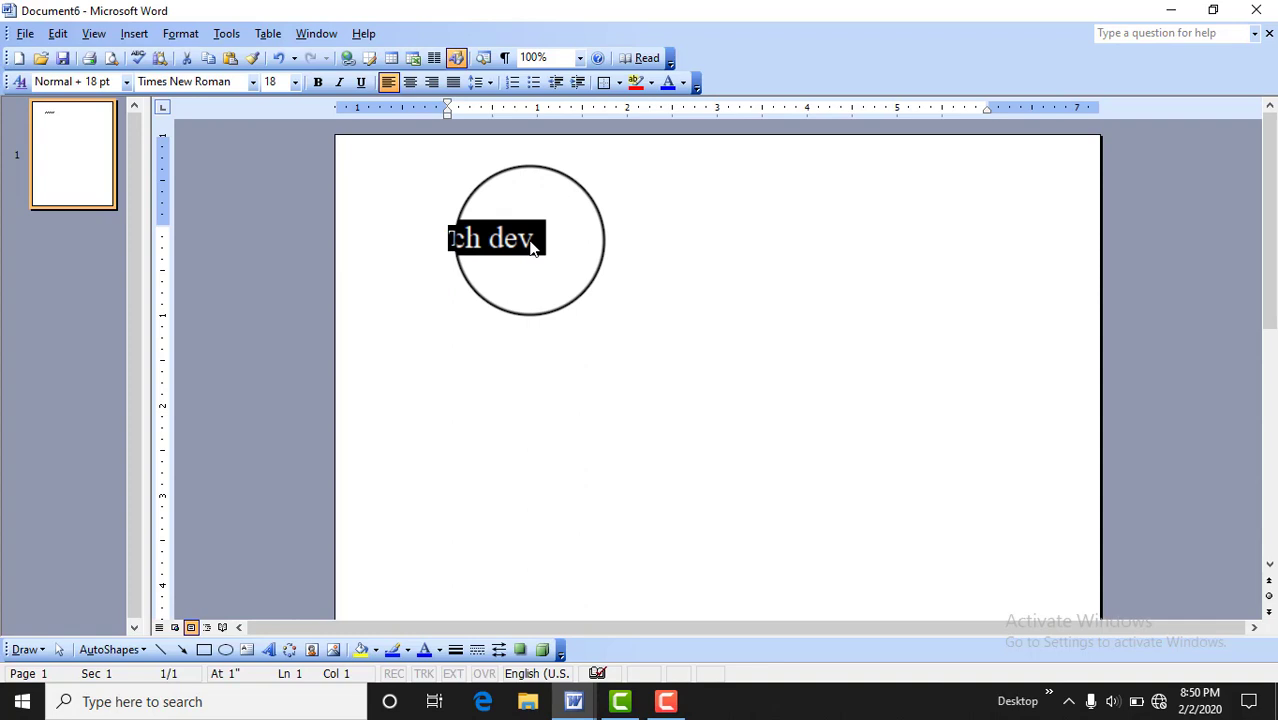
{"action": "left_click", "coordinate": [557, 252]}
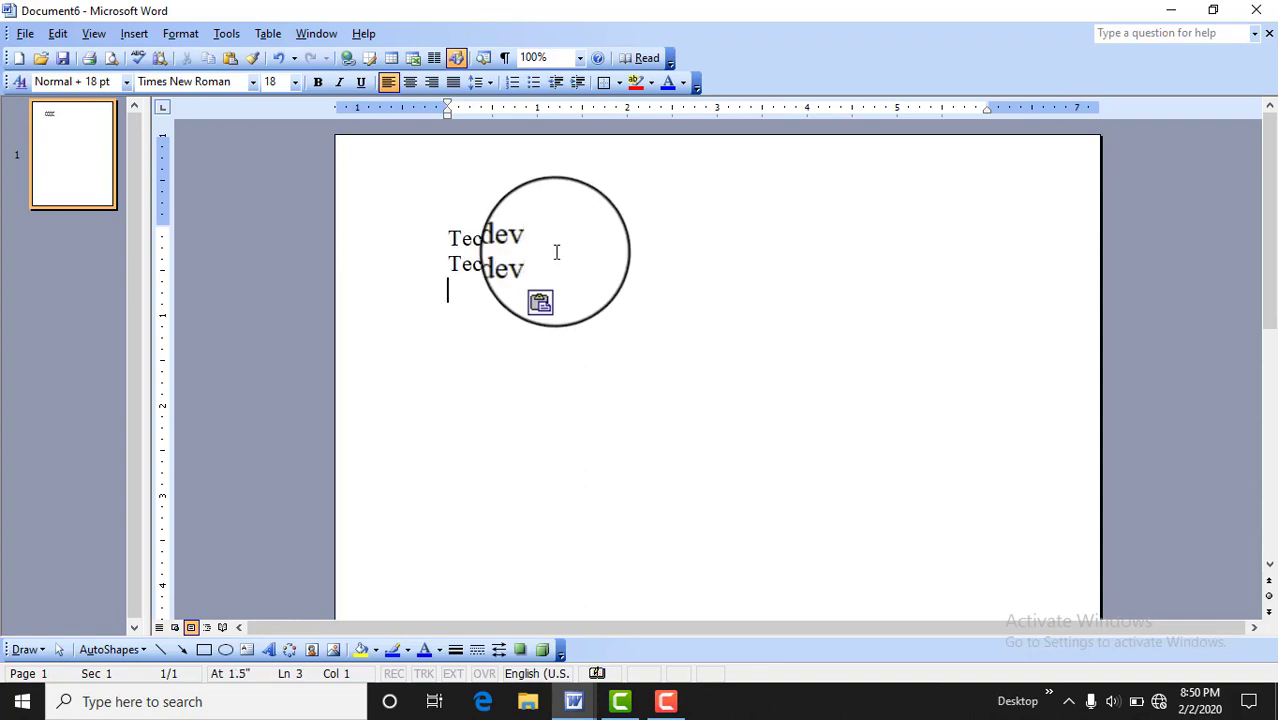
{"action": "type", "text": "Tech dev Tech dev  Tech dev"}
{"action": "left_click_drag", "start_coordinate": [1269, 330], "coordinate": [1266, 110]}
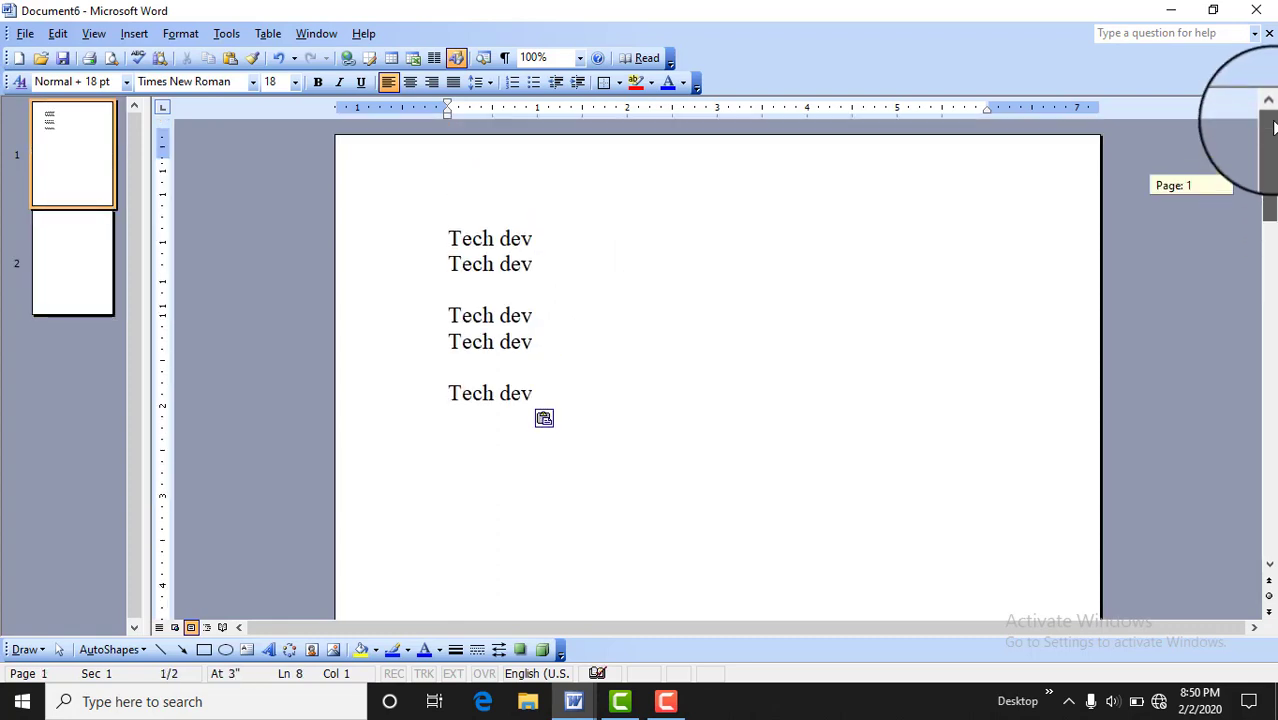
{"action": "left_click", "coordinate": [679, 262]}
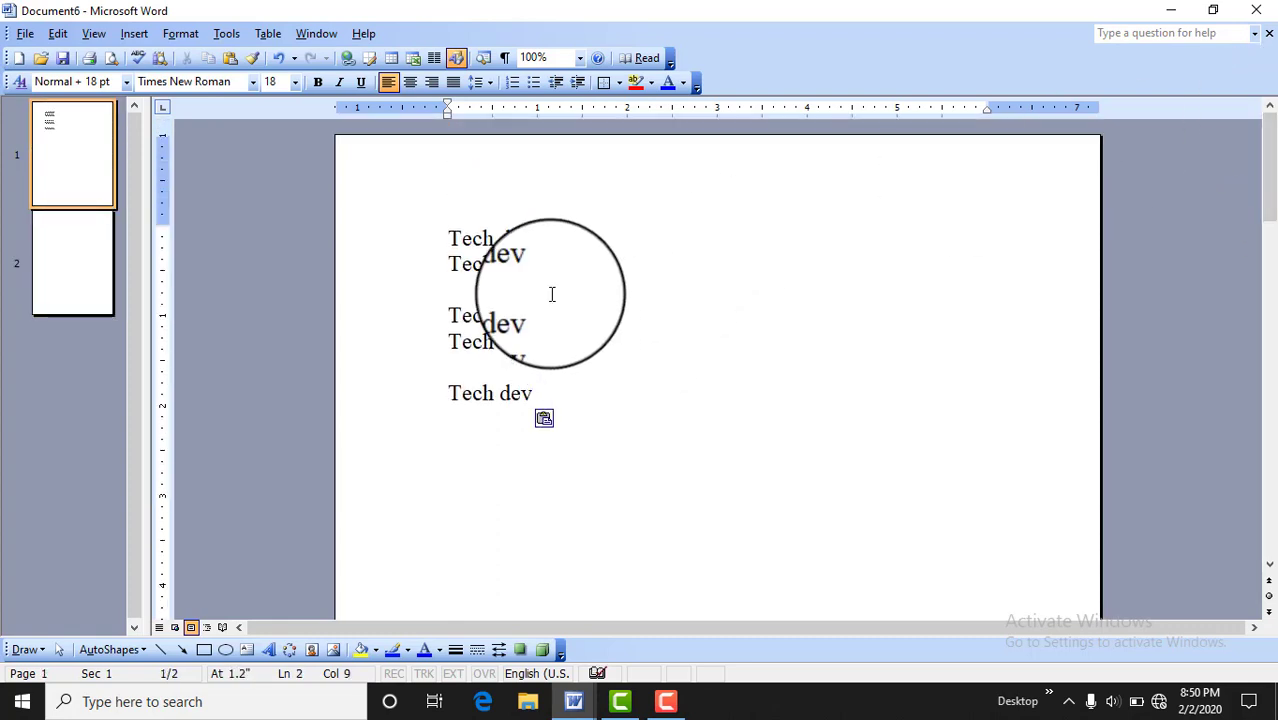
{"action": "left_click_drag", "start_coordinate": [446, 238], "coordinate": [534, 241]}
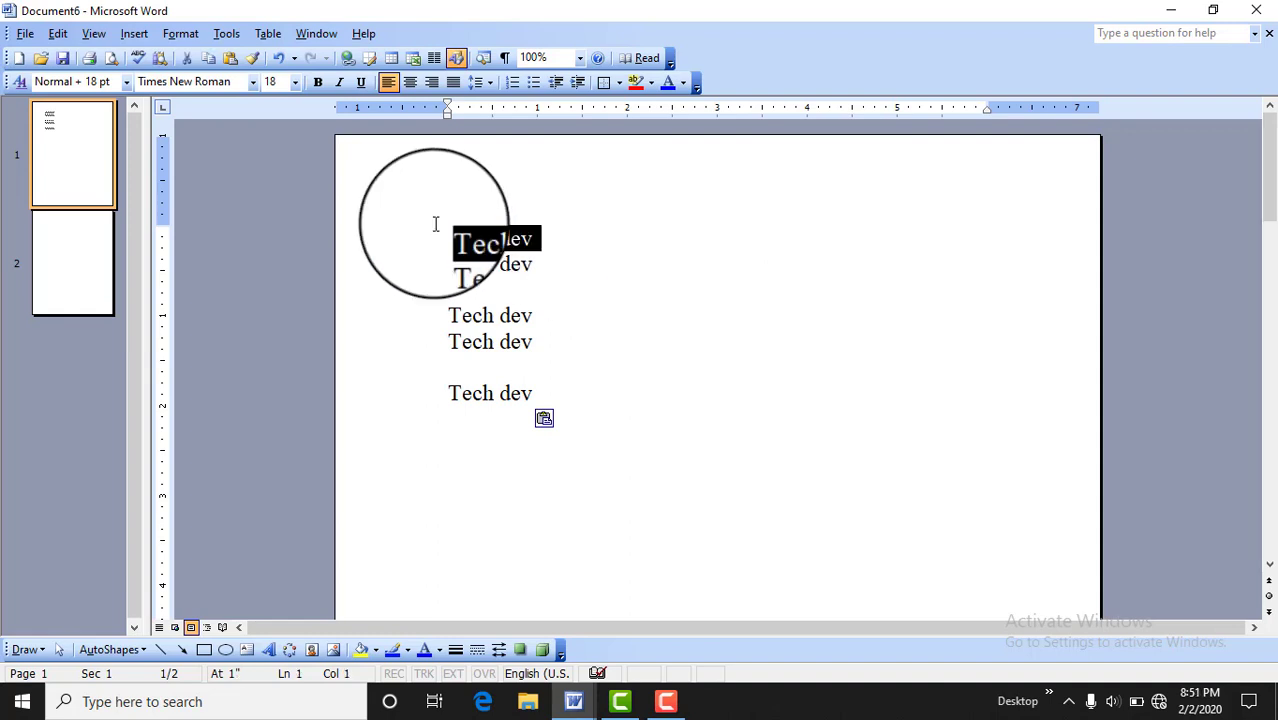
Step: Start recording a new macro named 'record', stored in Normal.dot
{"action": "left_click", "coordinate": [226, 33]}
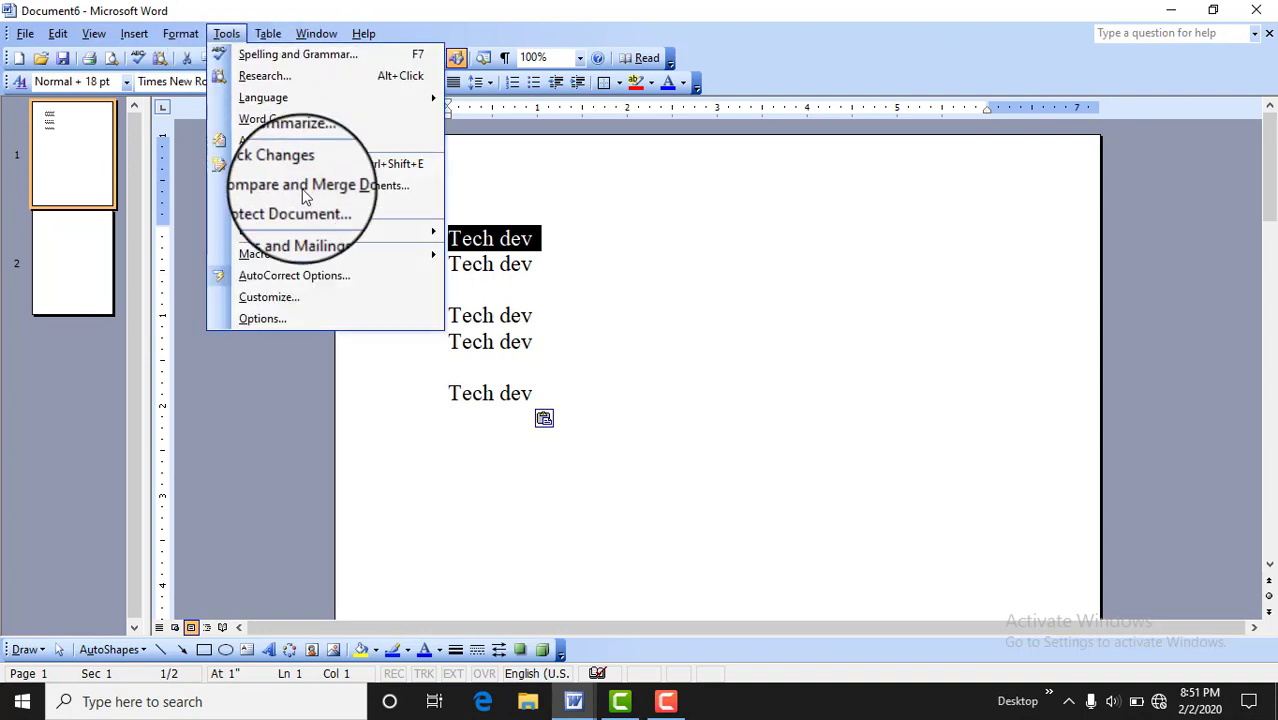
{"action": "mouse_move", "coordinate": [310, 256]}
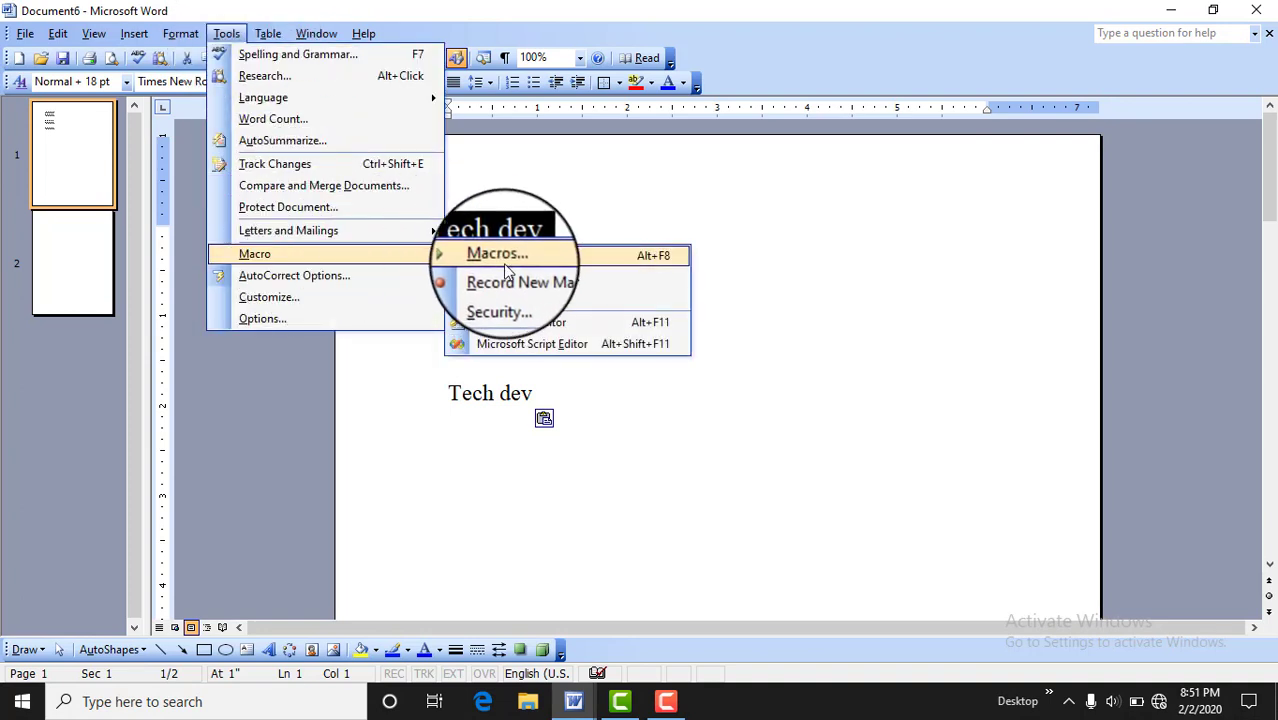
{"action": "left_click", "coordinate": [566, 280]}
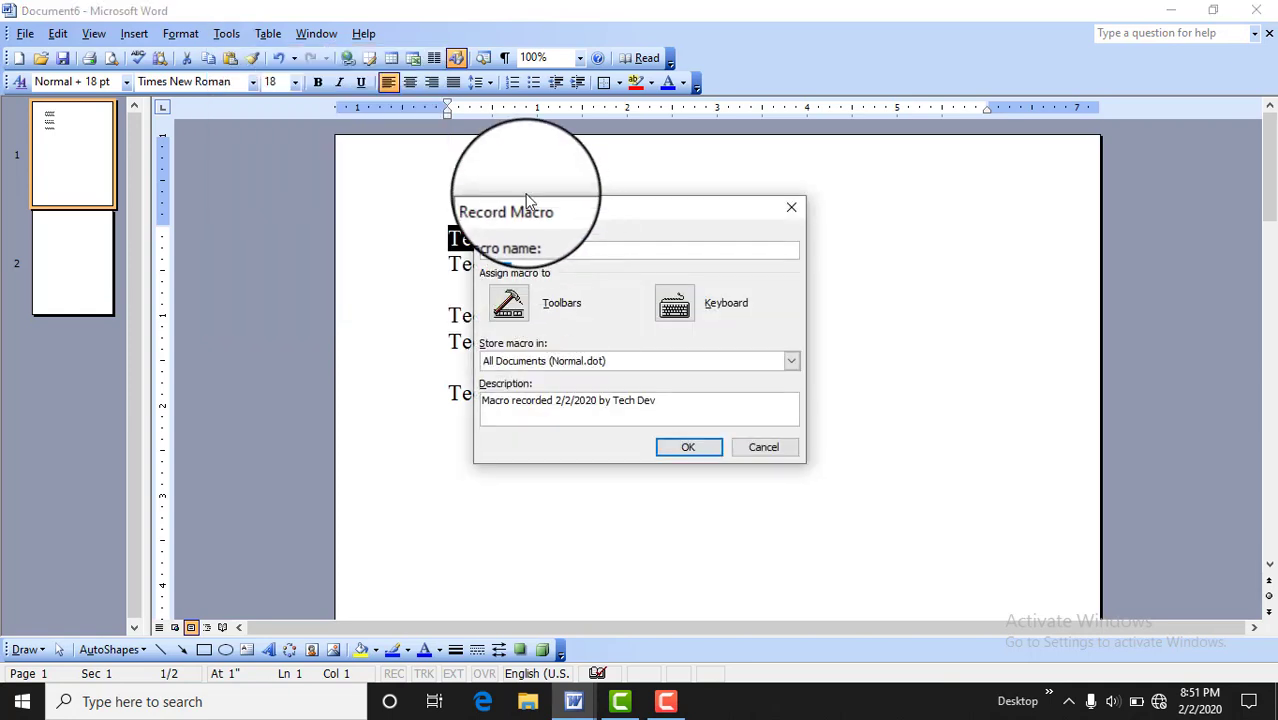
{"action": "left_click_drag", "start_coordinate": [531, 218], "coordinate": [705, 256]}
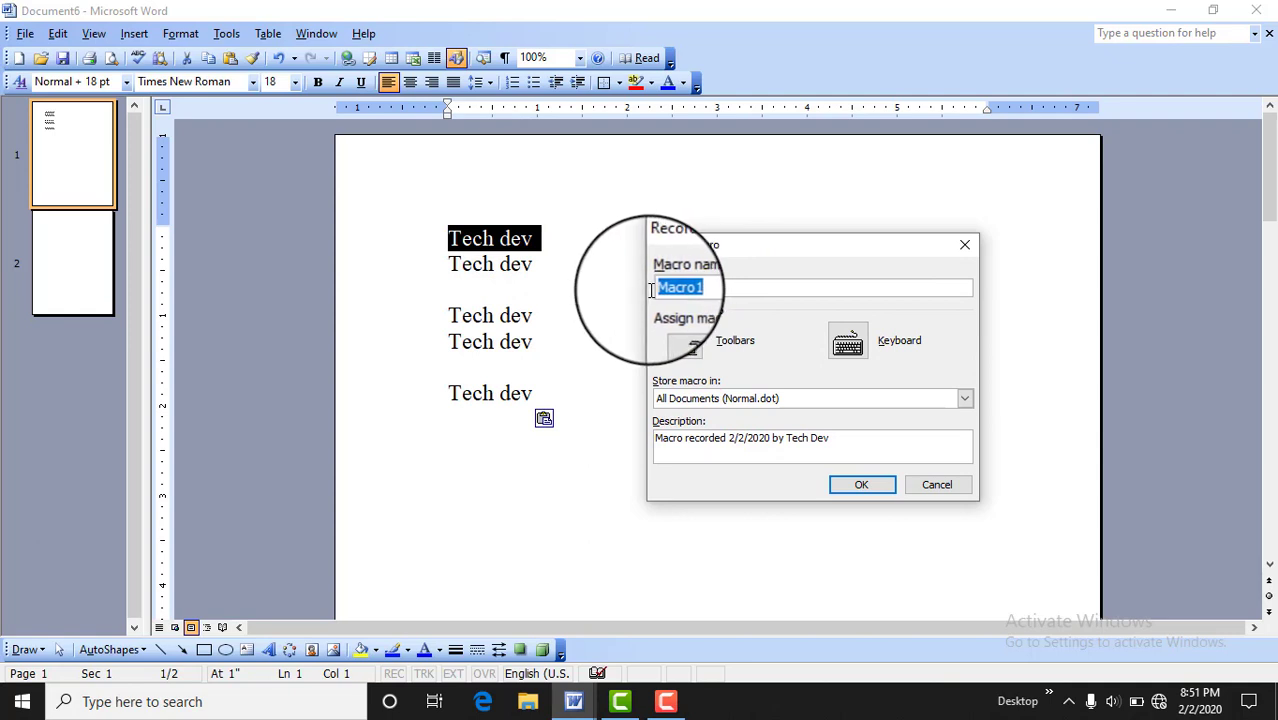
{"action": "type", "text": "record"}
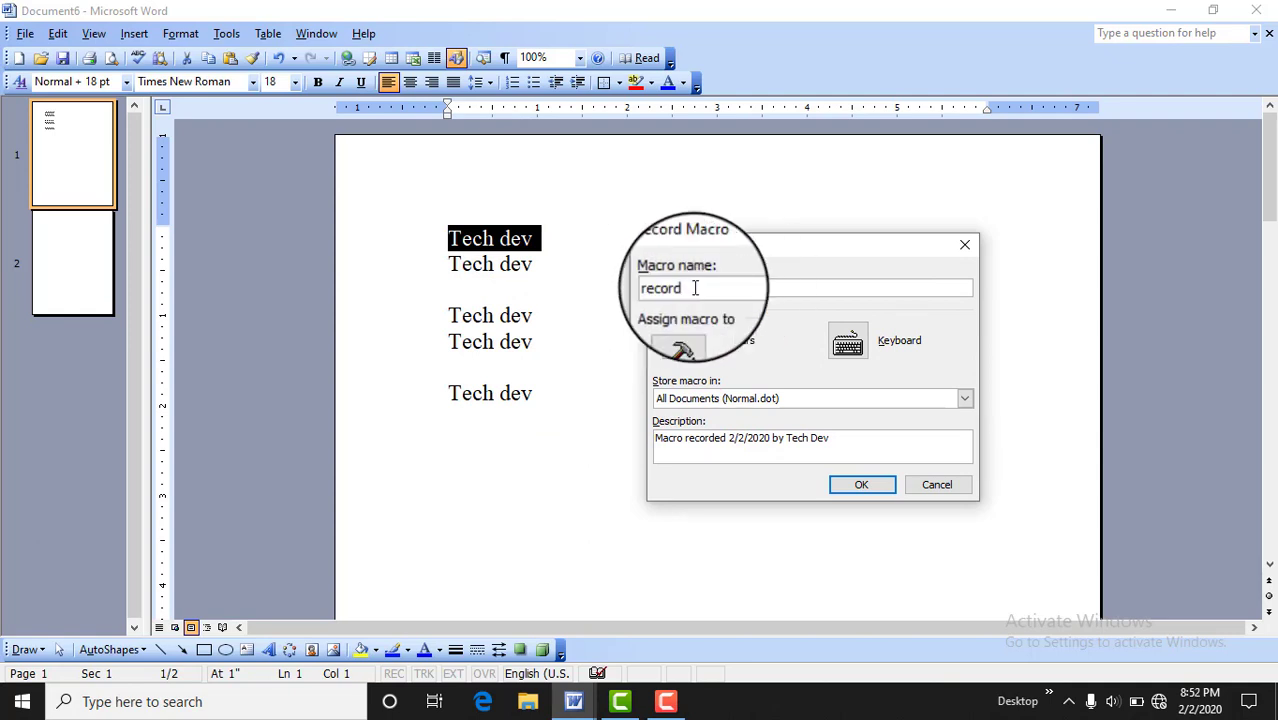
{"action": "left_click_drag", "start_coordinate": [690, 288], "coordinate": [648, 288]}
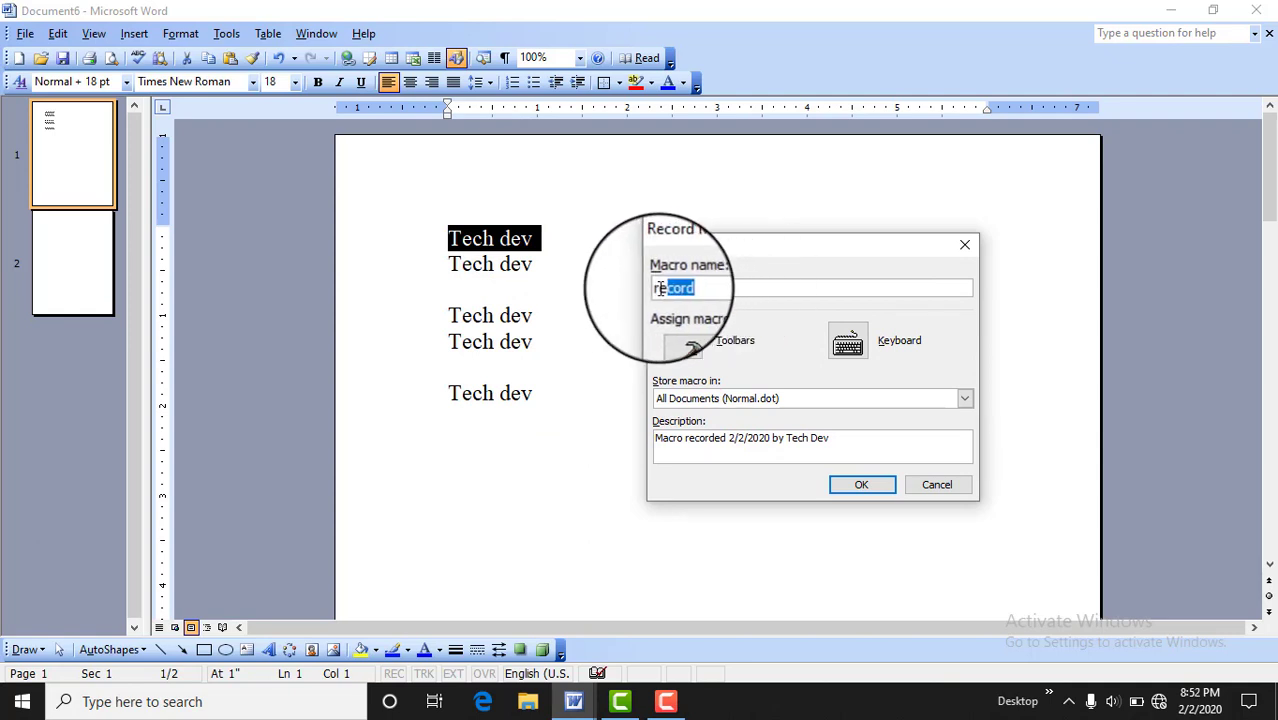
{"action": "left_click", "coordinate": [717, 288]}
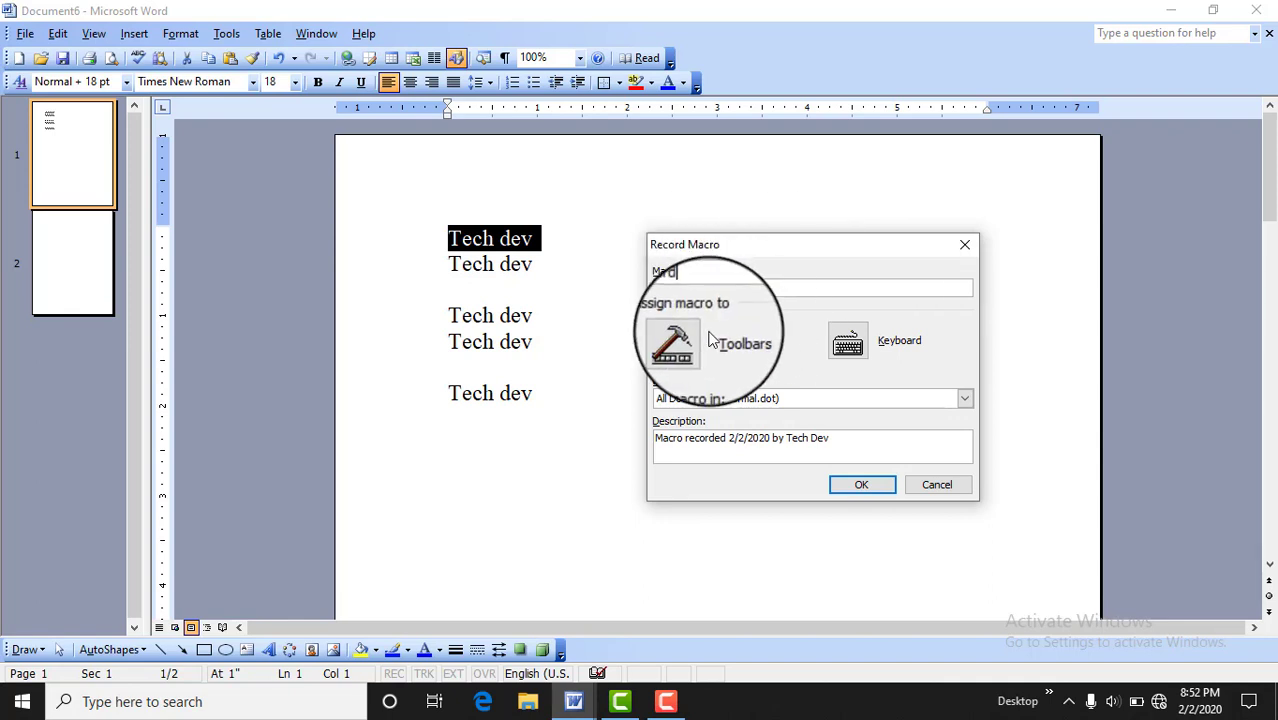
{"action": "left_click", "coordinate": [857, 486]}
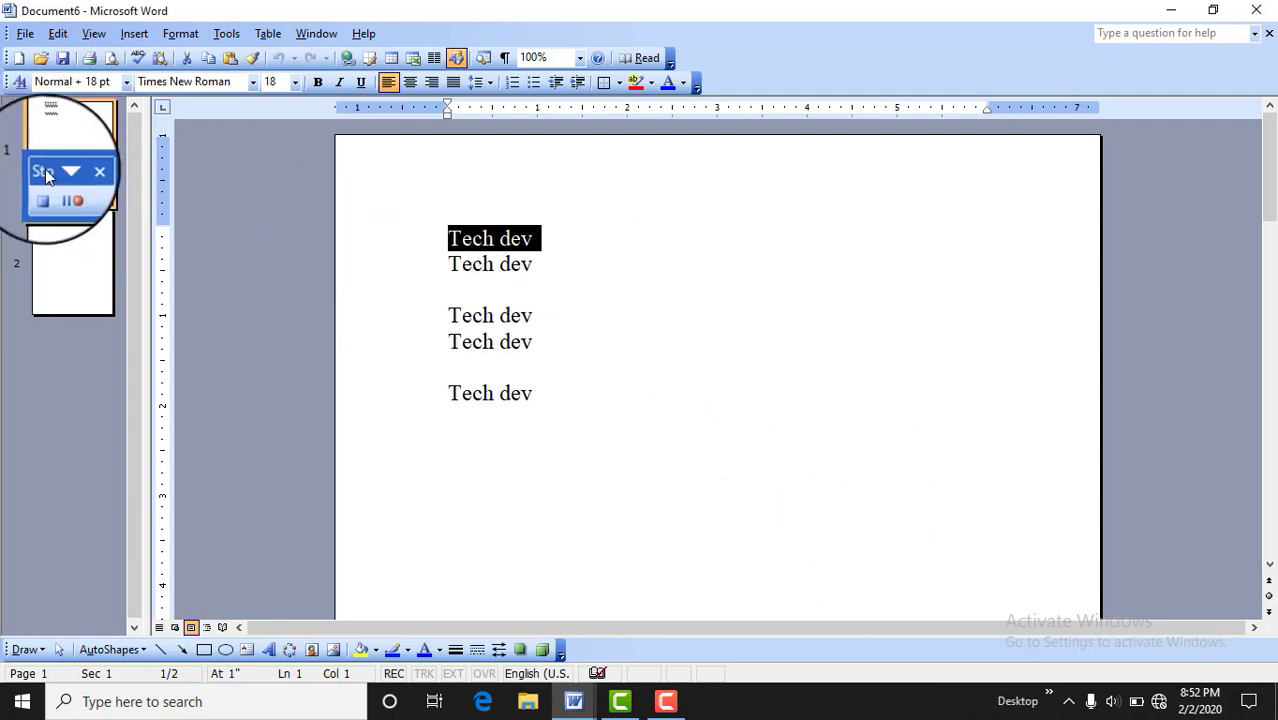
Step: Move the recording toolbar aside and make the first line red, bold and italic
{"action": "mouse_move", "coordinate": [47, 177]}
{"action": "left_mouse_down"}
{"action": "mouse_move", "coordinate": [246, 224]}
{"action": "mouse_move", "coordinate": [230, 200]}
{"action": "left_mouse_up"}
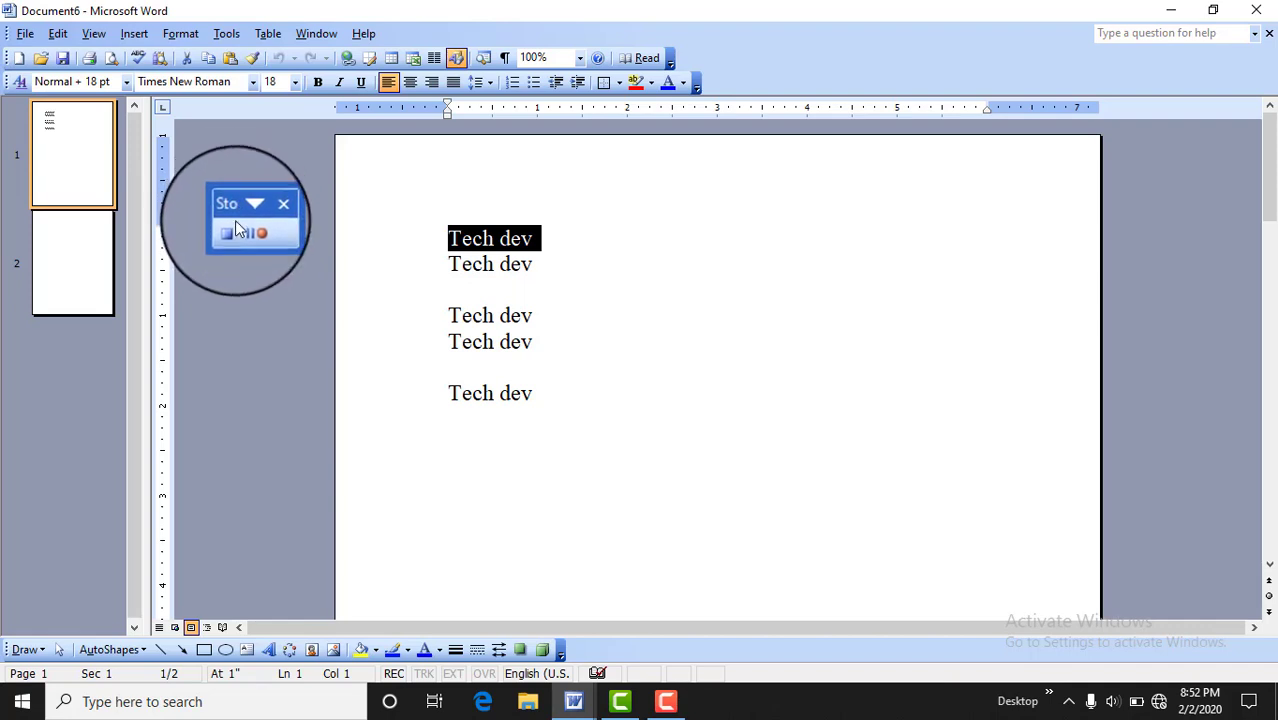
{"action": "left_click_drag", "start_coordinate": [228, 202], "coordinate": [195, 140]}
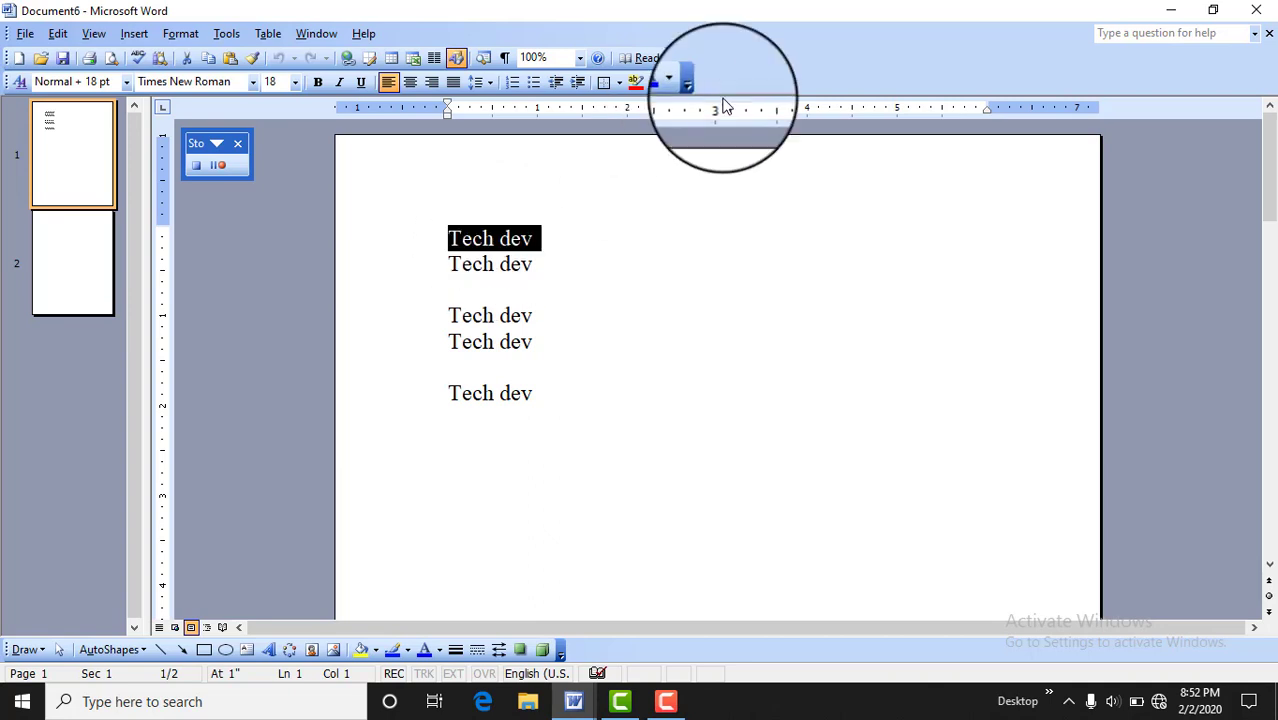
{"action": "left_click", "coordinate": [684, 84]}
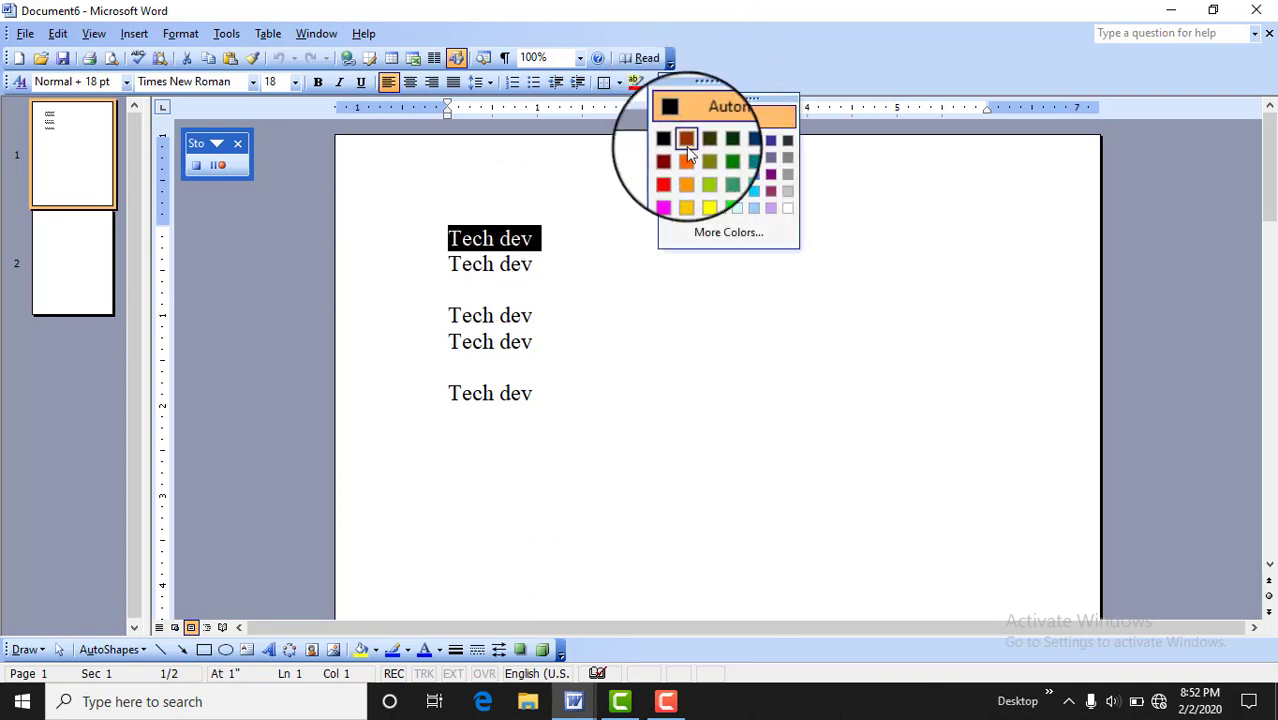
{"action": "left_click", "coordinate": [669, 174]}
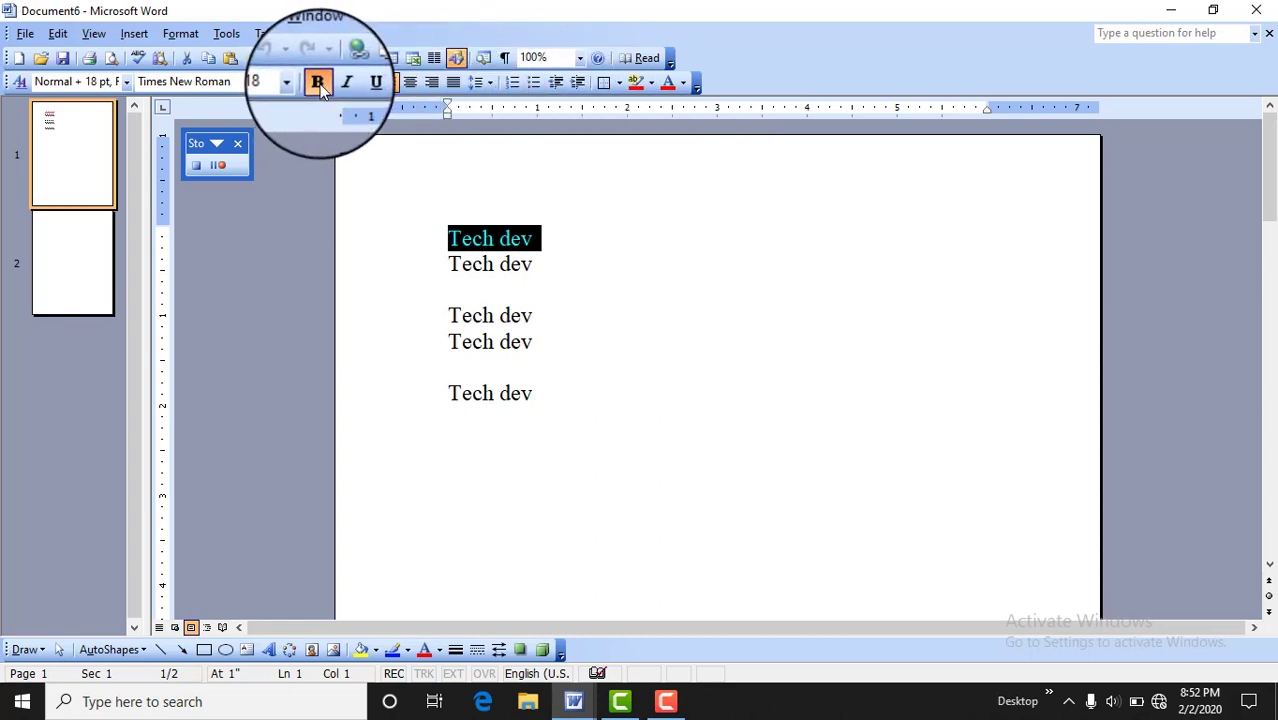
{"action": "left_click", "coordinate": [319, 84]}
{"action": "left_click", "coordinate": [340, 83]}
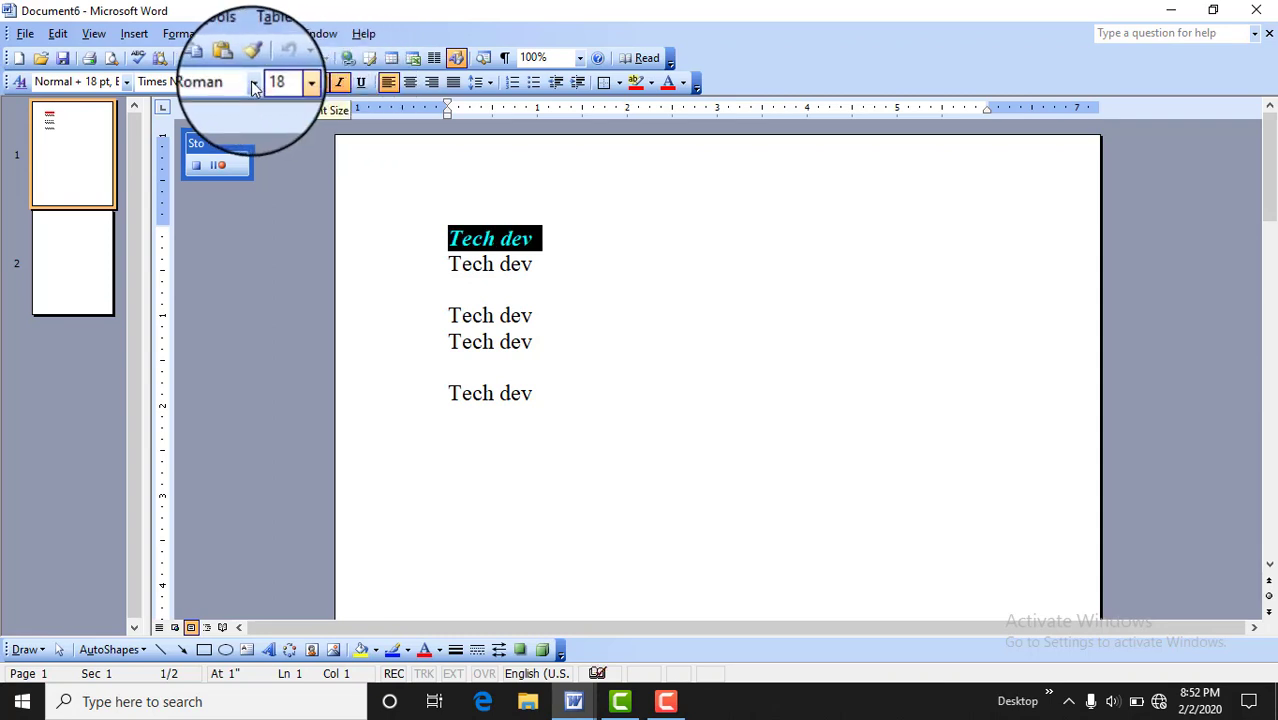
Step: Set the first line to 20 pt in the Ink Free font
{"action": "left_click", "coordinate": [297, 83]}
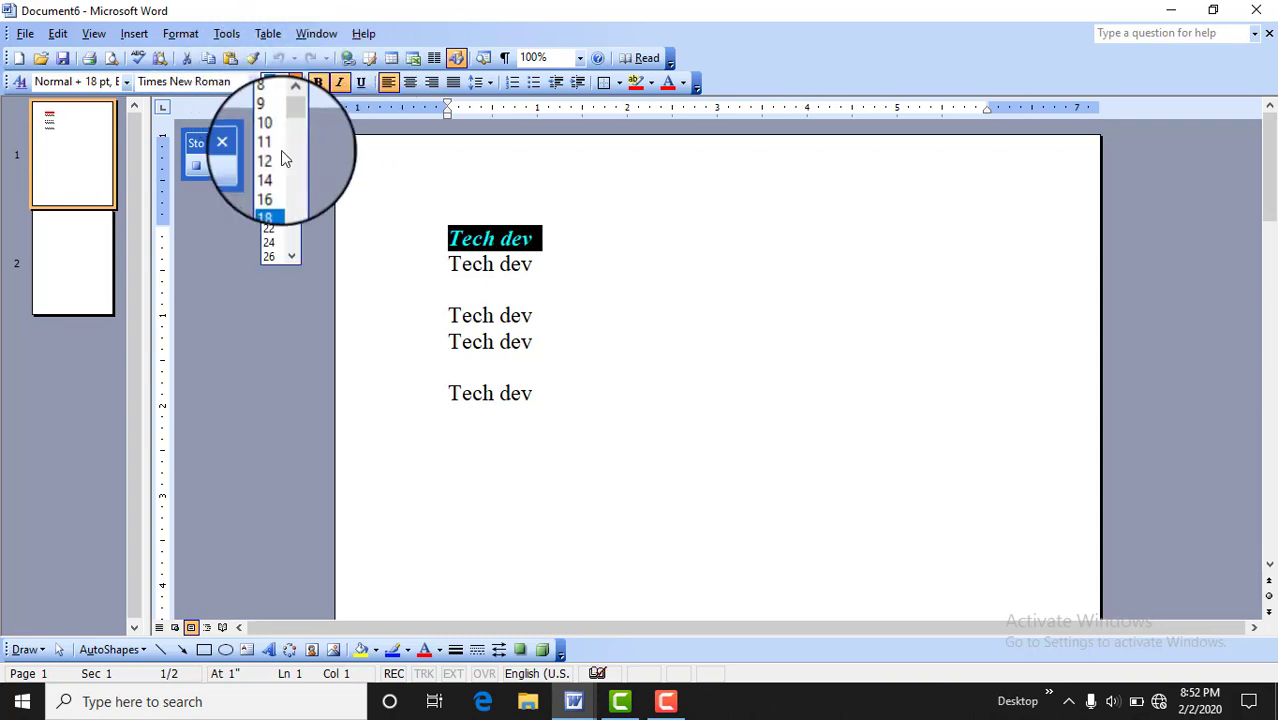
{"action": "left_click", "coordinate": [270, 214]}
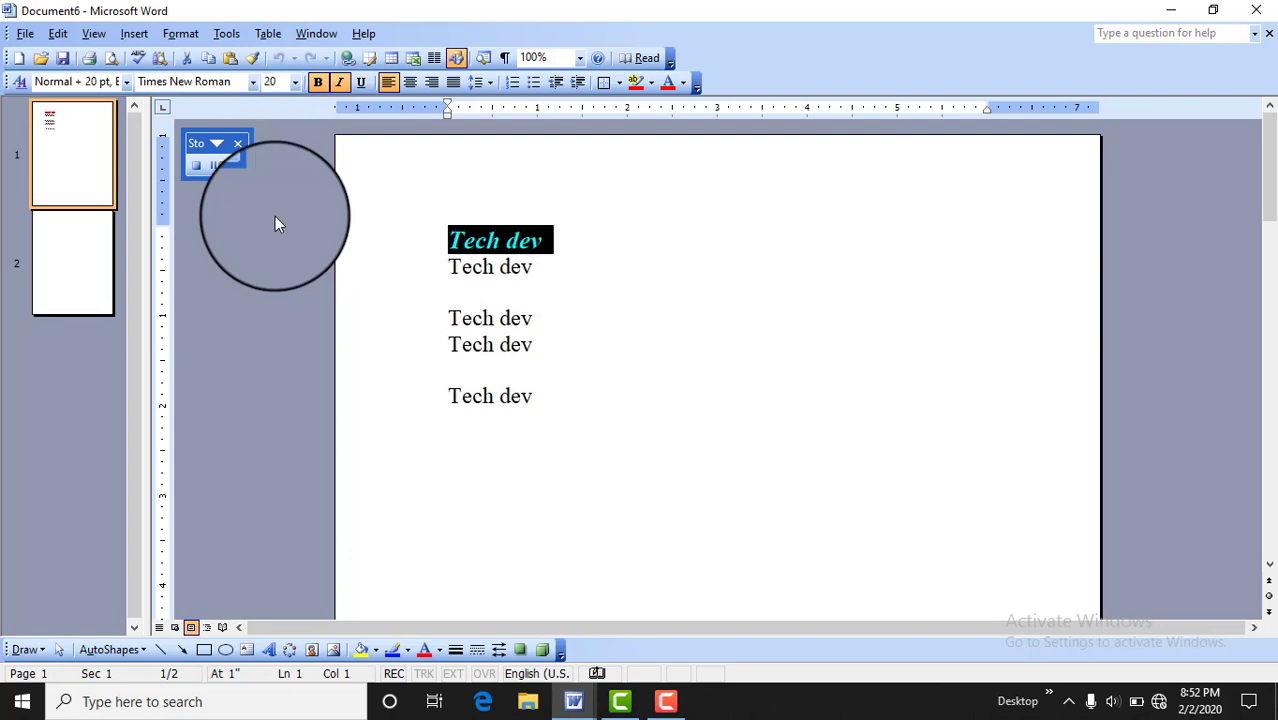
{"action": "left_click", "coordinate": [253, 82]}
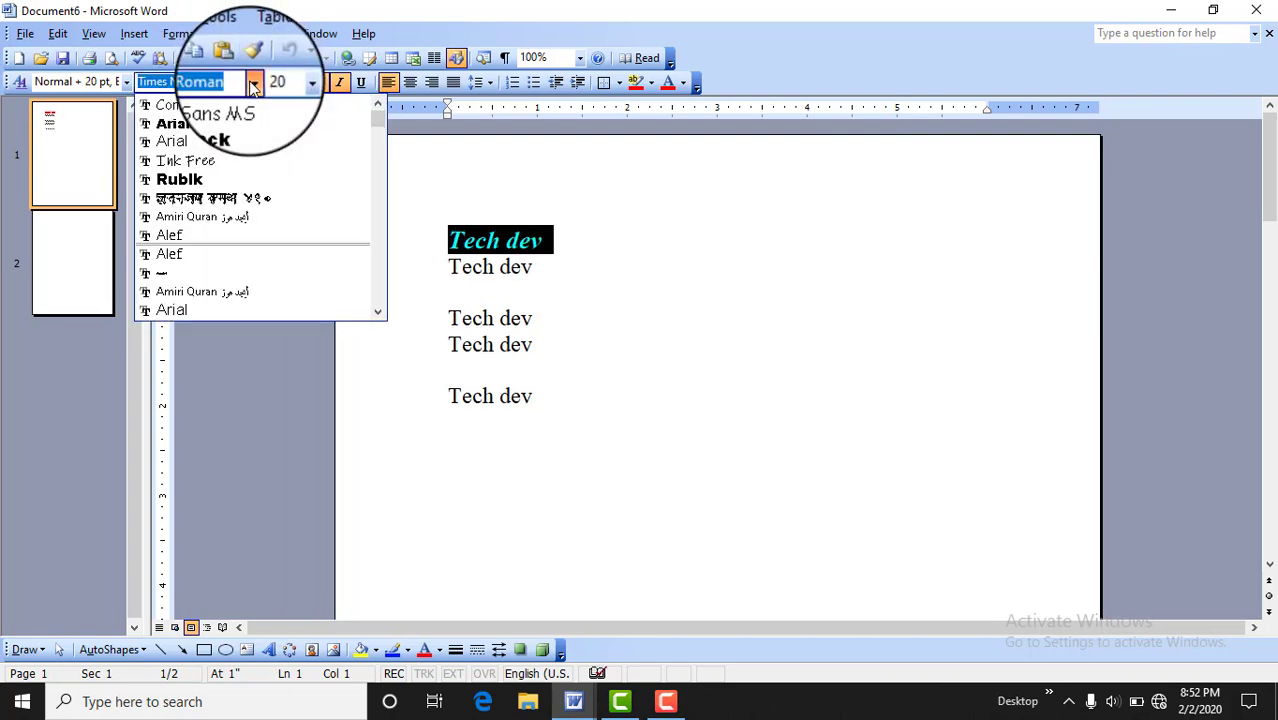
{"action": "left_click", "coordinate": [265, 198]}
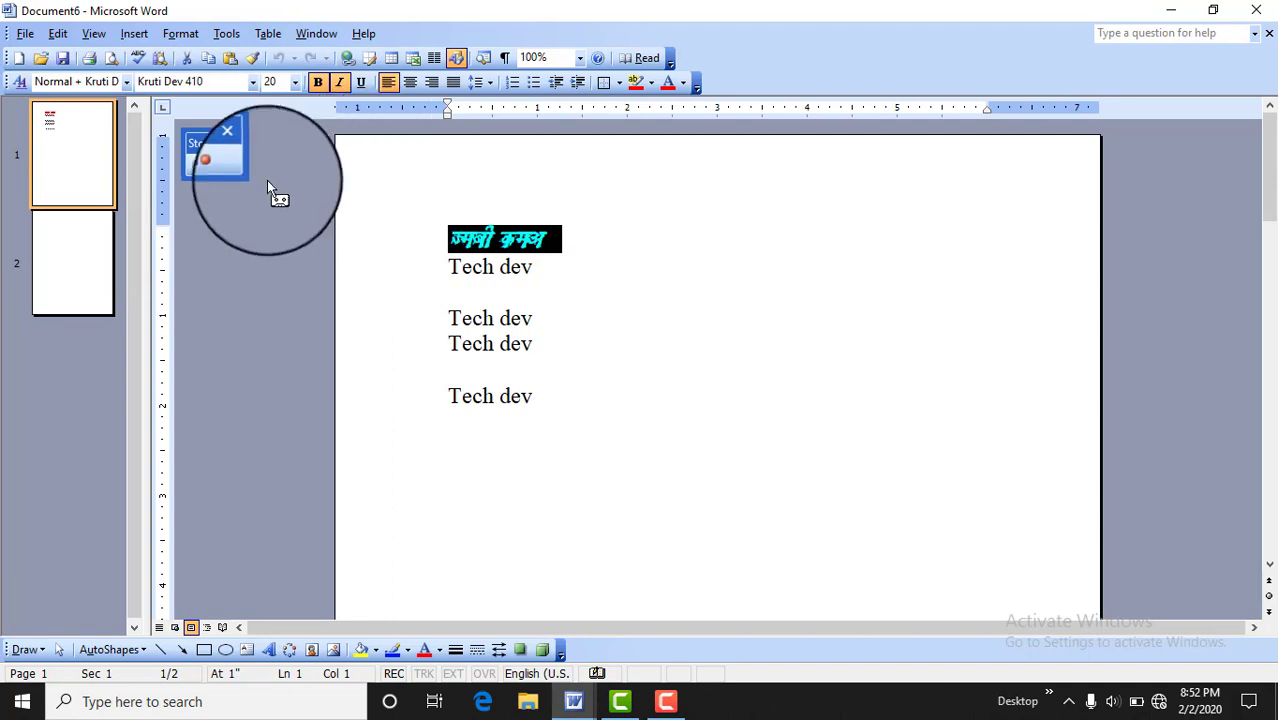
{"action": "left_click", "coordinate": [253, 89]}
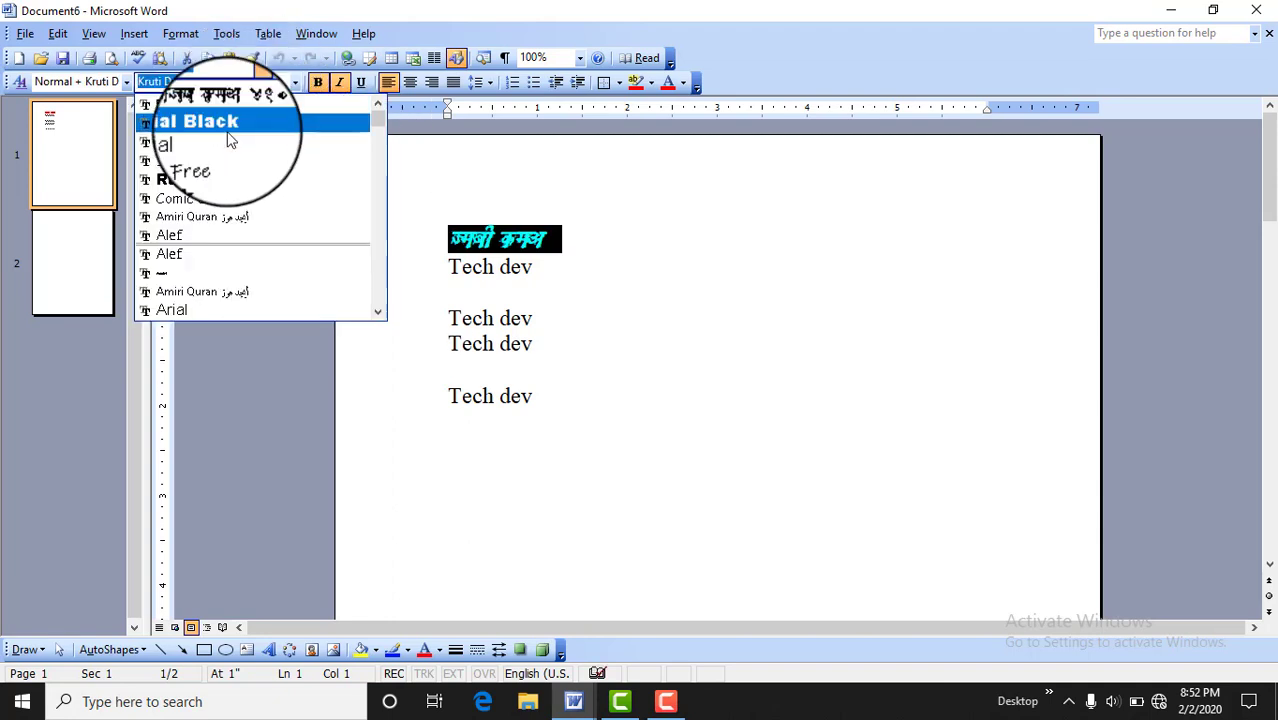
{"action": "left_click", "coordinate": [214, 162]}
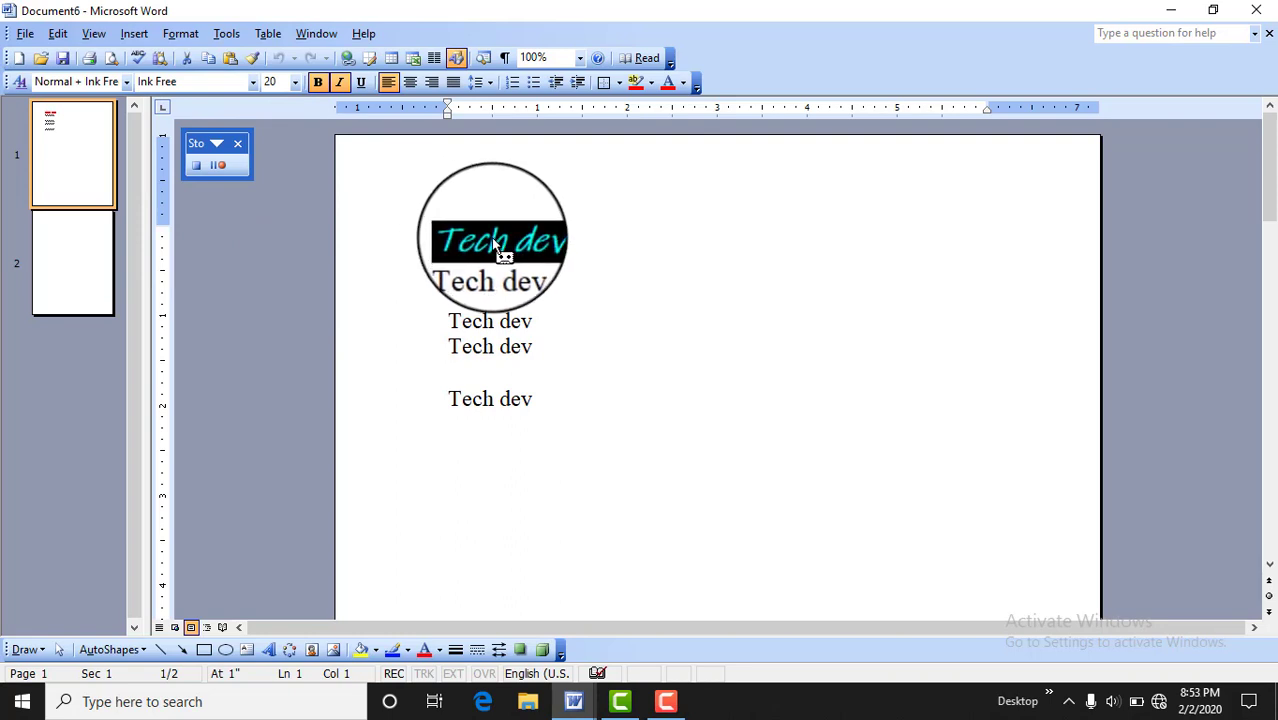
Step: Stop the macro recording
{"action": "left_click", "coordinate": [196, 165]}
{"action": "left_click", "coordinate": [509, 320]}
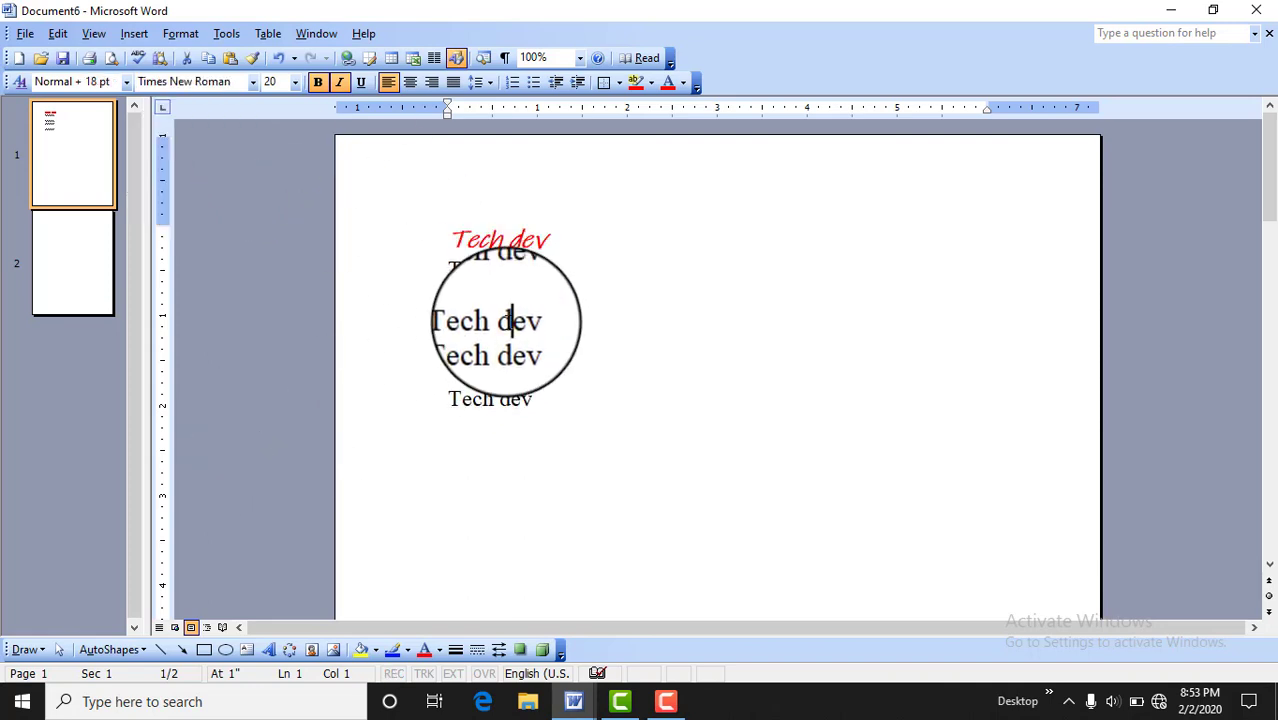
{"action": "left_click_drag", "start_coordinate": [455, 237], "coordinate": [556, 239]}
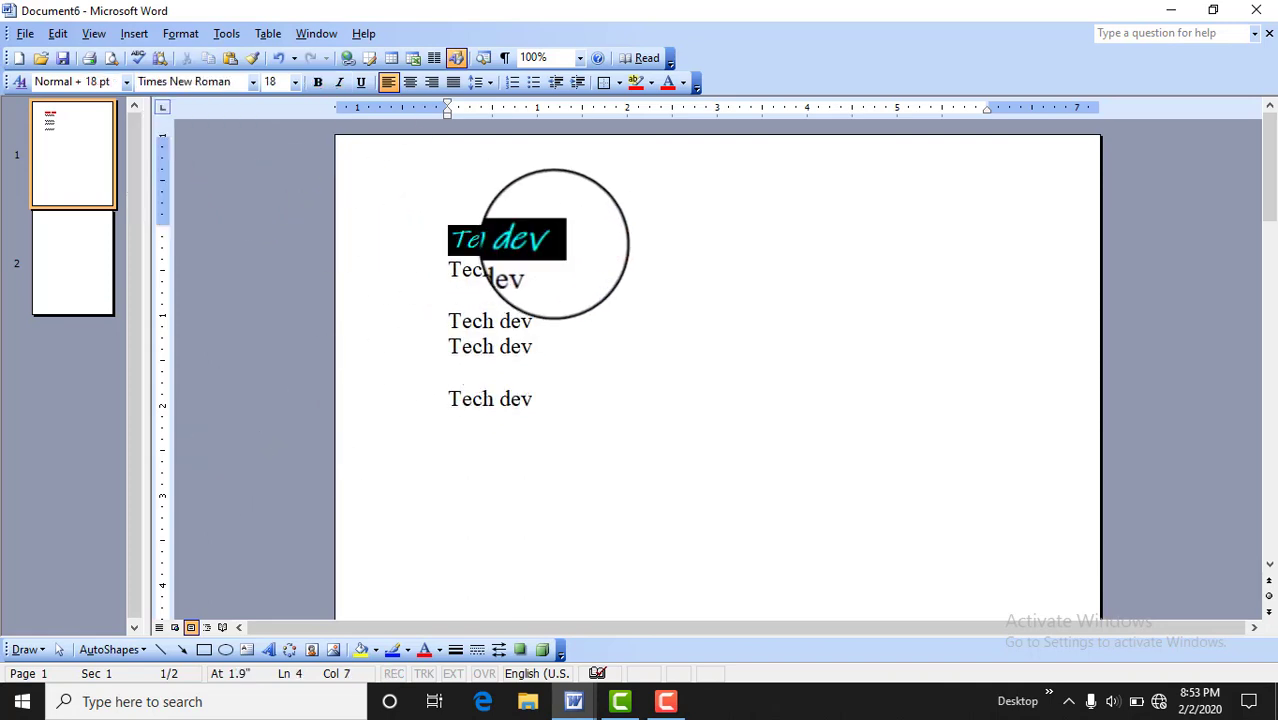
Step: Select the third and fourth Tech dev lines and go to the Tools macro commands
{"action": "mouse_move", "coordinate": [528, 350]}
{"action": "left_mouse_down"}
{"action": "mouse_move", "coordinate": [362, 322]}
{"action": "mouse_move", "coordinate": [459, 321]}
{"action": "left_mouse_up"}
{"action": "left_click", "coordinate": [553, 337]}
{"action": "left_click", "coordinate": [424, 337]}
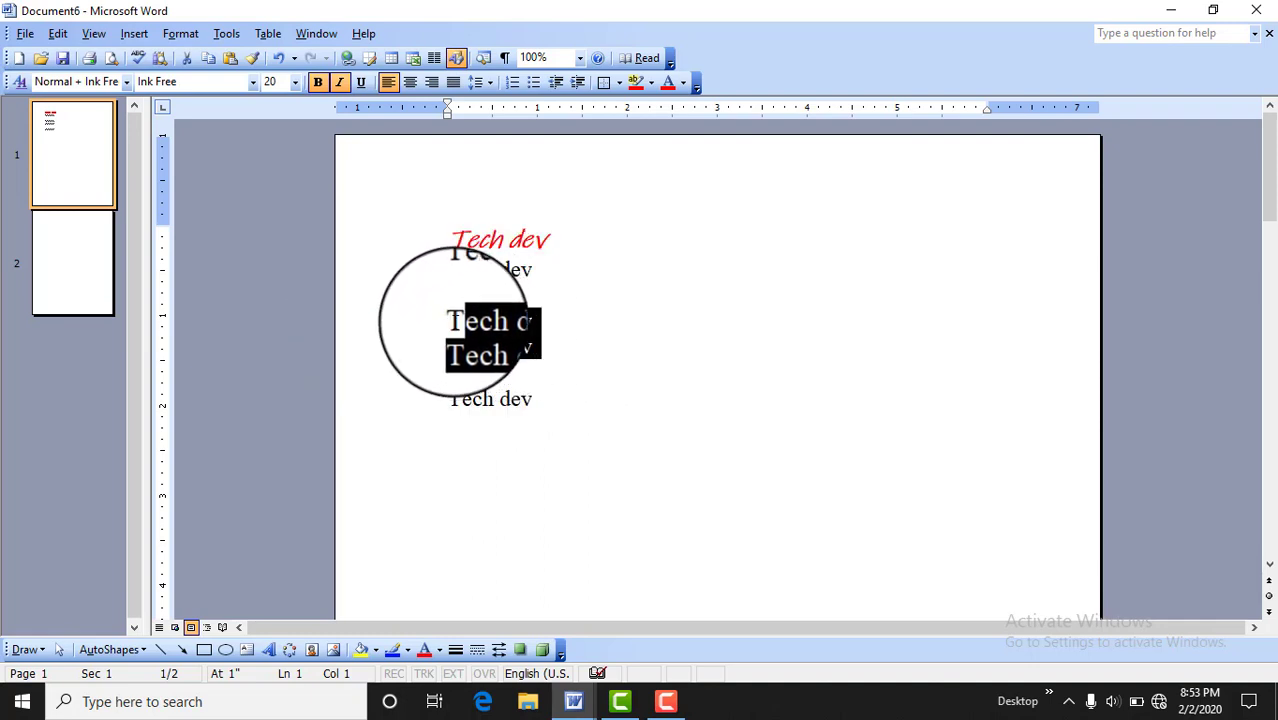
{"action": "mouse_move", "coordinate": [459, 321]}
{"action": "left_mouse_down"}
{"action": "mouse_move", "coordinate": [473, 328]}
{"action": "mouse_move", "coordinate": [447, 317]}
{"action": "left_mouse_up"}
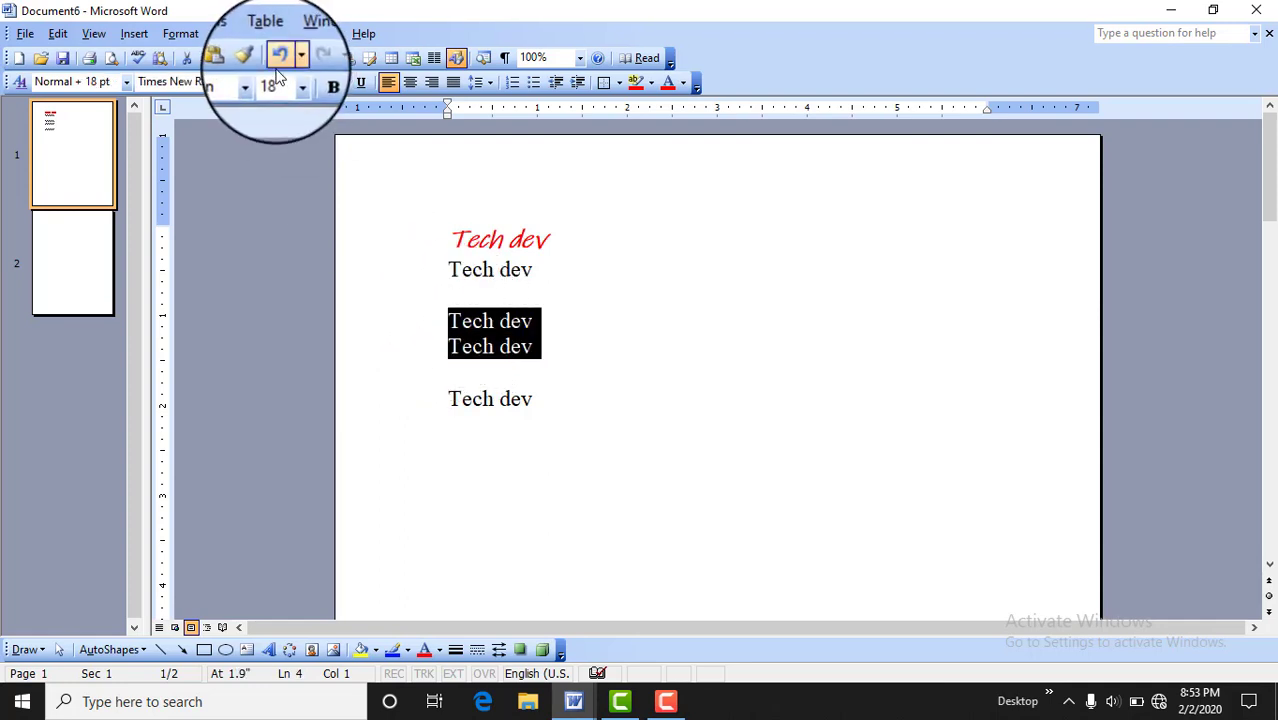
{"action": "left_click", "coordinate": [226, 34]}
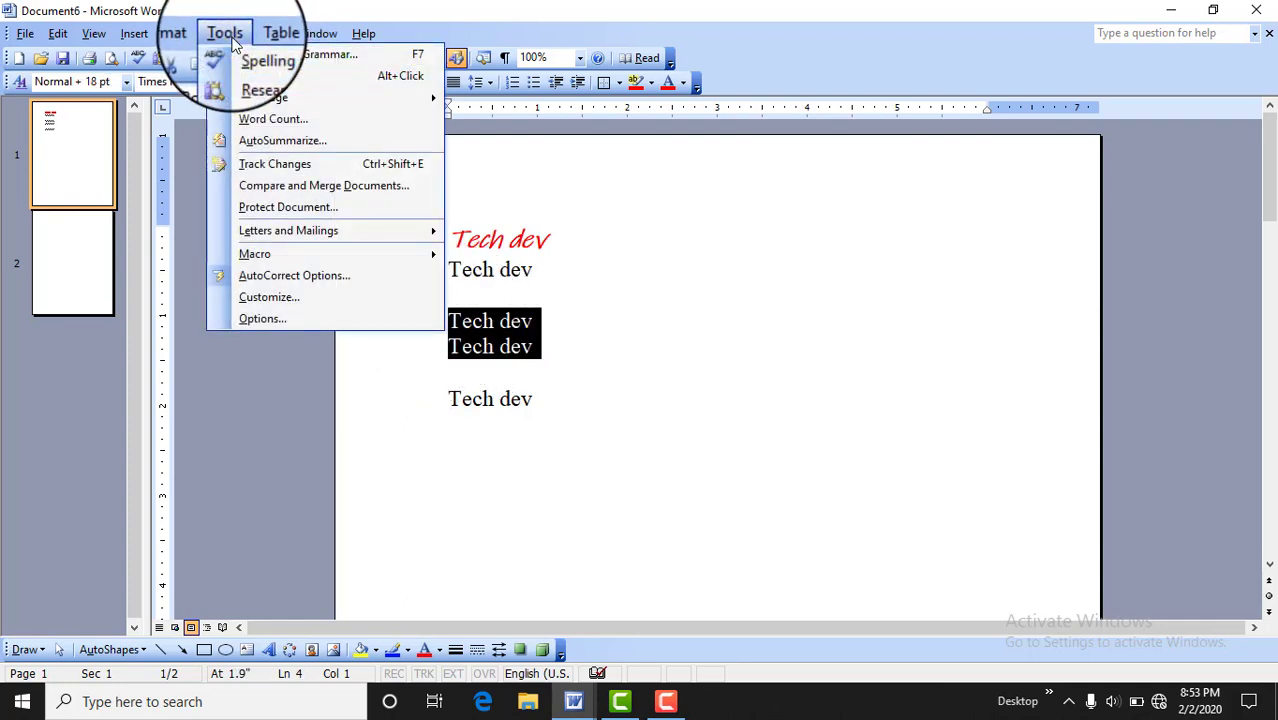
{"action": "mouse_move", "coordinate": [308, 254]}
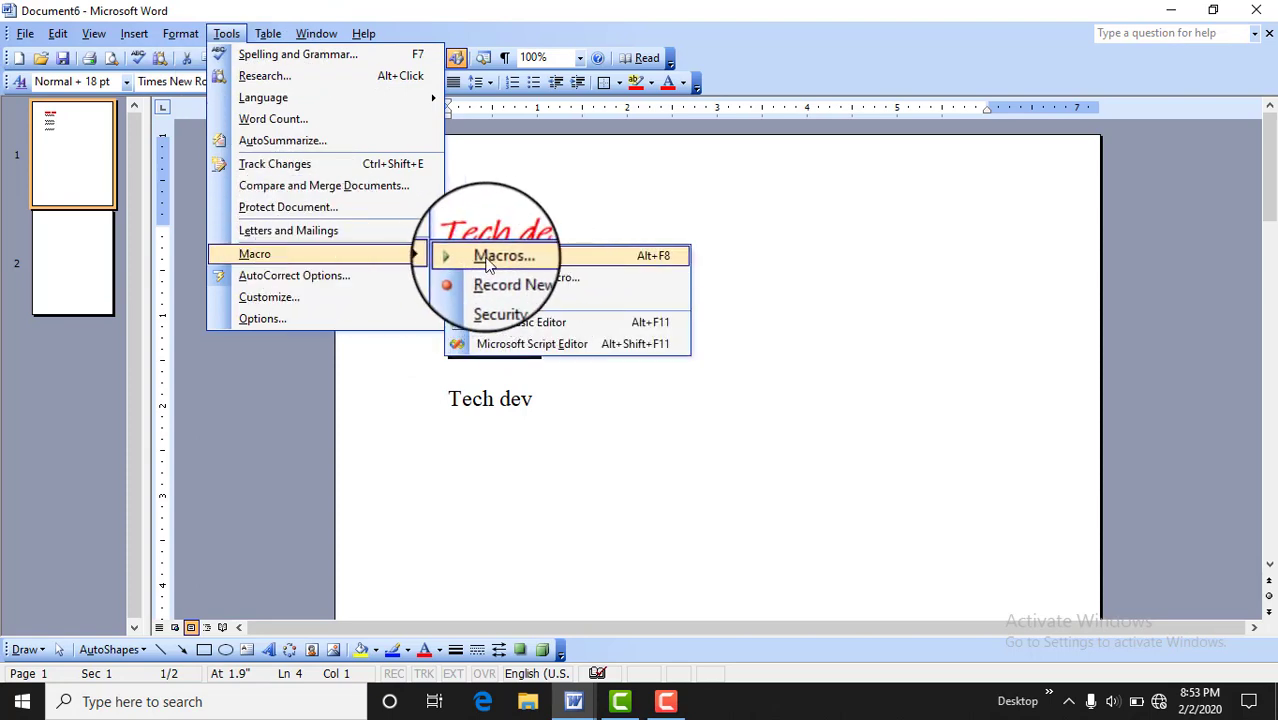
Step: Run the 'record' macro from the Macros dialog on the third and fourth lines
{"action": "left_click", "coordinate": [658, 259]}
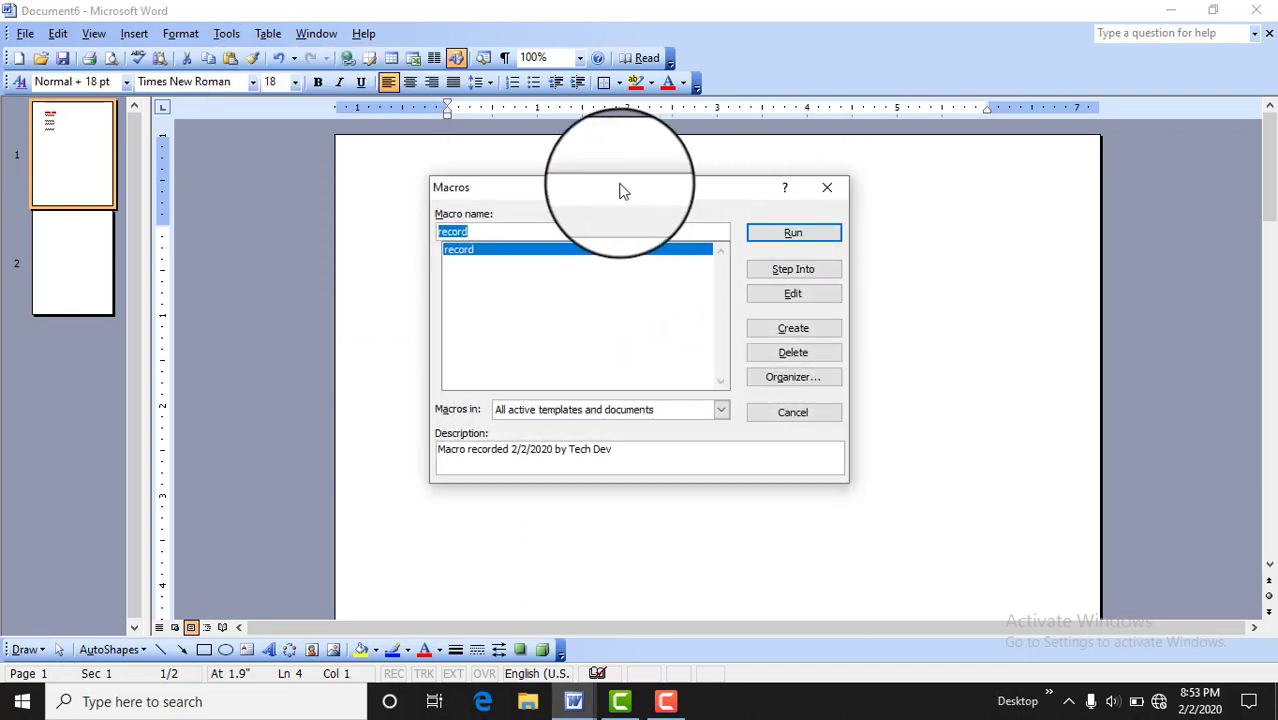
{"action": "left_click_drag", "start_coordinate": [626, 188], "coordinate": [836, 220]}
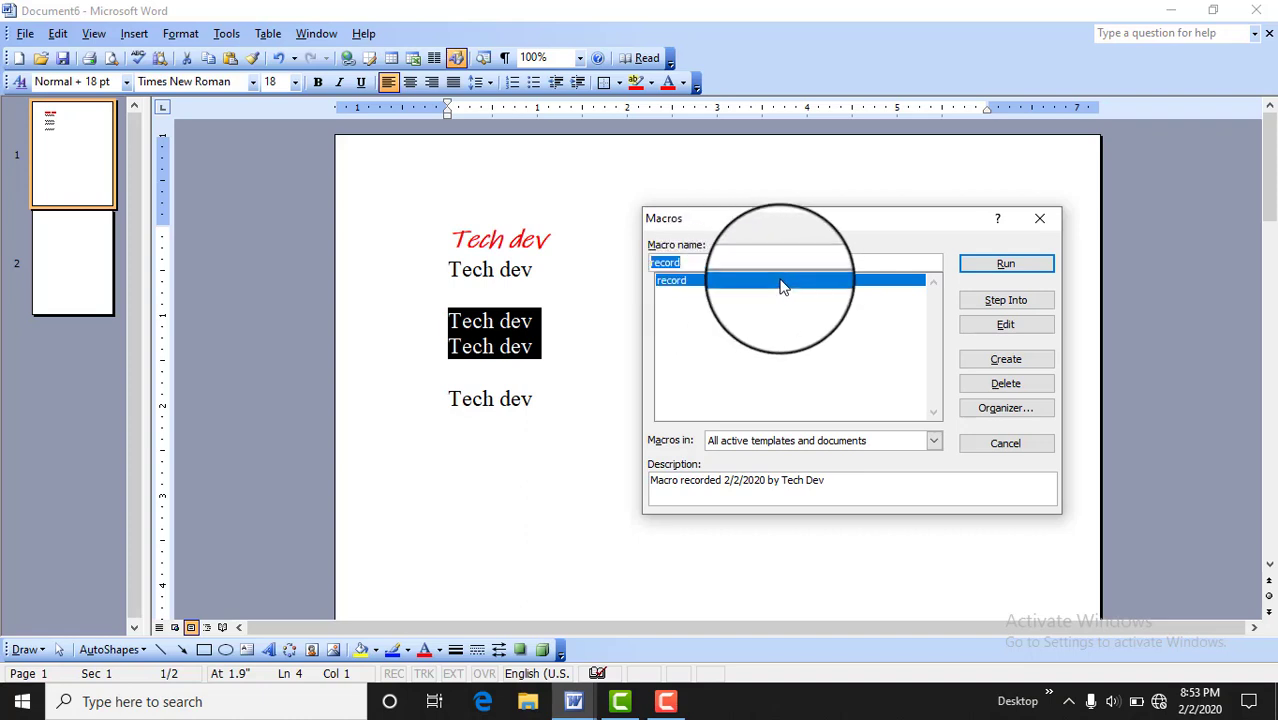
{"action": "left_click", "coordinate": [1000, 266]}
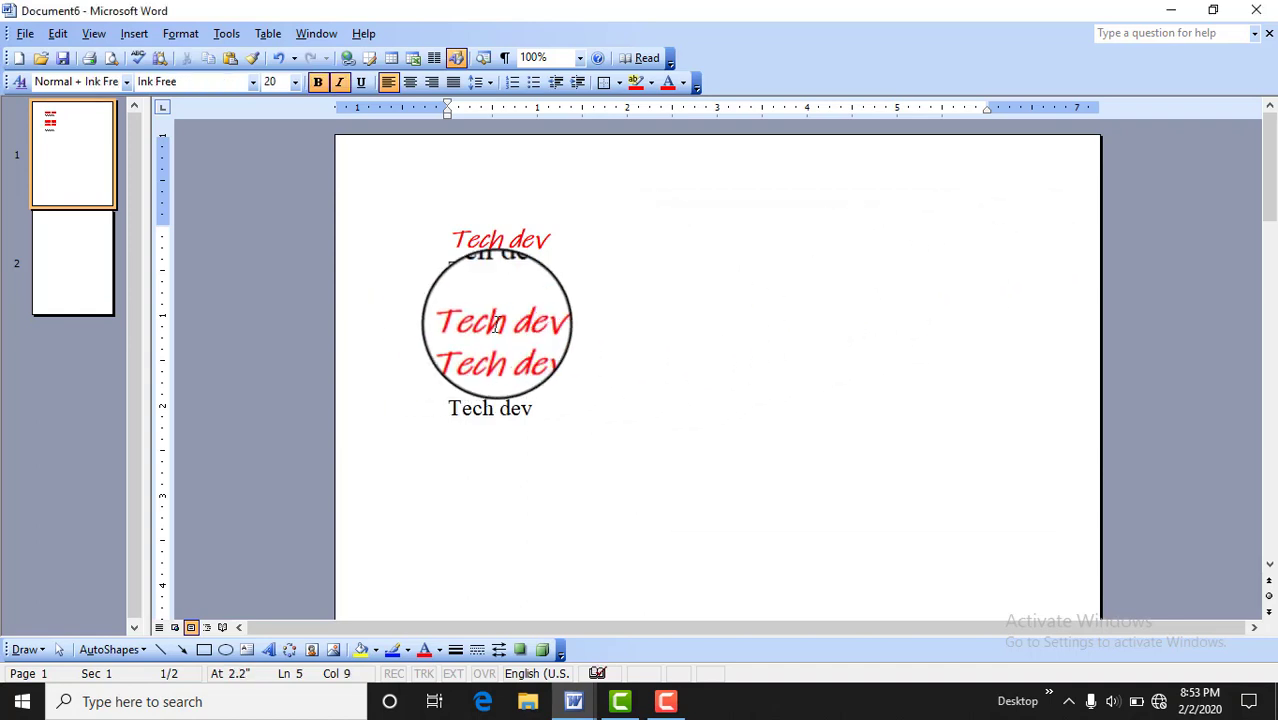
Step: Finish the Macros note line and start a fresh line below it
{"action": "left_click", "coordinate": [546, 403]}
{"action": "type", "text": "ma"}
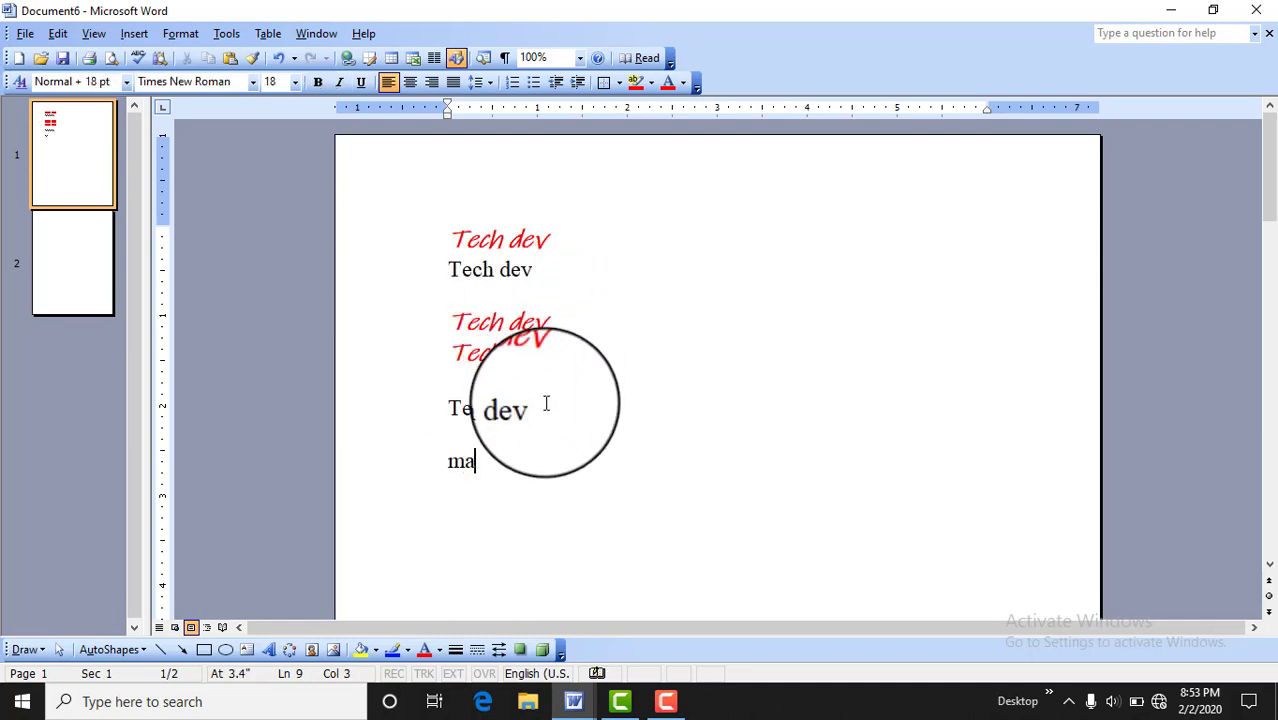
{"action": "type", "text": "cro."}
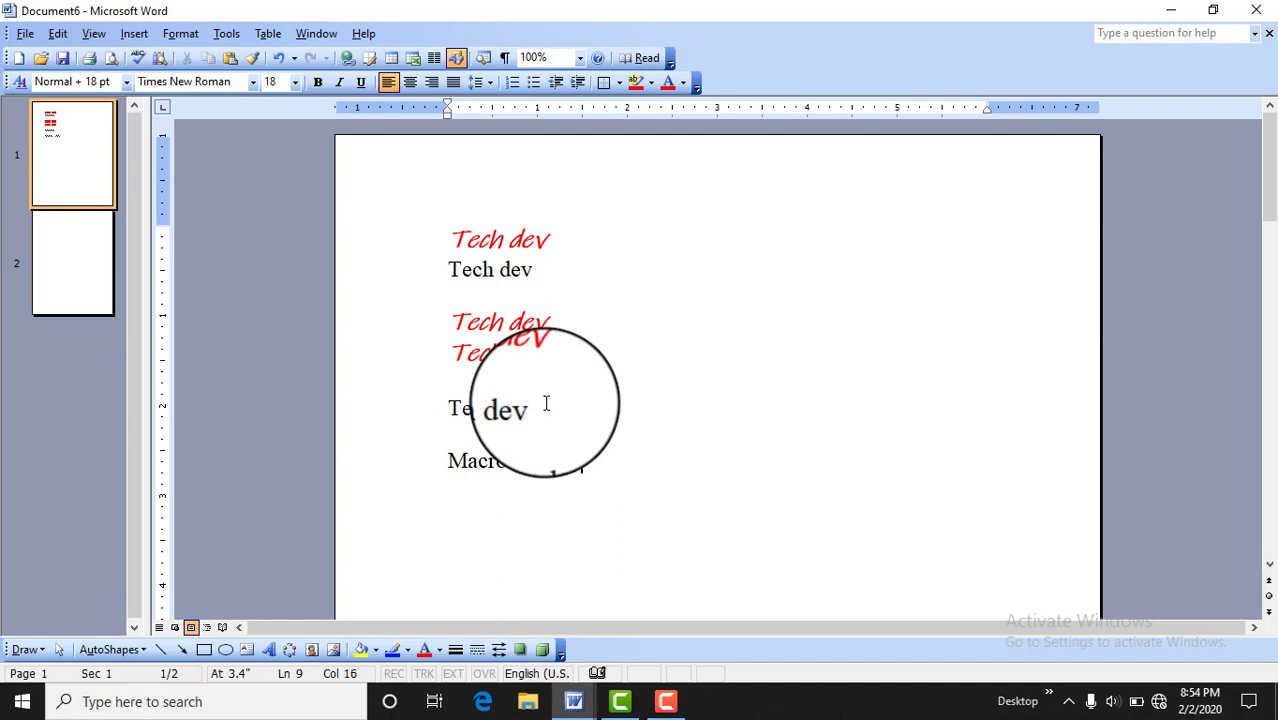
{"action": "key", "text": "Return"}
{"action": "key", "text": "Return"}
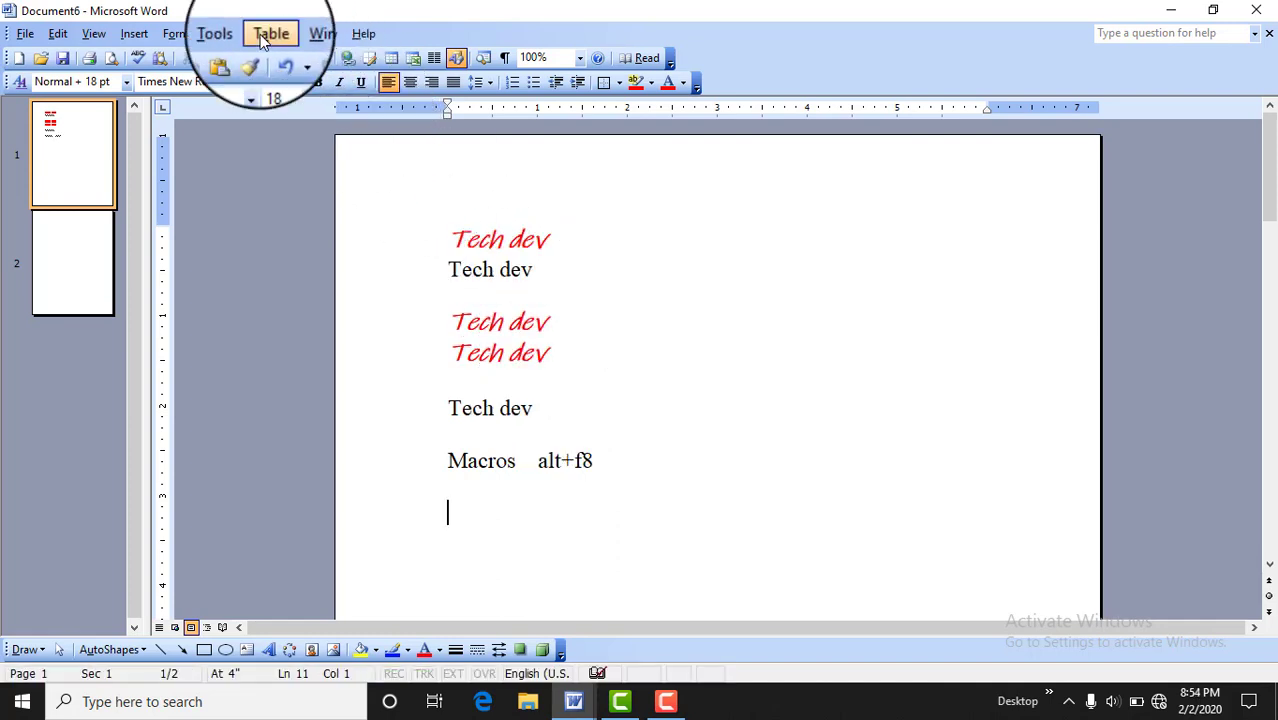
{"action": "left_click", "coordinate": [228, 34]}
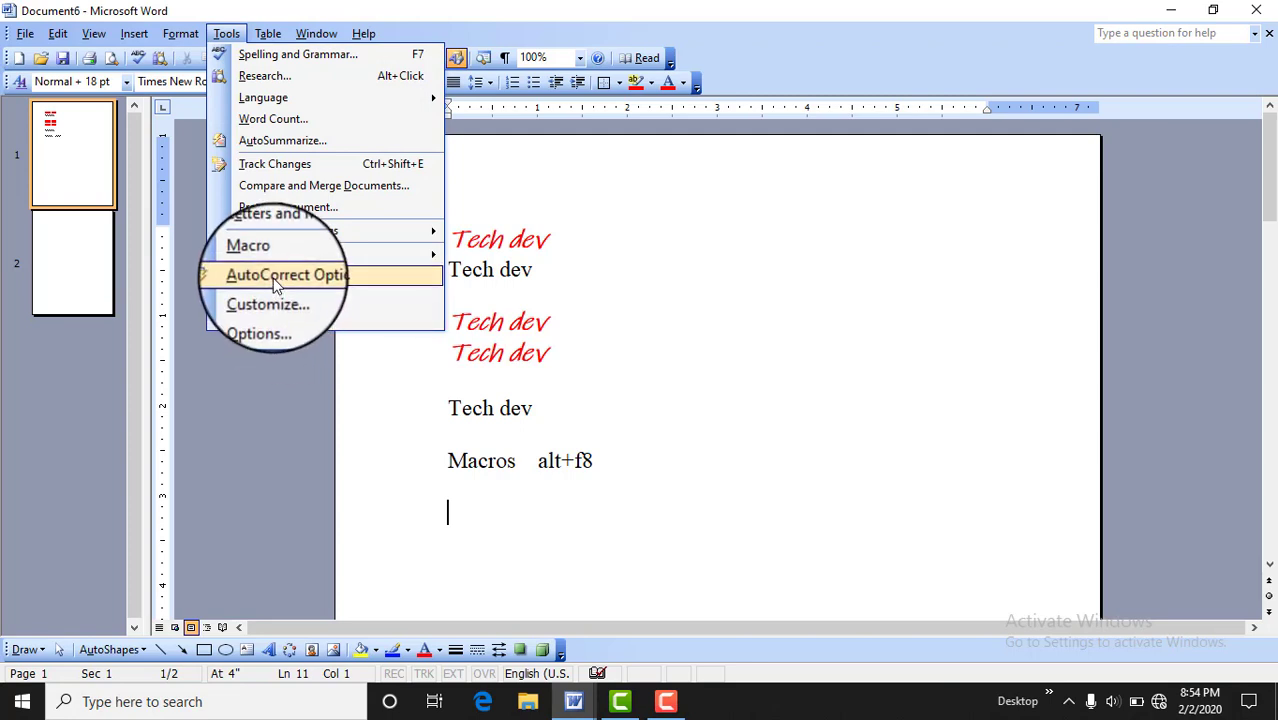
{"action": "left_click", "coordinate": [422, 434]}
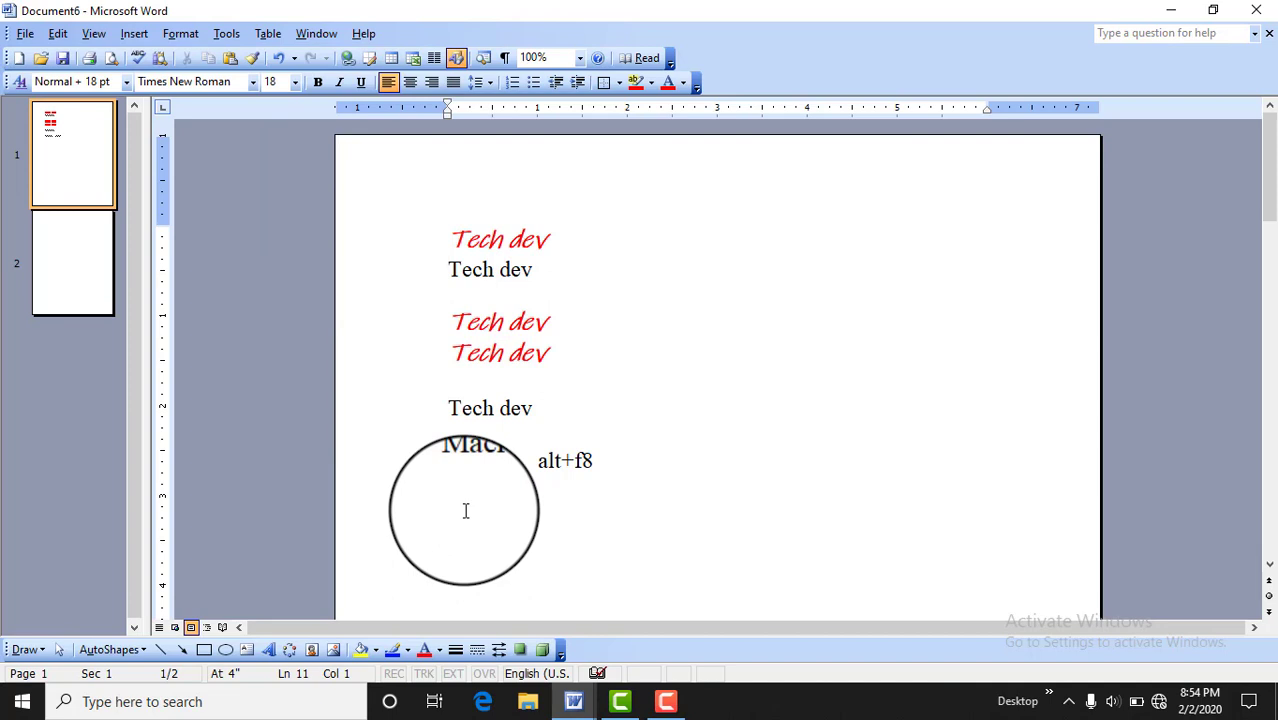
Step: Type 'tech dev' as an autocorrect test, then delete the test lines under Macros
{"action": "type", "text": "teh"}
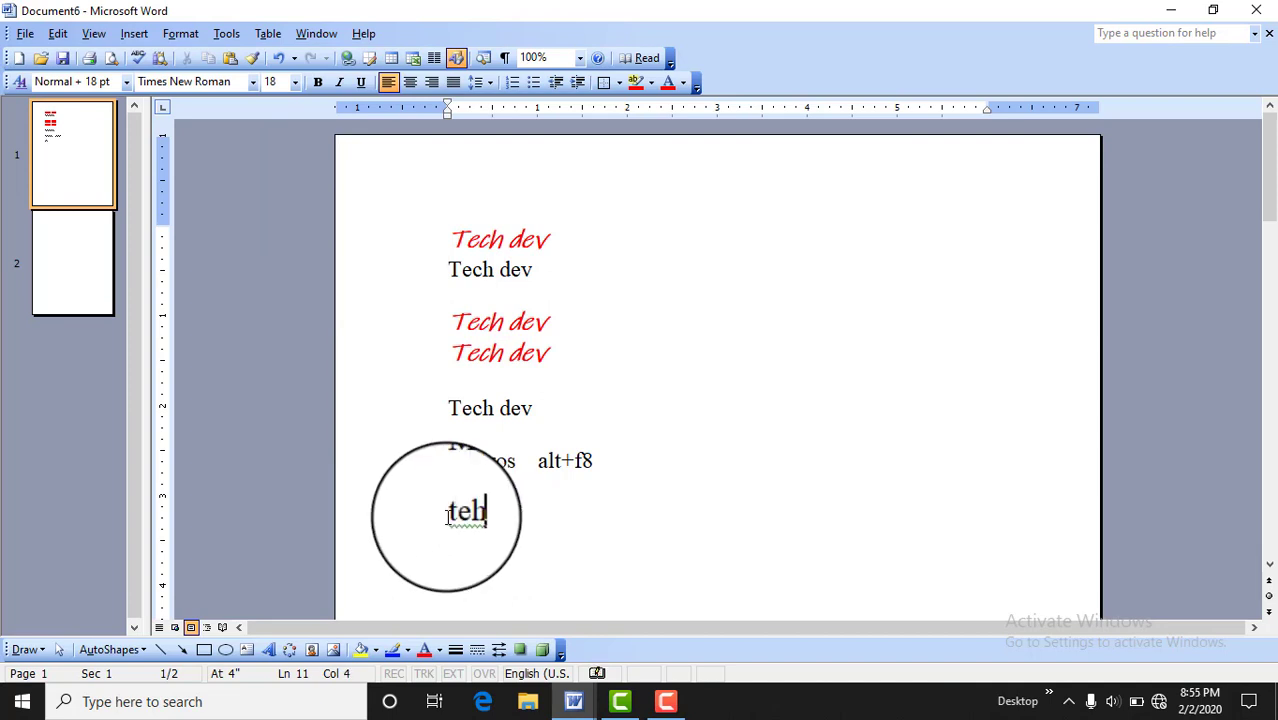
{"action": "key", "text": "BackSpace"}
{"action": "type", "text": "ch dev"}
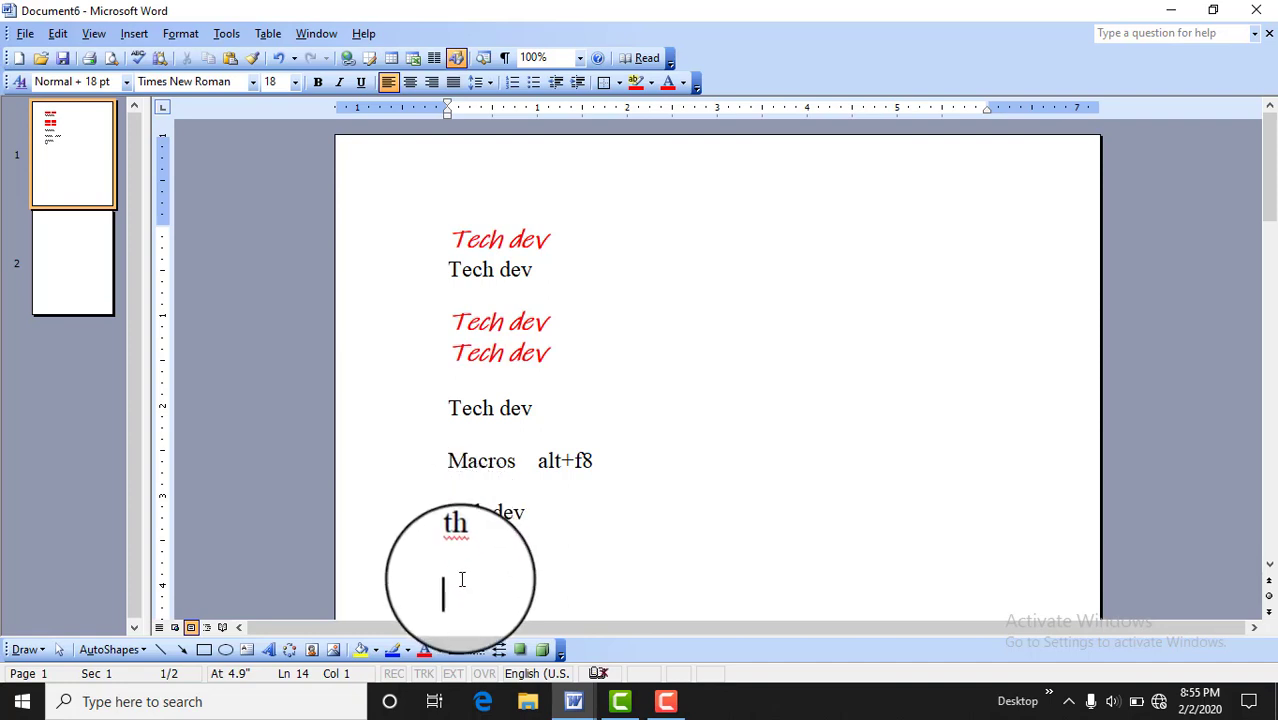
{"action": "left_click_drag", "start_coordinate": [448, 598], "coordinate": [447, 519]}
{"action": "key", "text": "Delete"}
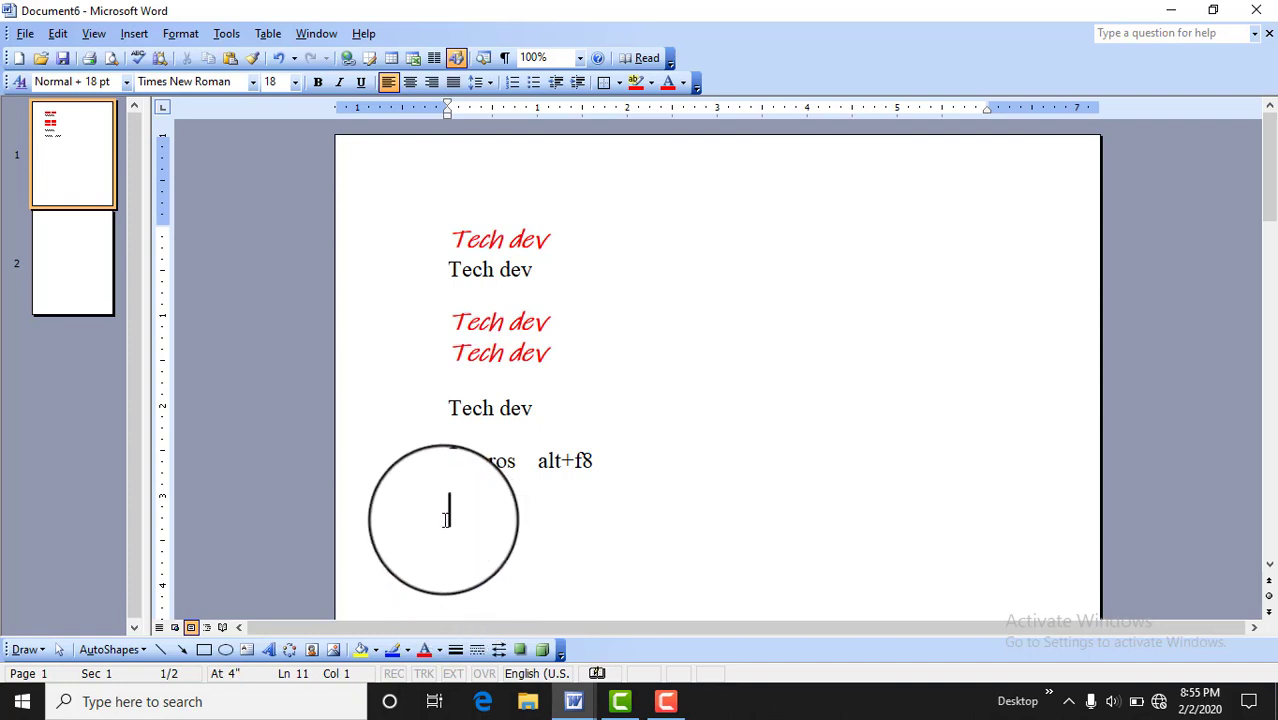
Step: Add an AutoCorrect entry replacing 'th' with 'Tech Dev'
{"action": "left_click", "coordinate": [226, 33]}
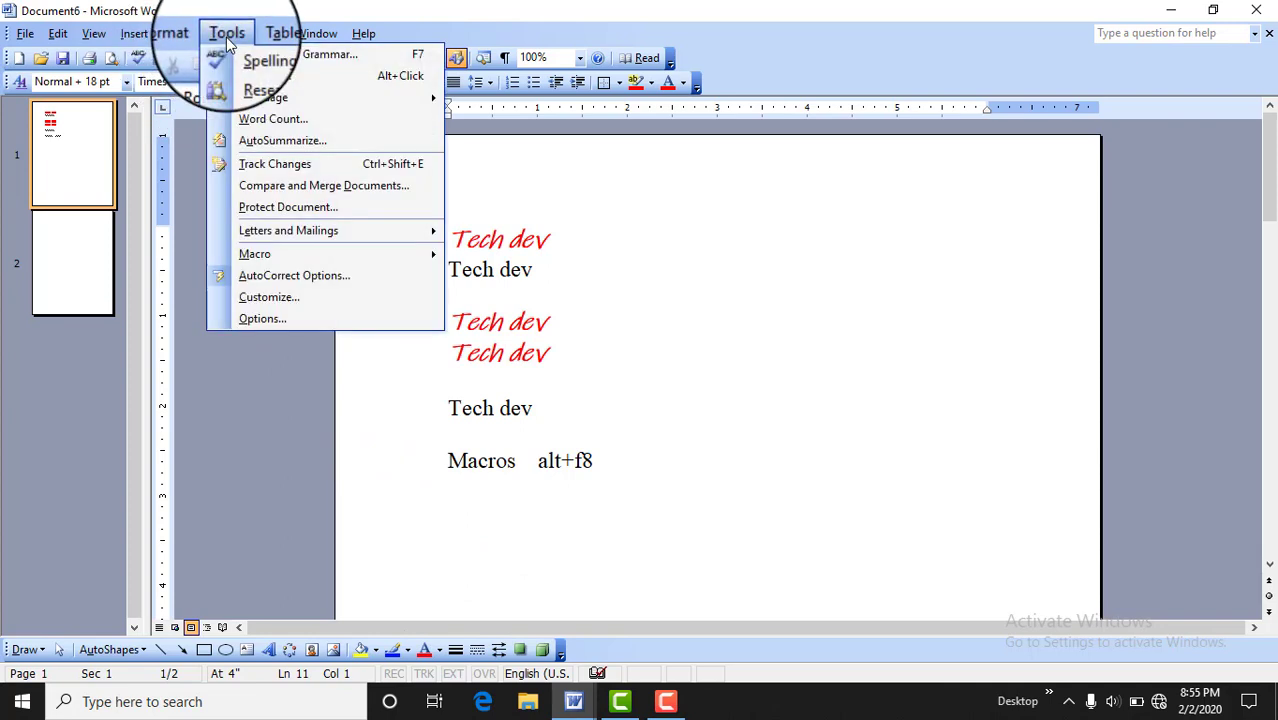
{"action": "left_click", "coordinate": [312, 285]}
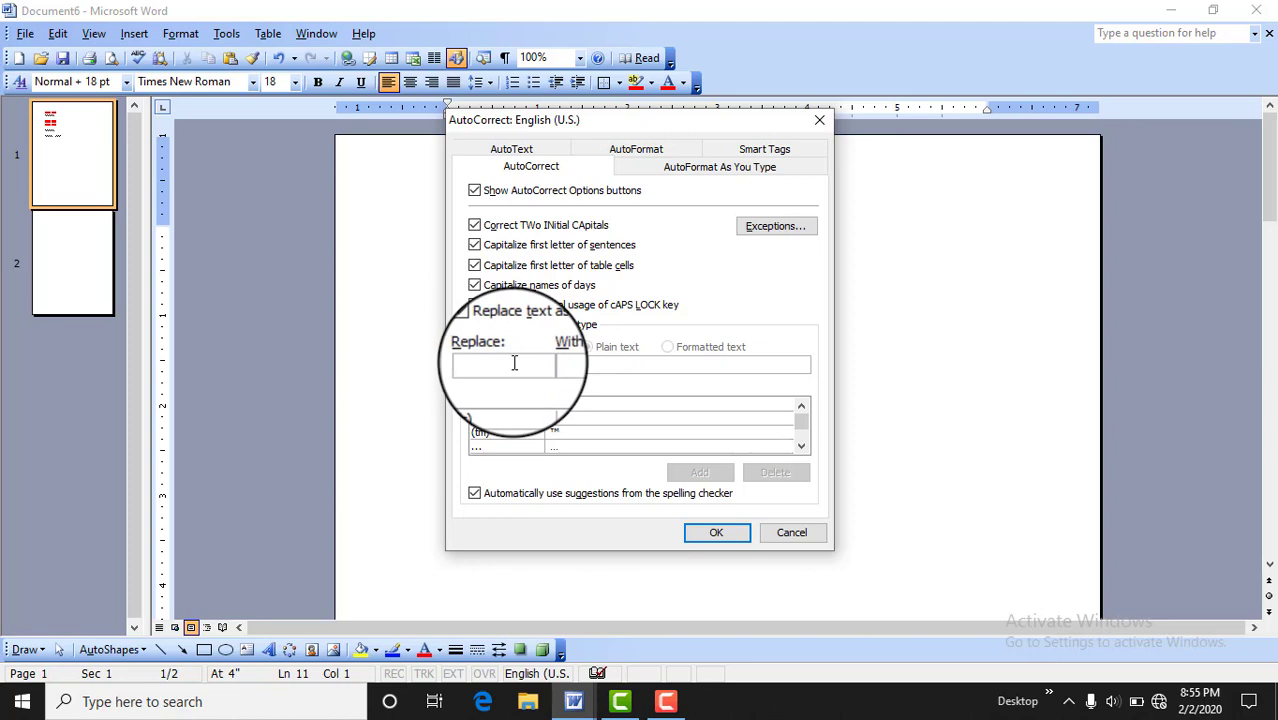
{"action": "type", "text": "t"}
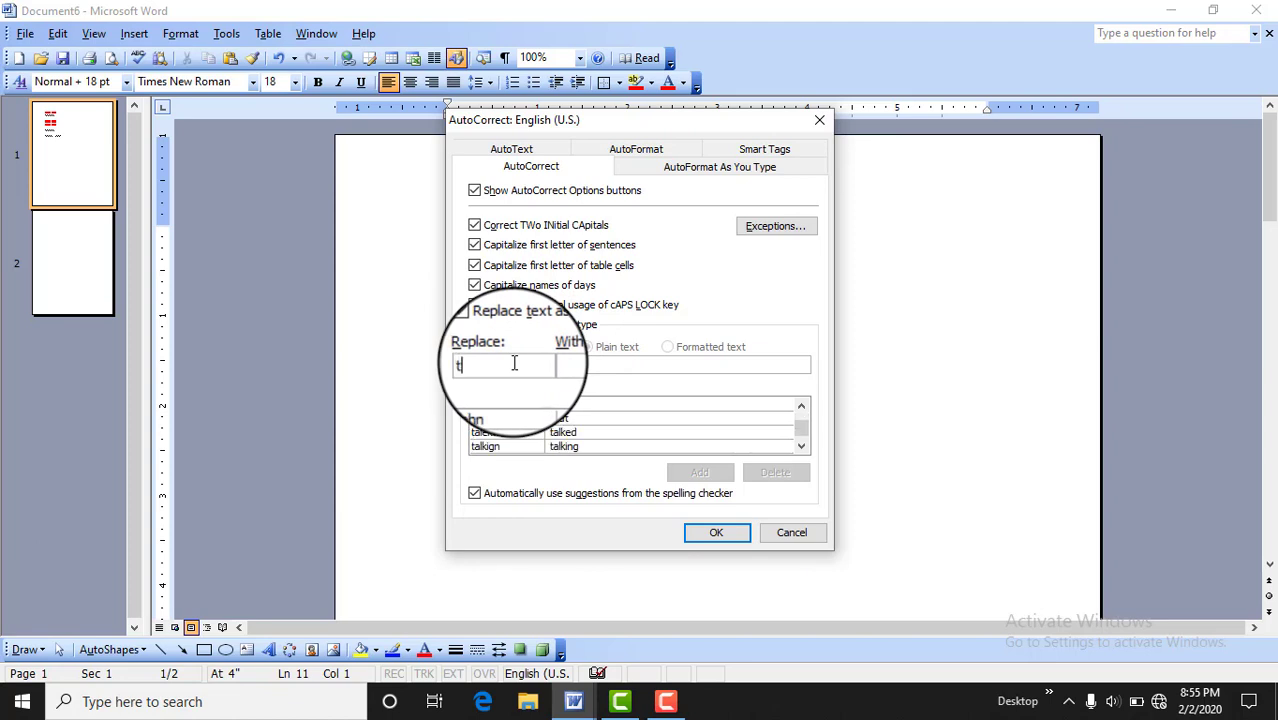
{"action": "type", "text": "h"}
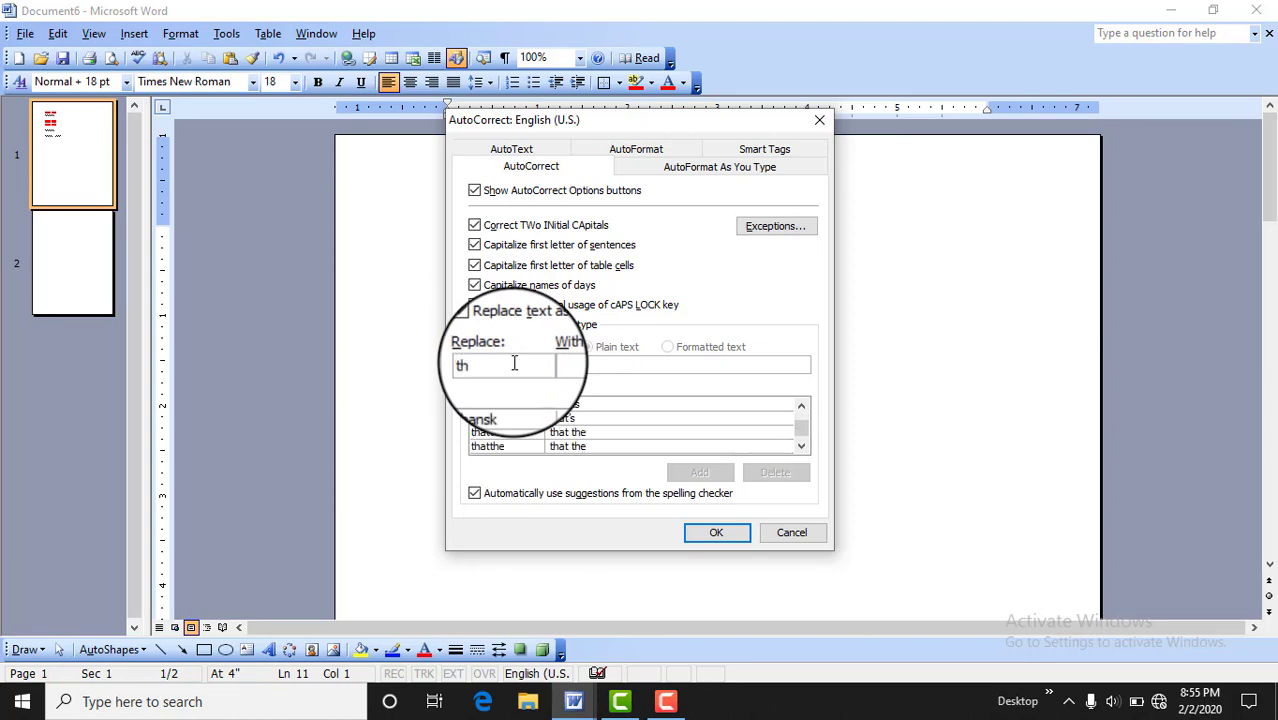
{"action": "left_click", "coordinate": [578, 368]}
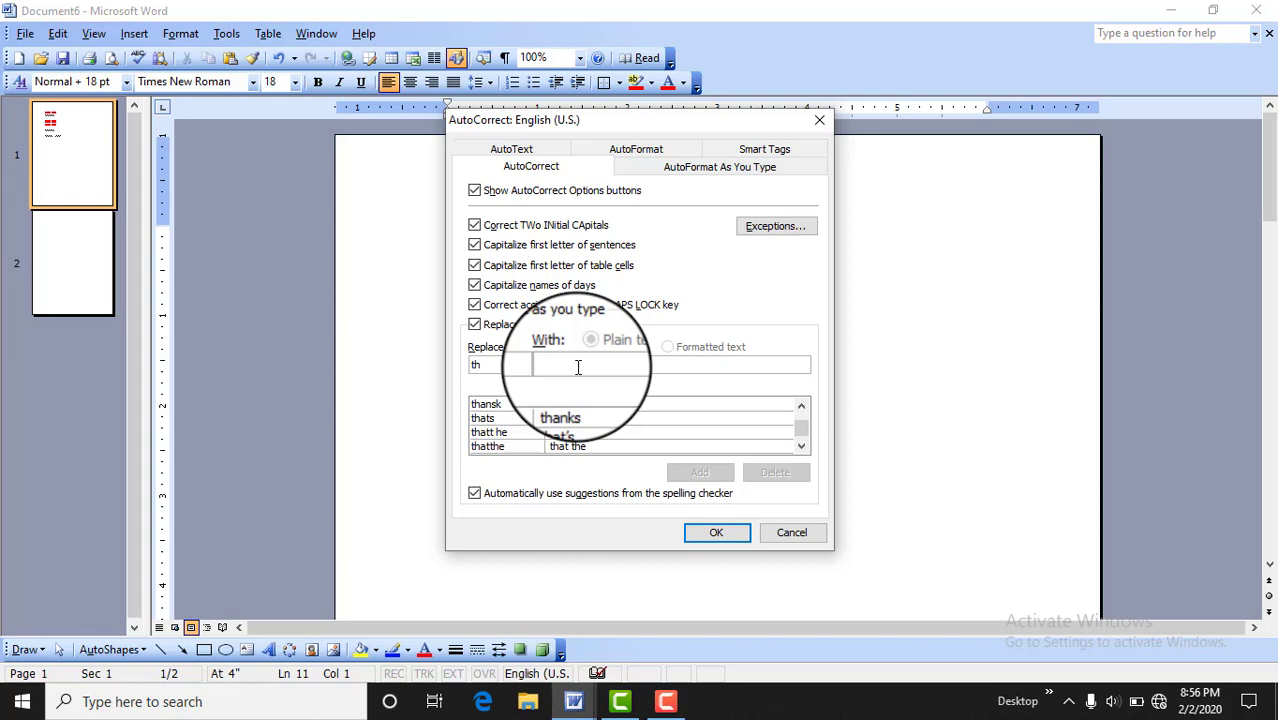
{"action": "type", "text": "Tech Dev"}
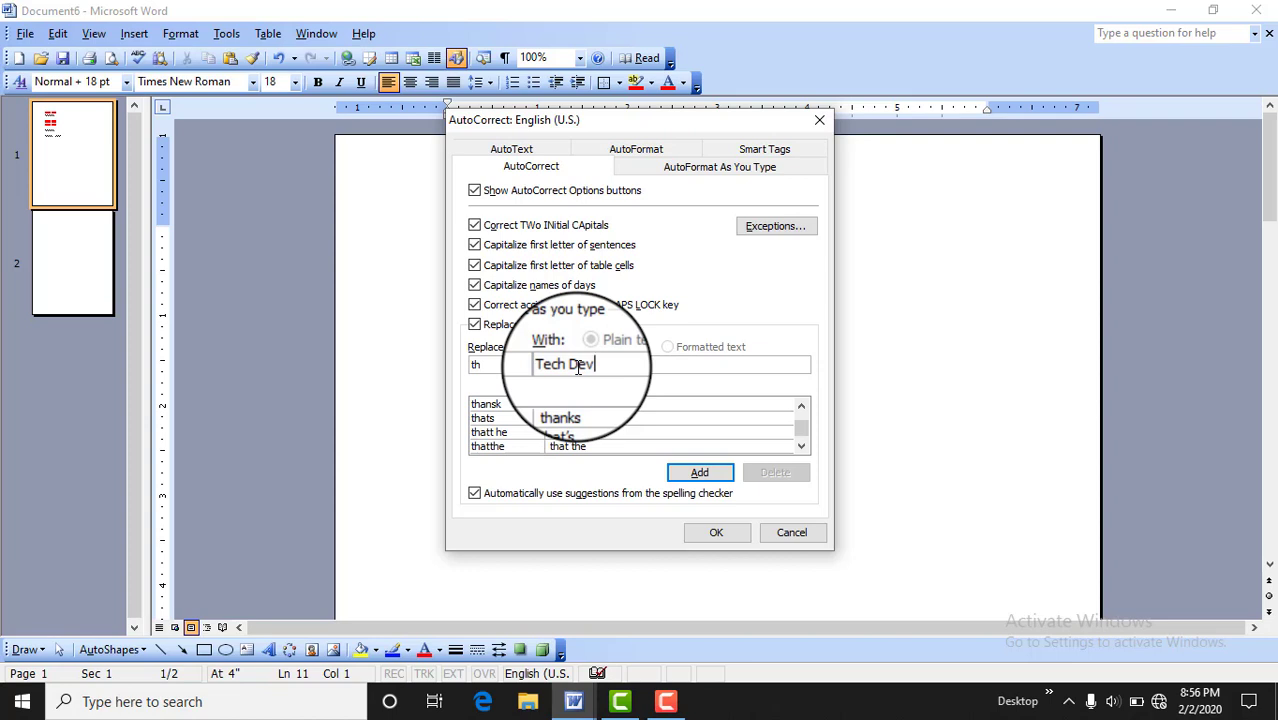
{"action": "left_click_drag", "start_coordinate": [507, 365], "coordinate": [453, 366]}
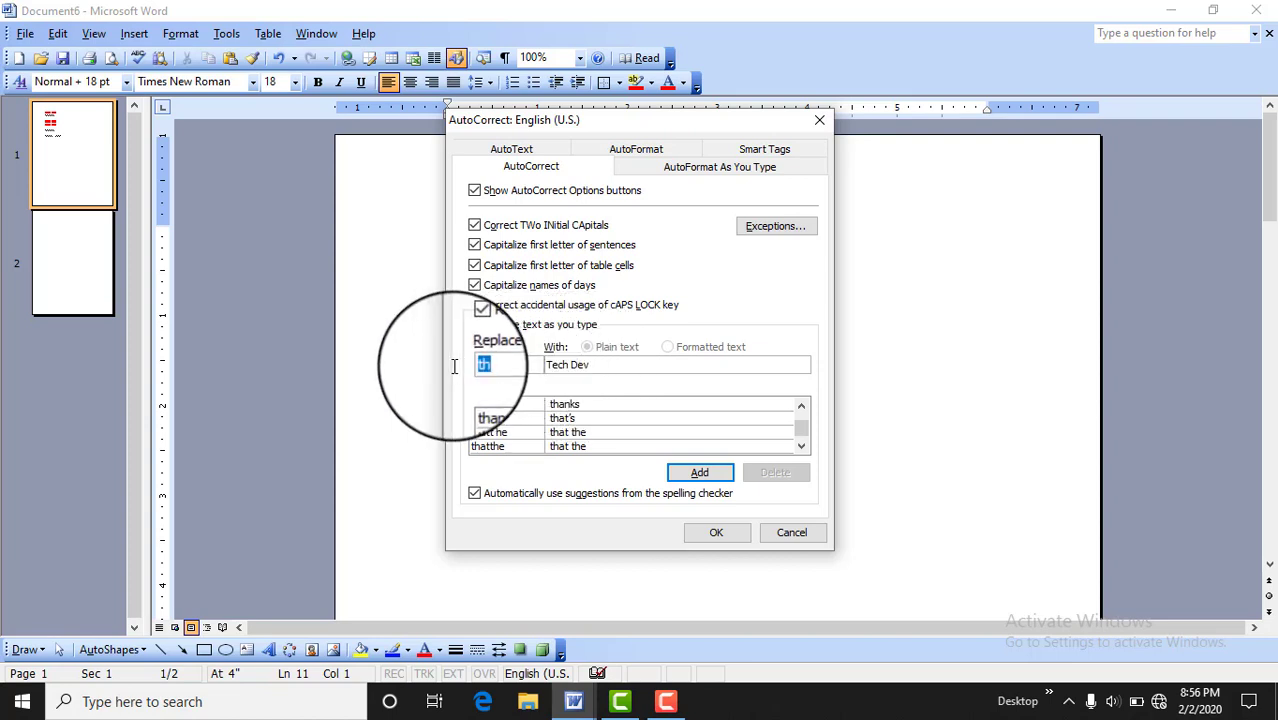
{"action": "left_click_drag", "start_coordinate": [590, 365], "coordinate": [537, 362]}
{"action": "left_click", "coordinate": [537, 362]}
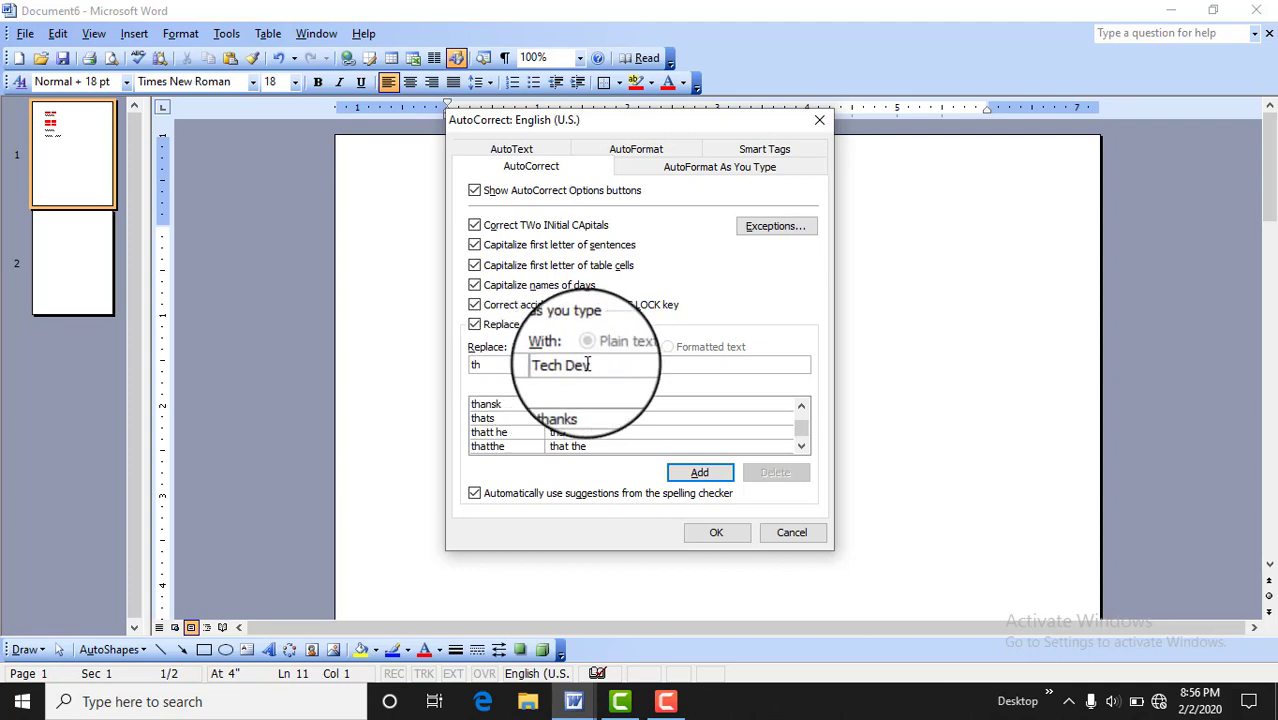
{"action": "left_click", "coordinate": [683, 476]}
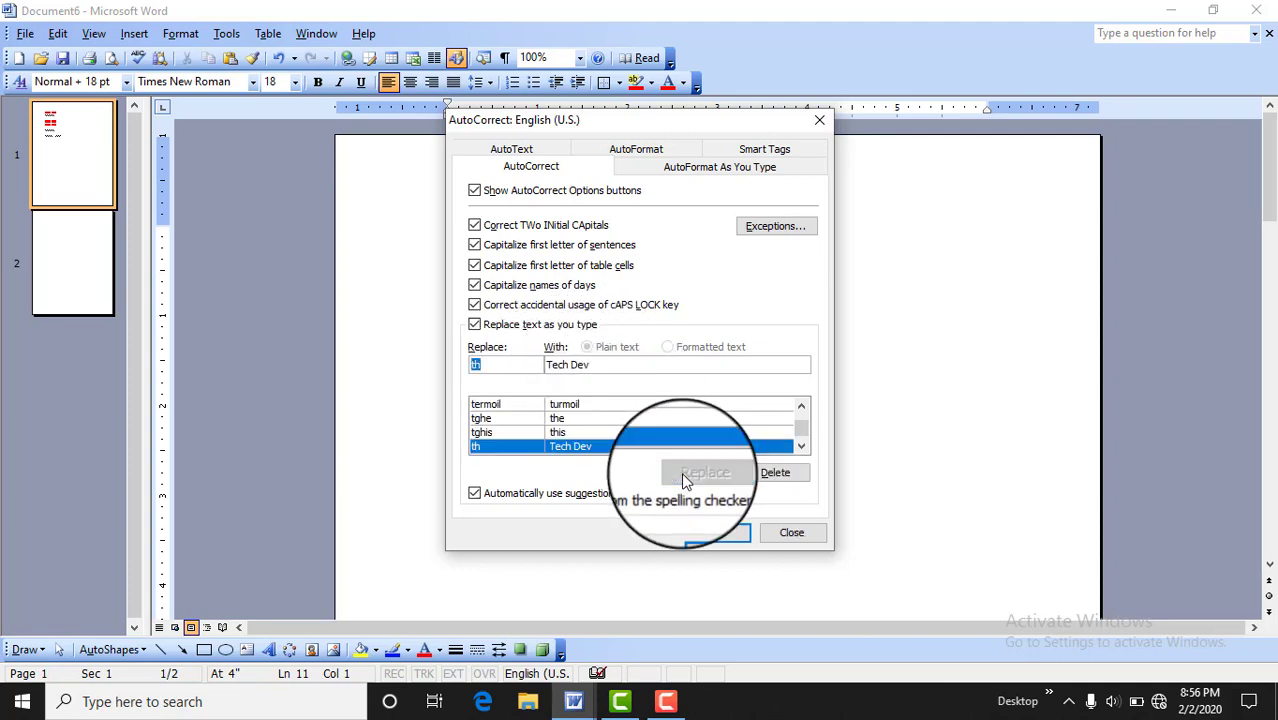
{"action": "left_click", "coordinate": [716, 536]}
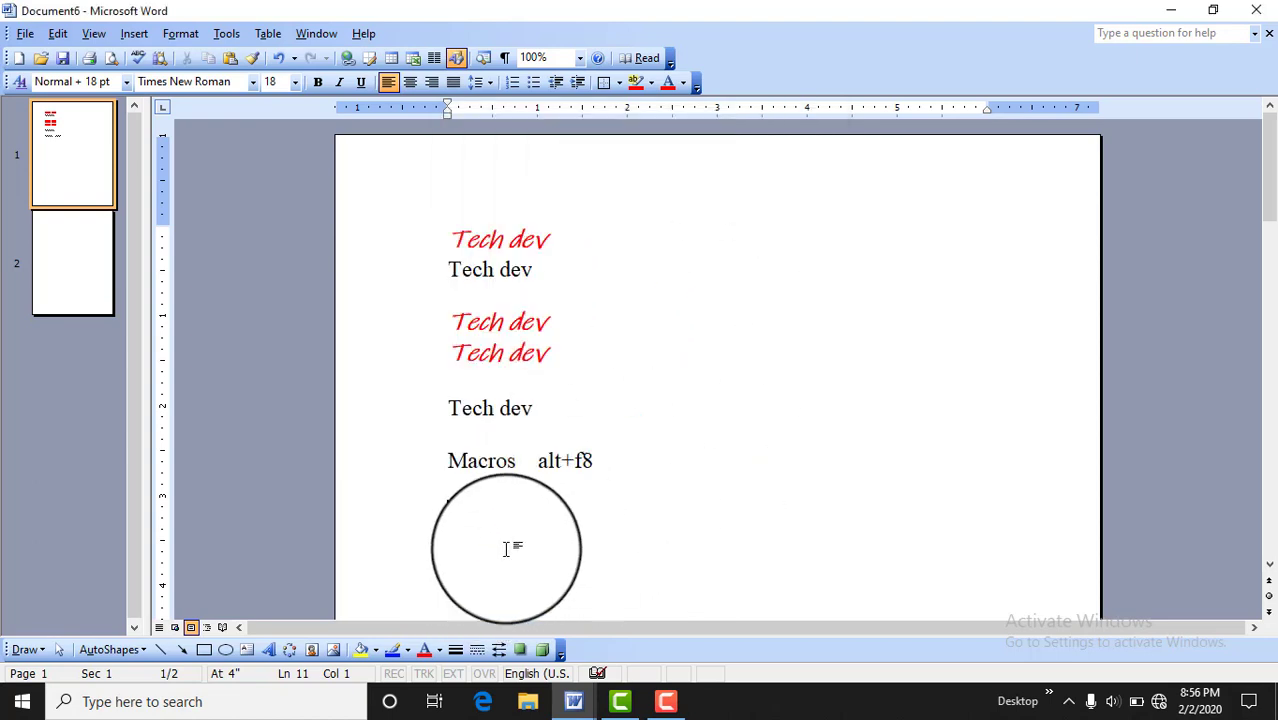
{"action": "type", "text": "th"}
Step: Test the expansion of th into Tech Dev three times, then delete those test lines
{"action": "key", "text": "Return"}
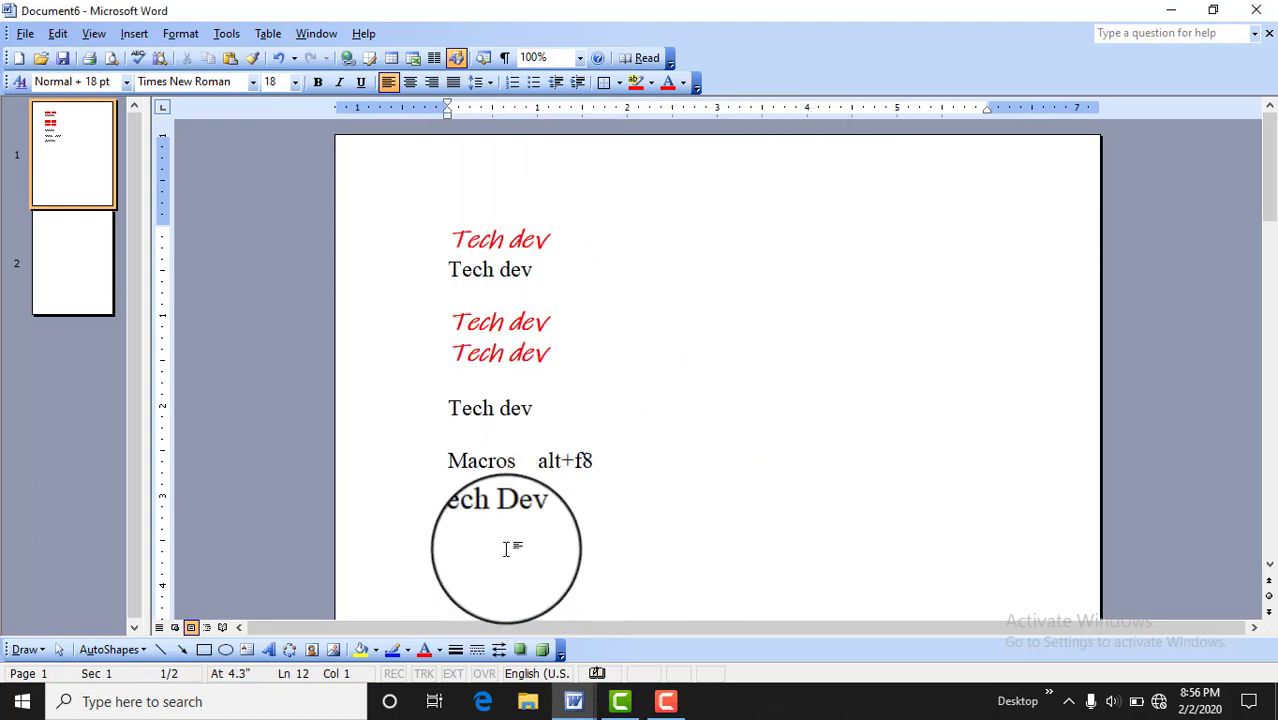
{"action": "key", "text": "Return"}
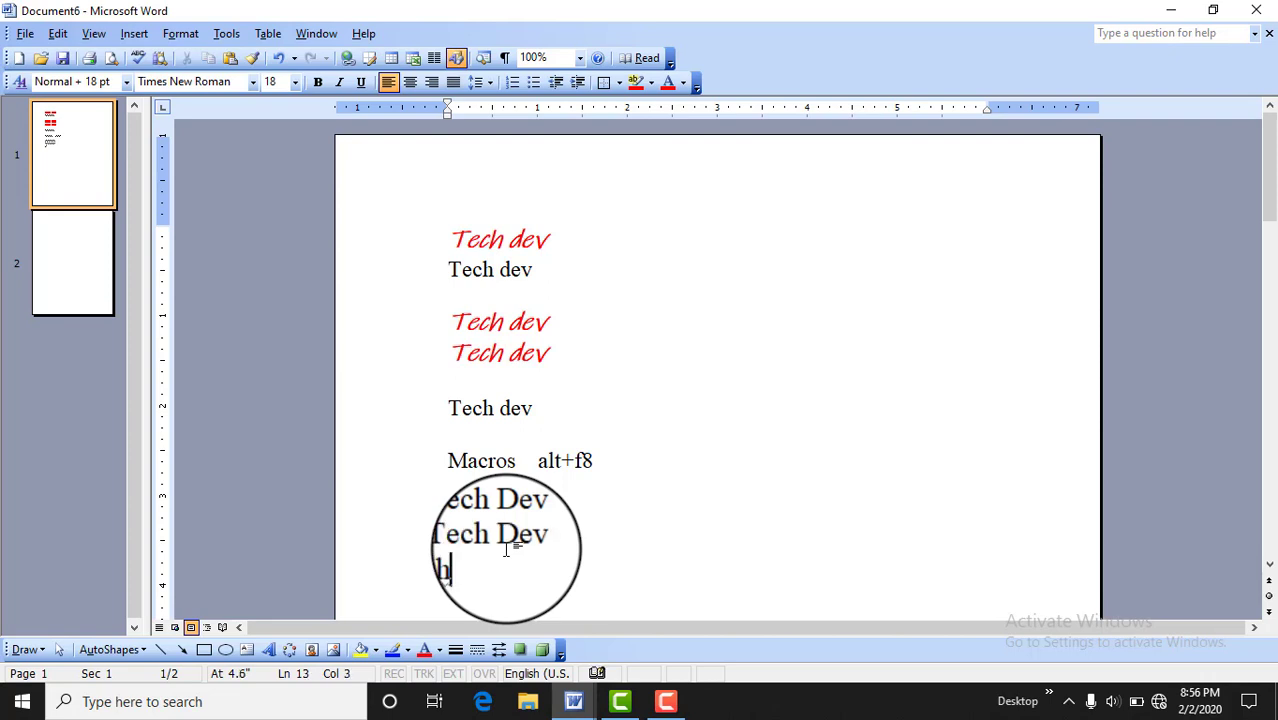
{"action": "key", "text": "Return"}
{"action": "key", "text": "Return"}
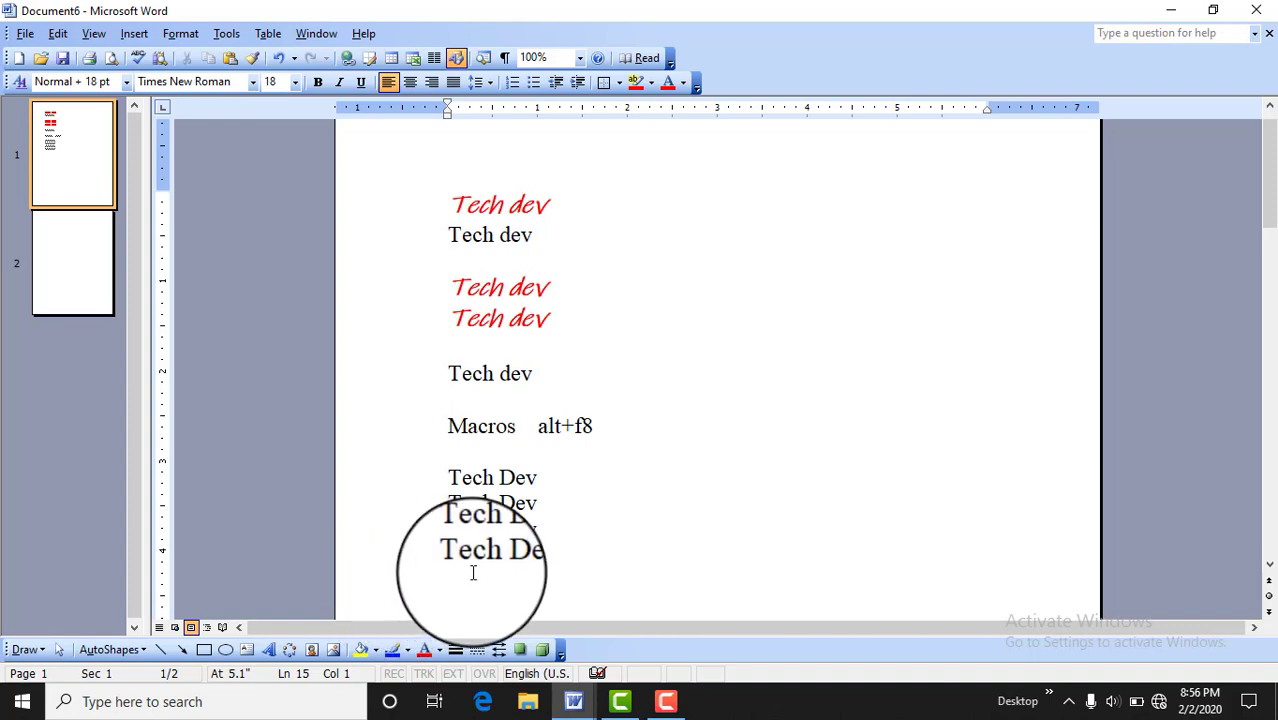
{"action": "left_click_drag", "start_coordinate": [473, 573], "coordinate": [378, 482]}
{"action": "key", "text": "Delete"}
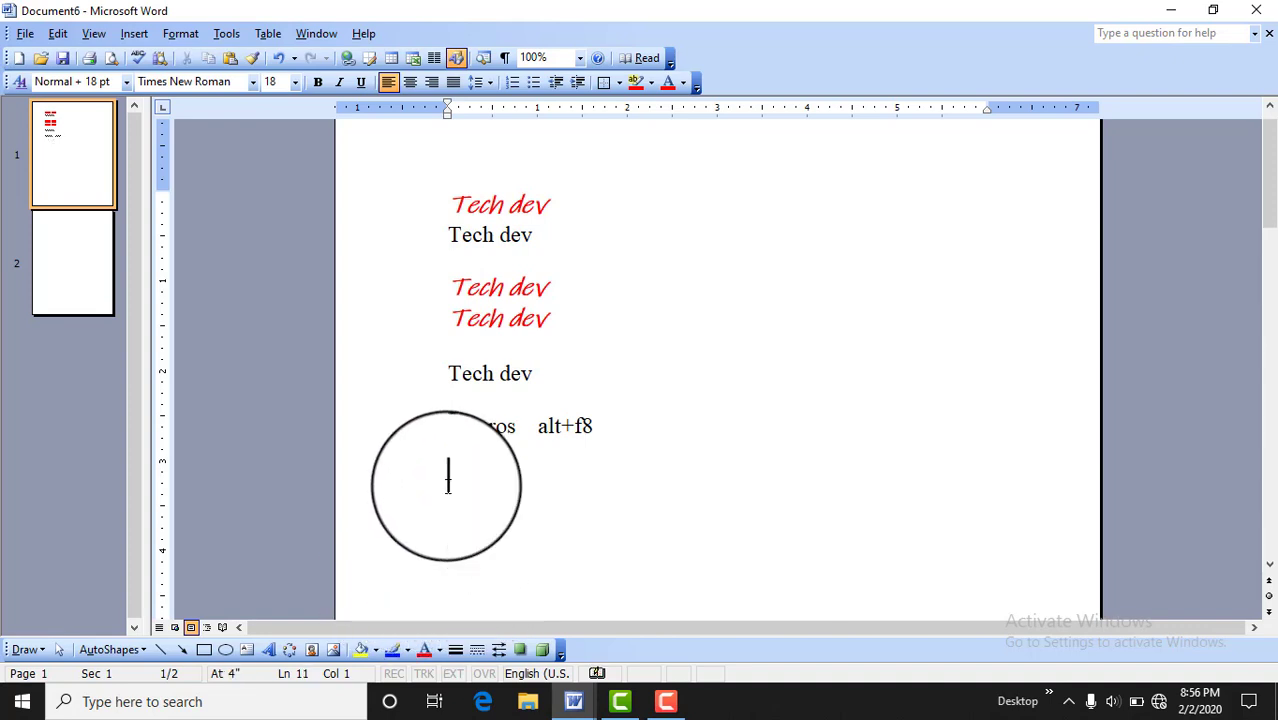
{"action": "left_click", "coordinate": [228, 36]}
Step: Open the Customize dialog from Tools and move it to the right
{"action": "left_click", "coordinate": [226, 36]}
{"action": "left_click", "coordinate": [222, 35]}
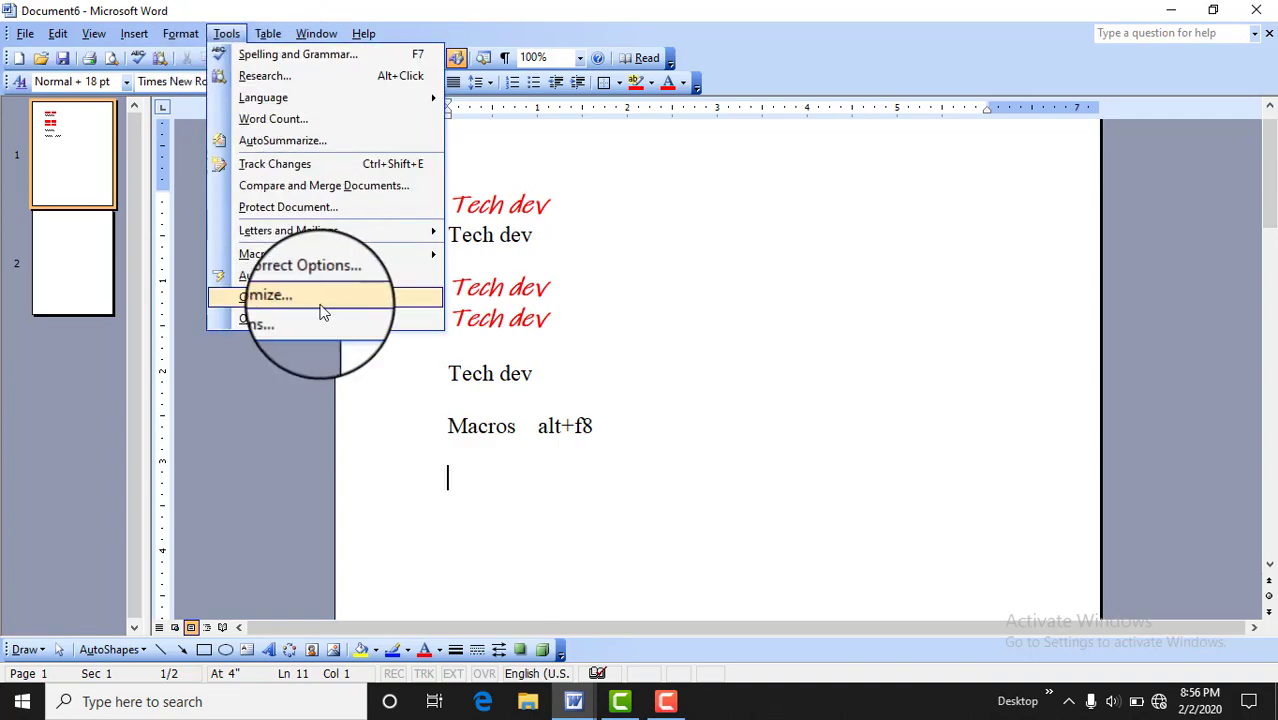
{"action": "left_click", "coordinate": [322, 296]}
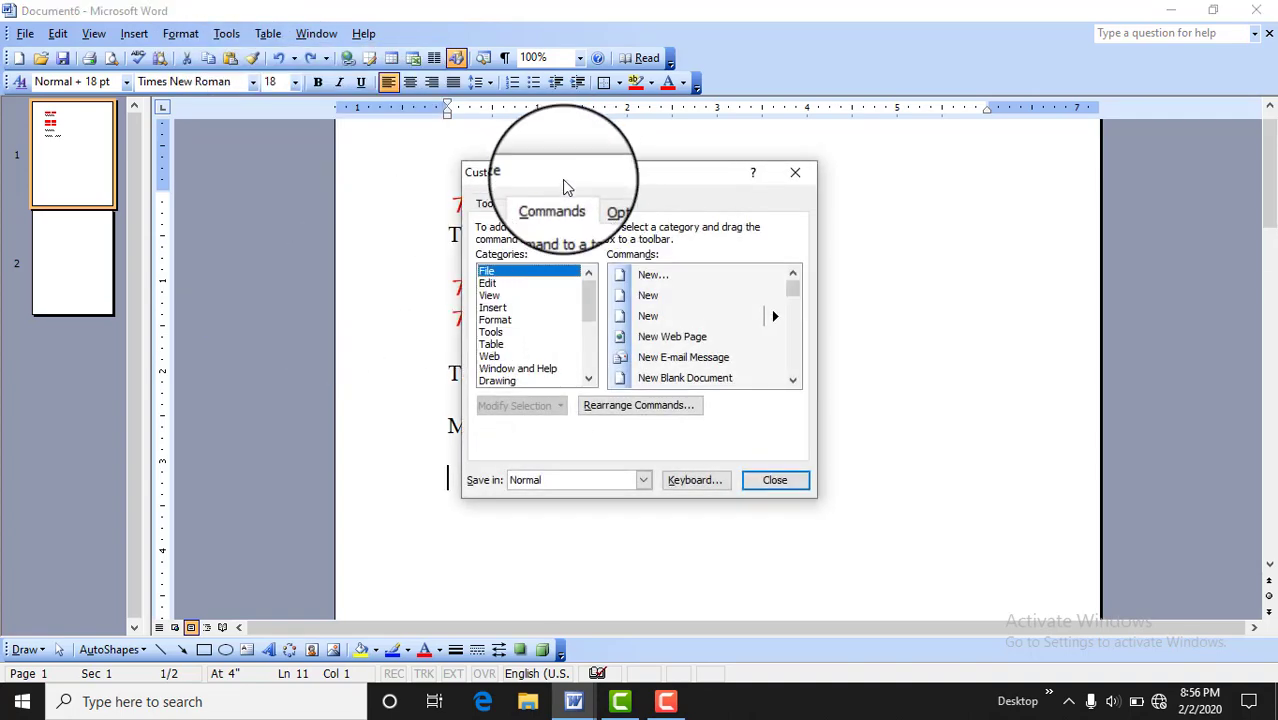
{"action": "left_click_drag", "start_coordinate": [564, 165], "coordinate": [692, 170]}
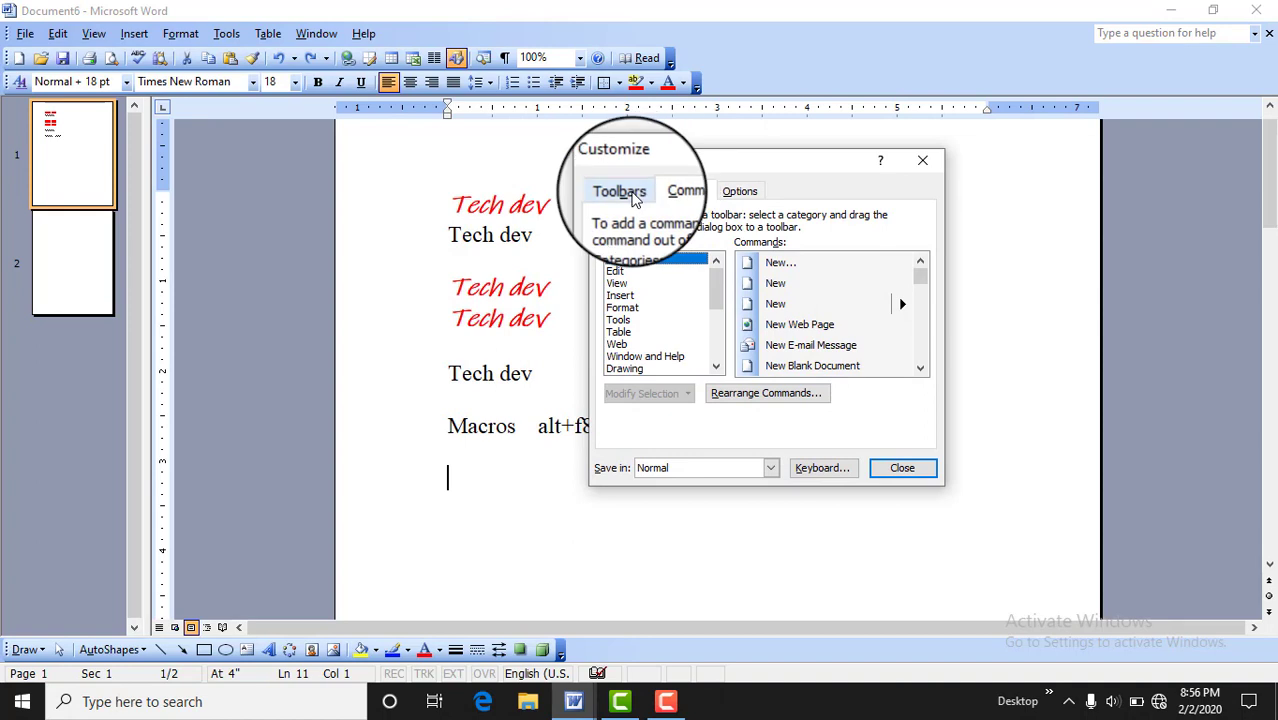
Step: Toggle the Standard and Formatting toolbars off and on, leaving both shown, and view Commands
{"action": "left_click", "coordinate": [633, 199]}
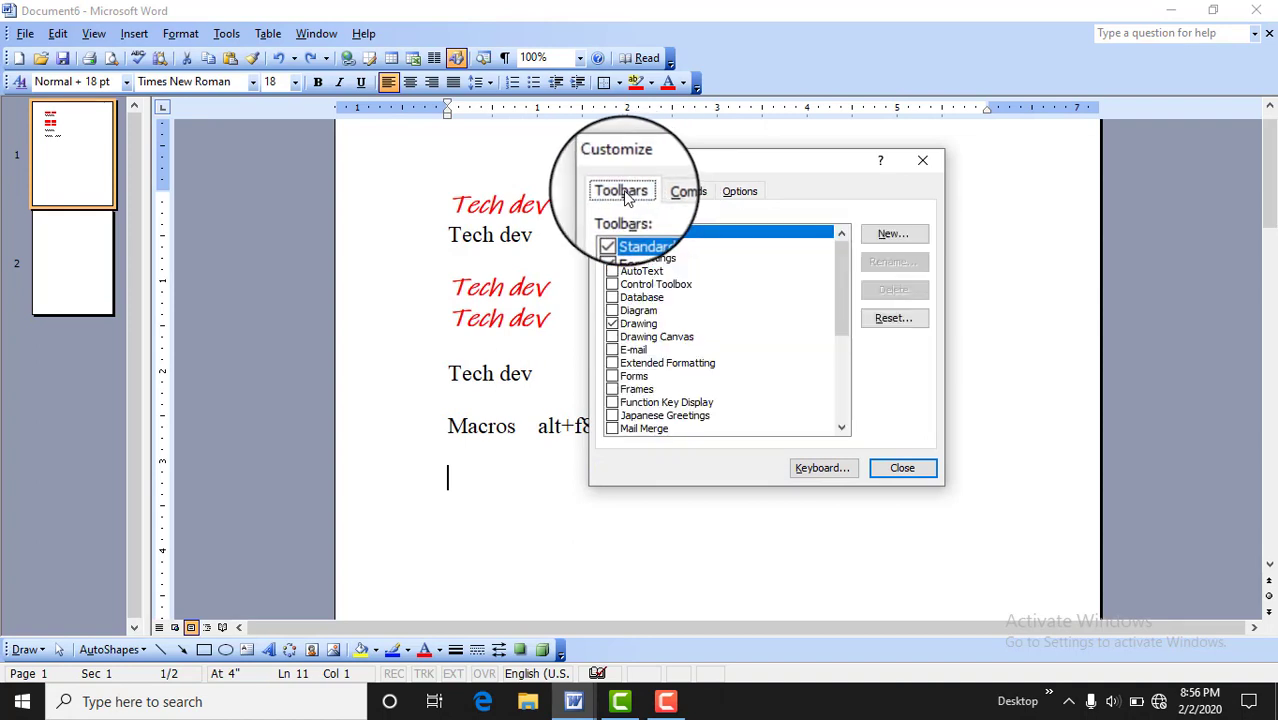
{"action": "left_click", "coordinate": [612, 233]}
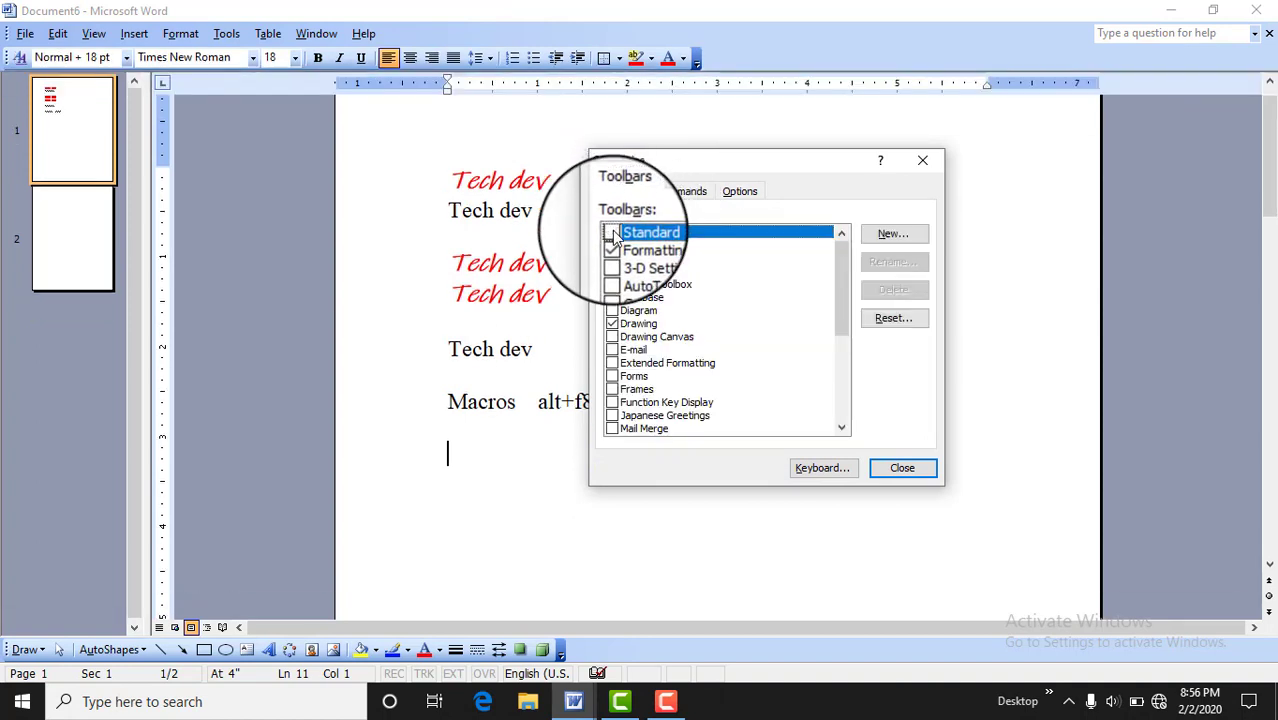
{"action": "left_click", "coordinate": [612, 233]}
{"action": "left_click", "coordinate": [612, 233]}
{"action": "left_click", "coordinate": [612, 250]}
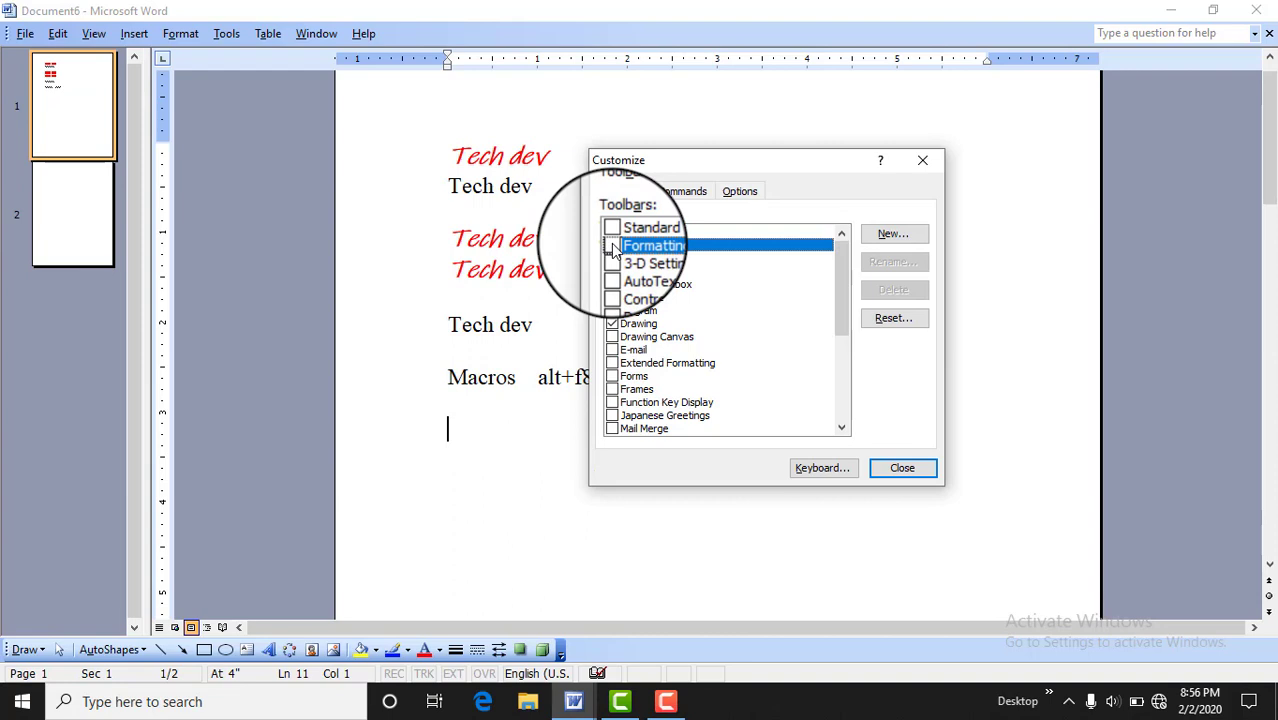
{"action": "left_click", "coordinate": [612, 250]}
{"action": "left_click", "coordinate": [612, 232]}
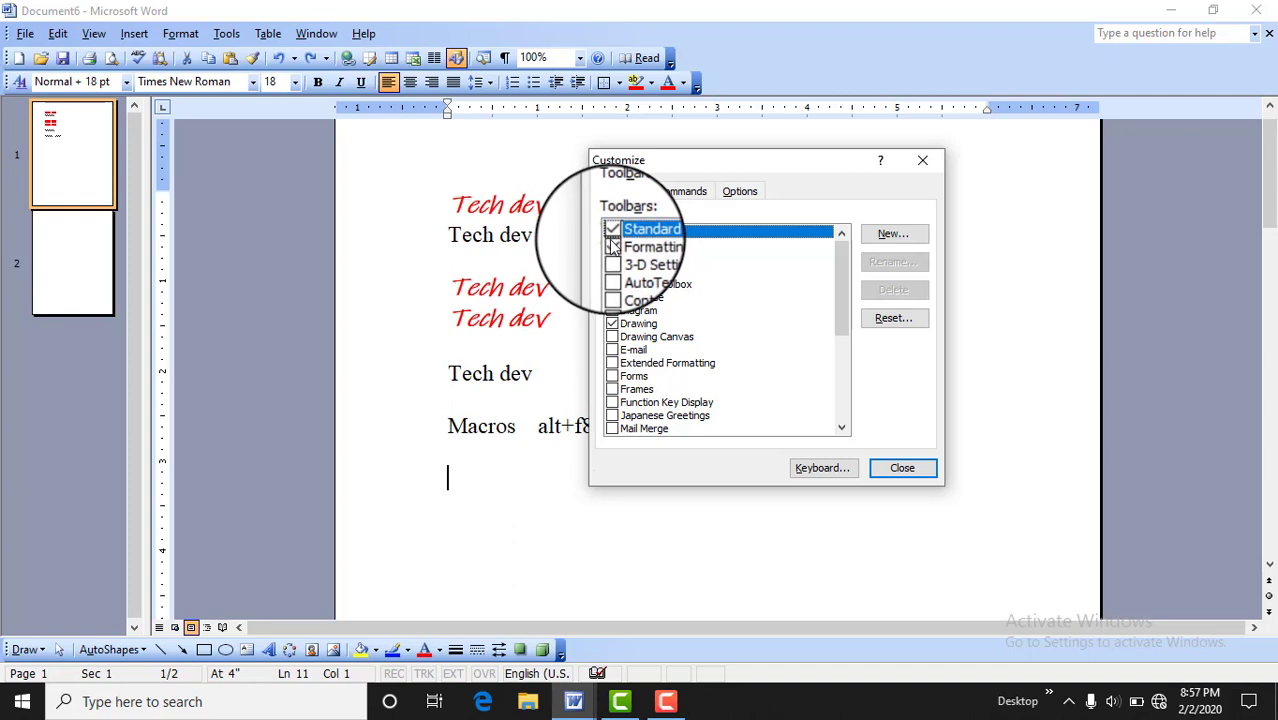
{"action": "left_click", "coordinate": [612, 247]}
{"action": "left_click", "coordinate": [612, 231]}
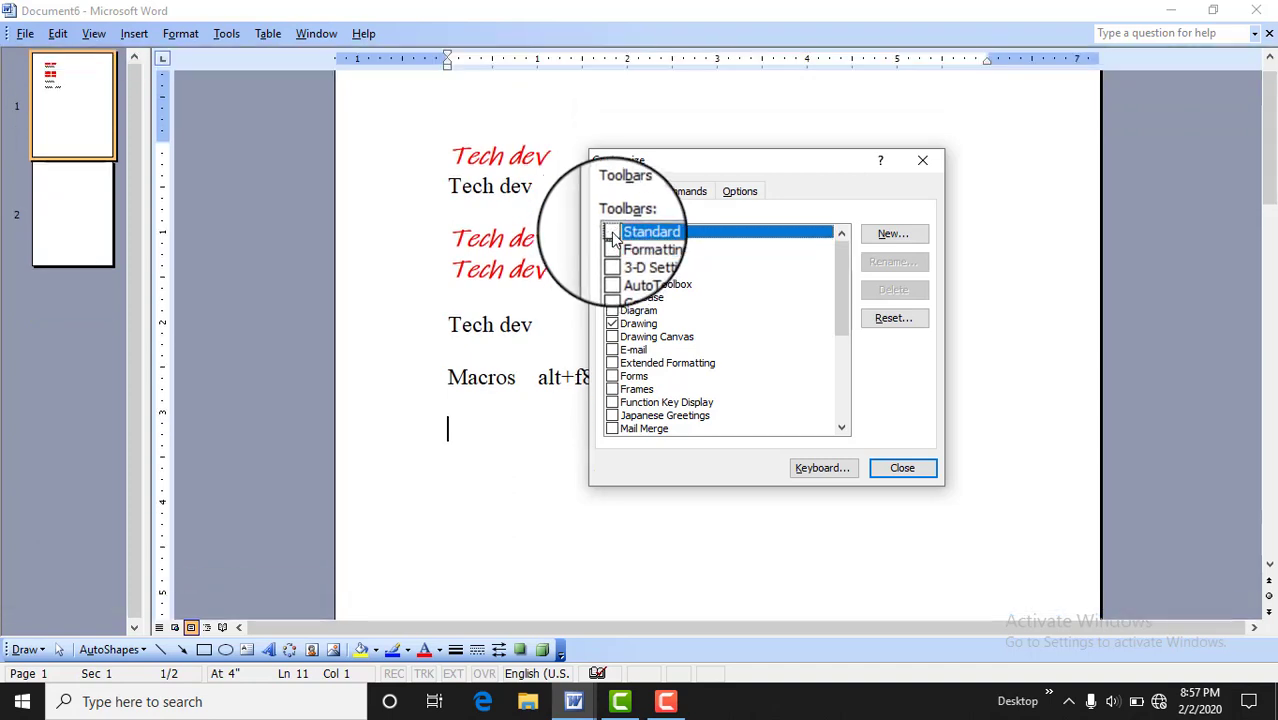
{"action": "left_click", "coordinate": [612, 232]}
{"action": "left_click", "coordinate": [612, 246]}
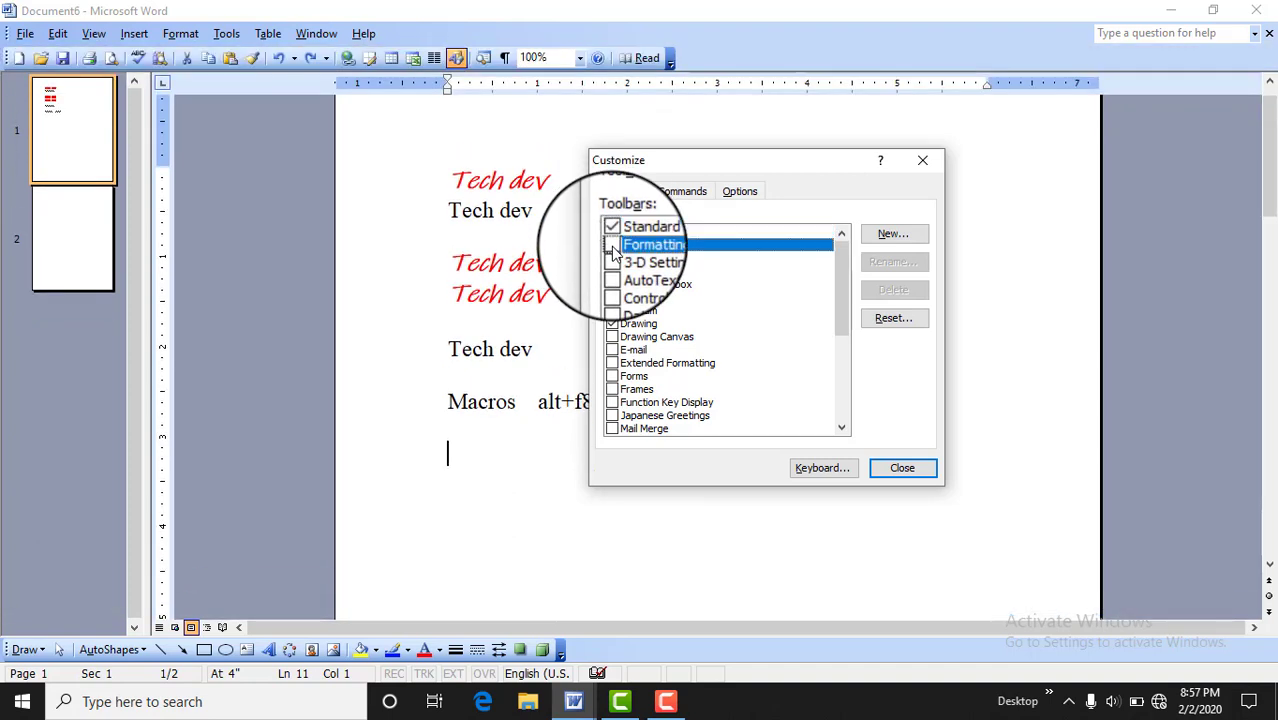
{"action": "left_click", "coordinate": [690, 196]}
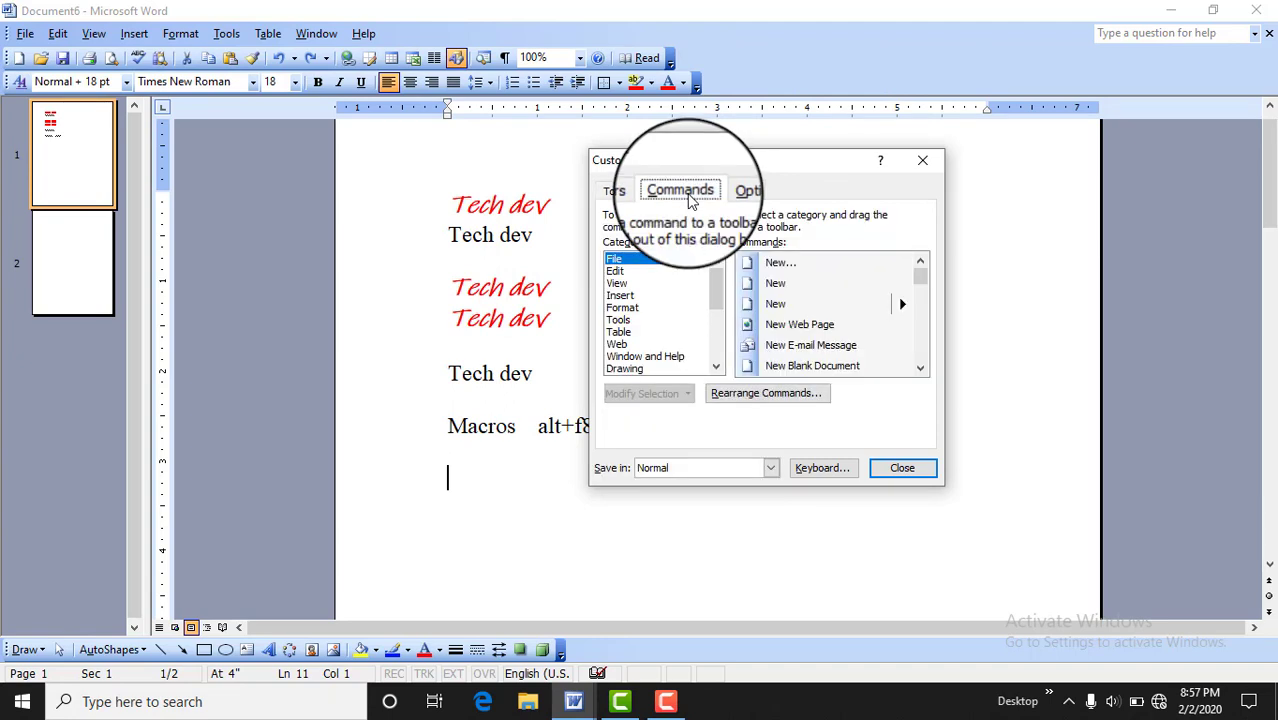
Step: In Rearrange Commands, select Menu Bar: Edit to load its commands
{"action": "left_click", "coordinate": [748, 394]}
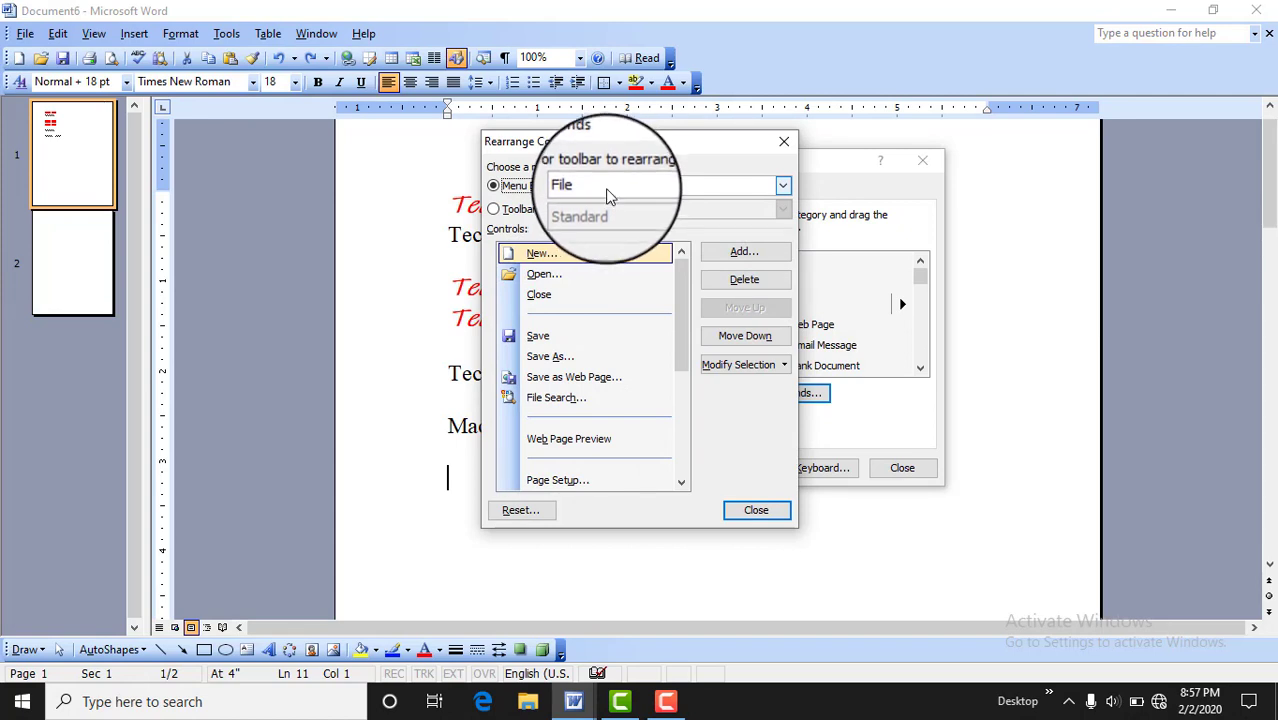
{"action": "left_click", "coordinate": [612, 192]}
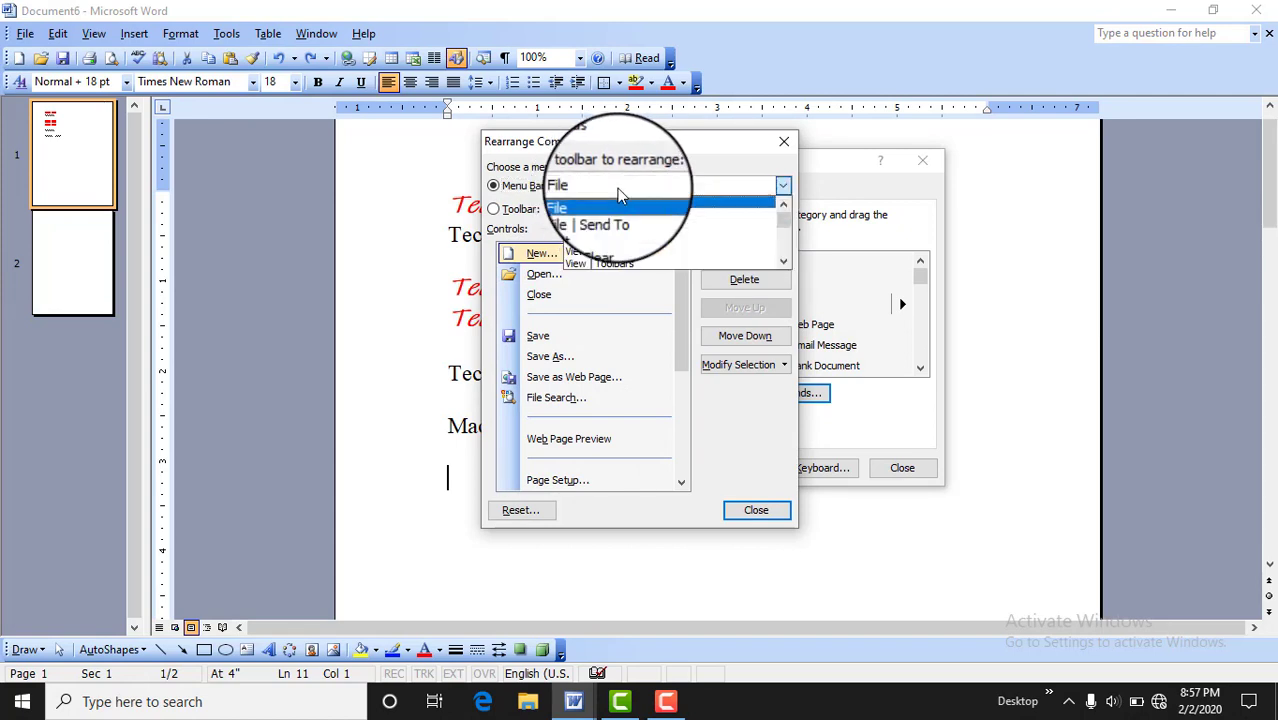
{"action": "left_click", "coordinate": [594, 196]}
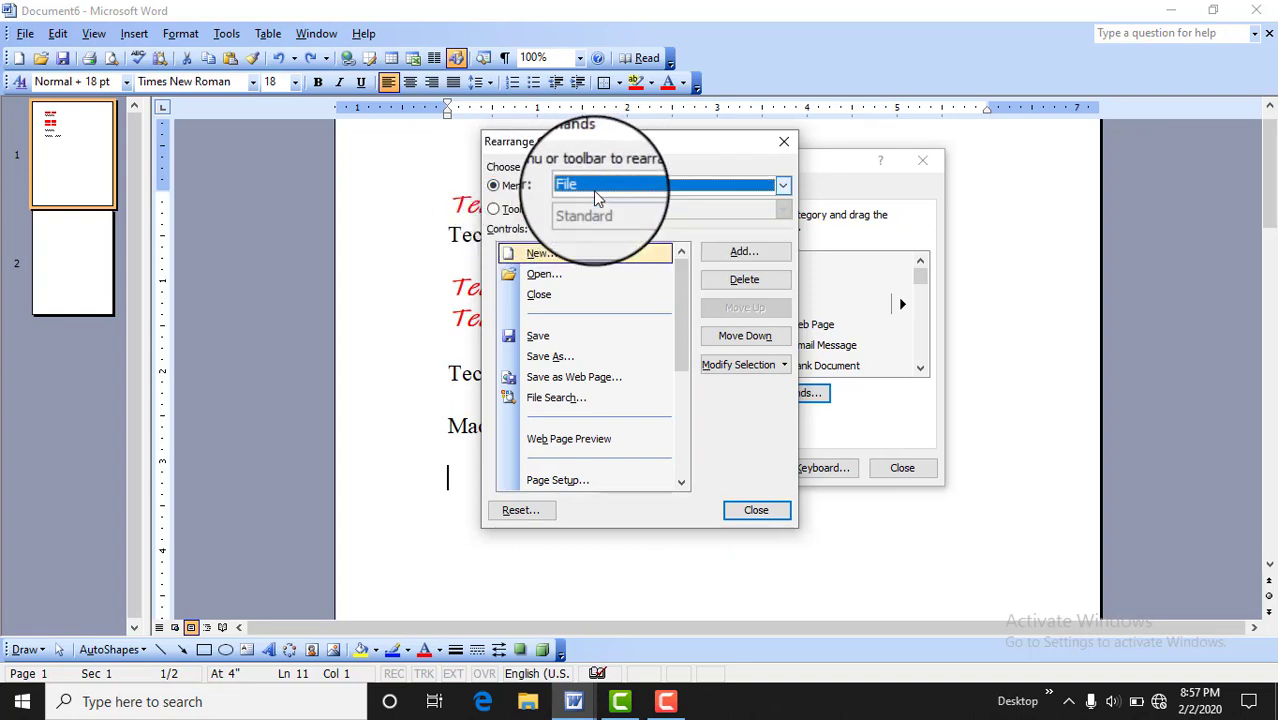
{"action": "left_click", "coordinate": [593, 190]}
{"action": "left_click", "coordinate": [490, 178]}
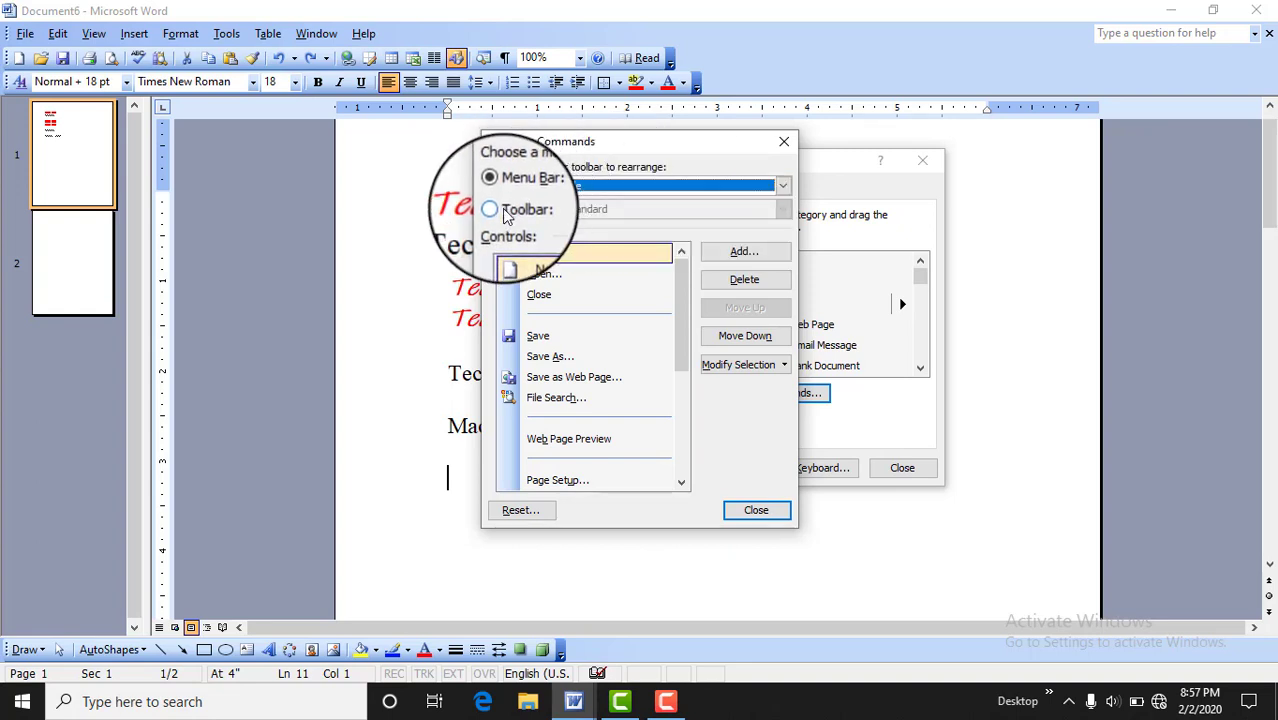
{"action": "left_click", "coordinate": [507, 212]}
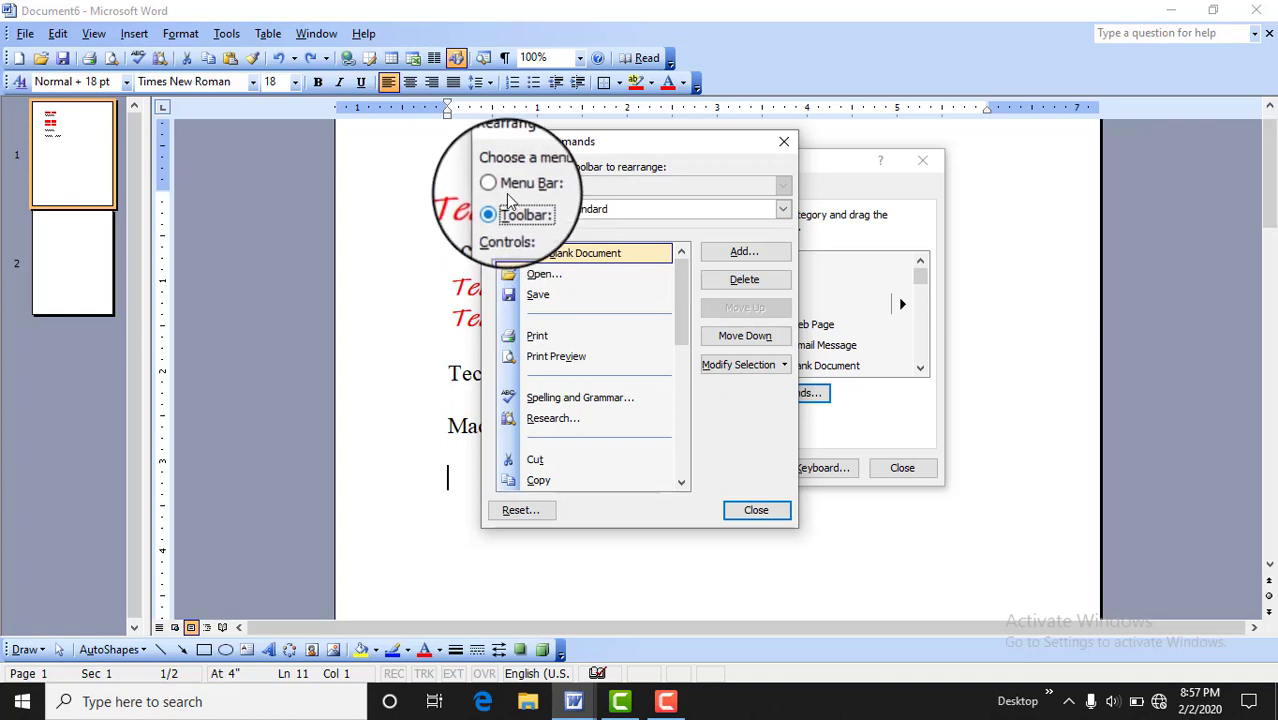
{"action": "left_click", "coordinate": [506, 196]}
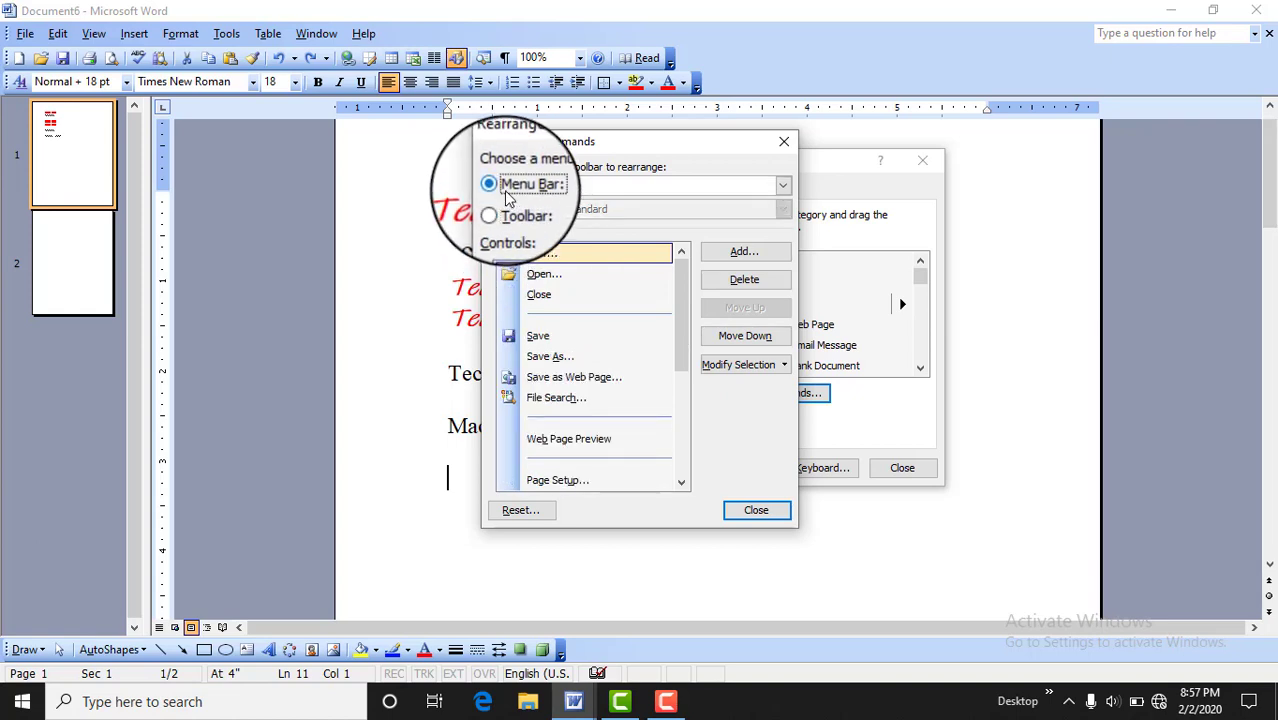
{"action": "left_click", "coordinate": [599, 184]}
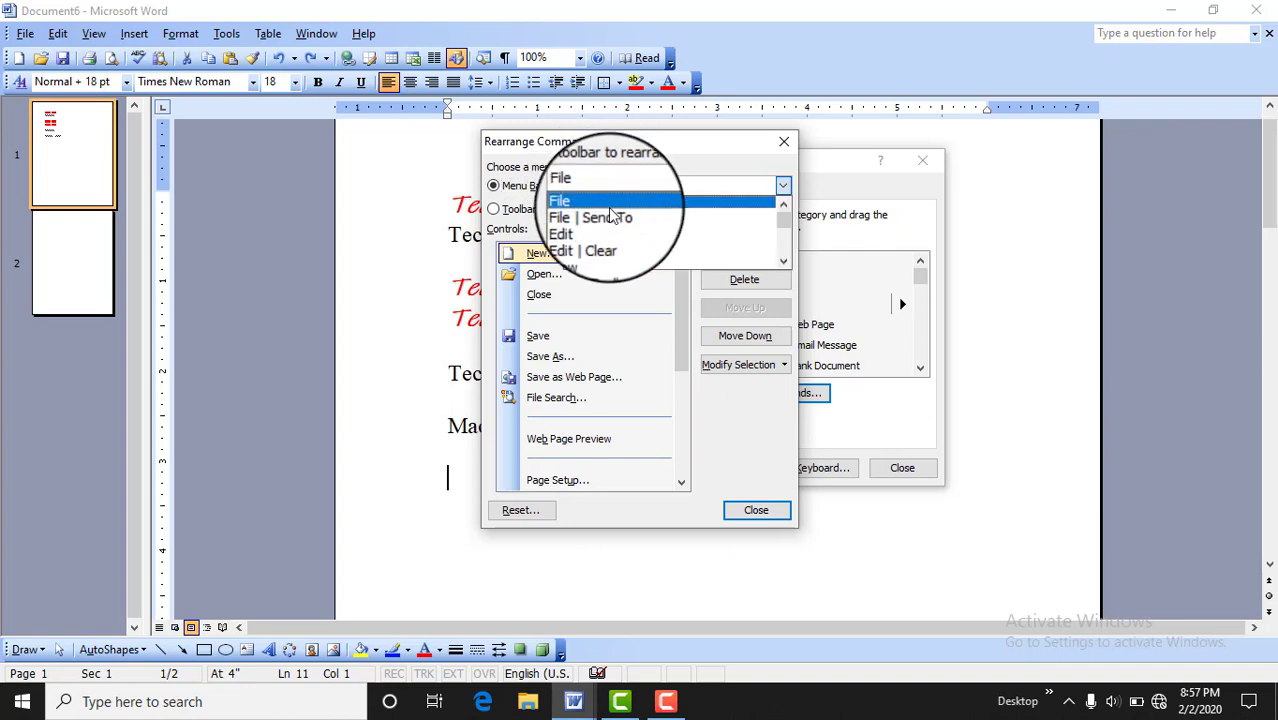
{"action": "left_click", "coordinate": [588, 240]}
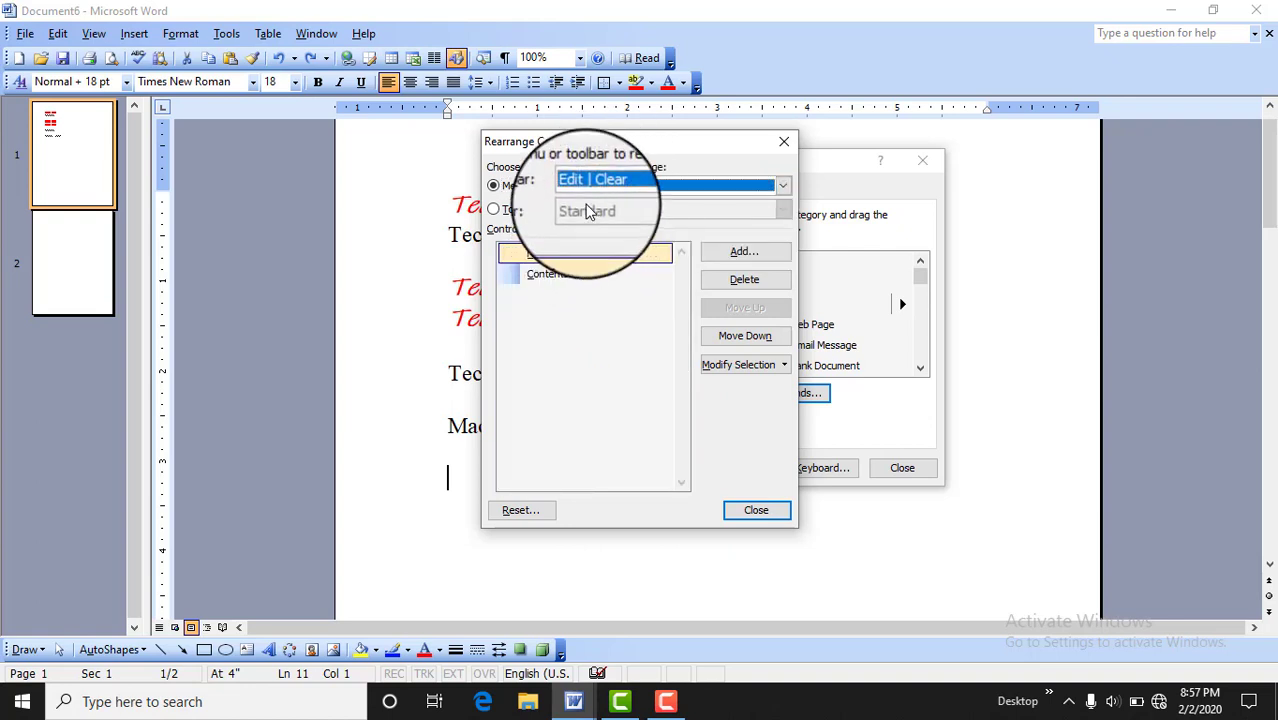
{"action": "left_click", "coordinate": [583, 188]}
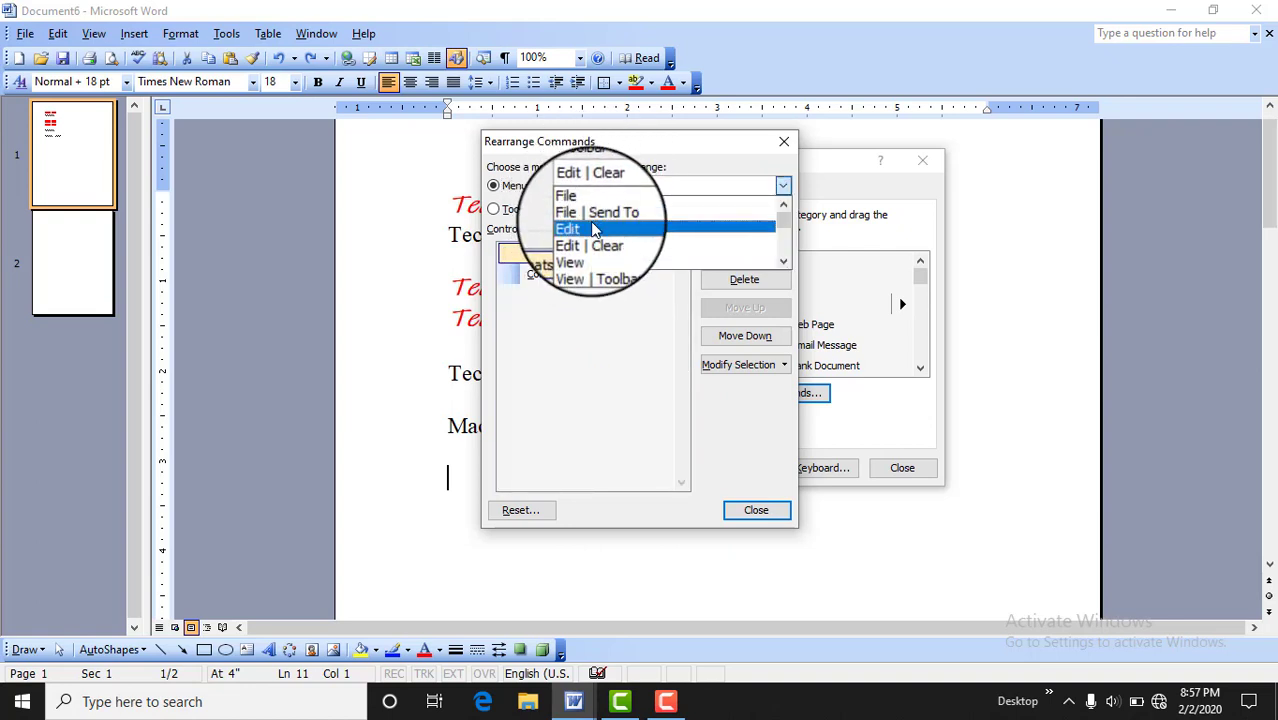
{"action": "left_click", "coordinate": [592, 228]}
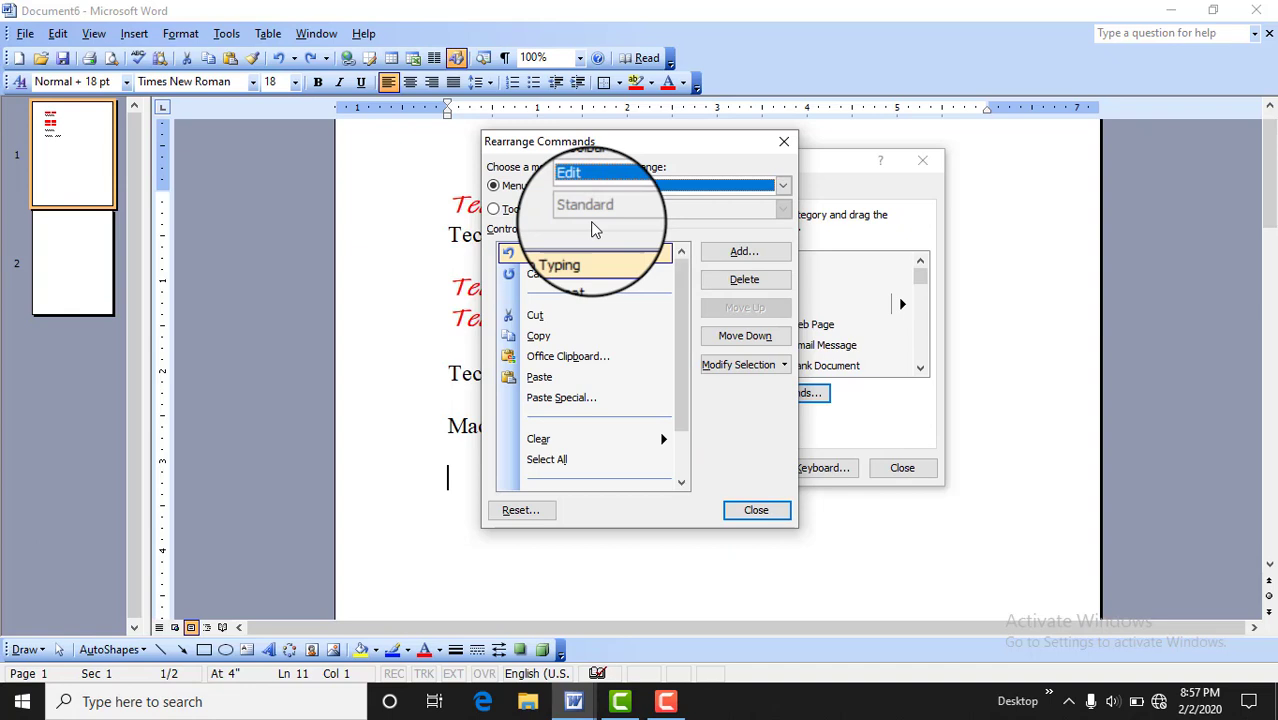
Step: Delete every Edit menu command, Undo through Go To, and close both dialogs
{"action": "left_click", "coordinate": [762, 286]}
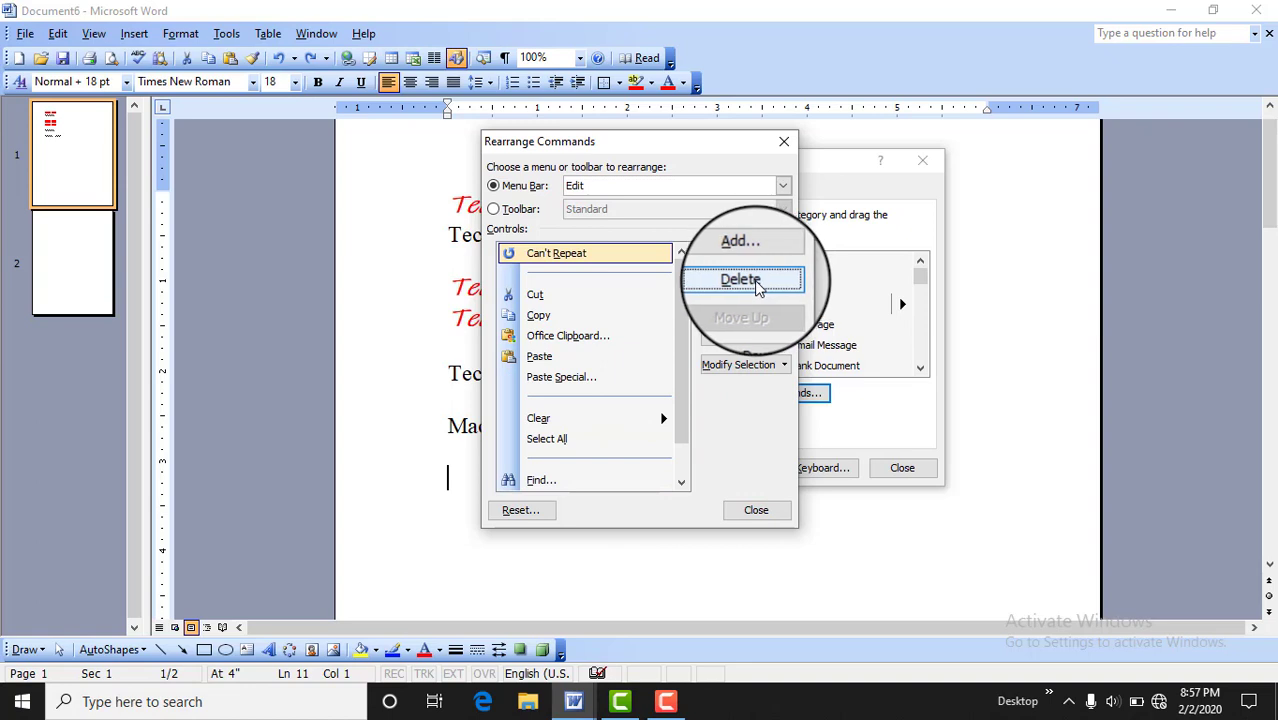
{"action": "left_click", "coordinate": [759, 288]}
{"action": "left_click", "coordinate": [759, 285]}
{"action": "left_click", "coordinate": [759, 285]}
{"action": "left_click", "coordinate": [759, 285]}
{"action": "left_click", "coordinate": [757, 285]}
{"action": "left_click", "coordinate": [757, 285]}
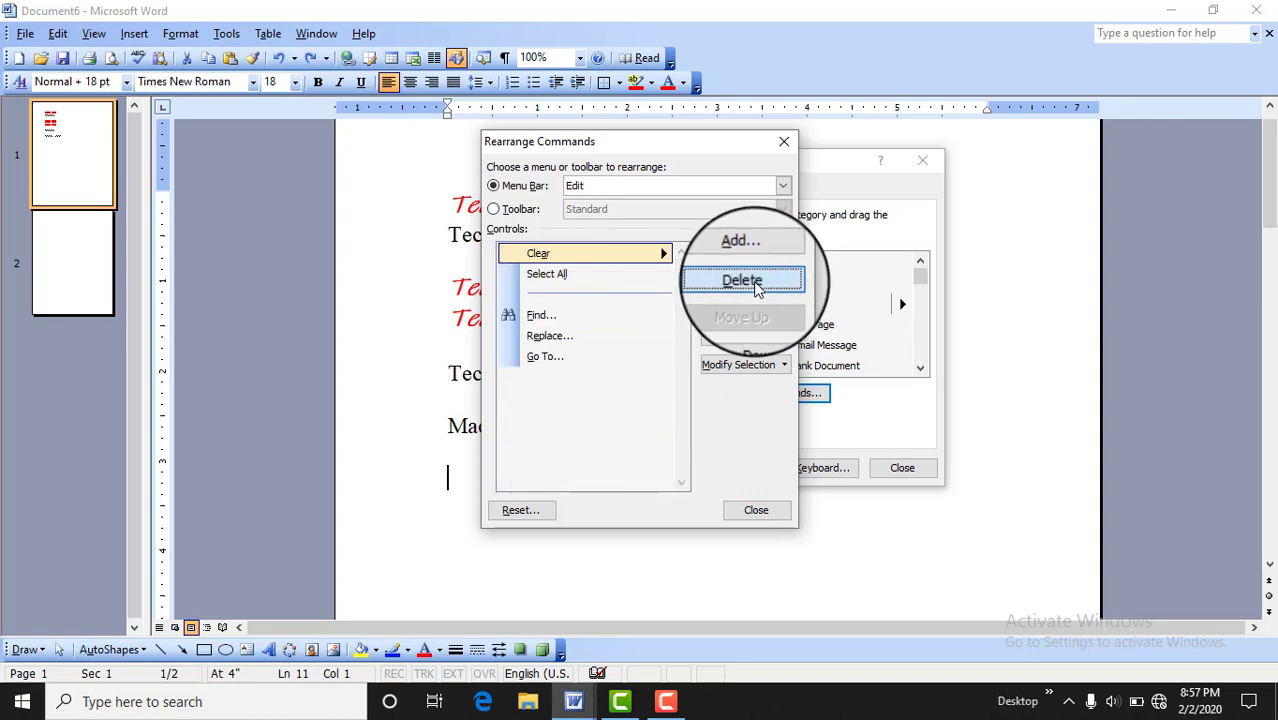
{"action": "left_click", "coordinate": [757, 285]}
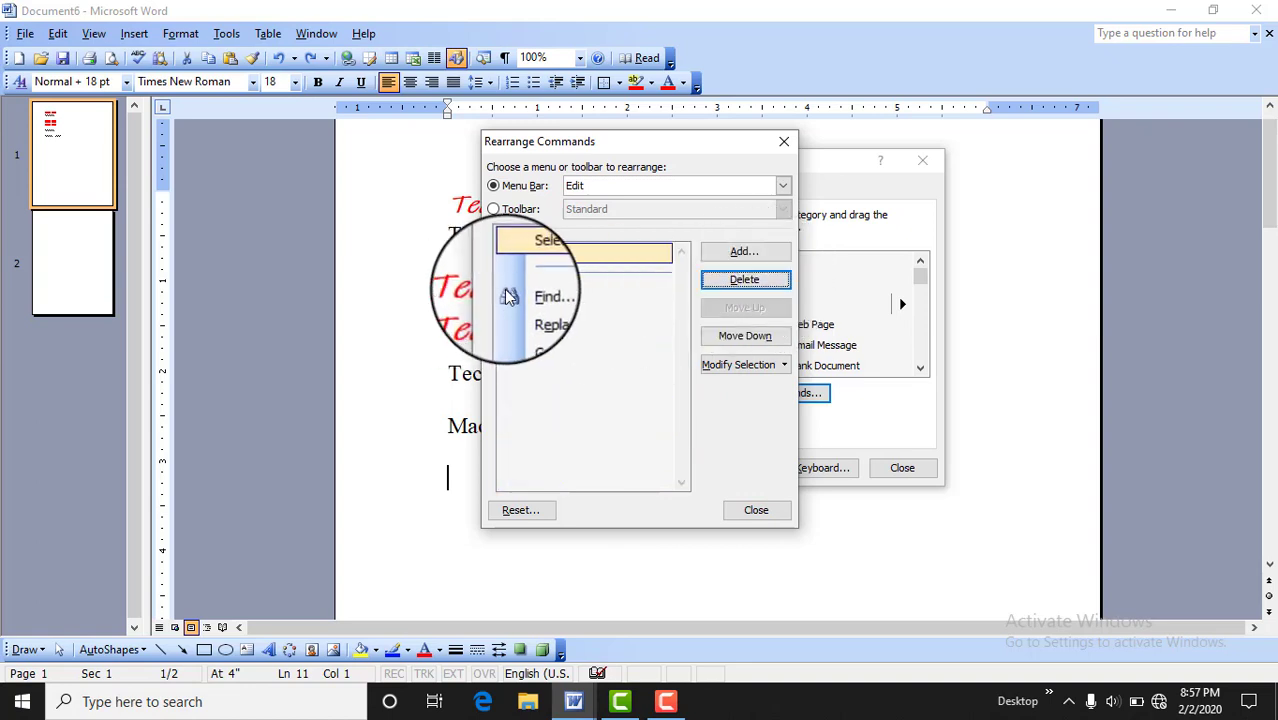
{"action": "left_click", "coordinate": [719, 282]}
{"action": "left_click", "coordinate": [719, 282]}
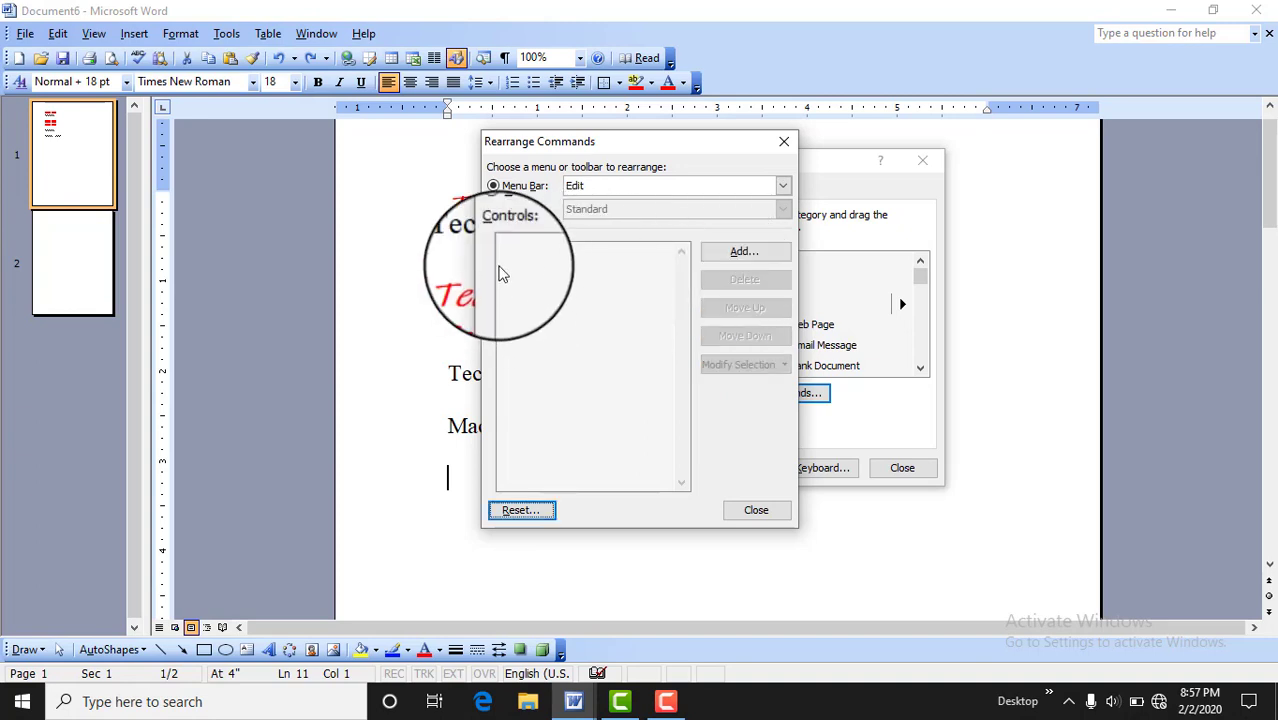
{"action": "left_click", "coordinate": [763, 514]}
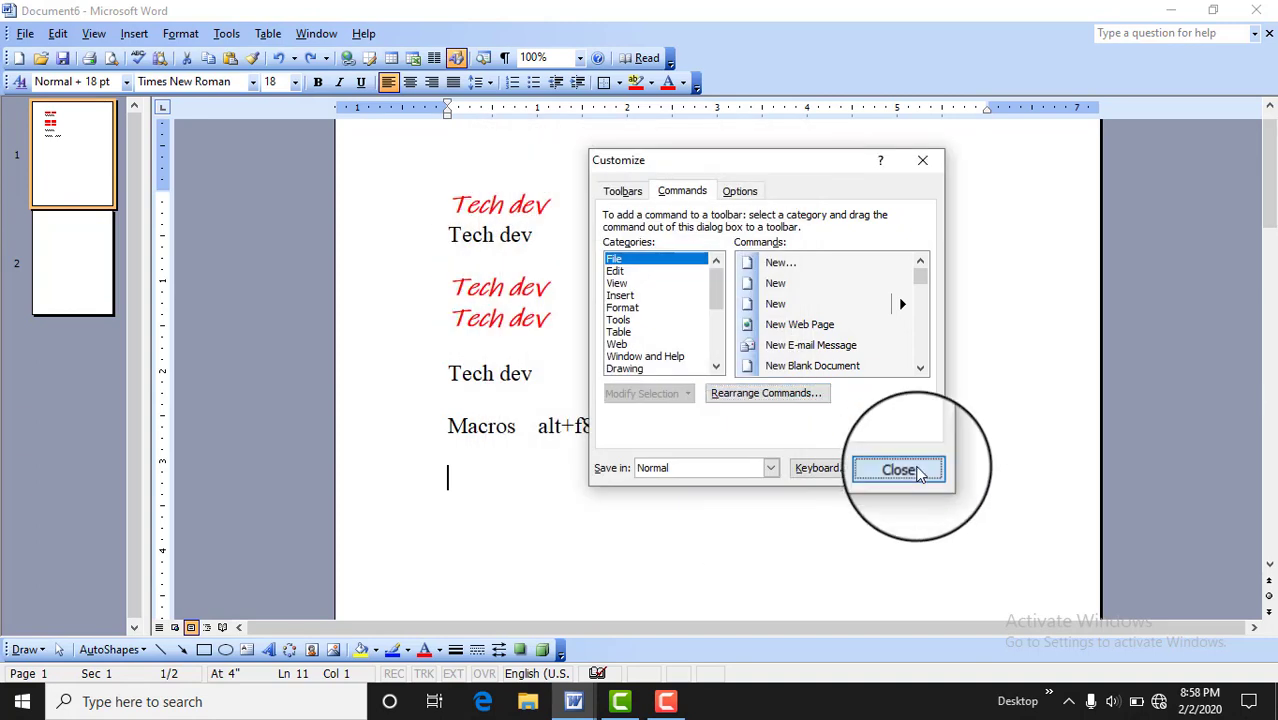
{"action": "left_click", "coordinate": [902, 468]}
{"action": "left_click", "coordinate": [593, 191]}
{"action": "left_click", "coordinate": [252, 57]}
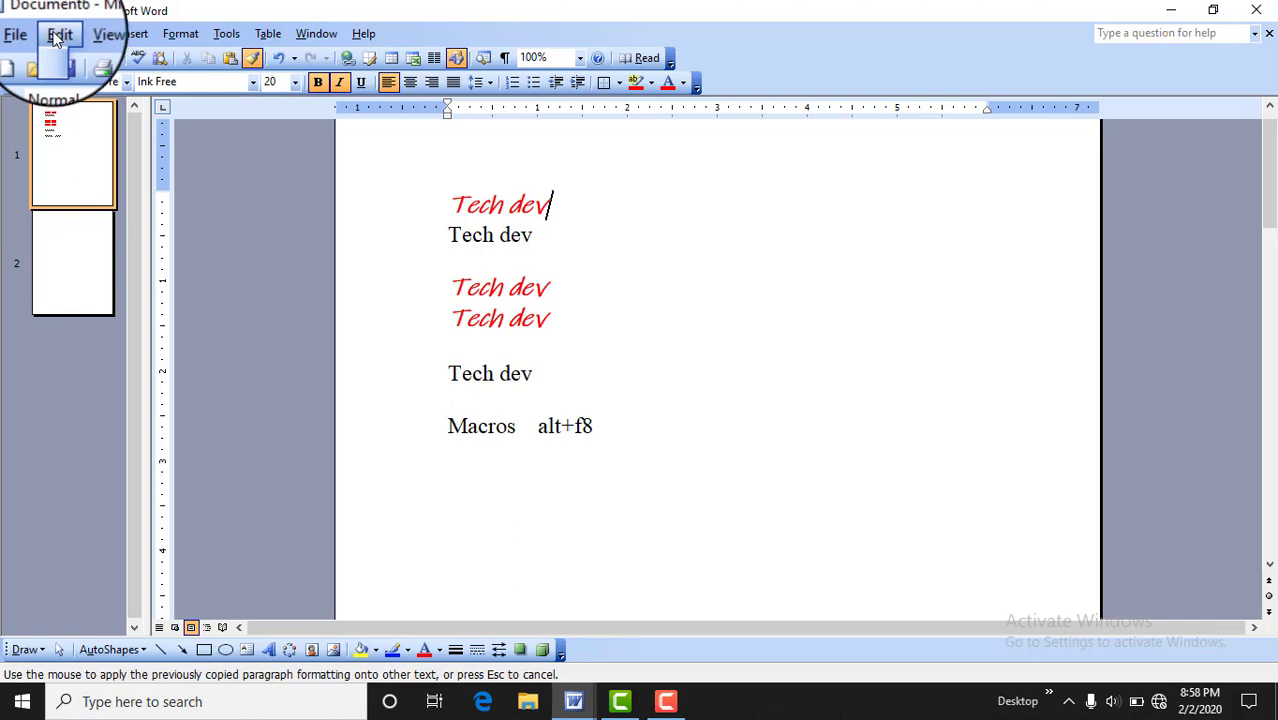
Step: Reset Menu Bar: Edit to its defaults in Rearrange Commands and close both dialogs
{"action": "left_click", "coordinate": [318, 36]}
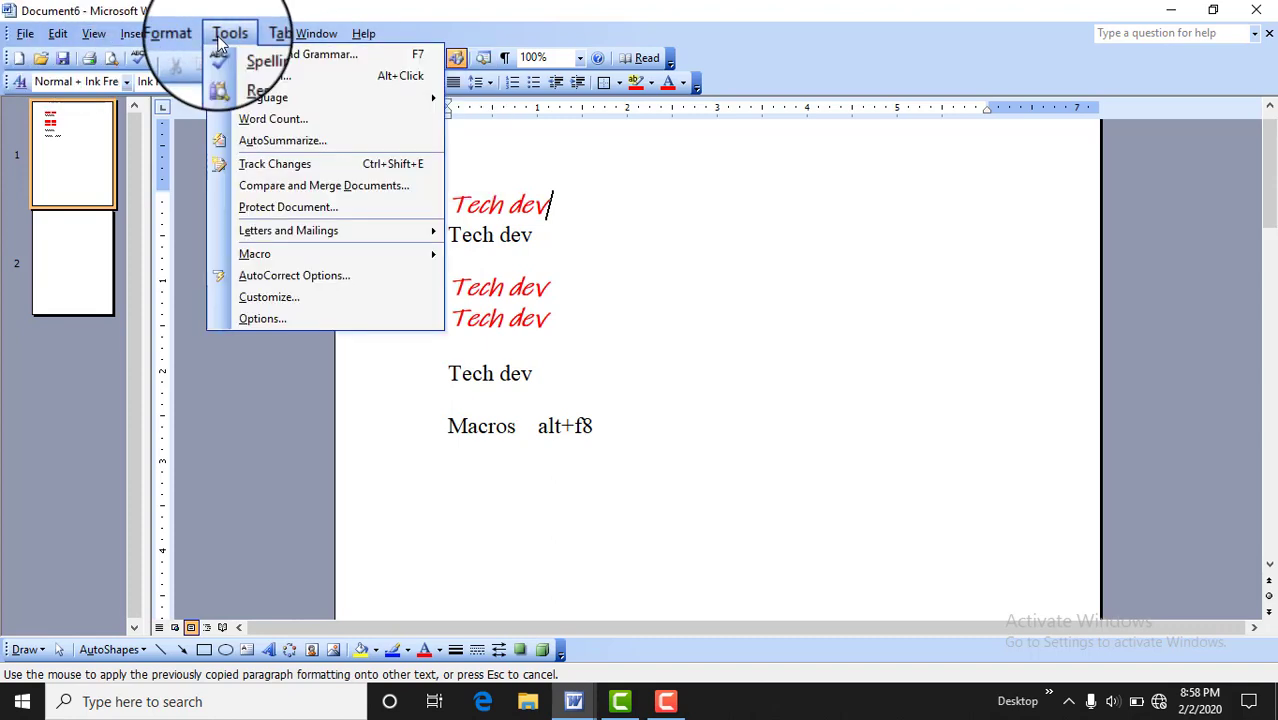
{"action": "left_click", "coordinate": [297, 296]}
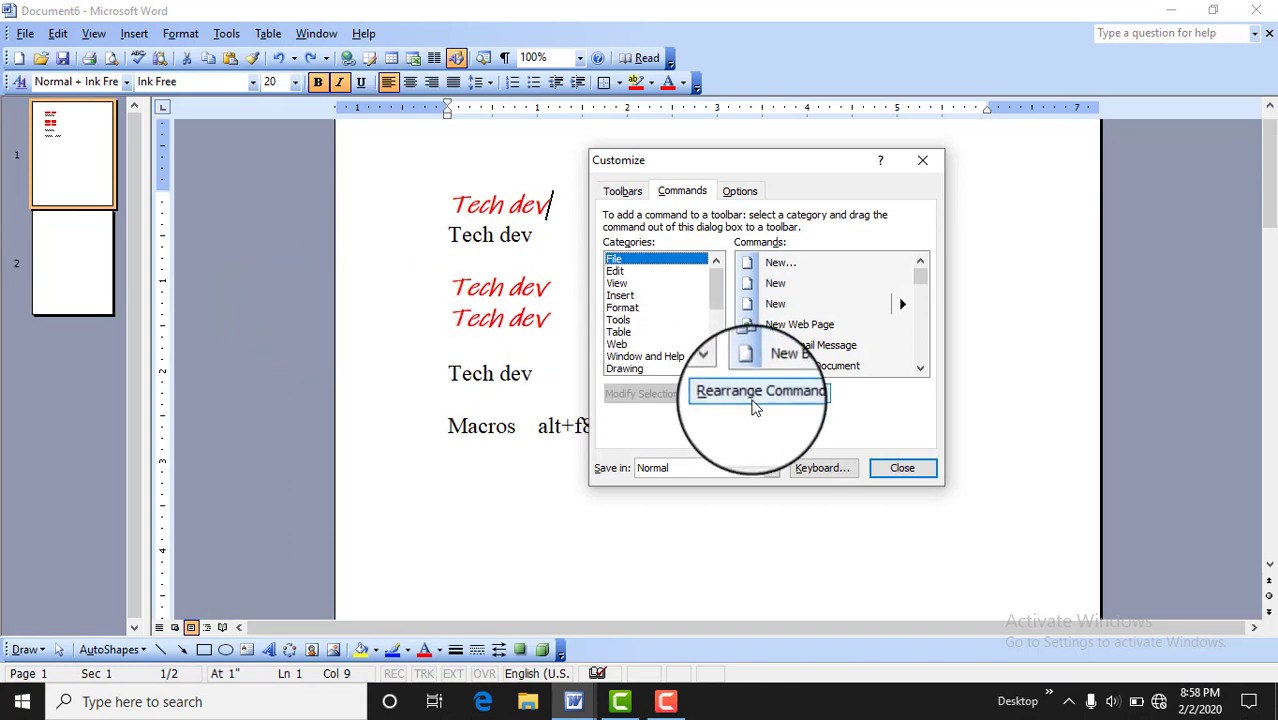
{"action": "left_click", "coordinate": [790, 396]}
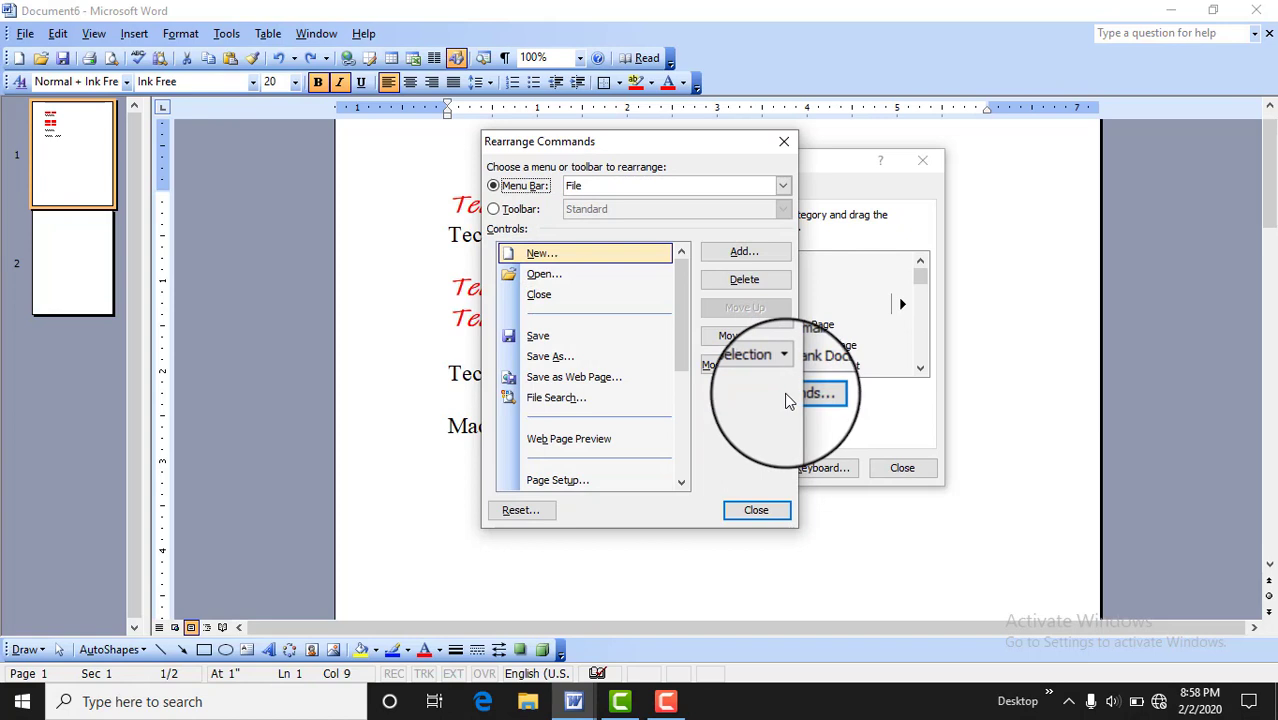
{"action": "left_click", "coordinate": [622, 191]}
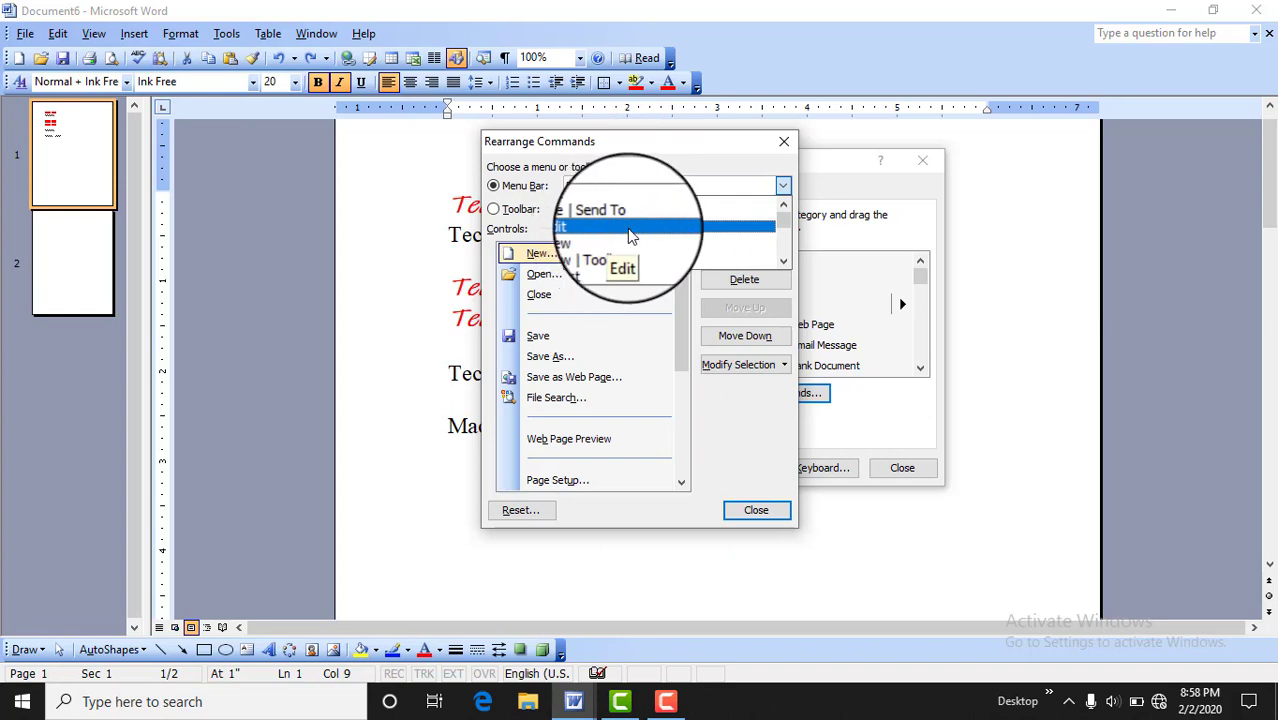
{"action": "left_click", "coordinate": [630, 235]}
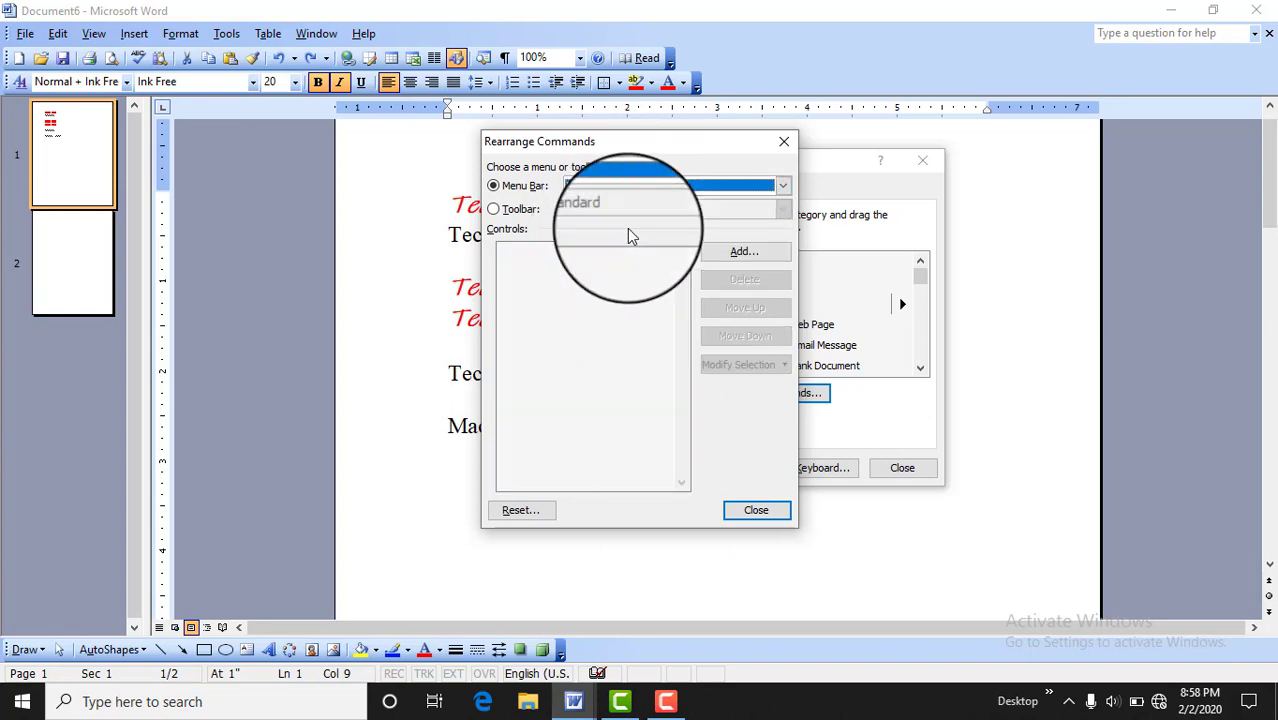
{"action": "left_click", "coordinate": [522, 512]}
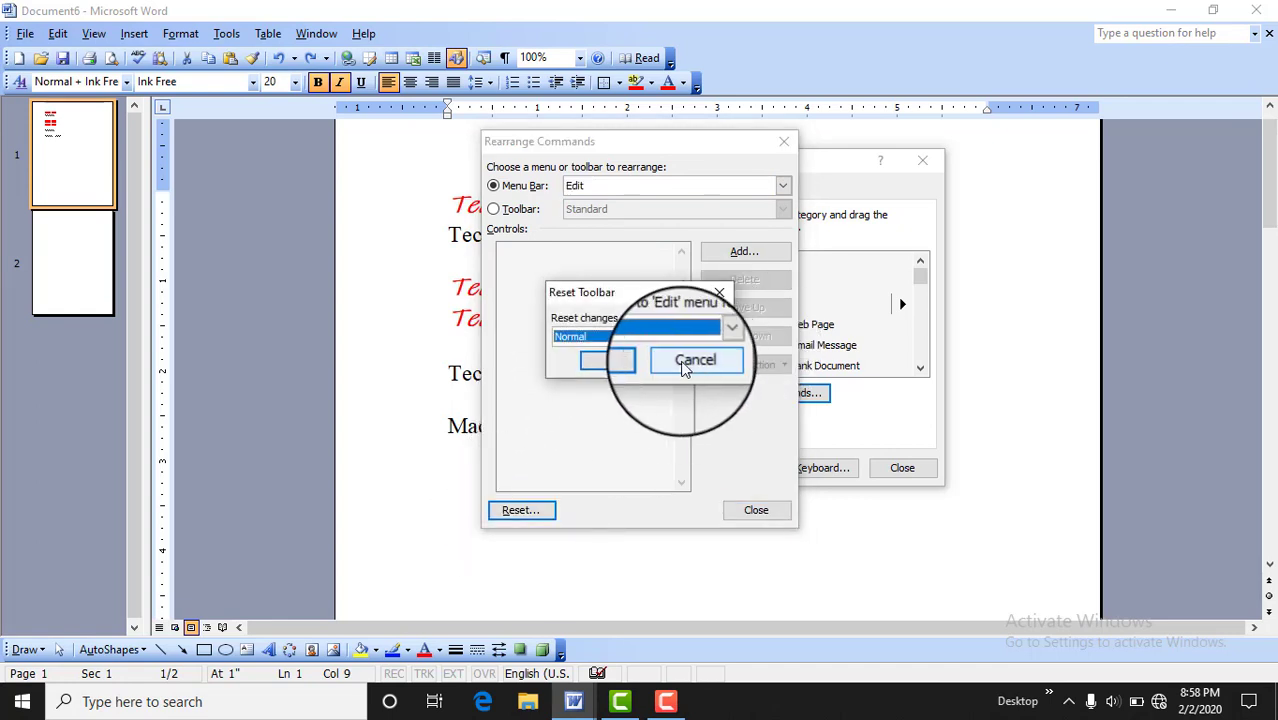
{"action": "left_click", "coordinate": [626, 370]}
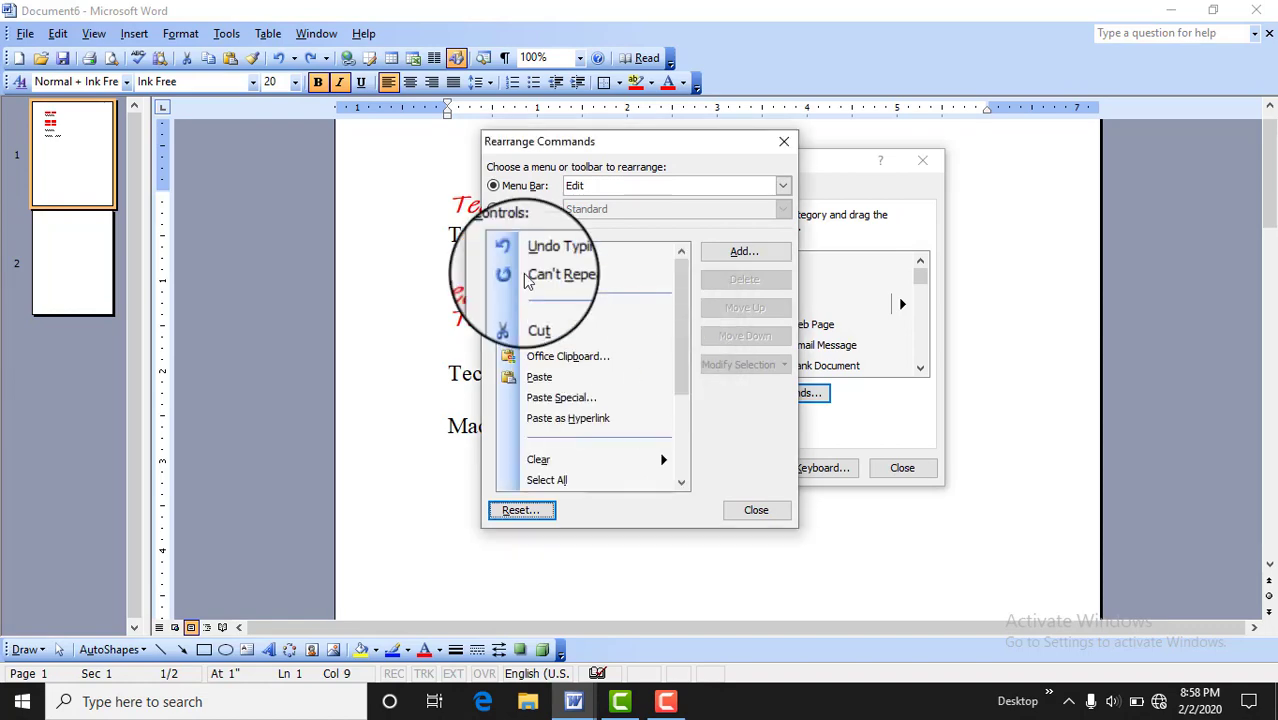
{"action": "left_click", "coordinate": [759, 513]}
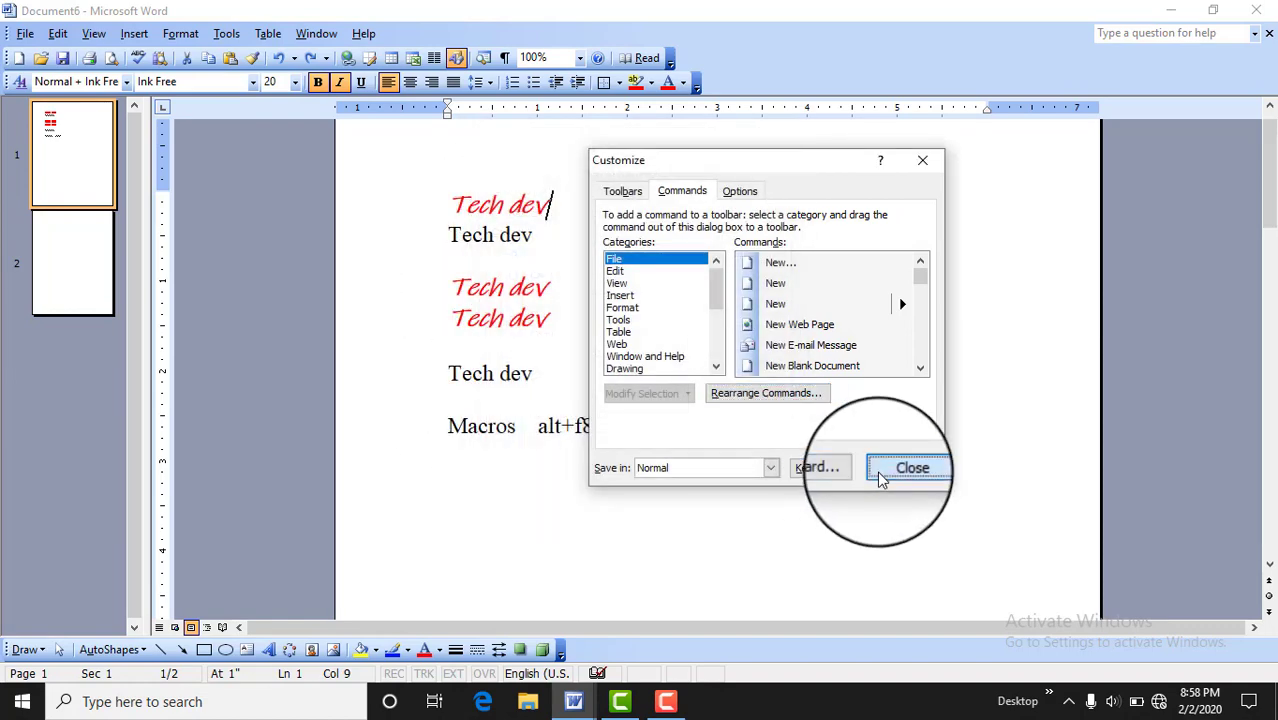
{"action": "left_click", "coordinate": [885, 470]}
Step: Check the Edit menu to confirm Undo, Cut, Copy, Paste and Find are back
{"action": "key", "text": "shift+Home"}
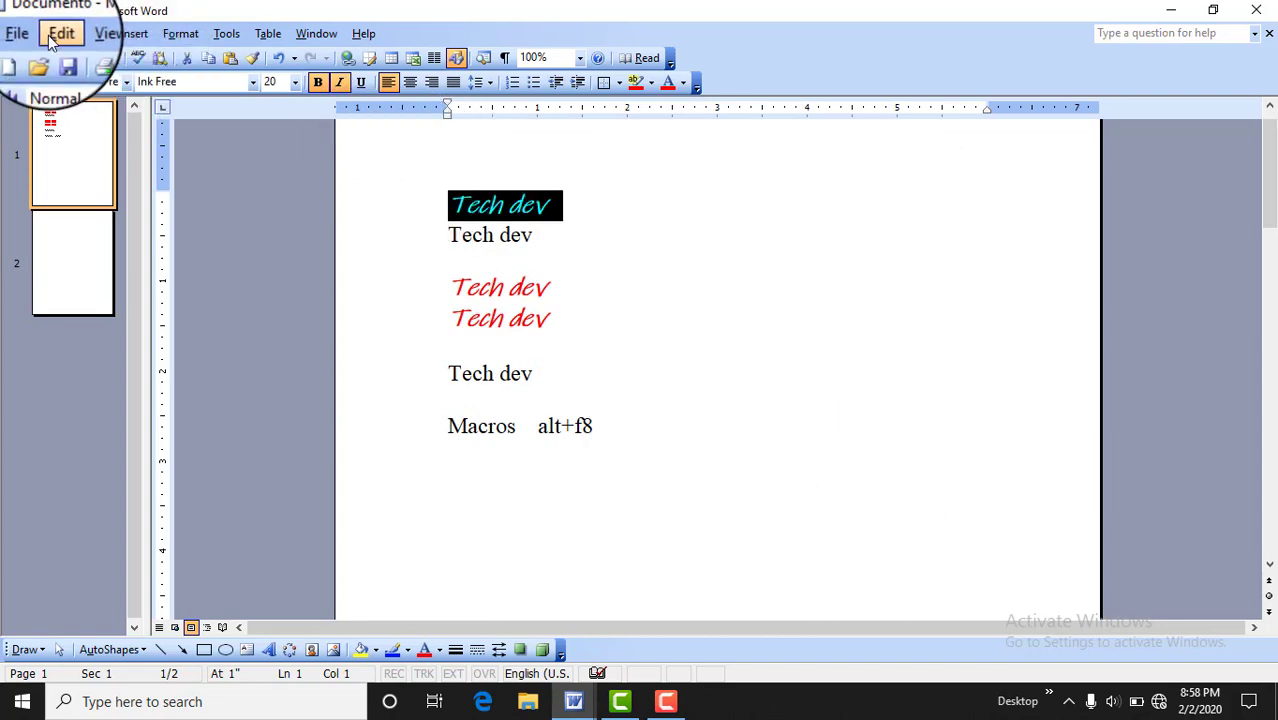
{"action": "left_click", "coordinate": [58, 33]}
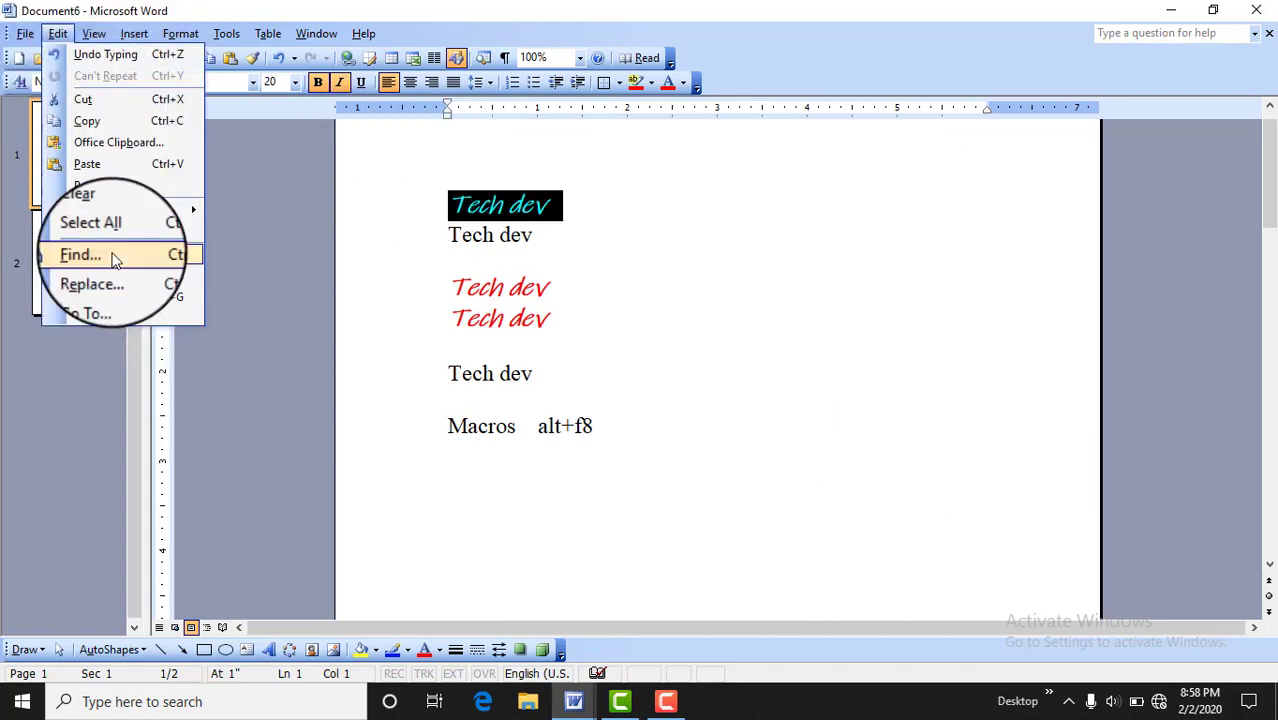
{"action": "left_click", "coordinate": [337, 255]}
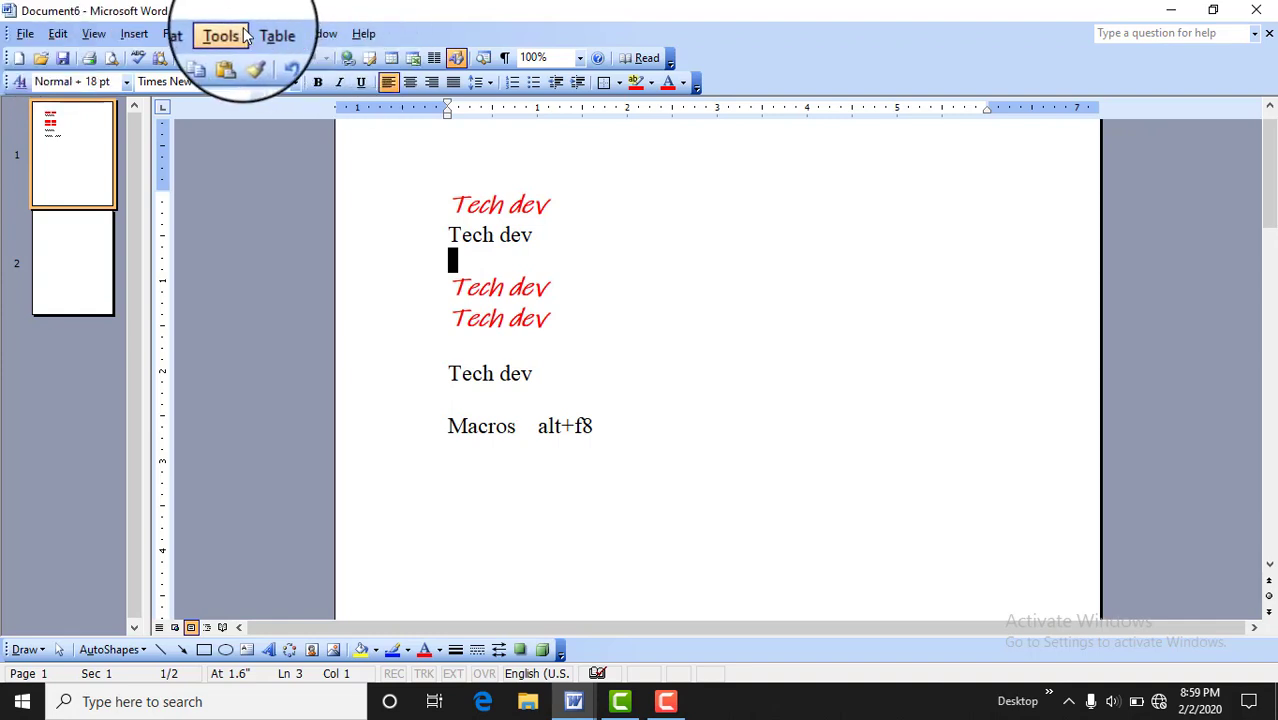
Step: Rename the File menu to Tech through Tools > Customize
{"action": "right_click", "coordinate": [15, 38]}
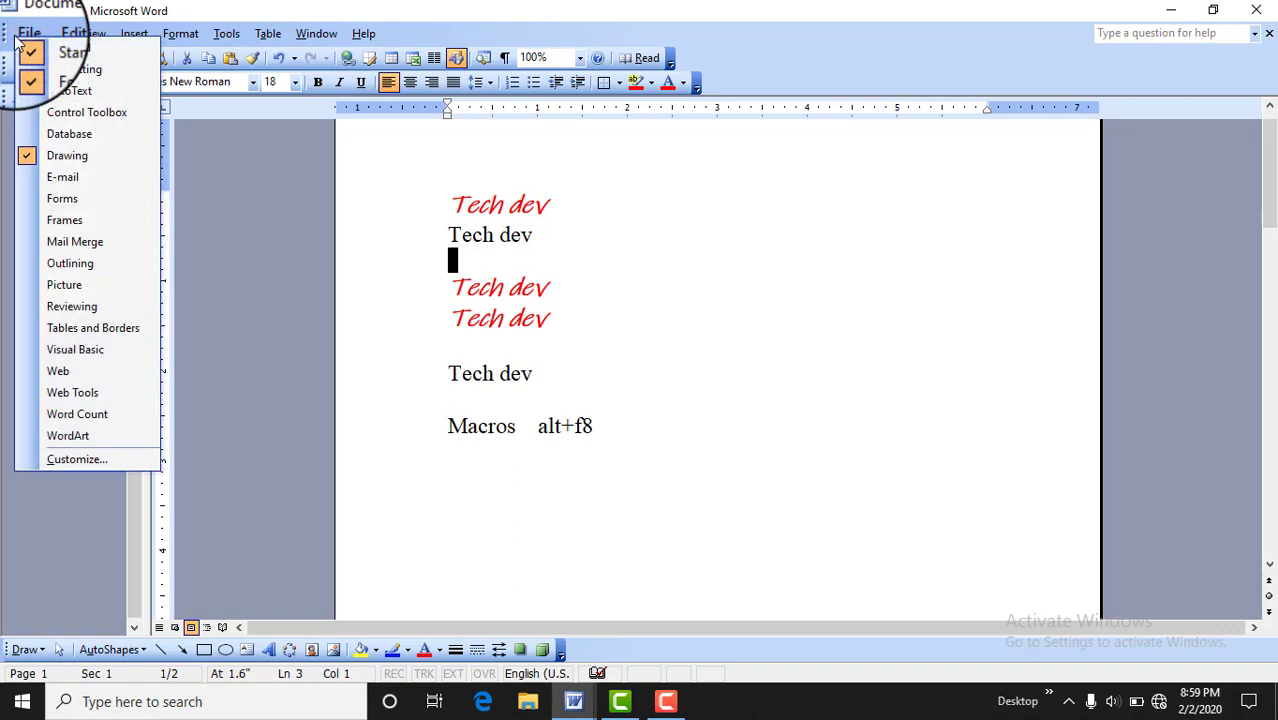
{"action": "left_click", "coordinate": [228, 42]}
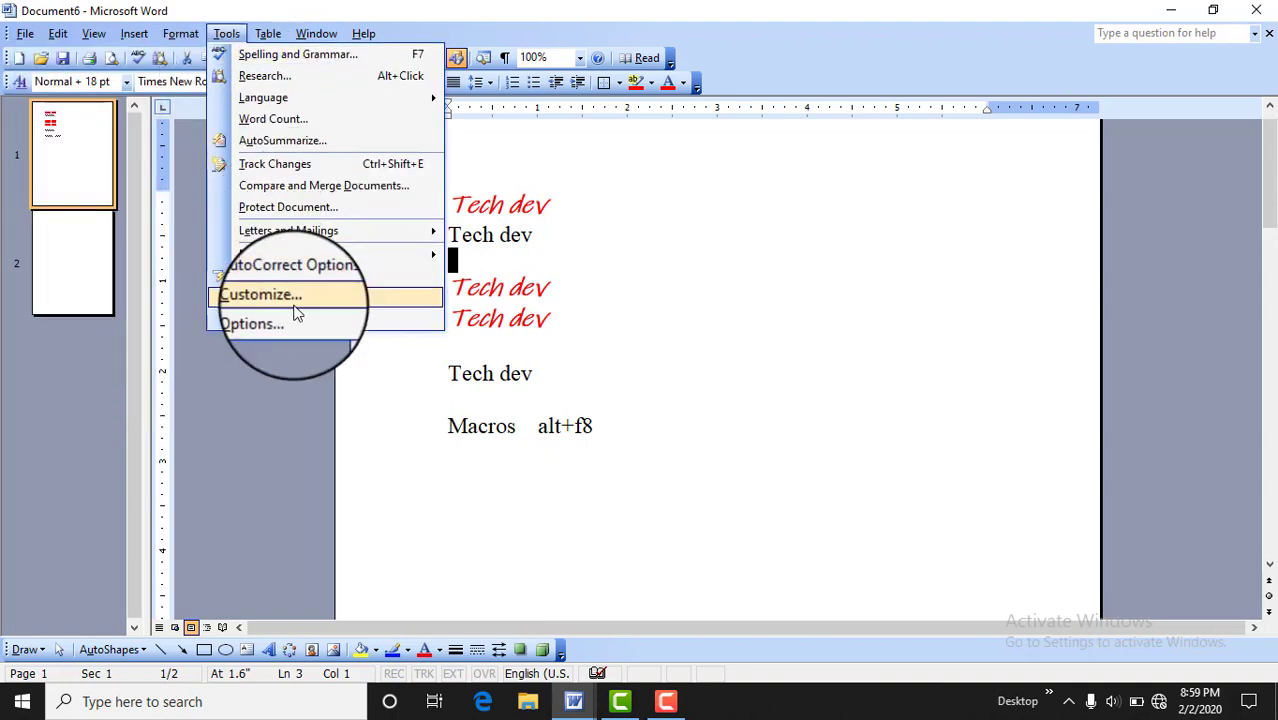
{"action": "left_click", "coordinate": [262, 294]}
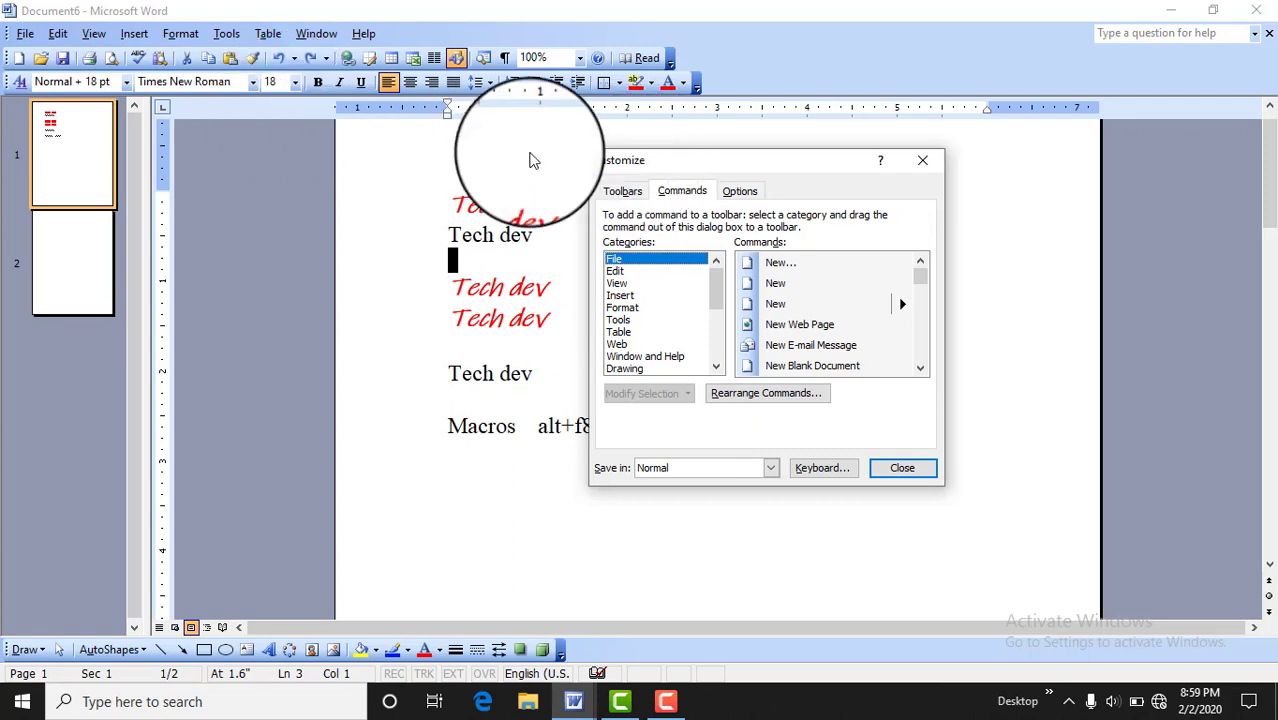
{"action": "right_click", "coordinate": [26, 37]}
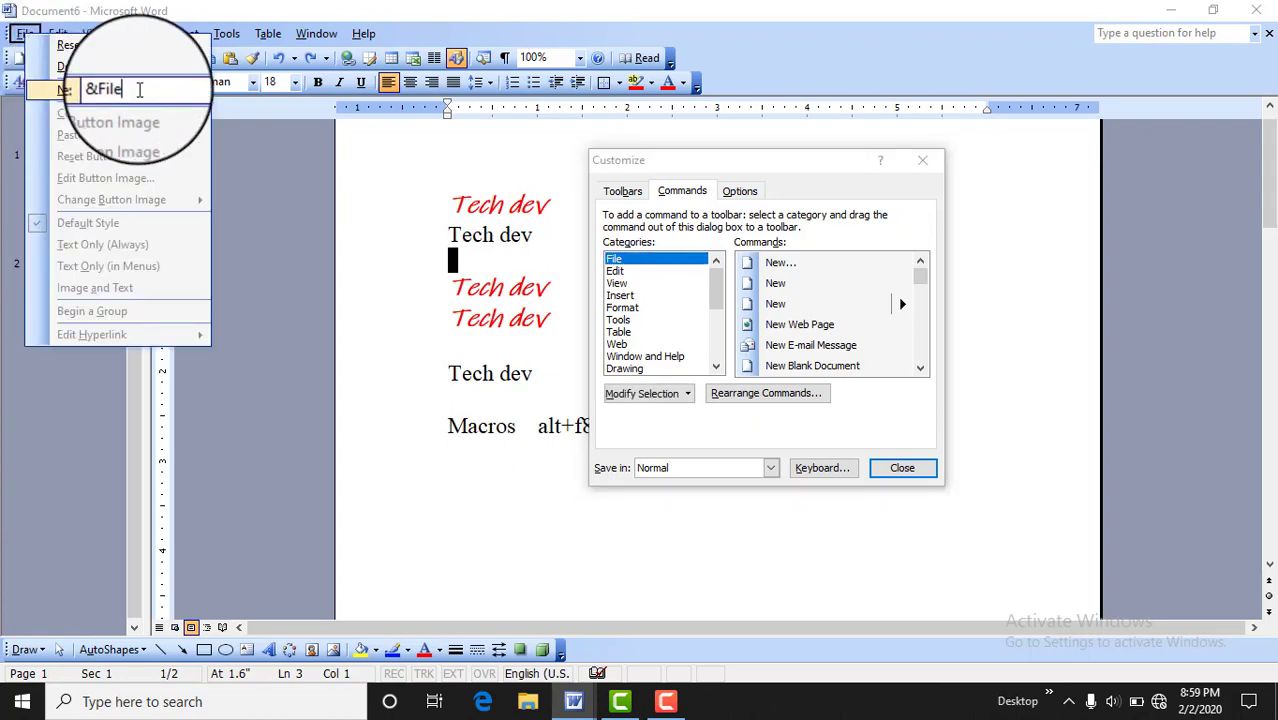
{"action": "left_click_drag", "start_coordinate": [139, 89], "coordinate": [100, 90]}
{"action": "type", "text": "Tech"}
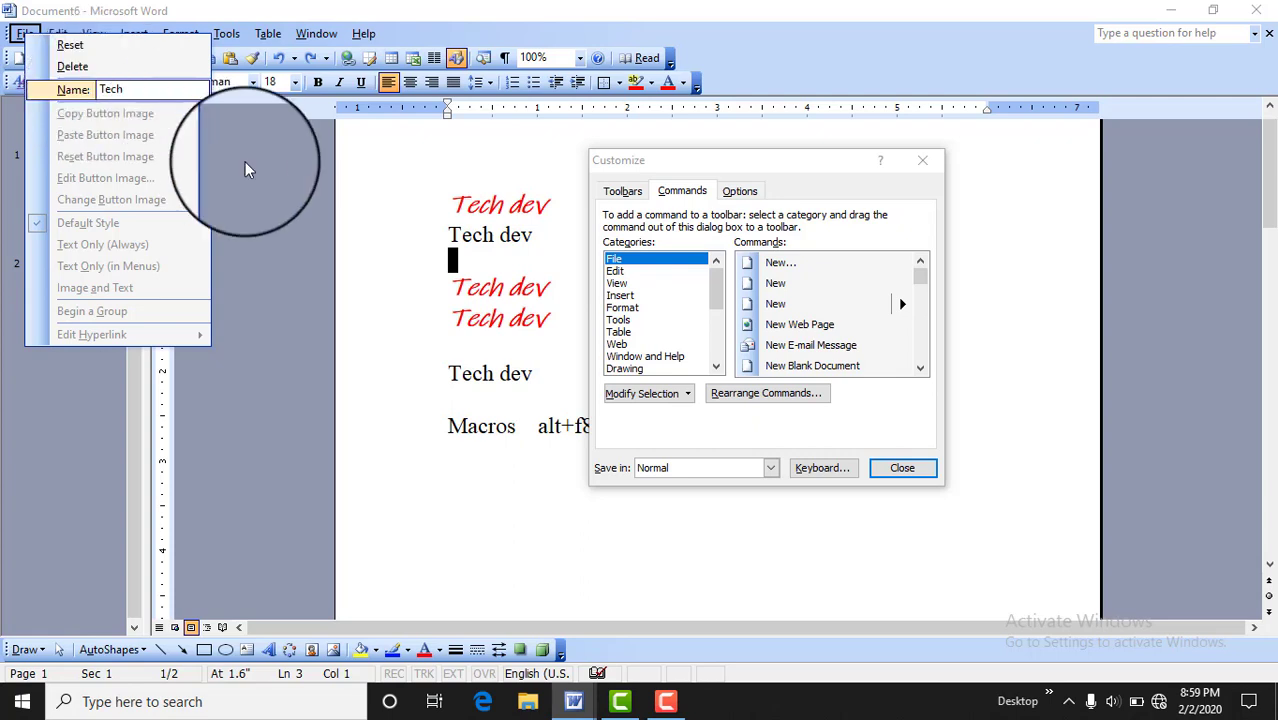
{"action": "key", "text": "Return"}
{"action": "left_click", "coordinate": [880, 462]}
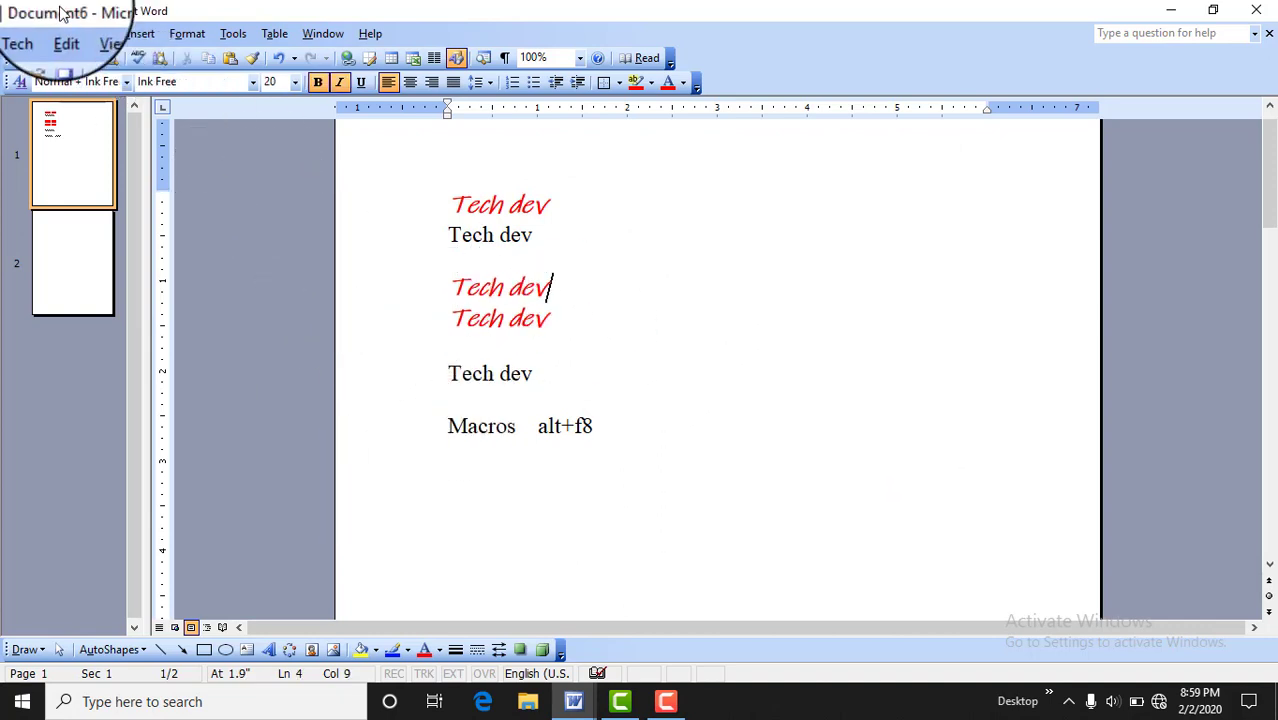
Step: Open the renamed Tech menu and move along the menu bar to Tools
{"action": "left_click", "coordinate": [38, 38]}
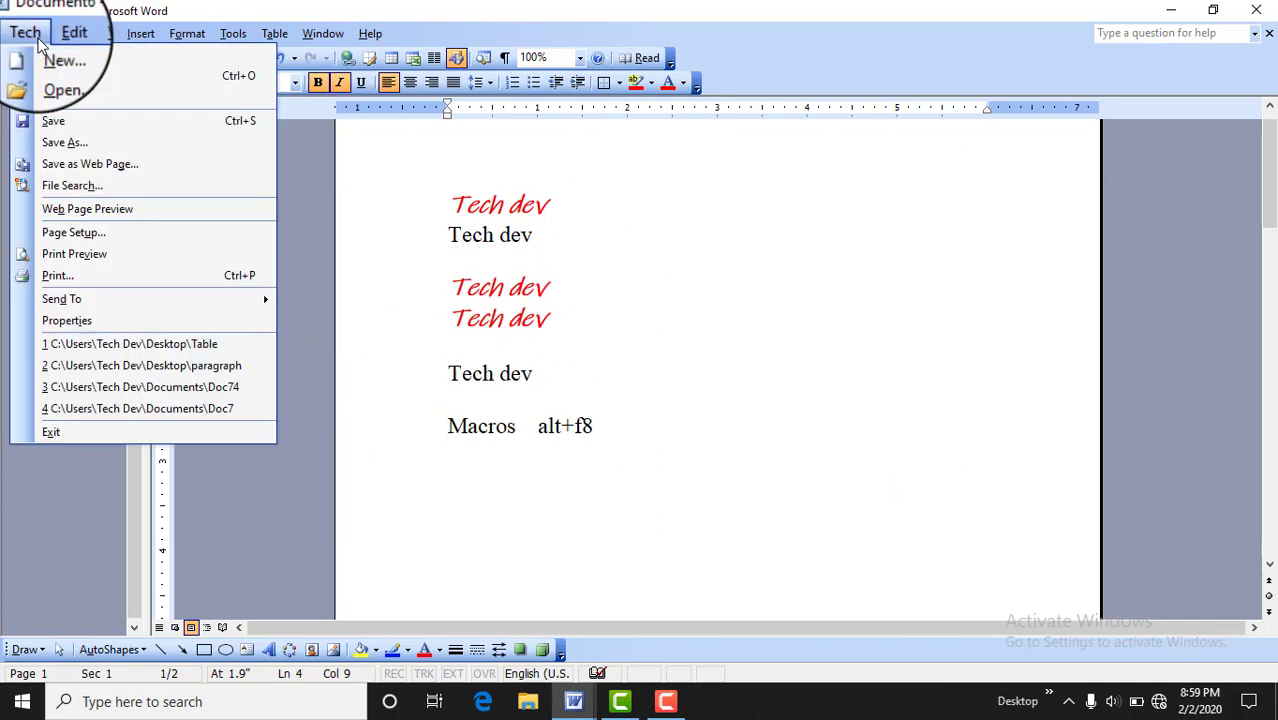
{"action": "mouse_move", "coordinate": [10, 28]}
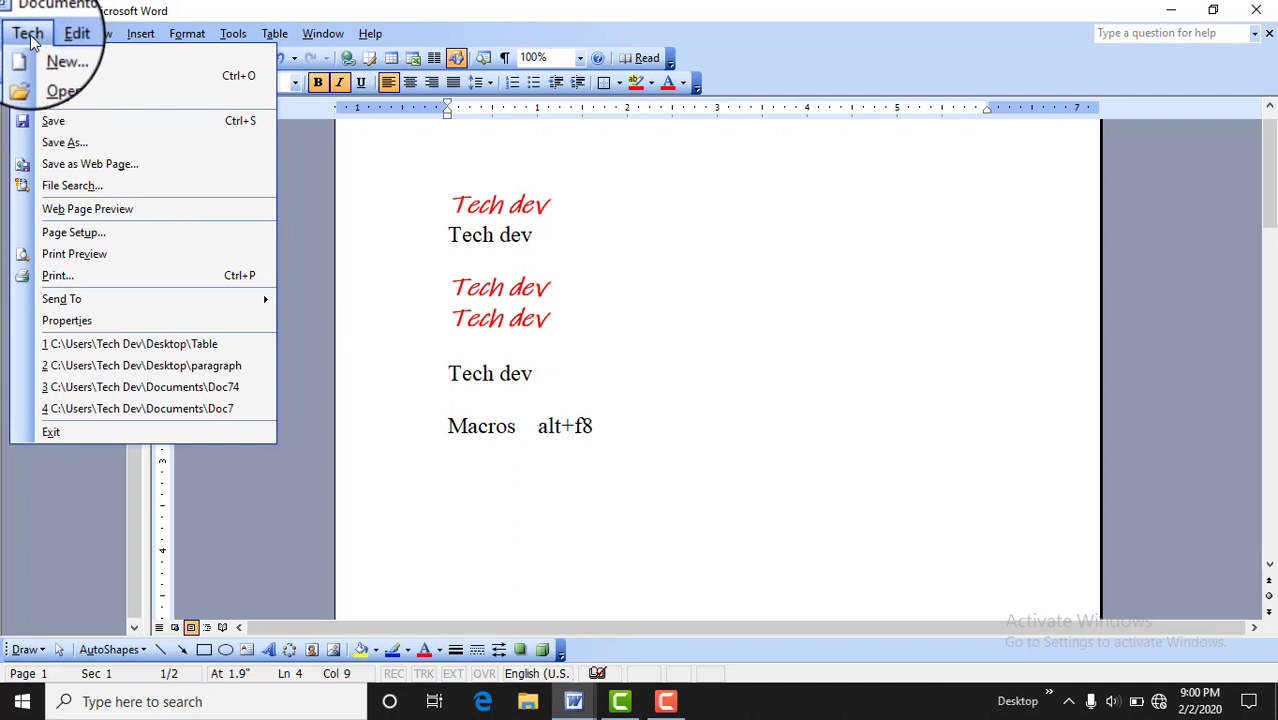
{"action": "mouse_move", "coordinate": [236, 38]}
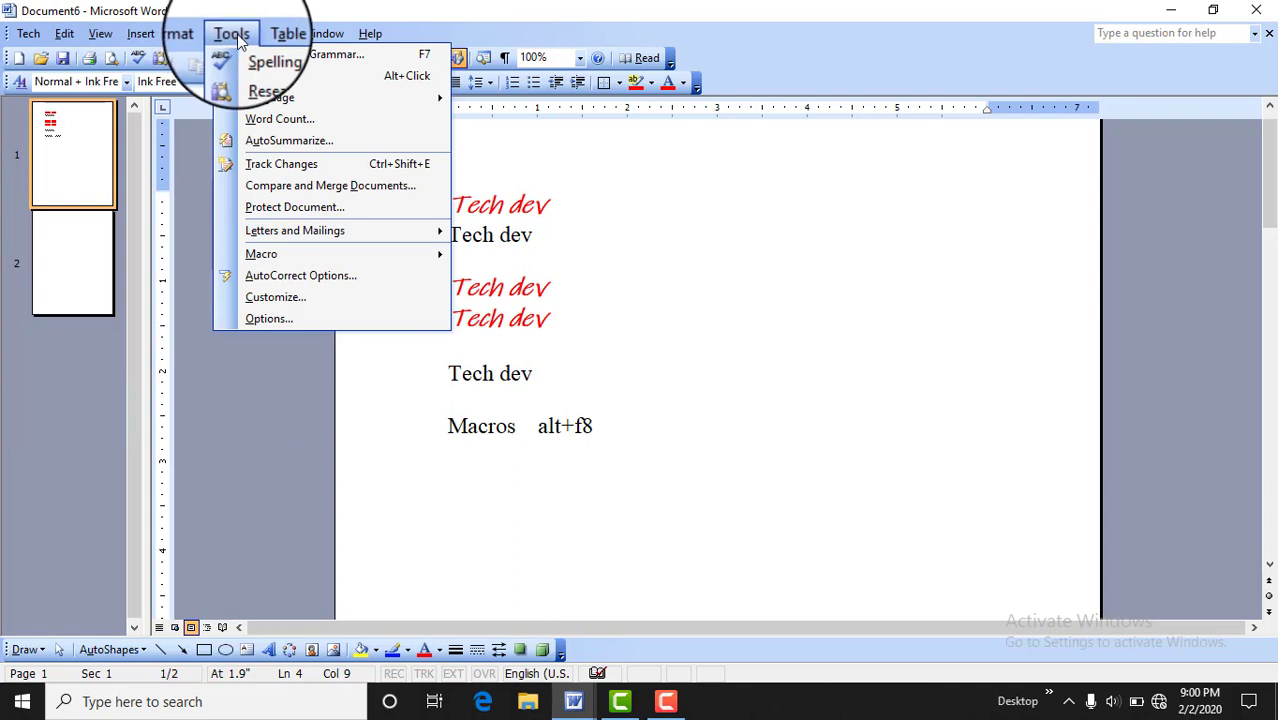
Step: Reset the custom Tech menu back to File in Customize, then view the Options page
{"action": "left_click", "coordinate": [315, 298]}
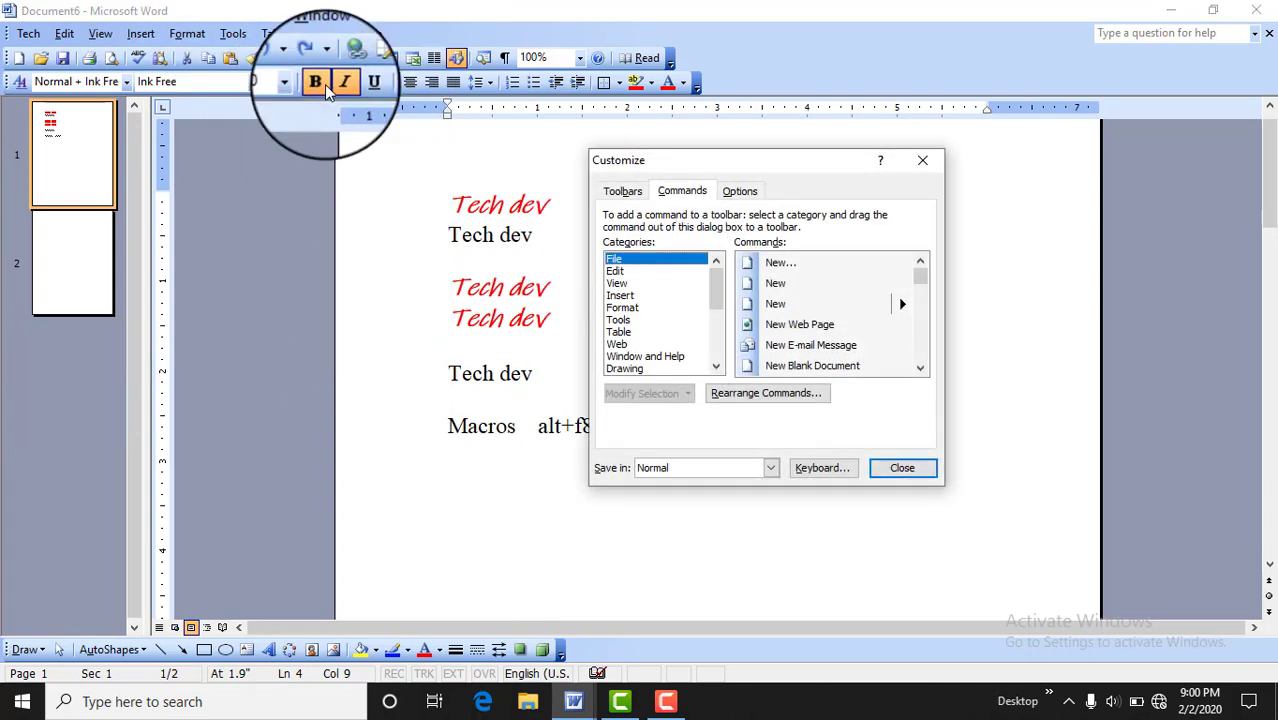
{"action": "right_click", "coordinate": [30, 37]}
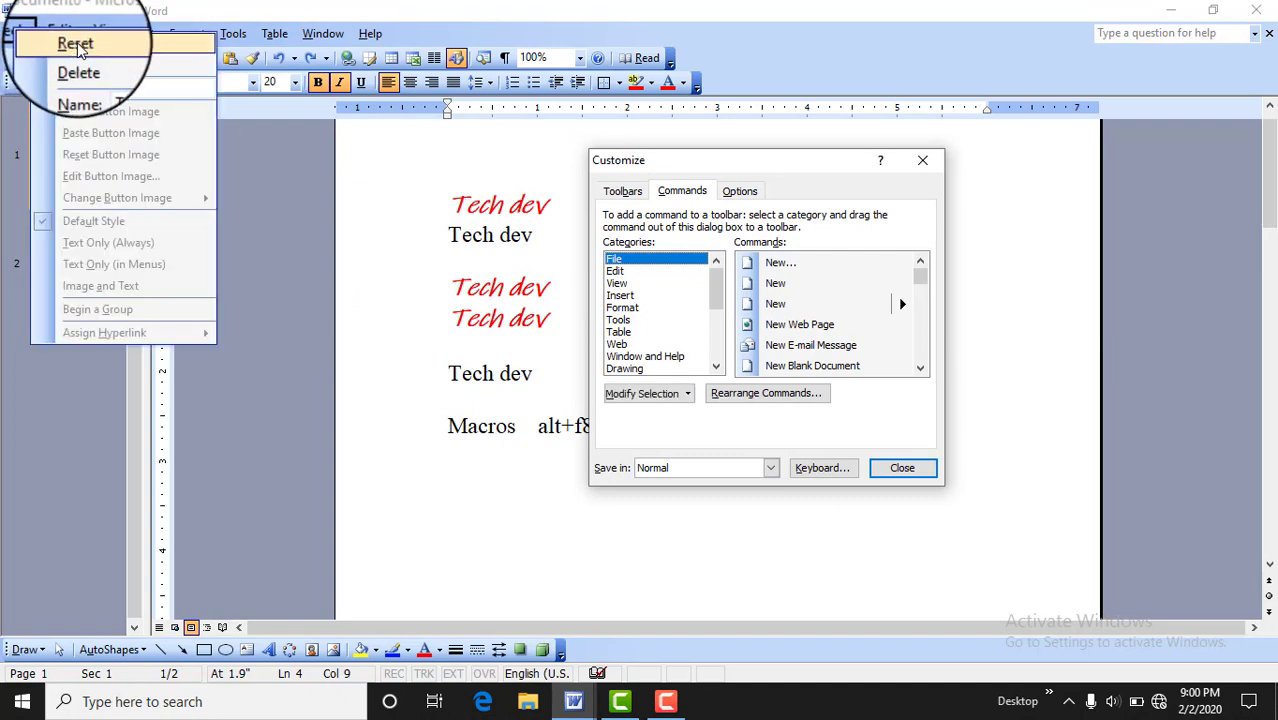
{"action": "left_click", "coordinate": [78, 46]}
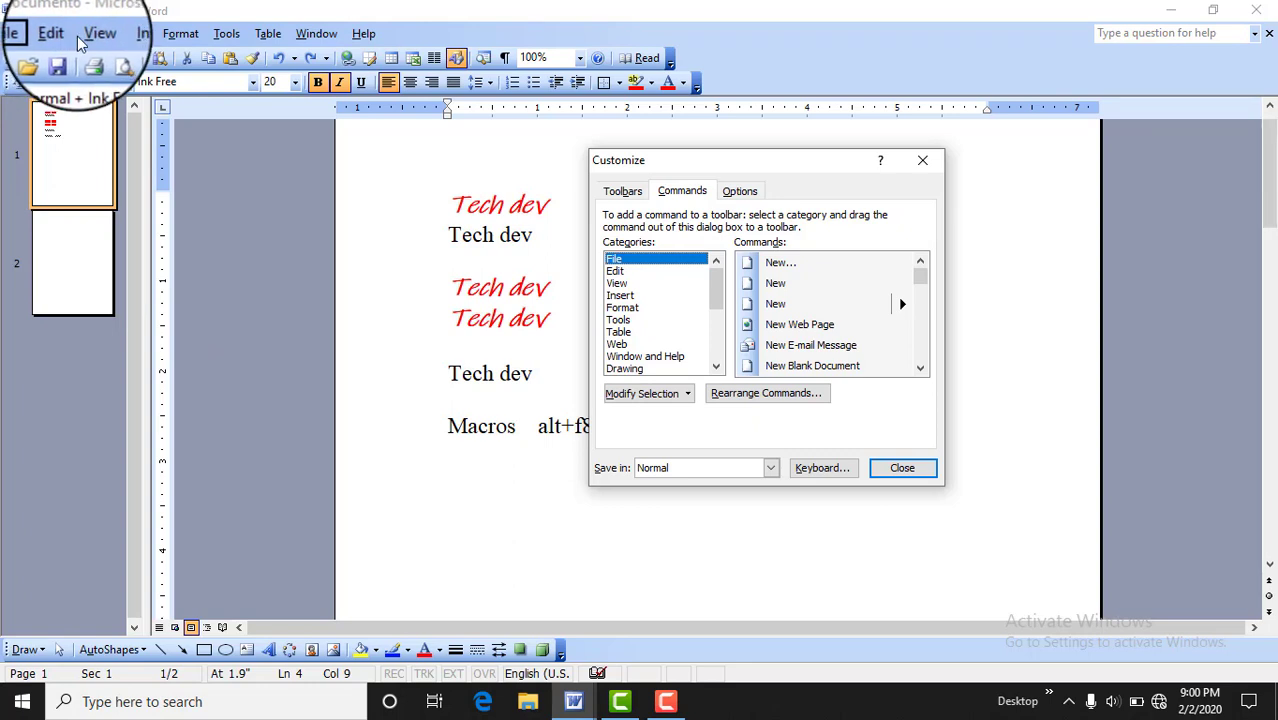
{"action": "left_click", "coordinate": [730, 197]}
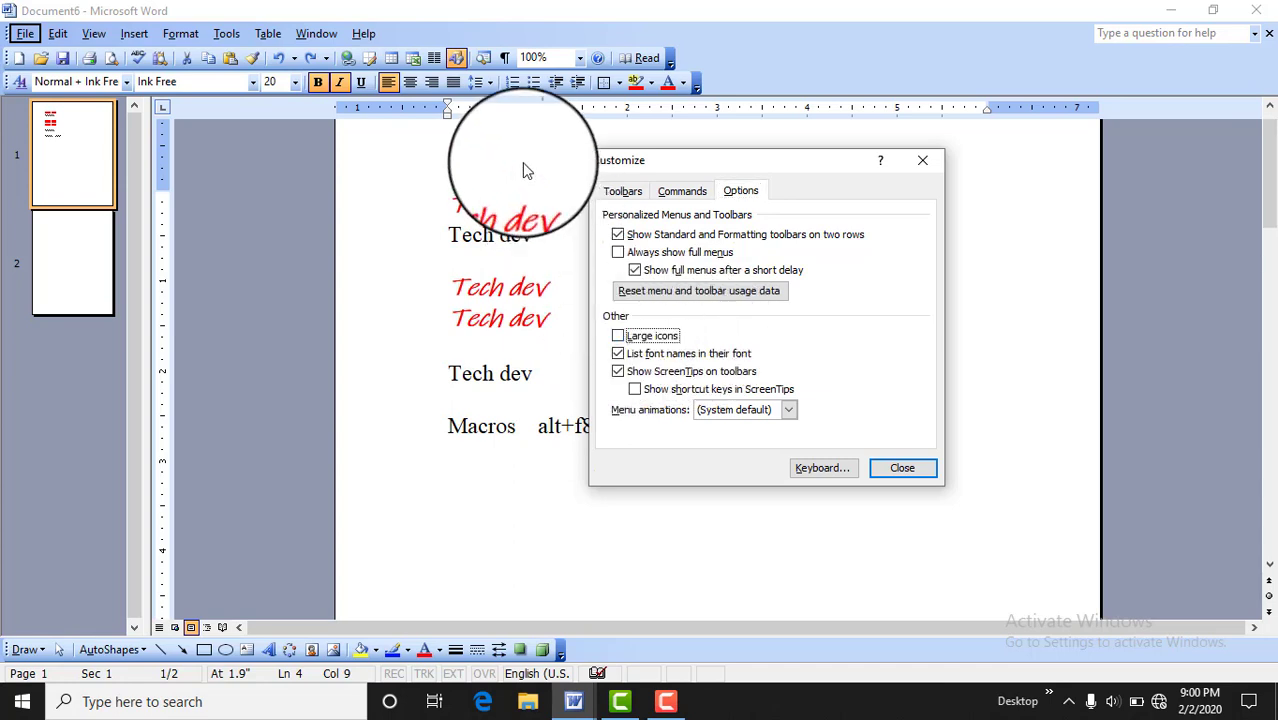
Step: Try Large icons on and off several times, leave it unchecked, and close Customize
{"action": "left_click", "coordinate": [618, 336]}
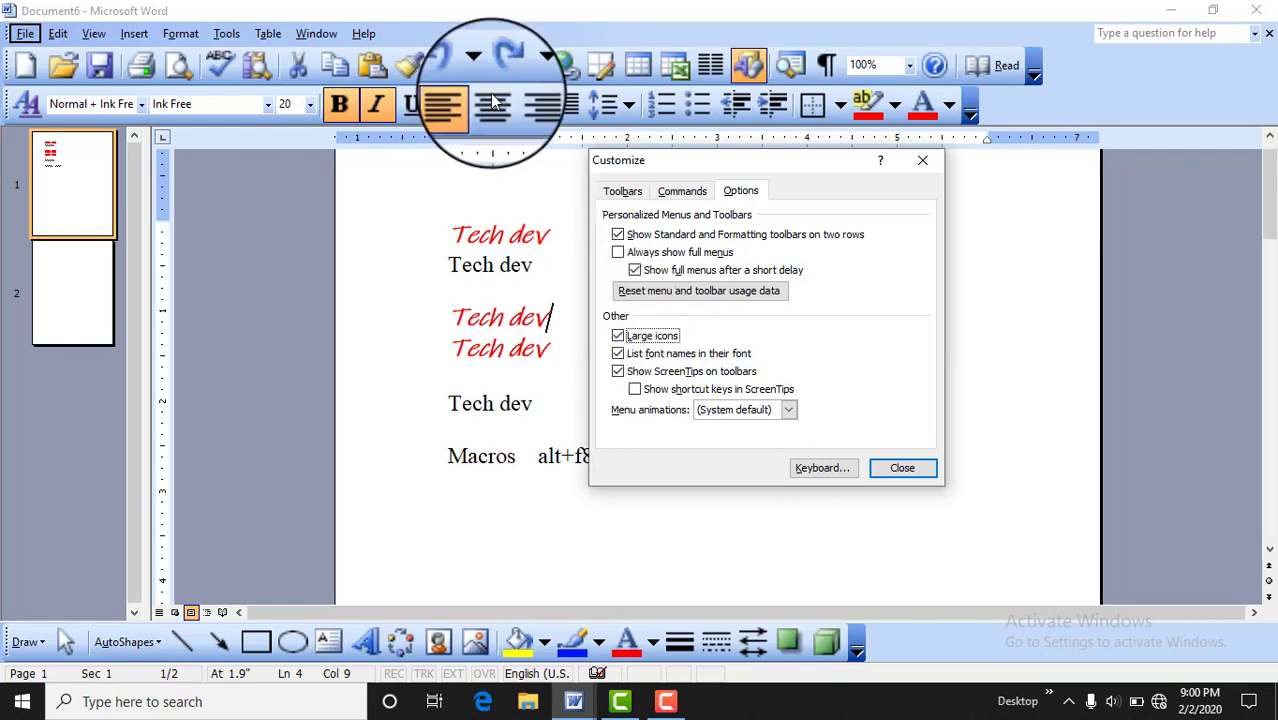
{"action": "left_click", "coordinate": [618, 336]}
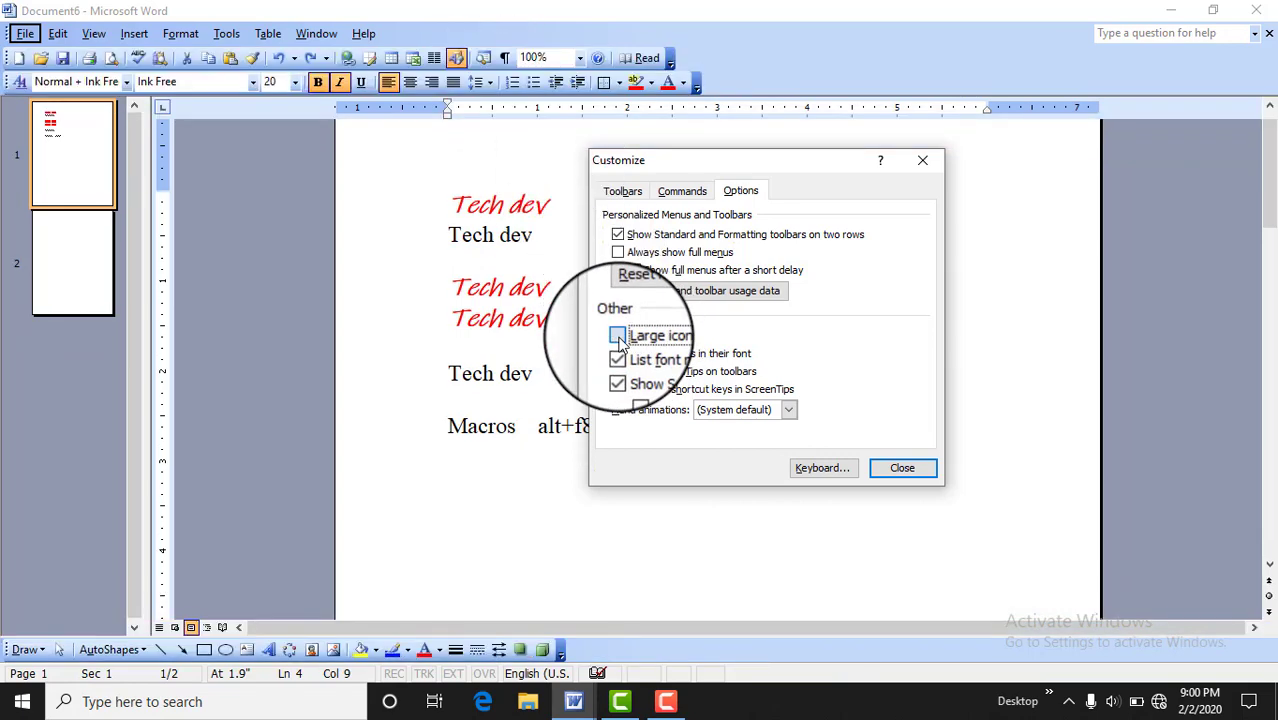
{"action": "left_click", "coordinate": [618, 336]}
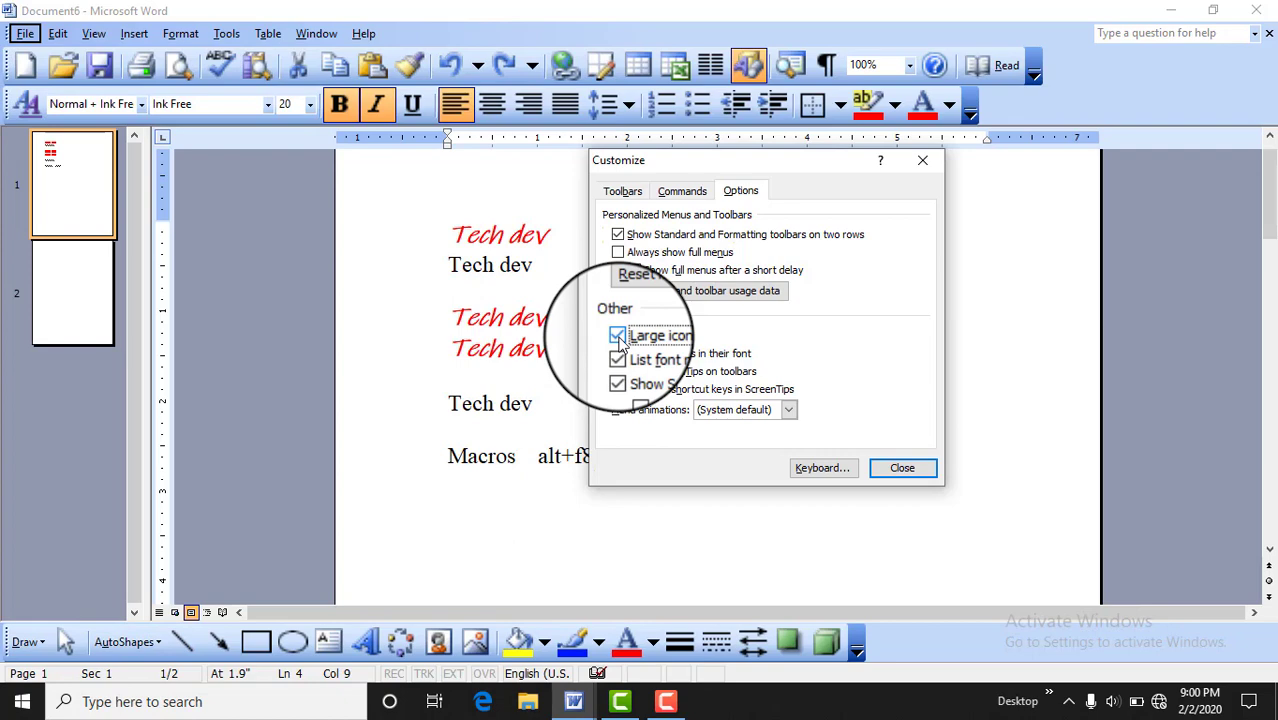
{"action": "left_click", "coordinate": [618, 337]}
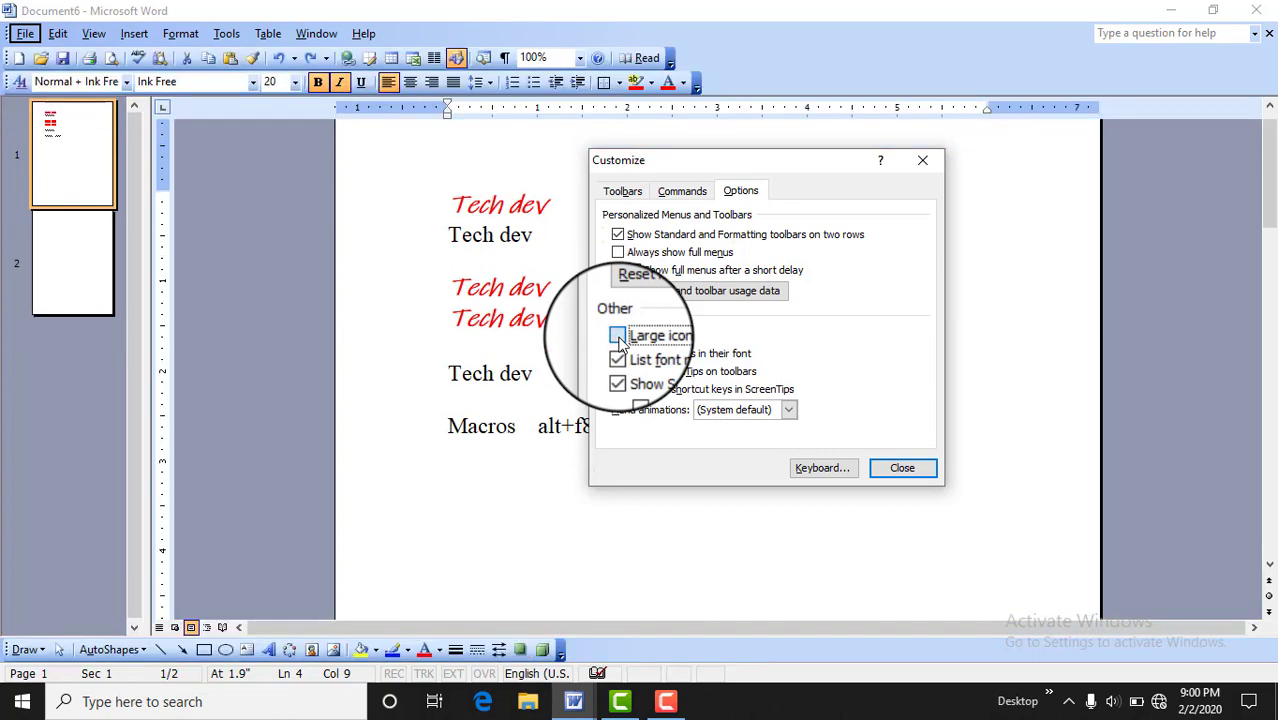
{"action": "left_click", "coordinate": [618, 336]}
{"action": "left_click", "coordinate": [618, 336]}
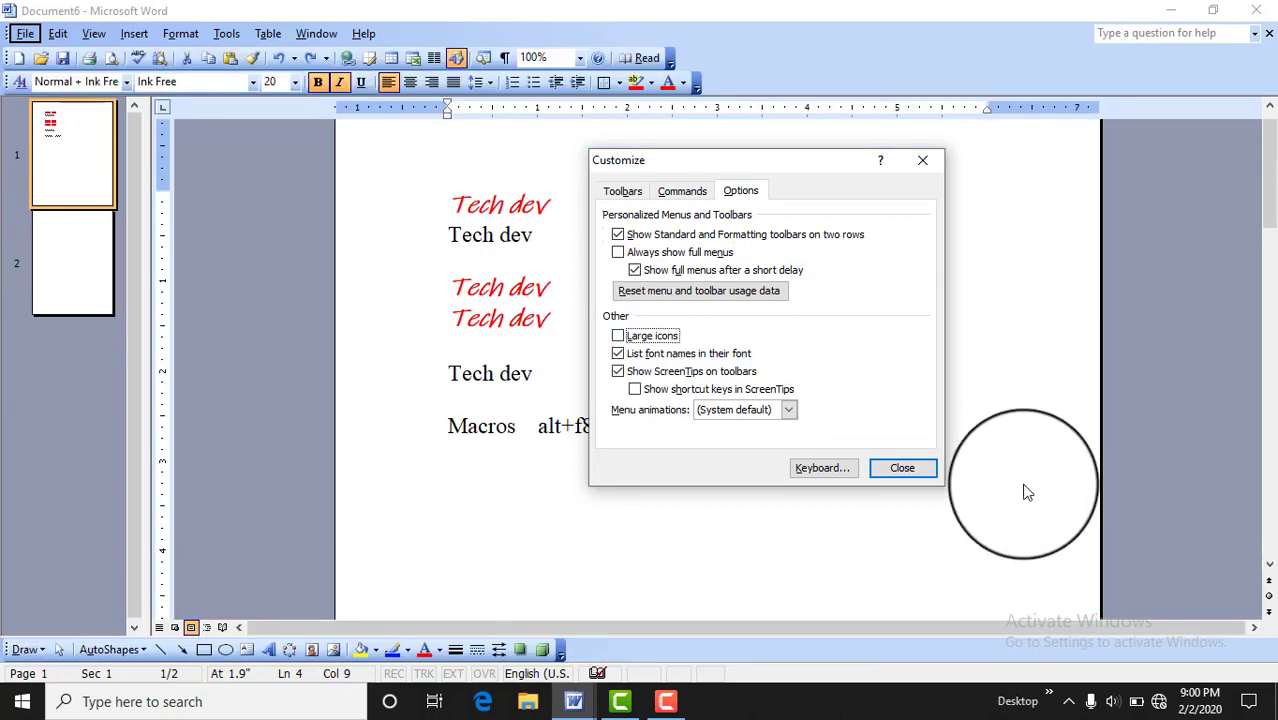
{"action": "left_click", "coordinate": [900, 468]}
Step: Open Tools > Options, move it aside, browse its tabs and finish on Security
{"action": "left_click", "coordinate": [222, 37]}
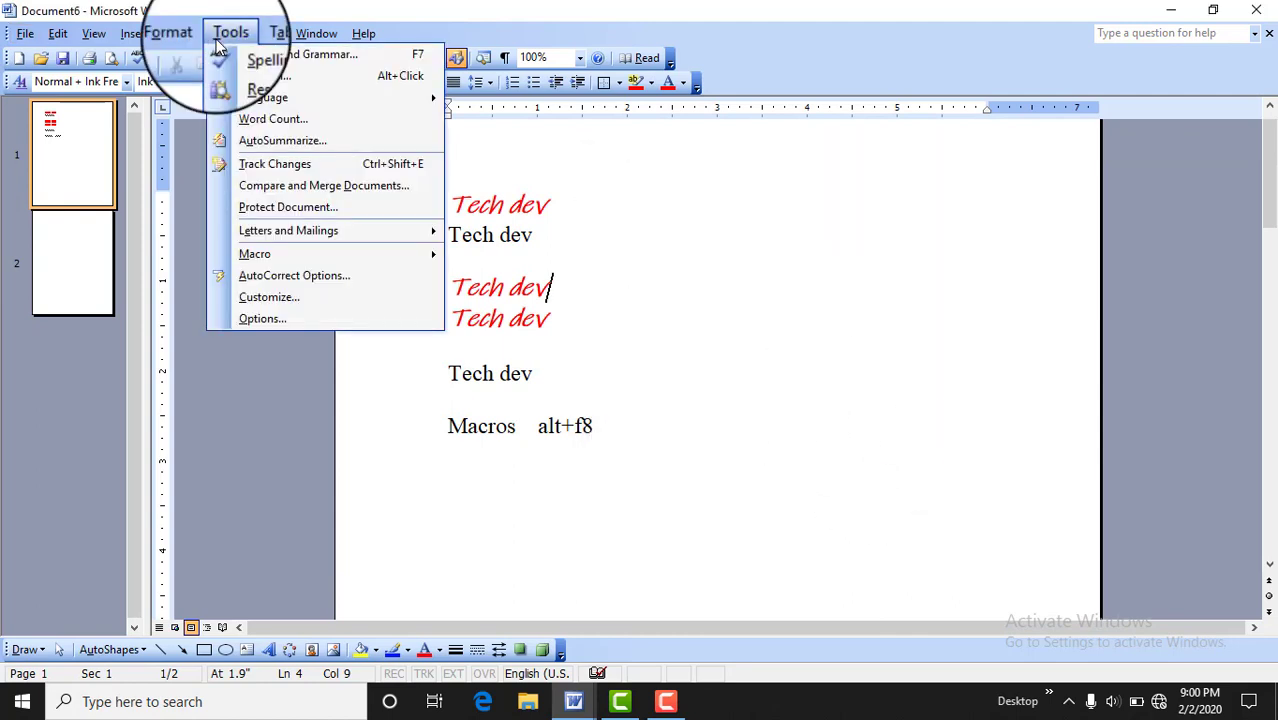
{"action": "left_click", "coordinate": [297, 311]}
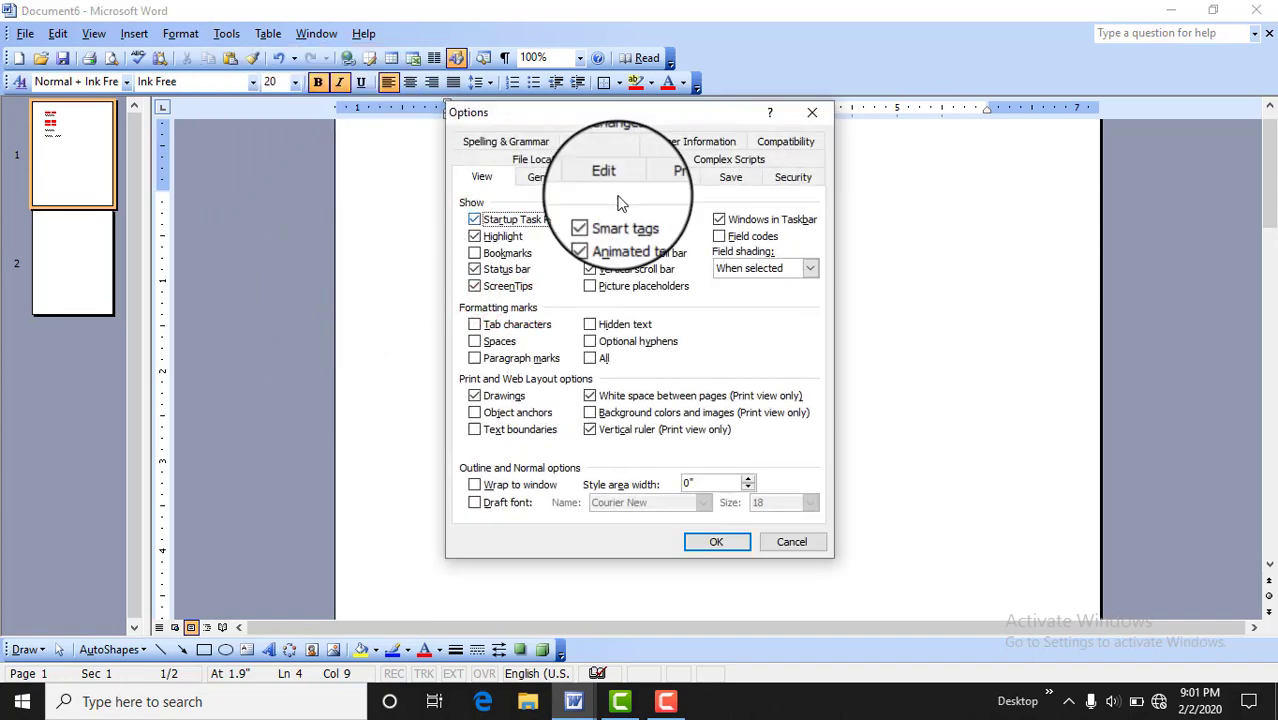
{"action": "mouse_move", "coordinate": [520, 117]}
{"action": "left_mouse_down"}
{"action": "mouse_move", "coordinate": [745, 179]}
{"action": "mouse_move", "coordinate": [685, 160]}
{"action": "left_mouse_up"}
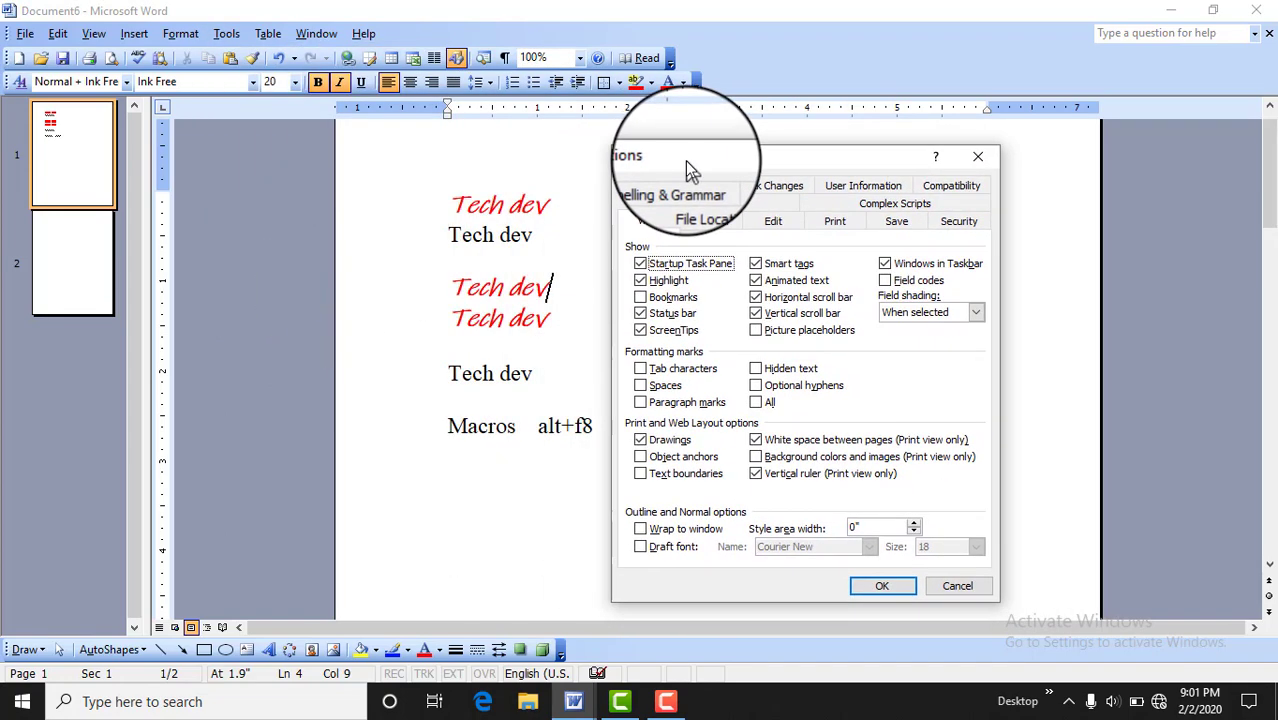
{"action": "left_click", "coordinate": [720, 221]}
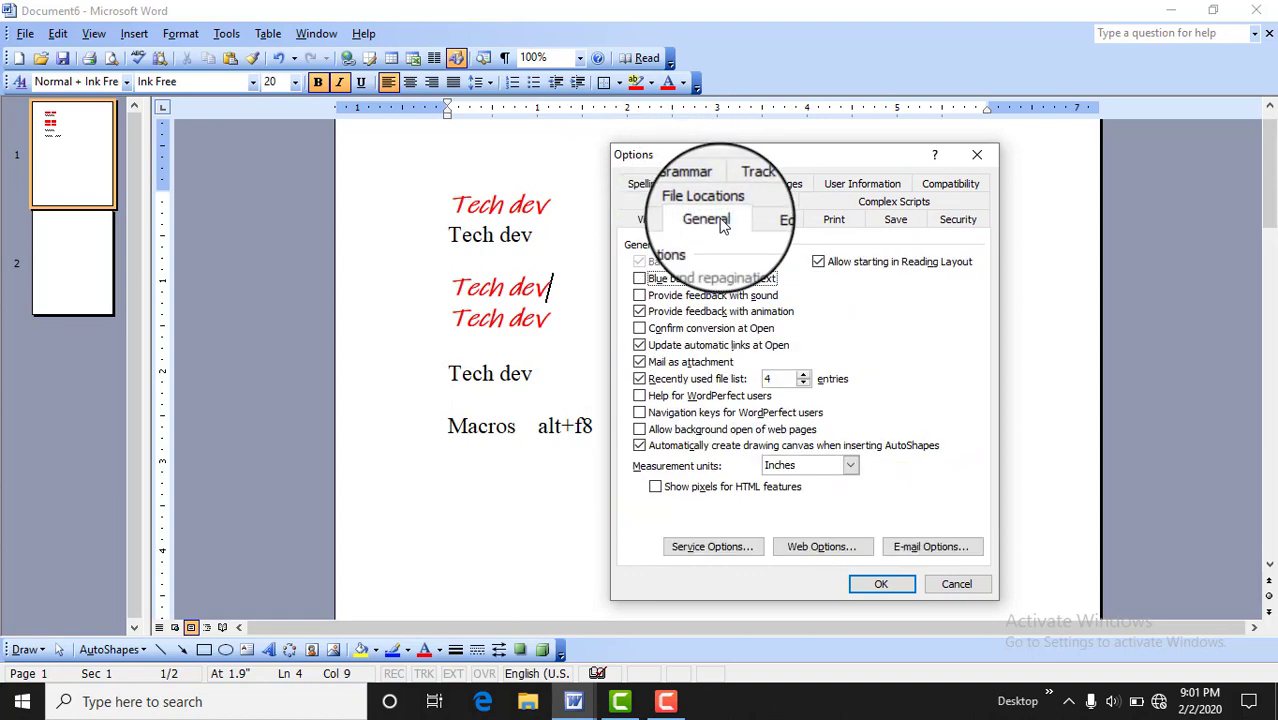
{"action": "left_click", "coordinate": [771, 221]}
{"action": "left_click", "coordinate": [795, 208]}
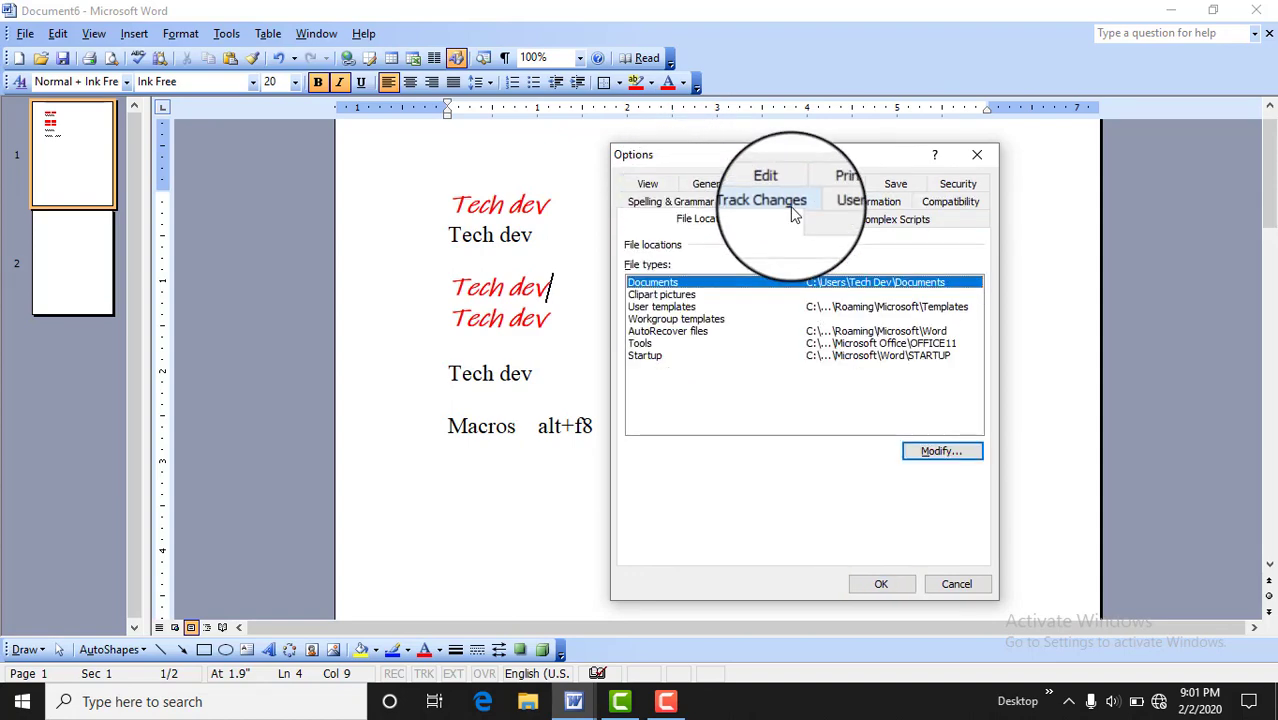
{"action": "left_click", "coordinate": [857, 215]}
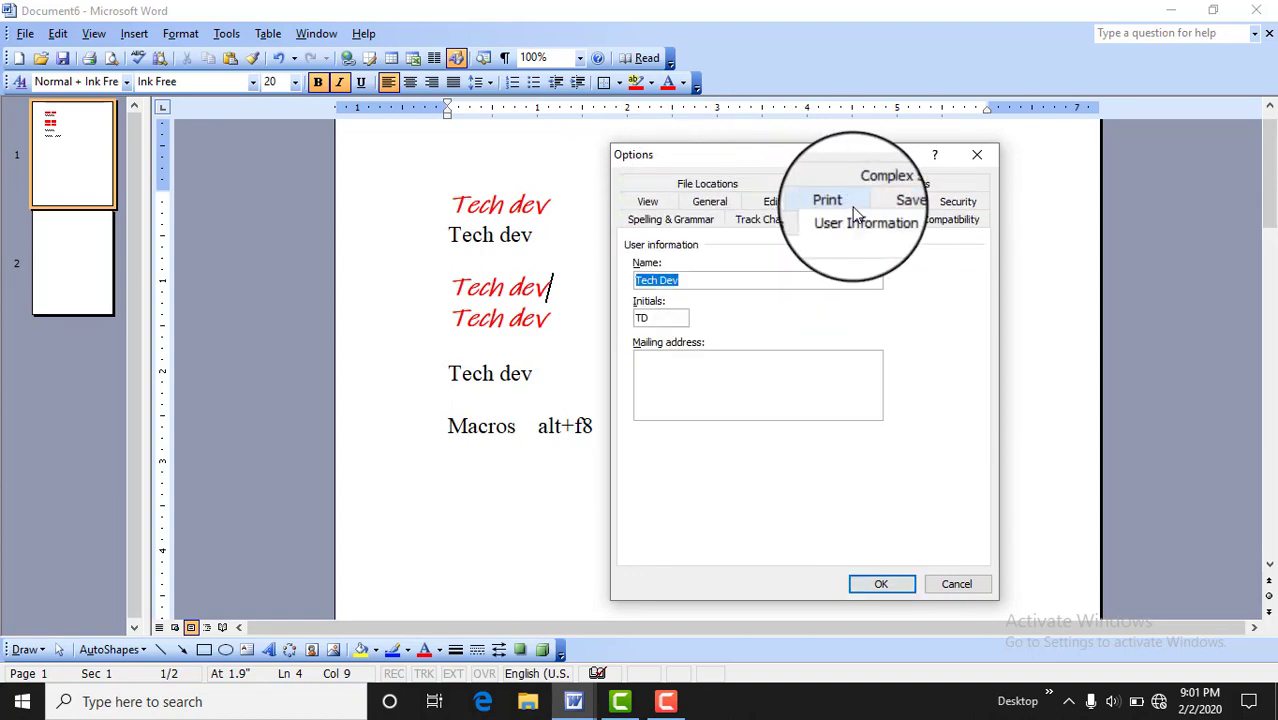
{"action": "left_click", "coordinate": [829, 201]}
{"action": "left_click", "coordinate": [761, 199]}
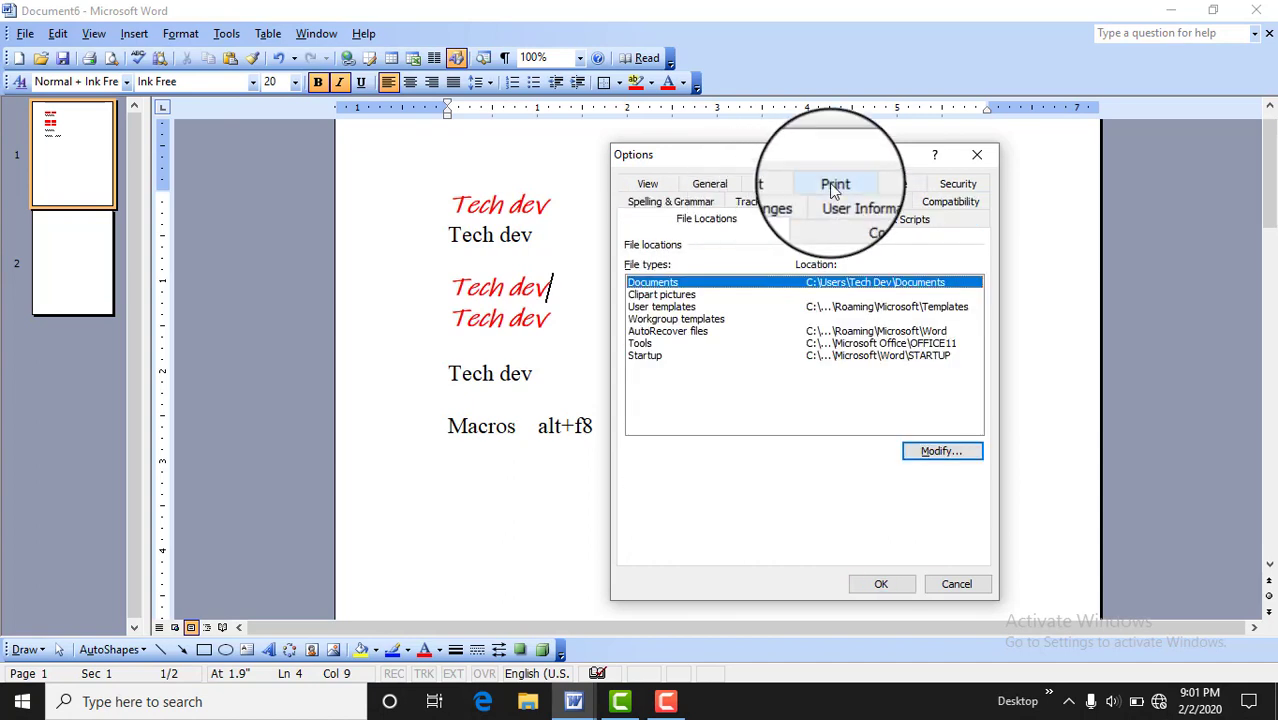
{"action": "left_click", "coordinate": [948, 200]}
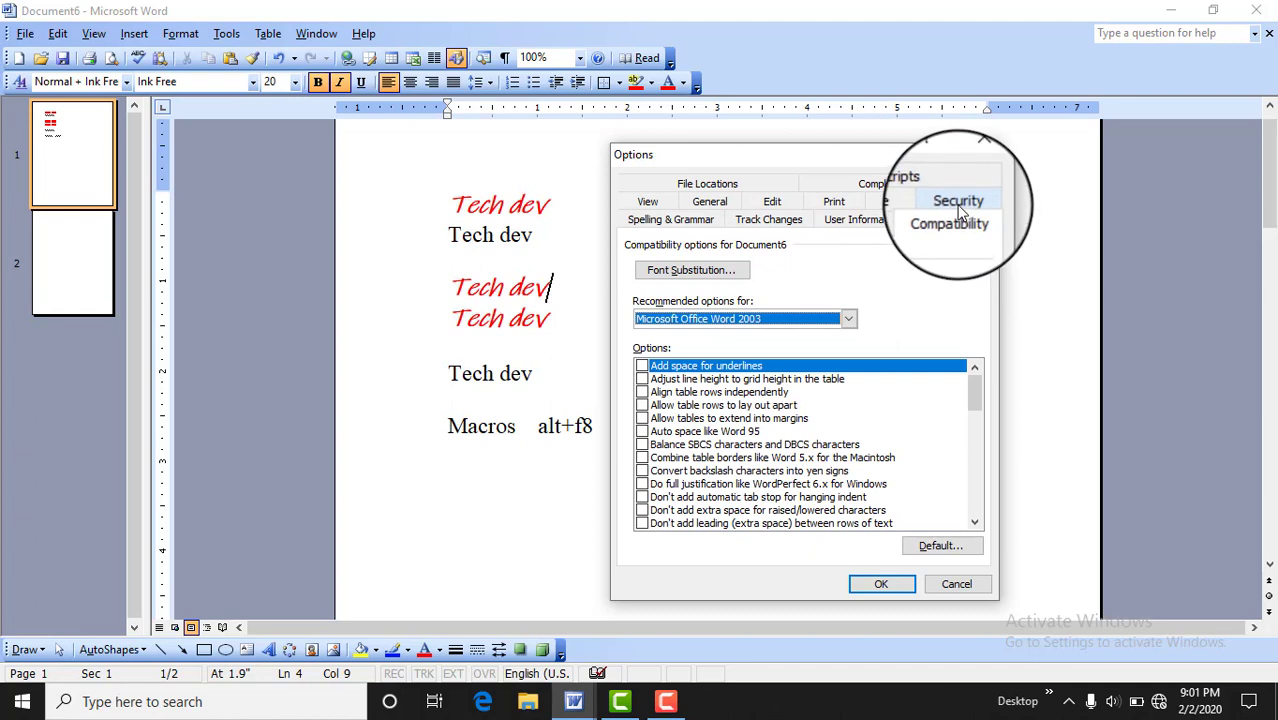
{"action": "left_click", "coordinate": [958, 204]}
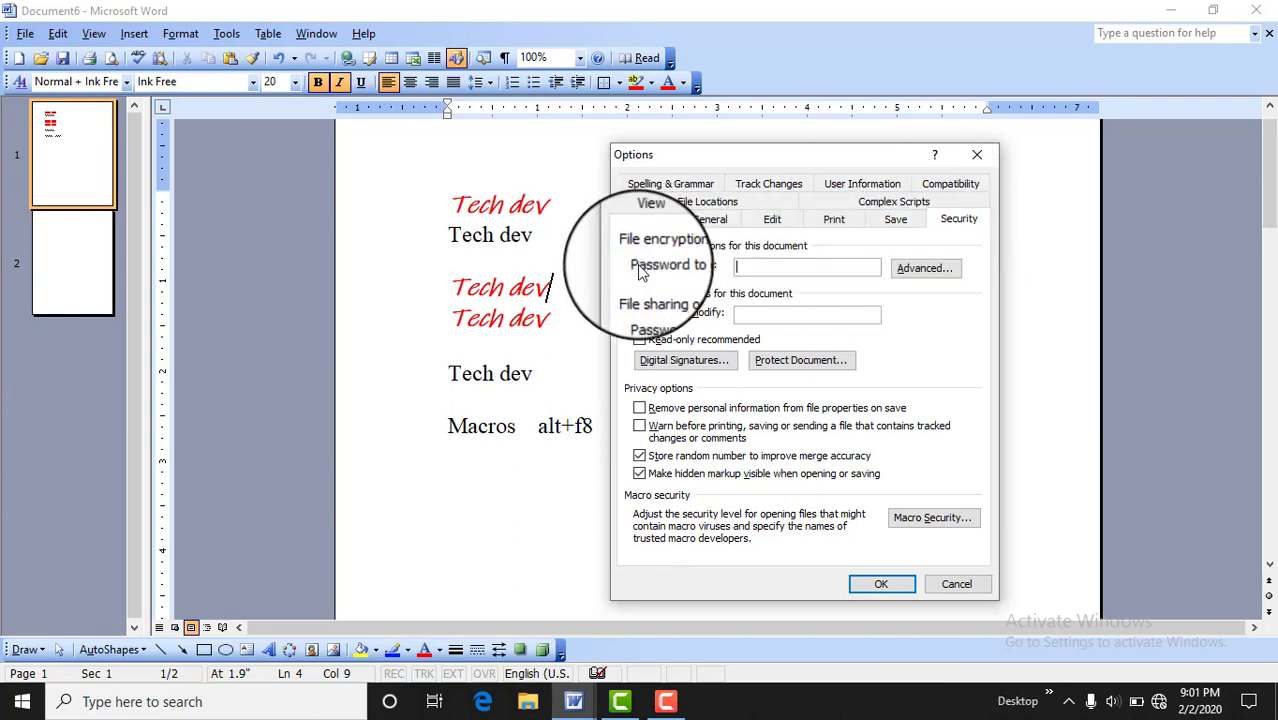
Step: Set and confirm both a password to open and a password to modify
{"action": "left_click", "coordinate": [760, 268]}
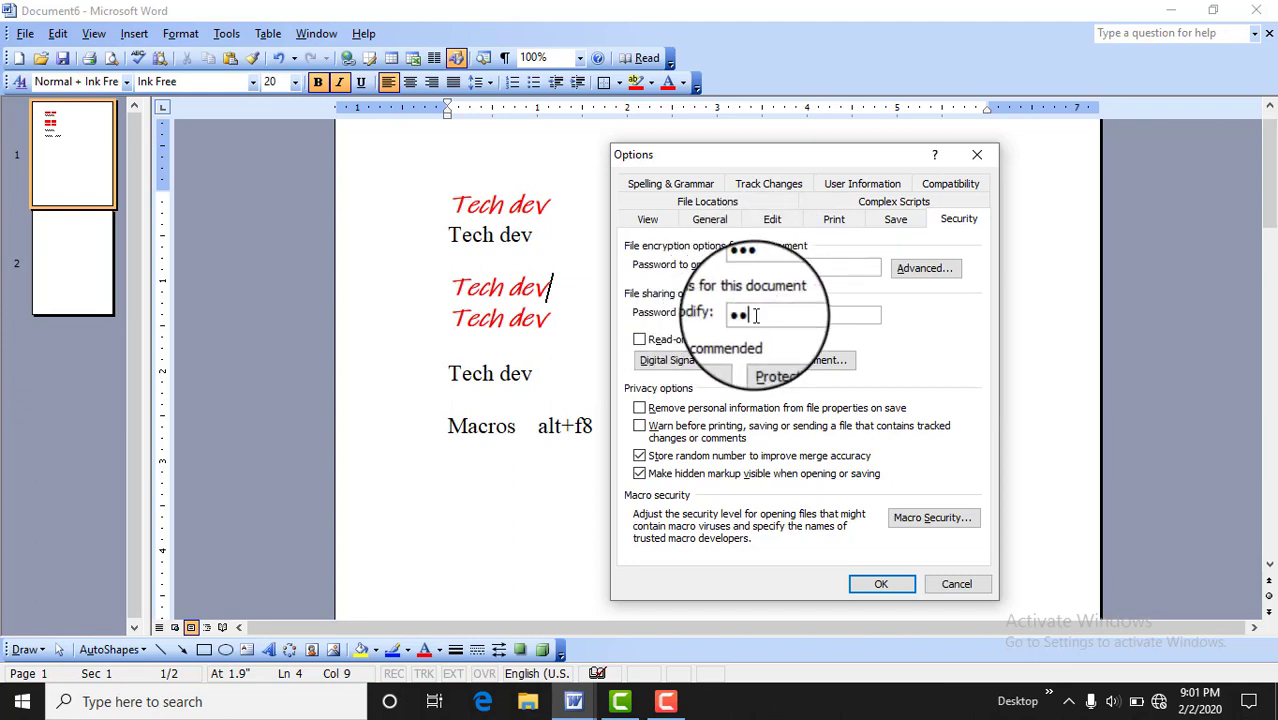
{"action": "left_click", "coordinate": [884, 586]}
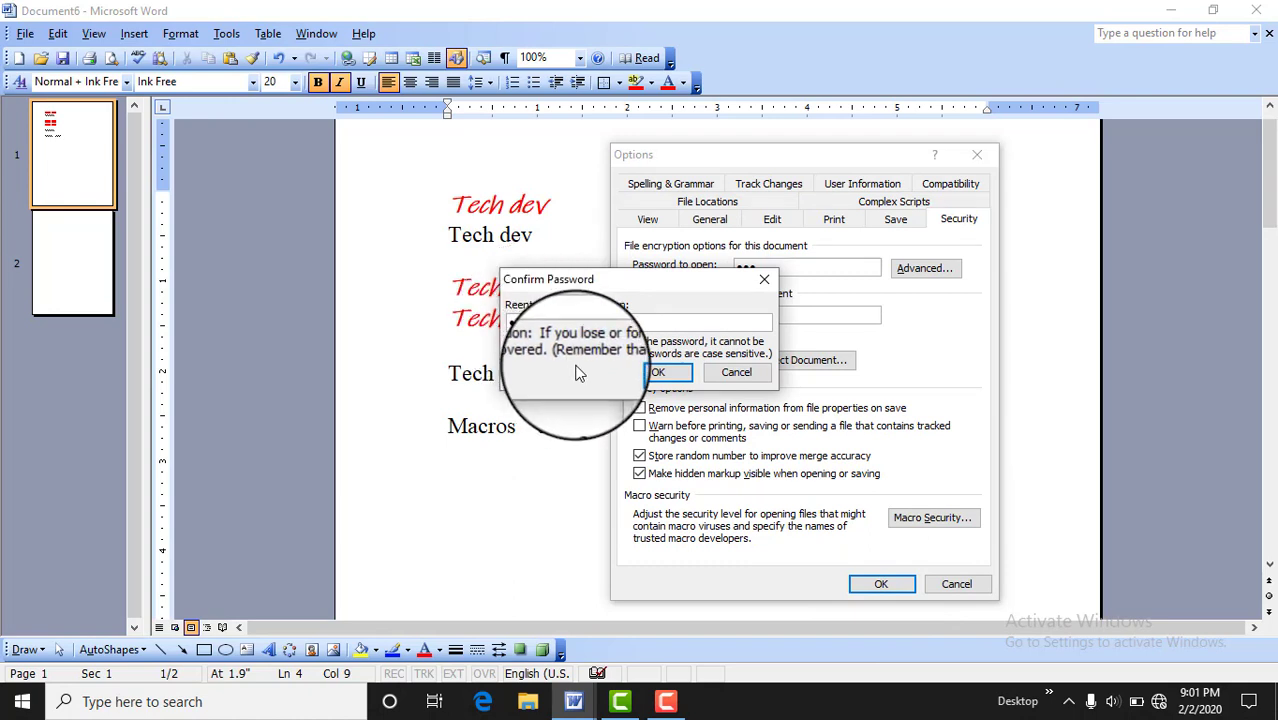
{"action": "left_click", "coordinate": [665, 372]}
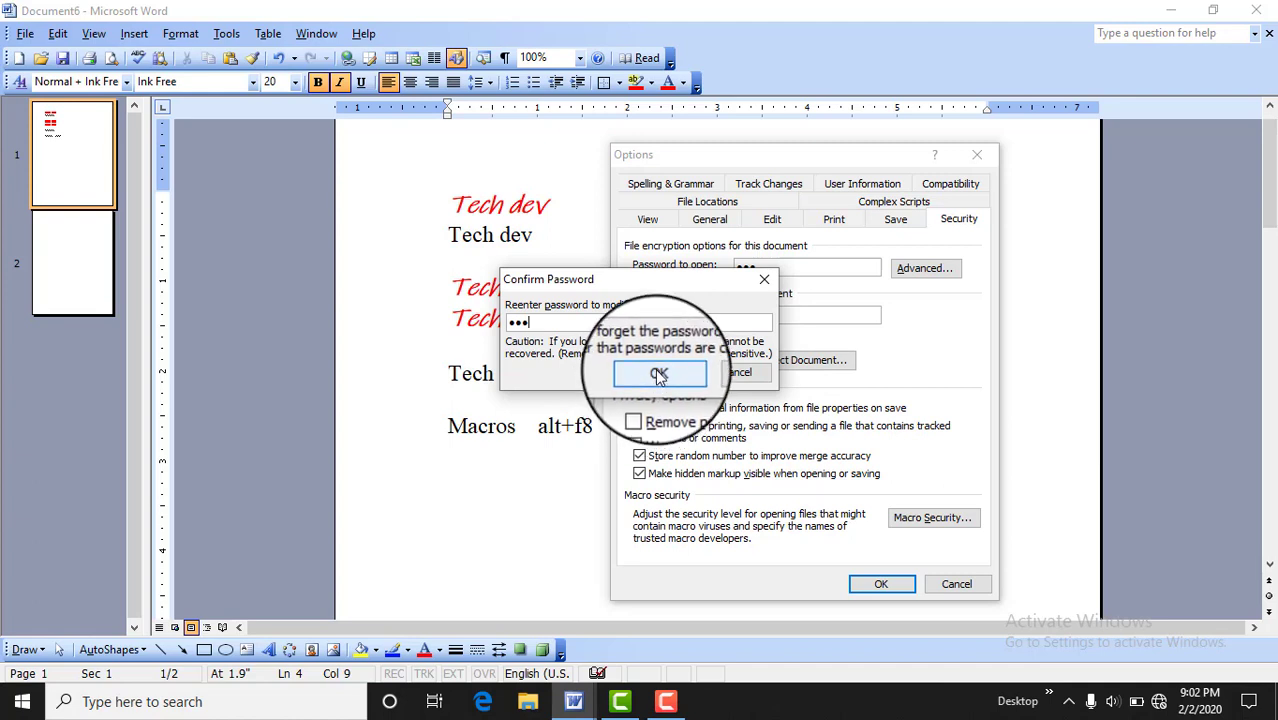
{"action": "left_click", "coordinate": [659, 374]}
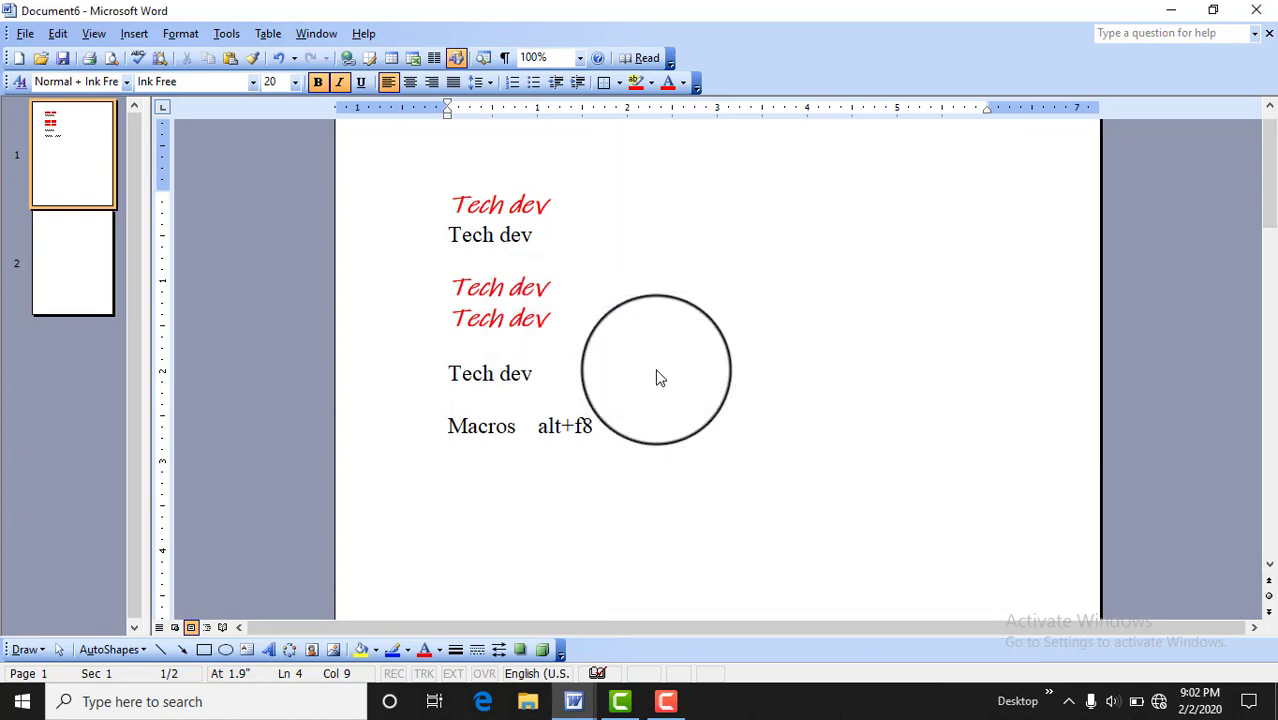
{"action": "left_click_drag", "start_coordinate": [478, 205], "coordinate": [449, 205]}
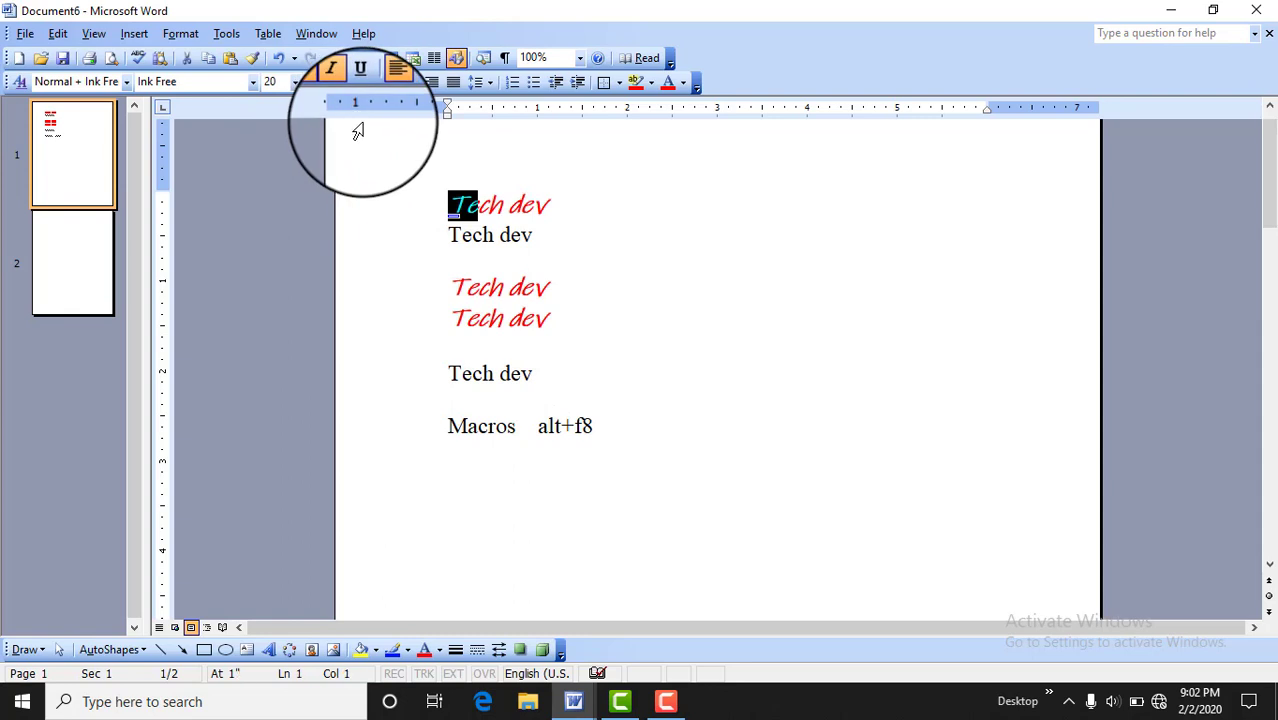
{"action": "left_click", "coordinate": [448, 205]}
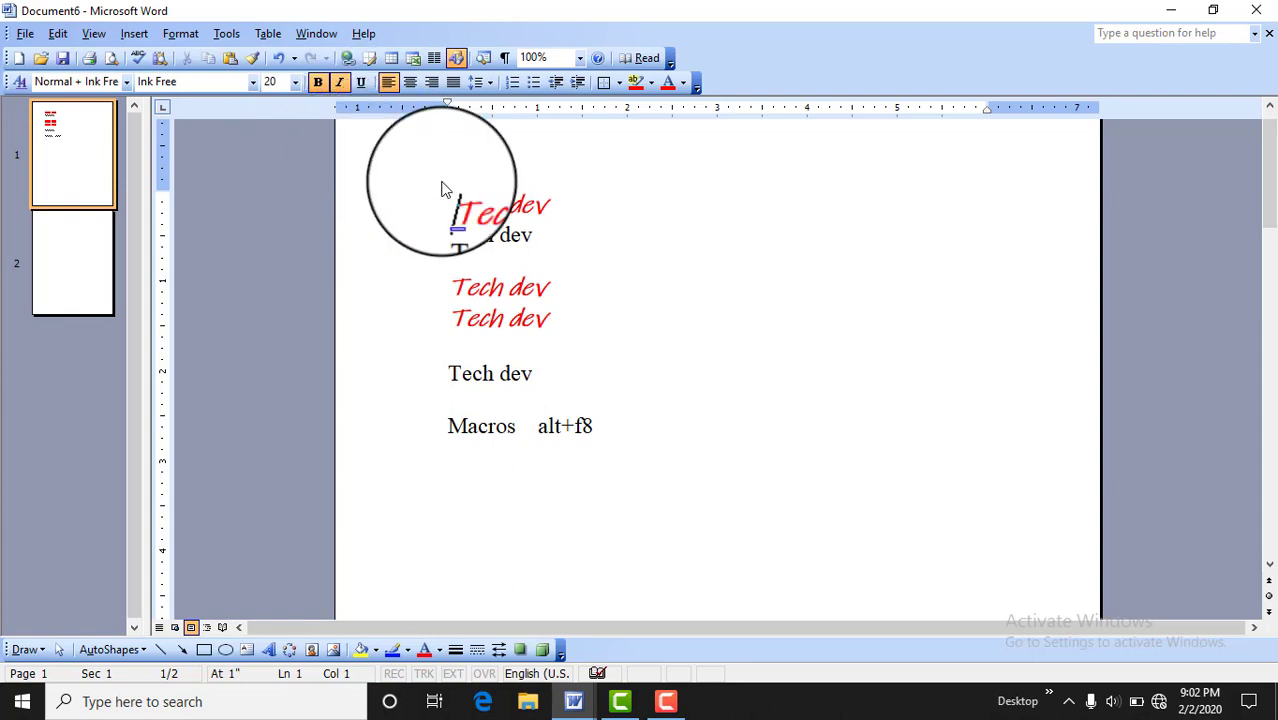
Step: Save the password-protected document to the Desktop with the file name 'security'
{"action": "left_click", "coordinate": [30, 35]}
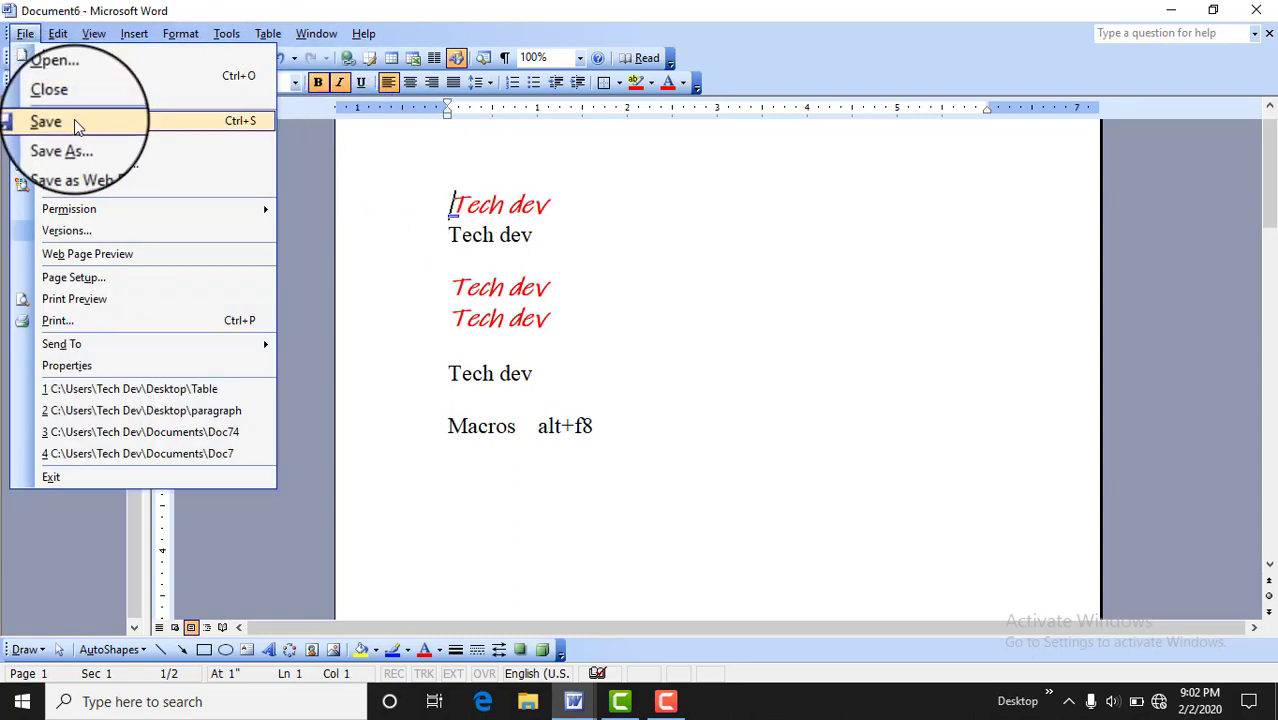
{"action": "left_click", "coordinate": [74, 121]}
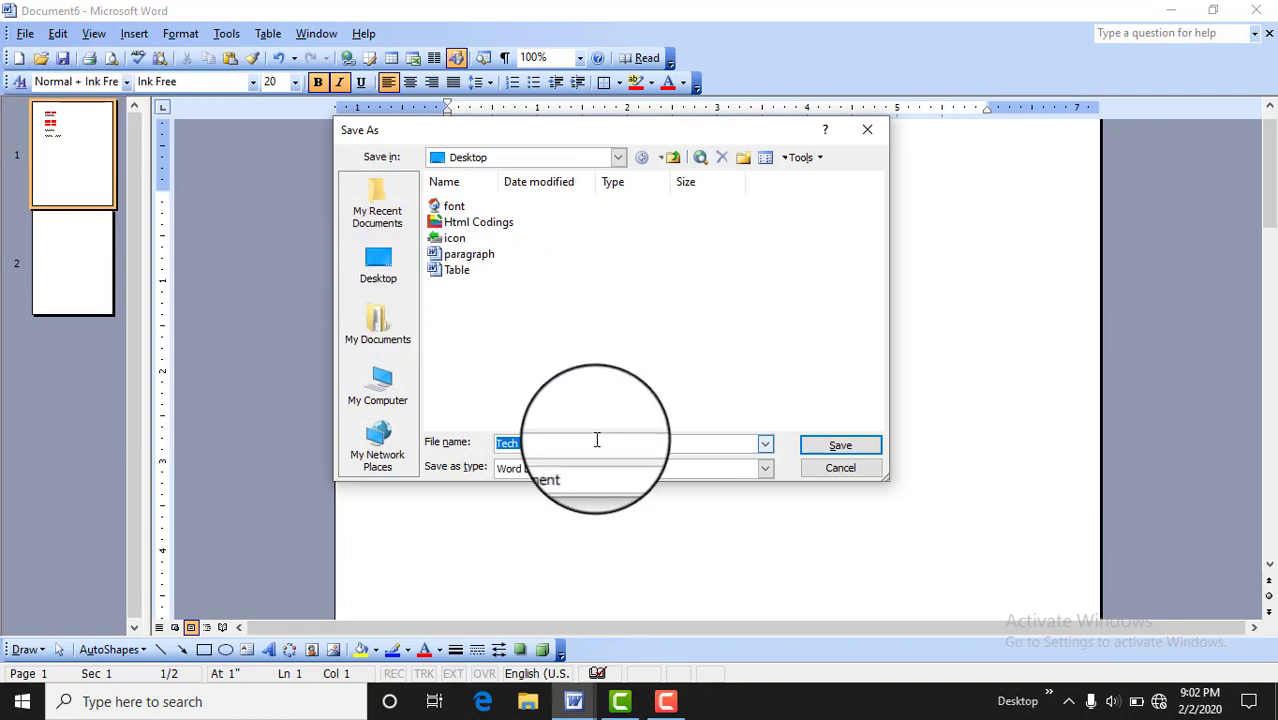
{"action": "type", "text": "s"}
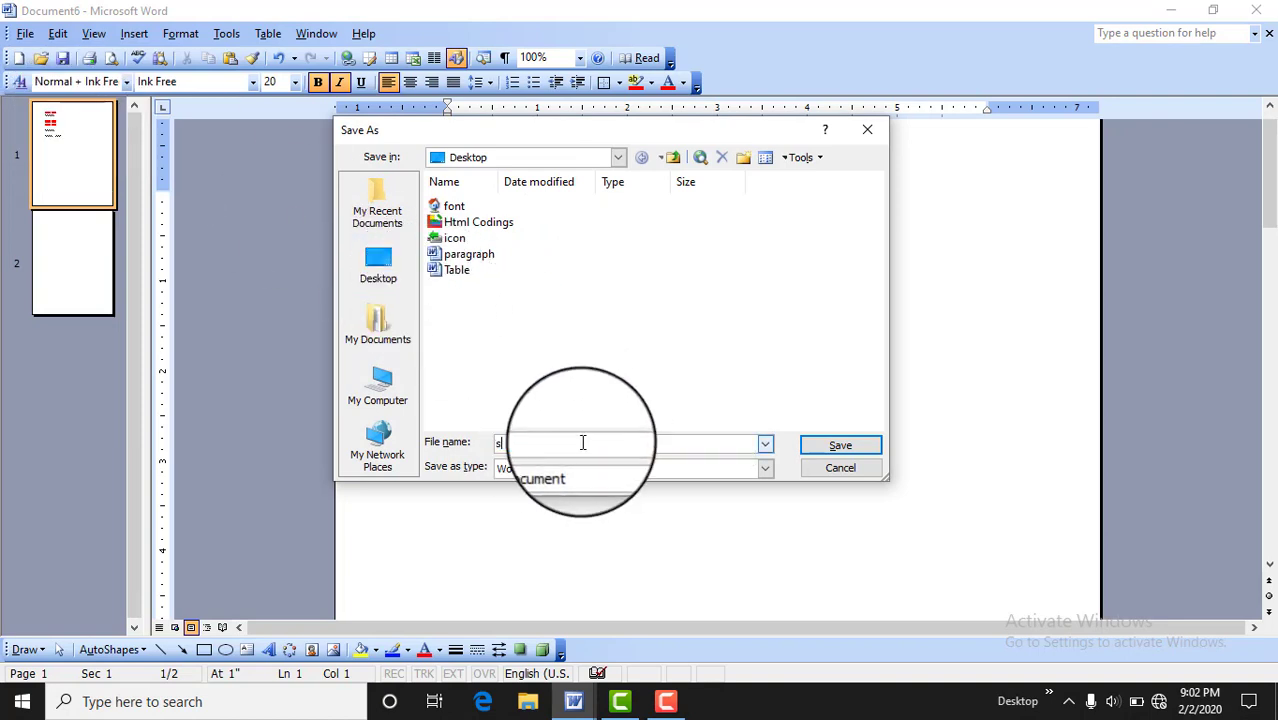
{"action": "type", "text": "e"}
{"action": "type", "text": "curity"}
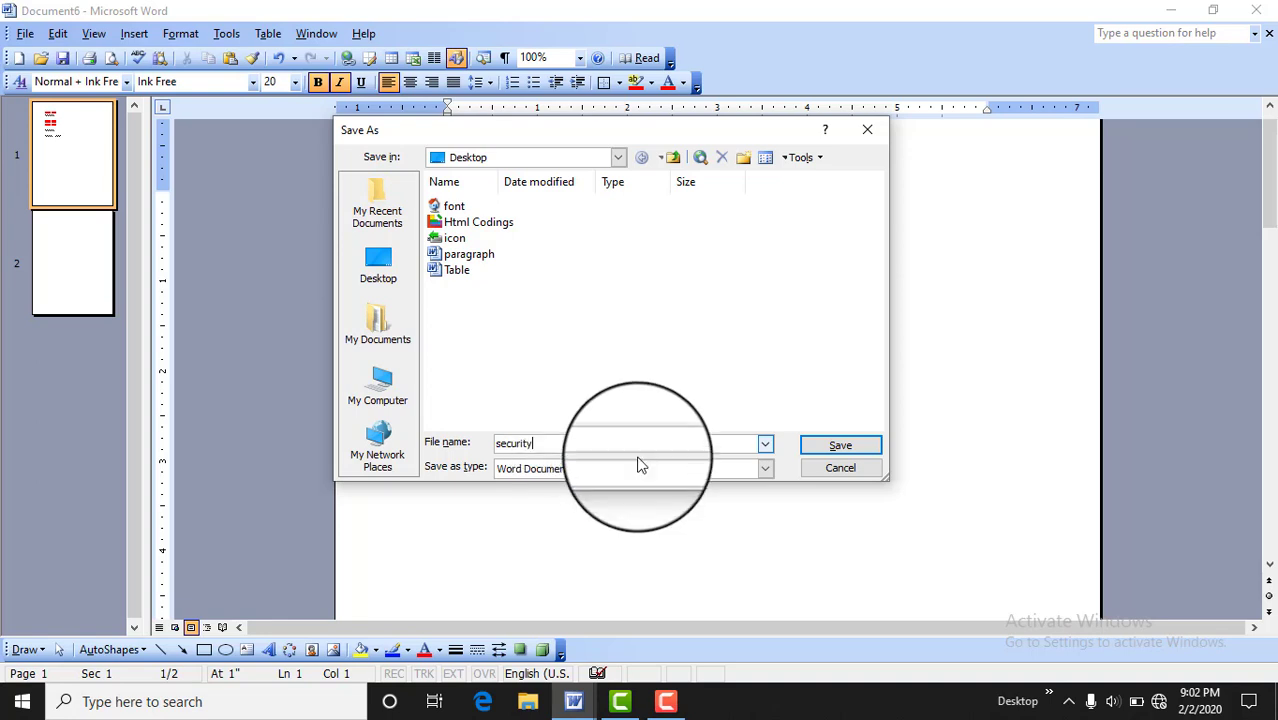
{"action": "left_click", "coordinate": [406, 285]}
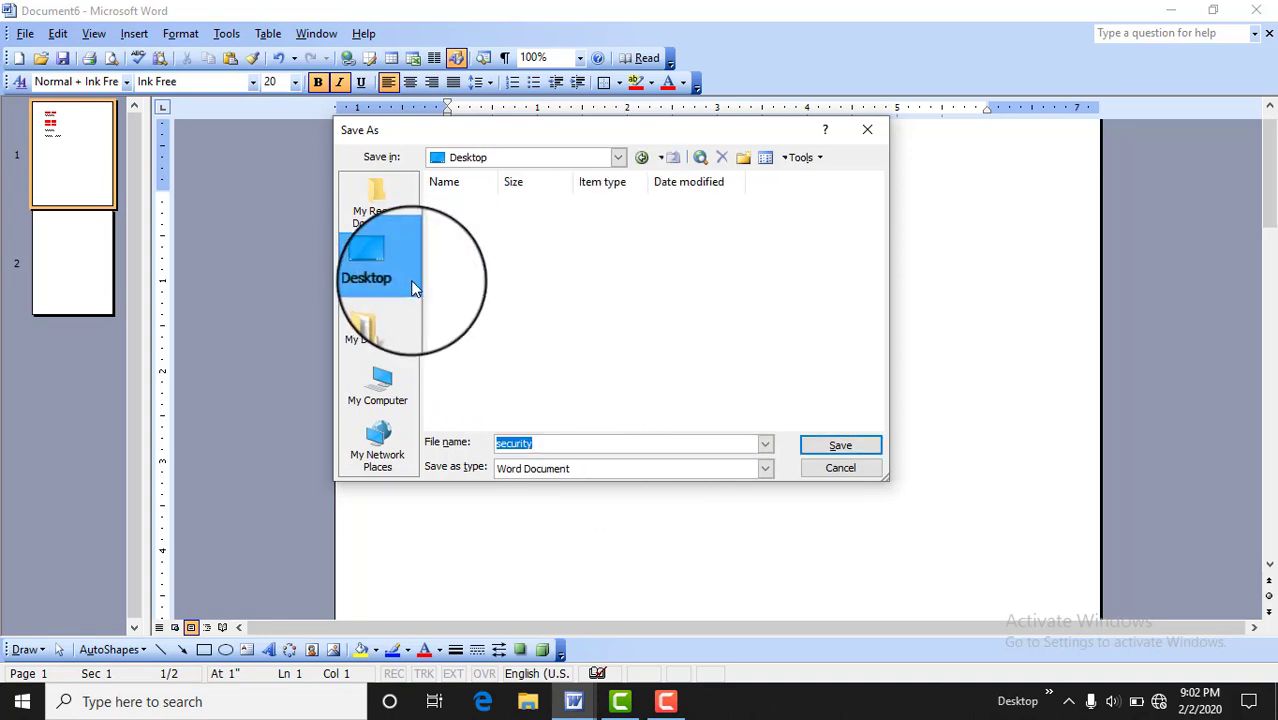
{"action": "left_click", "coordinate": [845, 443]}
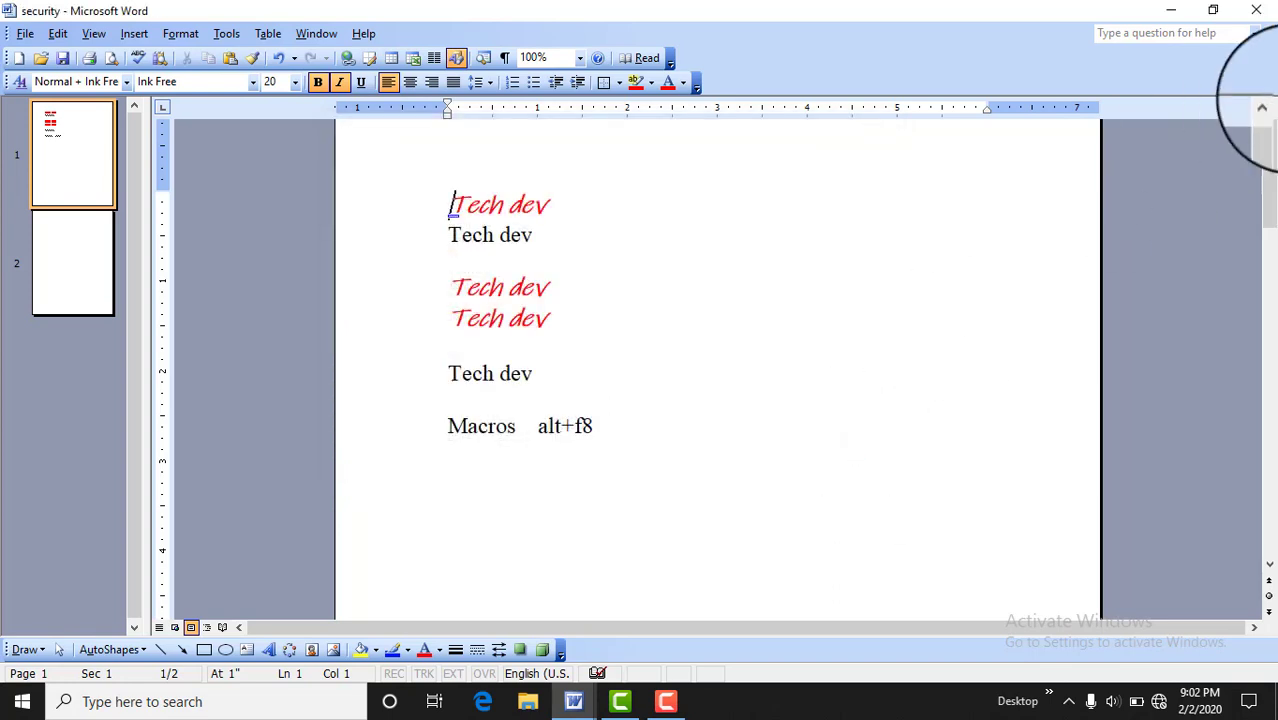
Step: Close the security, Letters1 and Document5 windows, discarding changes to Letters1 and Document5
{"action": "left_click", "coordinate": [1256, 10]}
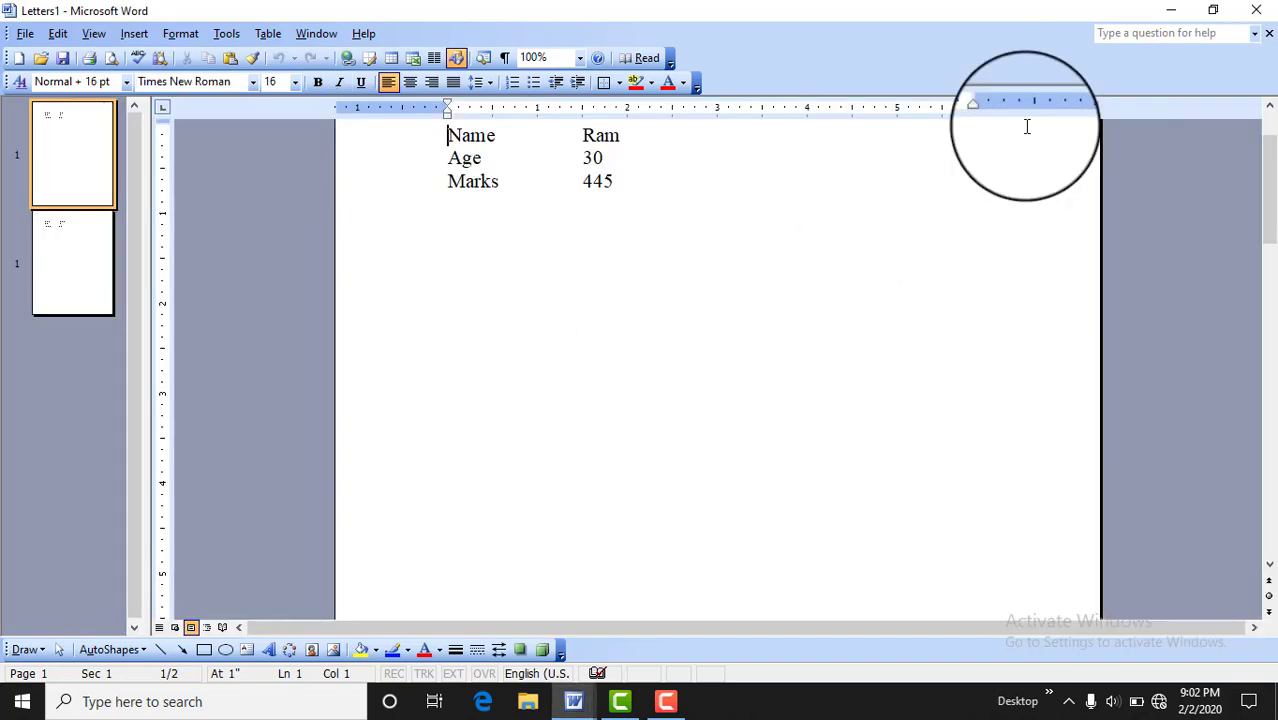
{"action": "left_click", "coordinate": [1256, 10]}
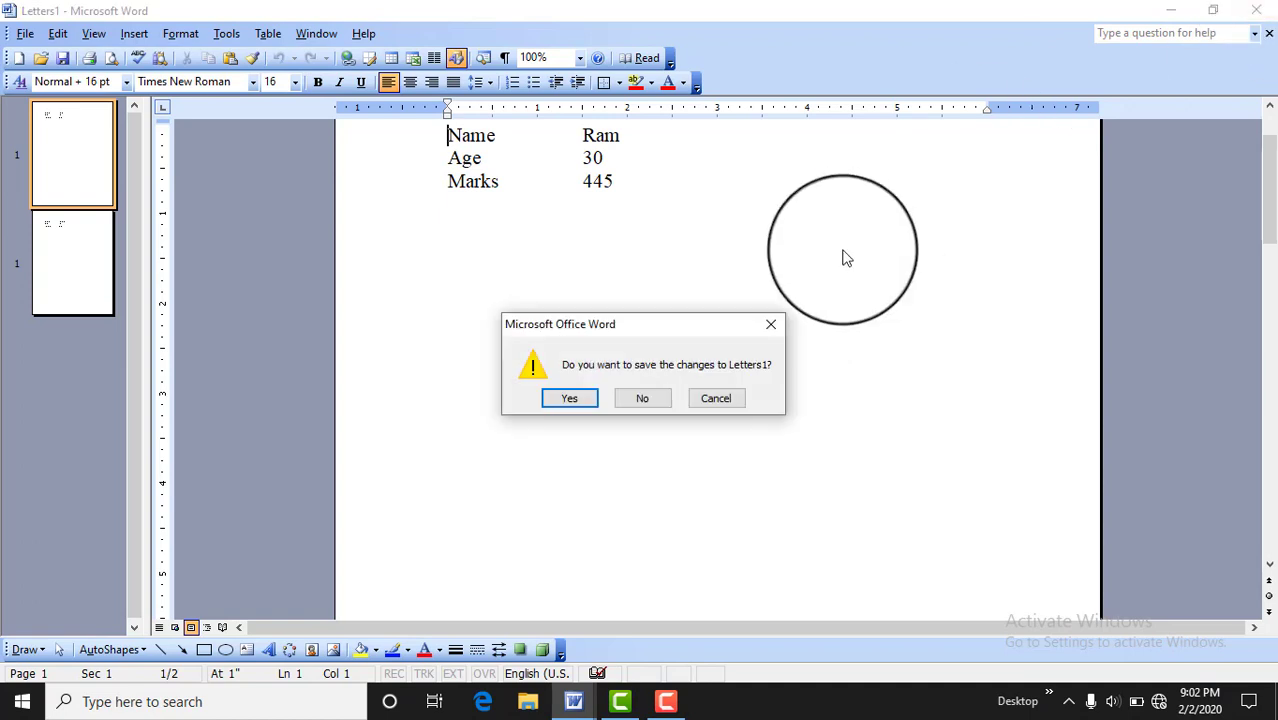
{"action": "left_click", "coordinate": [644, 402]}
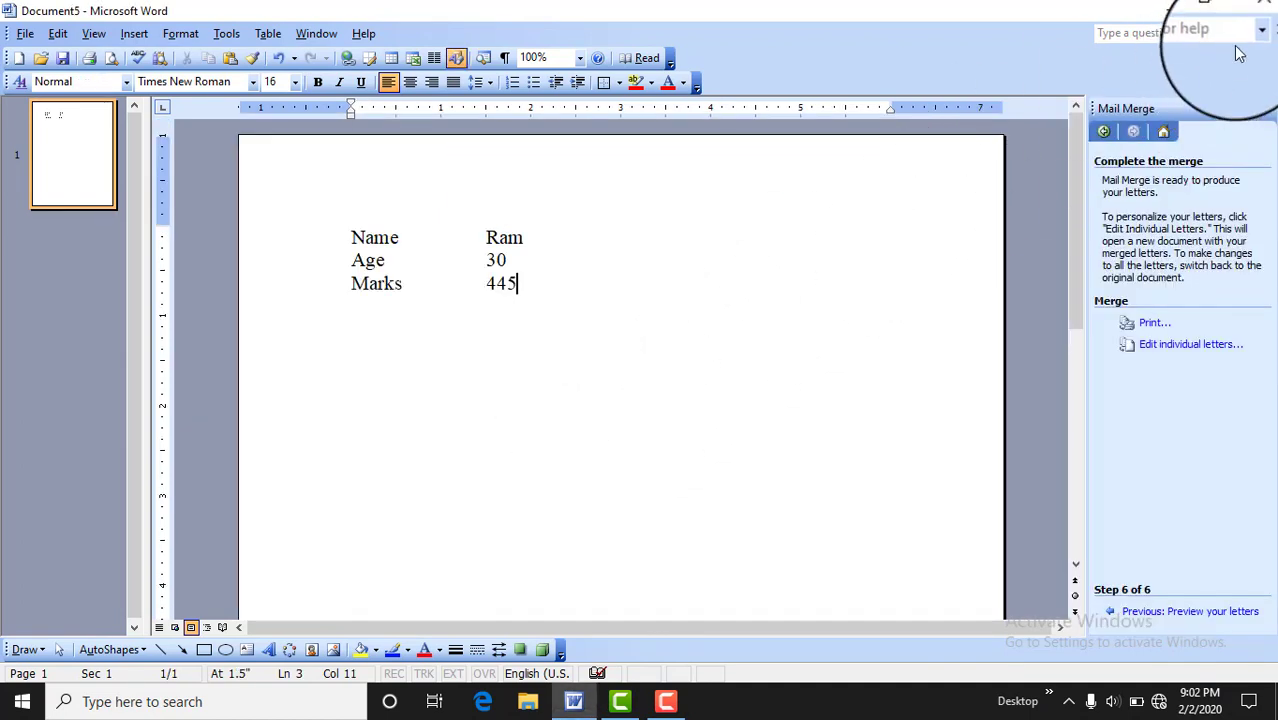
{"action": "left_click", "coordinate": [1252, 12]}
{"action": "key", "text": "Tab"}
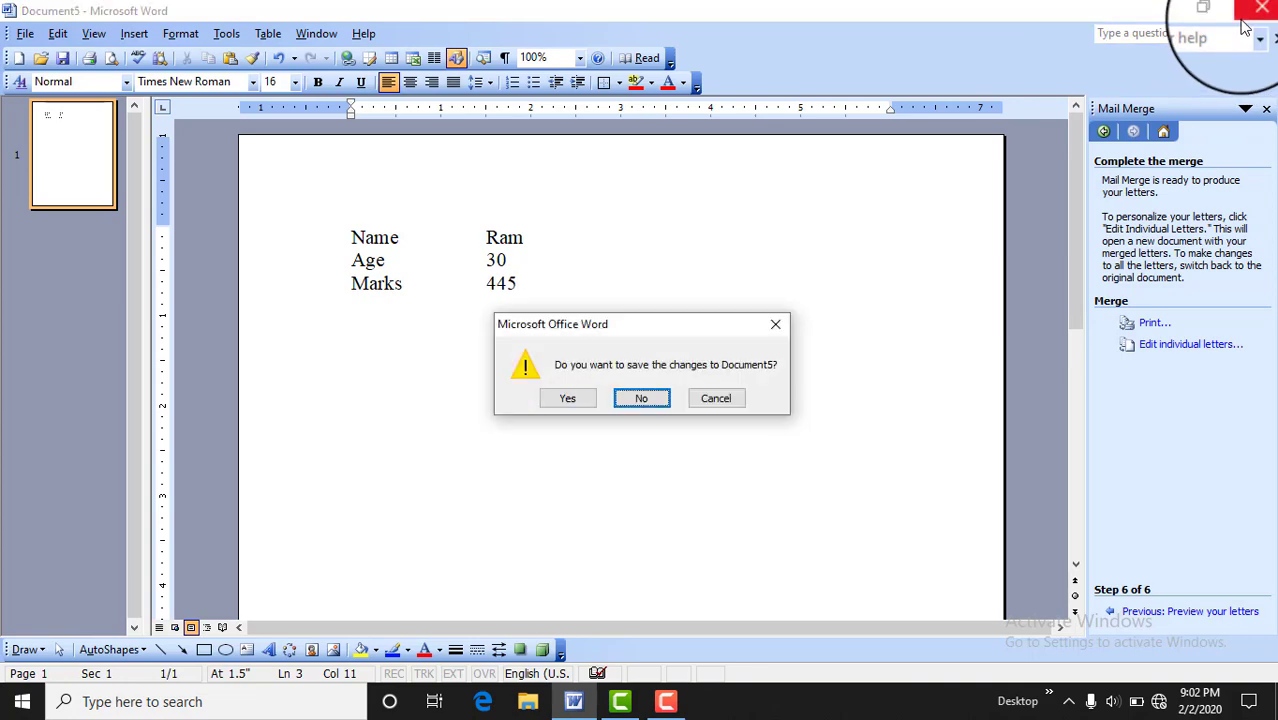
{"action": "key", "text": "Return"}
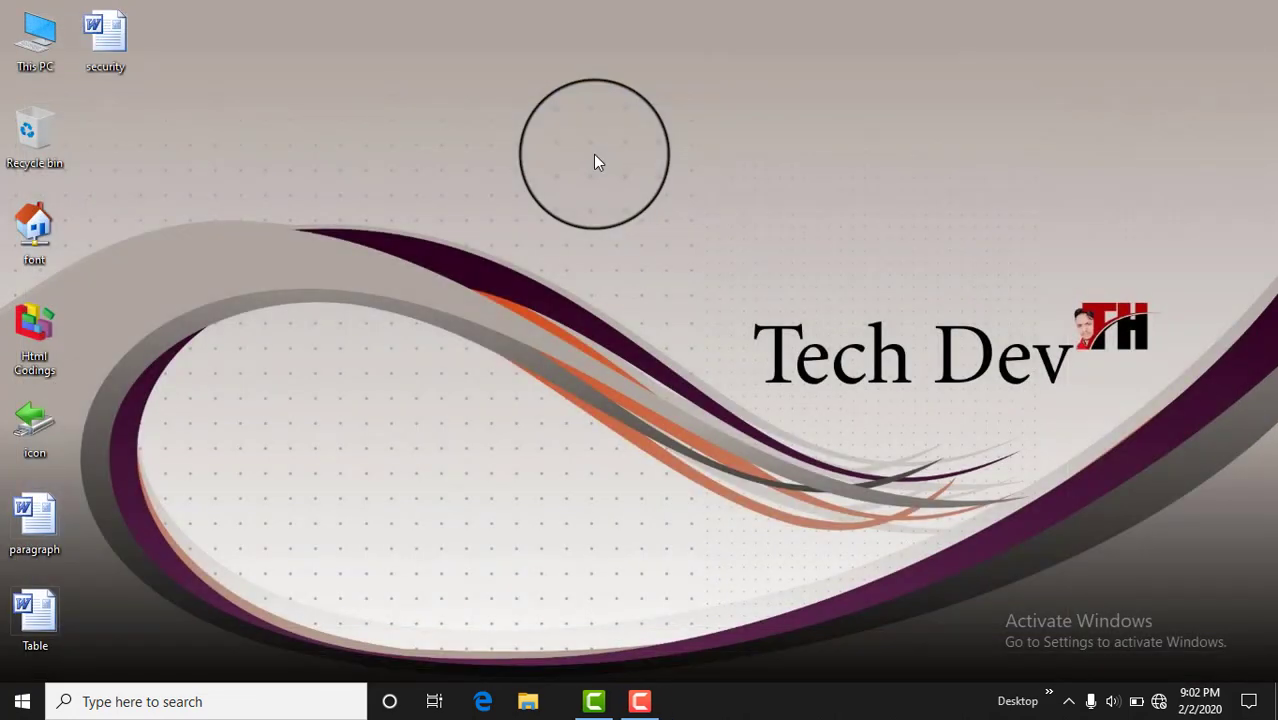
{"action": "left_click", "coordinate": [120, 43]}
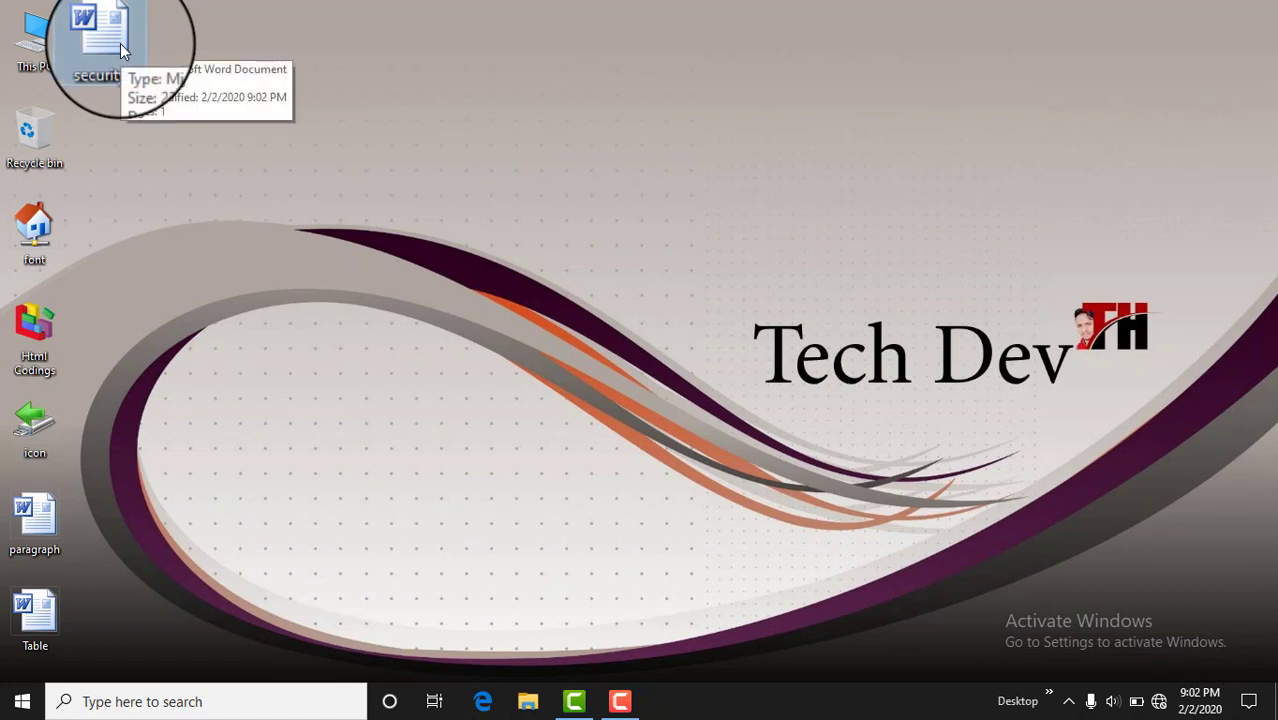
{"action": "double_click", "coordinate": [120, 43]}
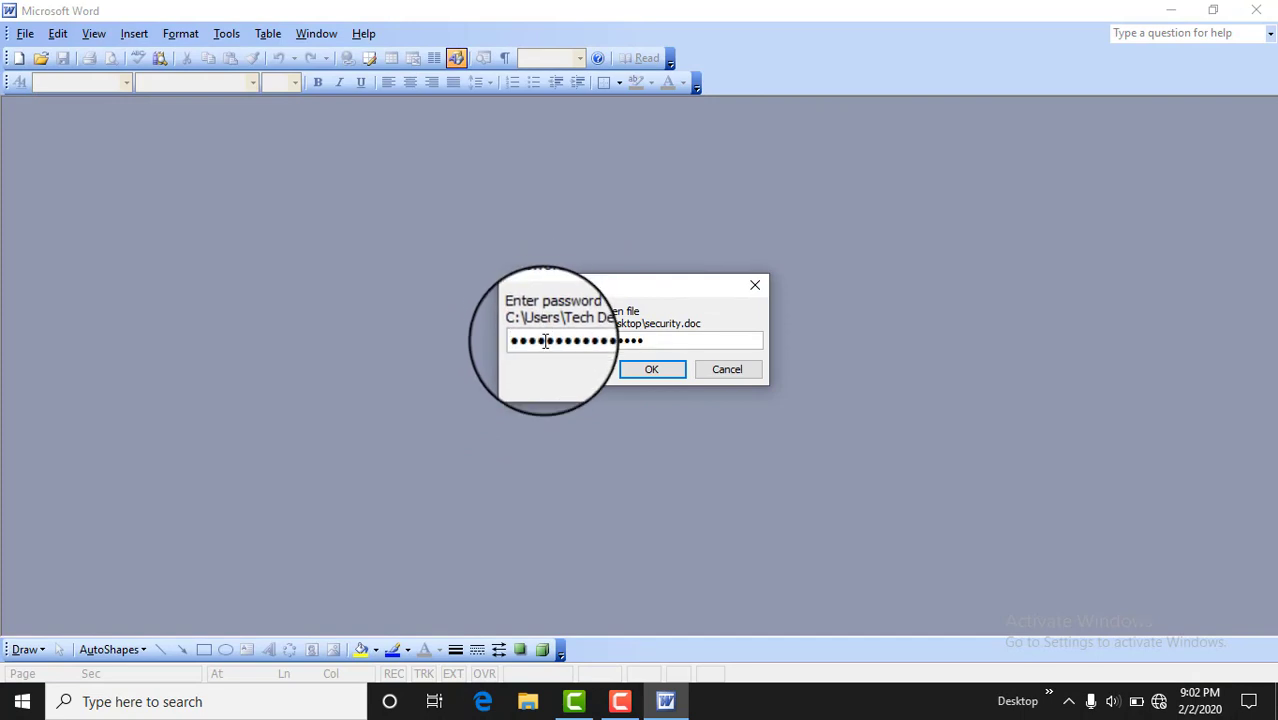
{"action": "key", "text": "Return"}
{"action": "key", "text": "Return"}
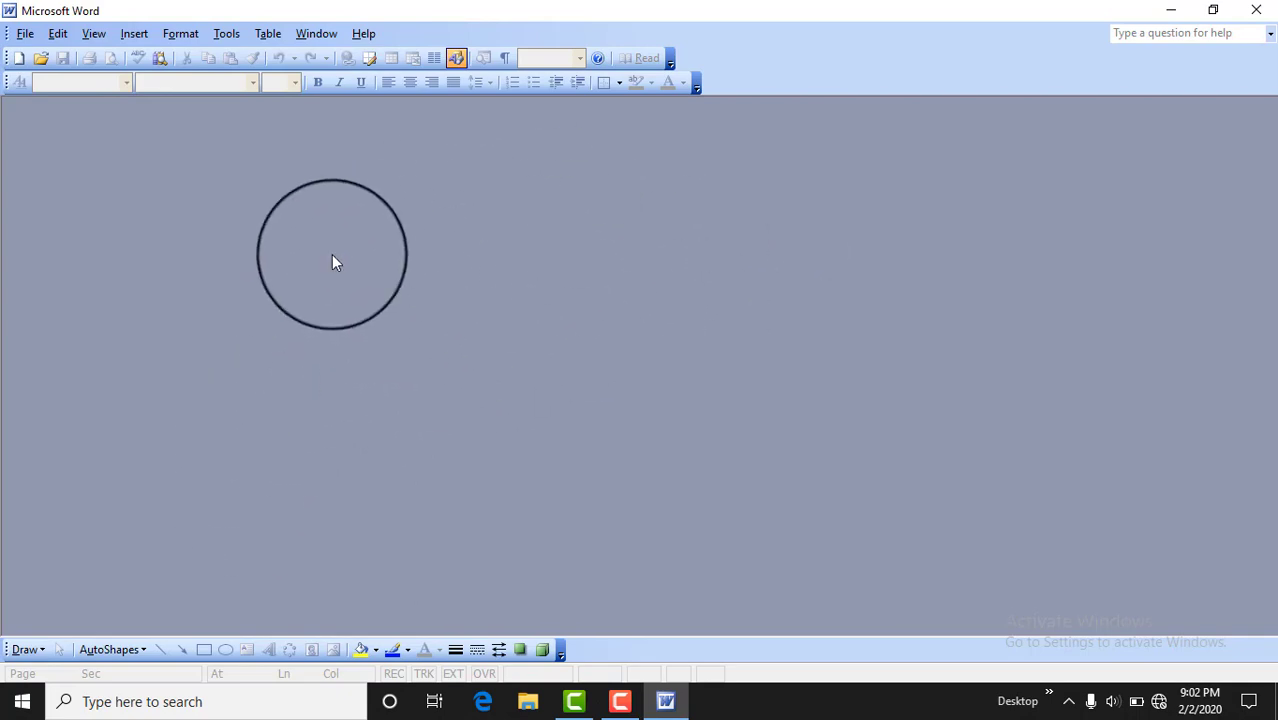
{"action": "left_click", "coordinate": [22, 61]}
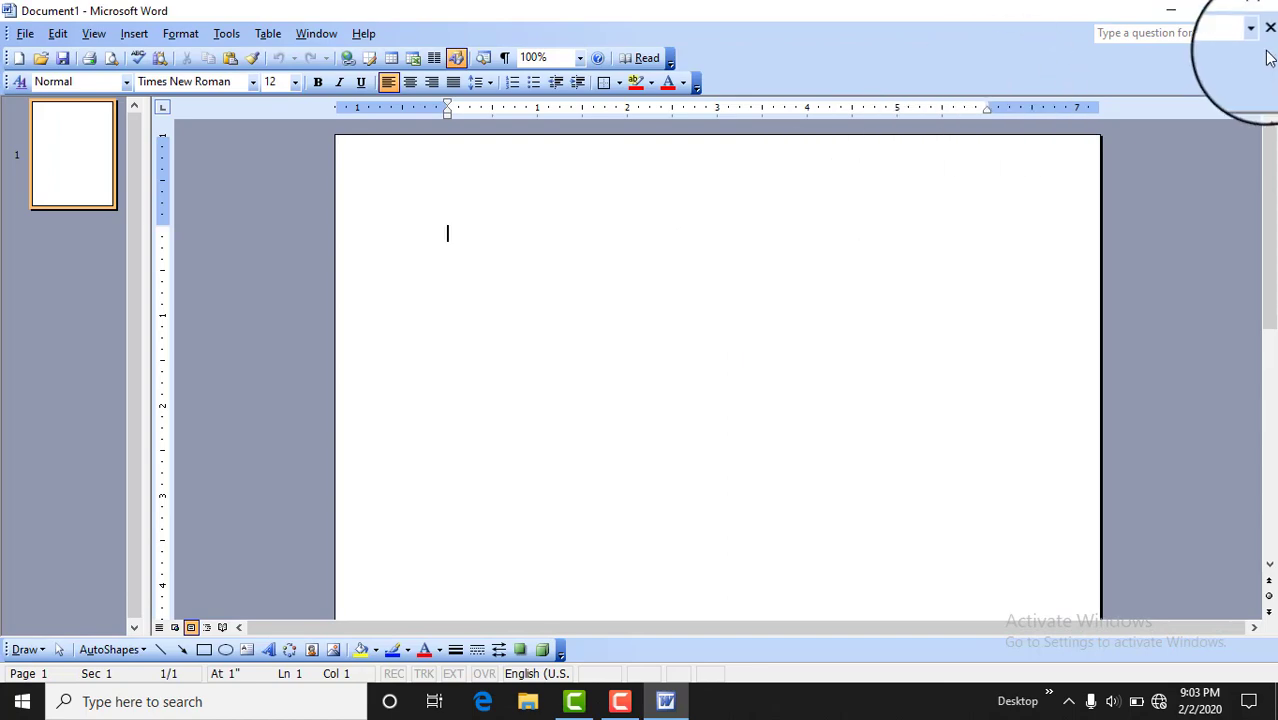
{"action": "left_click", "coordinate": [1255, 8]}
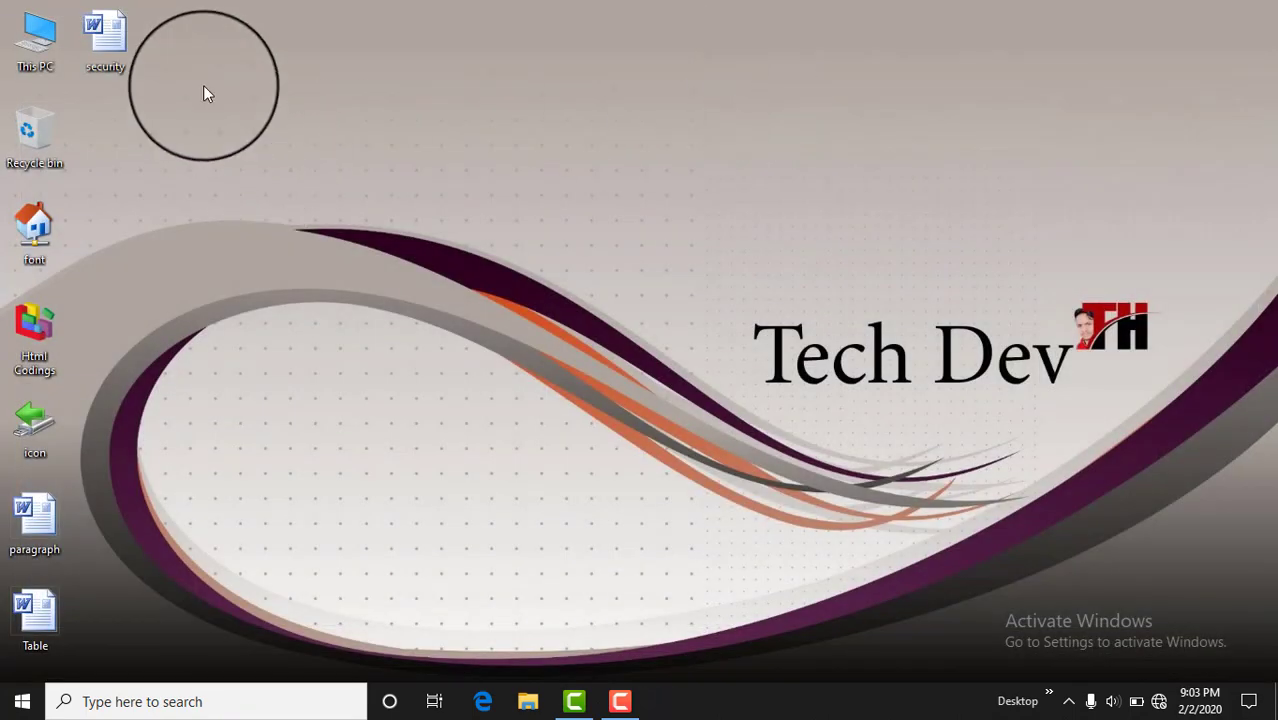
Step: Reopen security by entering its open and modify passwords, then place the cursor on the blank third line
{"action": "double_click", "coordinate": [119, 44]}
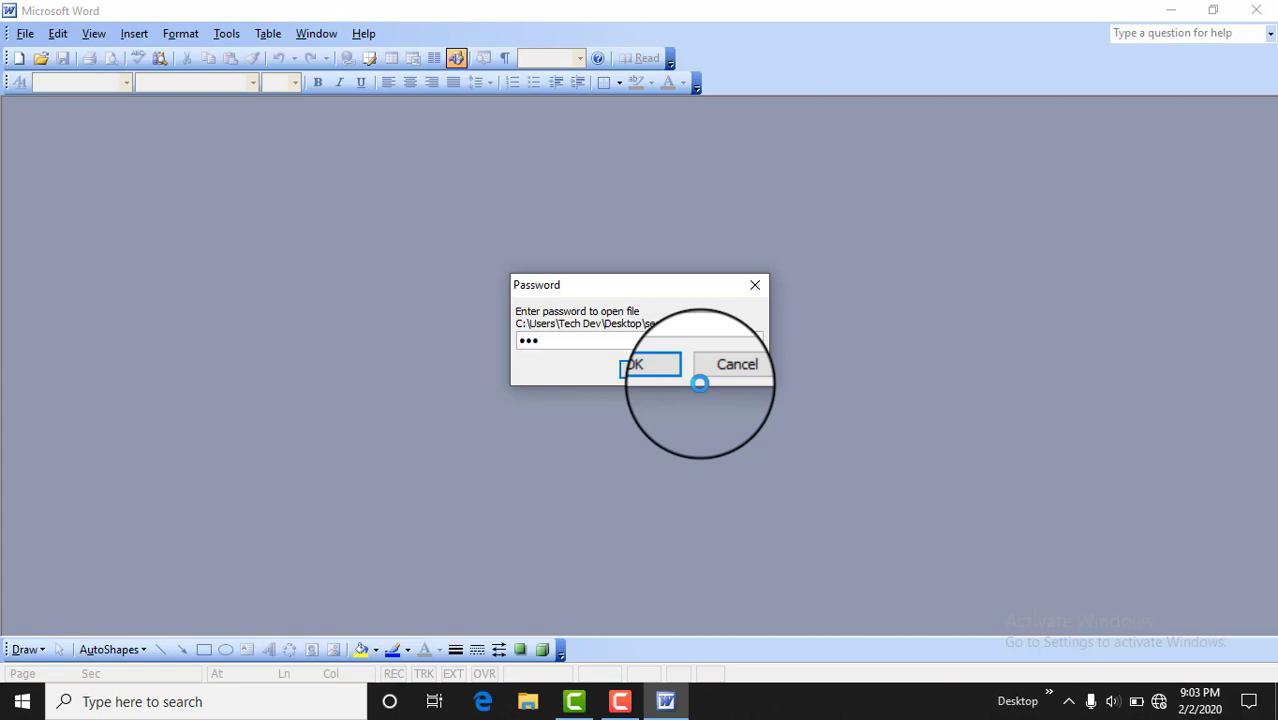
{"action": "key", "text": "Return"}
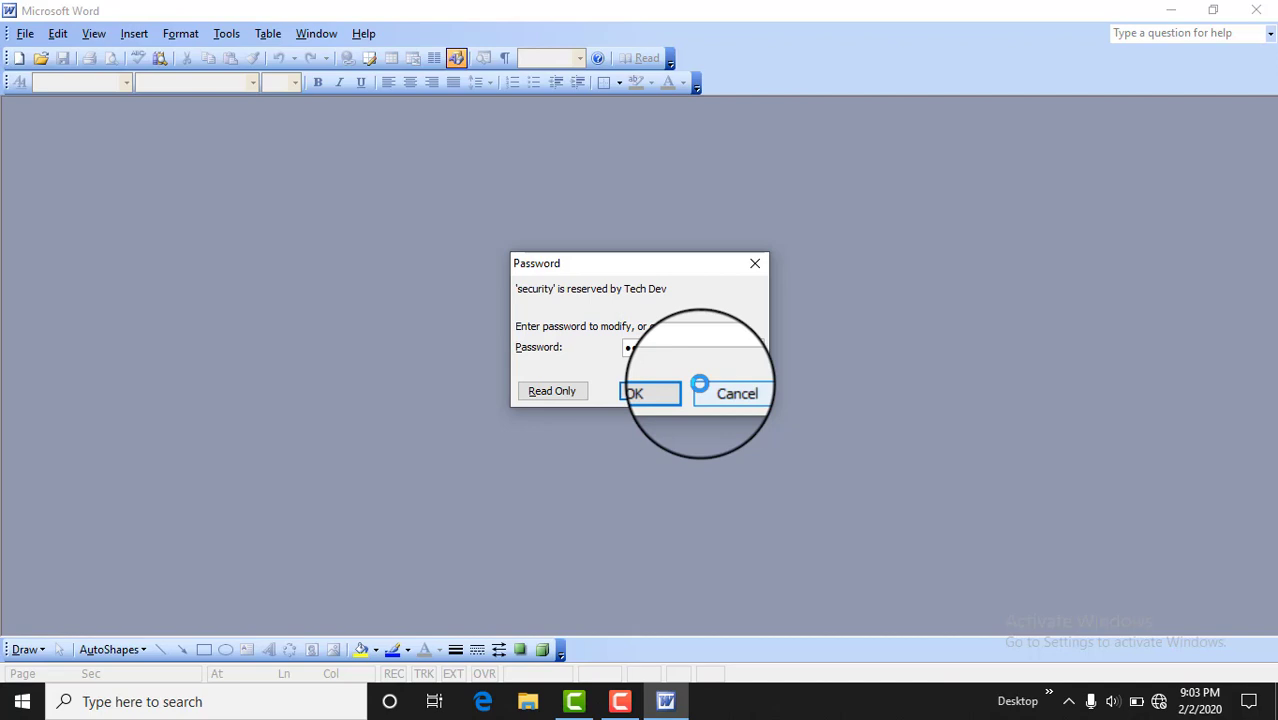
{"action": "left_click", "coordinate": [699, 385]}
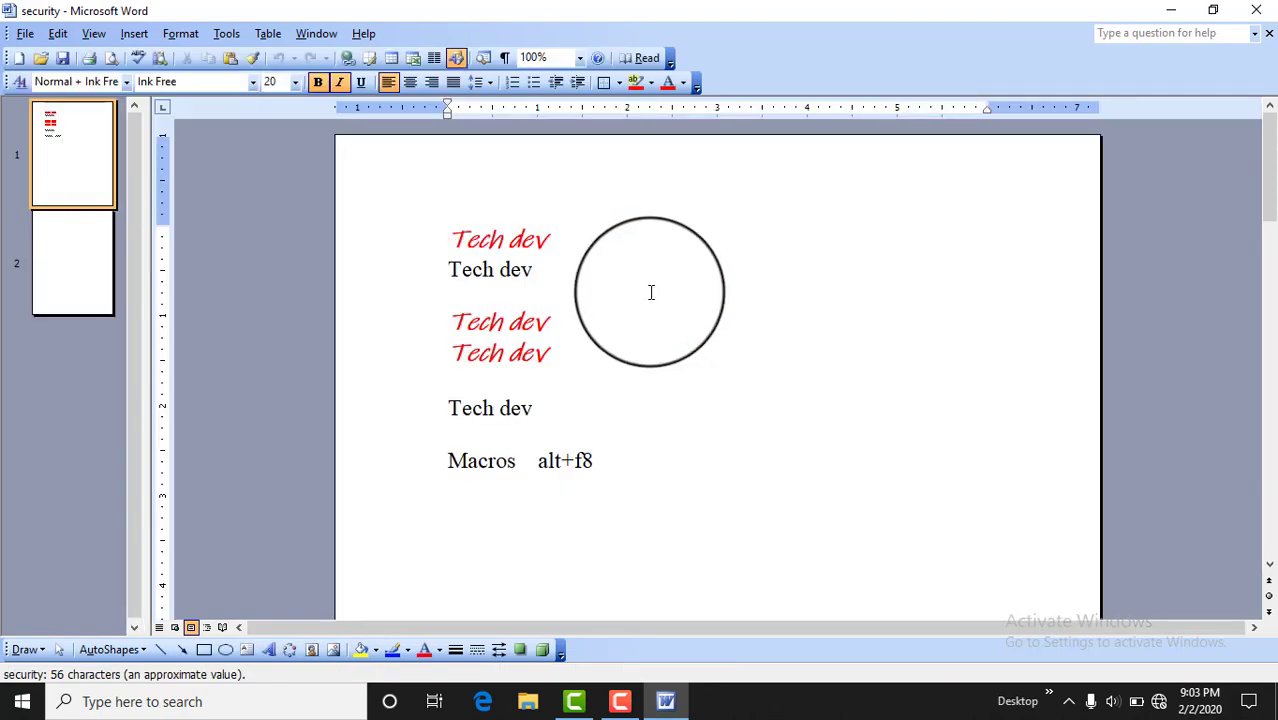
{"action": "left_click", "coordinate": [651, 294]}
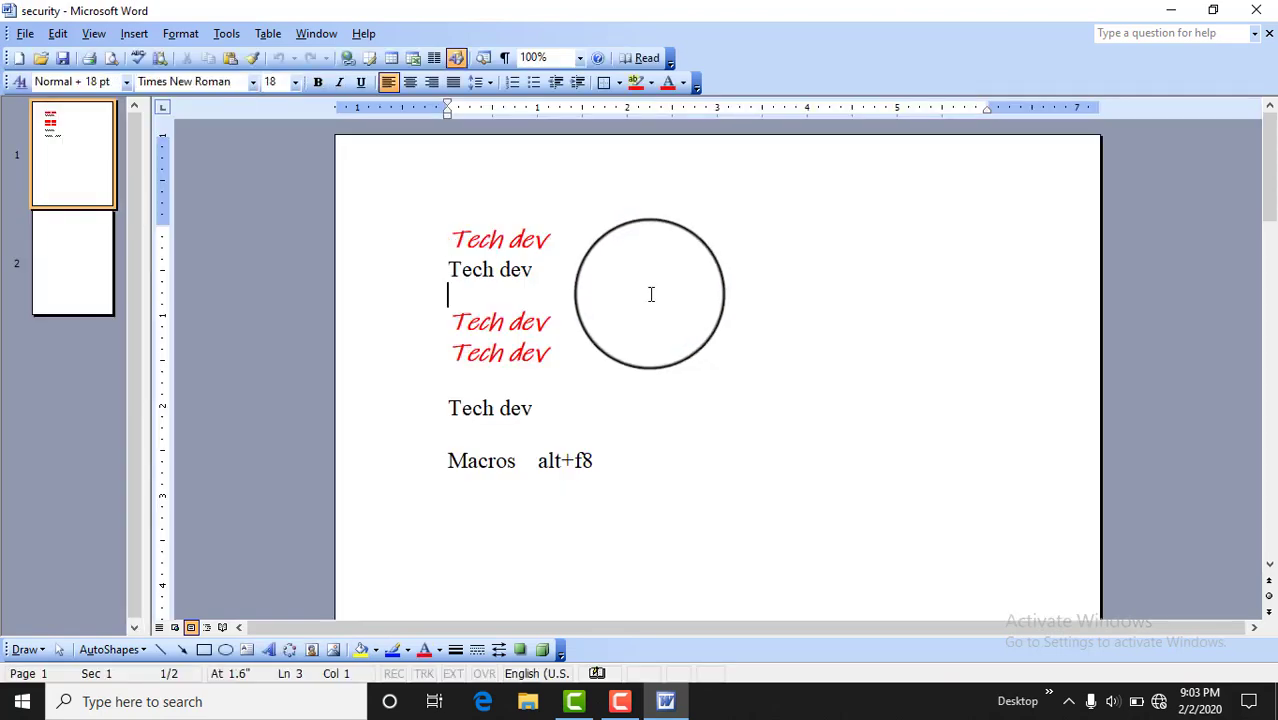
Step: Empty both the Password to open and Password to modify fields on the Security options tab
{"action": "left_click", "coordinate": [240, 35]}
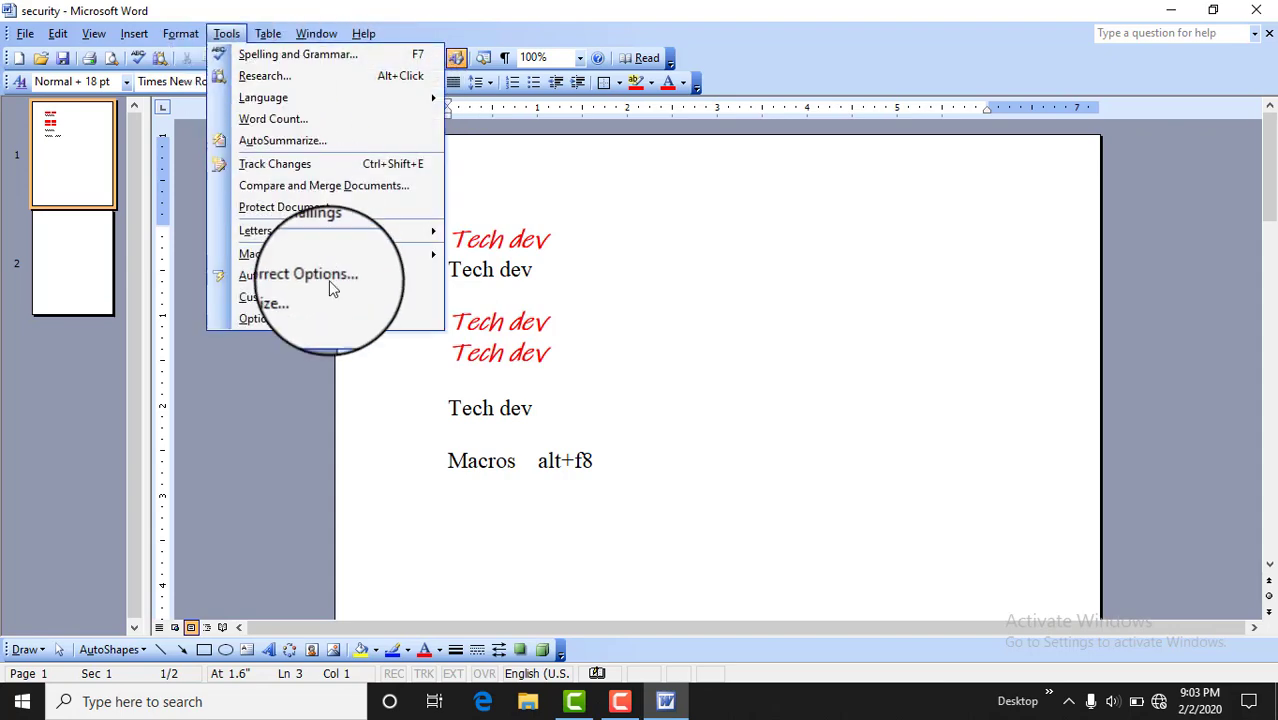
{"action": "left_click", "coordinate": [323, 322]}
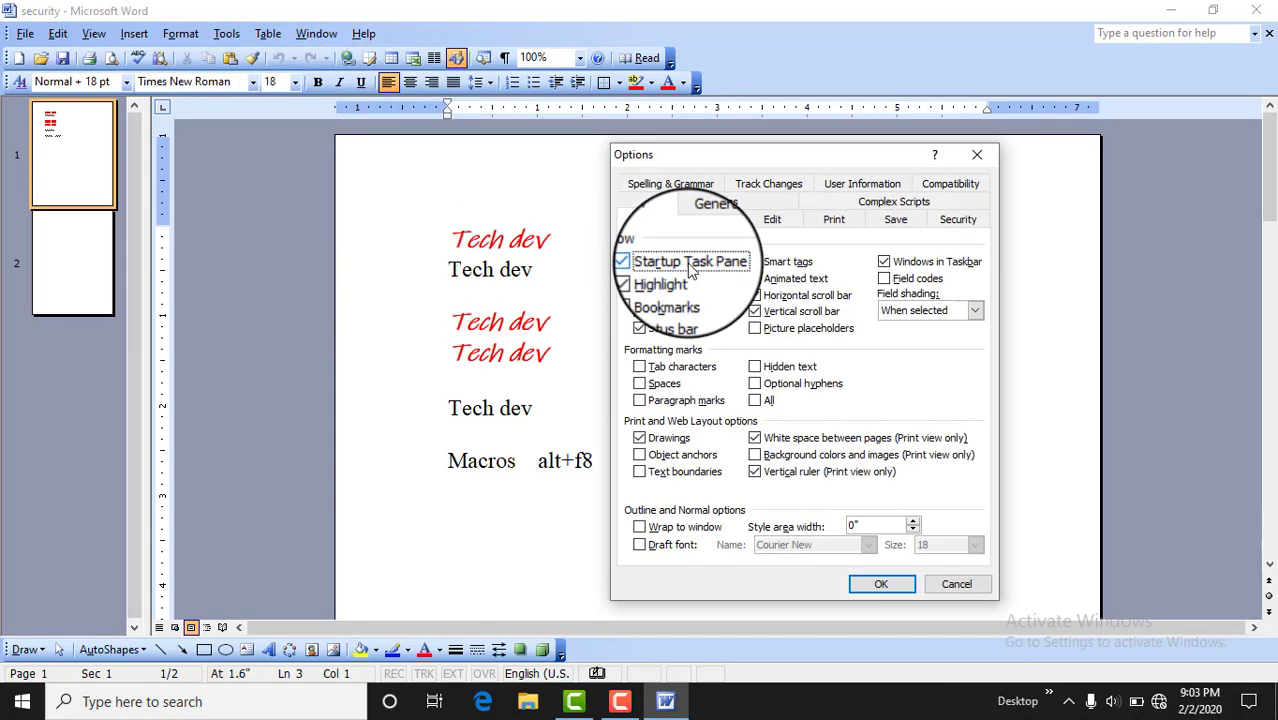
{"action": "left_click", "coordinate": [957, 222]}
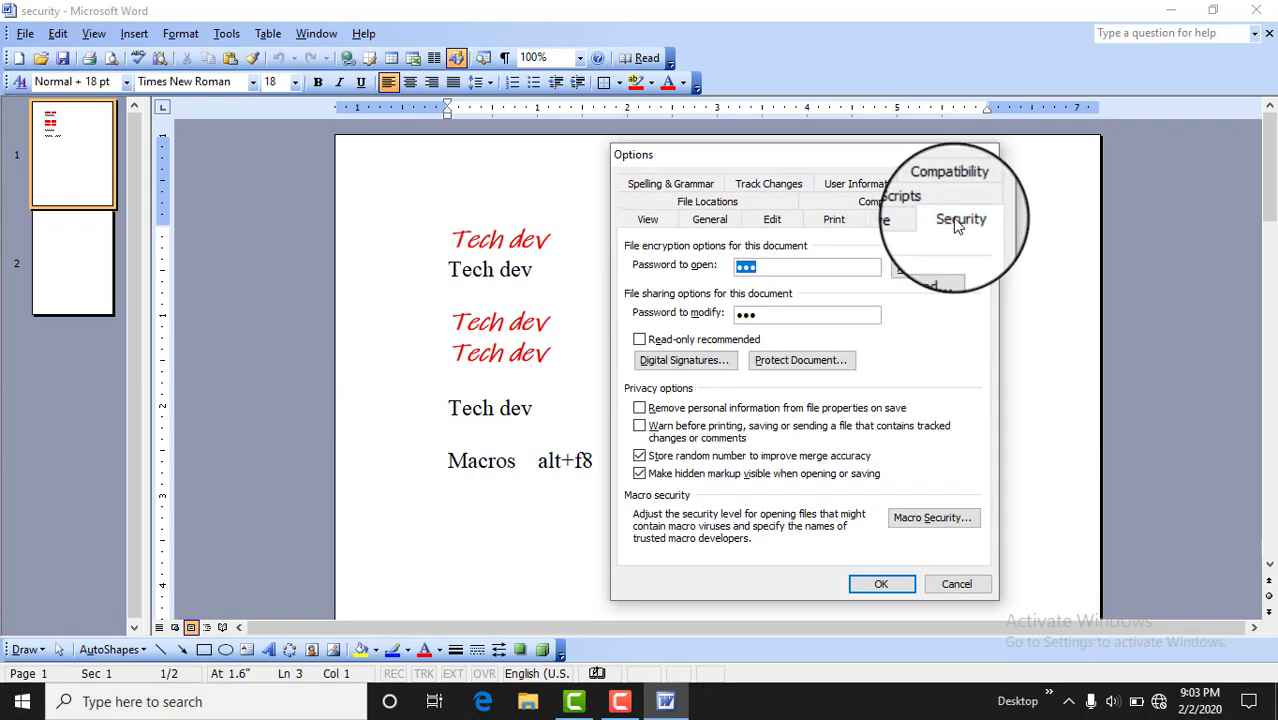
{"action": "left_click", "coordinate": [754, 316]}
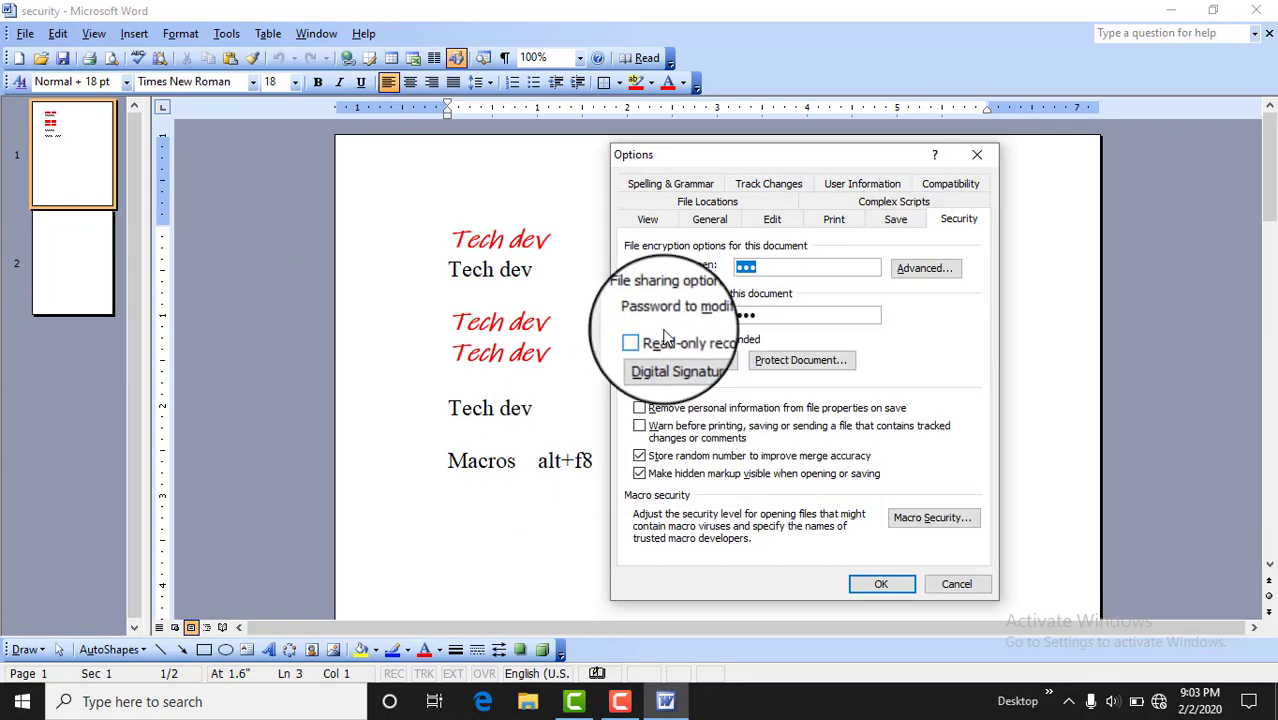
{"action": "left_click_drag", "start_coordinate": [754, 316], "coordinate": [724, 318]}
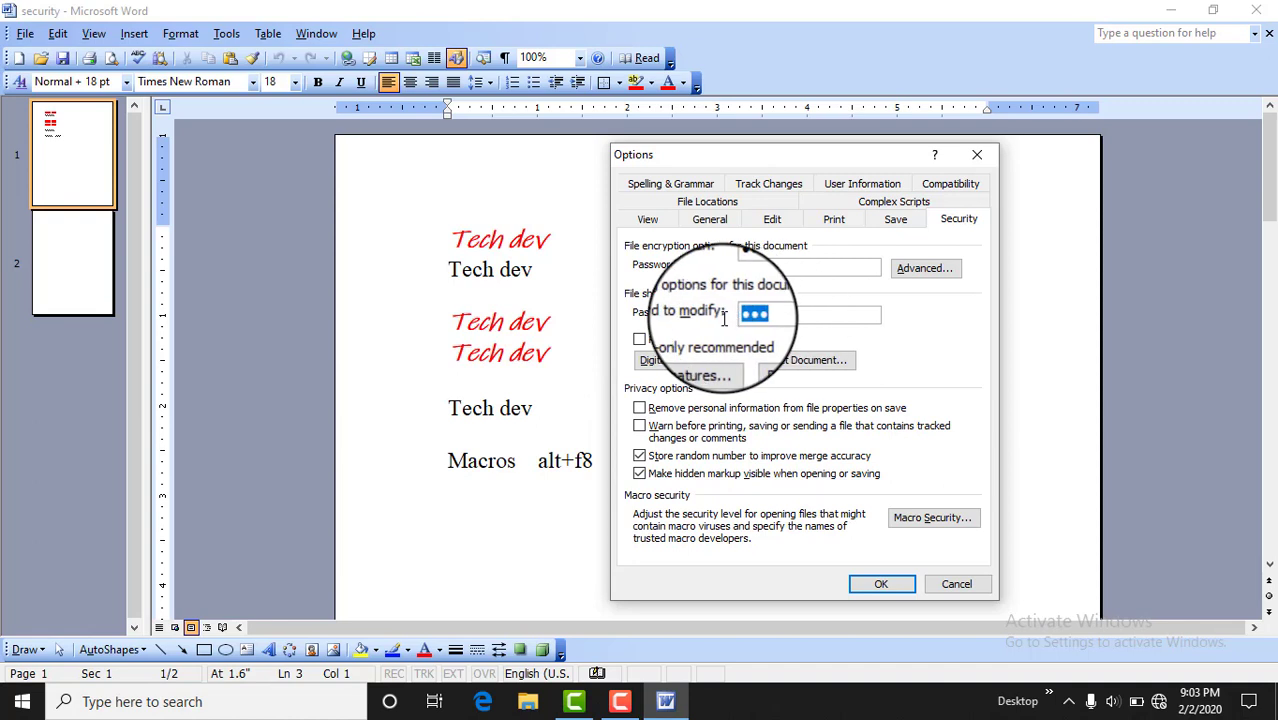
{"action": "left_click", "coordinate": [787, 266]}
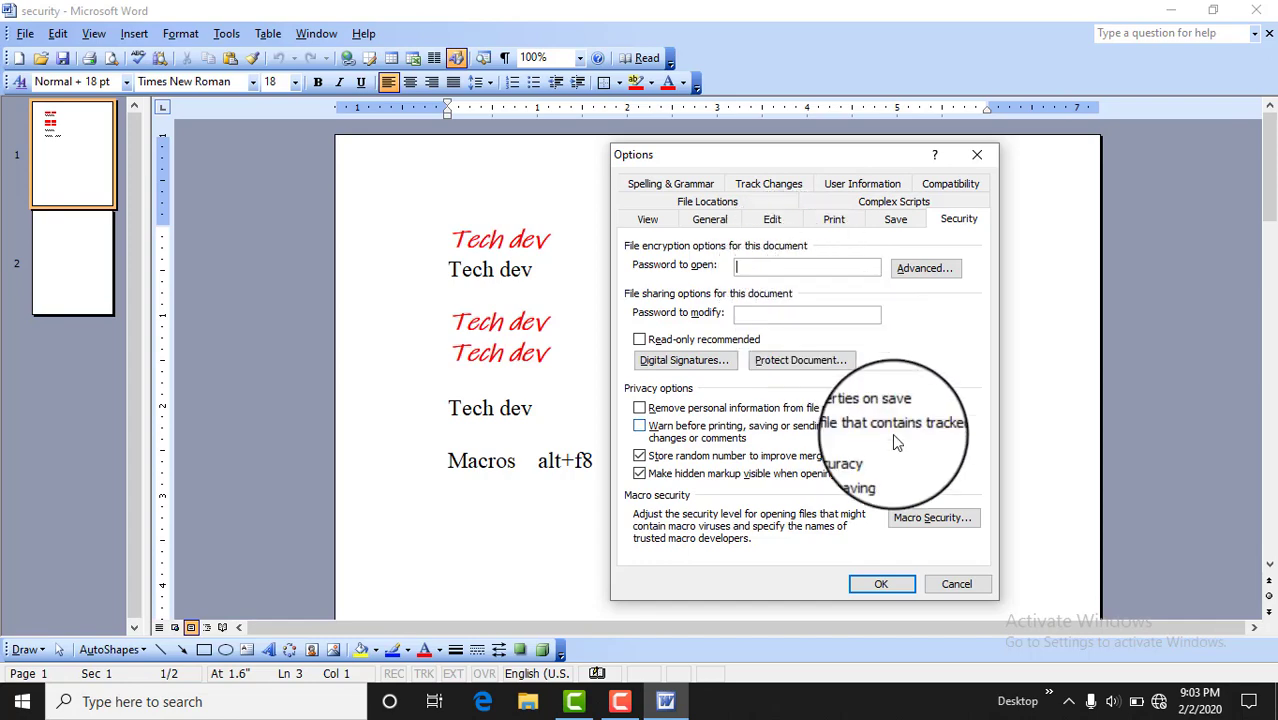
{"action": "left_click", "coordinate": [890, 584]}
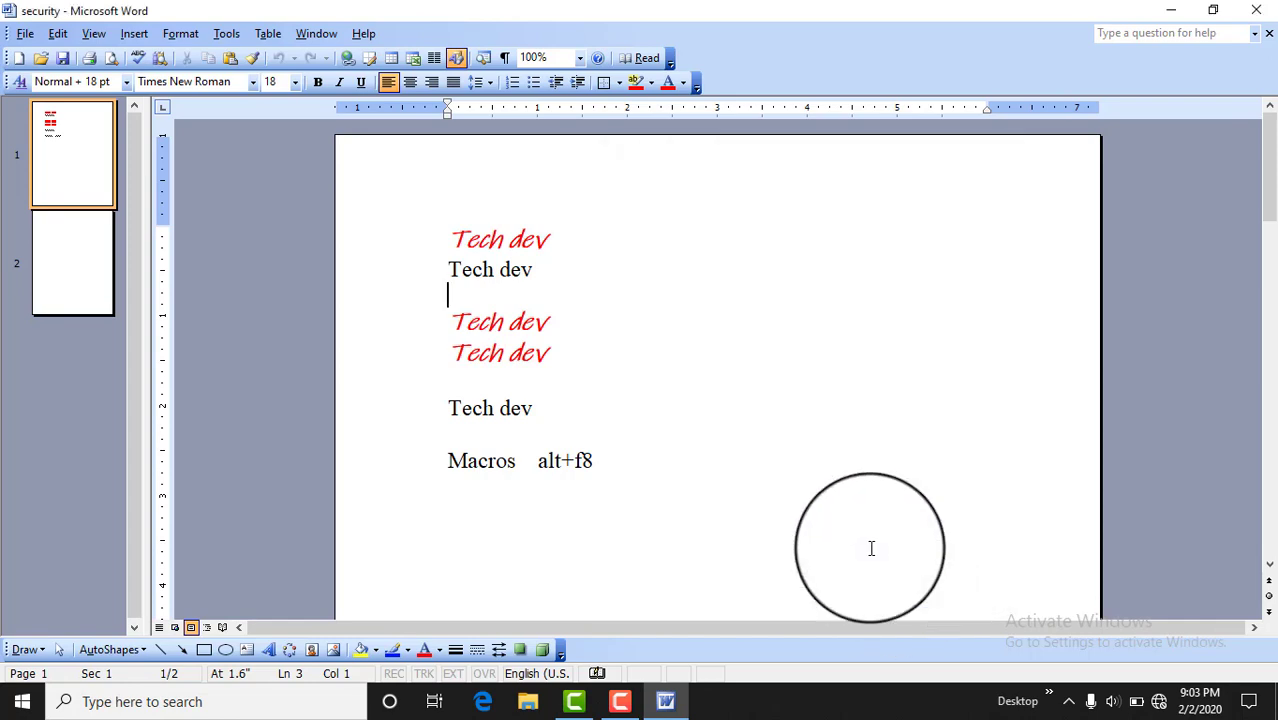
{"action": "left_click", "coordinate": [759, 426]}
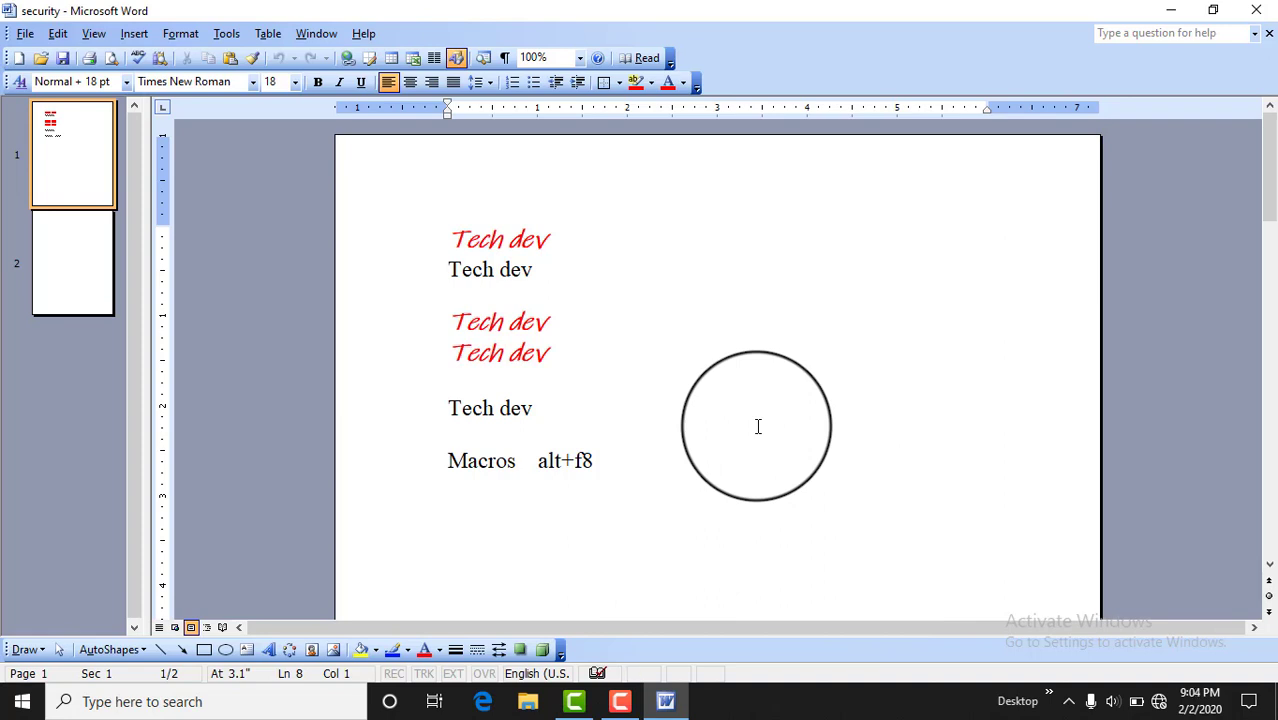
Step: Save the password-free security document, close Word, and move the security icon to the top
{"action": "left_click", "coordinate": [29, 36]}
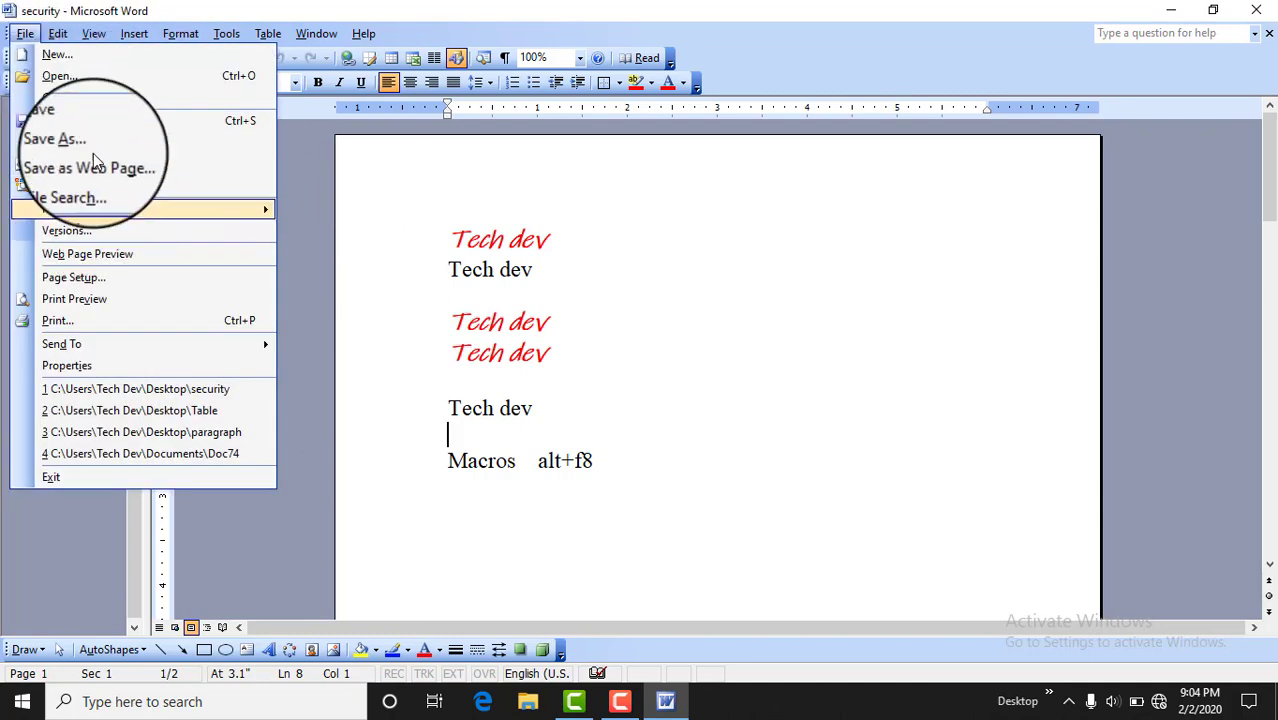
{"action": "left_click", "coordinate": [78, 124]}
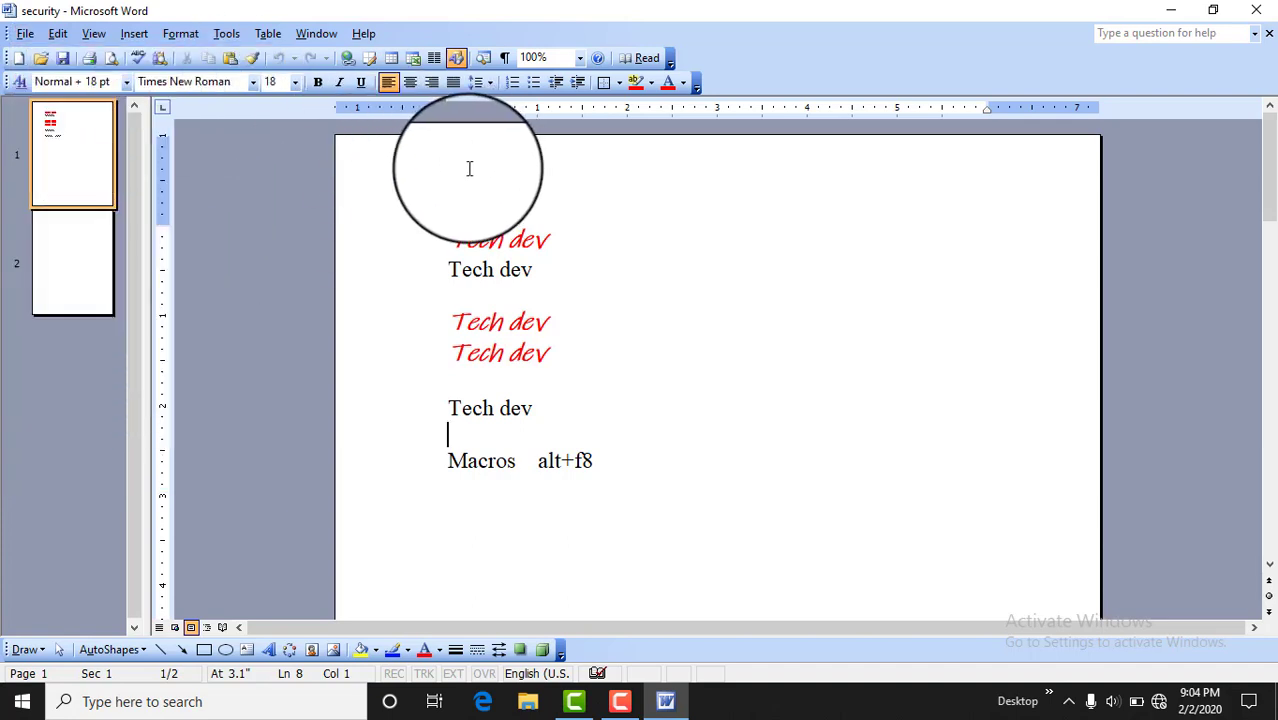
{"action": "left_click", "coordinate": [1256, 10]}
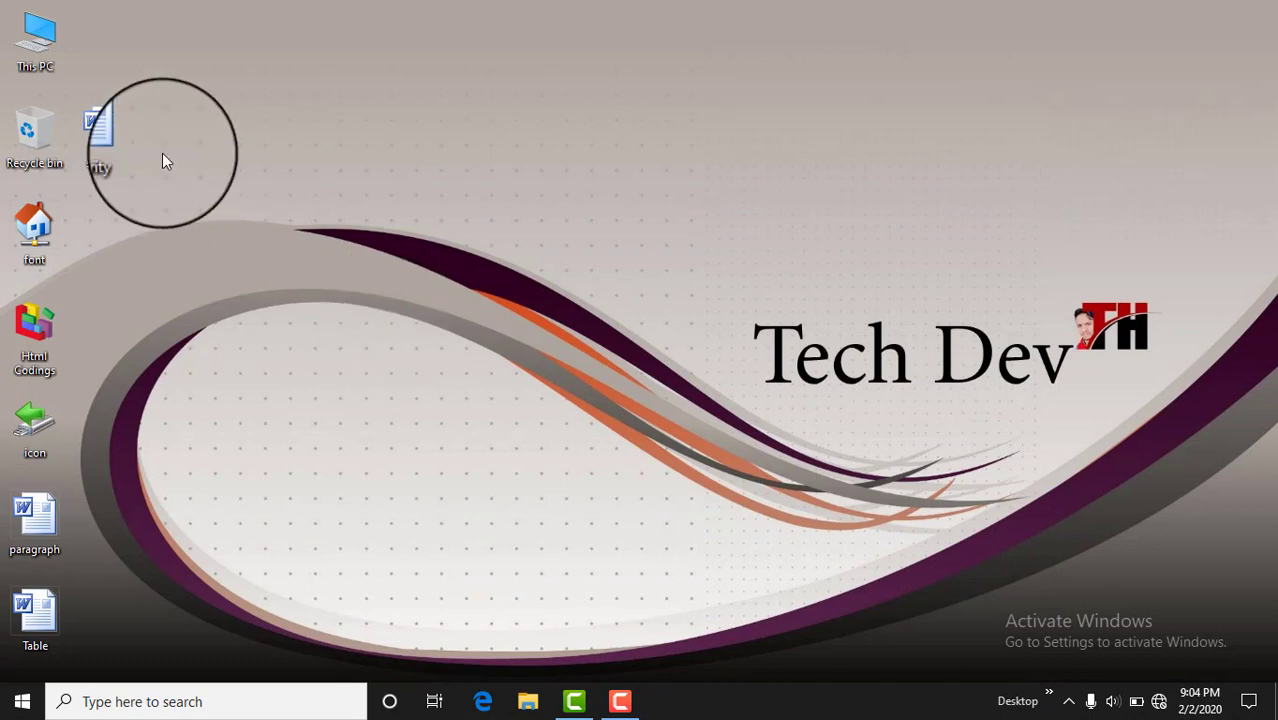
{"action": "left_click_drag", "start_coordinate": [108, 130], "coordinate": [85, 50]}
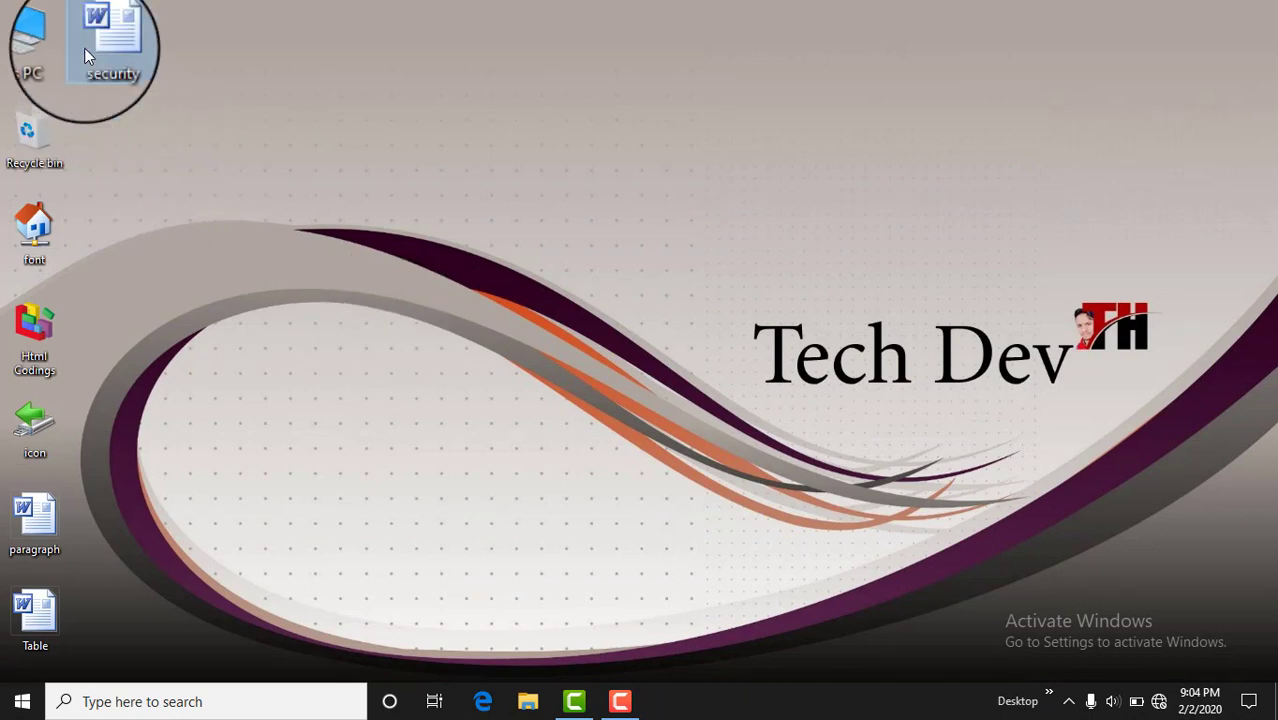
Step: Reopen security from the desktop with no password prompt, then browse the Tools menu
{"action": "double_click", "coordinate": [85, 50]}
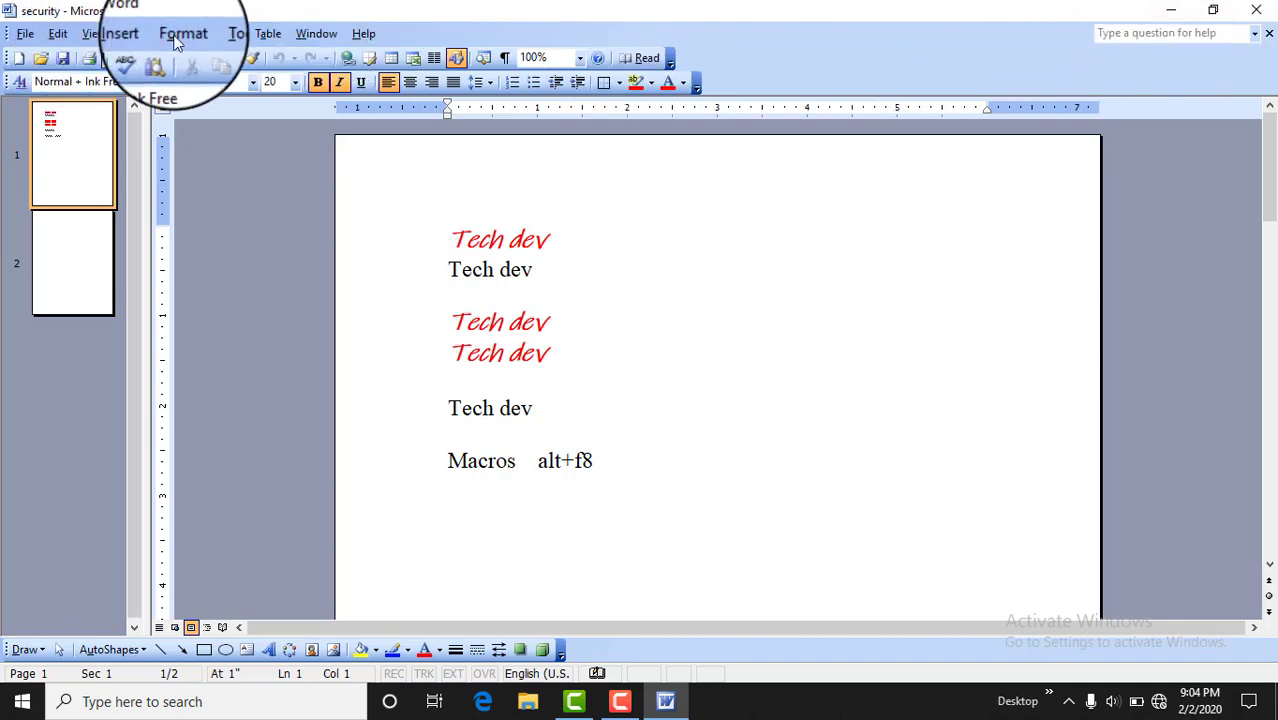
{"action": "left_click", "coordinate": [226, 36]}
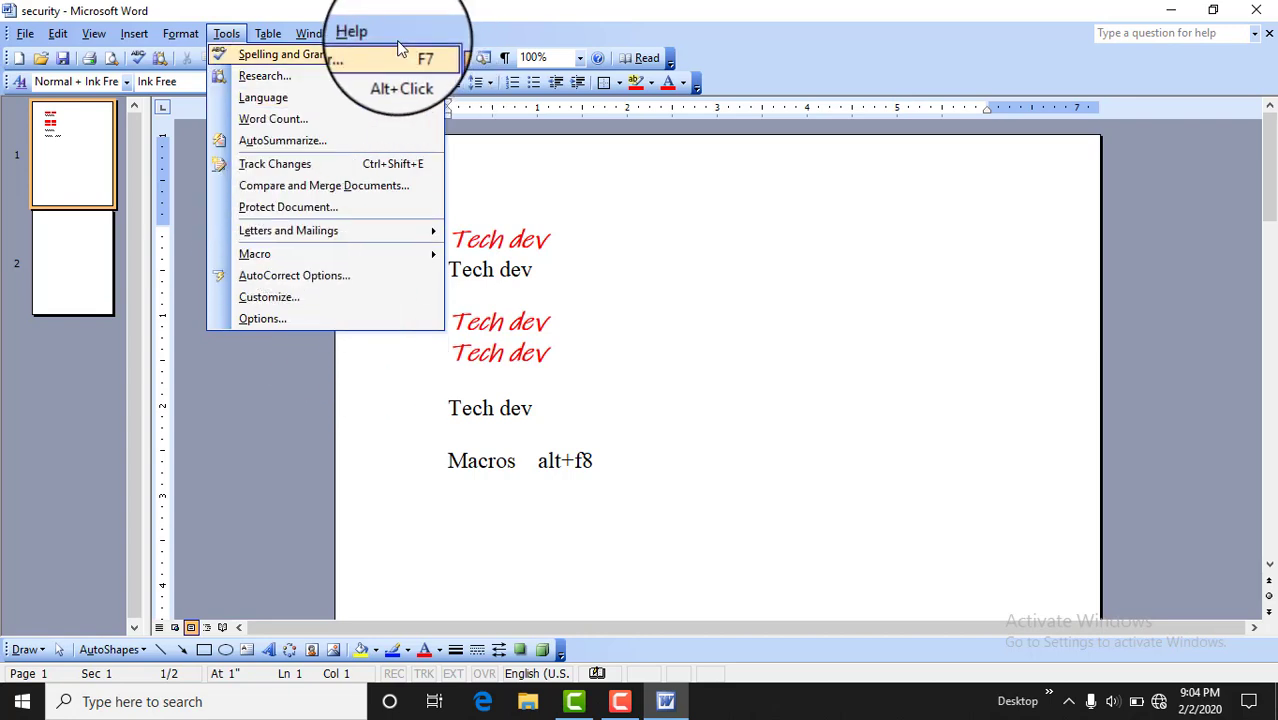
{"action": "mouse_move", "coordinate": [369, 103]}
{"action": "left_click", "coordinate": [300, 60]}
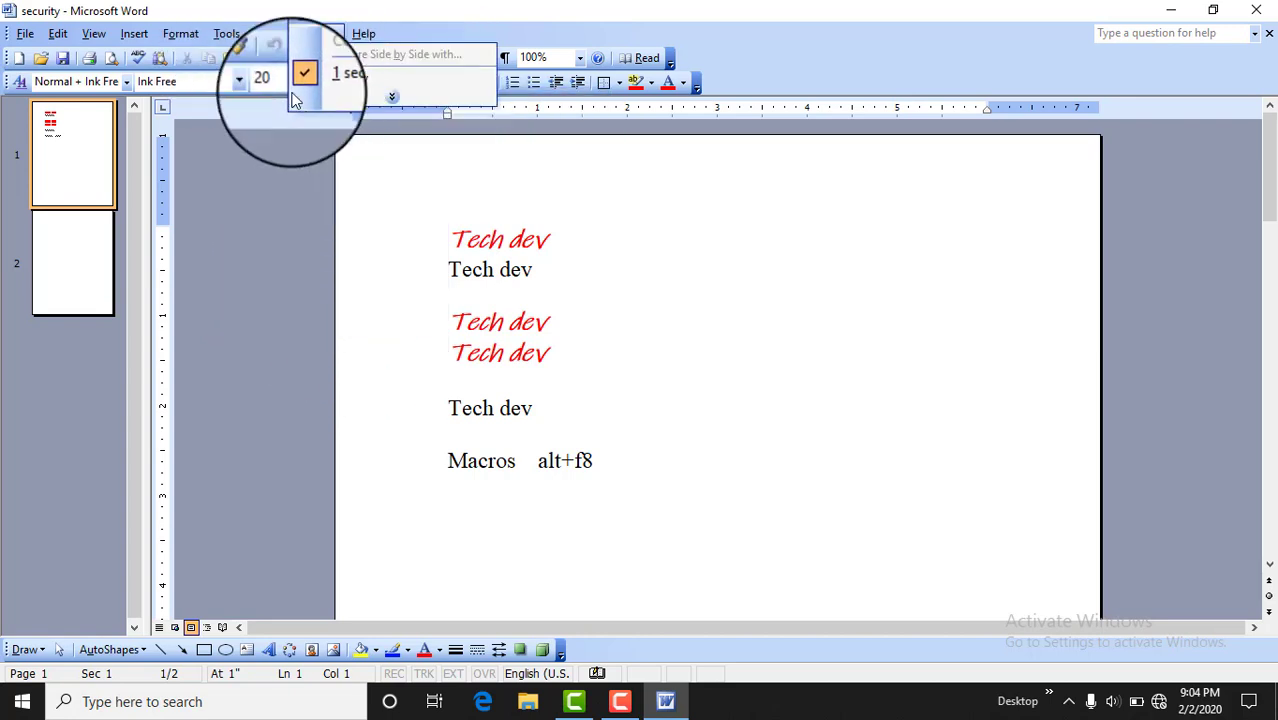
{"action": "left_click", "coordinate": [226, 33]}
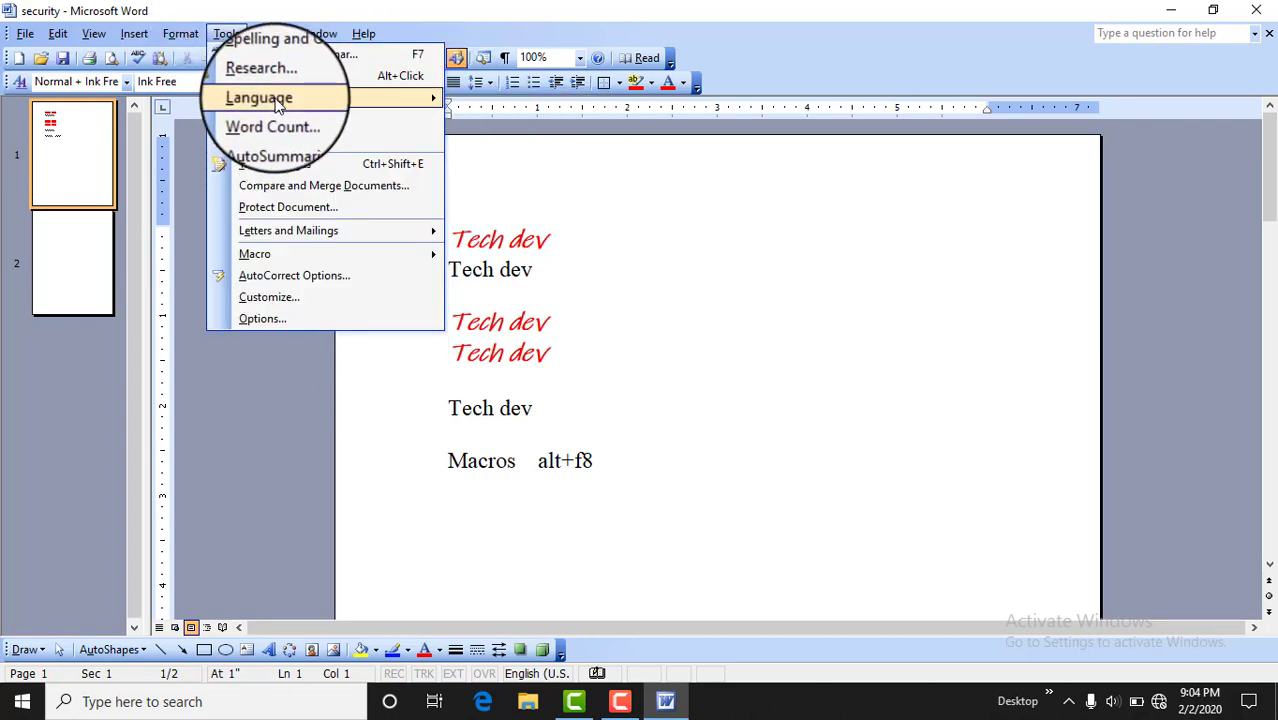
{"action": "mouse_move", "coordinate": [272, 102]}
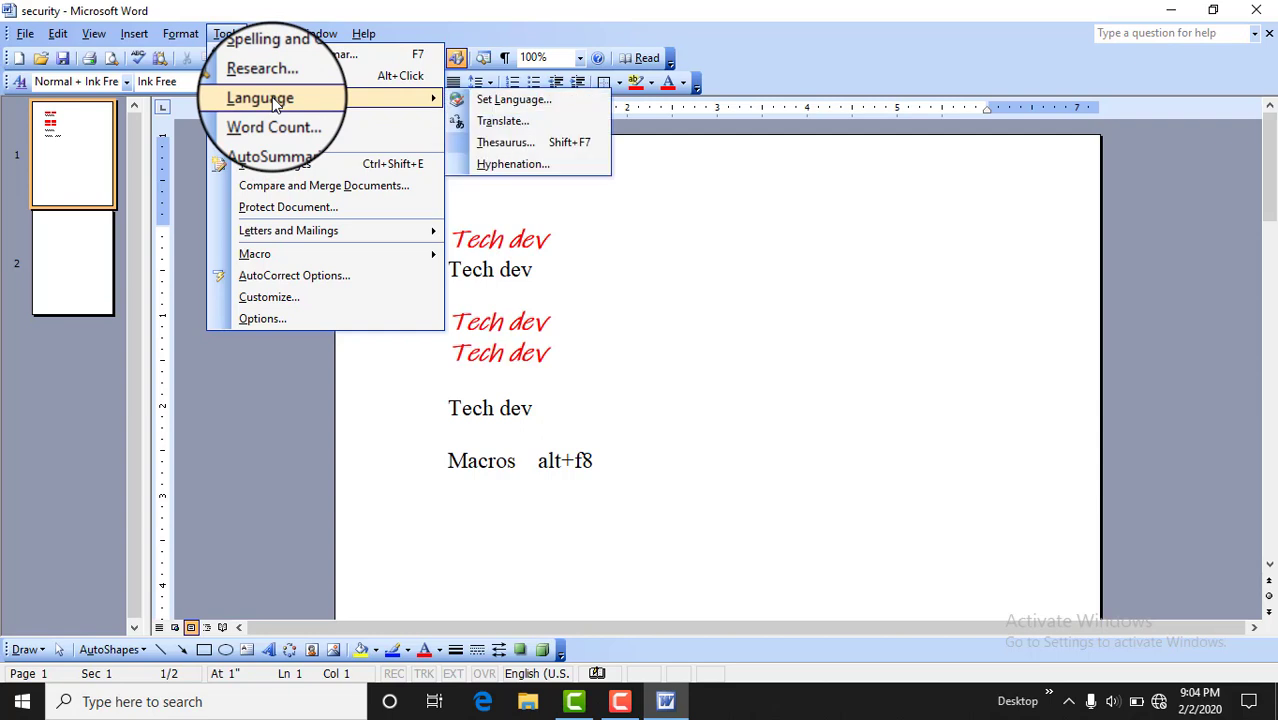